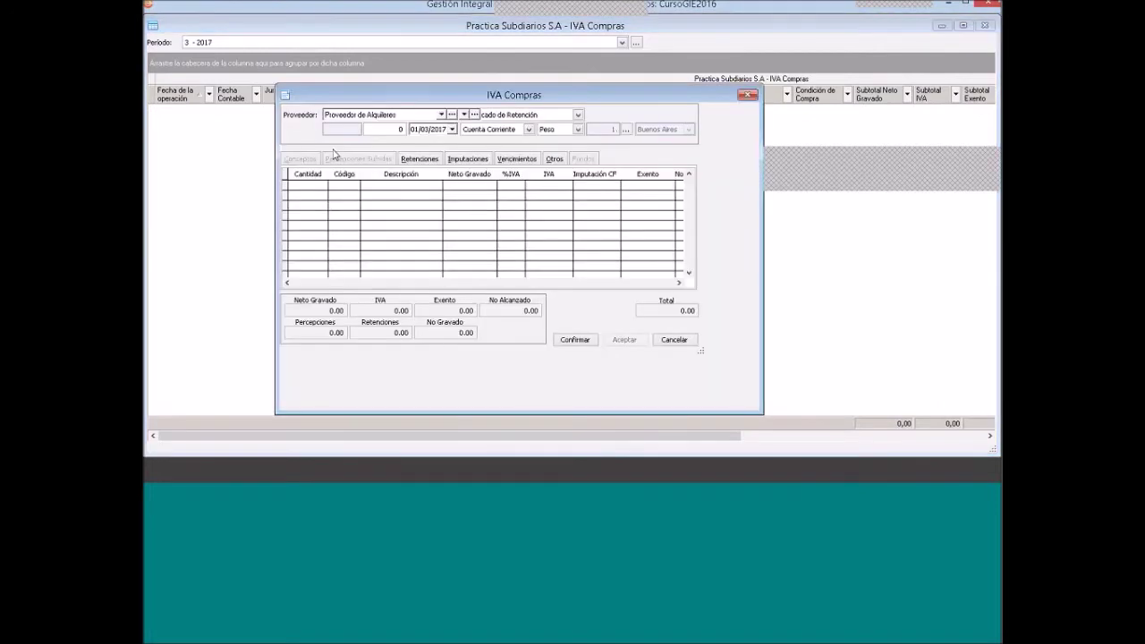
Fill in the purchase voucher header: supplier Proveedor de Mercaderias, type Factura A, branch 1, number 444, condition Contado
{"action": "left_click", "coordinate": [436, 117]}
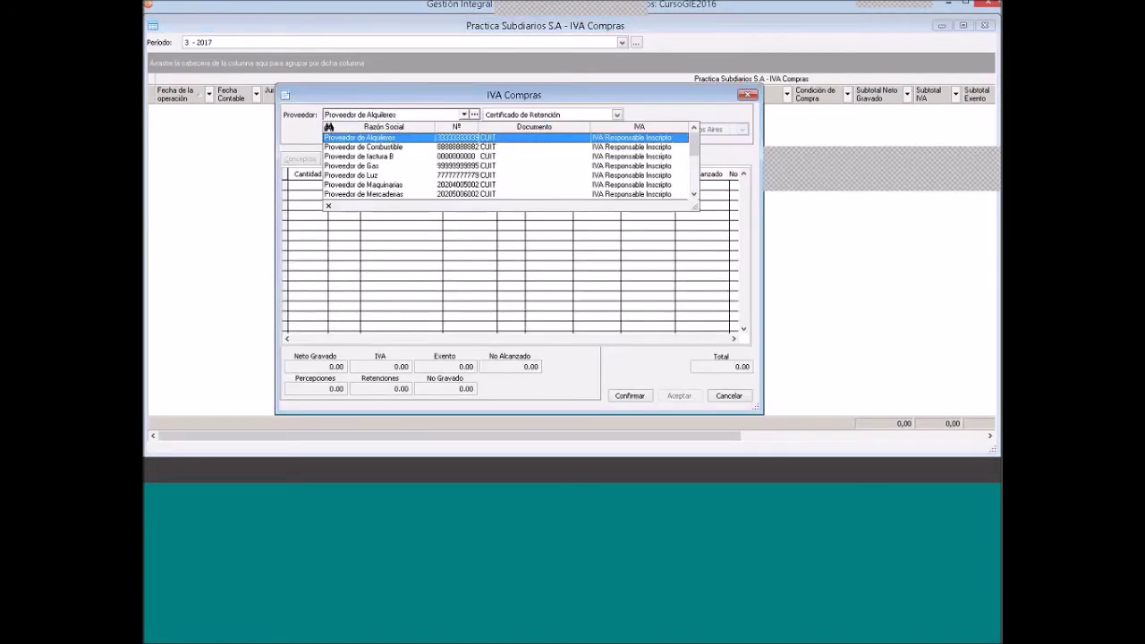
{"action": "left_click", "coordinate": [404, 198]}
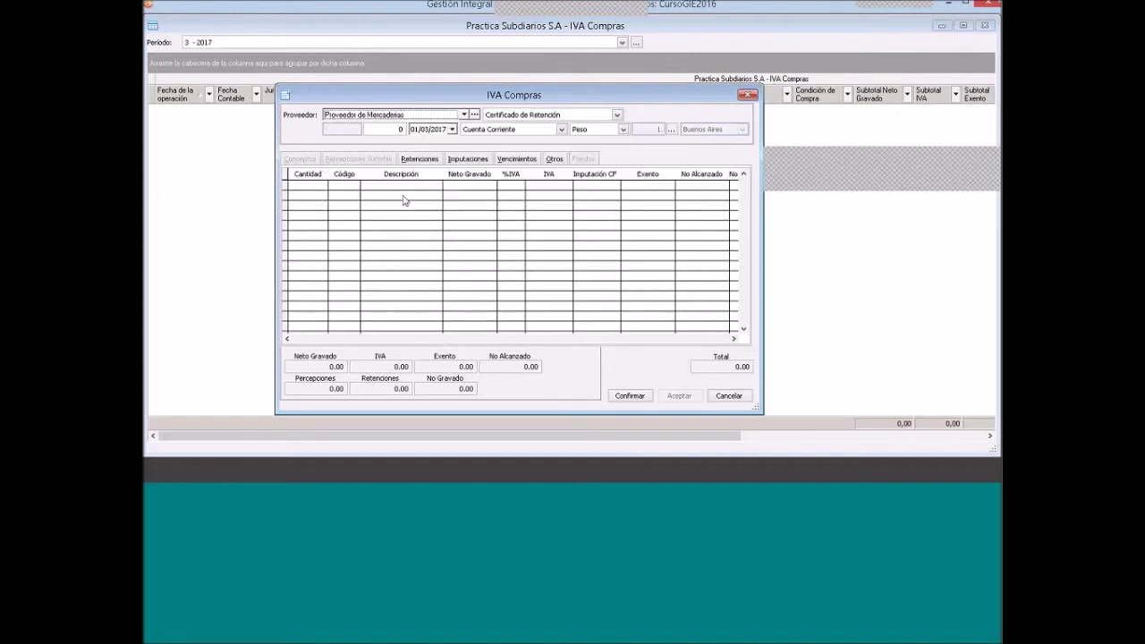
{"action": "left_click", "coordinate": [528, 116]}
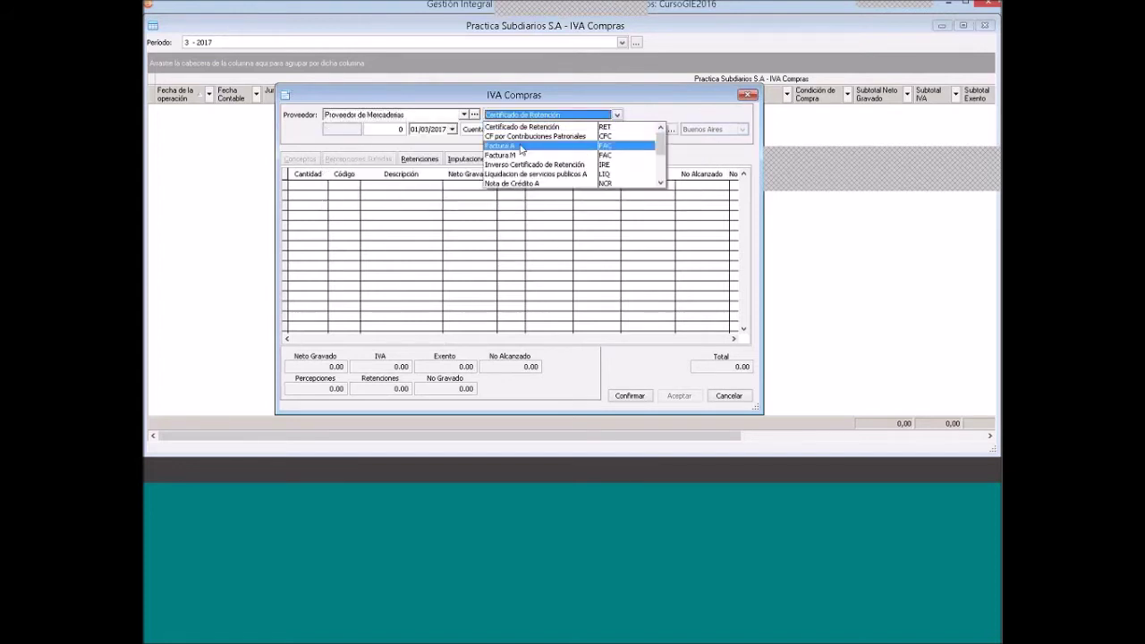
{"action": "left_click", "coordinate": [520, 146]}
{"action": "key", "text": "Tab"}
{"action": "type", "text": "444"}
{"action": "key", "text": "shift+Tab"}
{"action": "type", "text": "1"}
{"action": "left_click", "coordinate": [505, 130]}
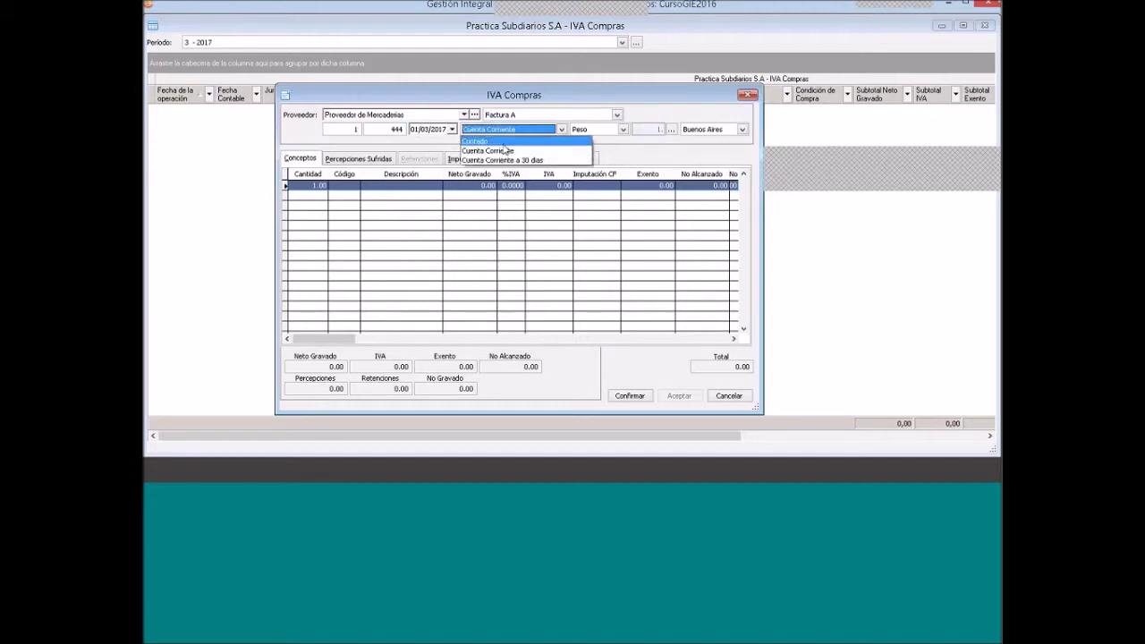
Add a Mercaderias concept with a Neto Gravado of 2400 and record the purchase invoice
{"action": "right_click", "coordinate": [473, 212]}
{"action": "left_click", "coordinate": [490, 219]}
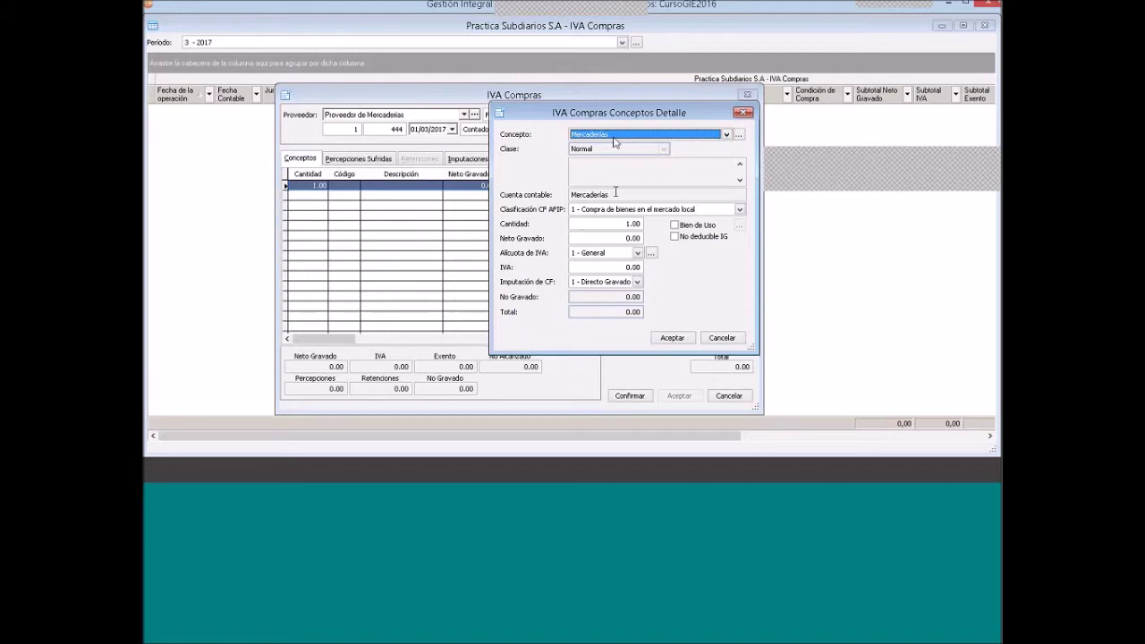
{"action": "left_click", "coordinate": [630, 238]}
{"action": "type", "text": "2400"}
{"action": "key", "text": "Tab"}
{"action": "left_click", "coordinate": [672, 338]}
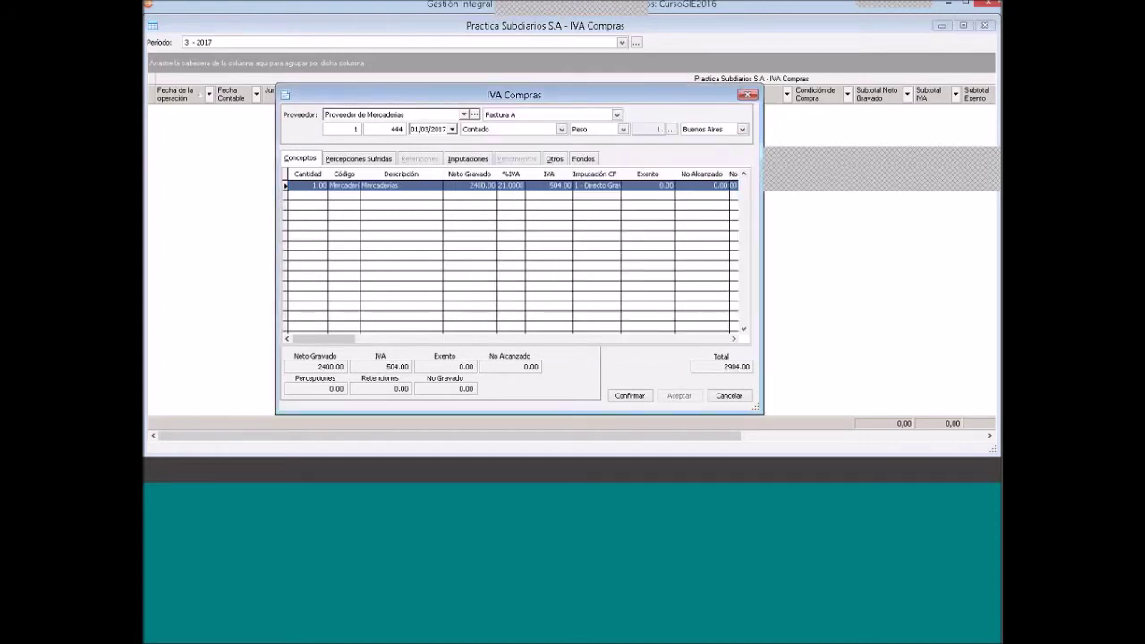
{"action": "left_click", "coordinate": [630, 396]}
{"action": "left_click", "coordinate": [752, 100]}
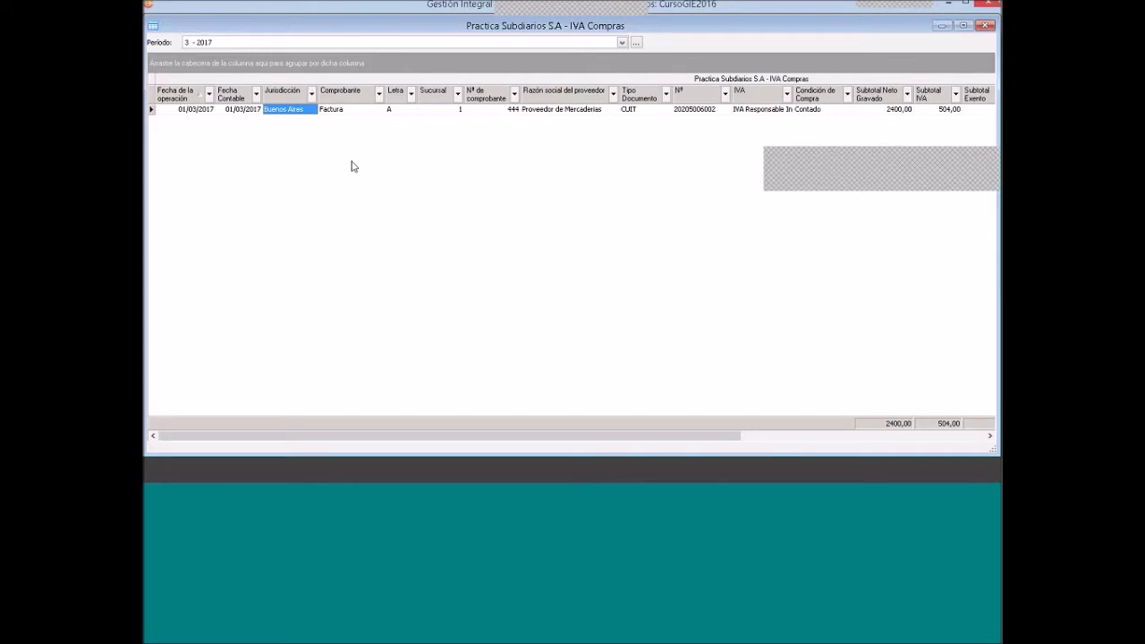
Create a new purchase voucher for Proveedor de Mercaderias as Factura A, branch 2, number 5555, condition Contado
{"action": "right_click", "coordinate": [353, 165]}
{"action": "left_click", "coordinate": [376, 166]}
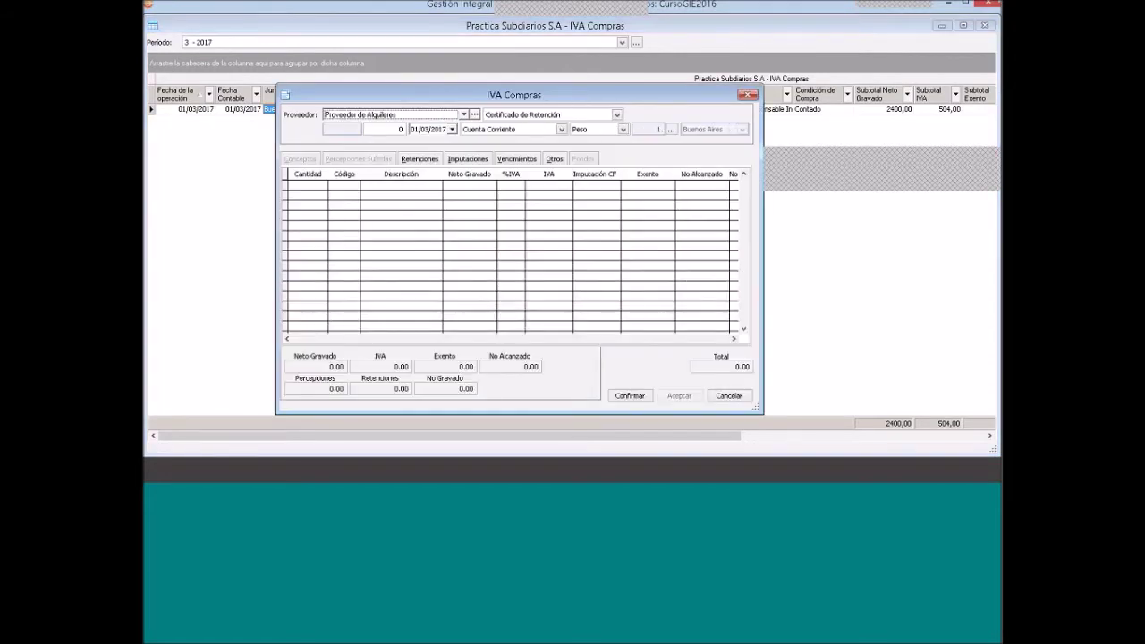
{"action": "left_click", "coordinate": [419, 116]}
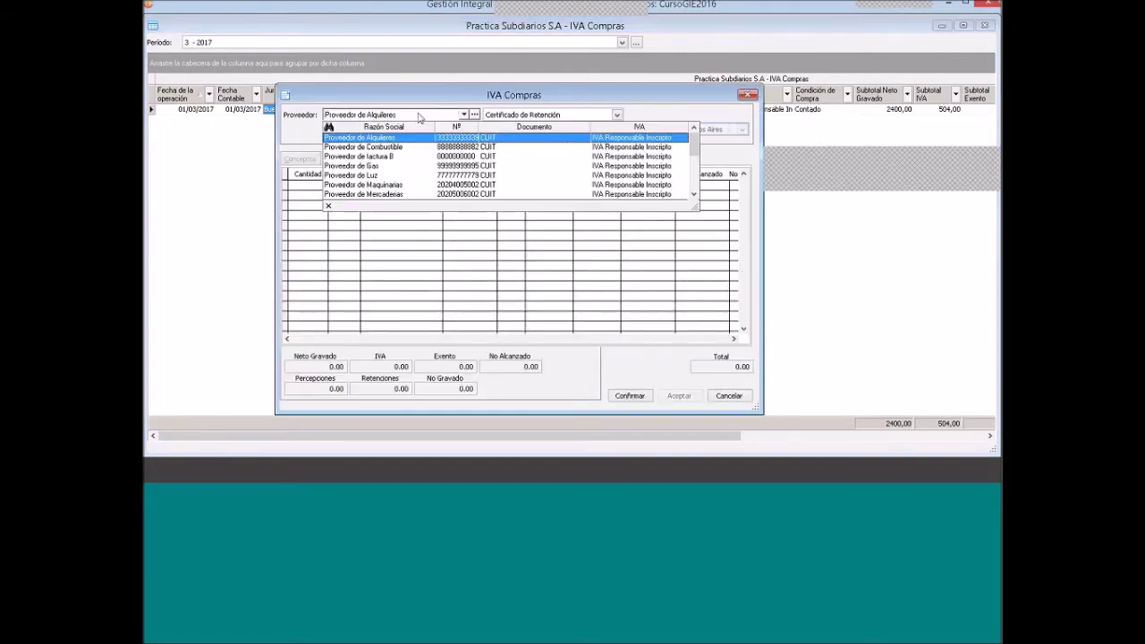
{"action": "left_click", "coordinate": [399, 193]}
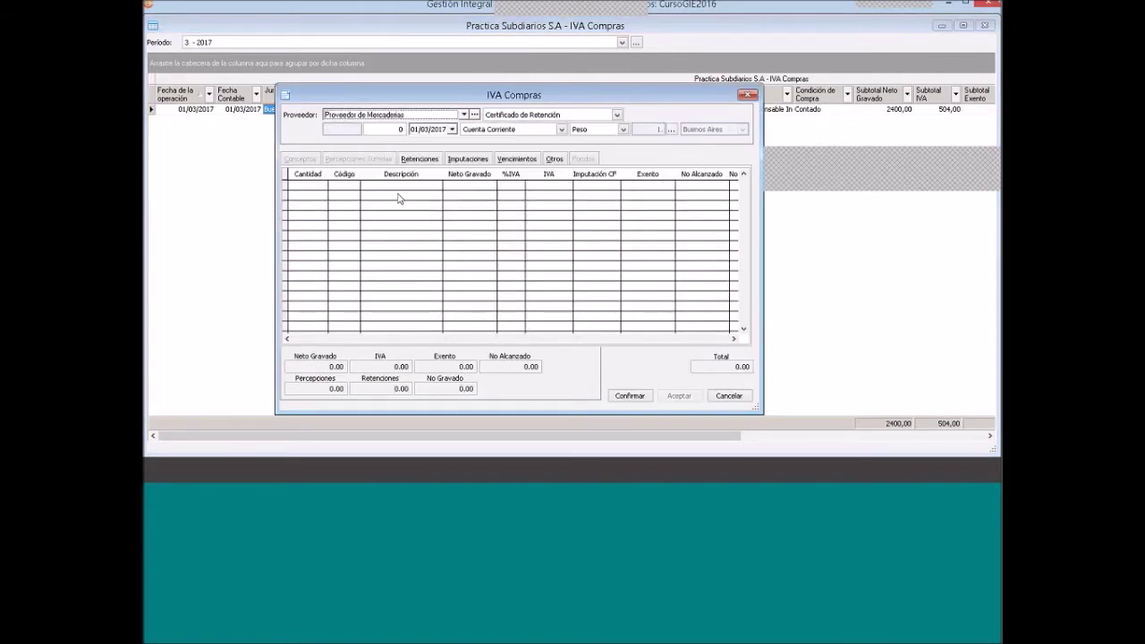
{"action": "left_click", "coordinate": [547, 116]}
{"action": "left_click", "coordinate": [529, 150]}
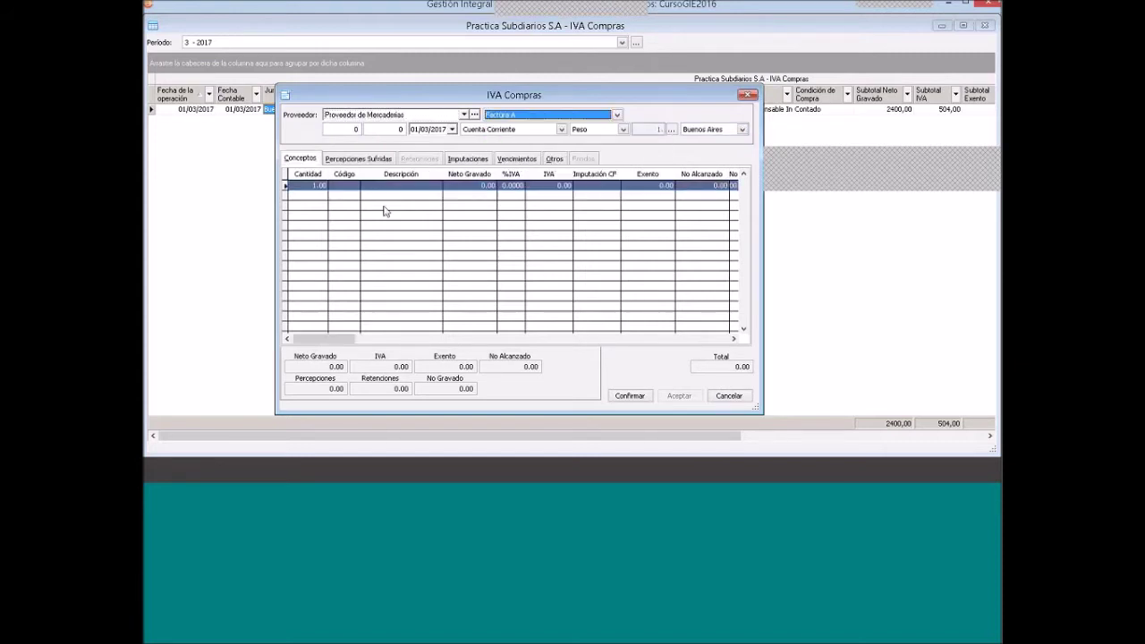
{"action": "left_click", "coordinate": [394, 130]}
{"action": "type", "text": "5555"}
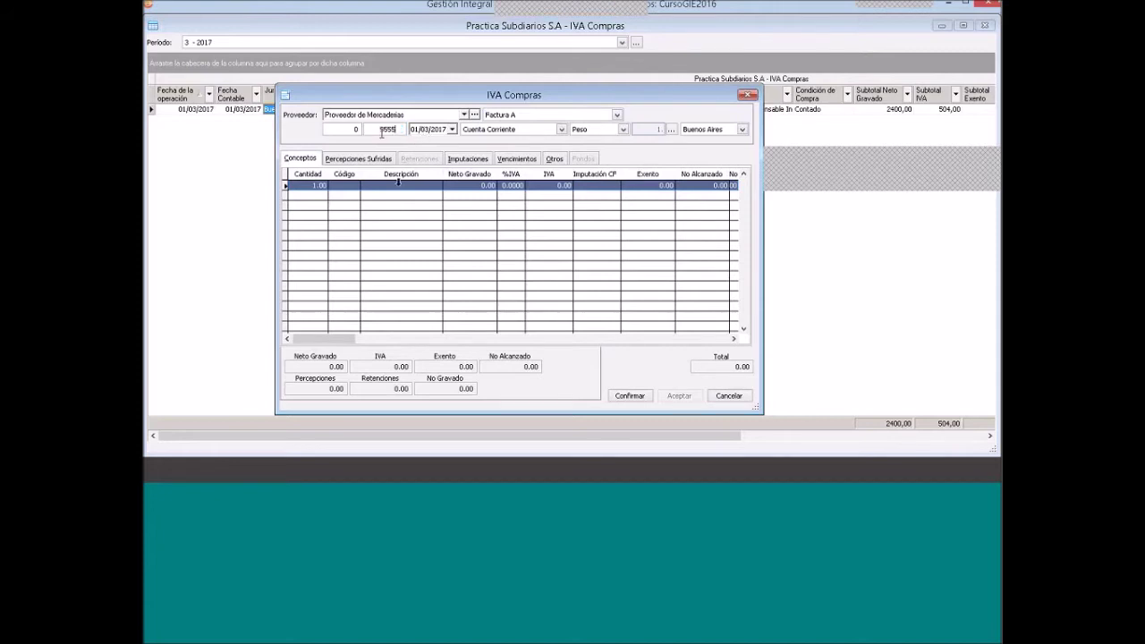
{"action": "left_click", "coordinate": [490, 129]}
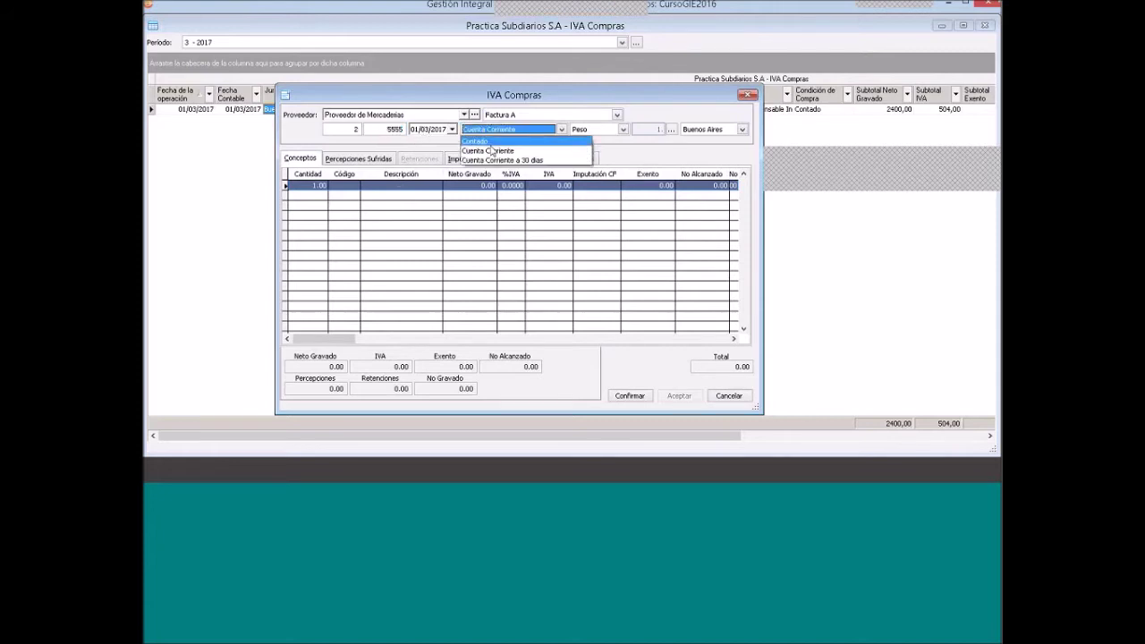
{"action": "left_click", "coordinate": [481, 141]}
Add a Mercaderias concept to the invoice with a Neto Gravado of 12300
{"action": "right_click", "coordinate": [394, 189]}
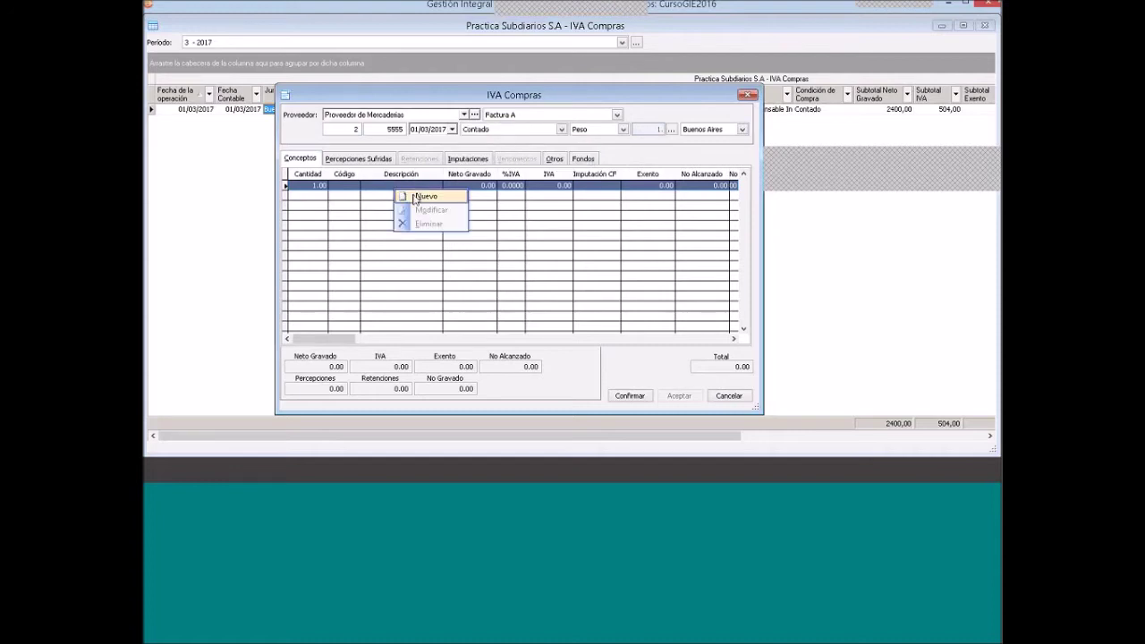
{"action": "left_click", "coordinate": [422, 196]}
{"action": "left_click_drag", "start_coordinate": [577, 238], "coordinate": [648, 239]}
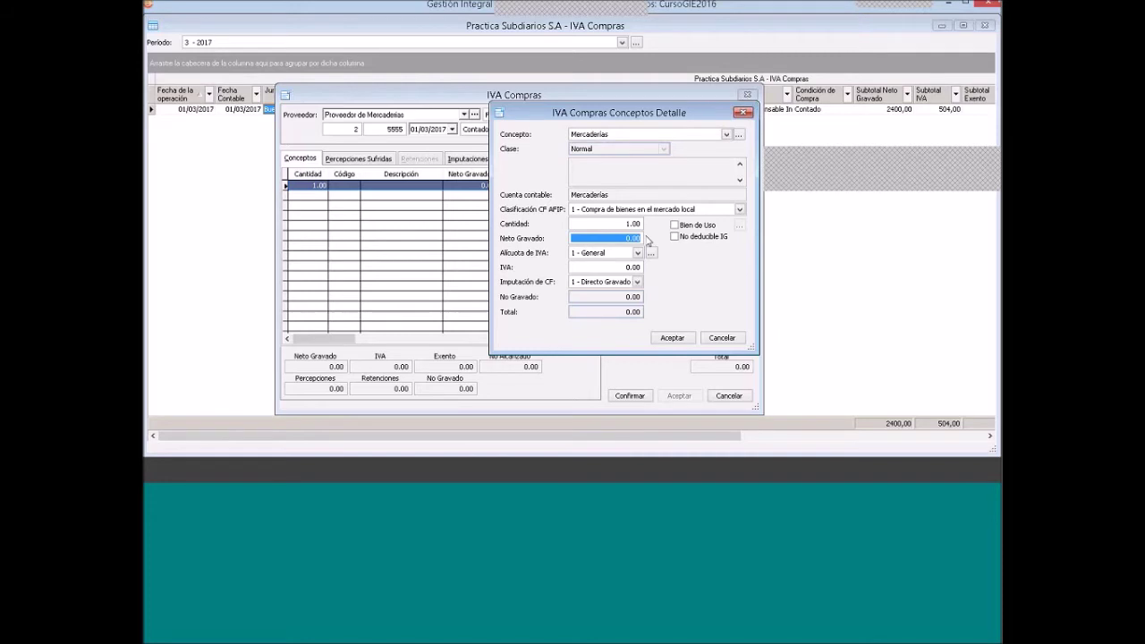
{"action": "type", "text": "12300"}
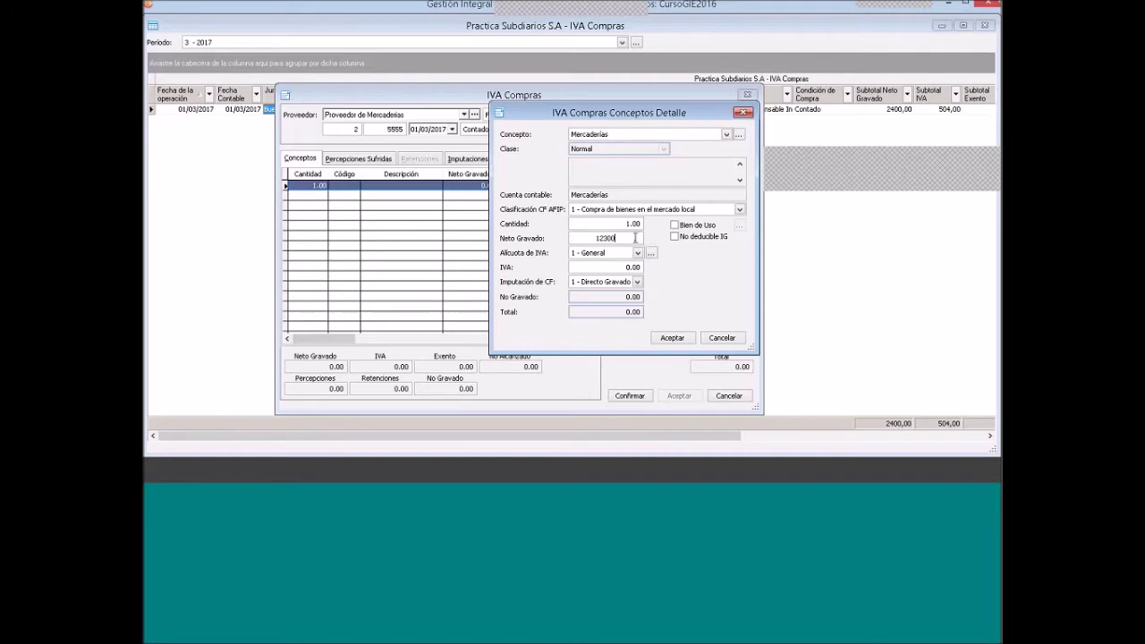
{"action": "left_click", "coordinate": [671, 337]}
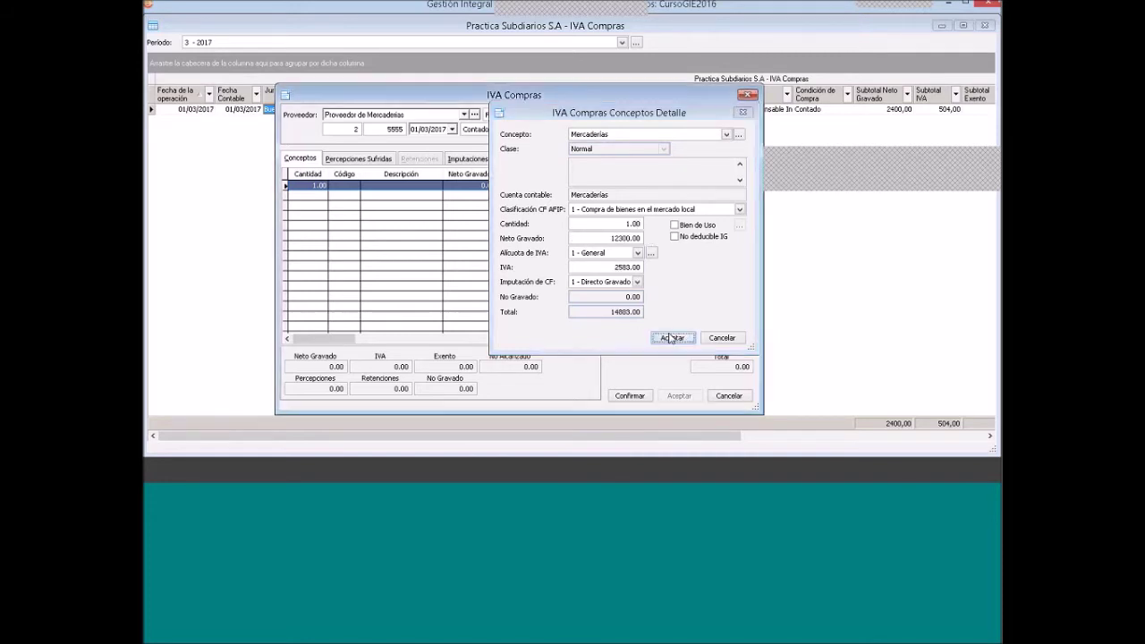
Add a suffered Percepciones IIBB perception for Buenos Aires with a taxable base of 12300 and an amount of 111.65
{"action": "left_click", "coordinate": [375, 162]}
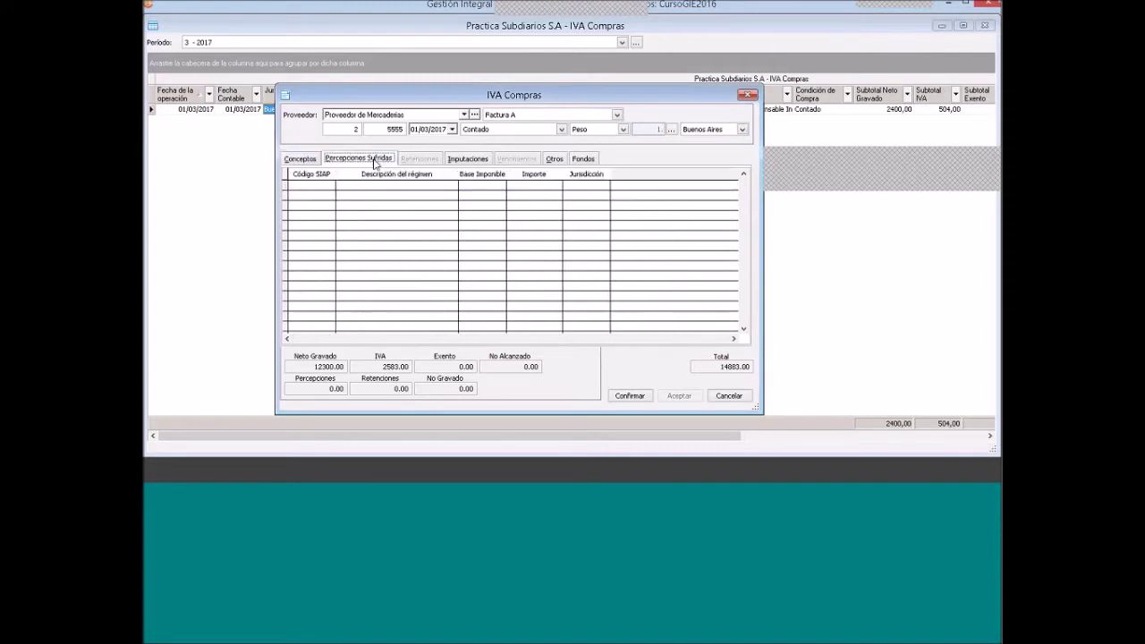
{"action": "right_click", "coordinate": [408, 224]}
{"action": "left_click", "coordinate": [432, 227]}
{"action": "left_click", "coordinate": [556, 271]}
{"action": "type", "text": "111.65"}
{"action": "left_click", "coordinate": [559, 286]}
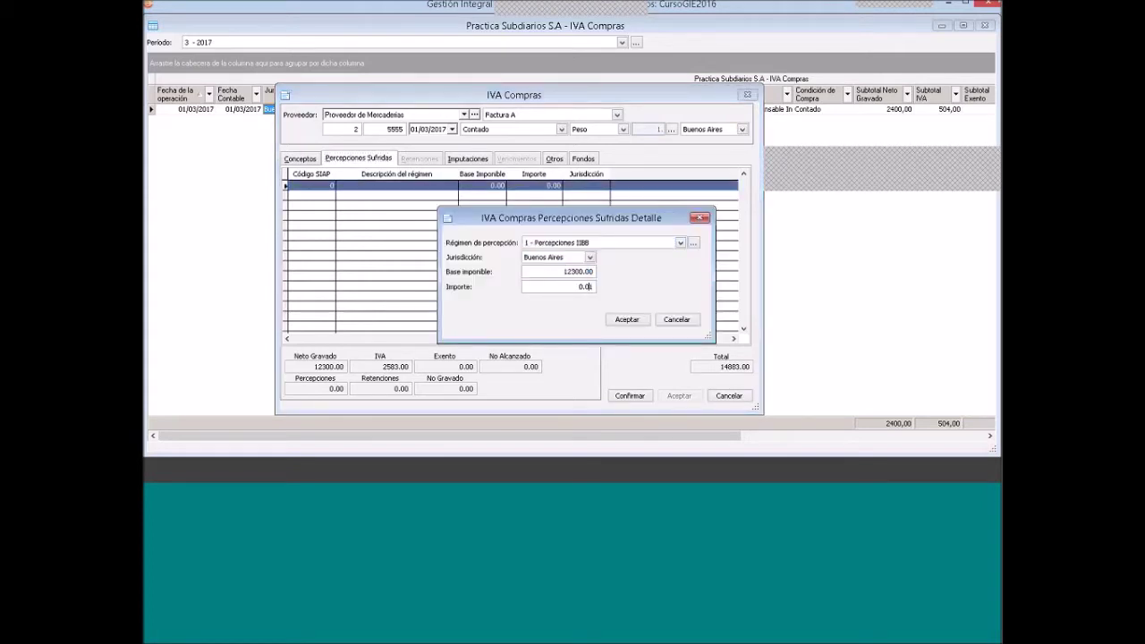
{"action": "type", "text": "111.65"}
{"action": "left_click", "coordinate": [624, 320]}
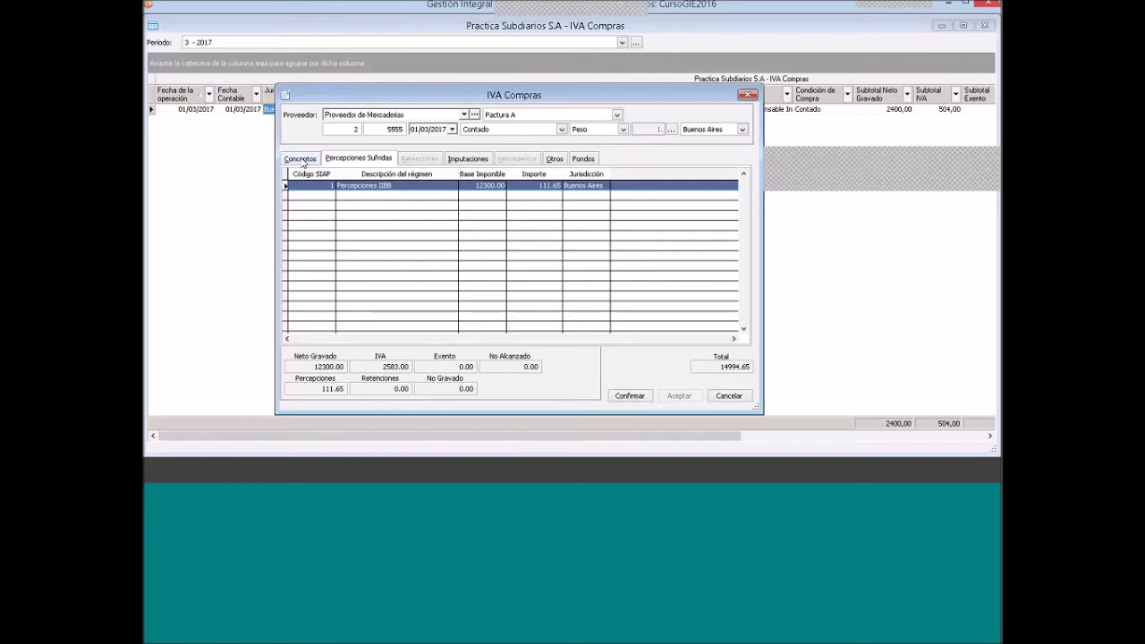
Change the account of the Caja line in the invoice's accounting entries to Banco 1 CC and record the invoice
{"action": "left_click", "coordinate": [302, 161]}
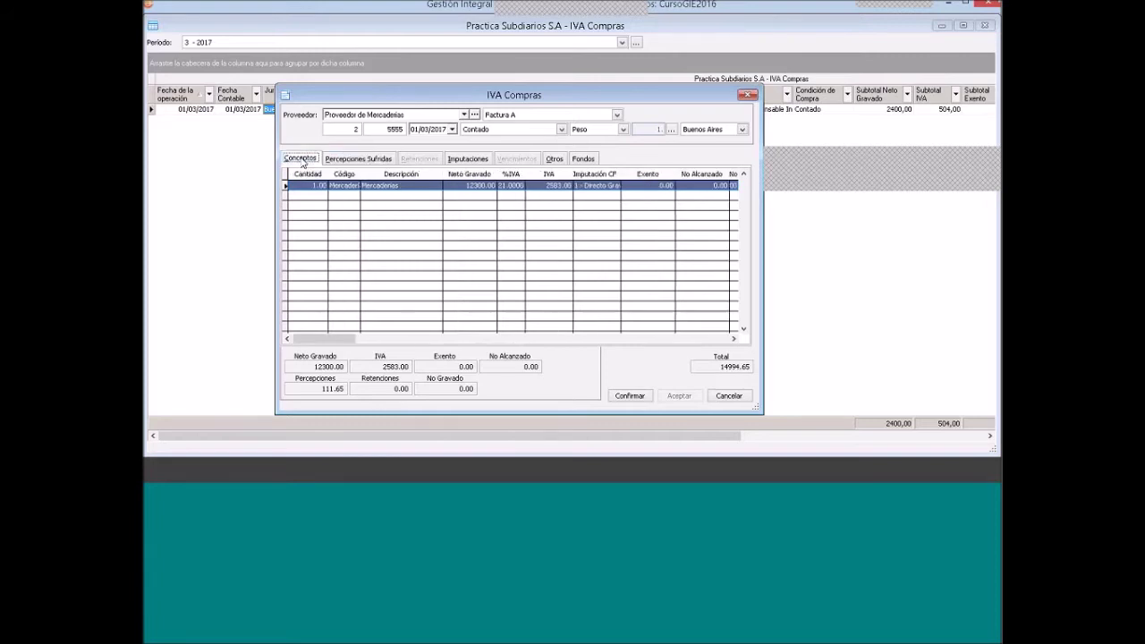
{"action": "left_click", "coordinate": [467, 158]}
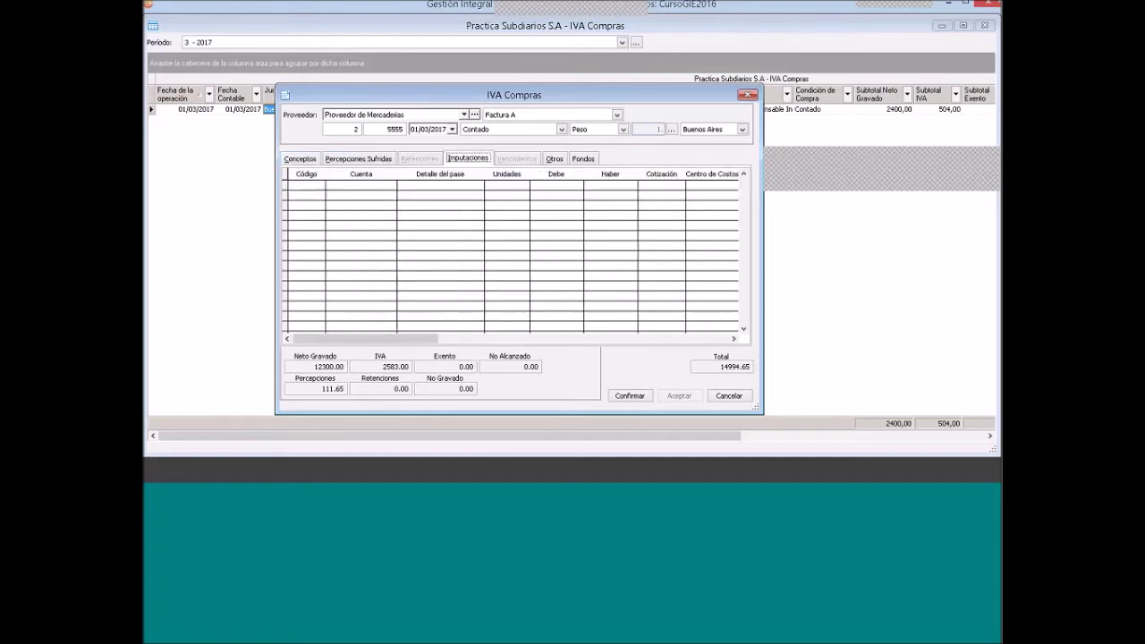
{"action": "right_click", "coordinate": [351, 218]}
{"action": "left_click", "coordinate": [383, 236]}
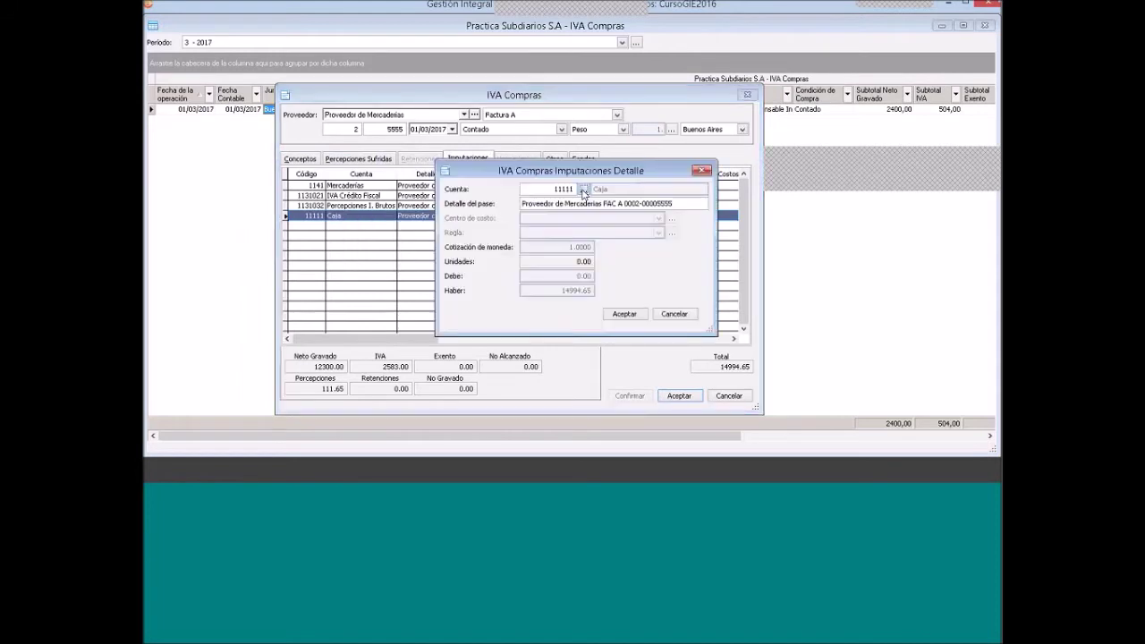
{"action": "left_click", "coordinate": [583, 190]}
{"action": "double_click", "coordinate": [536, 212]}
{"action": "left_click", "coordinate": [625, 315]}
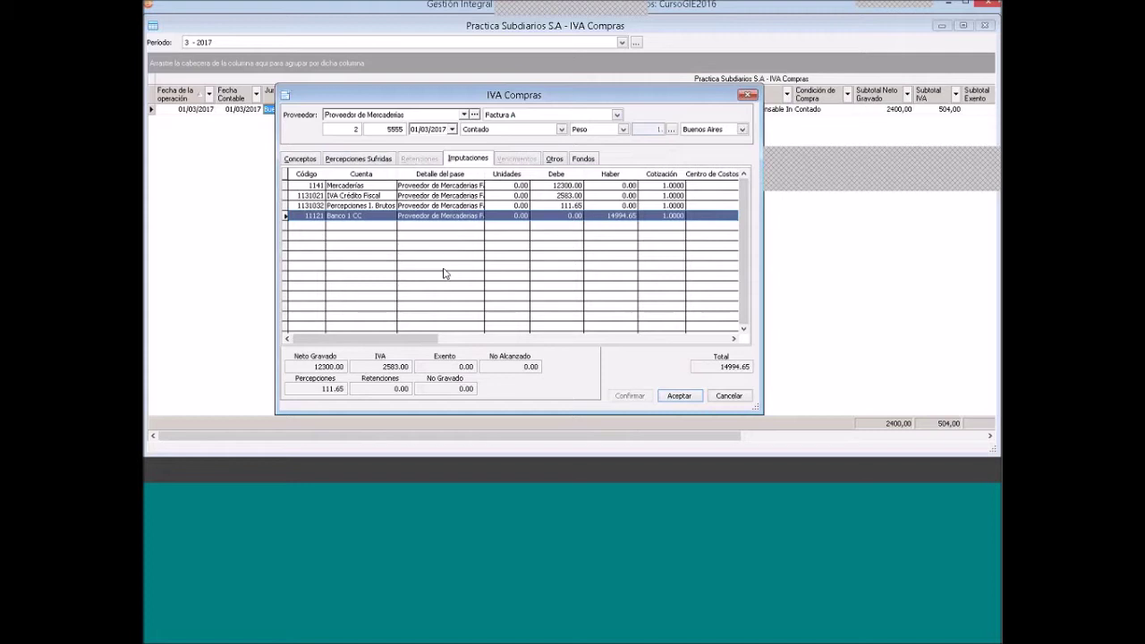
{"action": "left_click", "coordinate": [681, 397]}
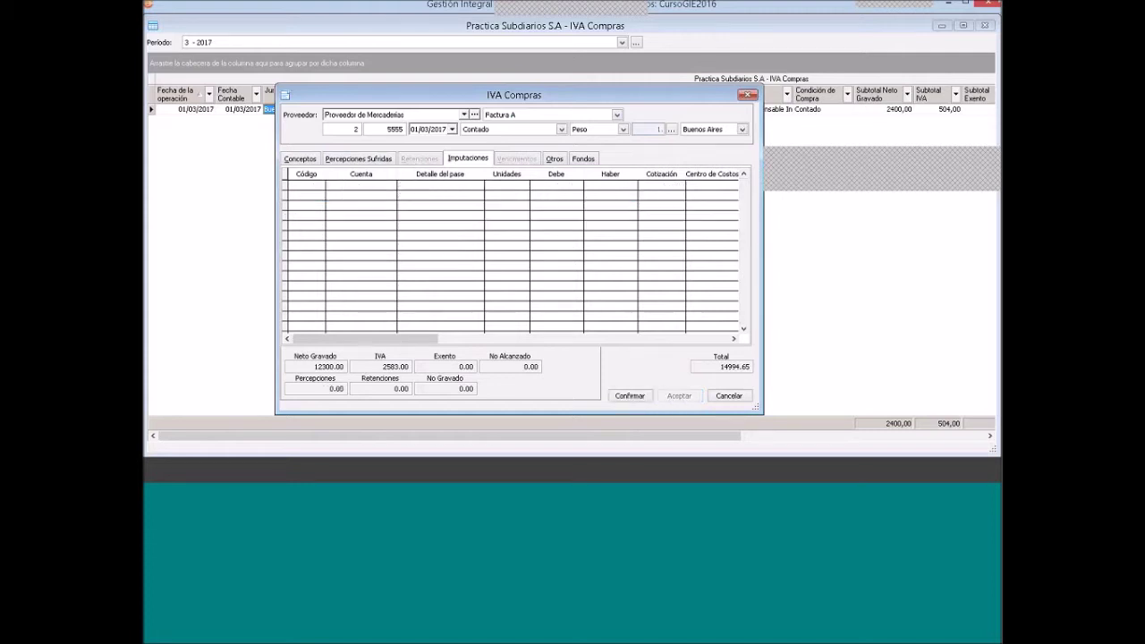
{"action": "left_click", "coordinate": [747, 97]}
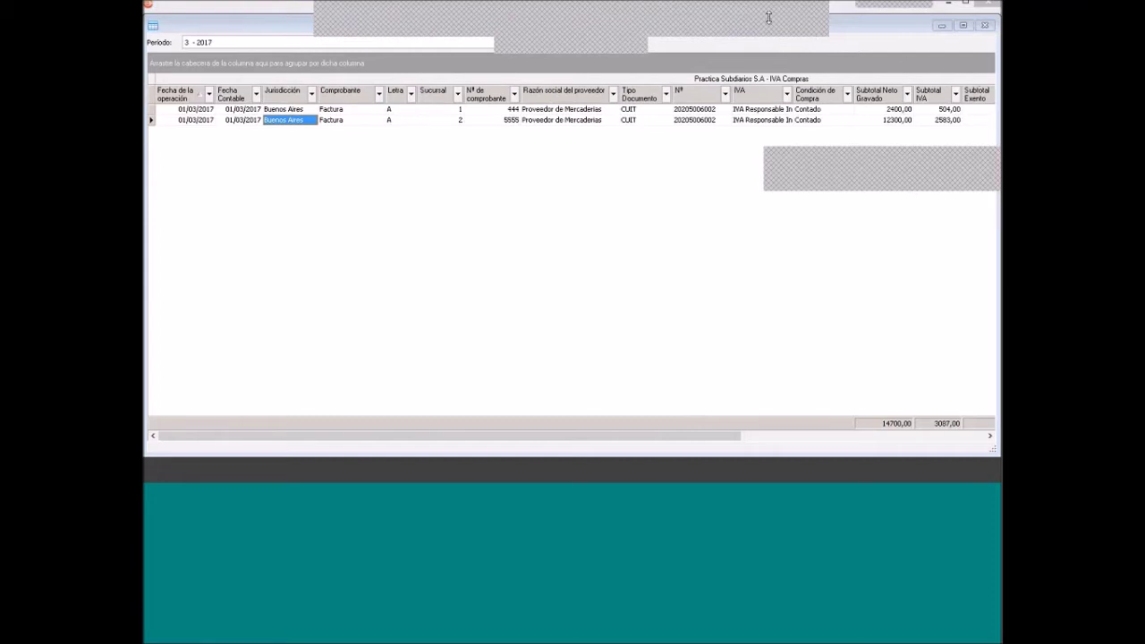
{"action": "left_click", "coordinate": [694, 20]}
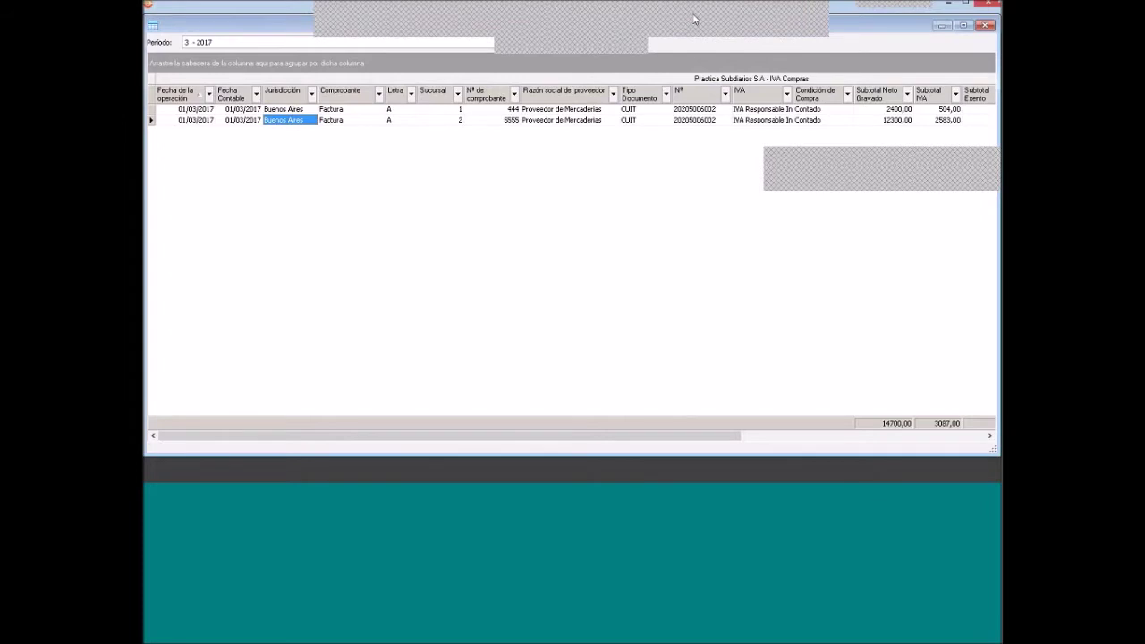
{"action": "left_click", "coordinate": [876, 306]}
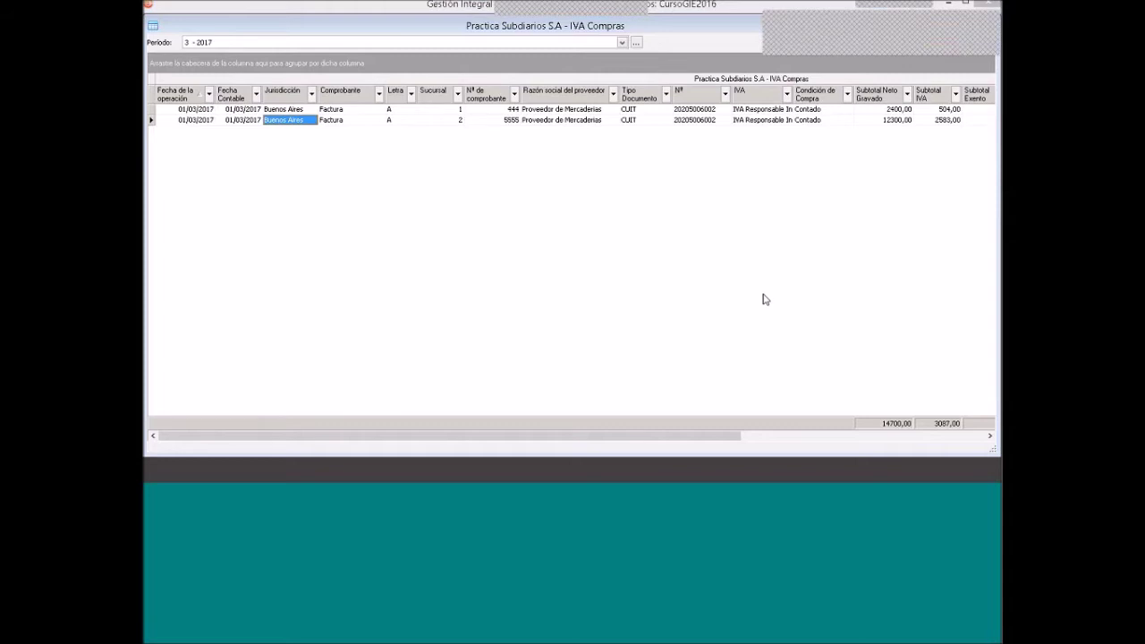
Create a new purchase voucher of type Factura A for Proveedor de Alquileres
{"action": "right_click", "coordinate": [349, 145]}
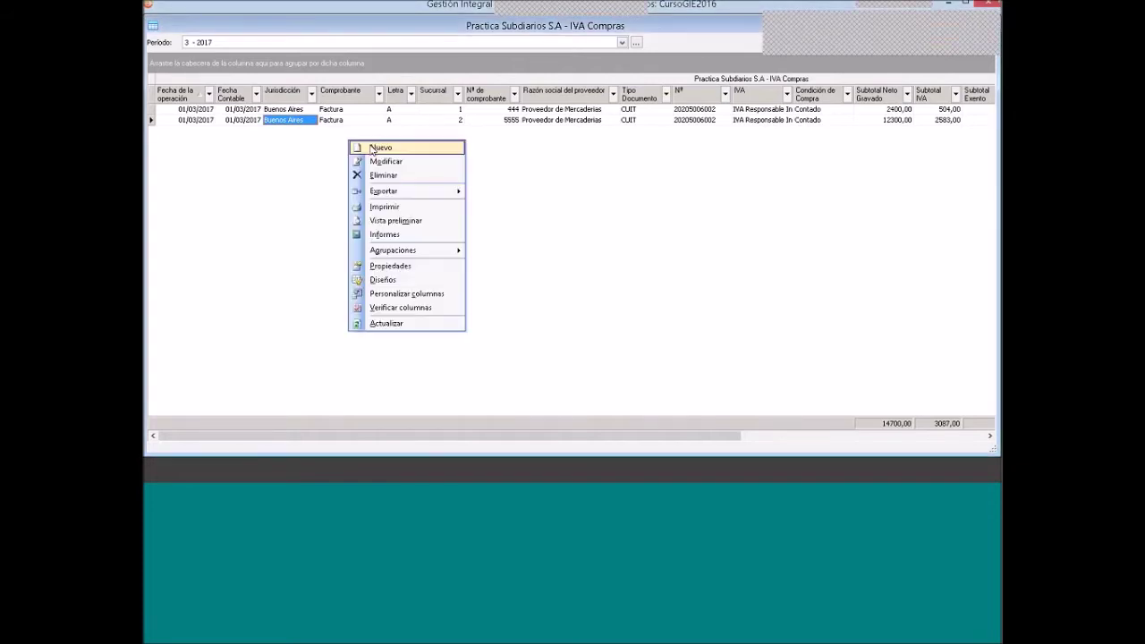
{"action": "left_click", "coordinate": [372, 149]}
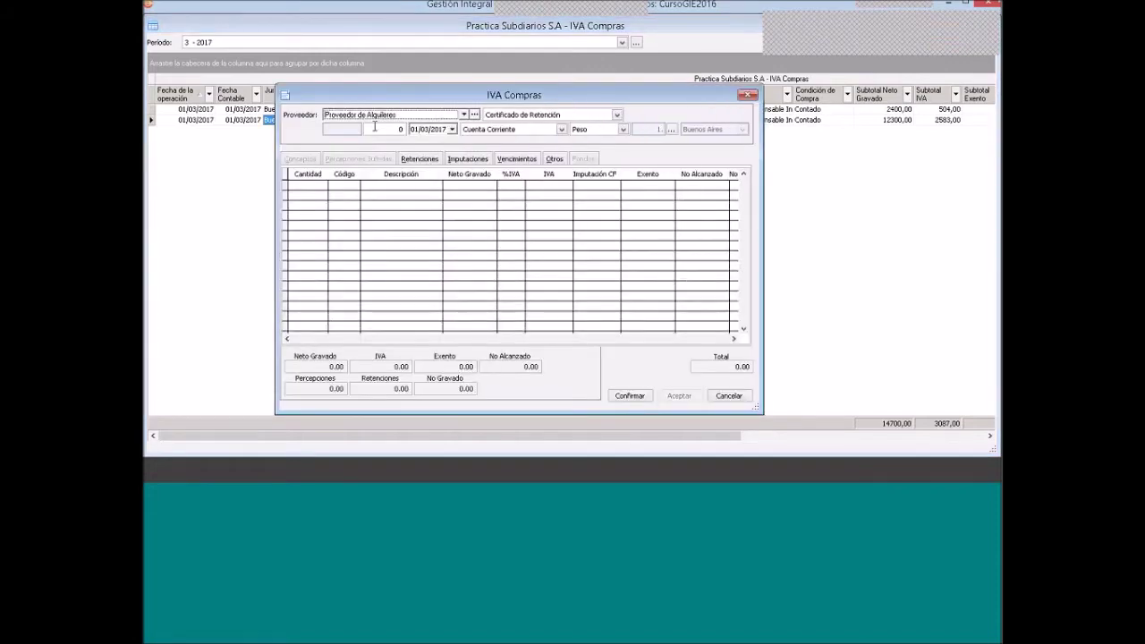
{"action": "left_click", "coordinate": [509, 120]}
{"action": "left_click", "coordinate": [519, 132]}
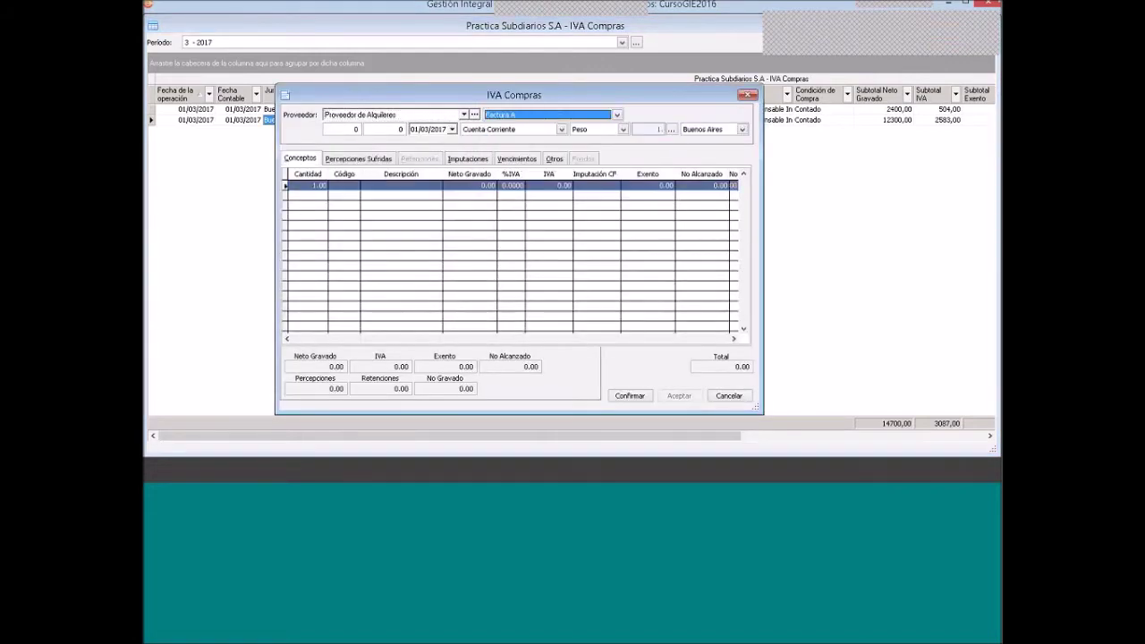
Add an Alquiler de inmuebles concept to the invoice with a Neto Gravado of 6500
{"action": "left_click", "coordinate": [391, 191]}
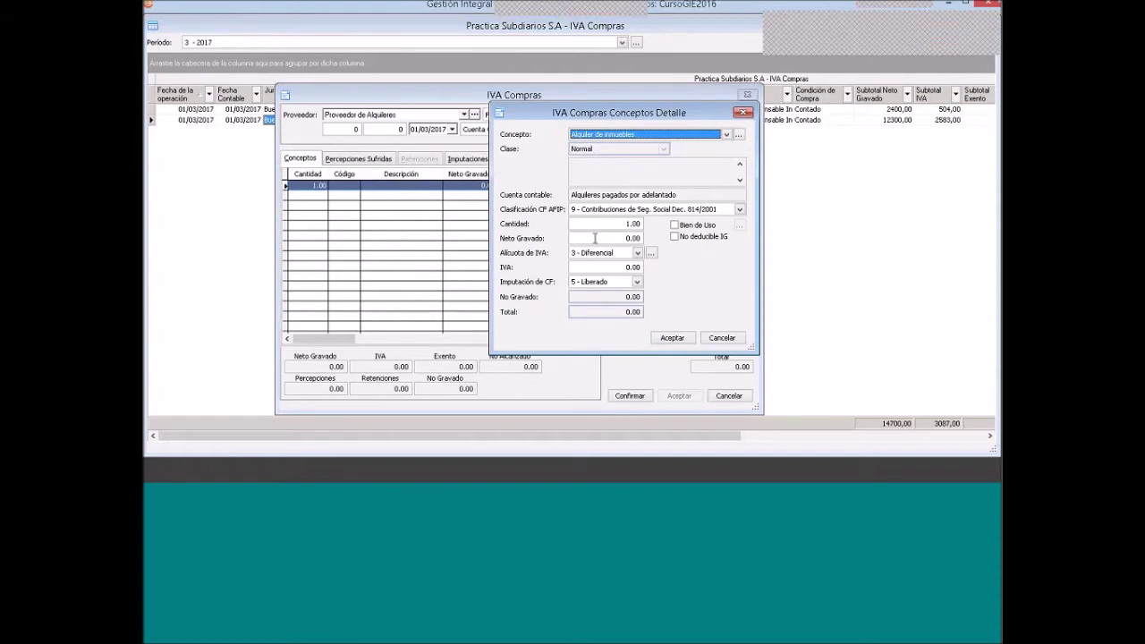
{"action": "left_click", "coordinate": [595, 238]}
{"action": "type", "text": "6500"}
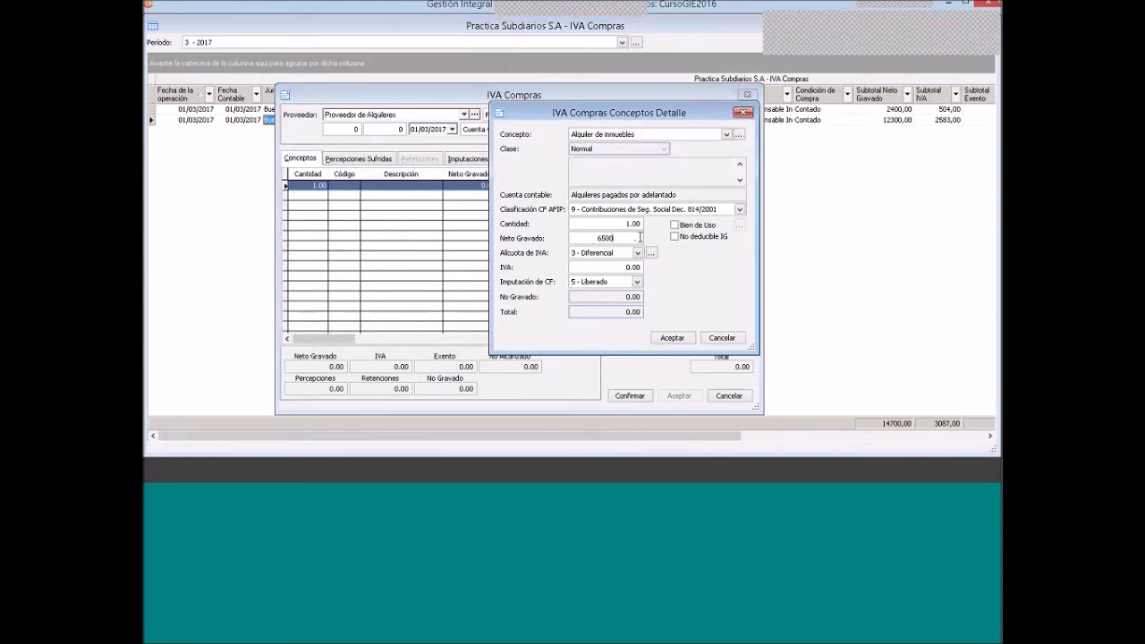
{"action": "left_click", "coordinate": [586, 224]}
{"action": "left_click", "coordinate": [676, 339]}
Set the rental invoice's purchase condition to Cuenta Corriente, number it 2-66666 and record it
{"action": "left_click", "coordinate": [491, 132]}
{"action": "left_click", "coordinate": [491, 134]}
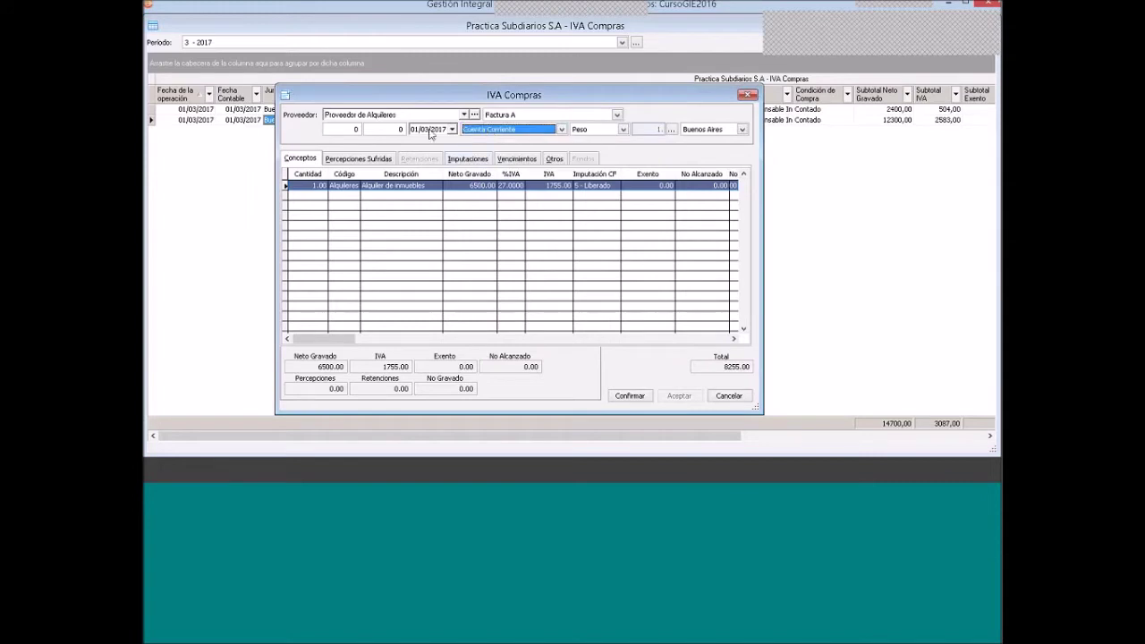
{"action": "left_click", "coordinate": [380, 130]}
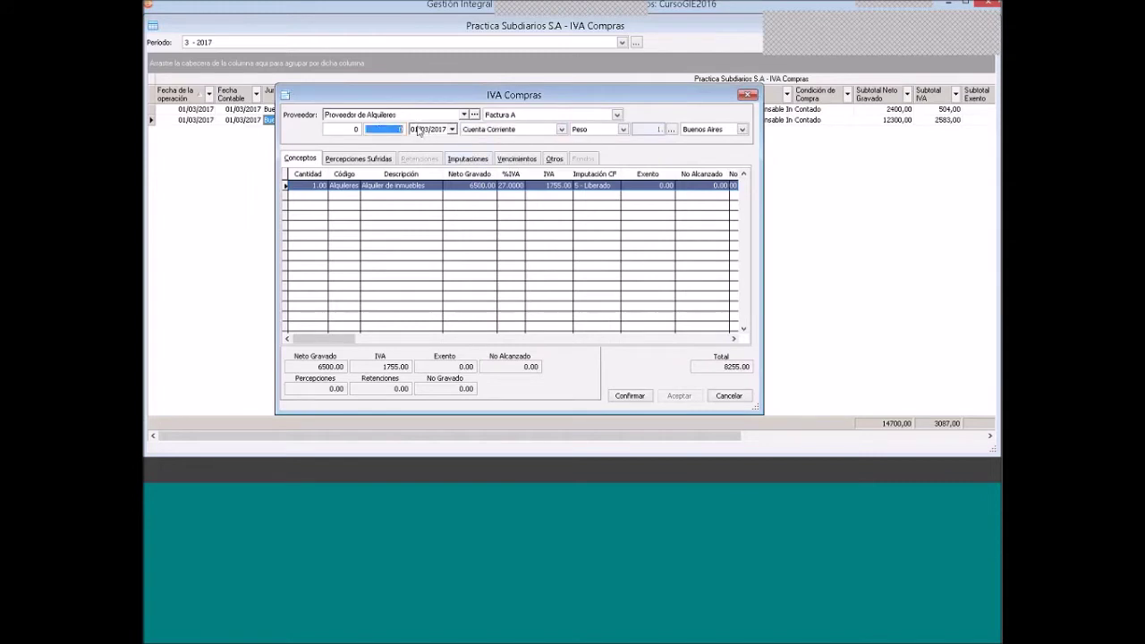
{"action": "type", "text": "66666"}
{"action": "key", "text": "shift+Tab"}
{"action": "type", "text": "2"}
{"action": "left_click", "coordinate": [629, 397]}
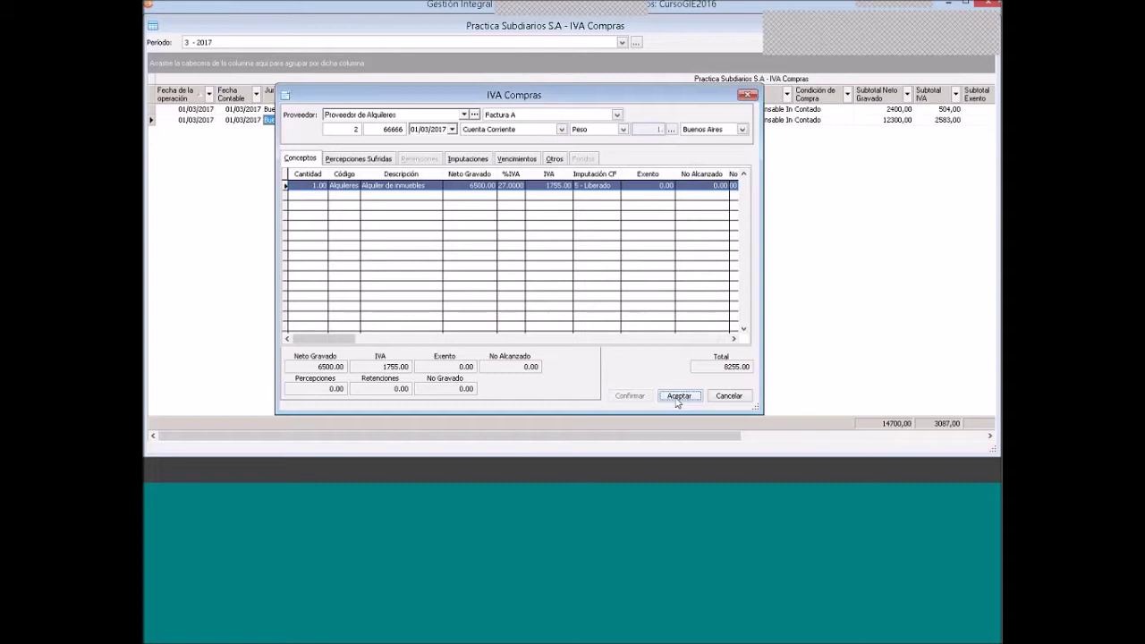
{"action": "left_click", "coordinate": [678, 396]}
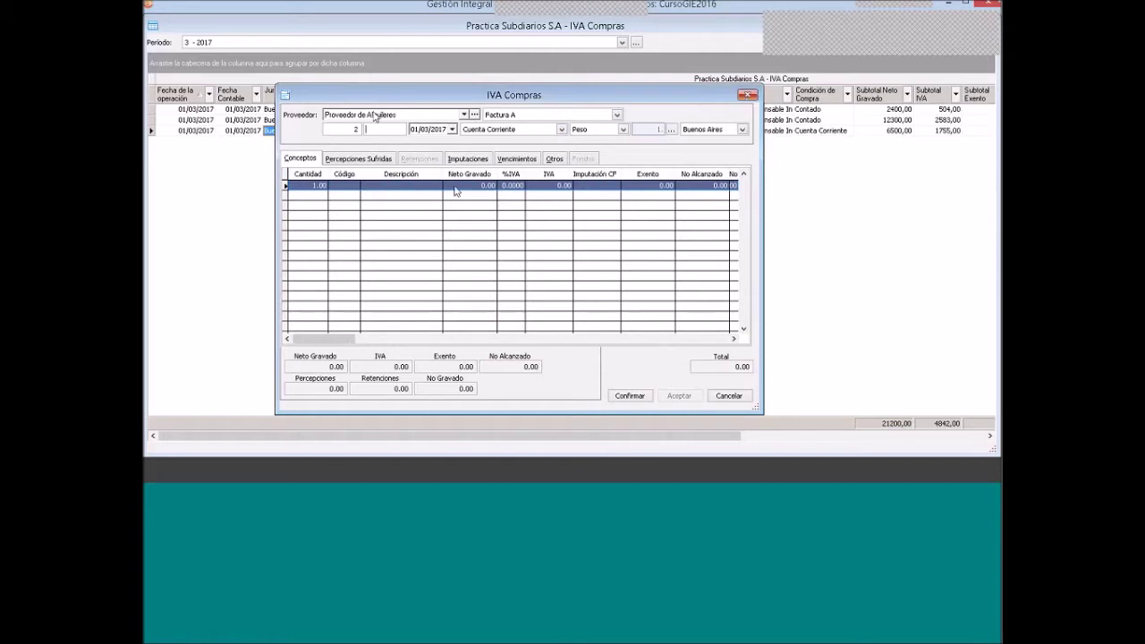
Fill in the next Factura A for Proveedor de Publicidad with branch 2 and number 77777
{"action": "left_click_drag", "start_coordinate": [385, 101], "coordinate": [399, 110]}
{"action": "left_click", "coordinate": [399, 112]}
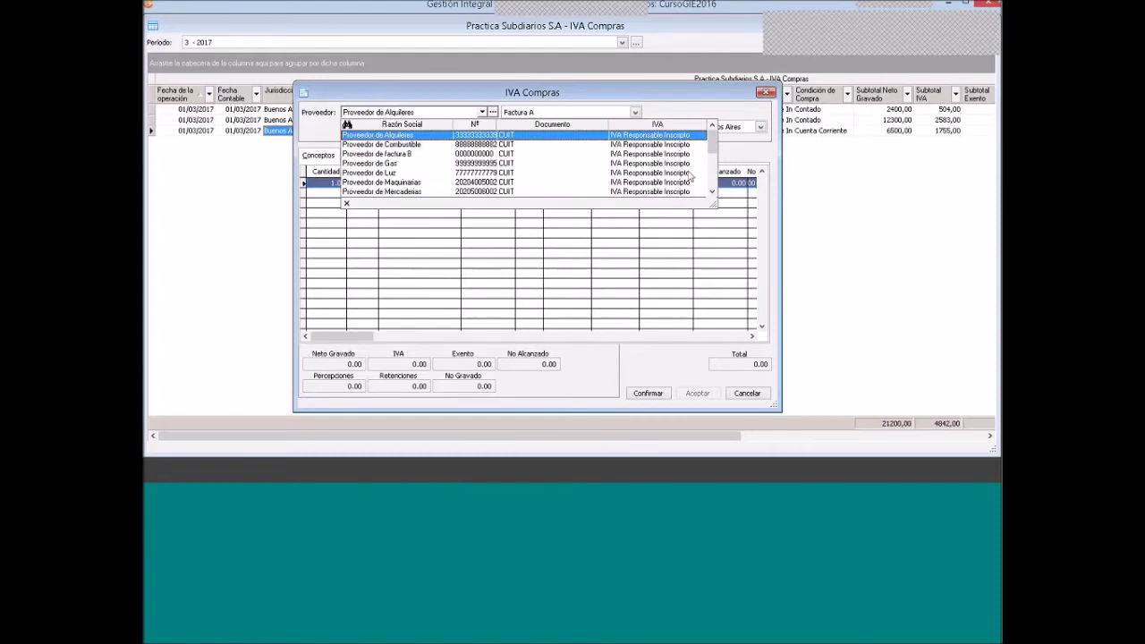
{"action": "scroll", "coordinate": [536, 179], "scroll_direction": "down", "scroll_amount": 2}
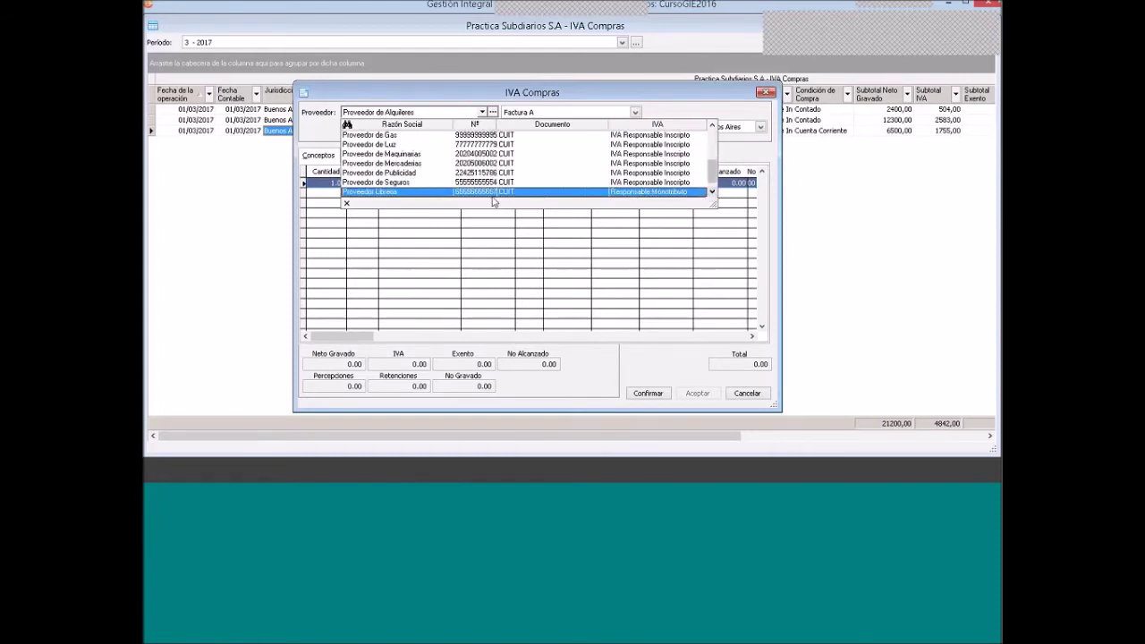
{"action": "left_click", "coordinate": [385, 177]}
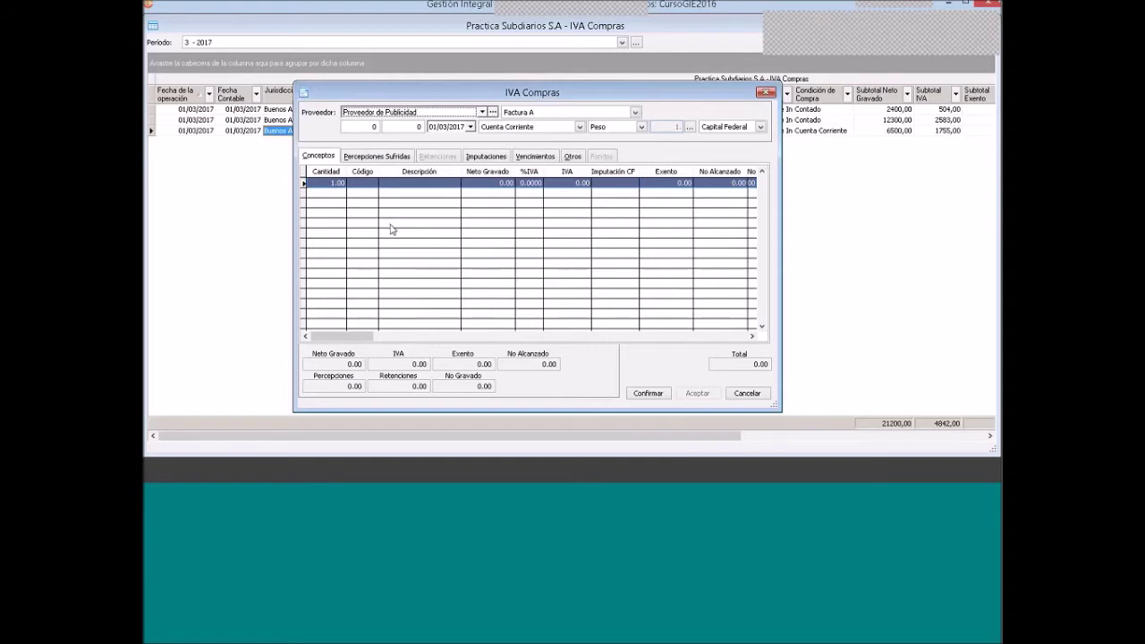
{"action": "left_click", "coordinate": [519, 114]}
{"action": "left_click", "coordinate": [521, 123]}
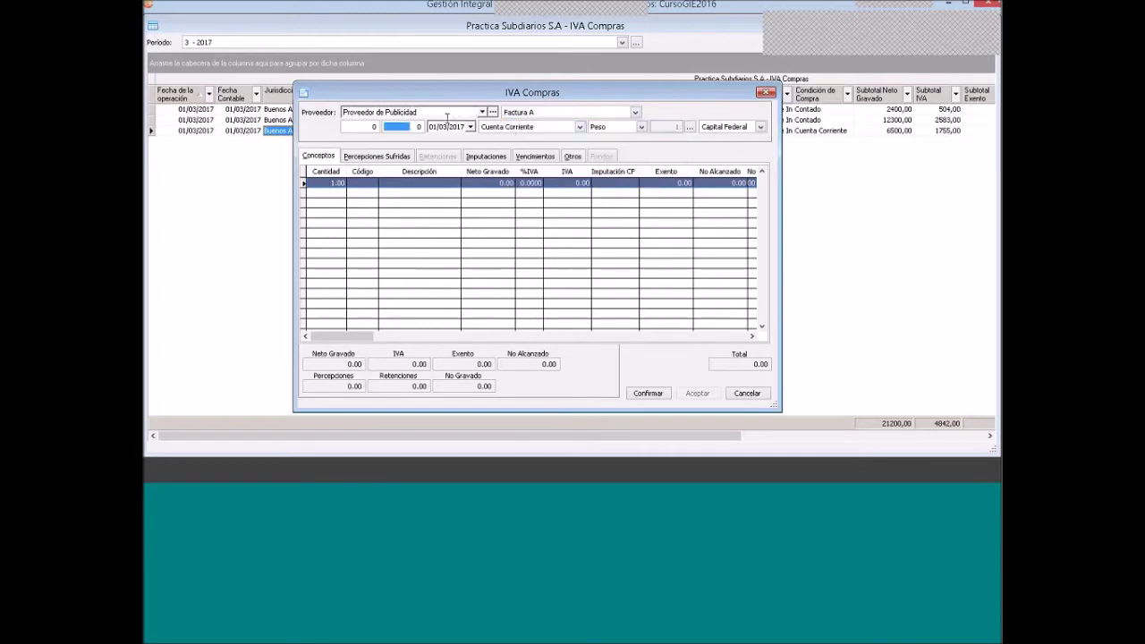
{"action": "type", "text": "77777"}
{"action": "key", "text": "shift+Tab"}
{"action": "type", "text": "2"}
Try to find a suitable advertising concept for the Proveedor de Publicidad invoice, then discard the voucher
{"action": "right_click", "coordinate": [415, 195]}
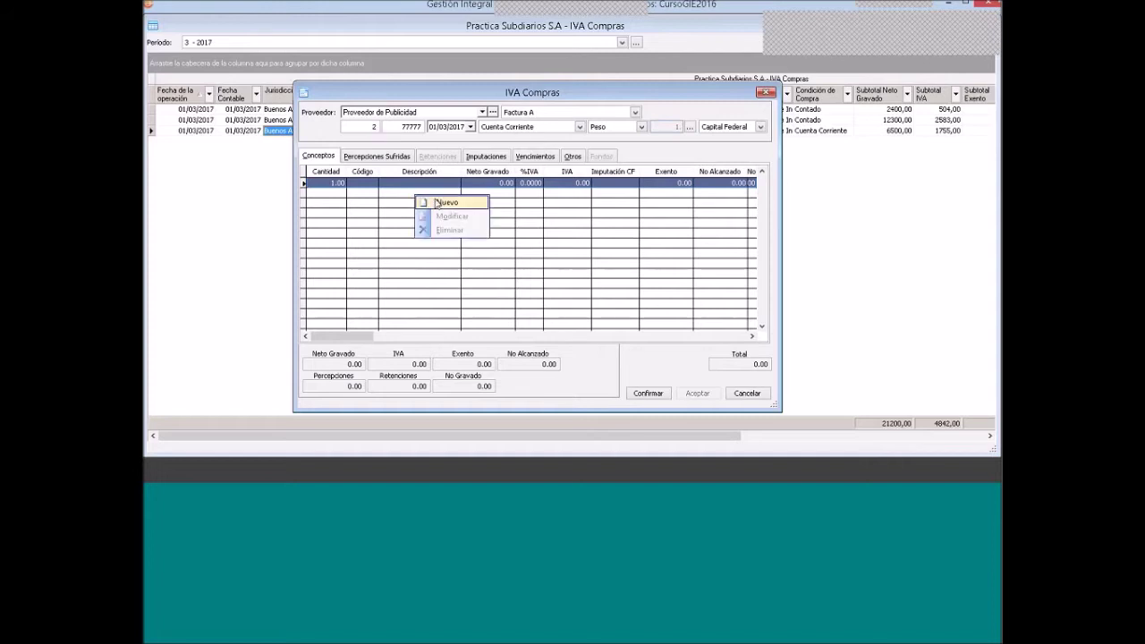
{"action": "left_click", "coordinate": [439, 201]}
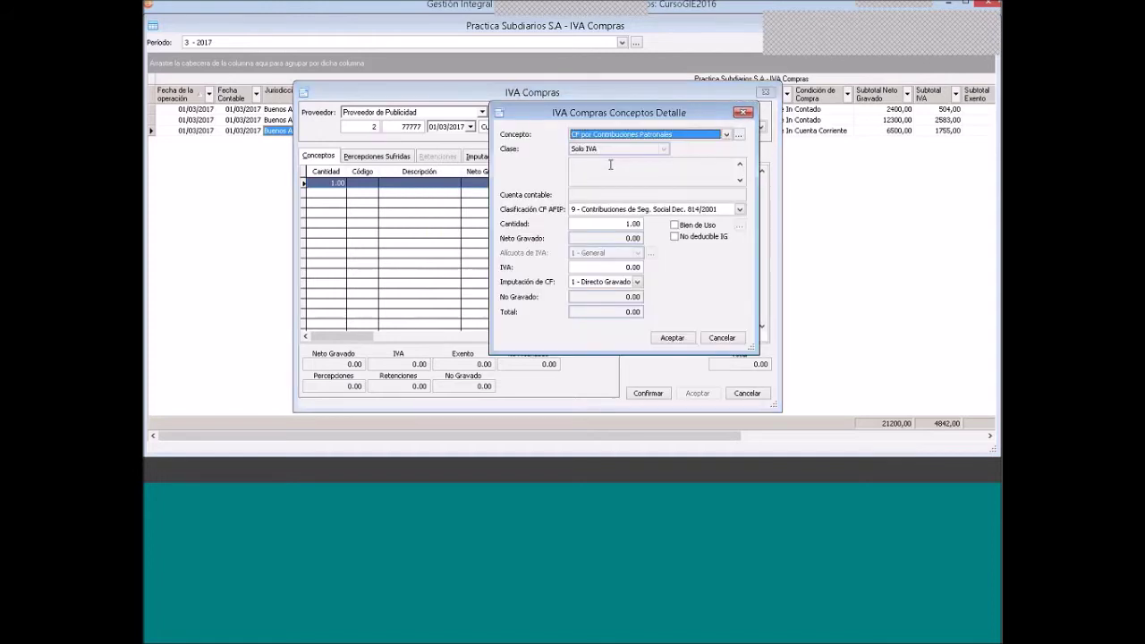
{"action": "left_click", "coordinate": [667, 134]}
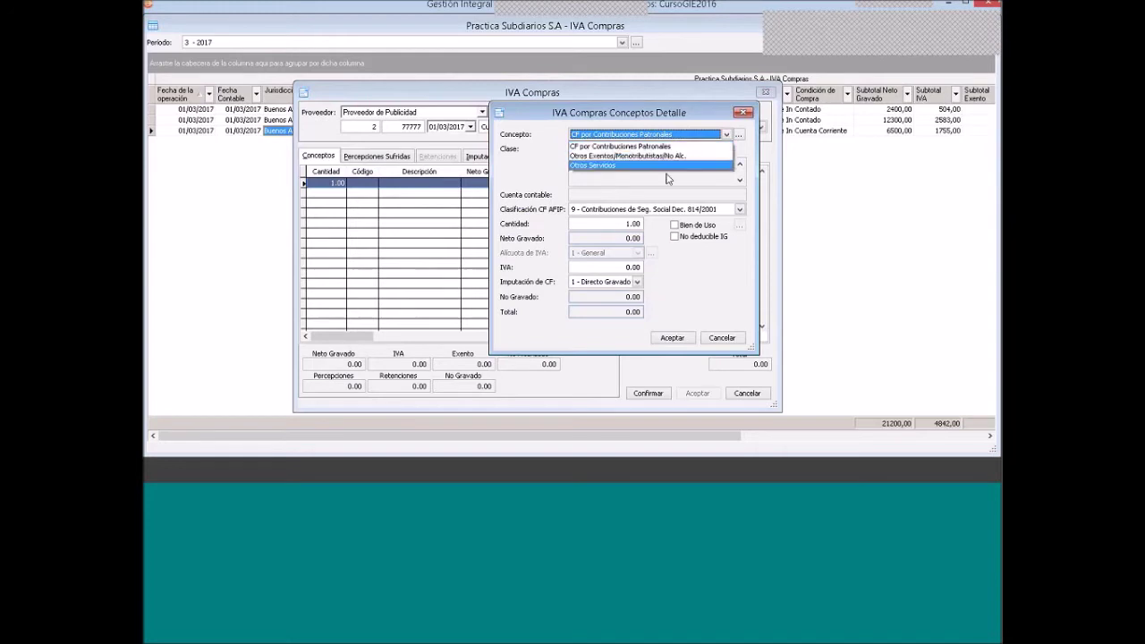
{"action": "left_click", "coordinate": [666, 179]}
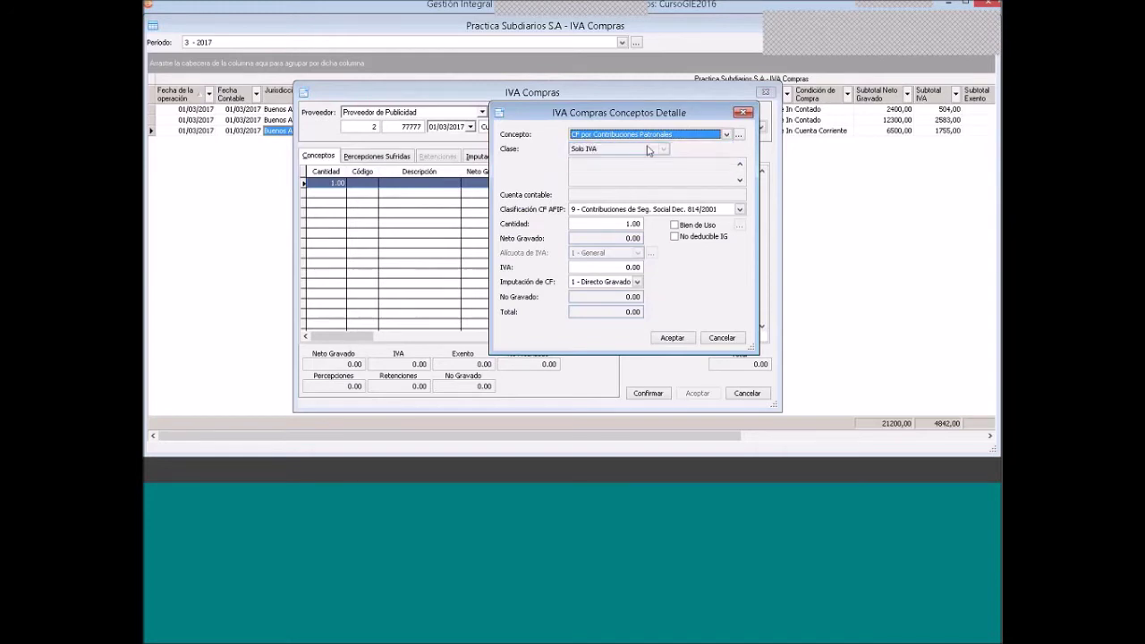
{"action": "left_click", "coordinate": [739, 135]}
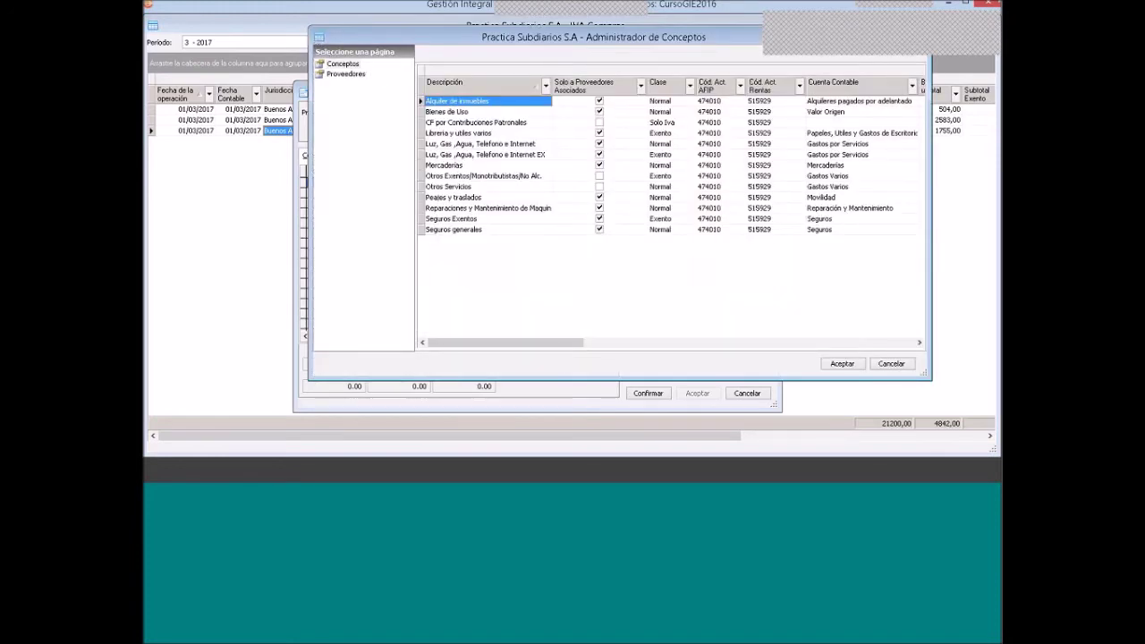
{"action": "left_click_drag", "start_coordinate": [452, 207], "coordinate": [452, 168]}
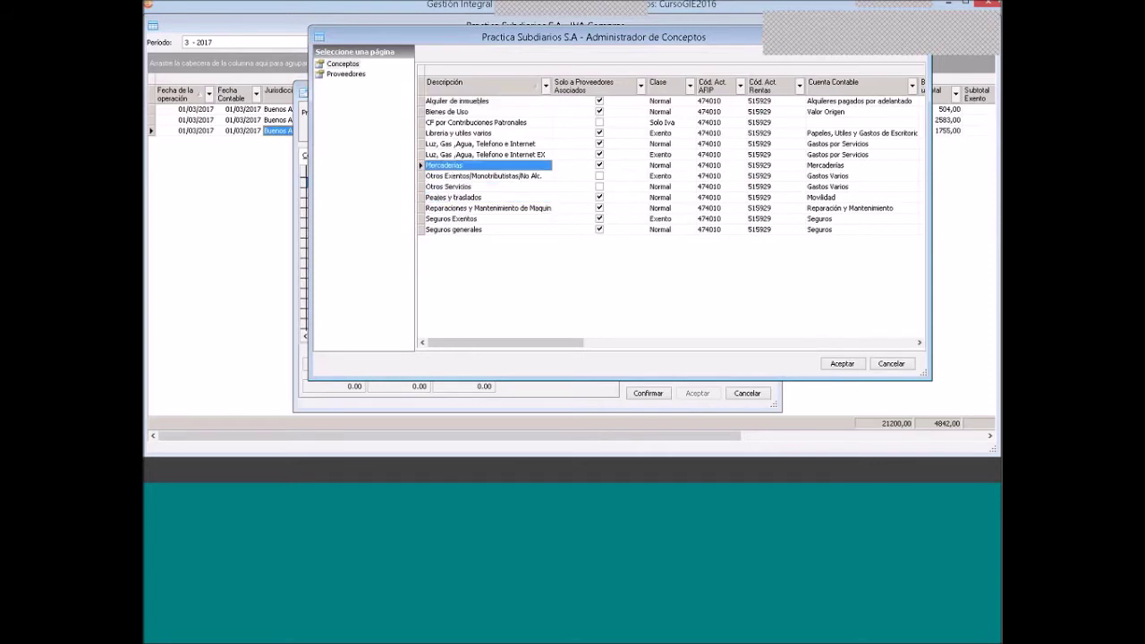
{"action": "double_click", "coordinate": [319, 40]}
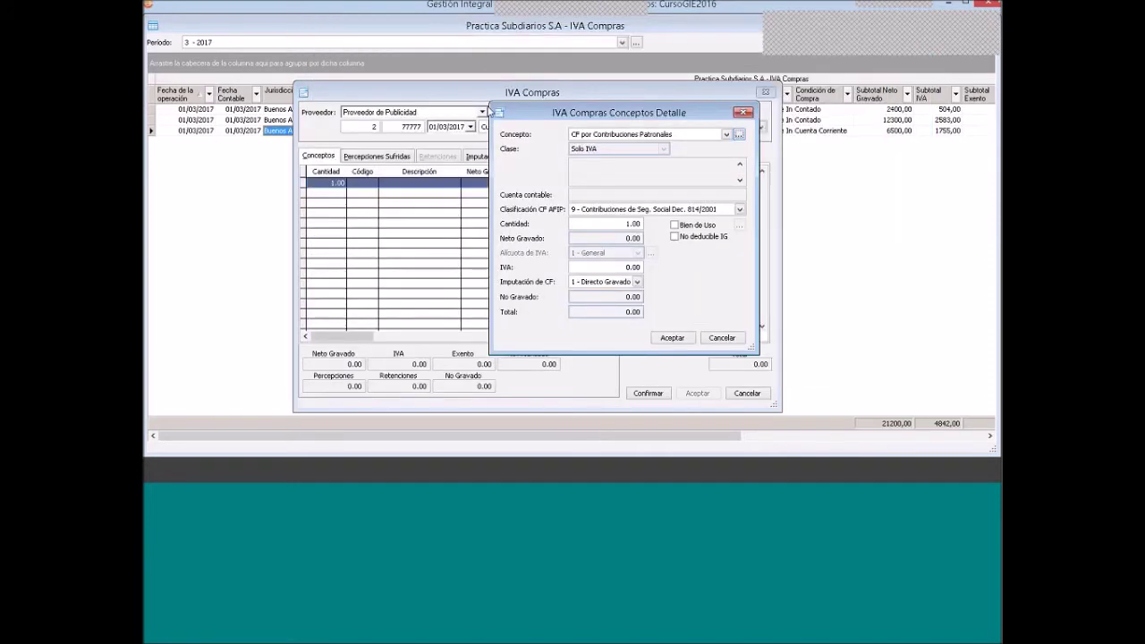
{"action": "left_click", "coordinate": [304, 95]}
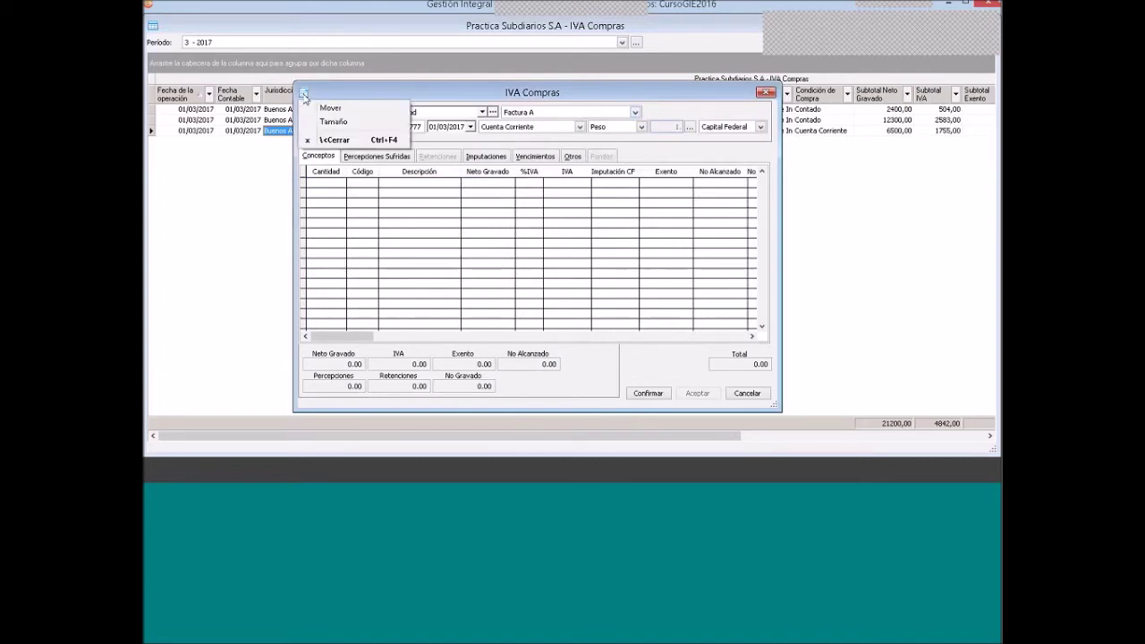
{"action": "left_click", "coordinate": [335, 139]}
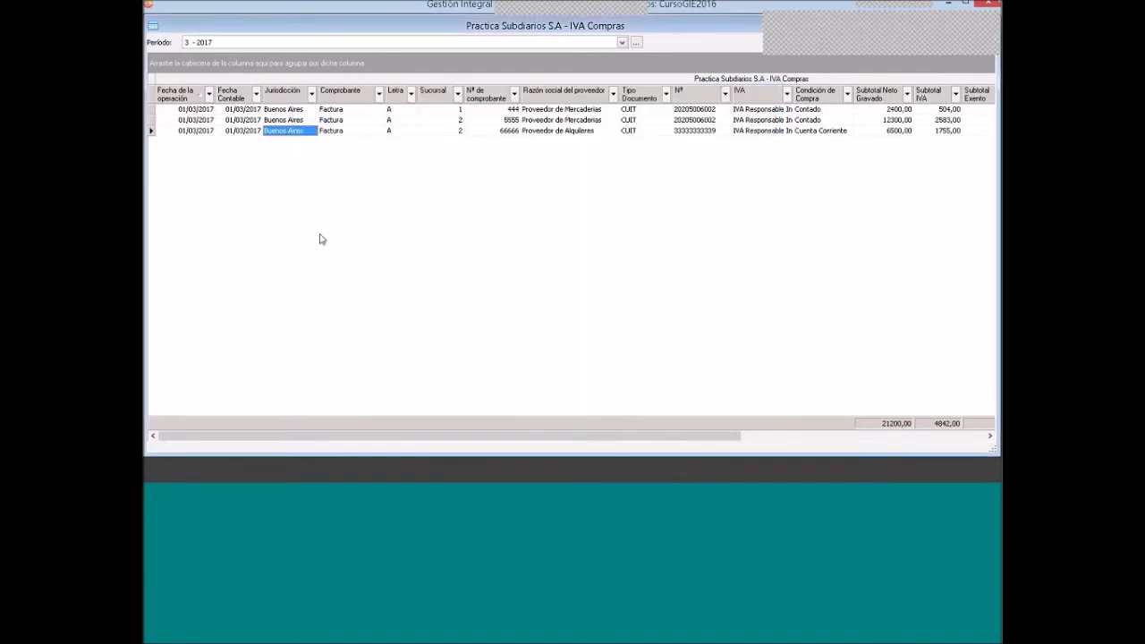
Close the IVA Compras ledger and start a new purchase concept in Administrador de Conceptos with code and description Publicidad
{"action": "left_click", "coordinate": [153, 27]}
{"action": "left_click", "coordinate": [154, 29]}
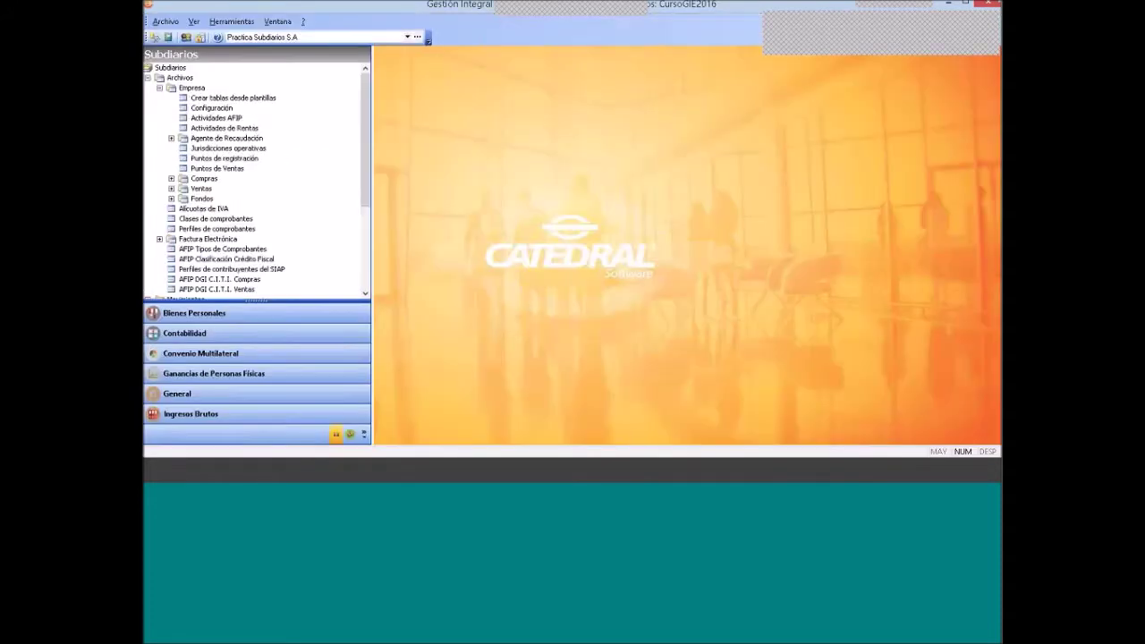
{"action": "left_click", "coordinate": [171, 179]}
{"action": "double_click", "coordinate": [237, 219]}
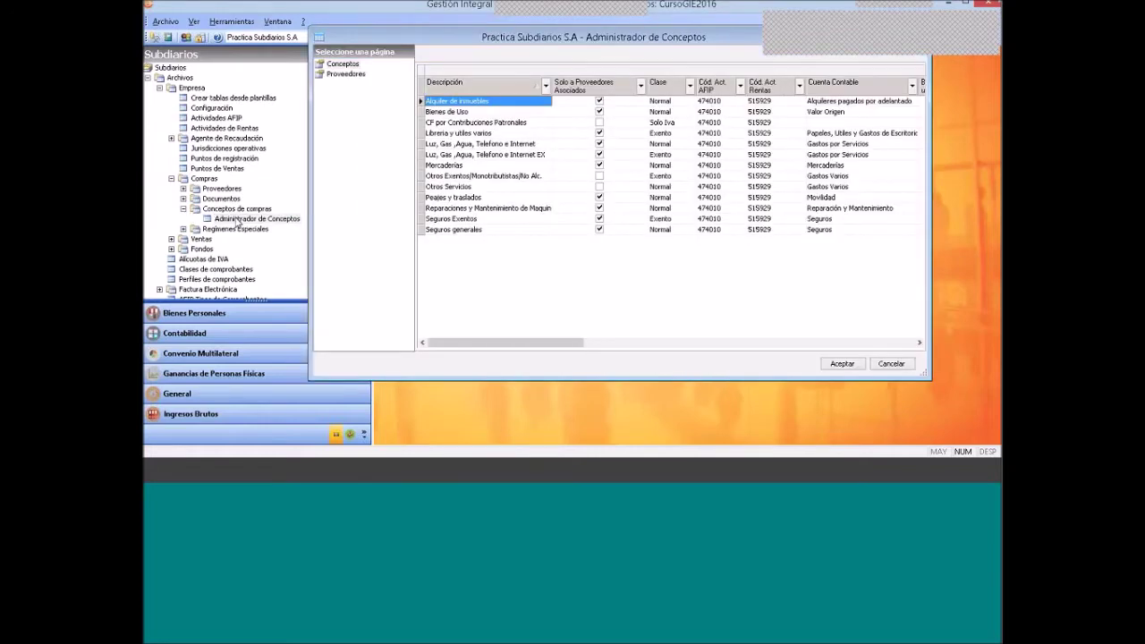
{"action": "right_click", "coordinate": [485, 260]}
{"action": "left_click", "coordinate": [512, 269]}
{"action": "type", "text": "Publicidad"}
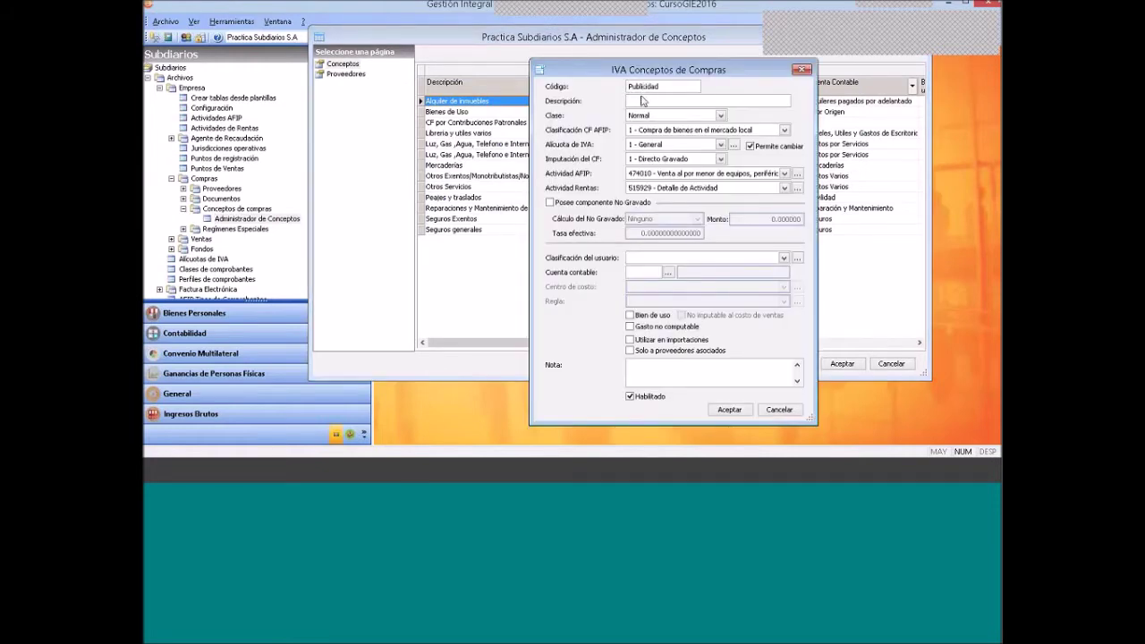
{"action": "type", "text": "Publicidad"}
Assign the accounting account 1122 Plazo Fijo to the Publicidad concept
{"action": "left_click", "coordinate": [667, 272]}
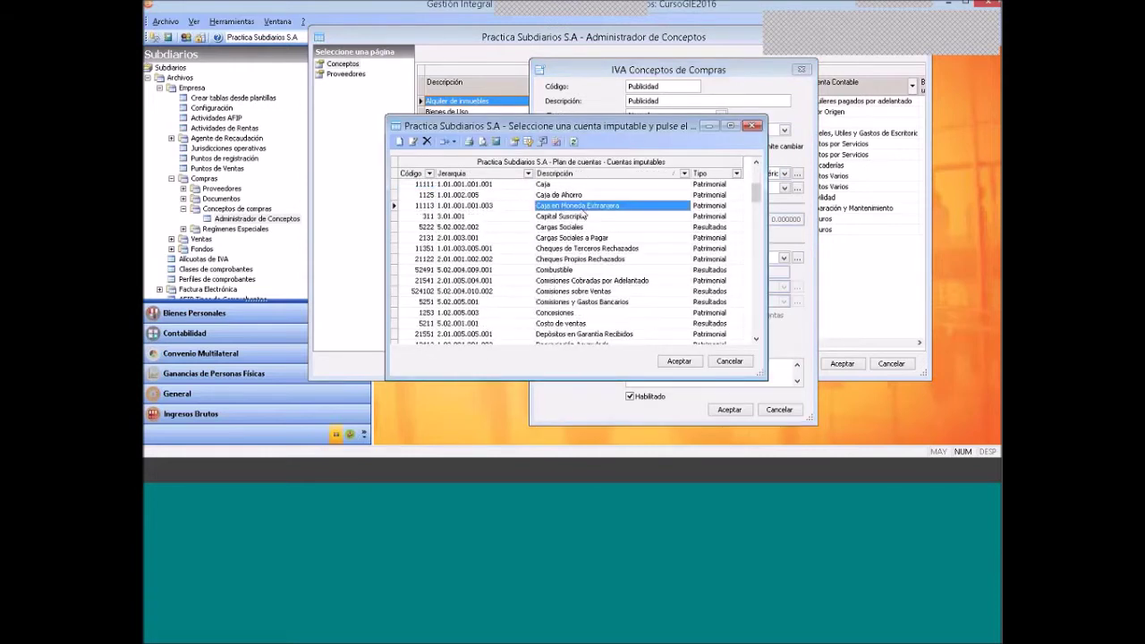
{"action": "type", "text": "plazo Fijo"}
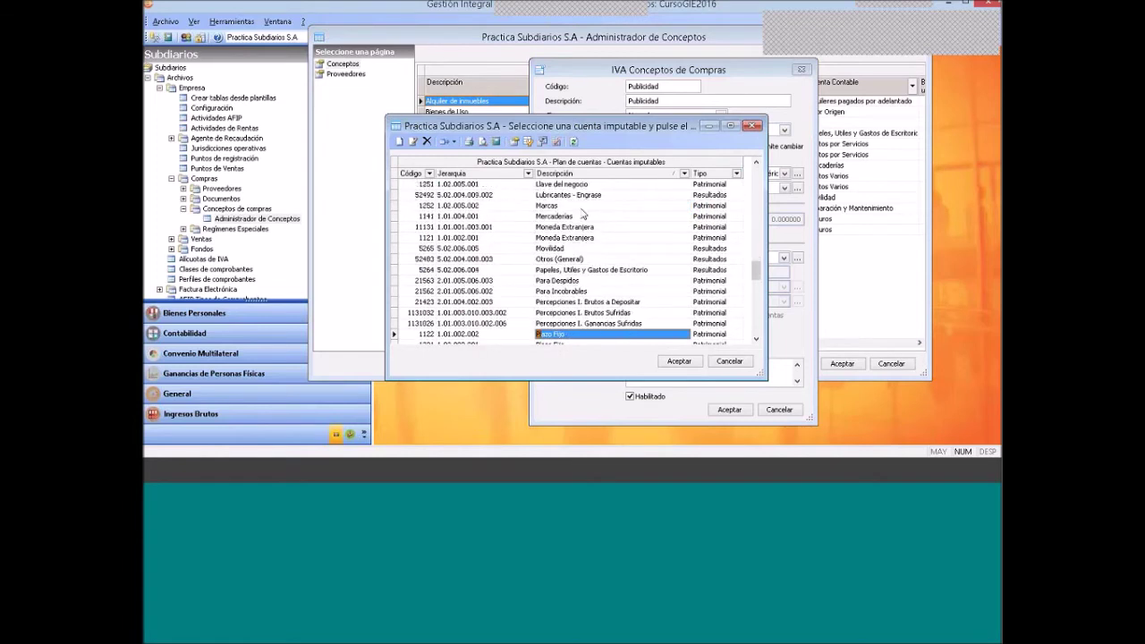
{"action": "scroll", "coordinate": [584, 286], "scroll_direction": "down", "scroll_amount": 2}
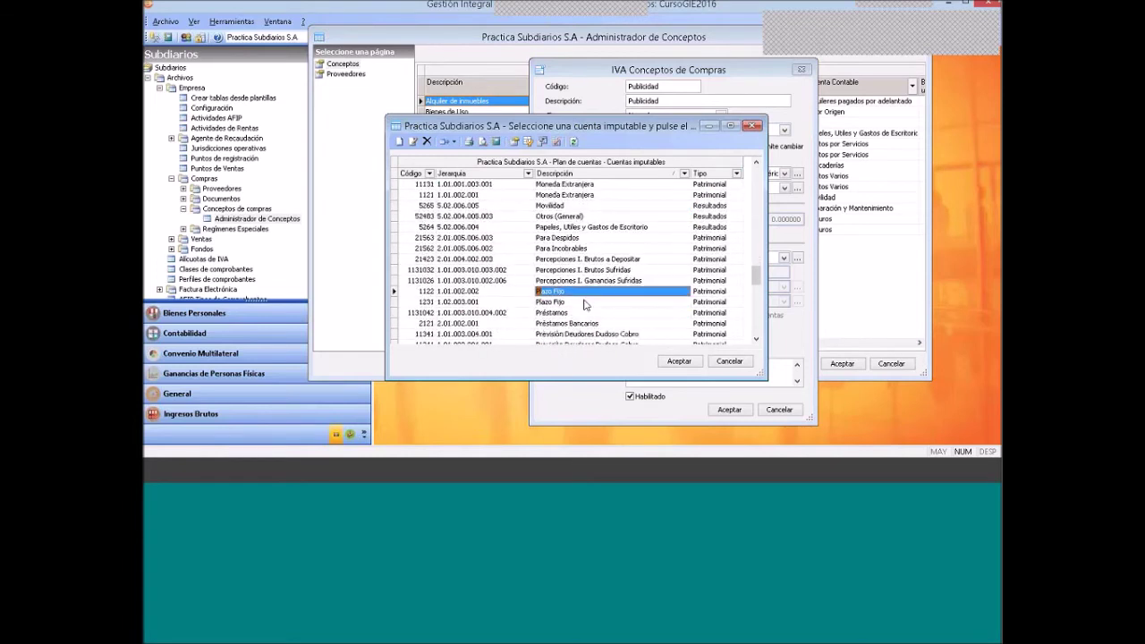
{"action": "scroll", "coordinate": [584, 304], "scroll_direction": "down", "scroll_amount": 4}
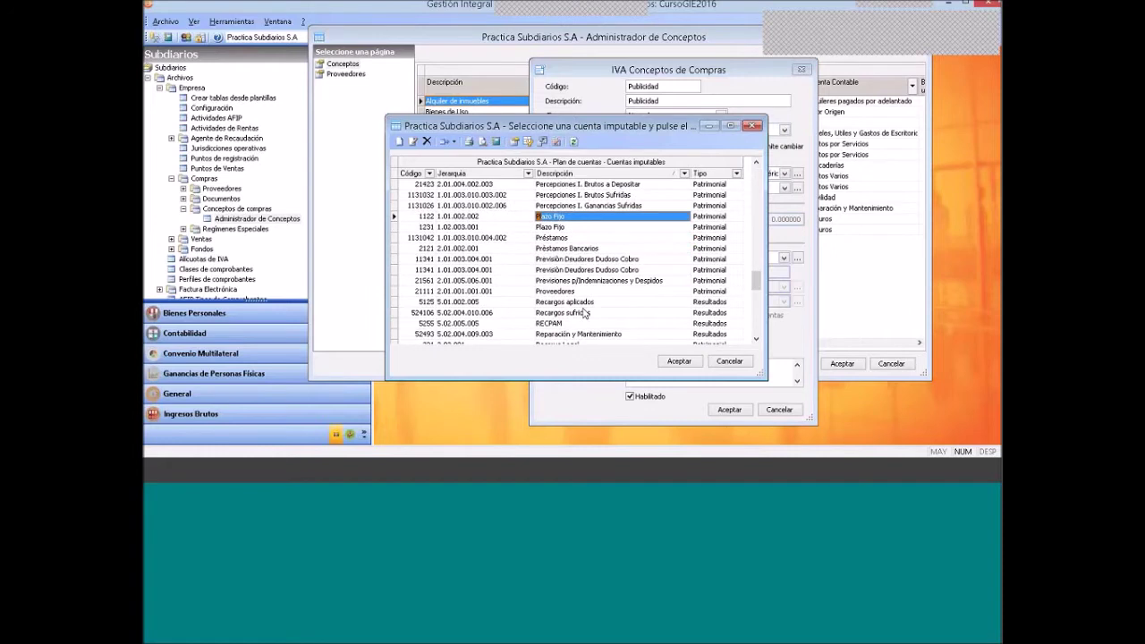
{"action": "scroll", "coordinate": [586, 313], "scroll_direction": "down", "scroll_amount": 3}
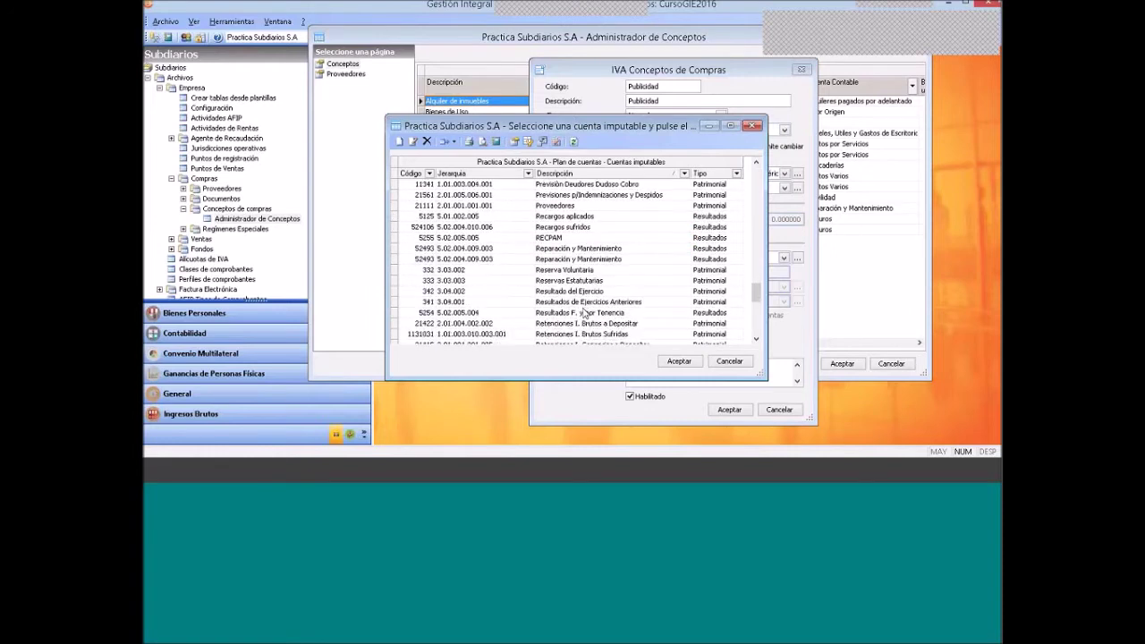
{"action": "scroll", "coordinate": [584, 313], "scroll_direction": "down", "scroll_amount": 1}
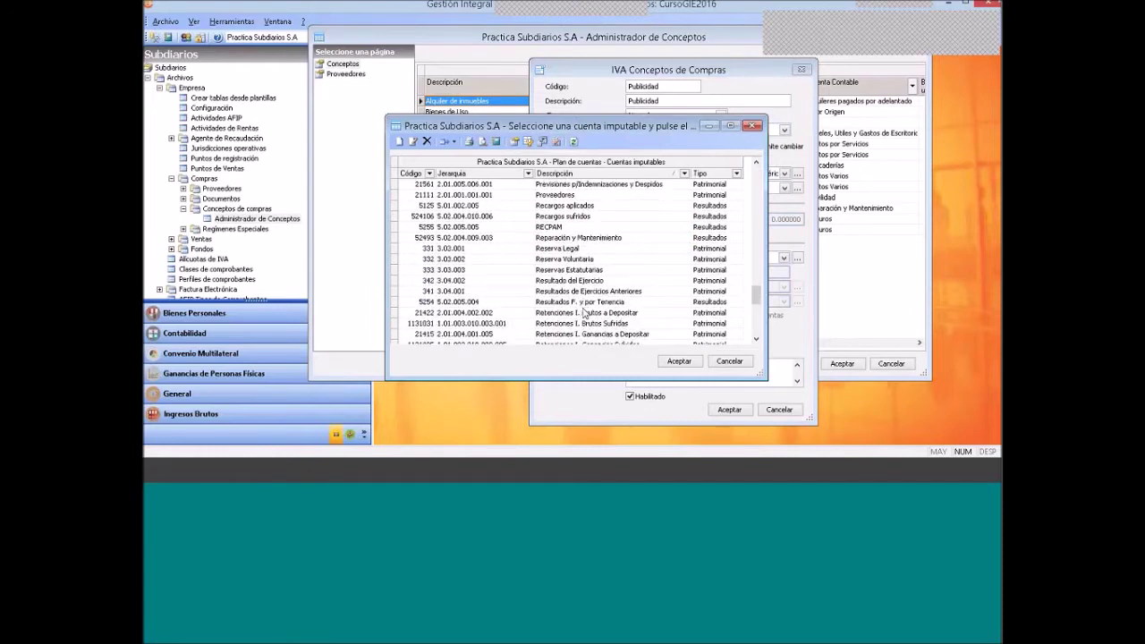
{"action": "scroll", "coordinate": [584, 313], "scroll_direction": "down", "scroll_amount": 2}
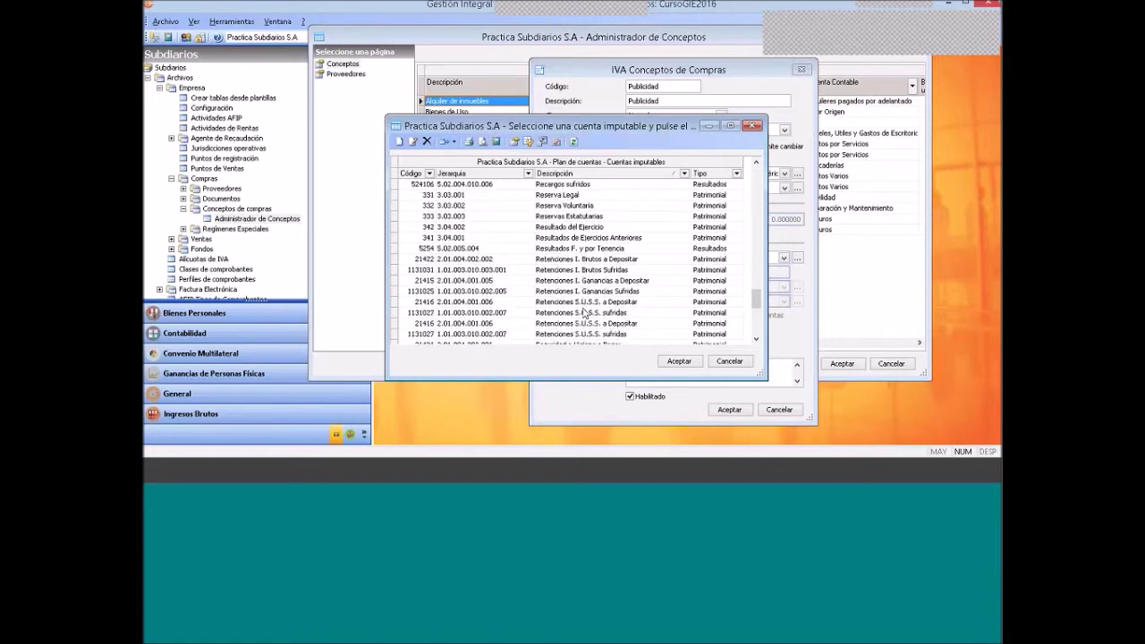
{"action": "scroll", "coordinate": [583, 312], "scroll_direction": "down", "scroll_amount": 2}
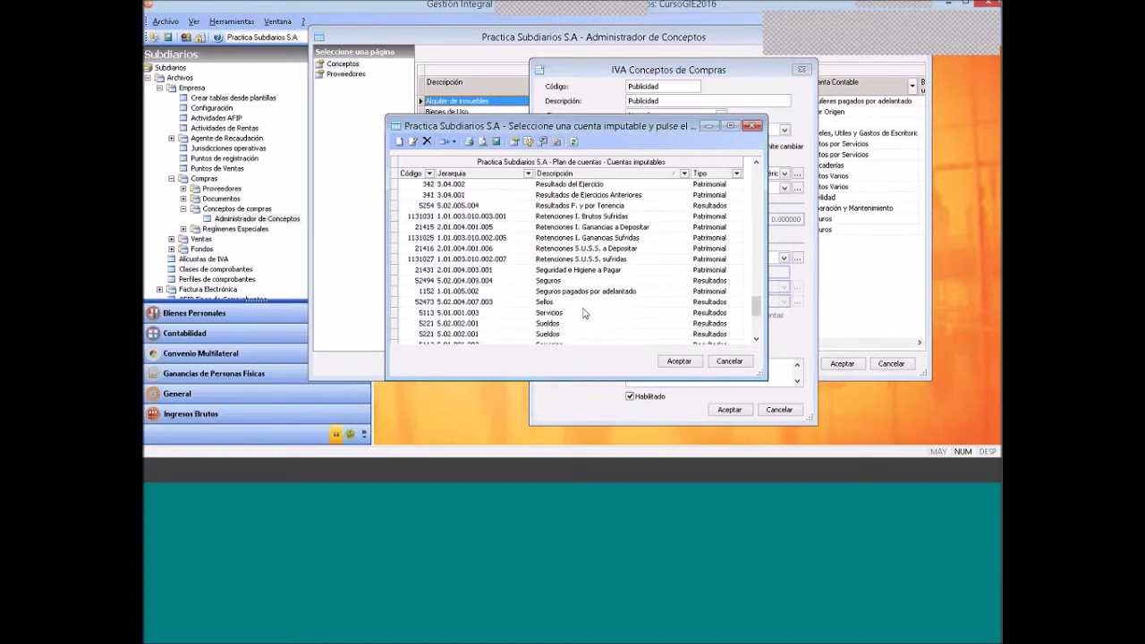
{"action": "scroll", "coordinate": [584, 313], "scroll_direction": "down", "scroll_amount": 3}
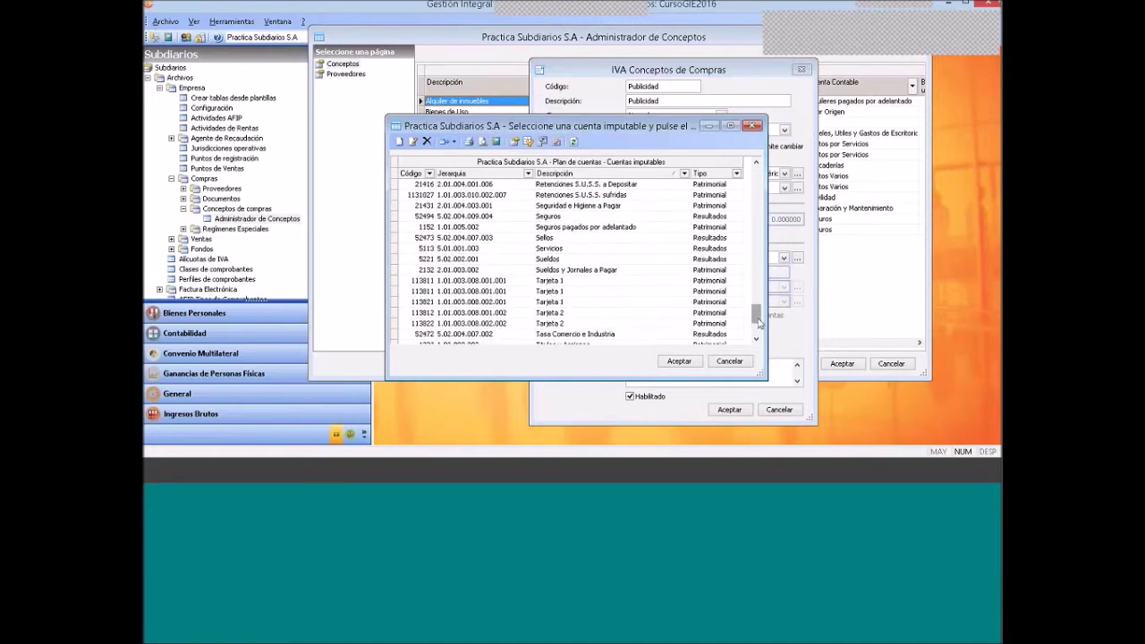
{"action": "left_click_drag", "start_coordinate": [756, 322], "coordinate": [766, 185]}
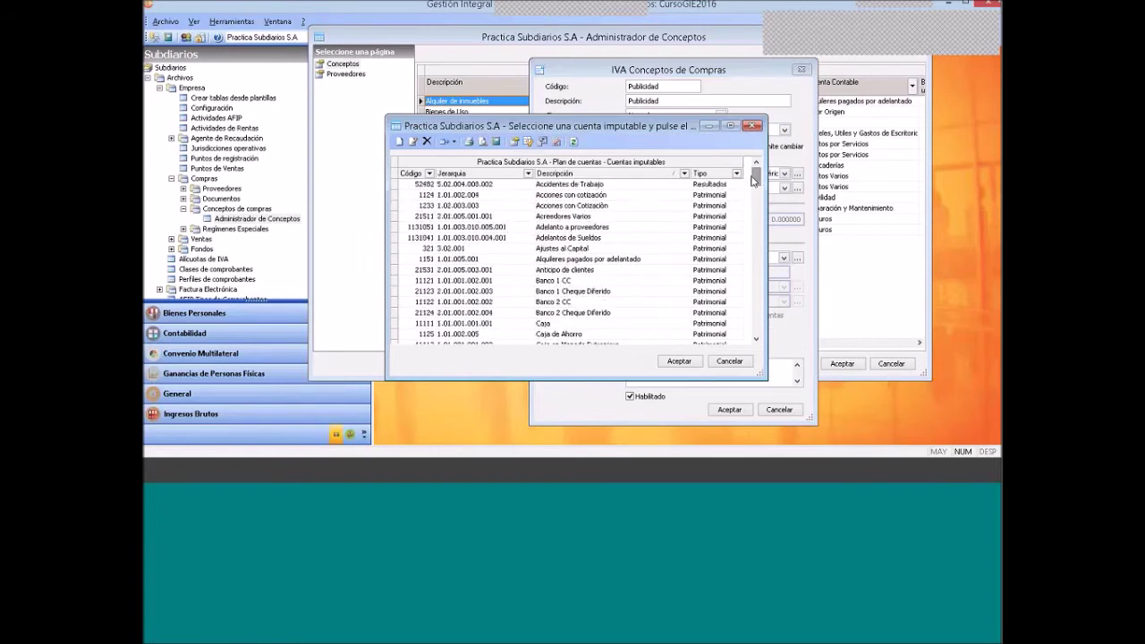
{"action": "left_click", "coordinate": [679, 360]}
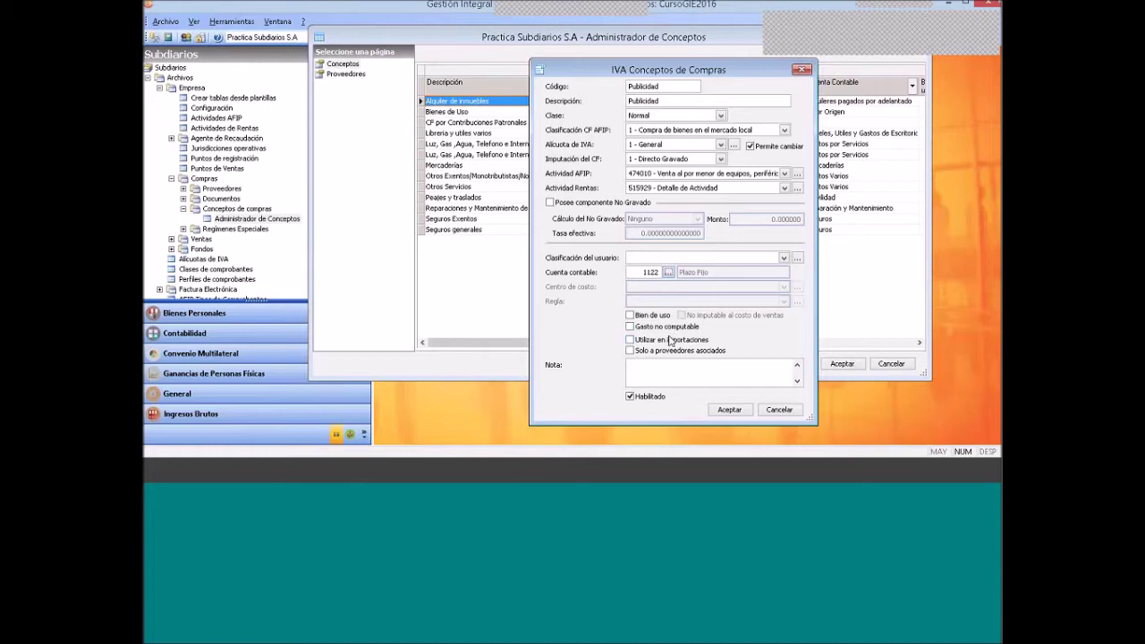
Restrict the Publicidad concept to associated suppliers only and save it
{"action": "left_click", "coordinate": [630, 351]}
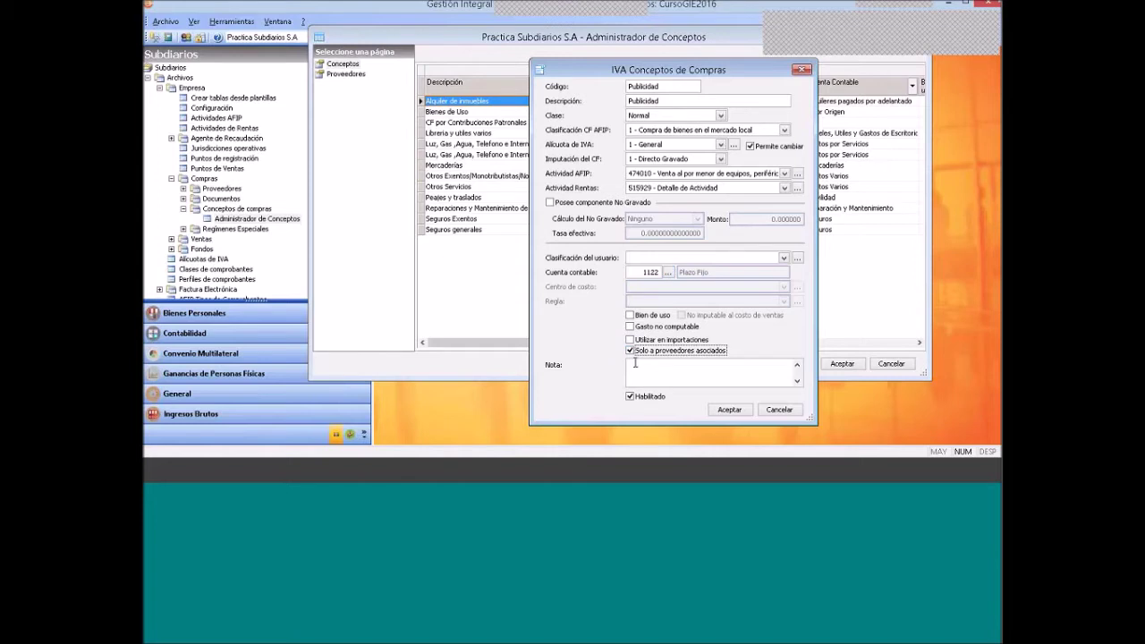
{"action": "left_click", "coordinate": [702, 382]}
{"action": "left_click", "coordinate": [727, 409]}
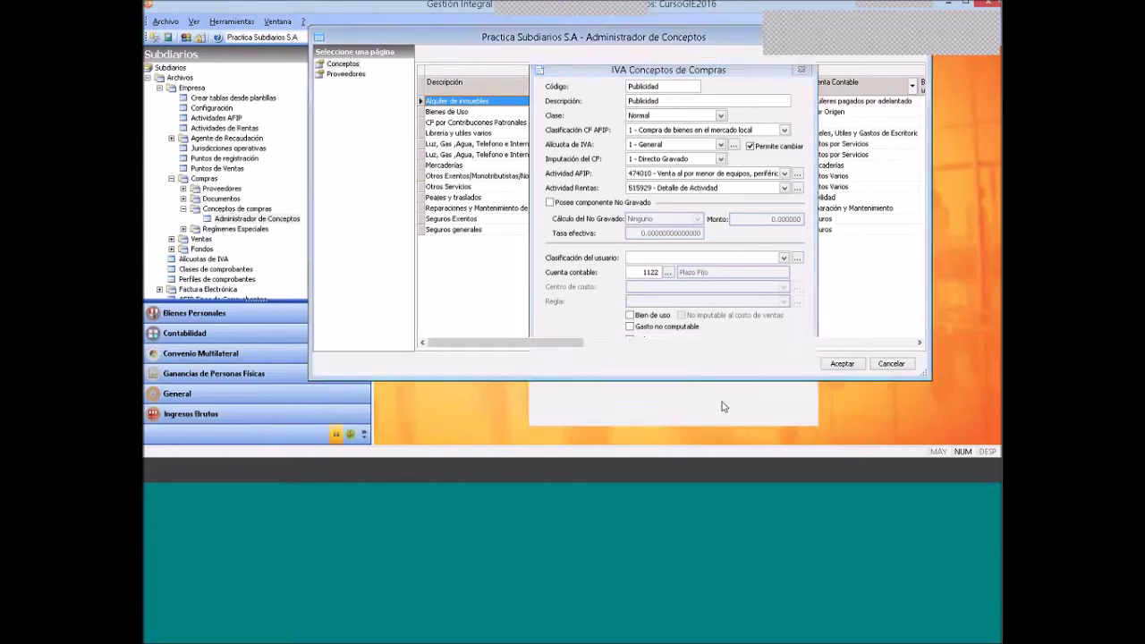
Associate Proveedor de Publicidad with the Publicidad concept and close Administrador de Conceptos
{"action": "left_click", "coordinate": [346, 74]}
{"action": "right_click", "coordinate": [480, 124]}
{"action": "left_click", "coordinate": [507, 130]}
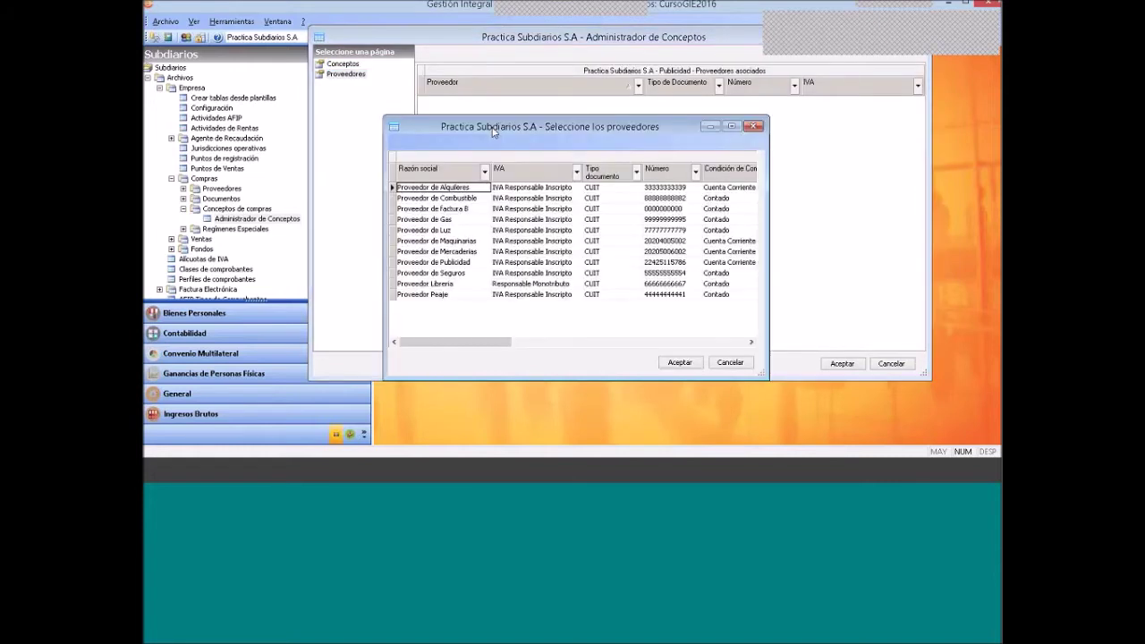
{"action": "left_click", "coordinate": [439, 262]}
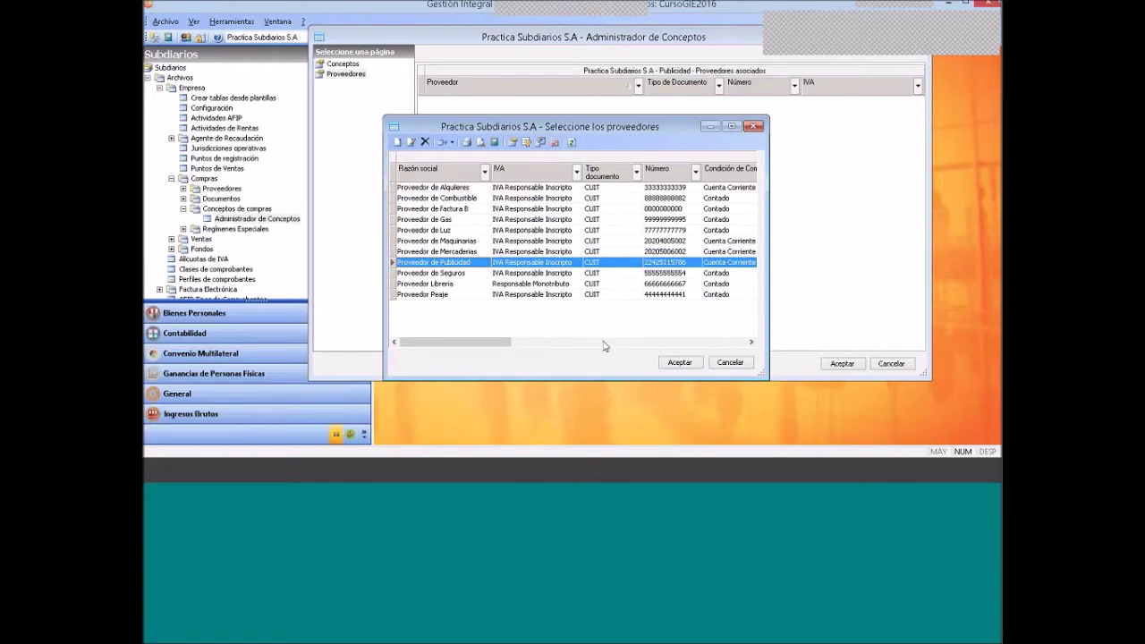
{"action": "left_click", "coordinate": [680, 363]}
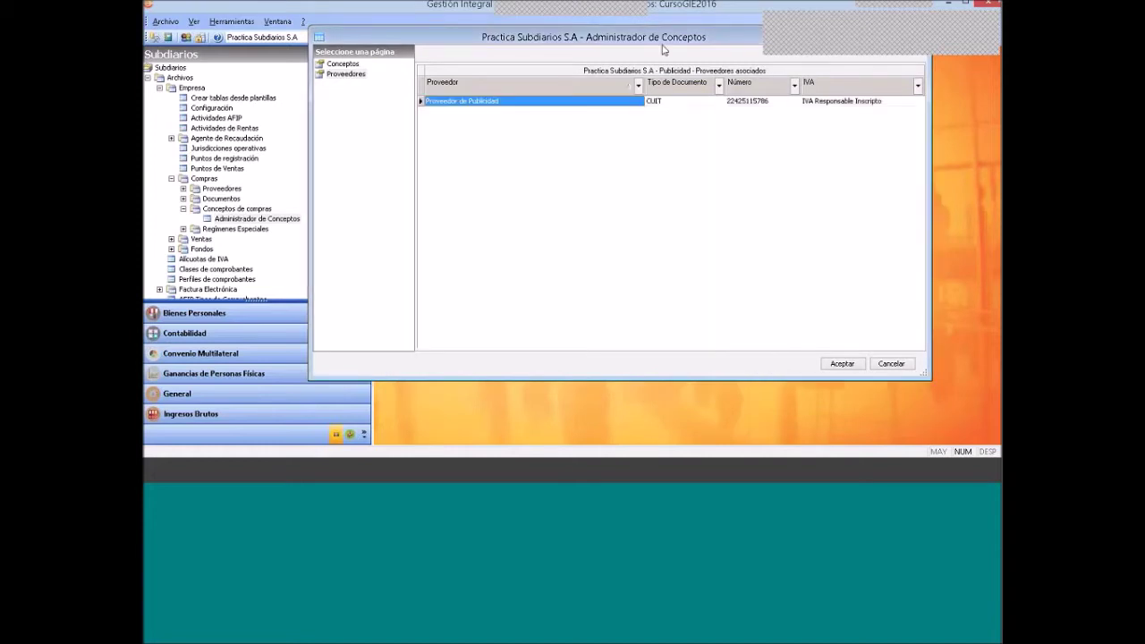
{"action": "left_click_drag", "start_coordinate": [663, 50], "coordinate": [650, 72]}
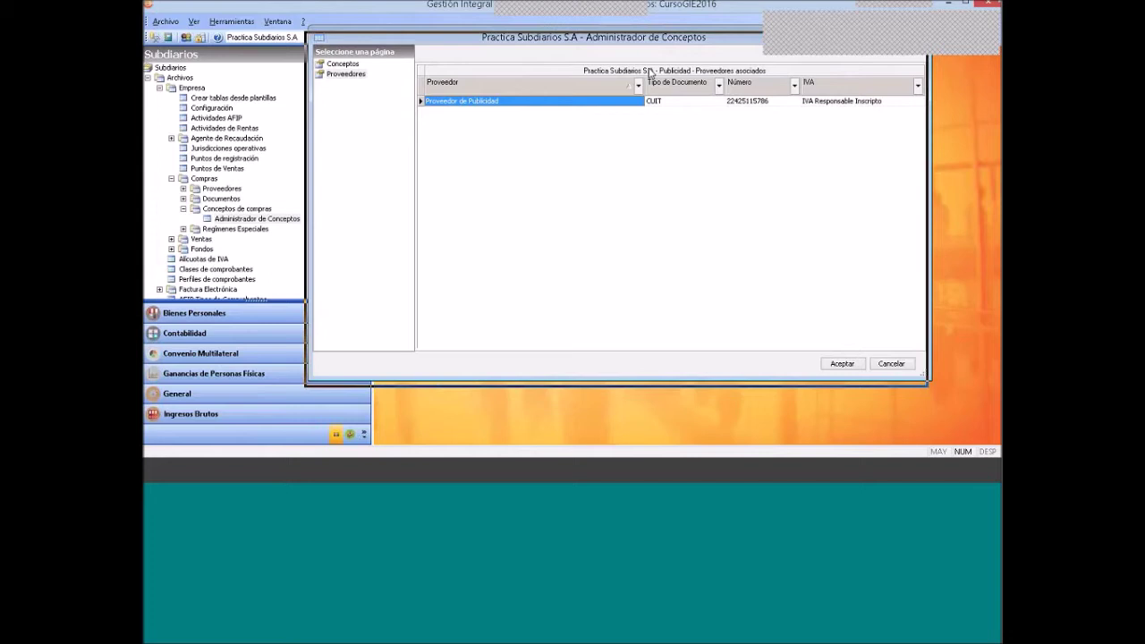
{"action": "left_click_drag", "start_coordinate": [651, 71], "coordinate": [644, 83]}
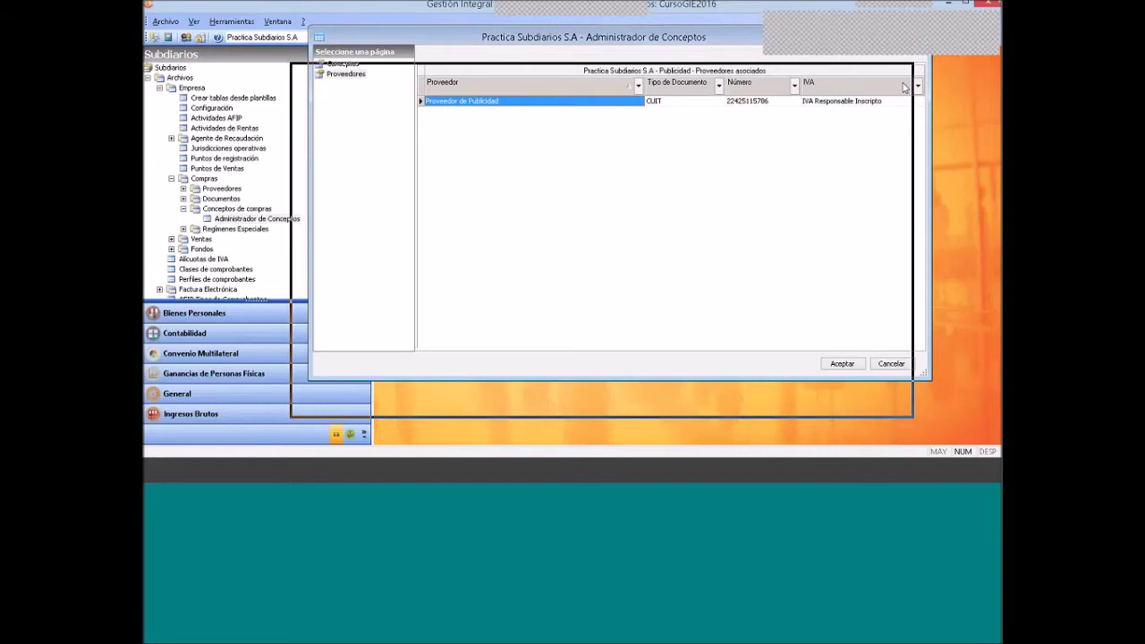
{"action": "left_click_drag", "start_coordinate": [903, 87], "coordinate": [904, 87]}
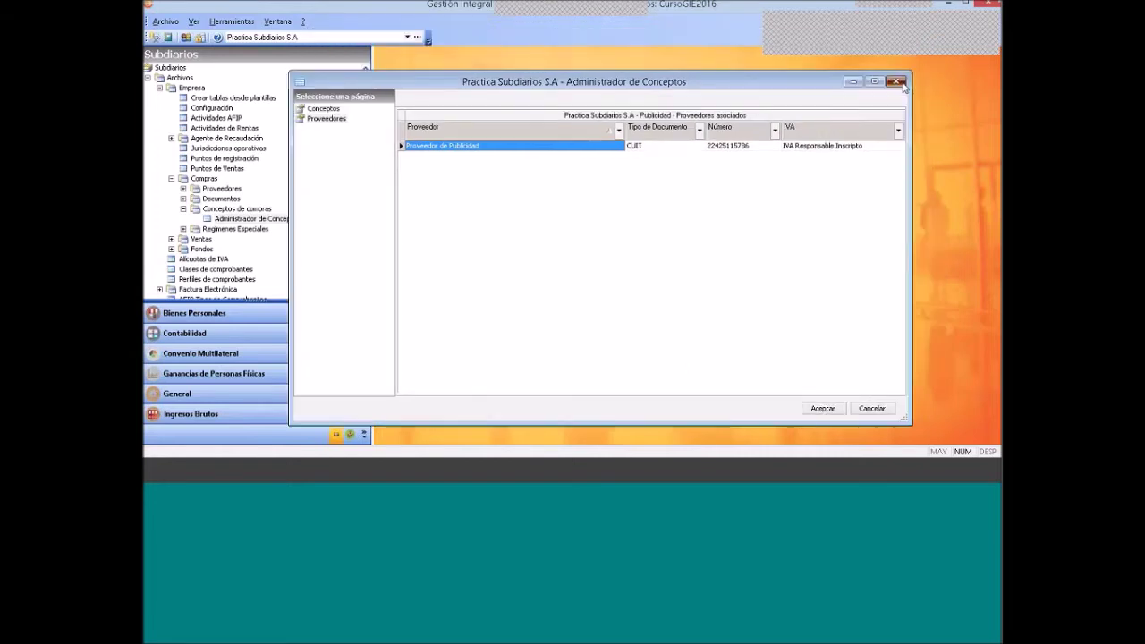
{"action": "left_click", "coordinate": [898, 82]}
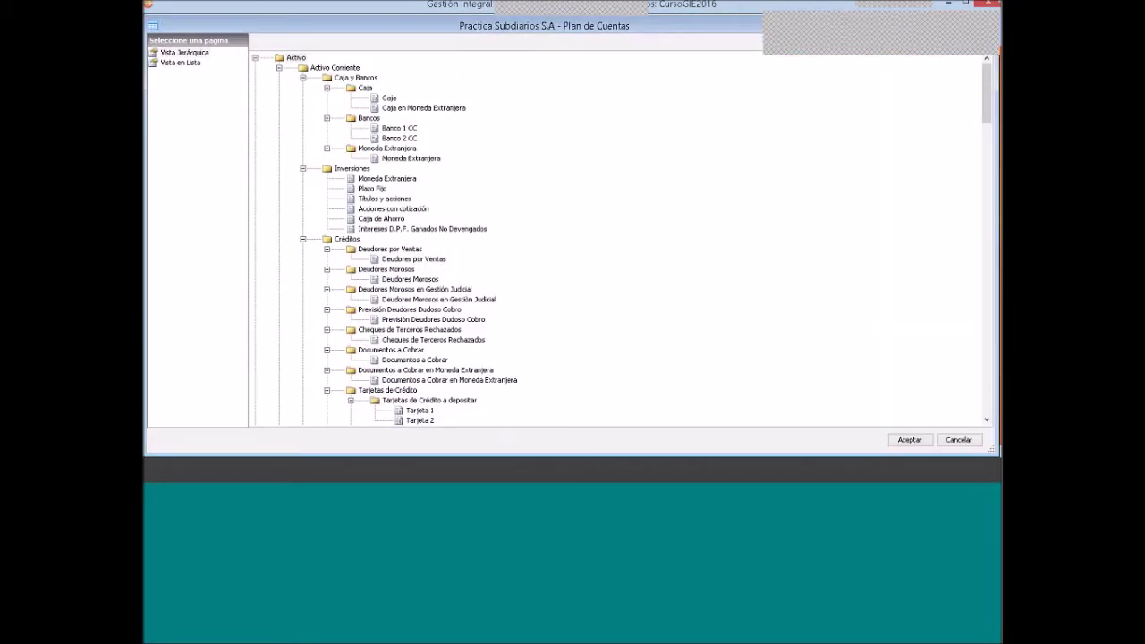
Start a new account under Egresos, Gastos Comercialización, in the Gastos de Comercialización group of the Plan de Cuentas
{"action": "scroll", "coordinate": [999, 362], "scroll_direction": "down", "scroll_amount": 10}
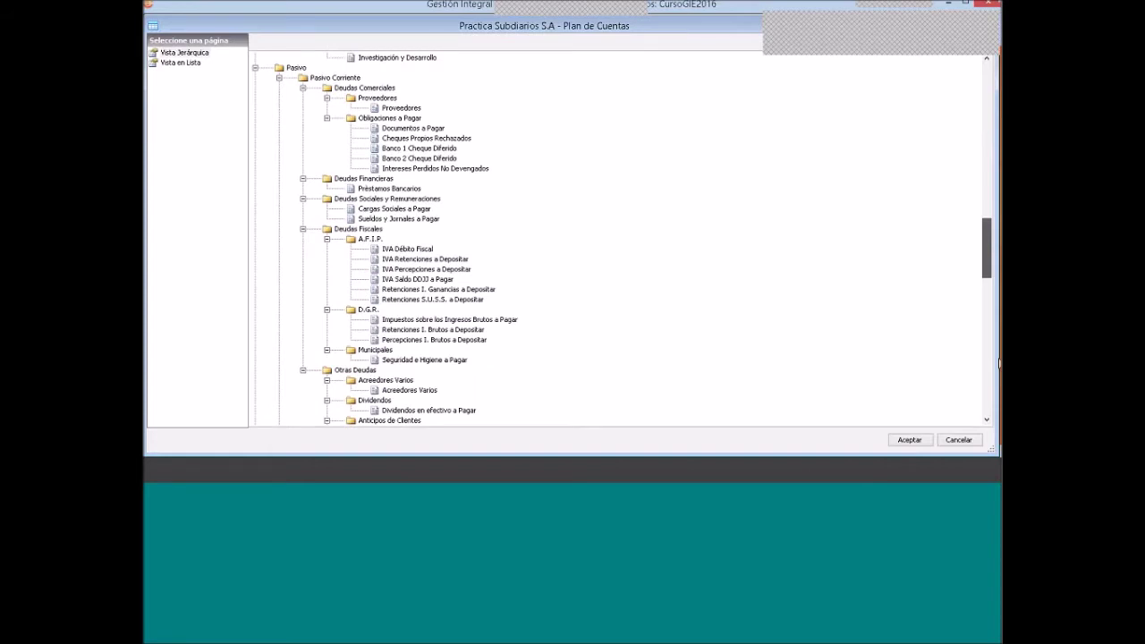
{"action": "scroll", "coordinate": [1000, 362], "scroll_direction": "down", "scroll_amount": 8}
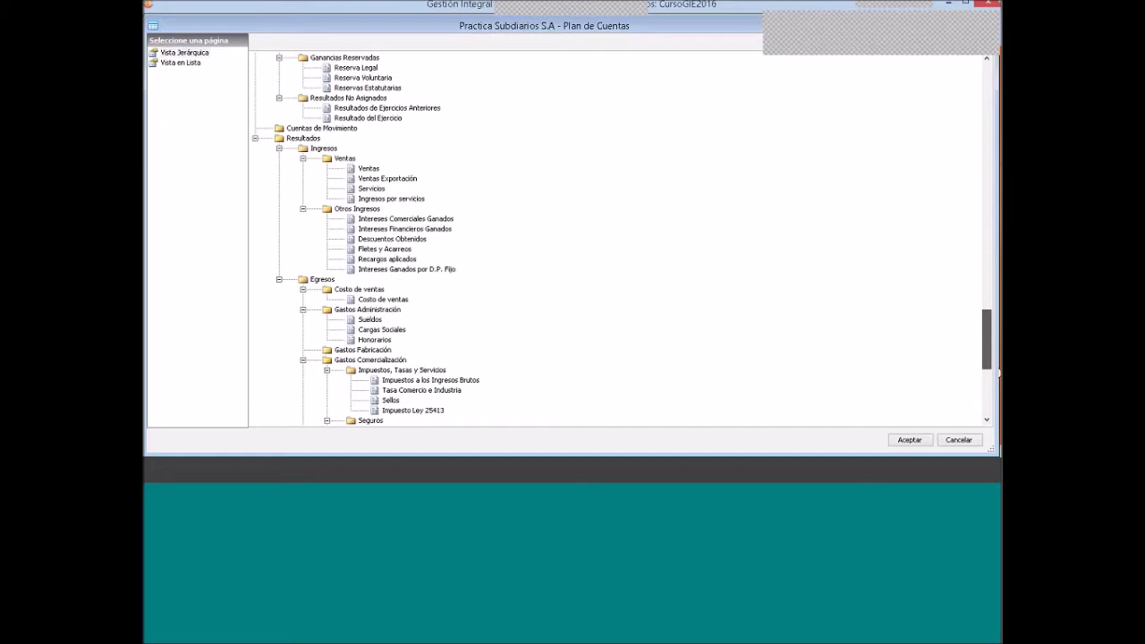
{"action": "scroll", "coordinate": [457, 255], "scroll_direction": "down", "scroll_amount": 2}
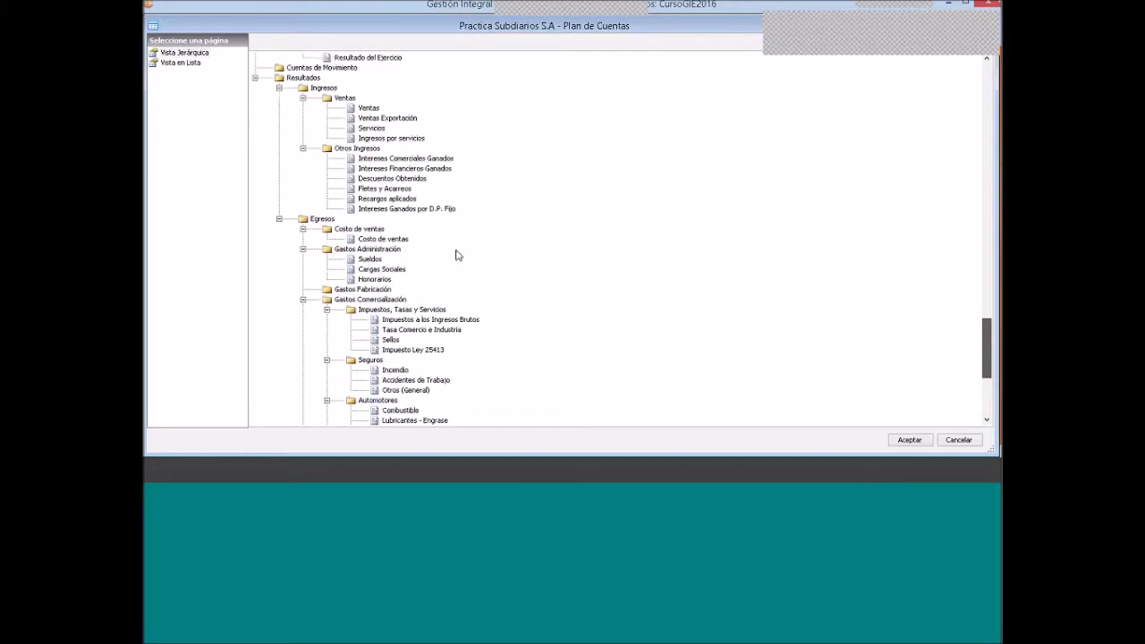
{"action": "scroll", "coordinate": [457, 255], "scroll_direction": "down", "scroll_amount": 1}
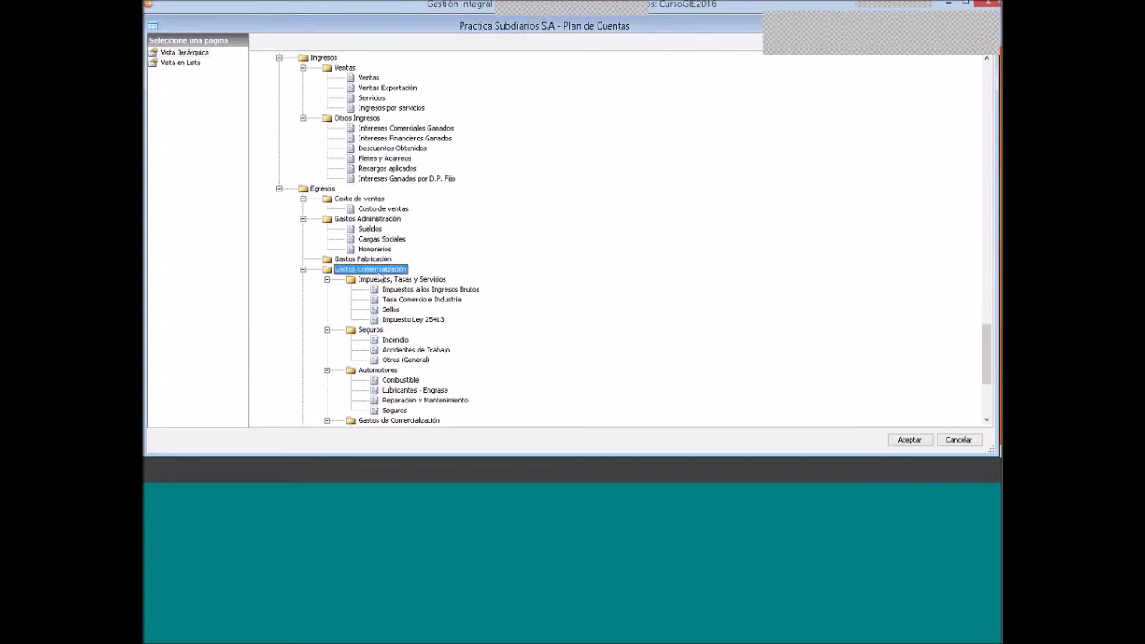
{"action": "left_click", "coordinate": [362, 269]}
{"action": "scroll", "coordinate": [382, 278], "scroll_direction": "down", "scroll_amount": 1}
{"action": "left_click", "coordinate": [402, 298]}
{"action": "right_click", "coordinate": [403, 299]}
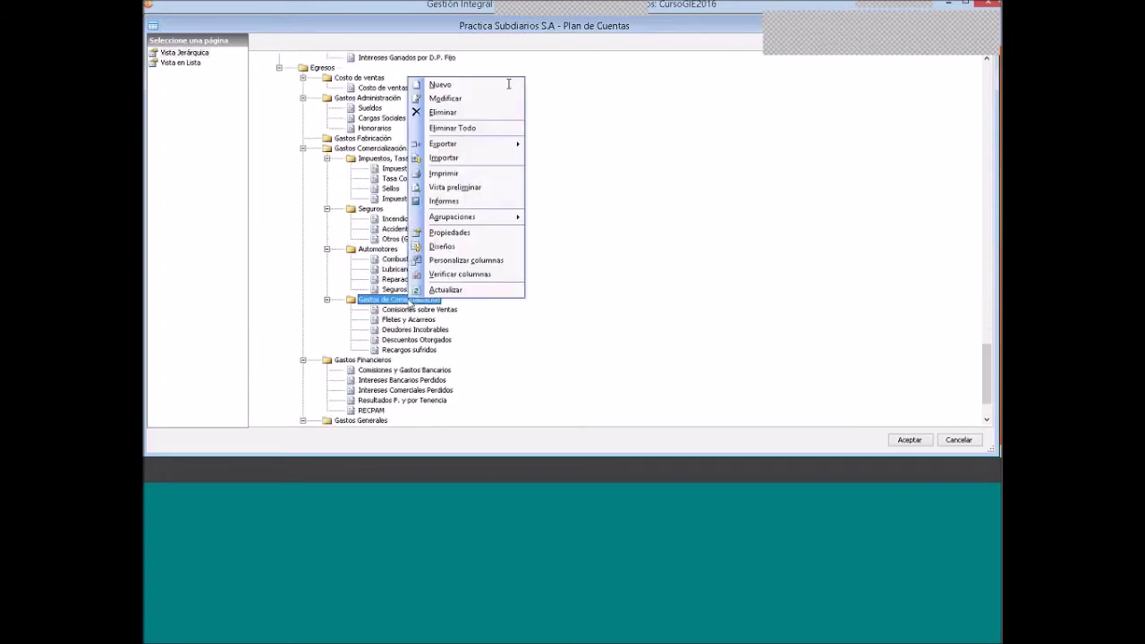
{"action": "left_click", "coordinate": [436, 81]}
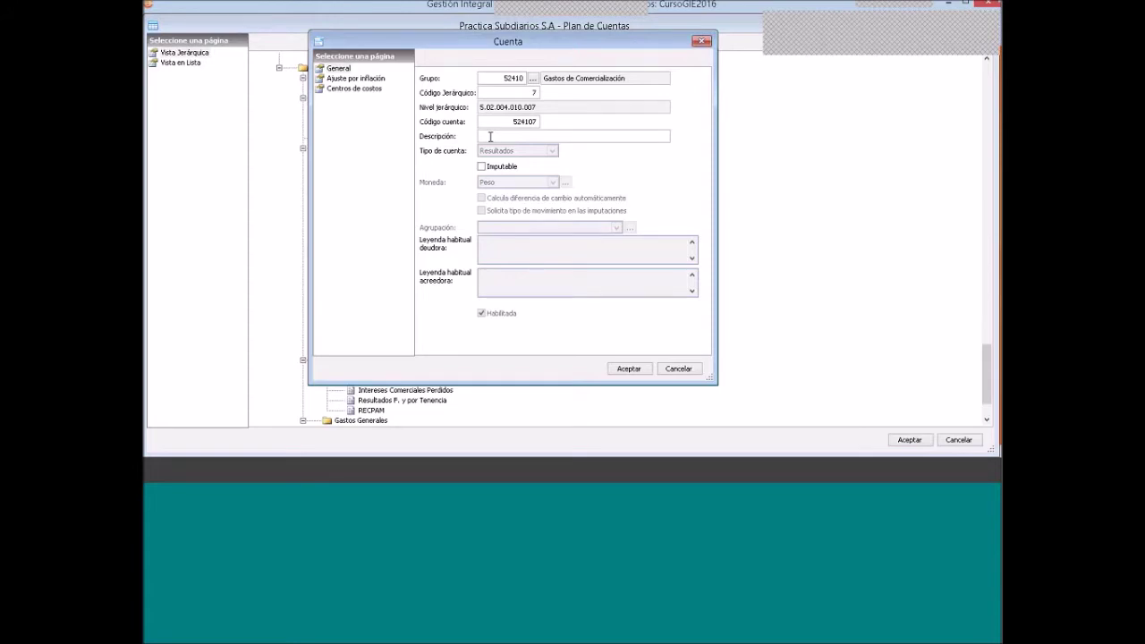
Describe the new account as Publicidad, make it Imputable, save it and close the Plan de Cuentas
{"action": "type", "text": "Publicidad"}
{"action": "left_click", "coordinate": [483, 166]}
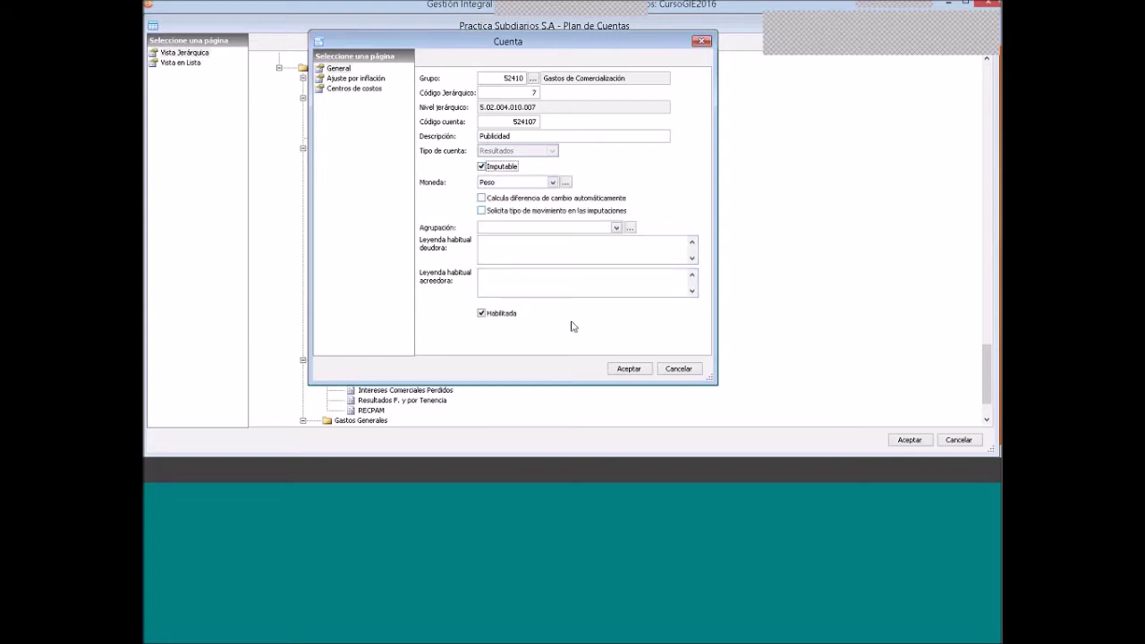
{"action": "left_click", "coordinate": [629, 368]}
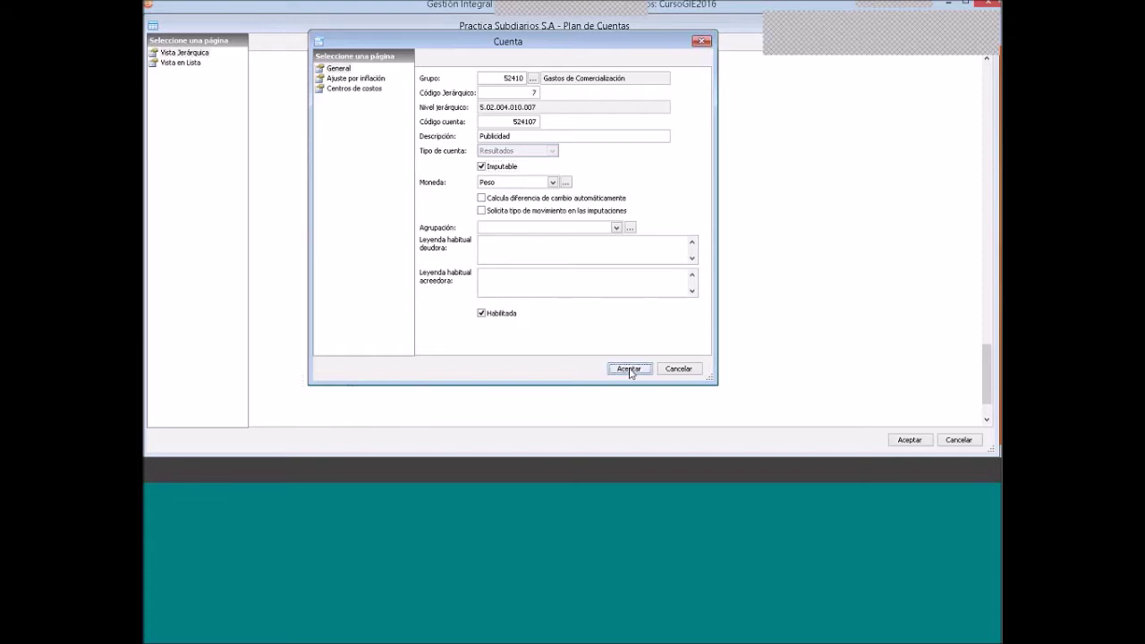
{"action": "left_click", "coordinate": [153, 29]}
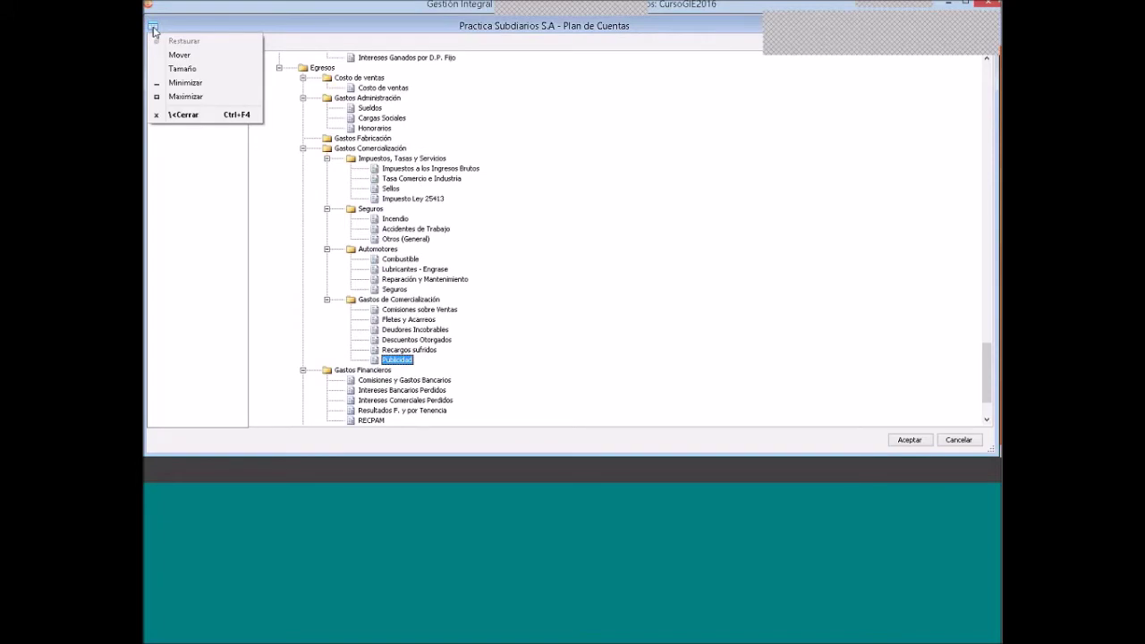
{"action": "left_click", "coordinate": [184, 114]}
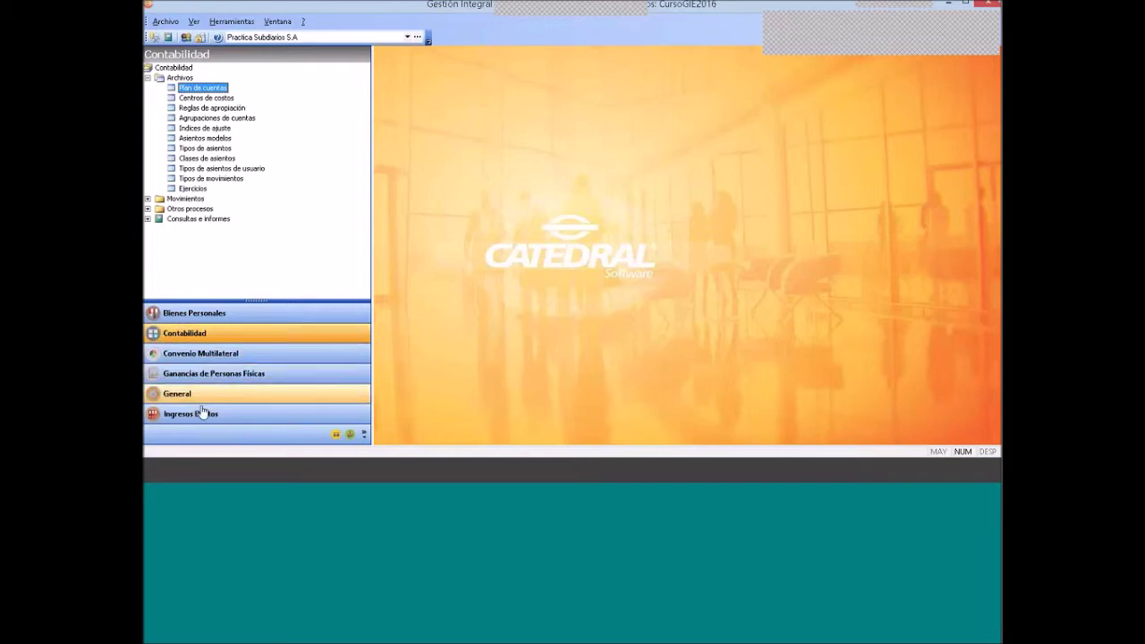
Return to Administrador de Conceptos in Subdiarios and change the Publicidad concept's accounting account to Publicidad
{"action": "left_click", "coordinate": [332, 427]}
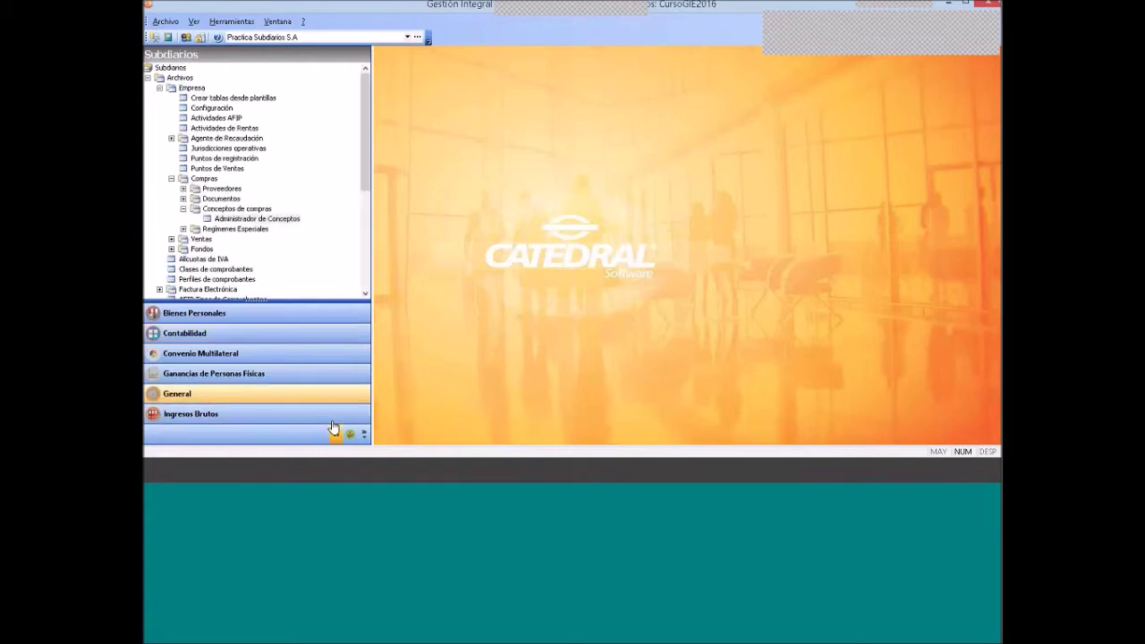
{"action": "left_click", "coordinate": [231, 219]}
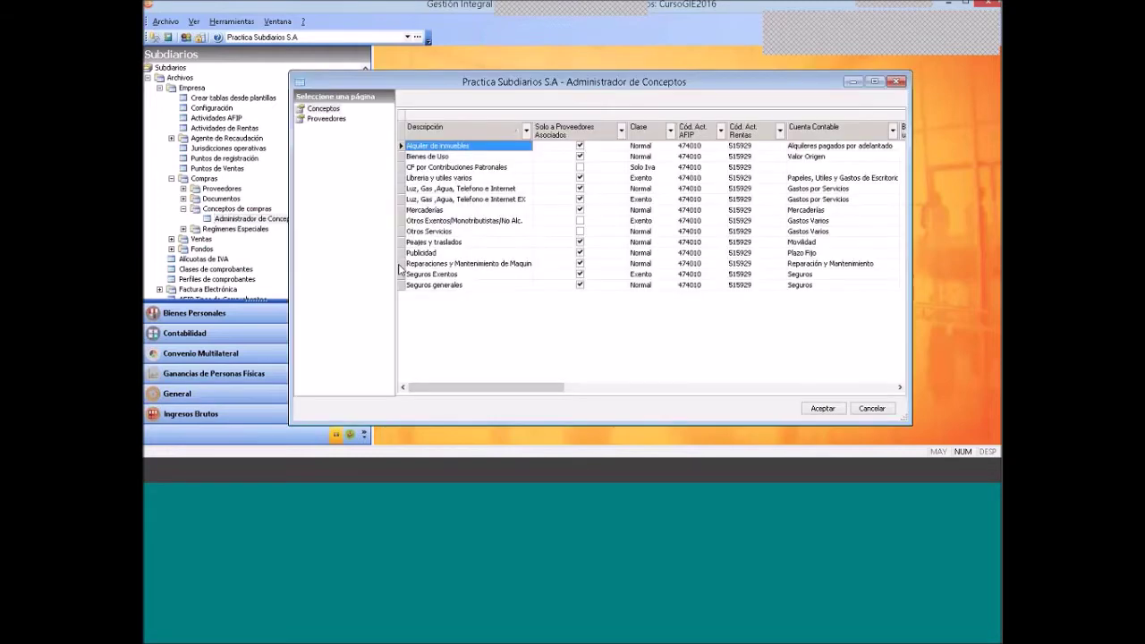
{"action": "left_click", "coordinate": [426, 254]}
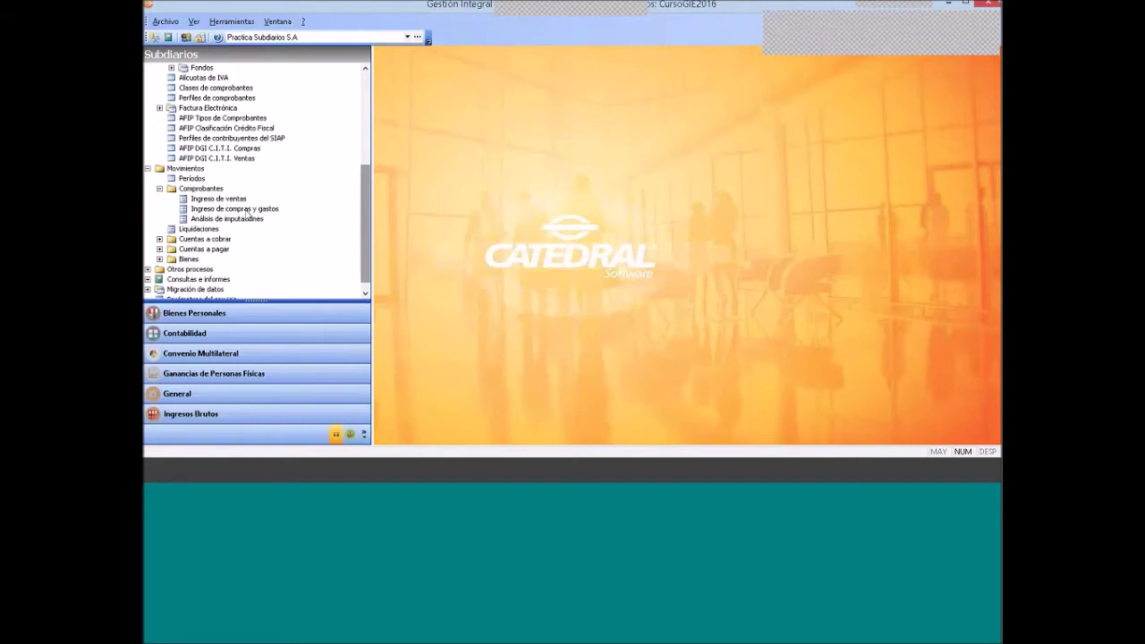
Enter Factura A 2-7777 from Proveedor de Publicidad dated 10/03/2017 in IVA Compras, with the Publicidad concept at Neto Gravado 1200
{"action": "left_click", "coordinate": [247, 209]}
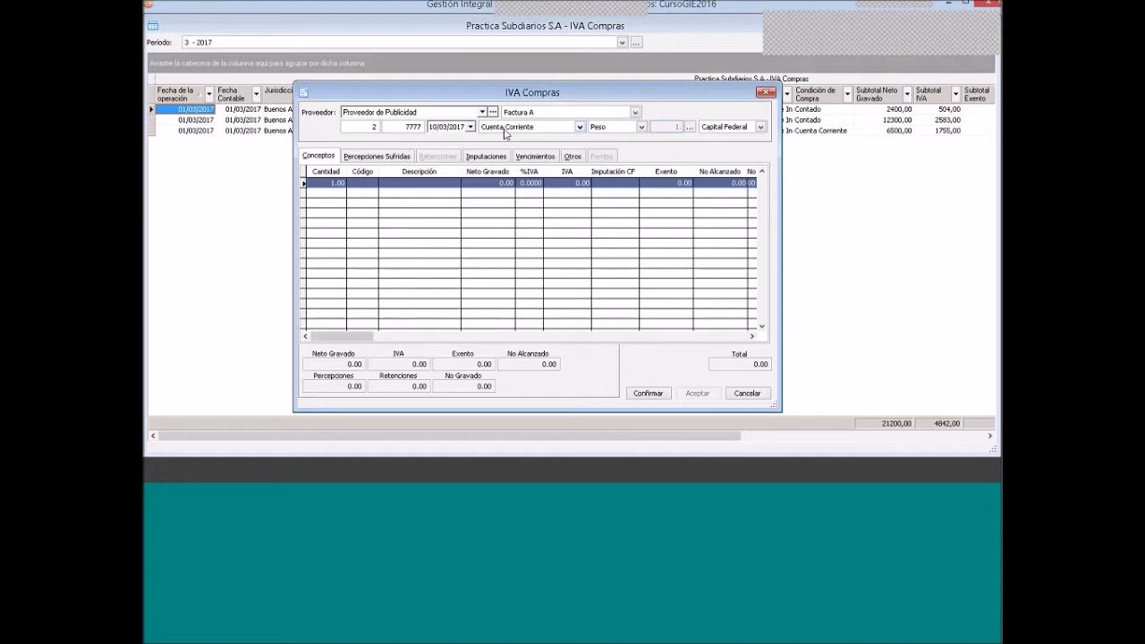
{"action": "right_click", "coordinate": [484, 186]}
{"action": "left_click", "coordinate": [508, 197]}
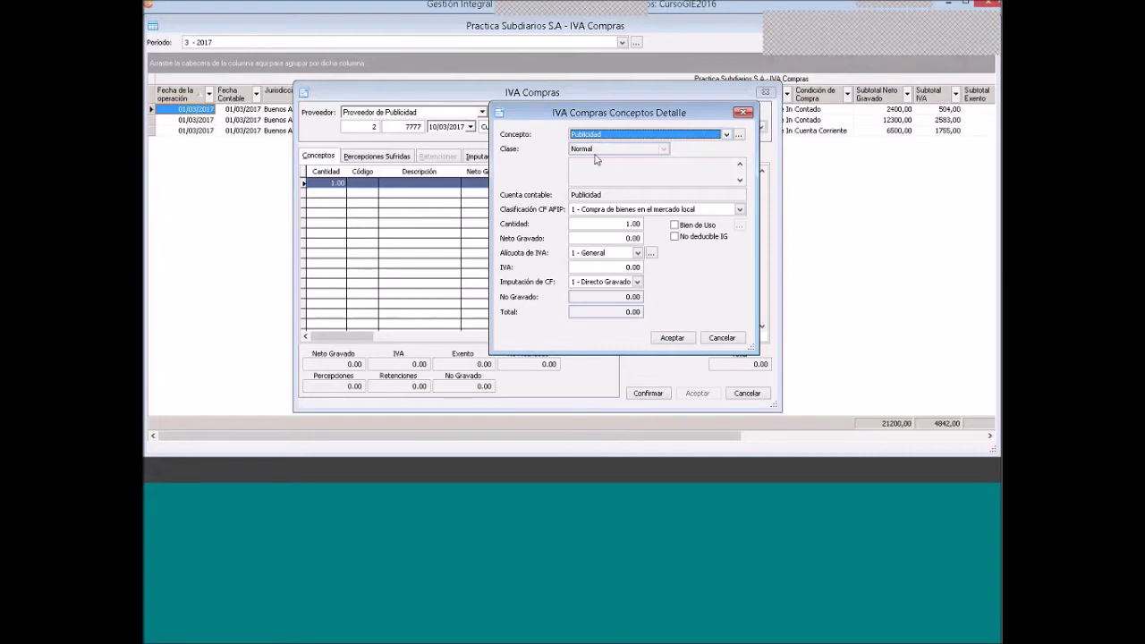
{"action": "left_click", "coordinate": [584, 238]}
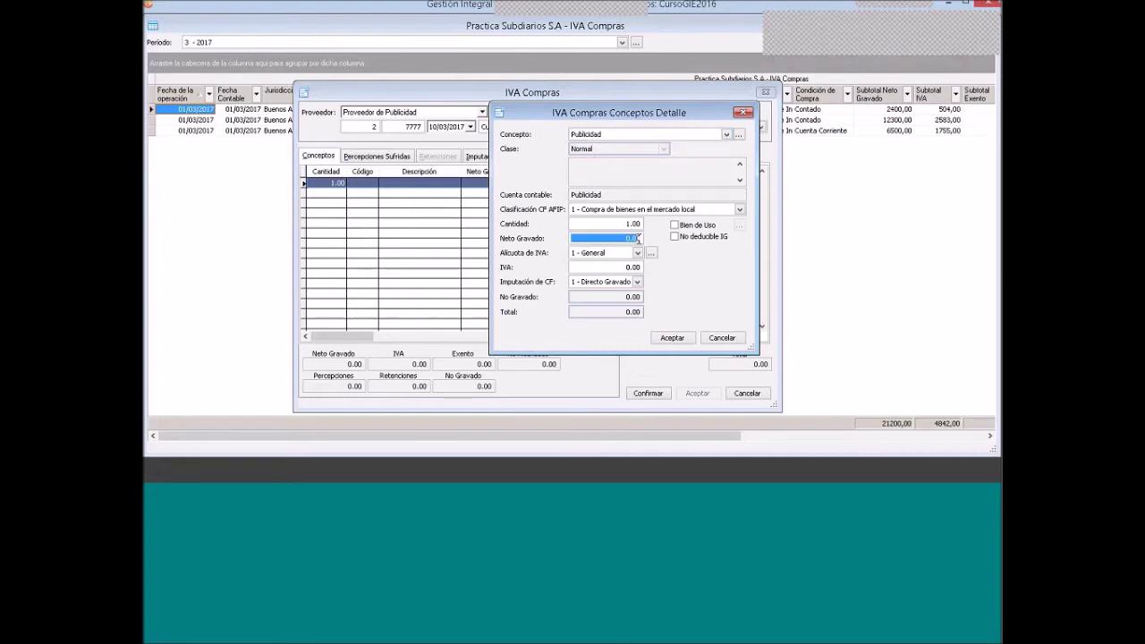
{"action": "type", "text": "1200"}
{"action": "key", "text": "Tab"}
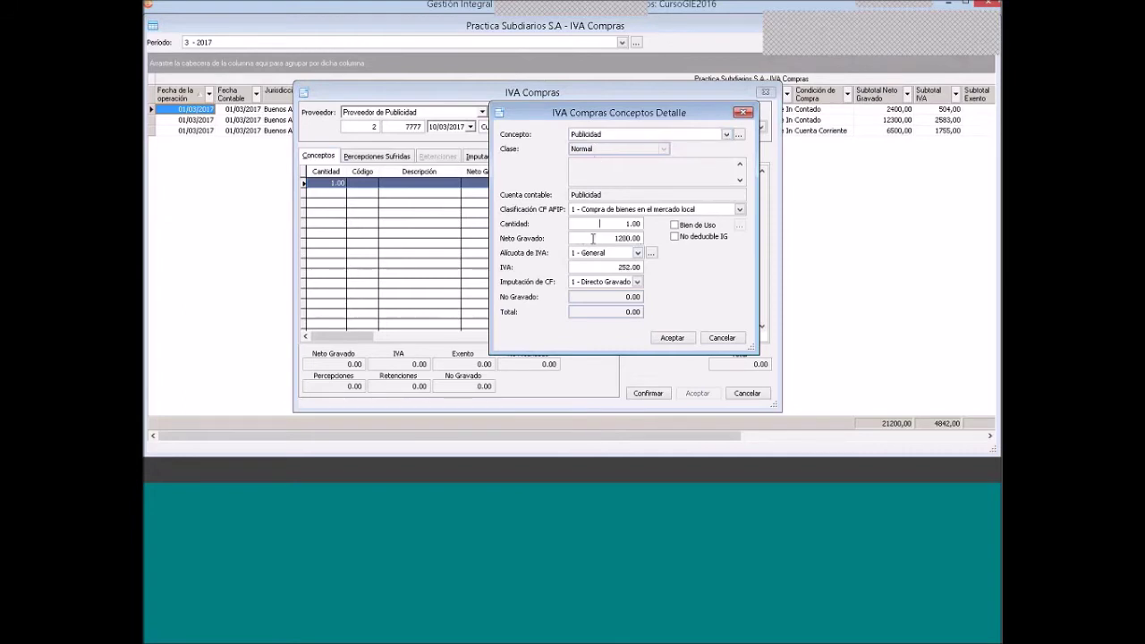
{"action": "left_click", "coordinate": [671, 337]}
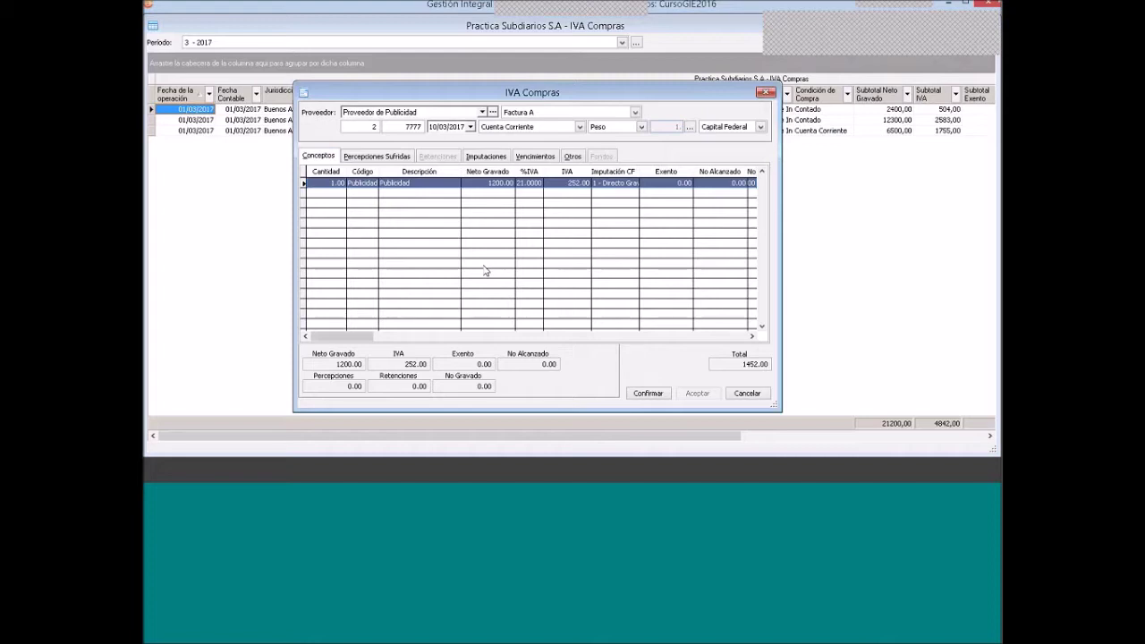
Confirm the Proveedor de Publicidad invoice and save it after checking its Imputaciones and Conceptos
{"action": "left_click", "coordinate": [480, 159]}
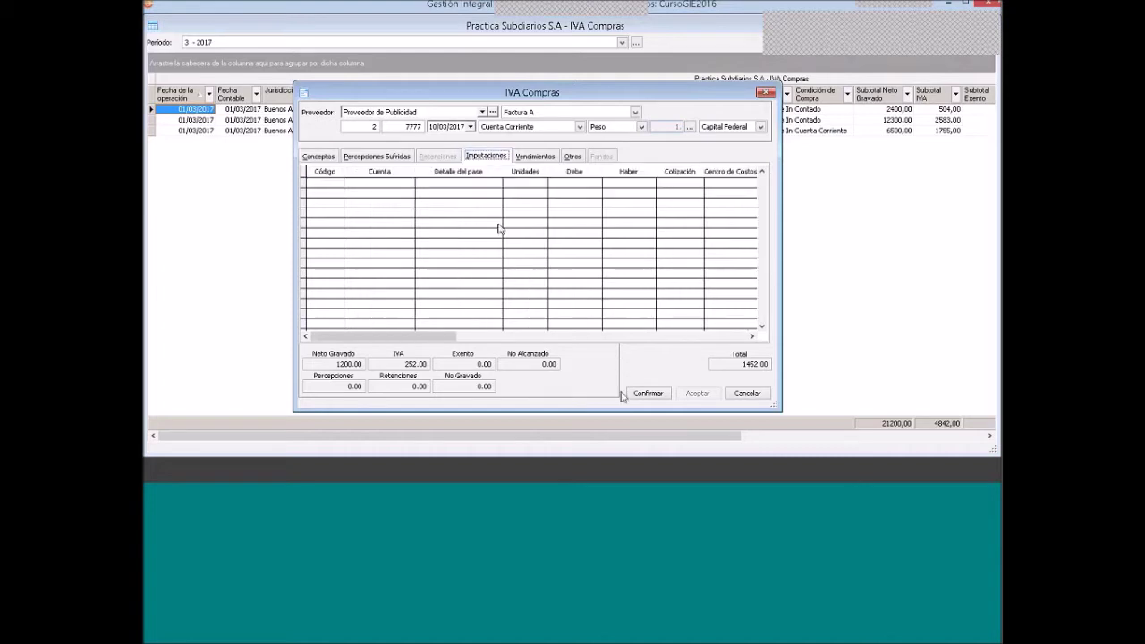
{"action": "left_click", "coordinate": [648, 394]}
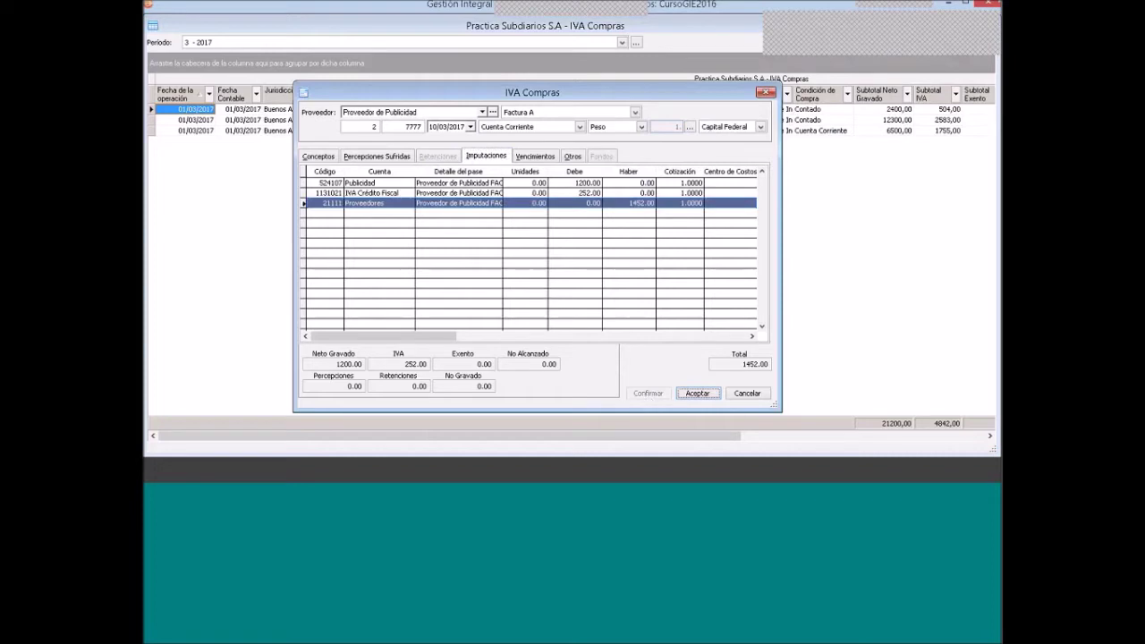
{"action": "left_click", "coordinate": [392, 184]}
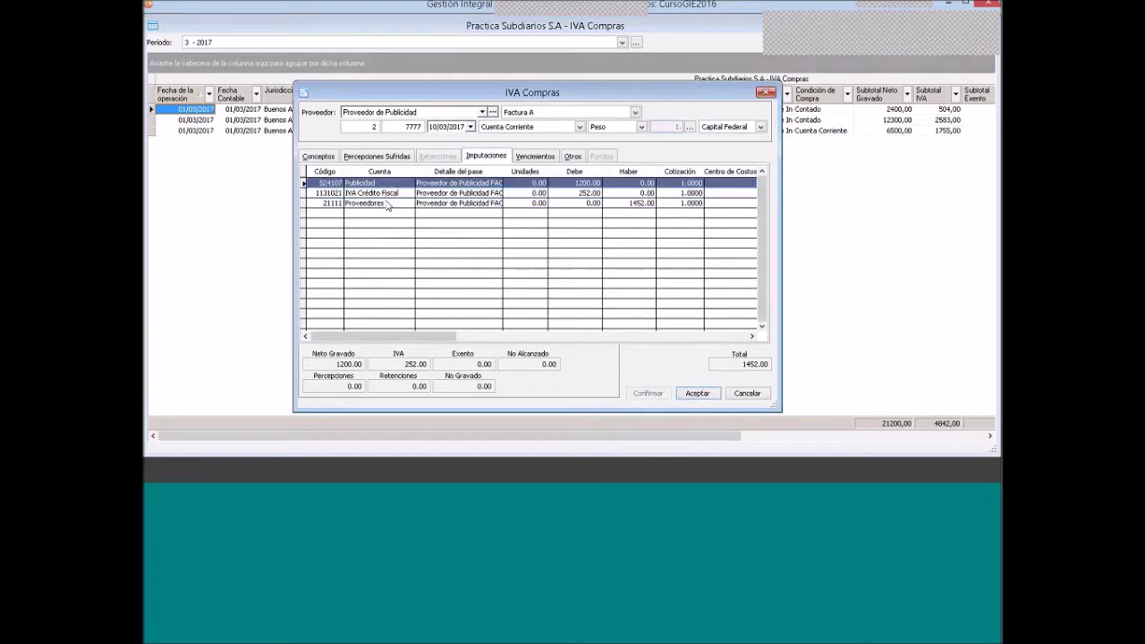
{"action": "left_click", "coordinate": [387, 204]}
{"action": "left_click", "coordinate": [383, 194]}
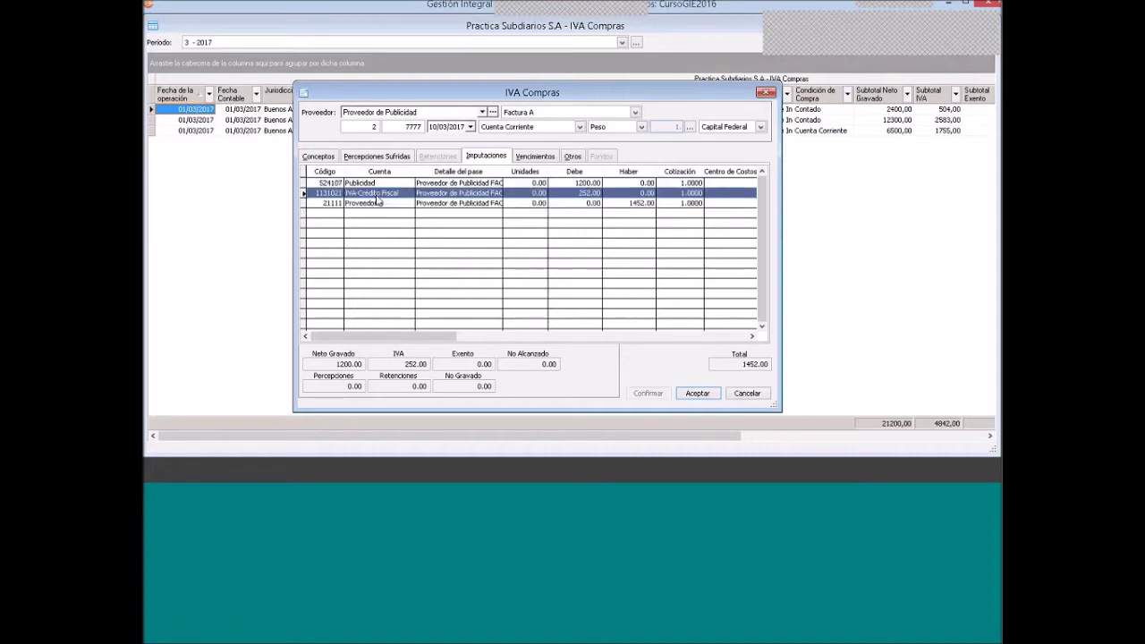
{"action": "left_click", "coordinate": [372, 185]}
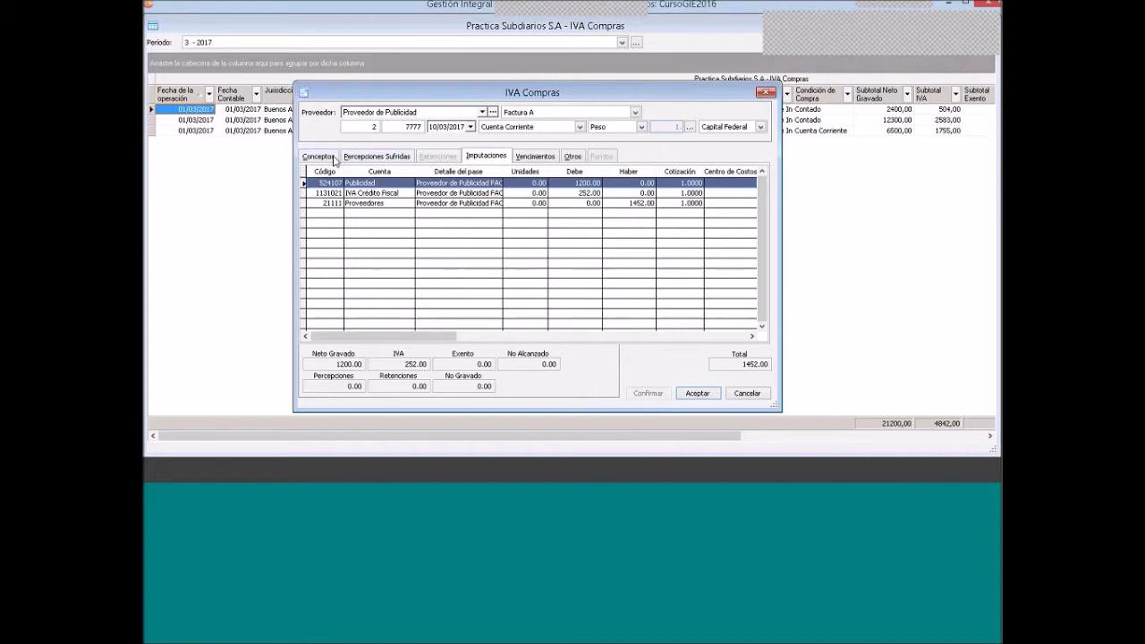
{"action": "left_click", "coordinate": [333, 159]}
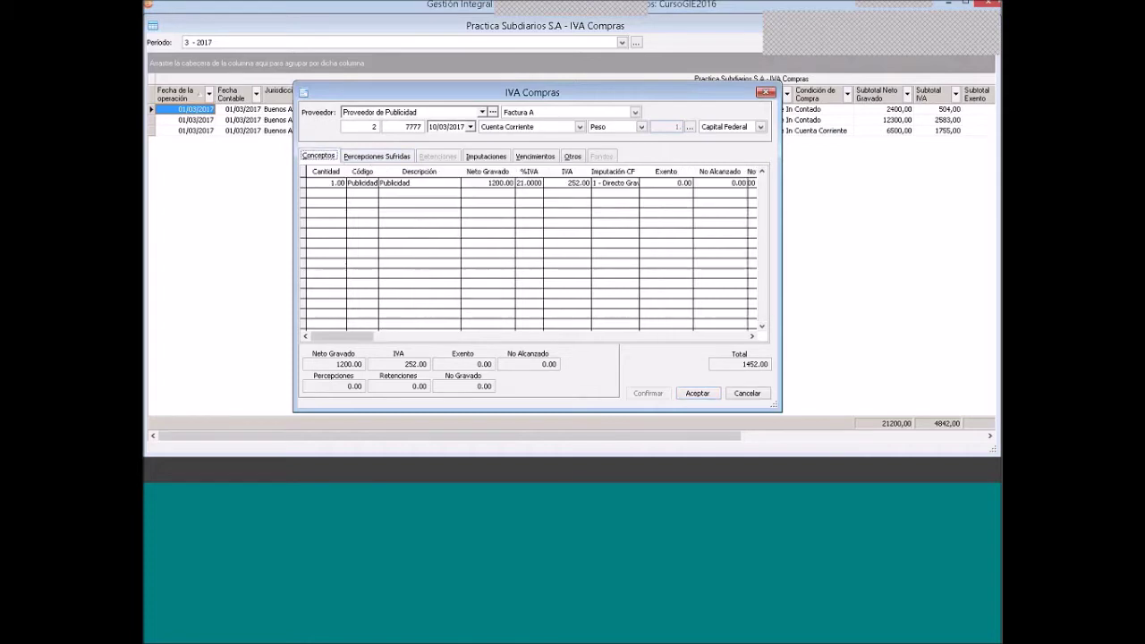
{"action": "left_click", "coordinate": [689, 395]}
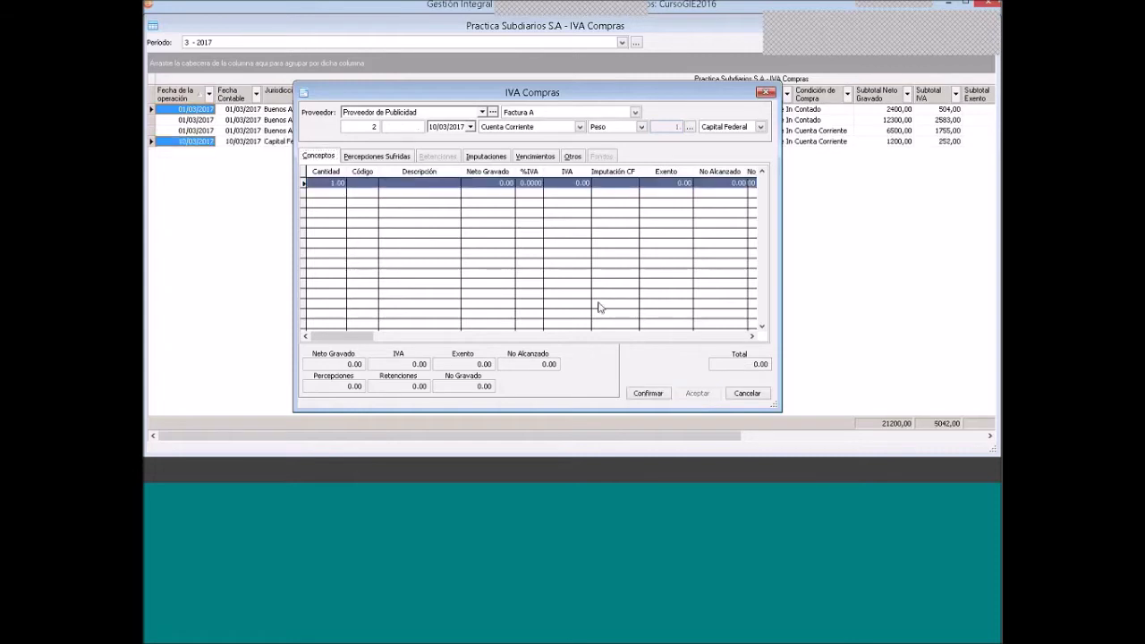
Fill in the next invoice's header for Proveedor de Maquinarias as Factura A 2-8888 dated 15/03/2017
{"action": "left_click_drag", "start_coordinate": [539, 97], "coordinate": [528, 113]}
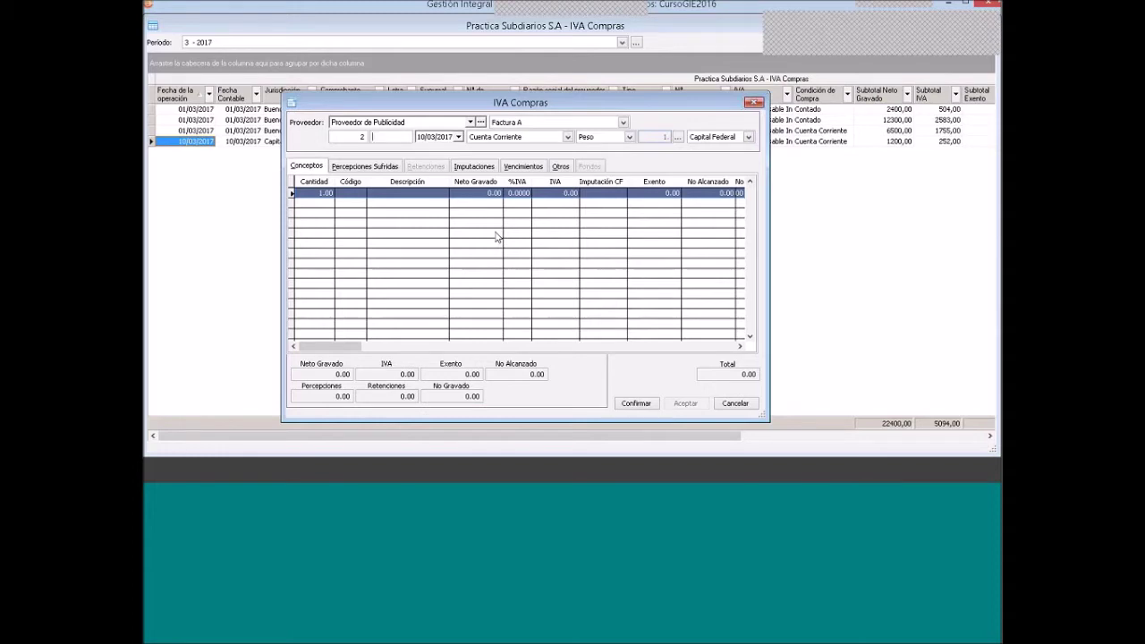
{"action": "left_click", "coordinate": [469, 122]}
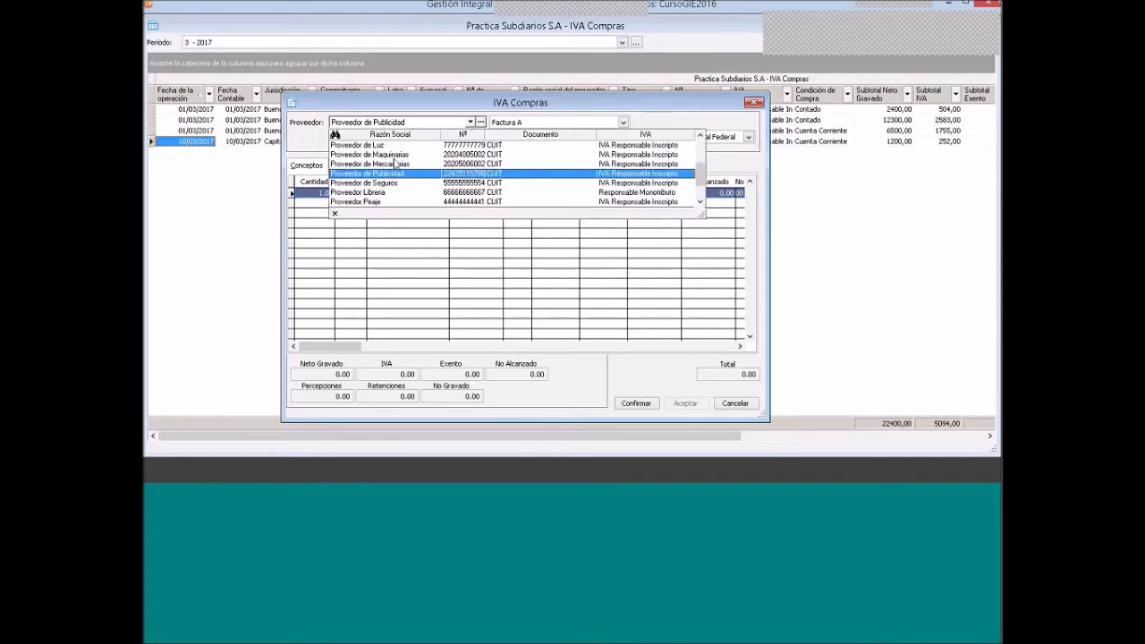
{"action": "left_click", "coordinate": [391, 155]}
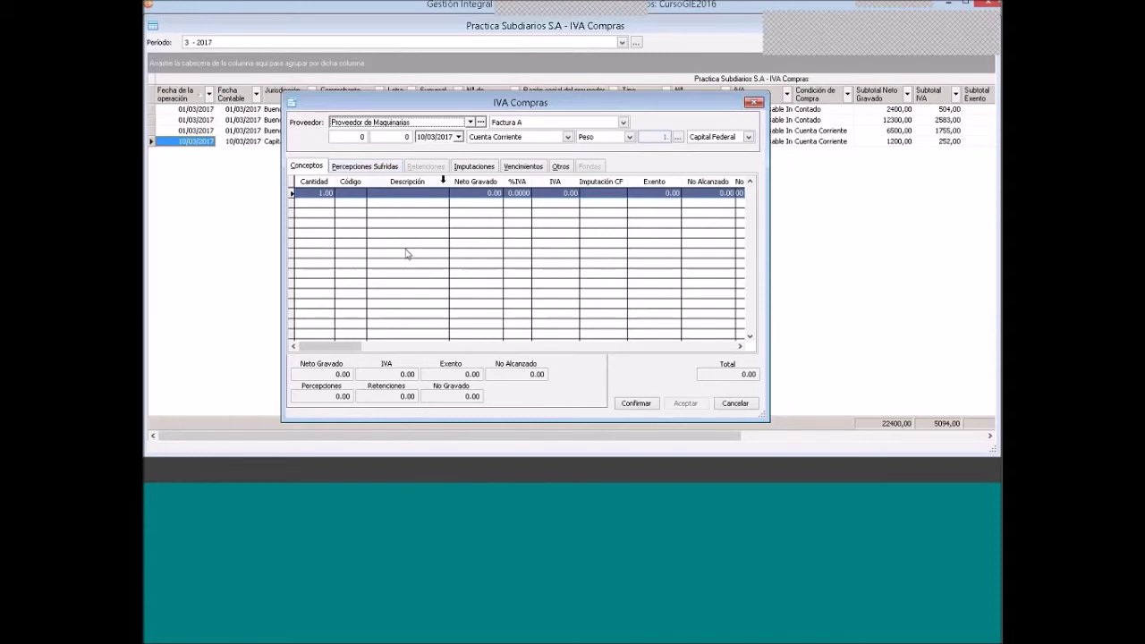
{"action": "key", "text": "Tab"}
{"action": "type", "text": "8888"}
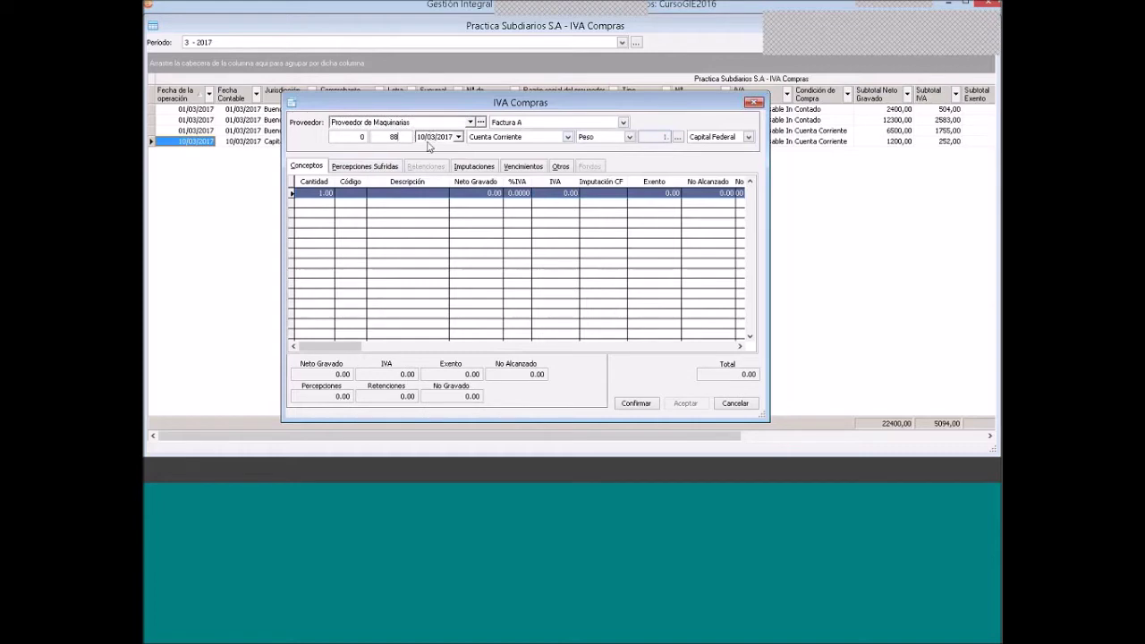
{"action": "type", "text": "2"}
{"action": "type", "text": "15"}
Add the Reparaciones y Mantenimiento de Maquinarias concept to the invoice with a Neto Gravado of 8000
{"action": "right_click", "coordinate": [416, 212]}
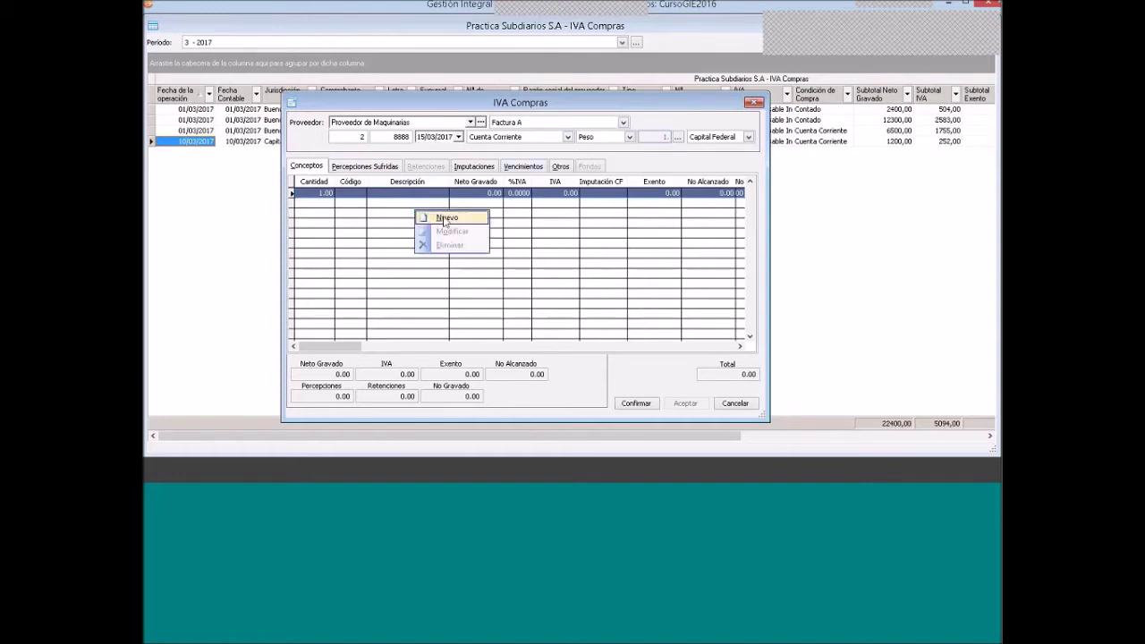
{"action": "left_click", "coordinate": [444, 218]}
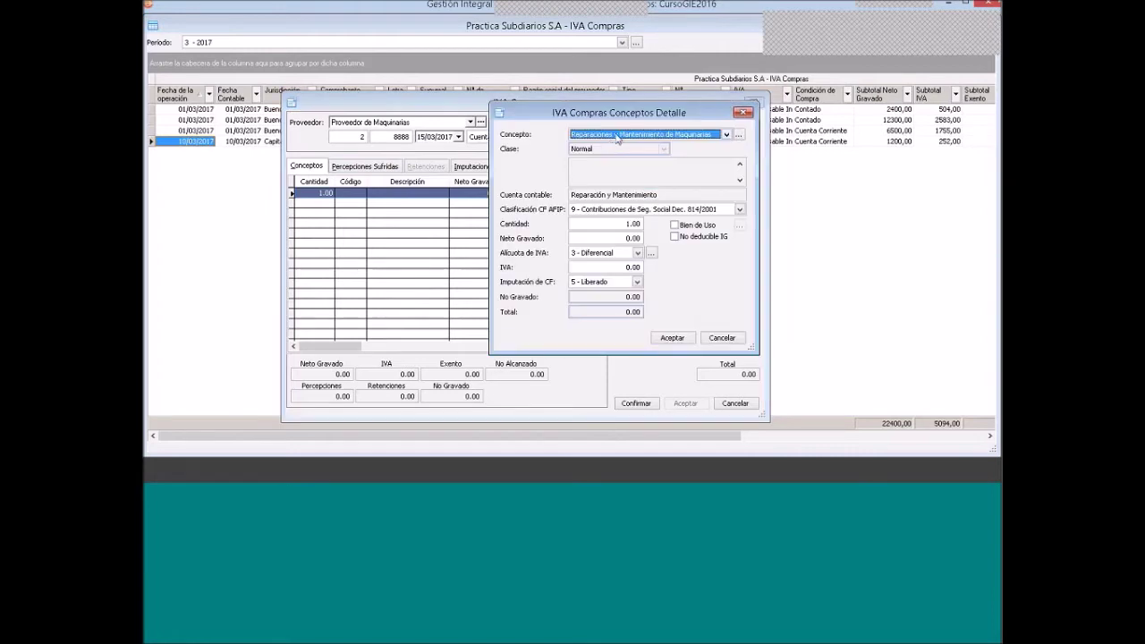
{"action": "left_click", "coordinate": [616, 138]}
{"action": "left_click", "coordinate": [616, 144]}
{"action": "left_click", "coordinate": [594, 235]}
{"action": "type", "text": "8000"}
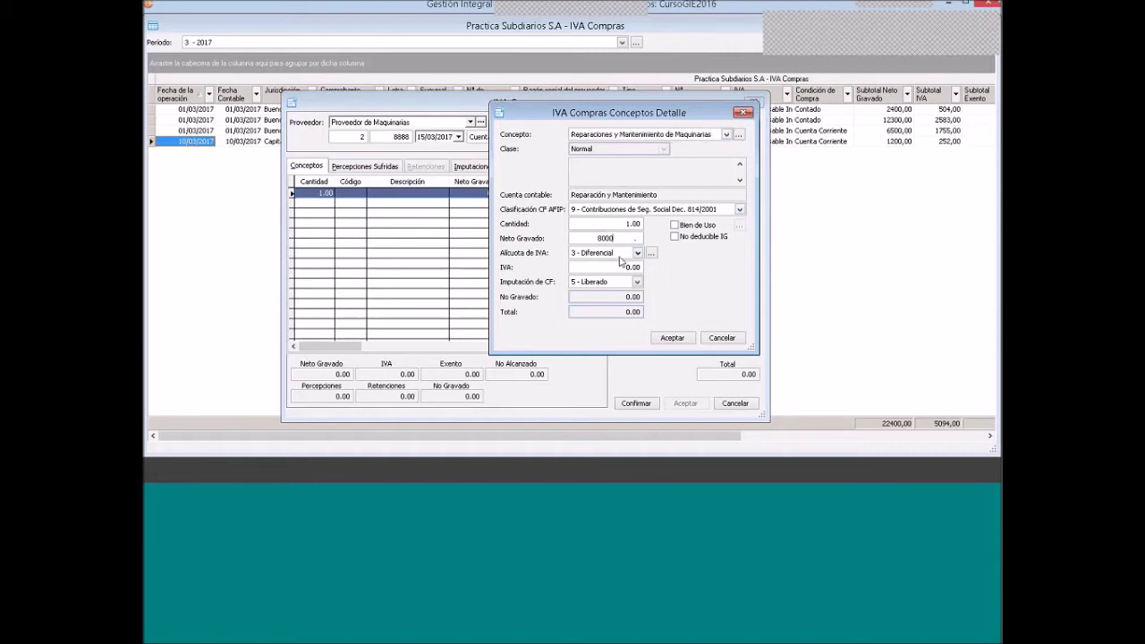
{"action": "left_click", "coordinate": [673, 339]}
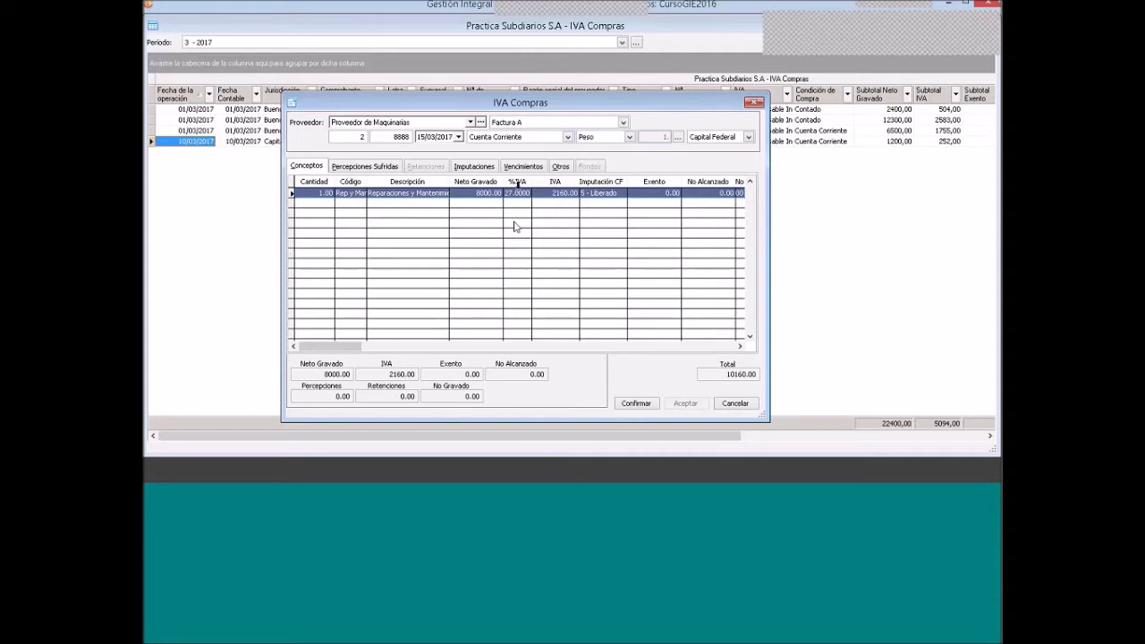
Confirm and save the Proveedor de Maquinarias invoice, moving the entry window aside to check the ledger rows
{"action": "mouse_move", "coordinate": [519, 104]}
{"action": "left_mouse_down"}
{"action": "mouse_move", "coordinate": [503, 101]}
{"action": "mouse_move", "coordinate": [530, 87]}
{"action": "left_mouse_up"}
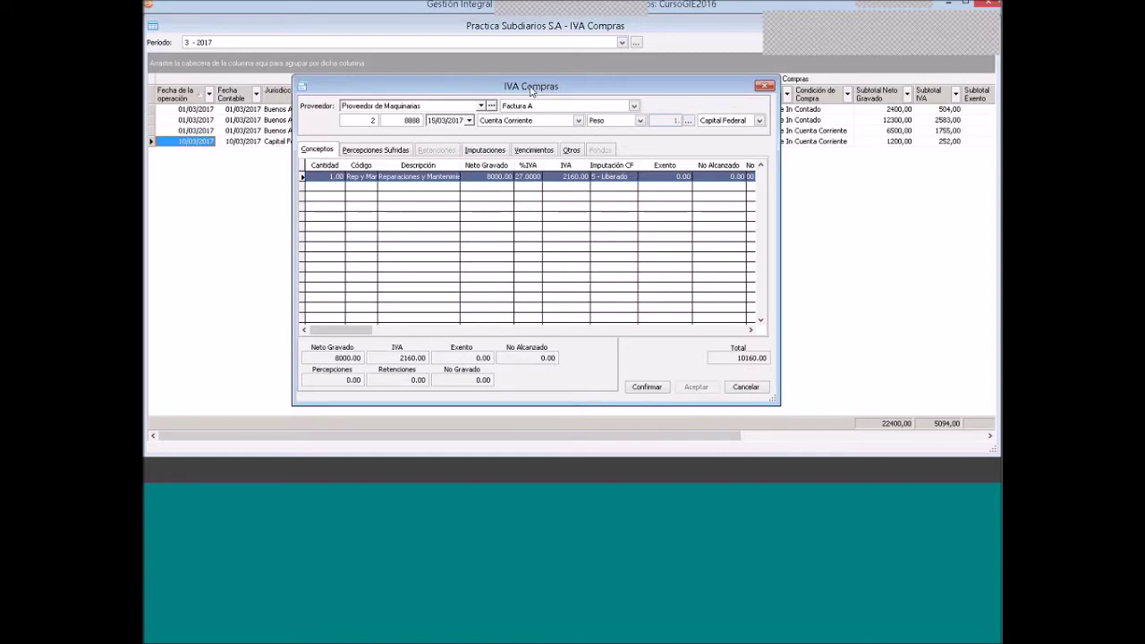
{"action": "left_click_drag", "start_coordinate": [530, 89], "coordinate": [522, 93]}
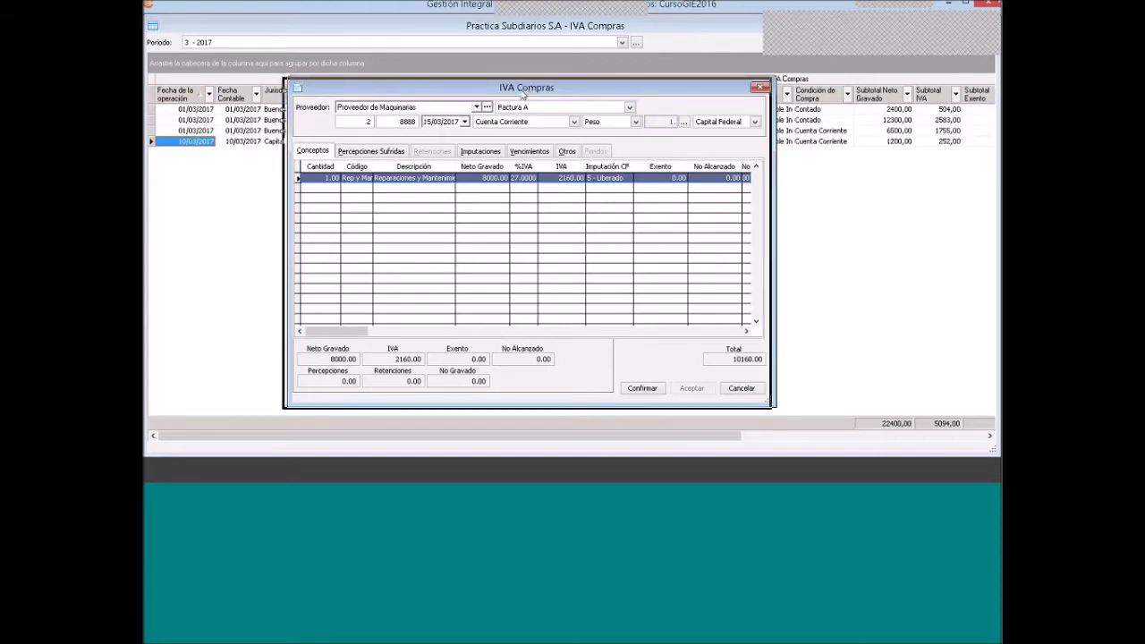
{"action": "left_click_drag", "start_coordinate": [523, 93], "coordinate": [521, 95]}
{"action": "left_click", "coordinate": [640, 393]}
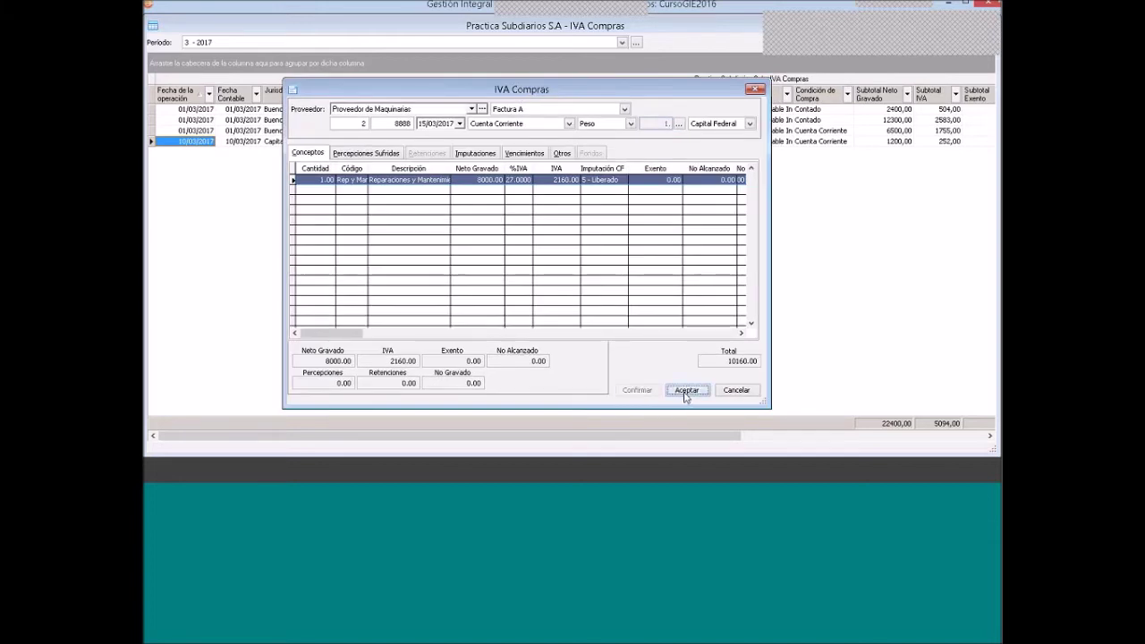
{"action": "left_click", "coordinate": [685, 392]}
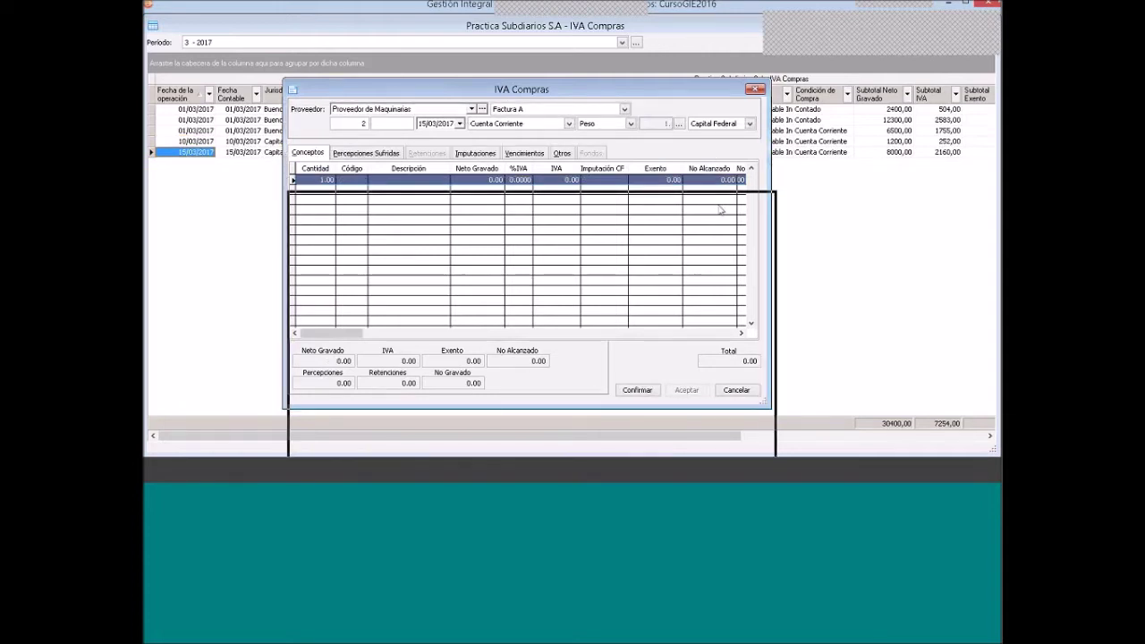
{"action": "left_click_drag", "start_coordinate": [720, 209], "coordinate": [721, 209]}
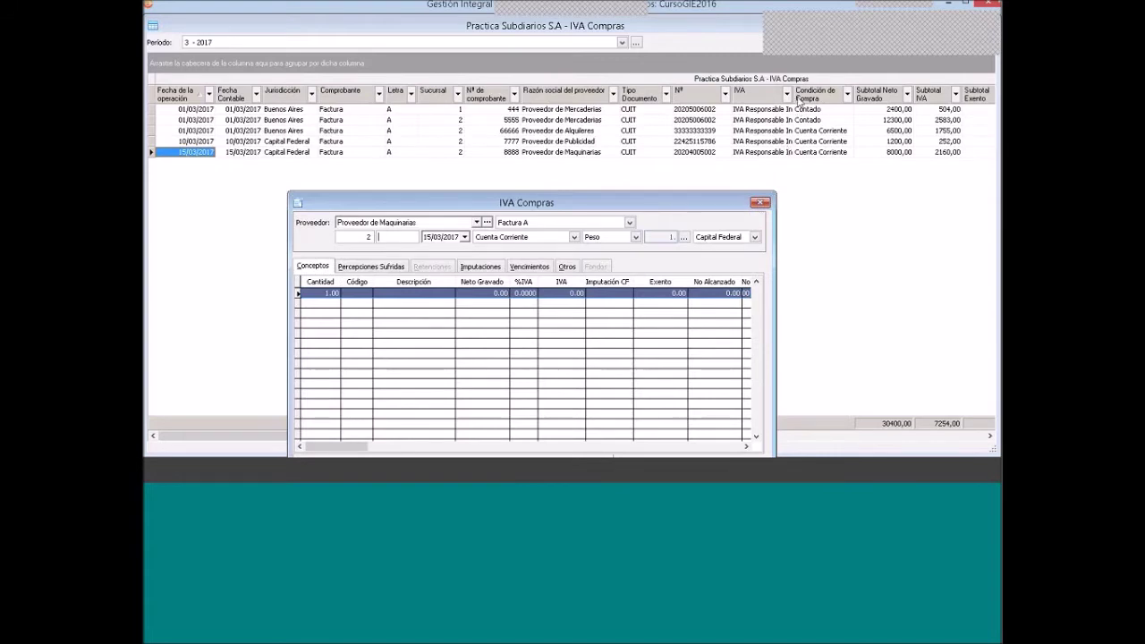
{"action": "left_click_drag", "start_coordinate": [693, 197], "coordinate": [700, 101]}
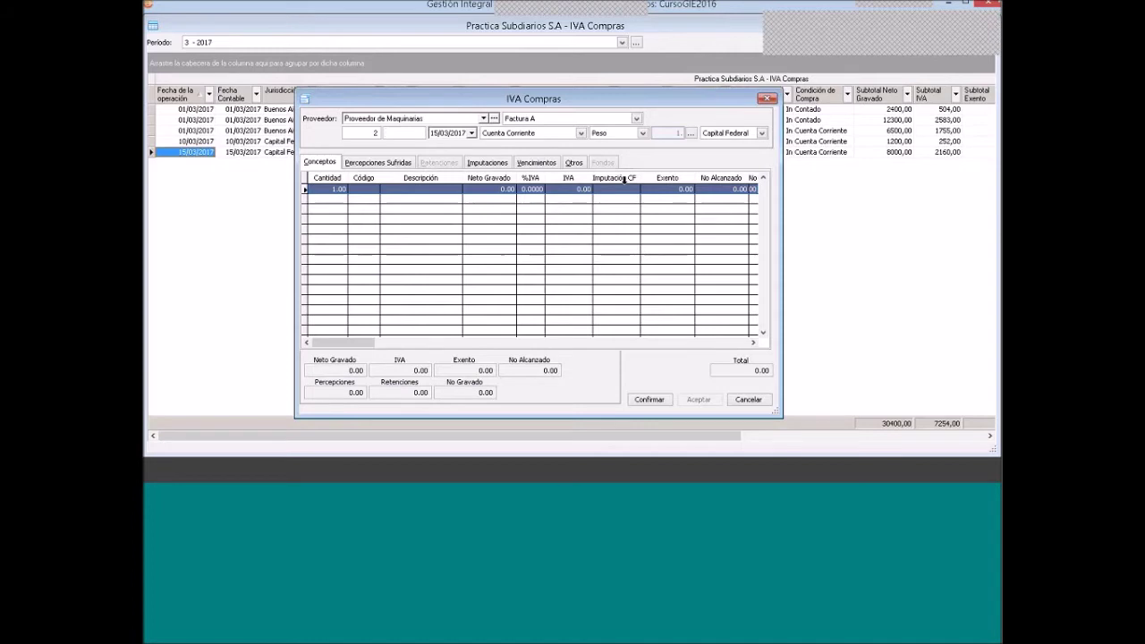
Switch to the Word practice document and read item 7, the librería expense invoice, including its net amount
{"action": "left_click", "coordinate": [315, 481]}
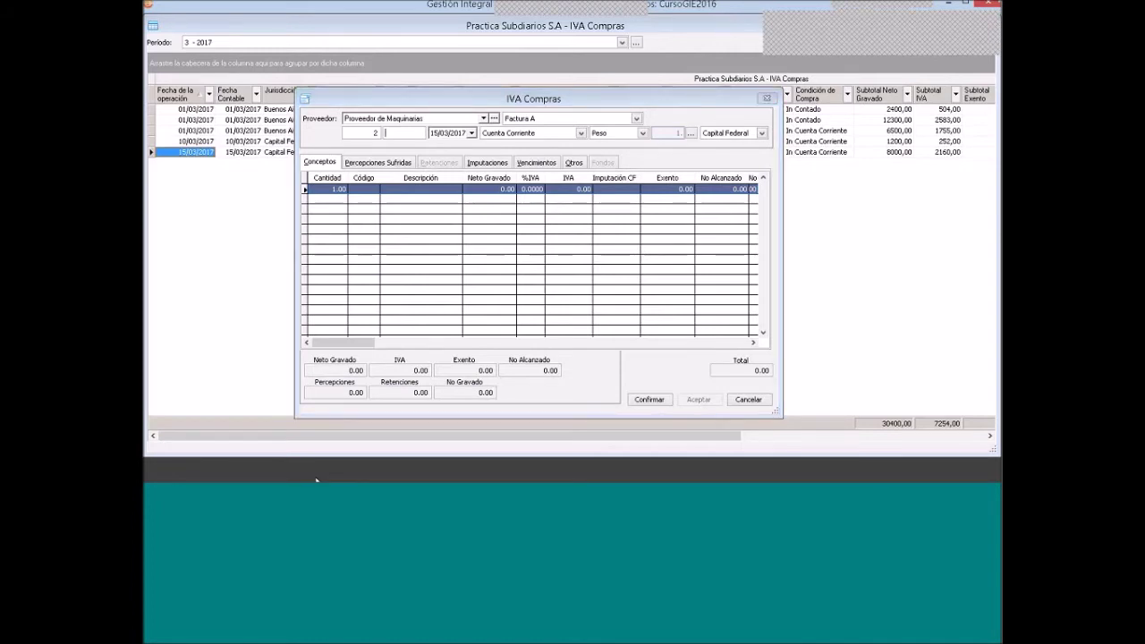
{"action": "key", "text": "alt+Tab"}
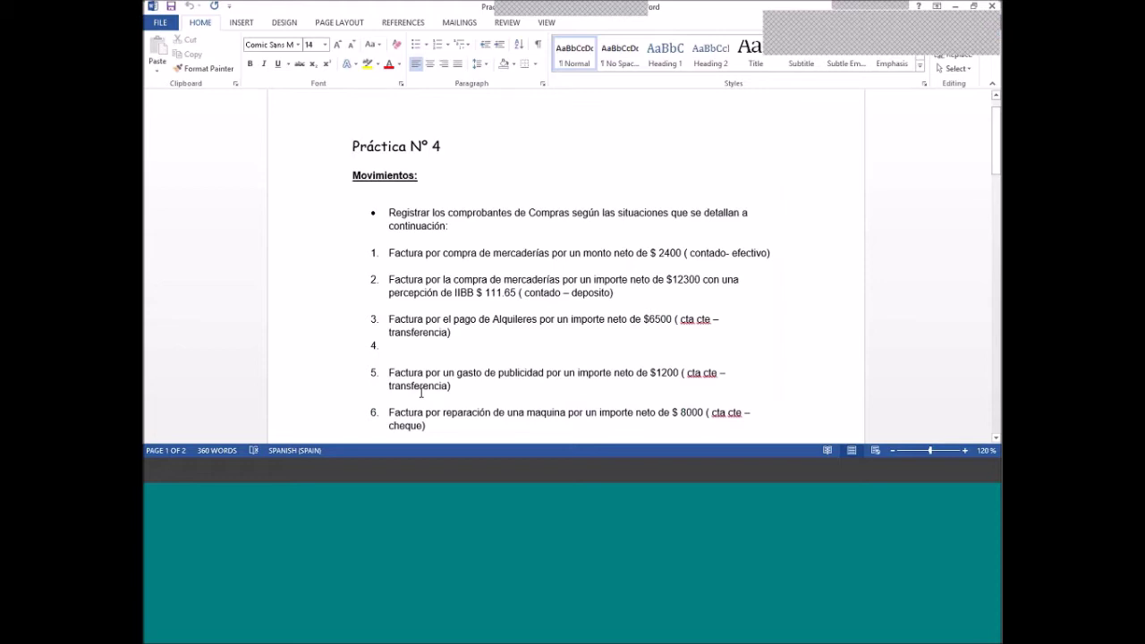
{"action": "key", "text": "ctrl+z"}
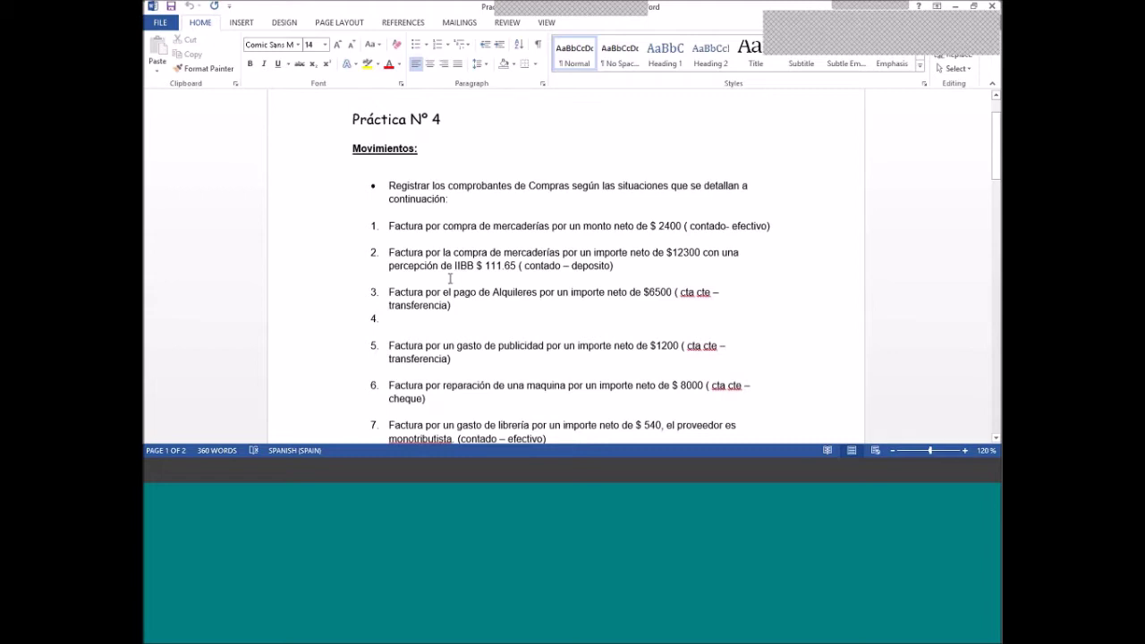
{"action": "scroll", "coordinate": [757, 159], "scroll_direction": "down", "scroll_amount": 5}
{"action": "left_click_drag", "start_coordinate": [636, 165], "coordinate": [661, 165]}
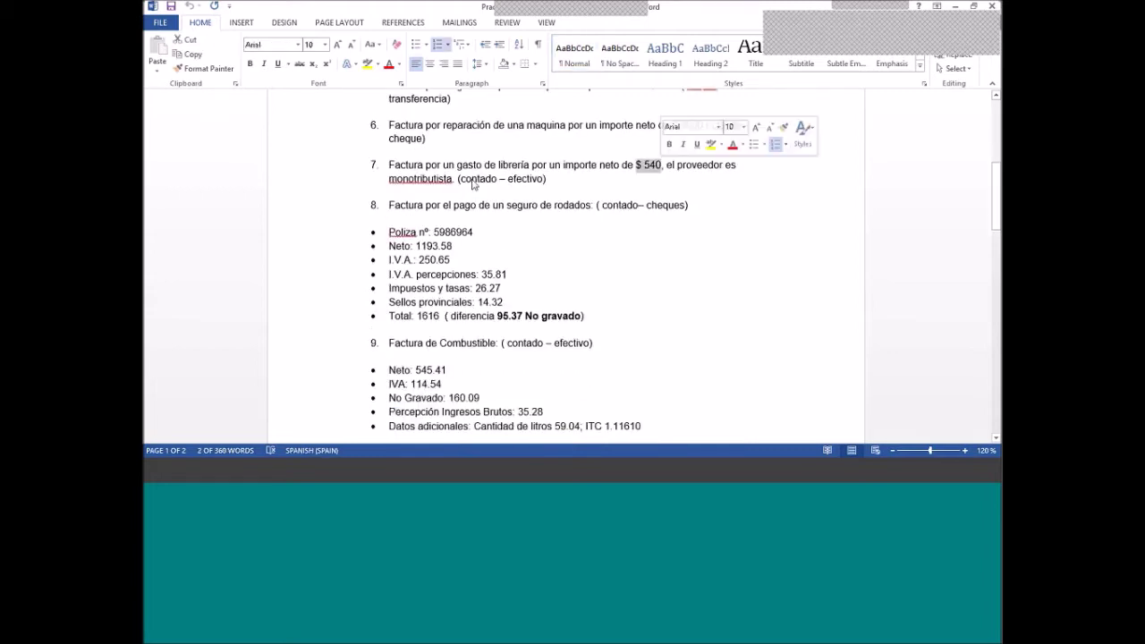
Return to IVA Compras and fill in the header for Proveedor Libreria as Factura C 2-99 dated 18/03/2017
{"action": "key", "text": "alt+Tab"}
{"action": "key", "text": "Tab"}
{"action": "type", "text": "99"}
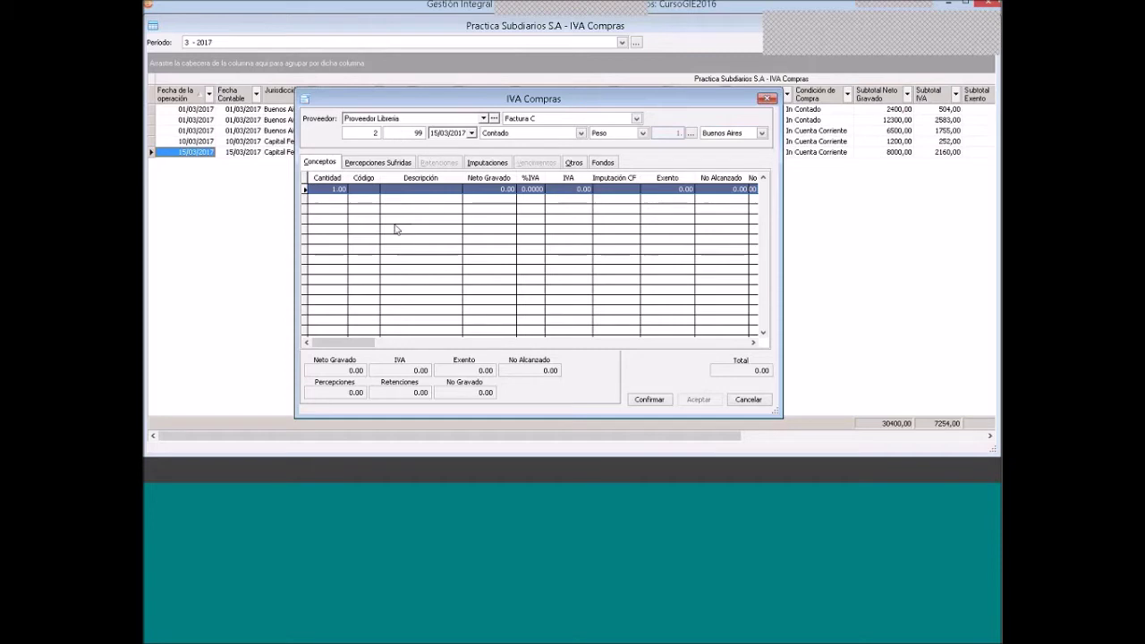
{"action": "left_click", "coordinate": [436, 133]}
{"action": "type", "text": "18"}
Add the Libreria y utiles varios concept with an Exento amount of 540, and confirm and save the invoice
{"action": "right_click", "coordinate": [446, 193]}
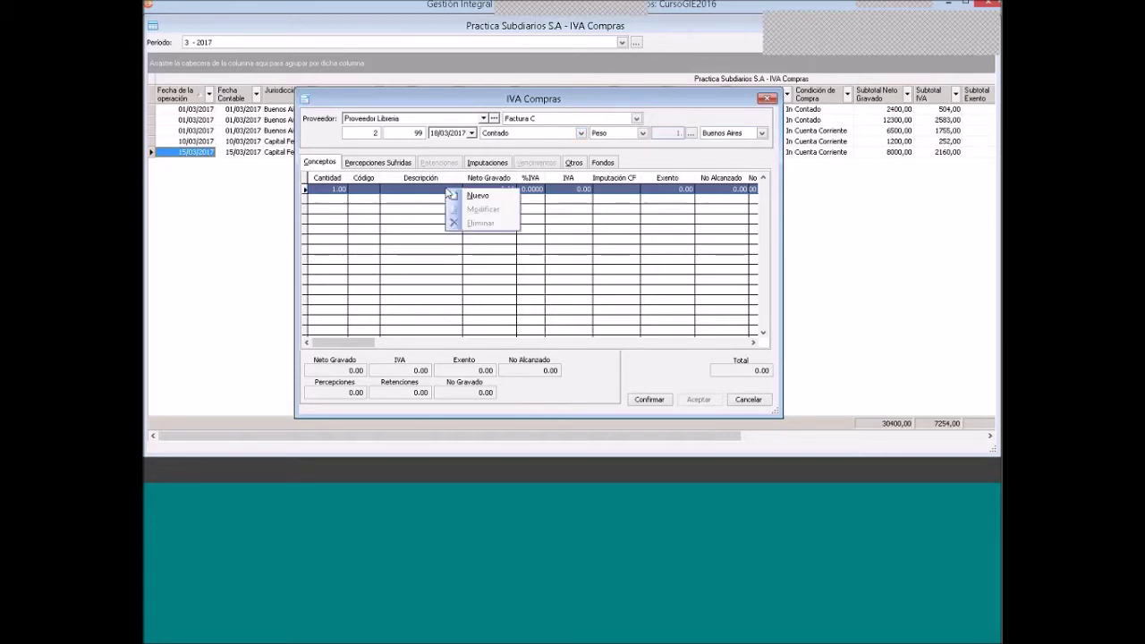
{"action": "left_click", "coordinate": [459, 195]}
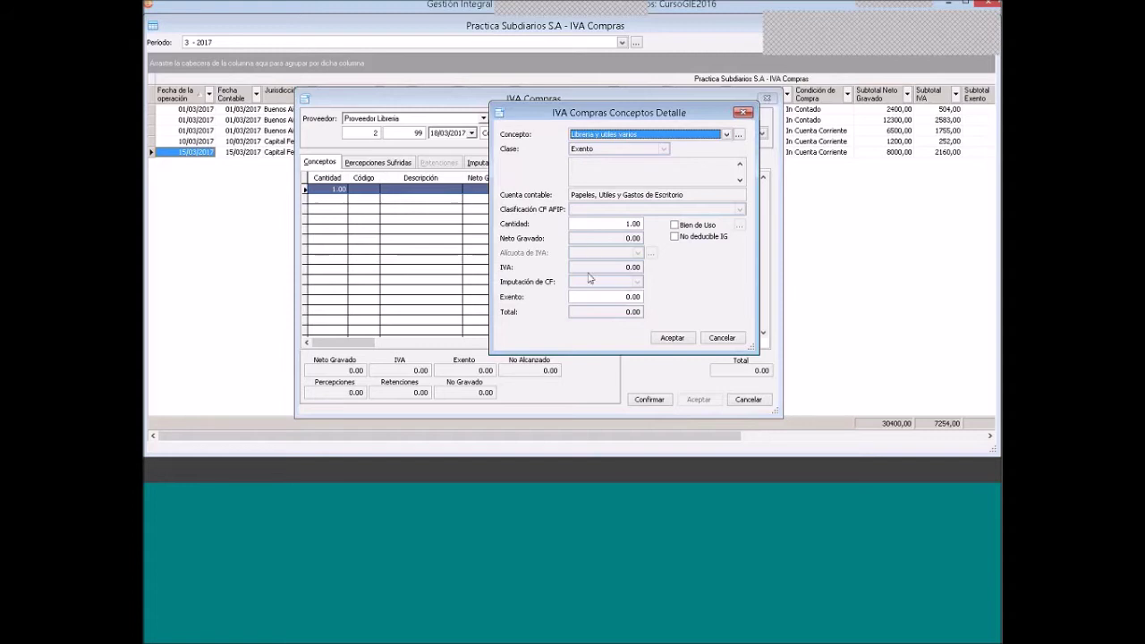
{"action": "left_click", "coordinate": [591, 296]}
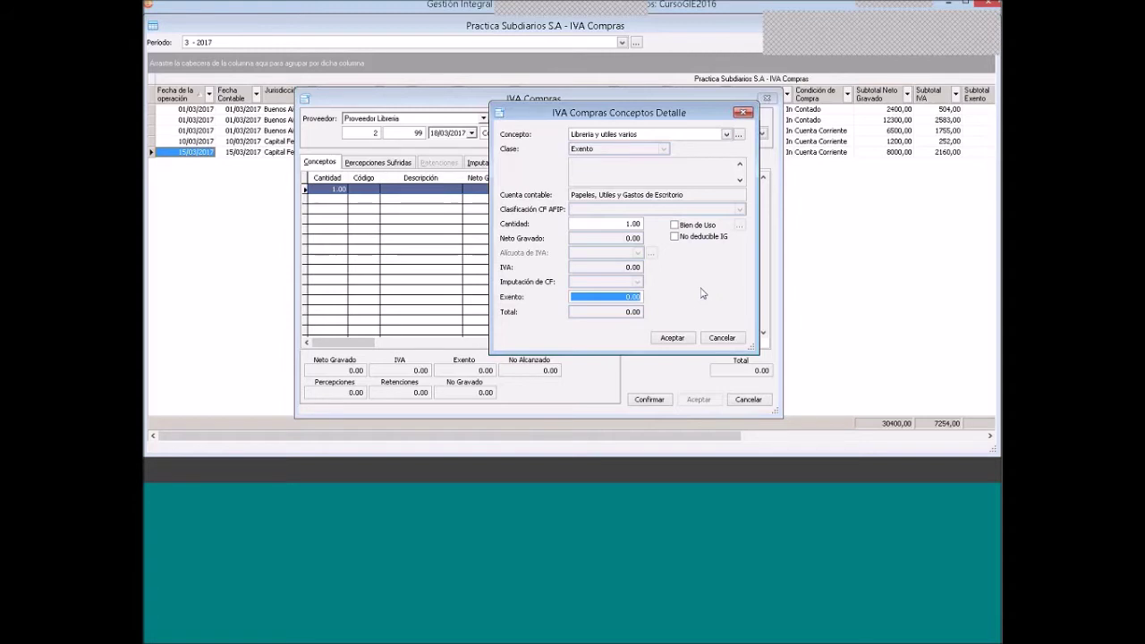
{"action": "type", "text": "540"}
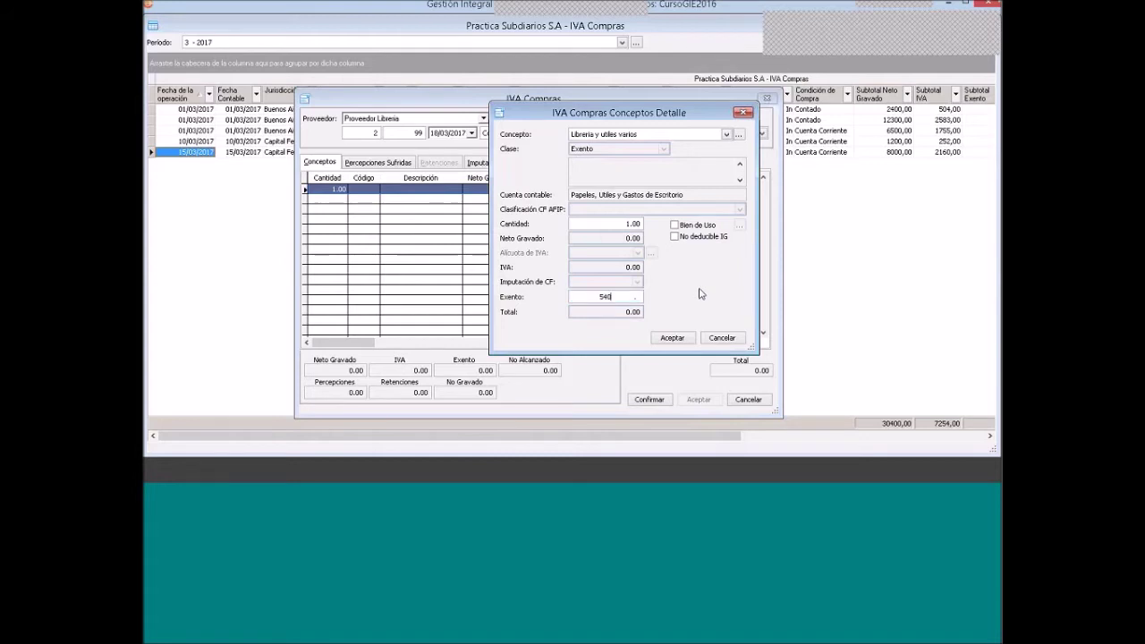
{"action": "left_click", "coordinate": [672, 338]}
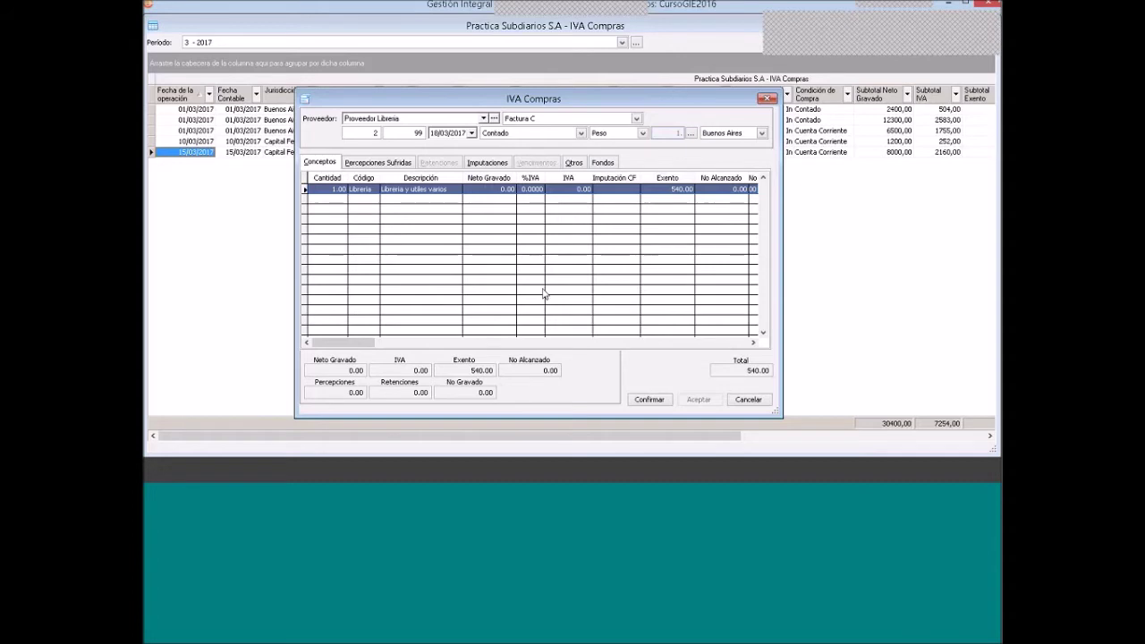
{"action": "left_click", "coordinate": [662, 405]}
{"action": "left_click", "coordinate": [700, 400]}
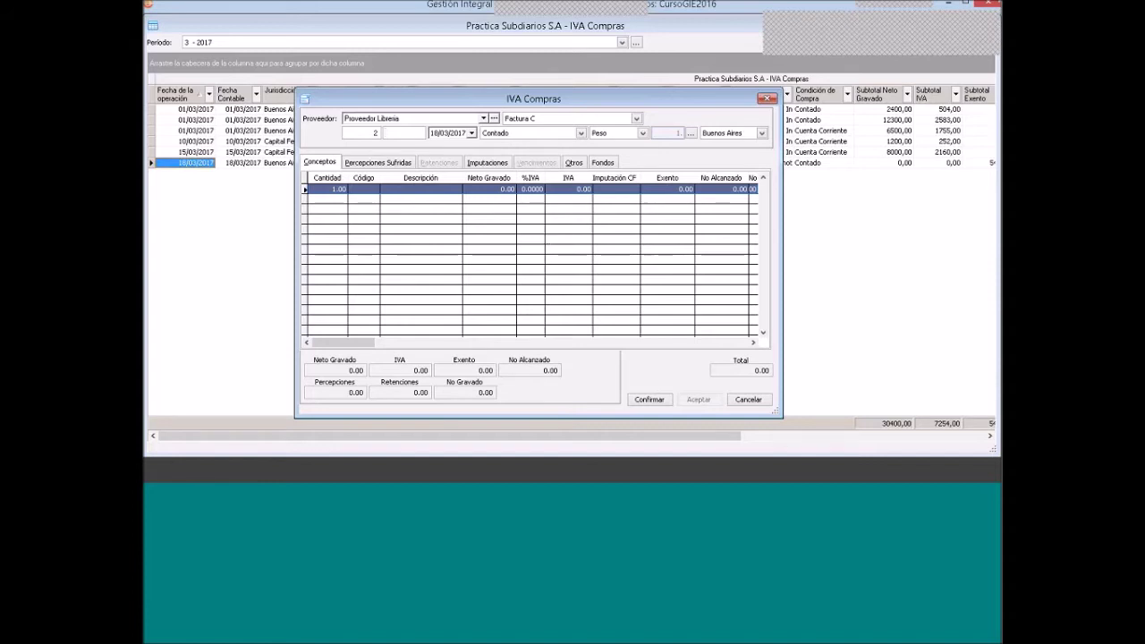
Select Proveedor de Seguros as the supplier of the next purchase entry
{"action": "left_click", "coordinate": [484, 119]}
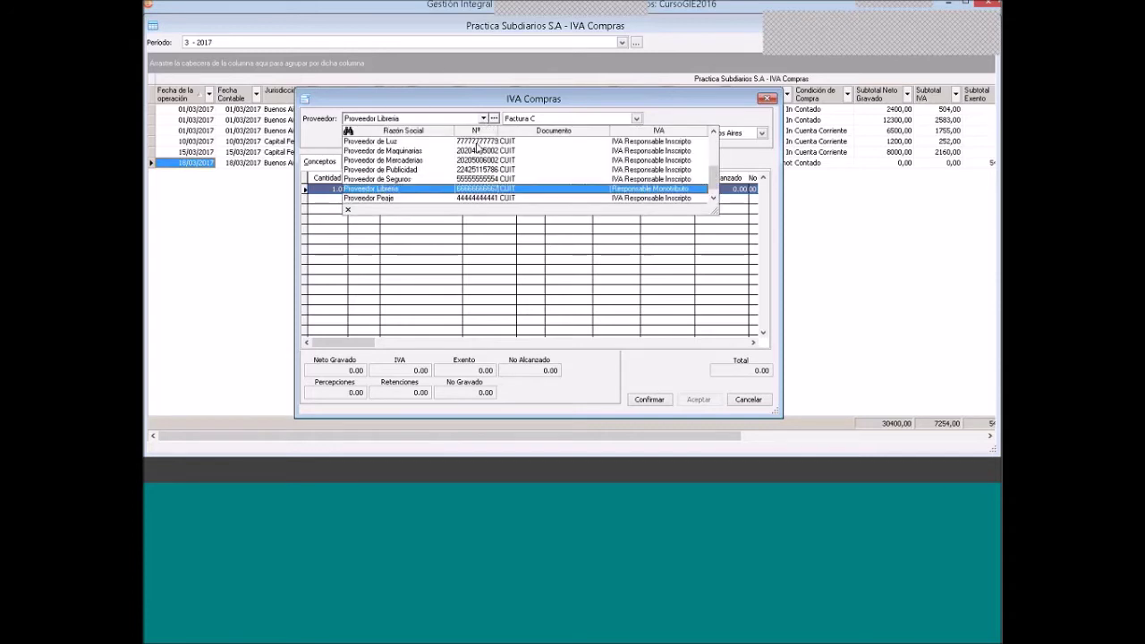
{"action": "key", "text": "Up"}
{"action": "key", "text": "Return"}
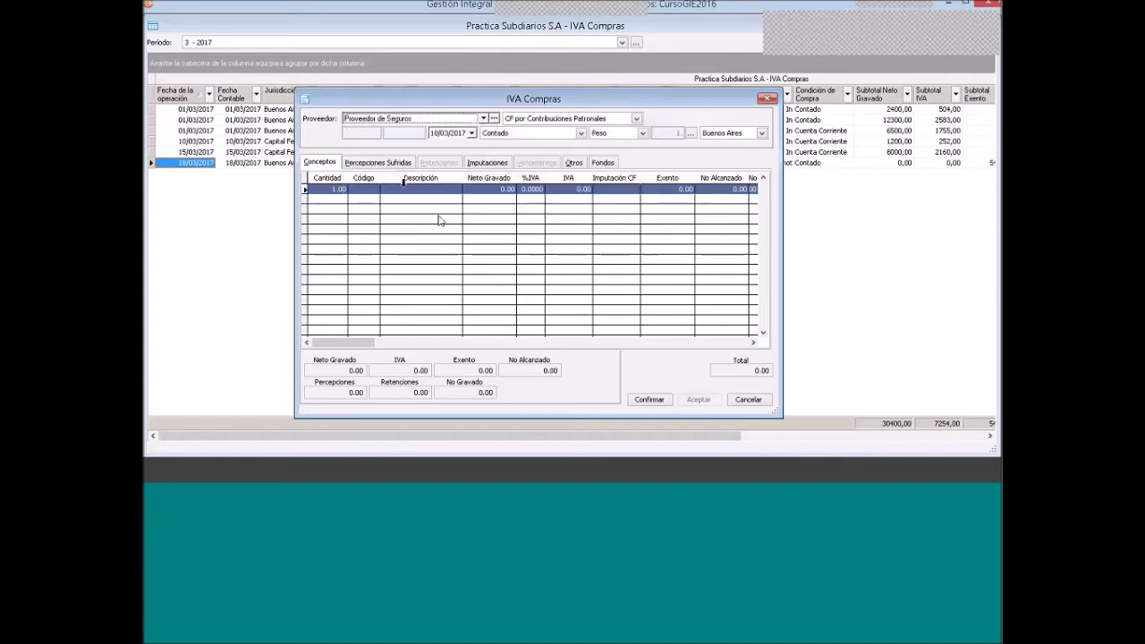
Set the insurance entry's document type to Otros Comprobantes A and enter the policy number from the practice document as its number
{"action": "left_click", "coordinate": [554, 120]}
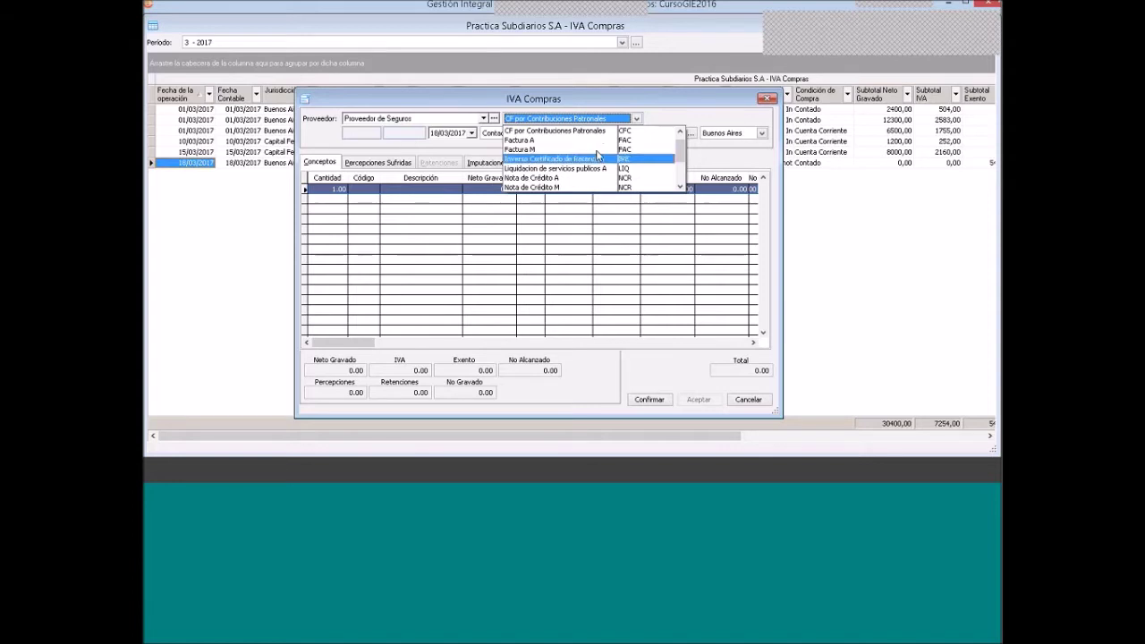
{"action": "left_click", "coordinate": [679, 186]}
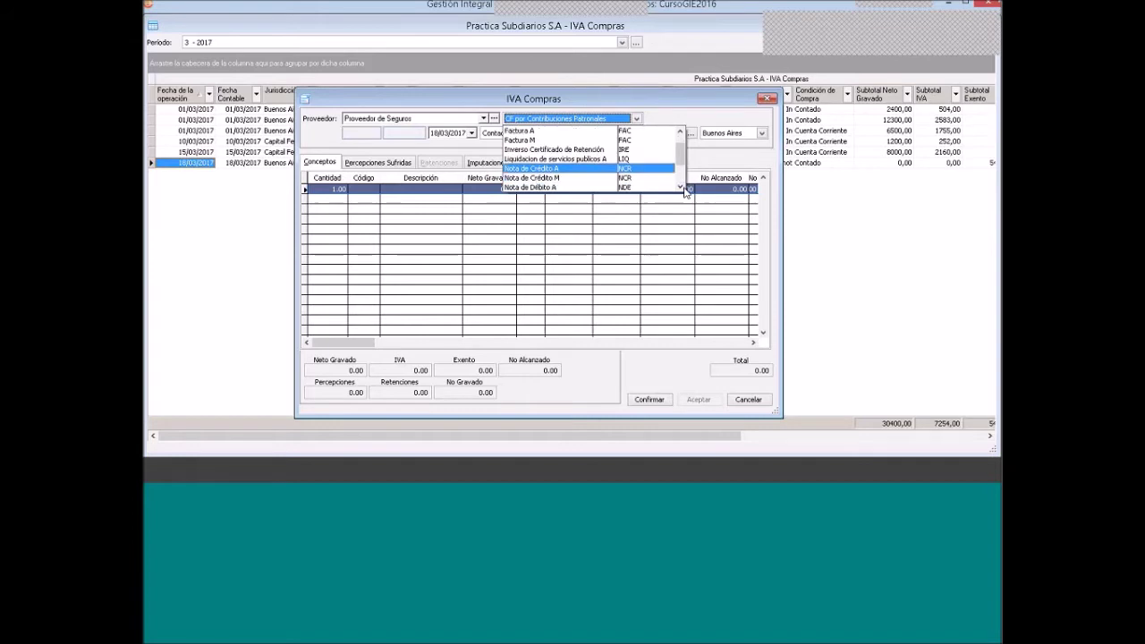
{"action": "left_click", "coordinate": [680, 186]}
{"action": "left_click", "coordinate": [679, 186]}
{"action": "scroll", "coordinate": [682, 170], "scroll_direction": "up", "scroll_amount": 4}
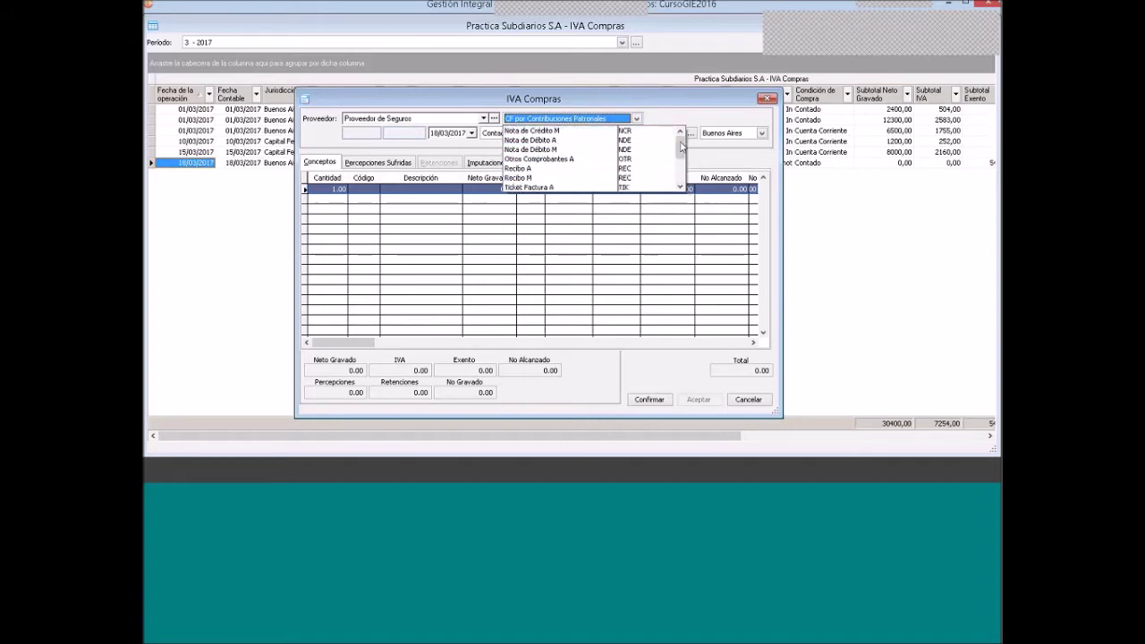
{"action": "scroll", "coordinate": [681, 148], "scroll_direction": "up", "scroll_amount": 4}
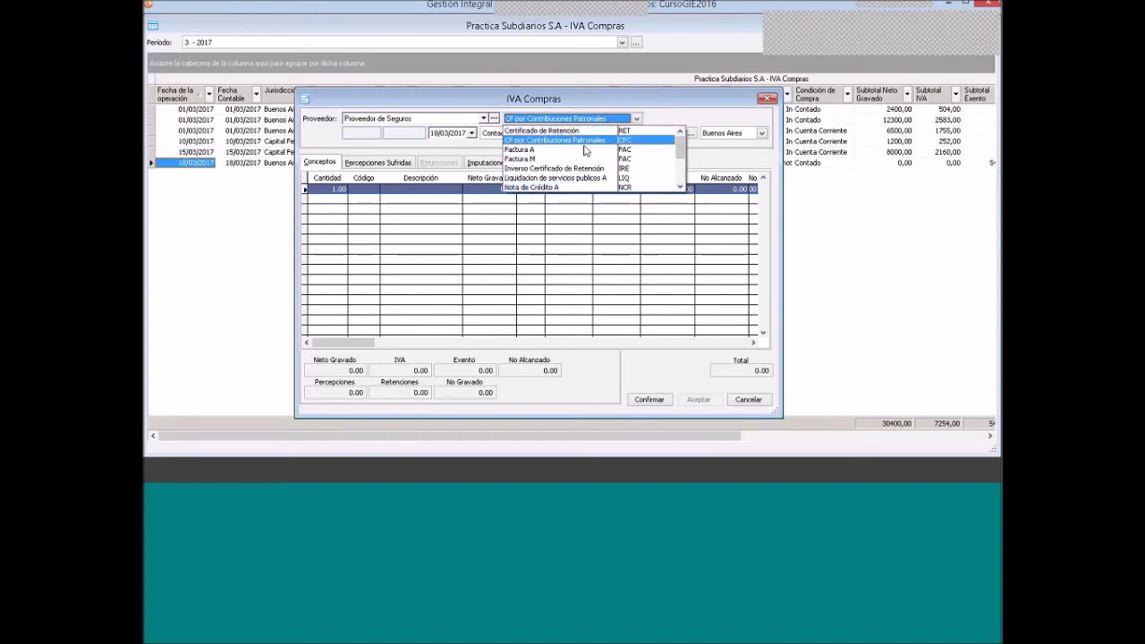
{"action": "key", "text": "Return"}
{"action": "left_click", "coordinate": [404, 132]}
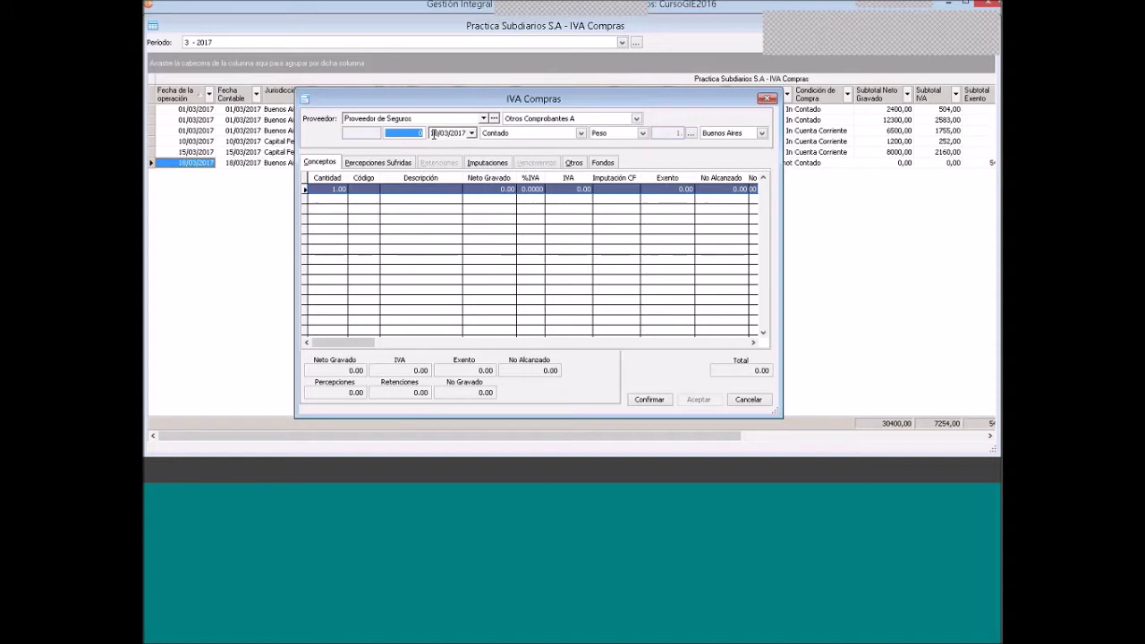
{"action": "type", "text": "5986964"}
Check the vehicle insurance amounts under item 8 of the Word practice document and return to IVA Compras
{"action": "left_click", "coordinate": [305, 469]}
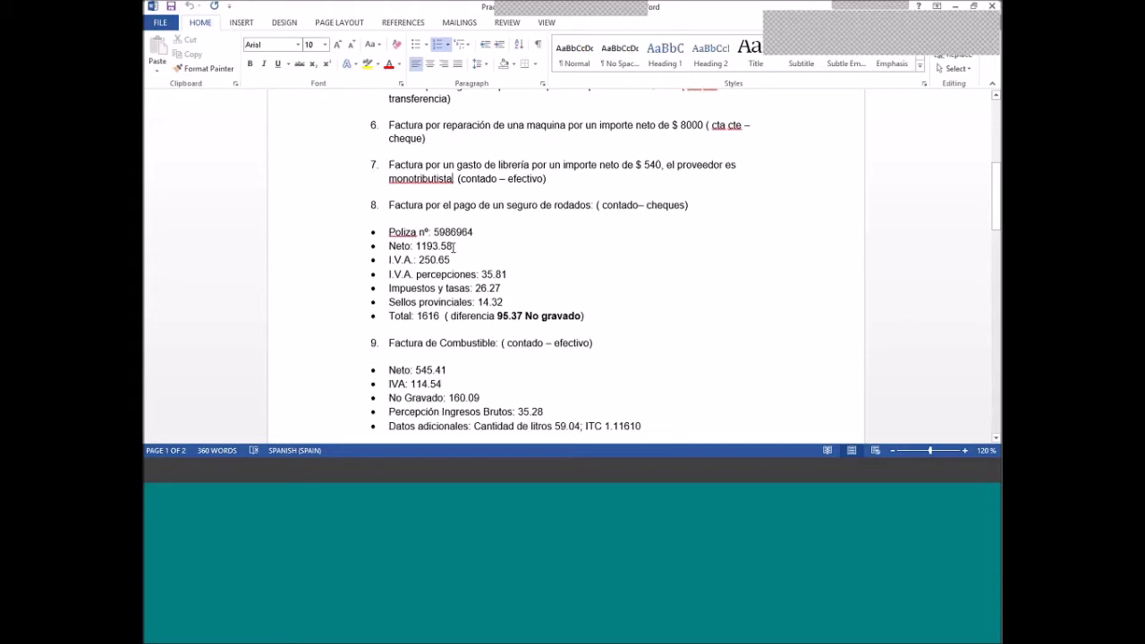
{"action": "scroll", "coordinate": [454, 247], "scroll_direction": "down", "scroll_amount": 1}
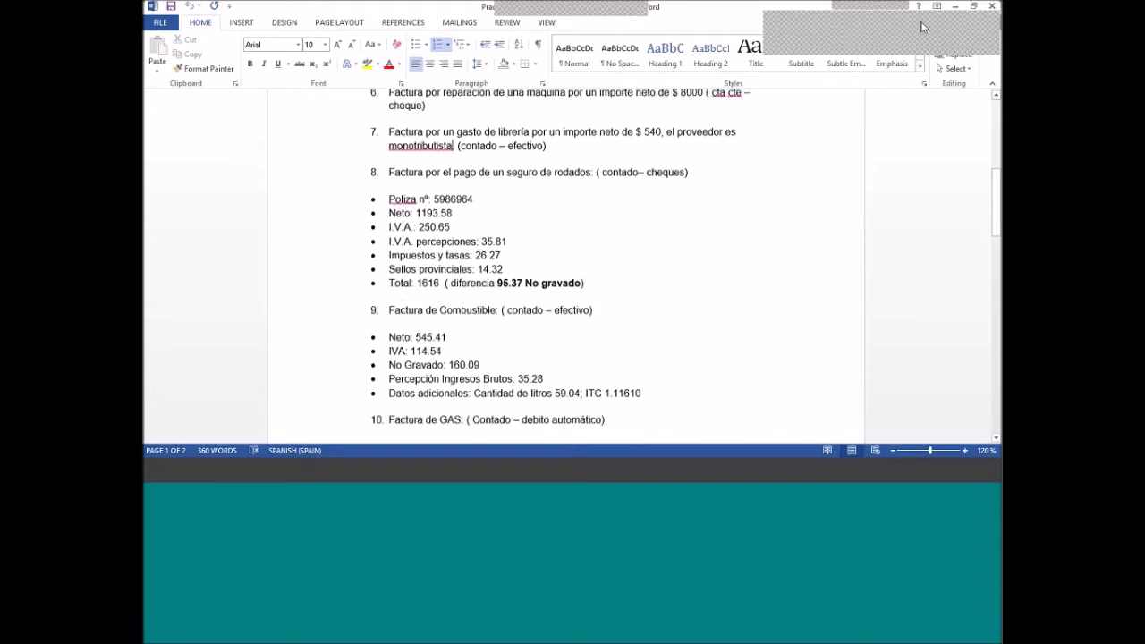
{"action": "key", "text": "alt+Tab"}
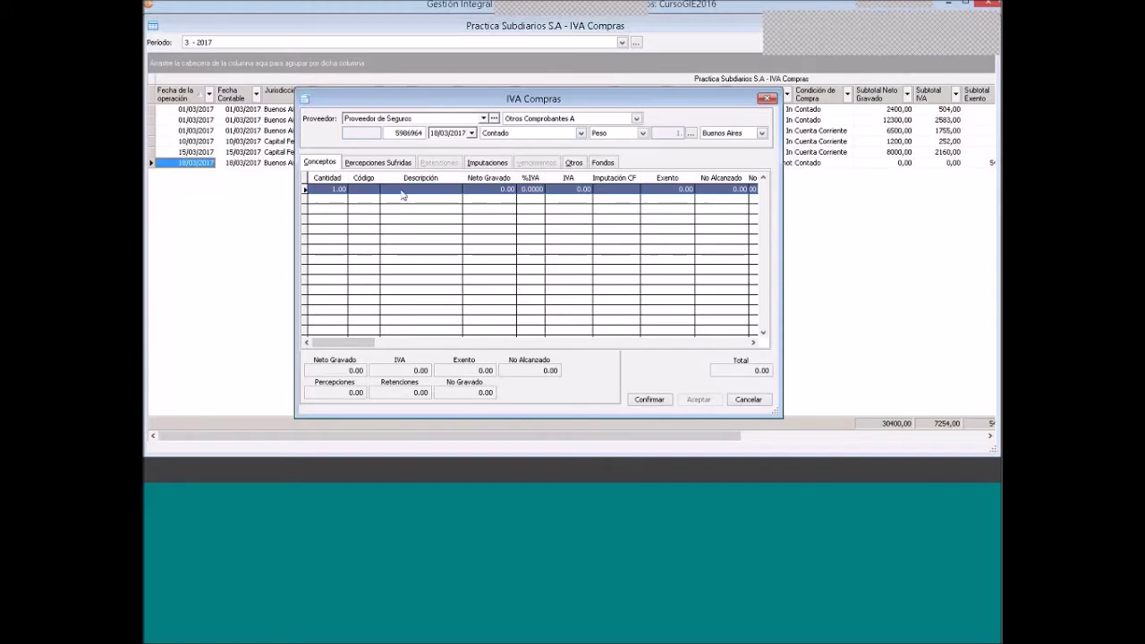
Start a new concept line in the insurance entry and choose Seguros generales as its concept
{"action": "right_click", "coordinate": [403, 195]}
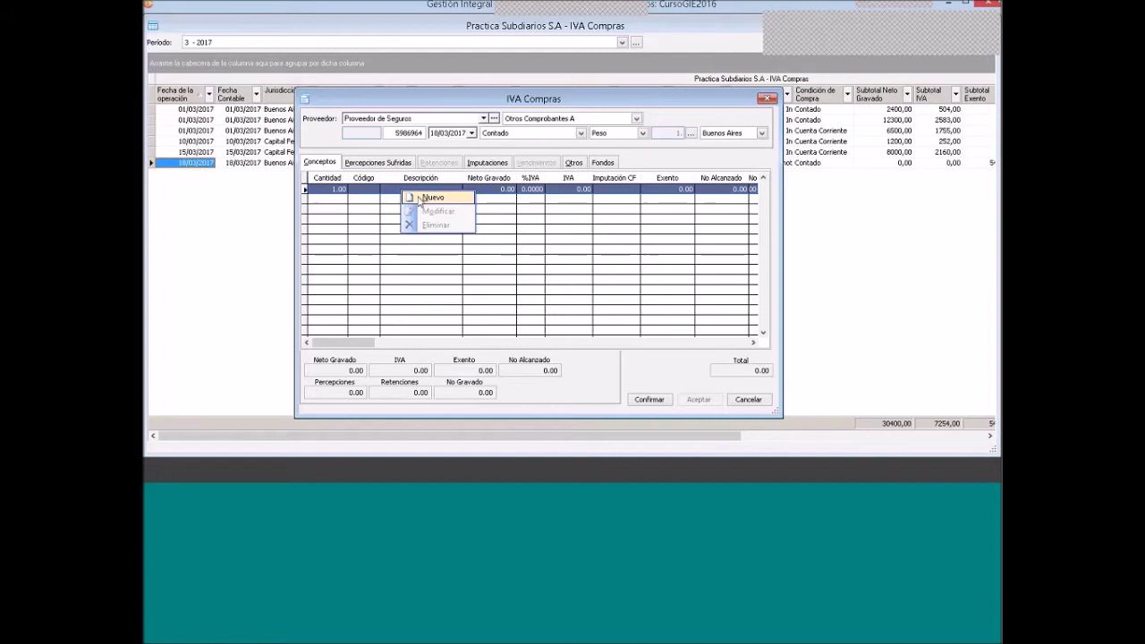
{"action": "left_click", "coordinate": [420, 197]}
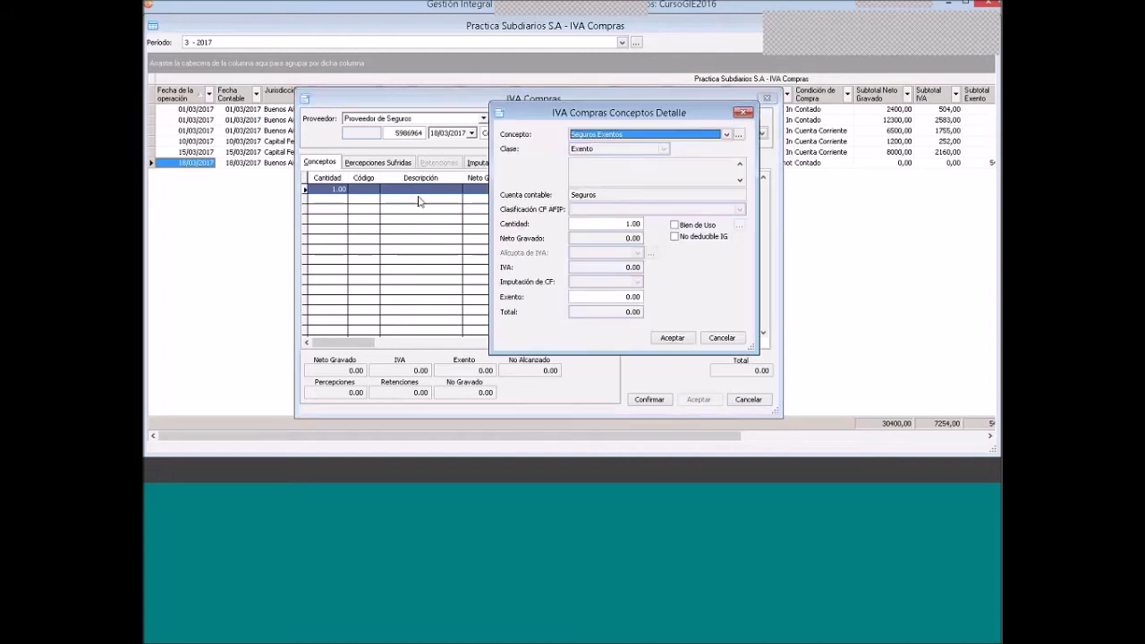
{"action": "left_click", "coordinate": [610, 135]}
{"action": "left_click", "coordinate": [606, 157]}
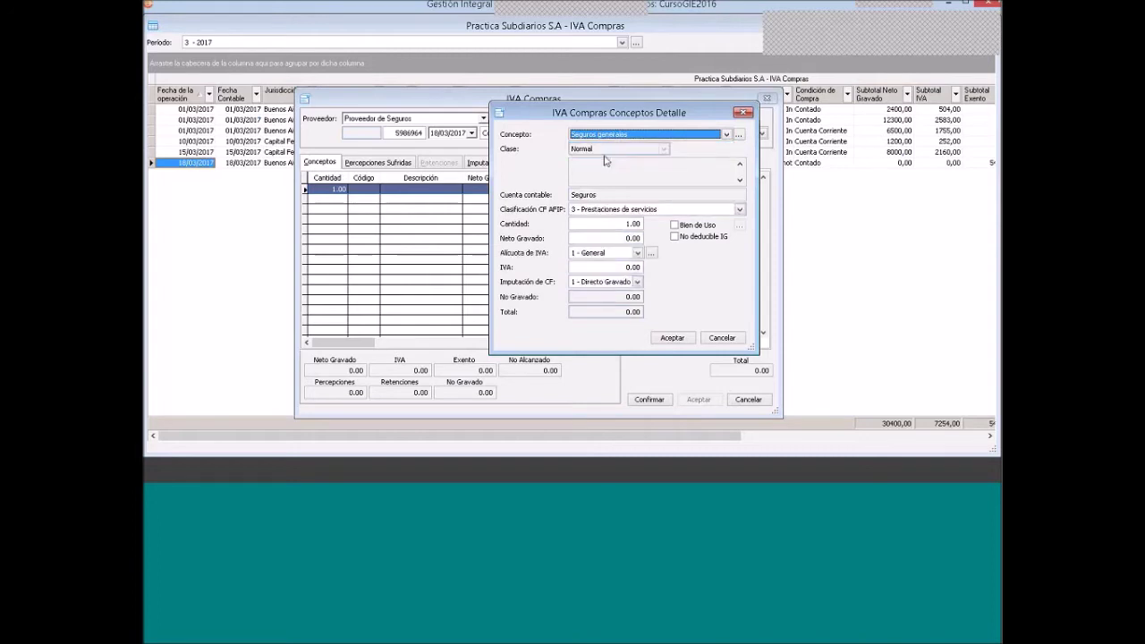
Set the concept's Neto Gravado to 1193.58, taking the net amount from item 8 of the Word practice document
{"action": "left_click", "coordinate": [597, 238]}
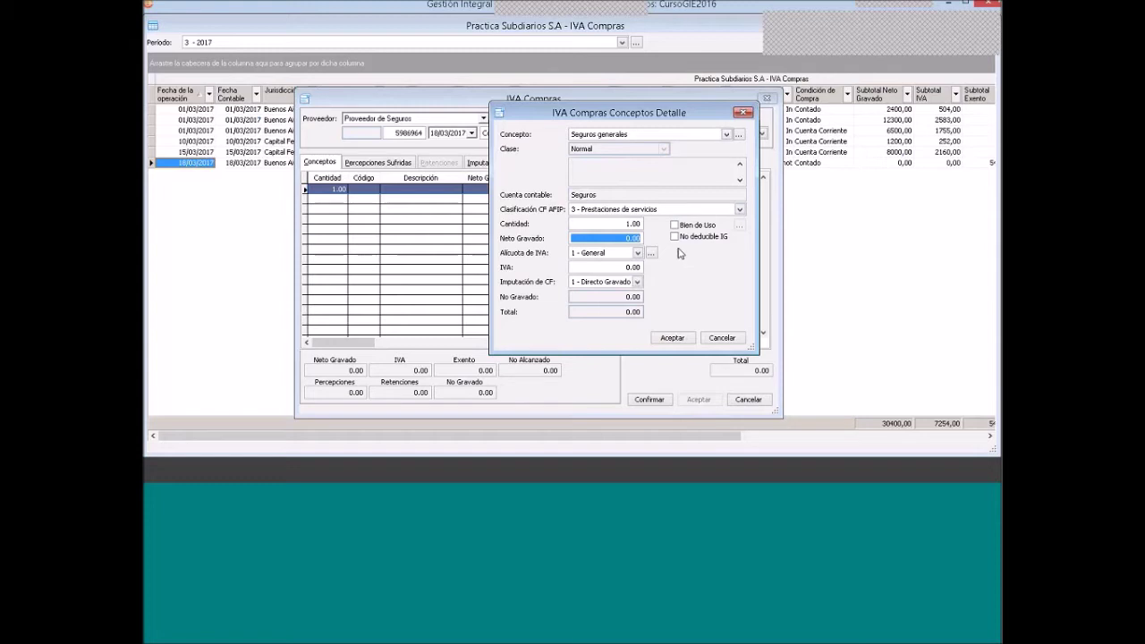
{"action": "left_click", "coordinate": [494, 409]}
{"action": "key", "text": "alt+Tab"}
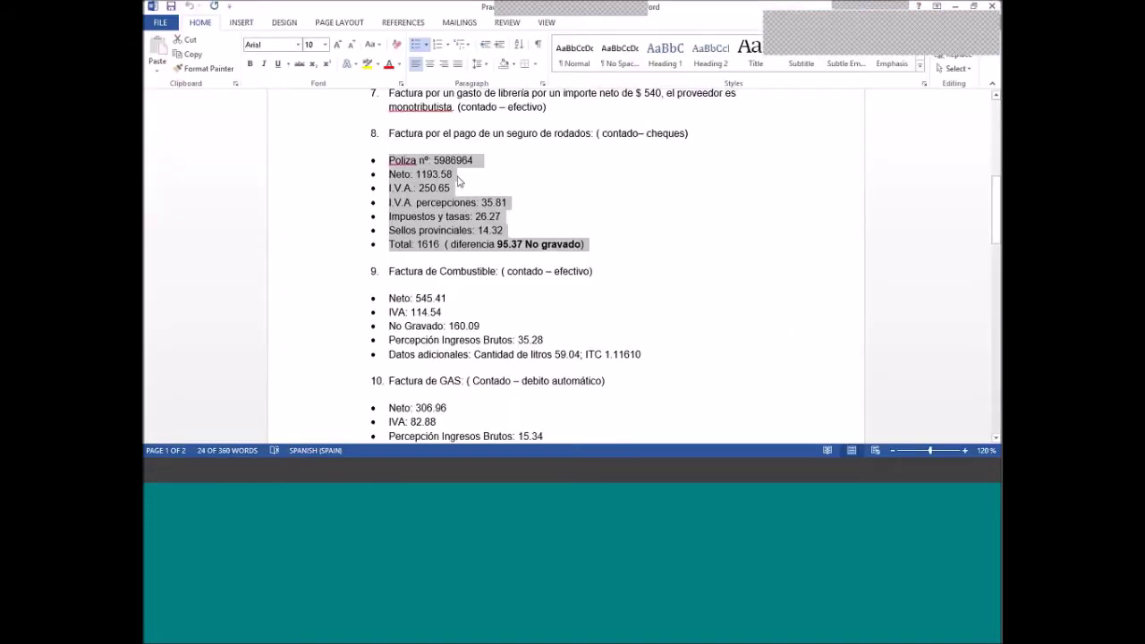
{"action": "left_click", "coordinate": [456, 175]}
{"action": "left_click_drag", "start_coordinate": [416, 174], "coordinate": [459, 173]}
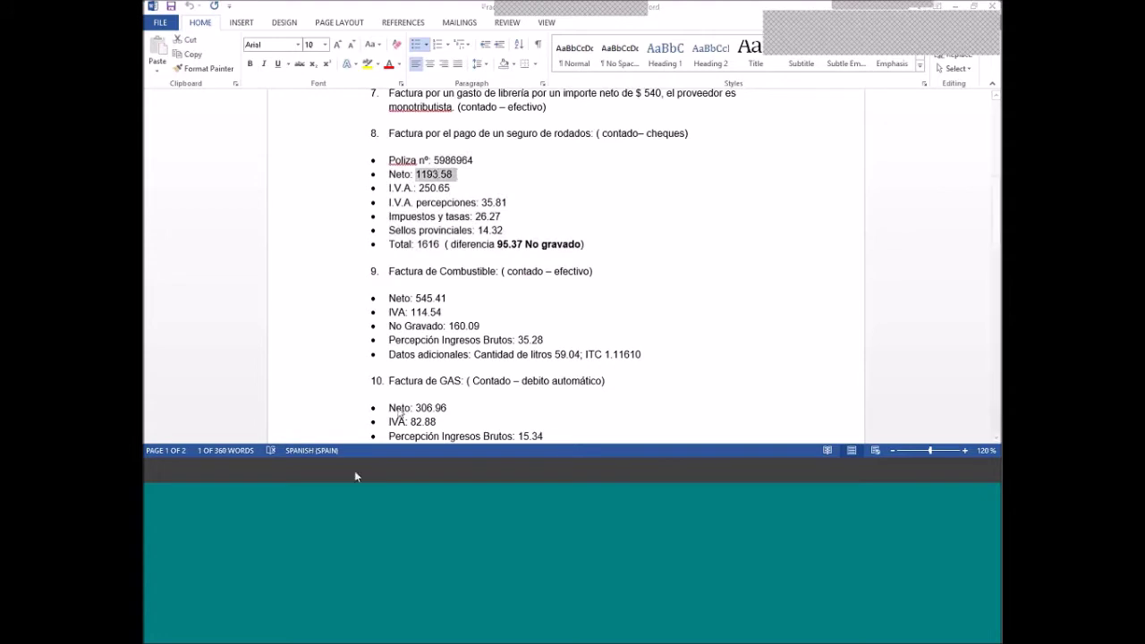
{"action": "key", "text": "alt+Tab"}
{"action": "type", "text": "1193."}
{"action": "left_click", "coordinate": [579, 266]}
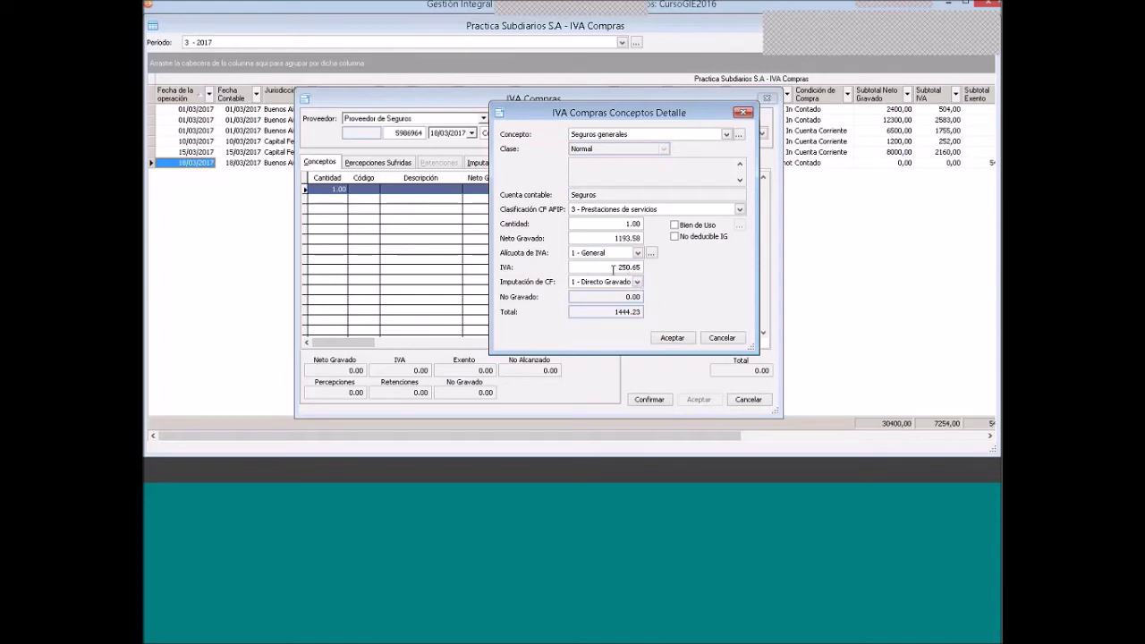
Compare the concept's IVA with item 8 of the Word document, return to IVA Compras and accept the concept
{"action": "left_click", "coordinate": [309, 472]}
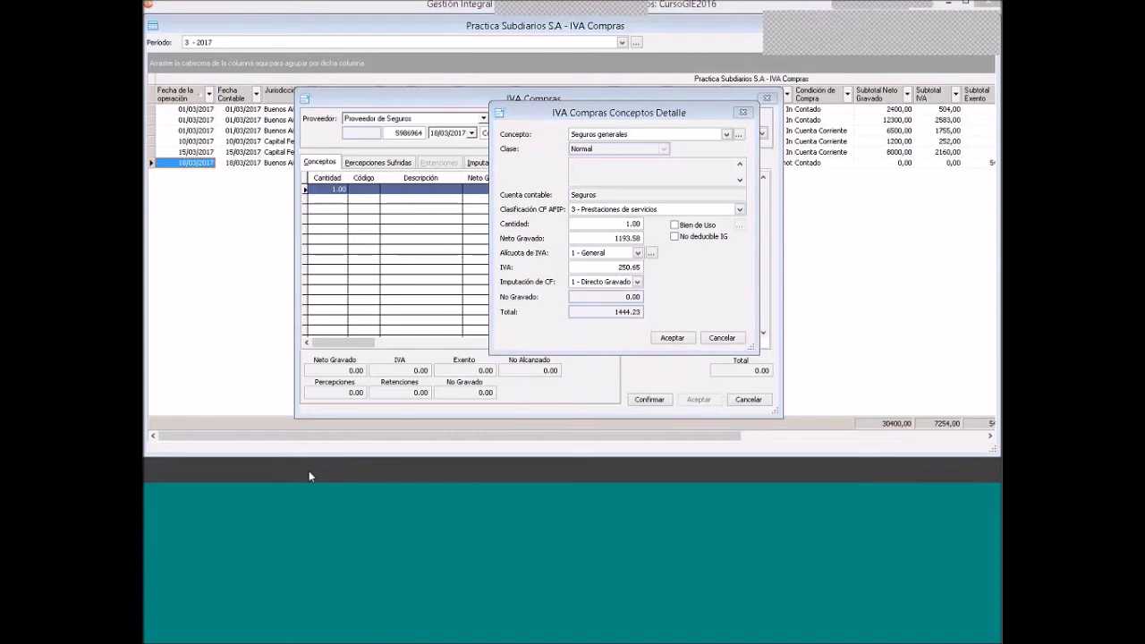
{"action": "key", "text": "alt+Tab"}
{"action": "left_click_drag", "start_coordinate": [453, 191], "coordinate": [387, 188]}
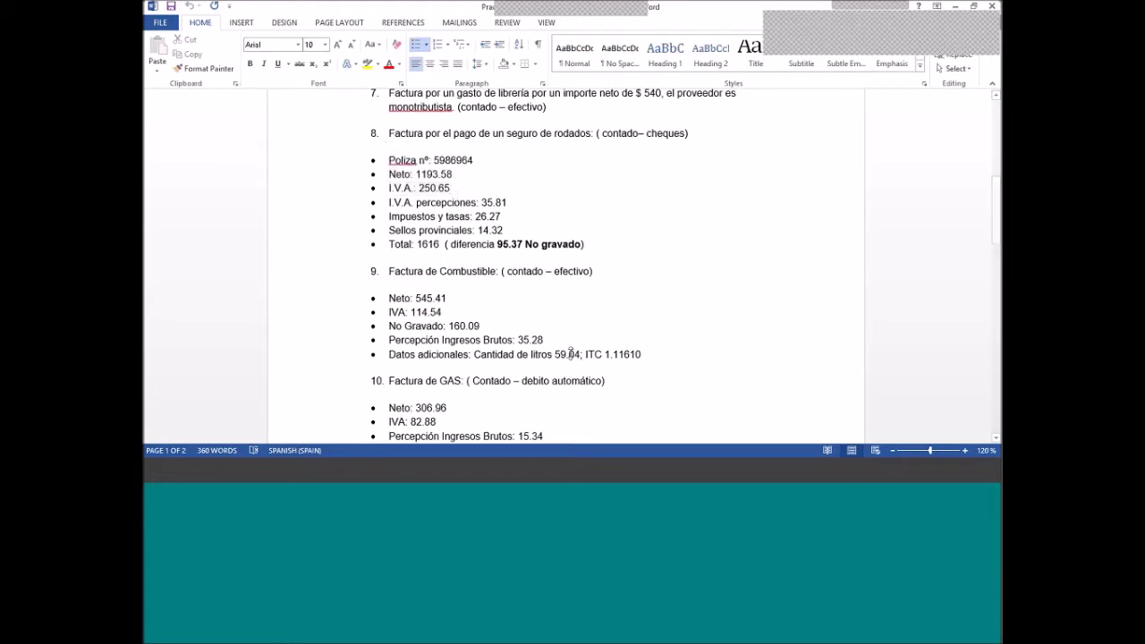
{"action": "key", "text": "alt+Tab"}
{"action": "key", "text": "Return"}
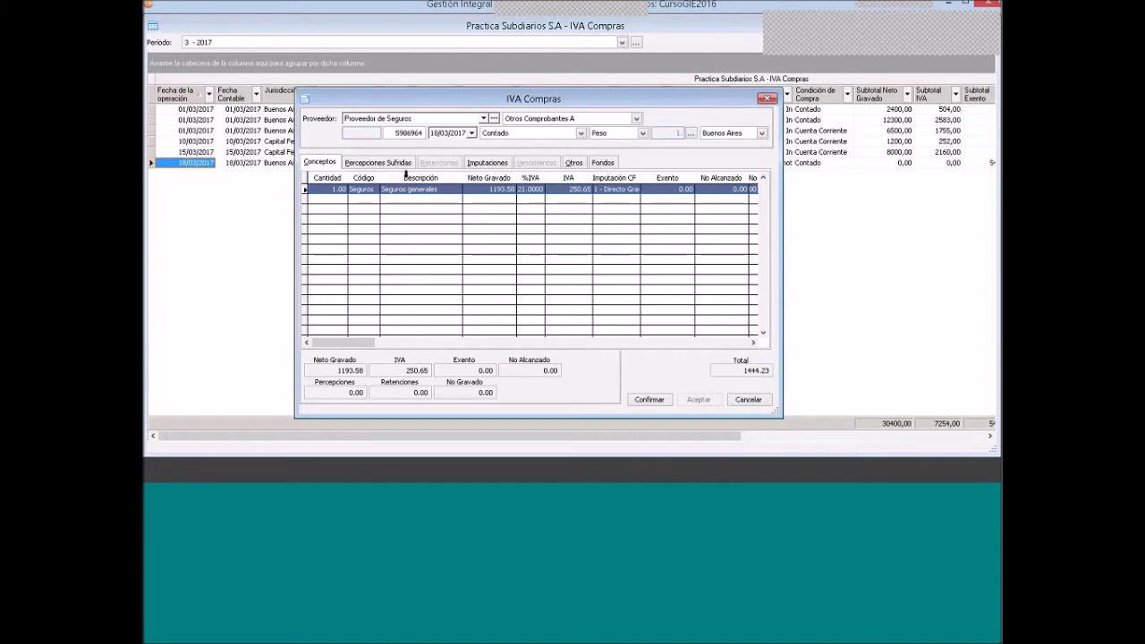
Show the entry's Percepciones Sufridas, check the I.V.A. percepciones amount under item 8 in Word, and return to IVA Compras
{"action": "left_click", "coordinate": [401, 161]}
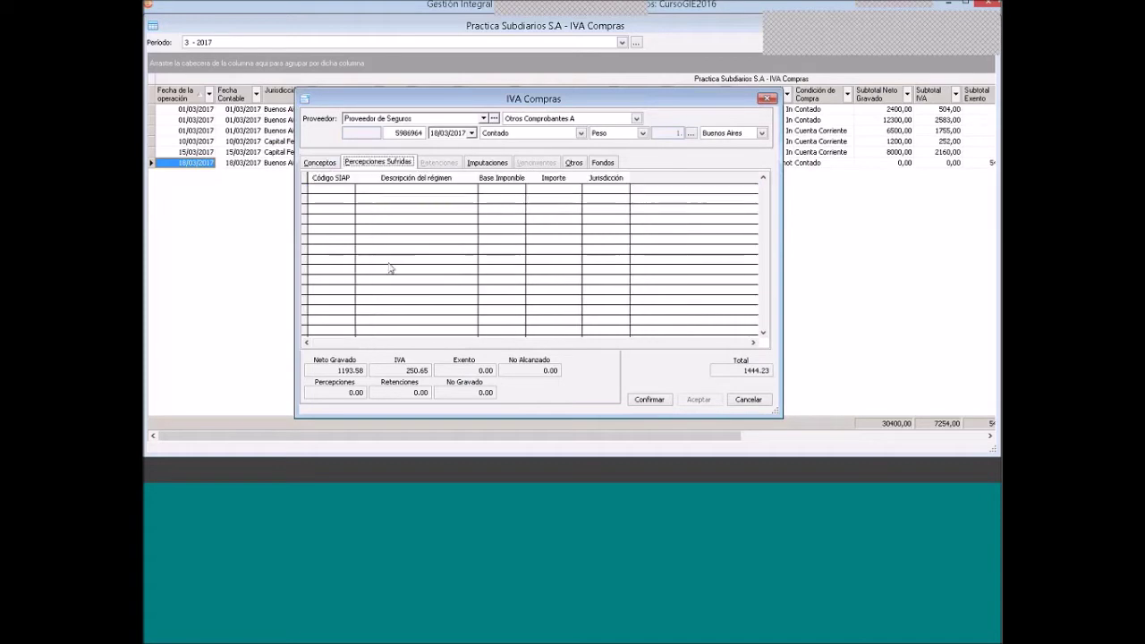
{"action": "left_click", "coordinate": [318, 465]}
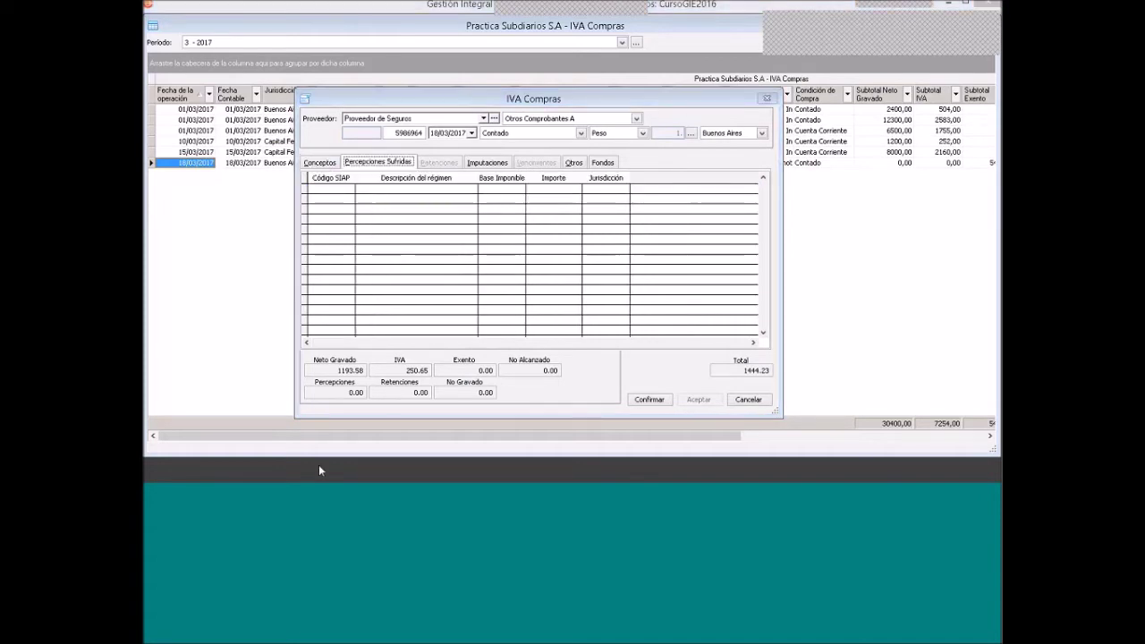
{"action": "left_click", "coordinate": [319, 464]}
{"action": "left_click_drag", "start_coordinate": [509, 202], "coordinate": [476, 204]}
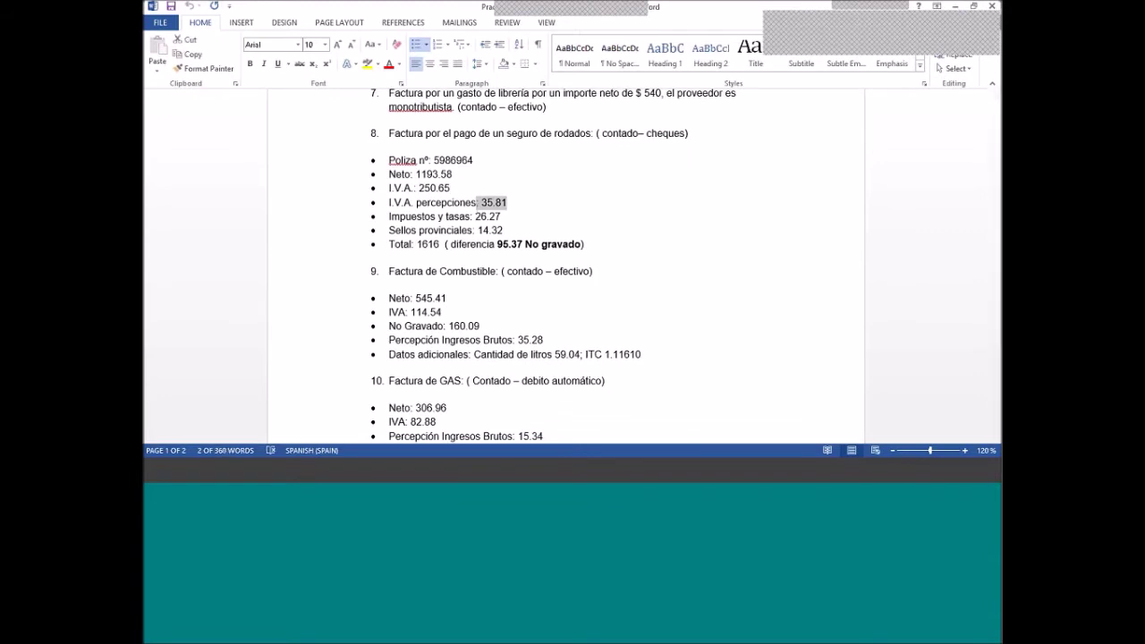
{"action": "key", "text": "alt+Tab"}
Add the perception 248 - Percepción de IVA (Vtas cosas muebles) for Buenos Aires with Base imponible 1193.58 and Importe 35.81
{"action": "double_click", "coordinate": [417, 232]}
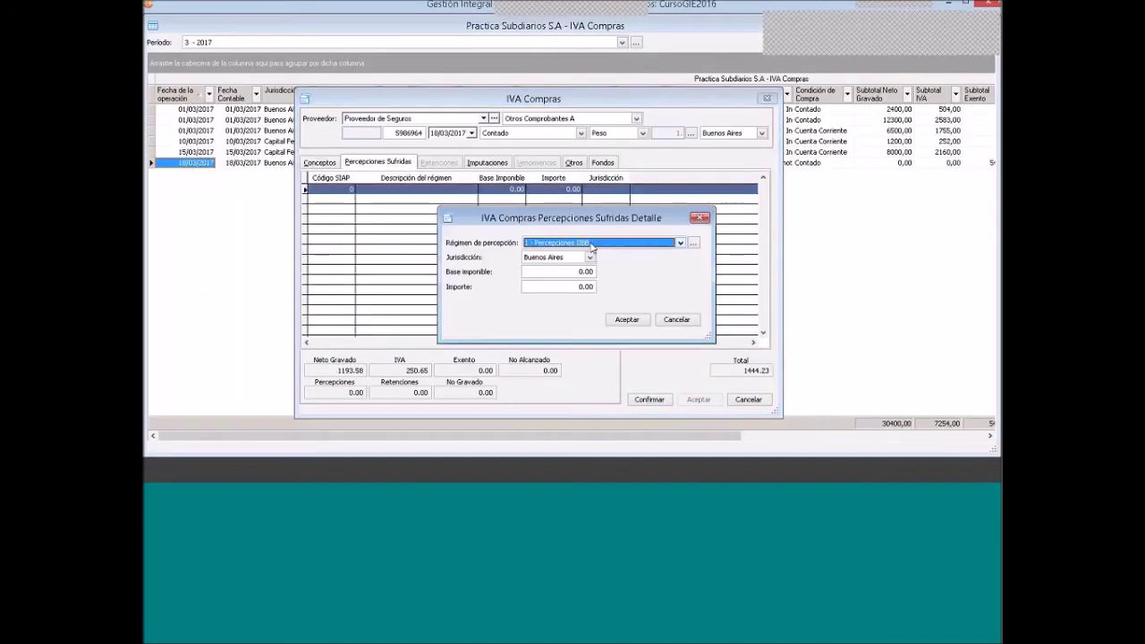
{"action": "left_click", "coordinate": [590, 244]}
{"action": "left_click", "coordinate": [589, 263]}
{"action": "left_click_drag", "start_coordinate": [552, 288], "coordinate": [596, 287]}
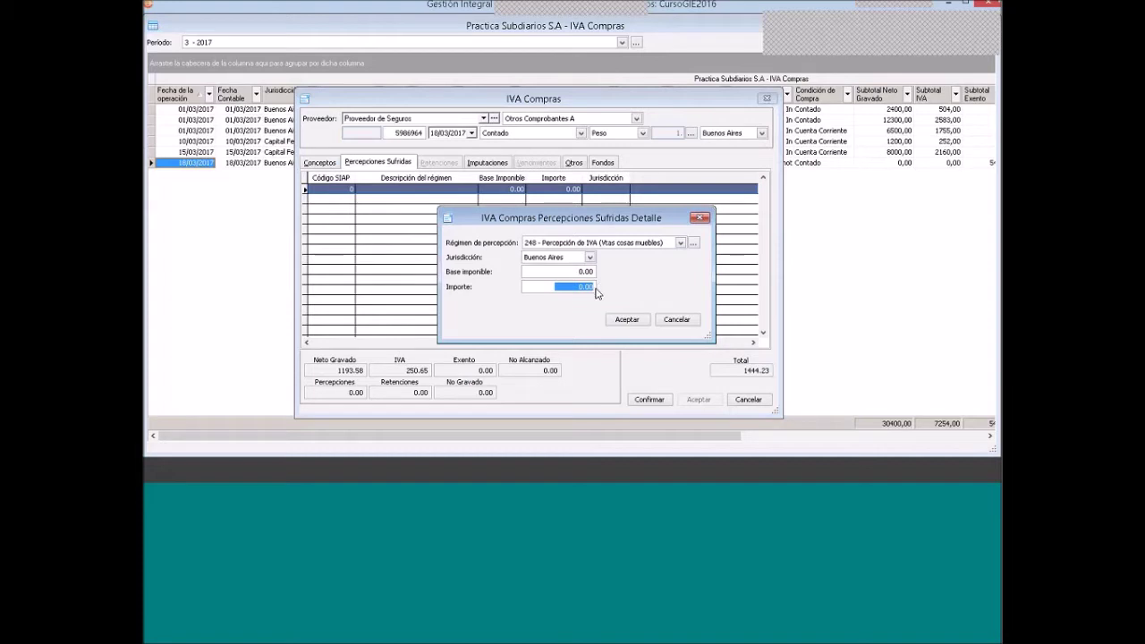
{"action": "type", "text": "35.01"}
{"action": "left_click", "coordinate": [555, 273]}
{"action": "type", "text": "11"}
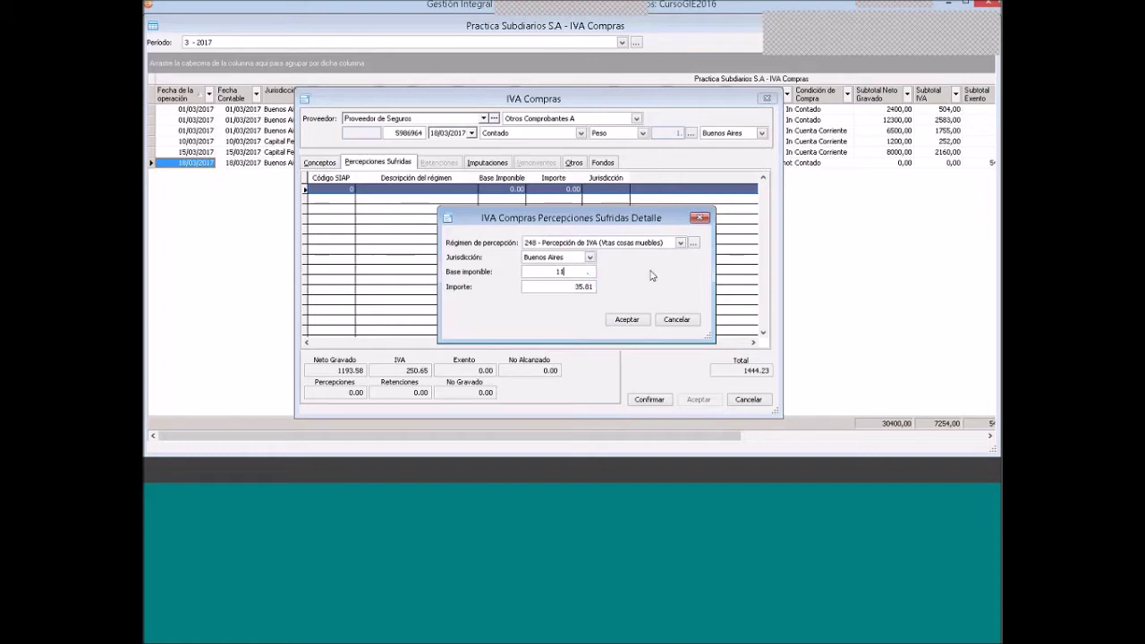
{"action": "type", "text": "93.58"}
{"action": "left_click", "coordinate": [640, 322]}
Examine the impuestos y tasas, sellos provinciales, total and No gravado difference of item 8 in Word, and return to the entry's concepts
{"action": "left_click", "coordinate": [320, 162]}
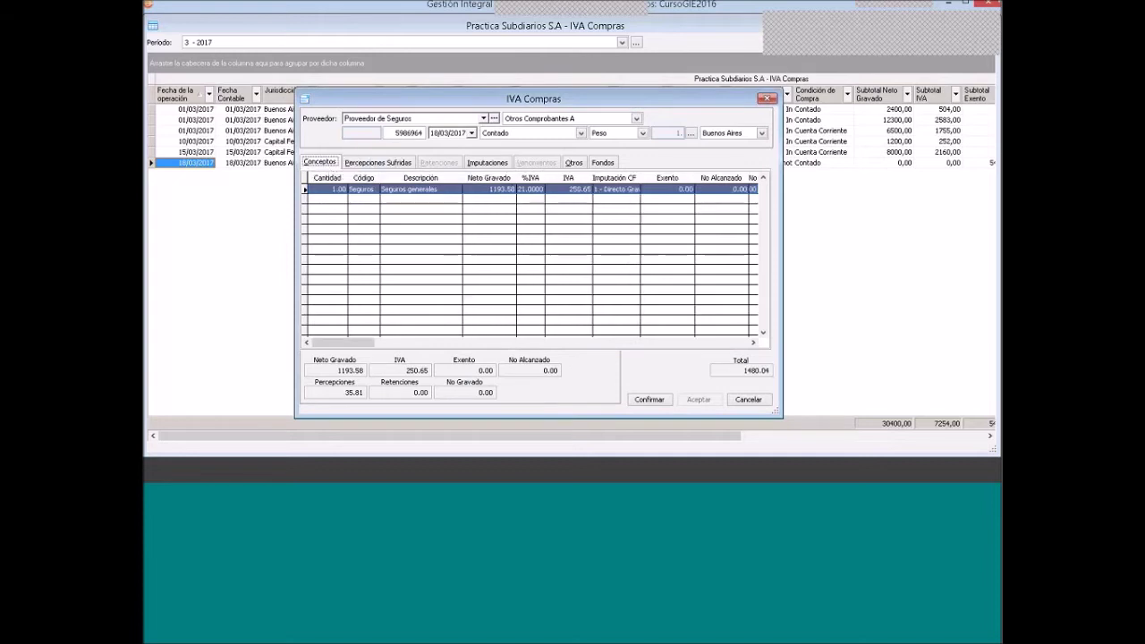
{"action": "key", "text": "alt+Tab"}
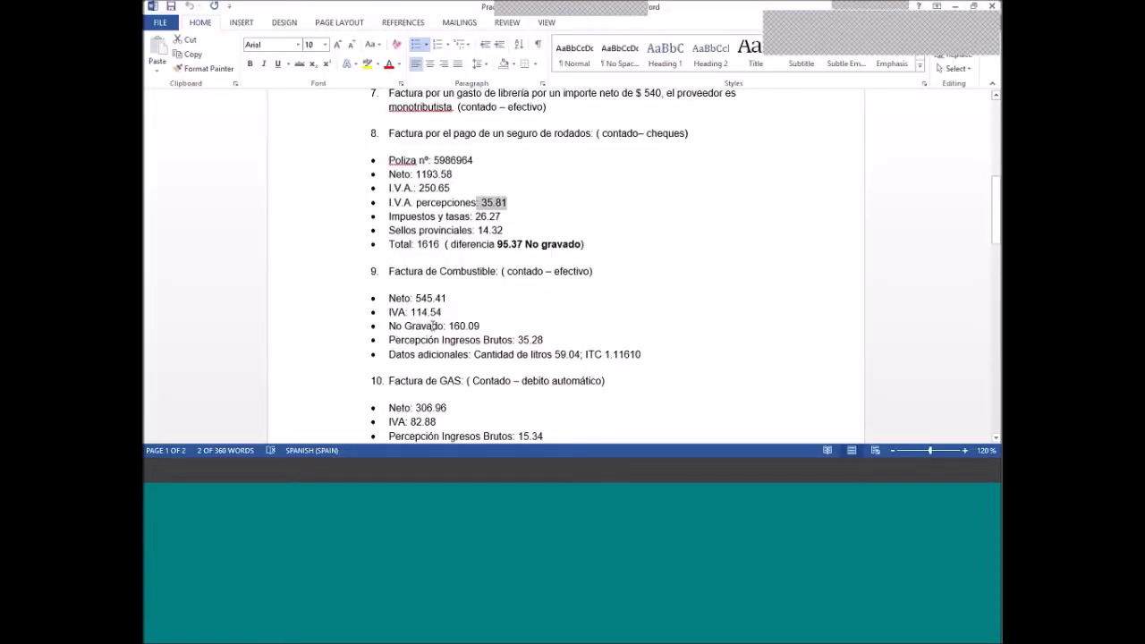
{"action": "left_click_drag", "start_coordinate": [388, 216], "coordinate": [504, 221]}
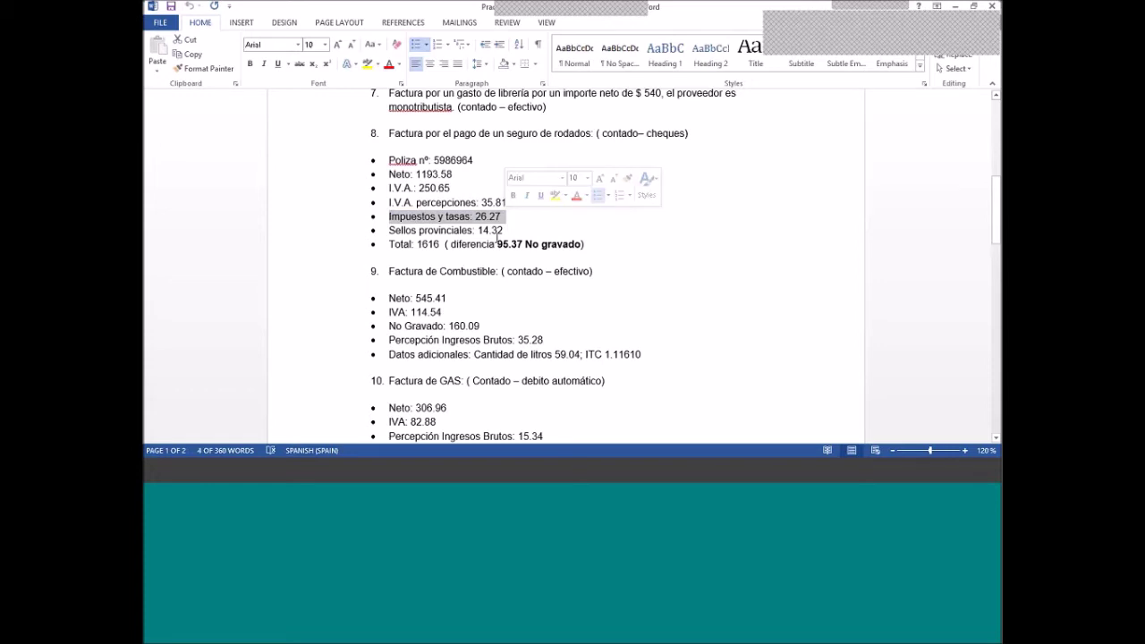
{"action": "left_click_drag", "start_coordinate": [390, 231], "coordinate": [506, 231]}
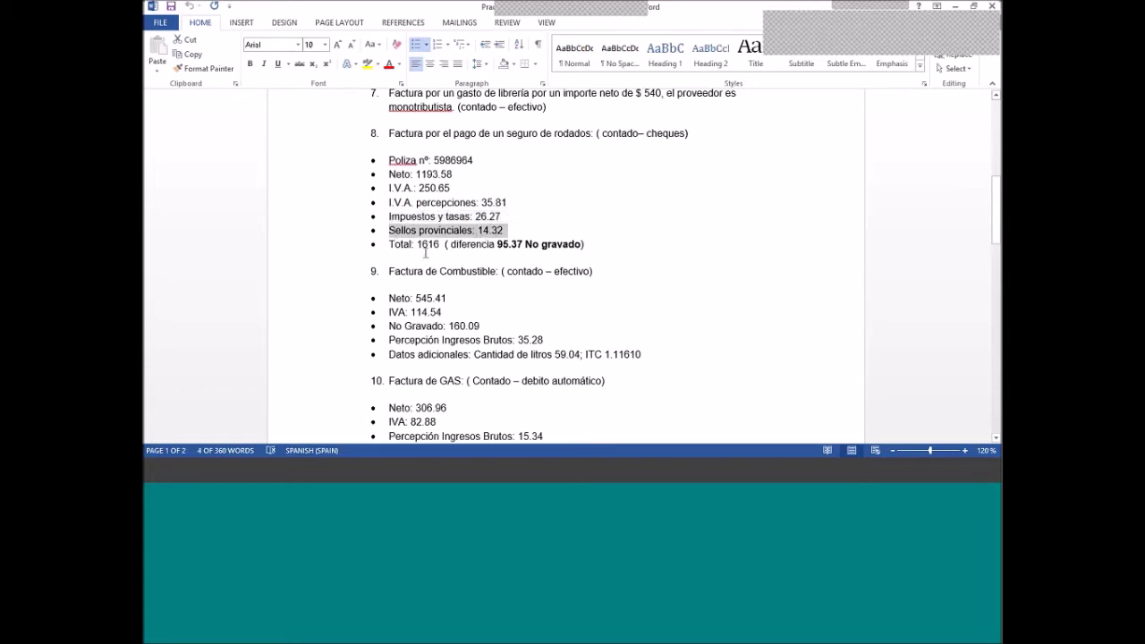
{"action": "mouse_move", "coordinate": [417, 244]}
{"action": "left_mouse_down"}
{"action": "mouse_move", "coordinate": [390, 245]}
{"action": "mouse_move", "coordinate": [427, 252]}
{"action": "left_mouse_up"}
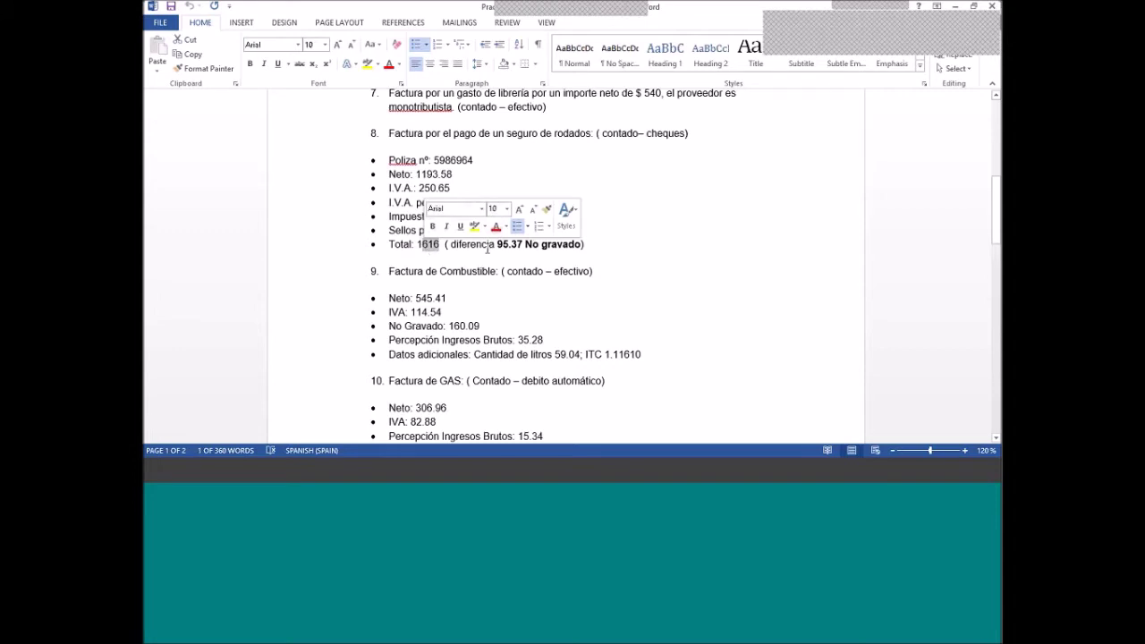
{"action": "left_click", "coordinate": [497, 244]}
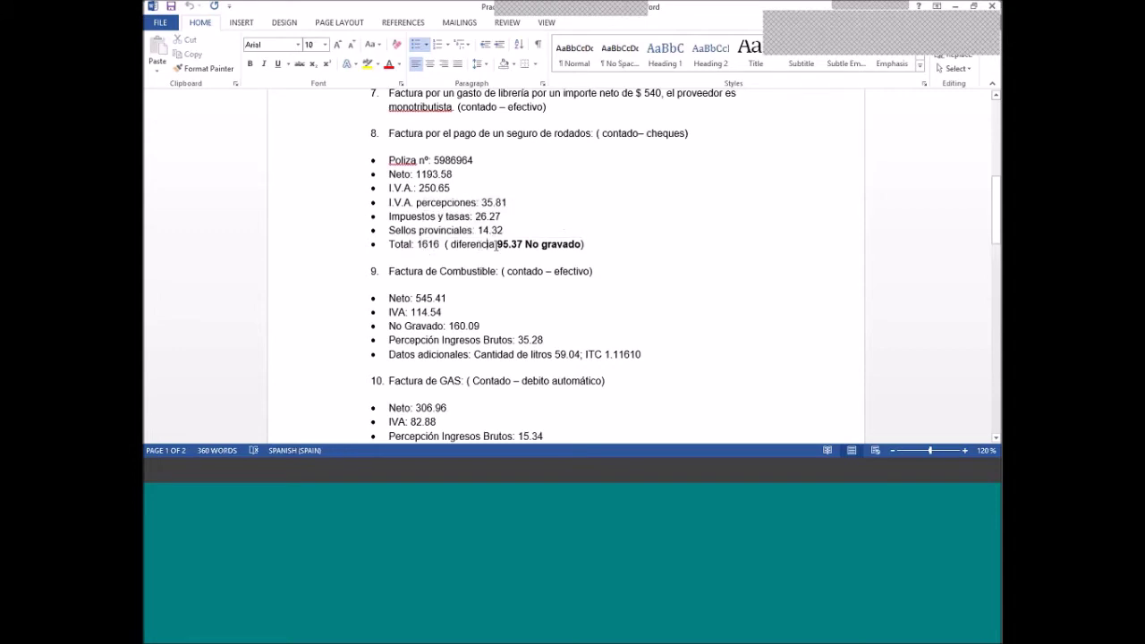
{"action": "double_click", "coordinate": [496, 244]}
{"action": "left_click_drag", "start_coordinate": [515, 245], "coordinate": [574, 246]}
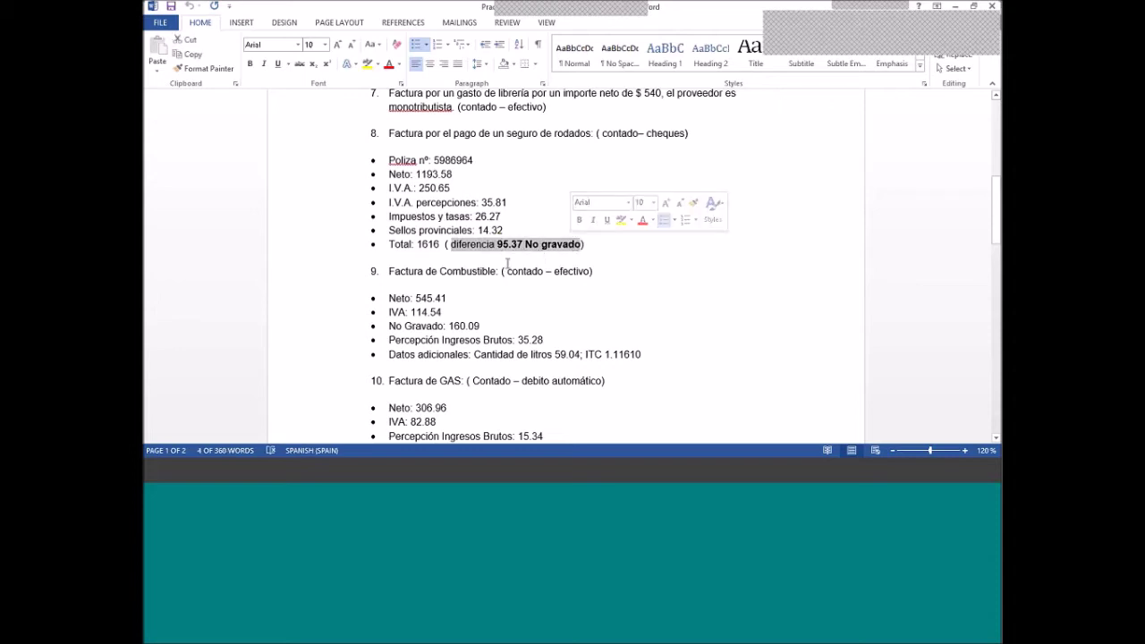
{"action": "left_click", "coordinate": [483, 230]}
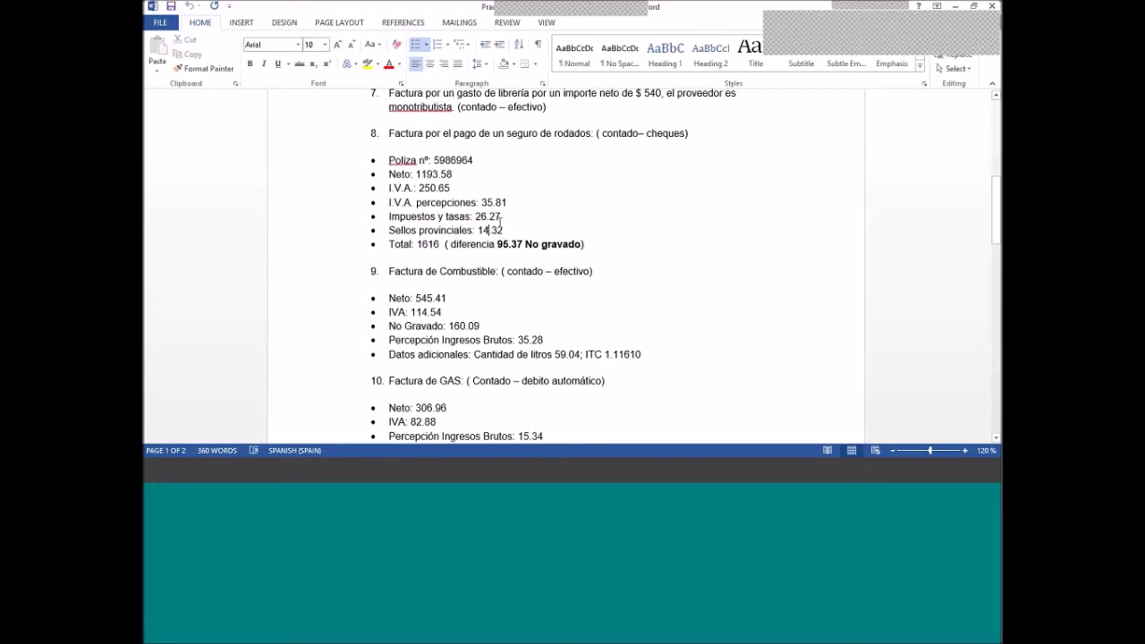
{"action": "left_click_drag", "start_coordinate": [500, 217], "coordinate": [477, 231]}
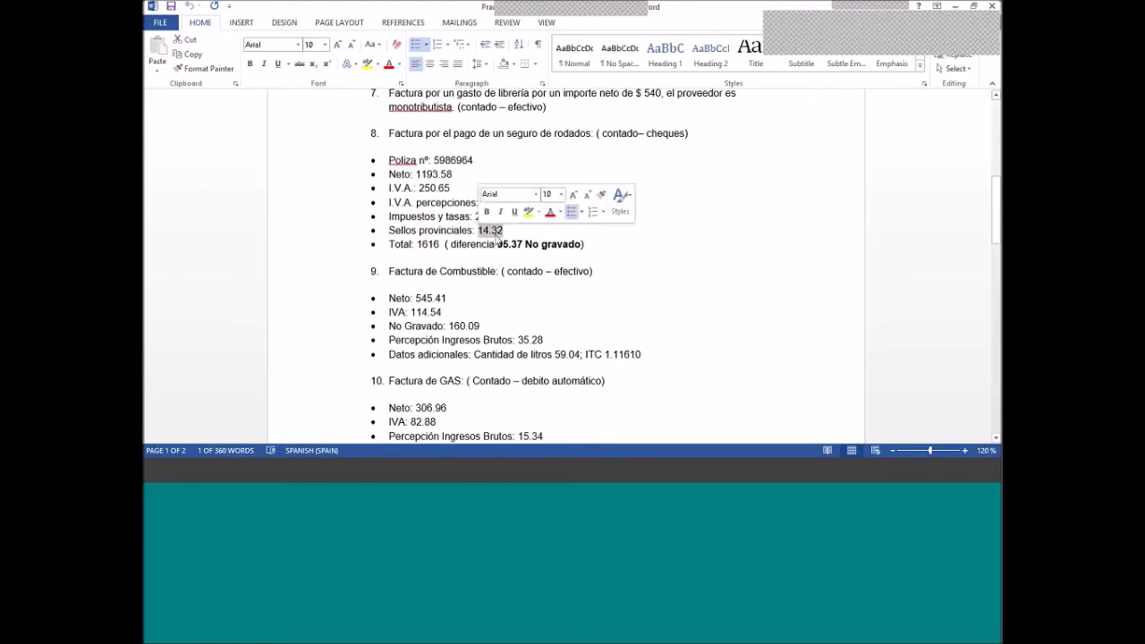
{"action": "left_click", "coordinate": [501, 224]}
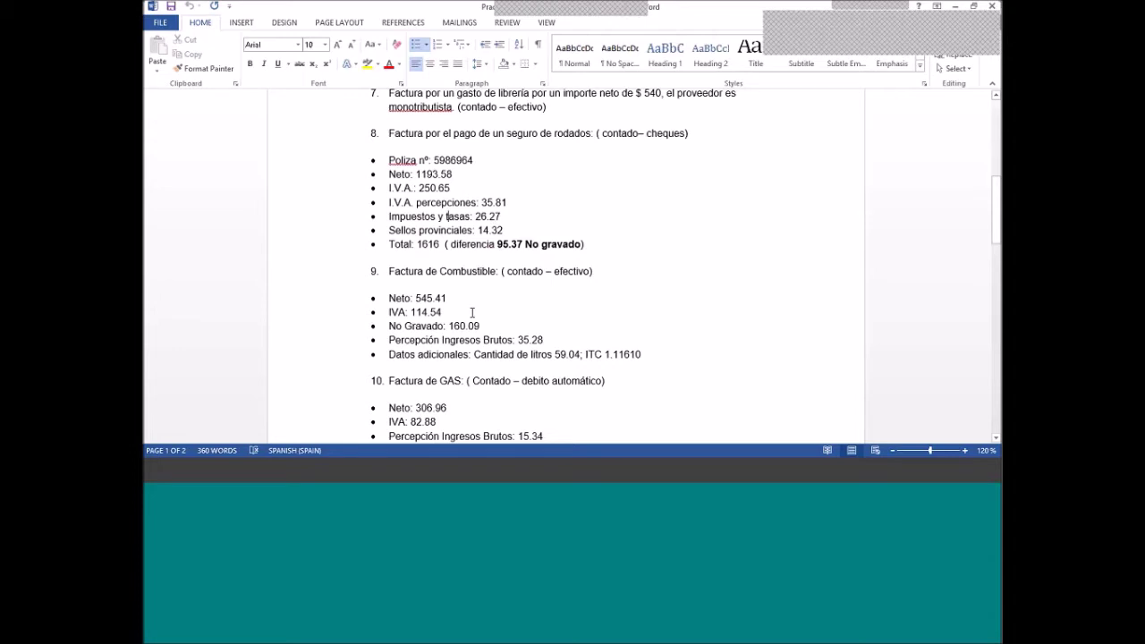
{"action": "left_click", "coordinate": [345, 470]}
Add a Seguros Exentos concept line to the insurance entry and enter an Exento amount of 40.59
{"action": "right_click", "coordinate": [418, 237]}
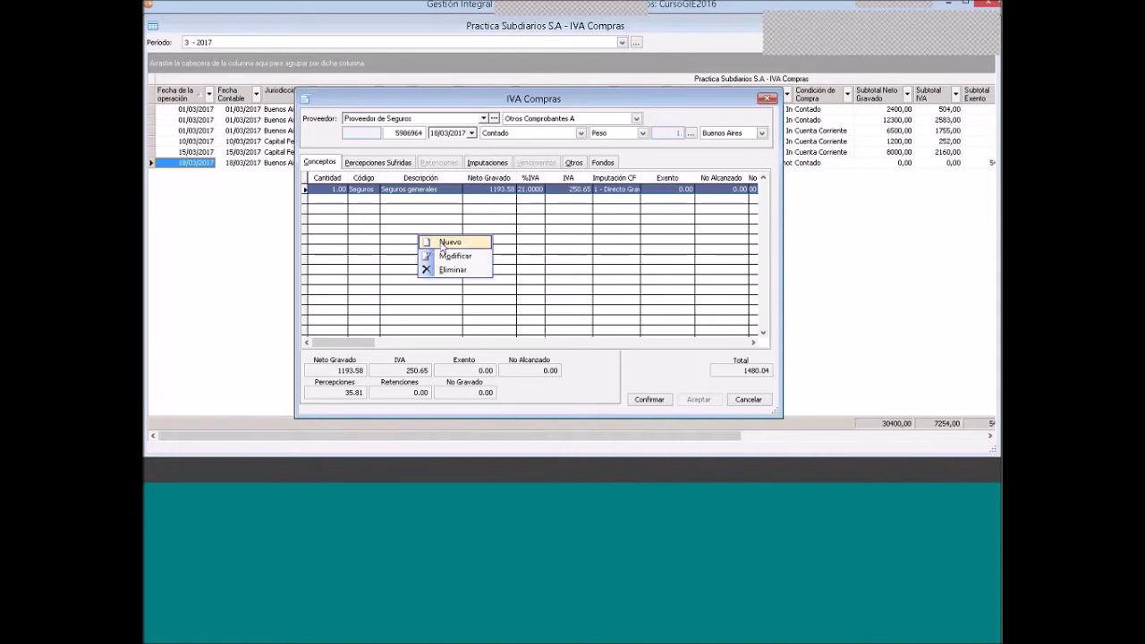
{"action": "left_click", "coordinate": [442, 244]}
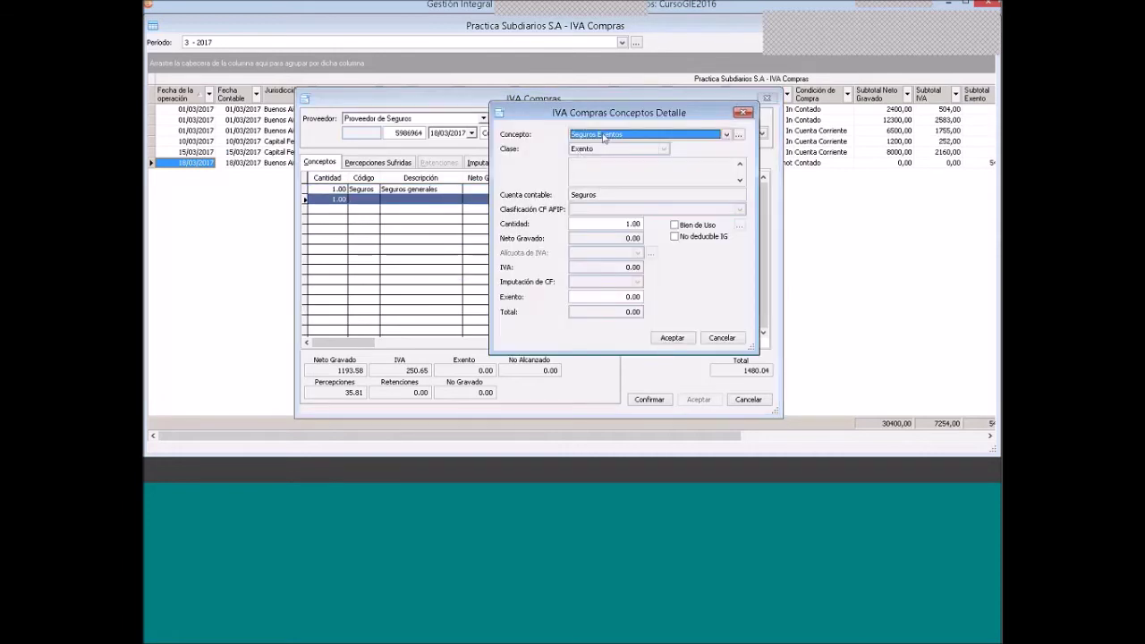
{"action": "left_click", "coordinate": [637, 296]}
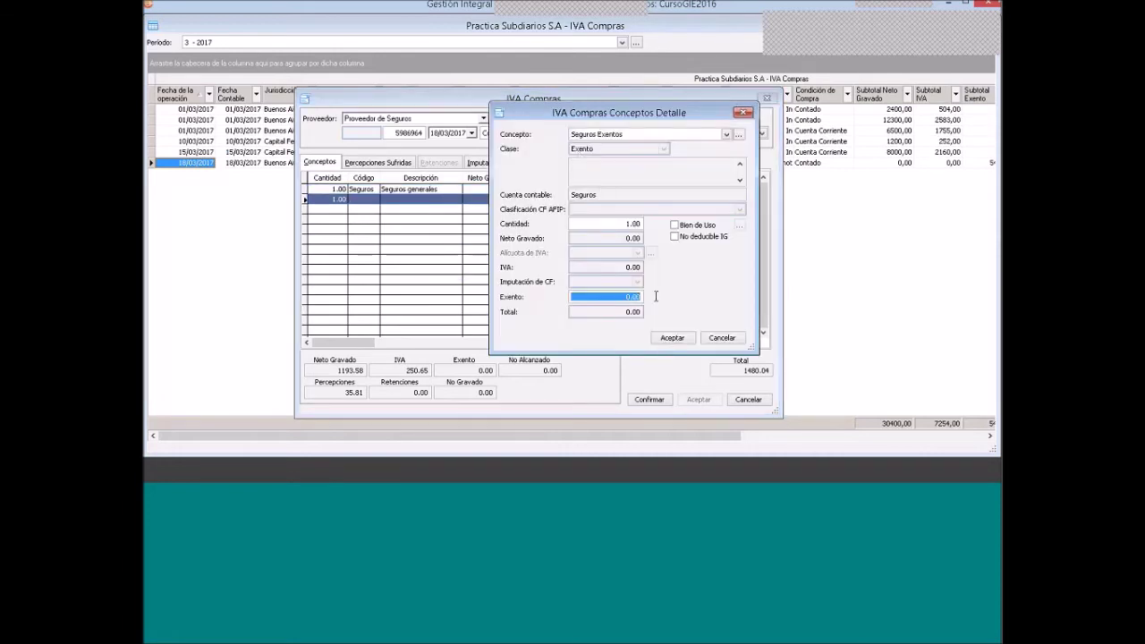
{"action": "type", "text": "40.00"}
{"action": "type", "text": "59"}
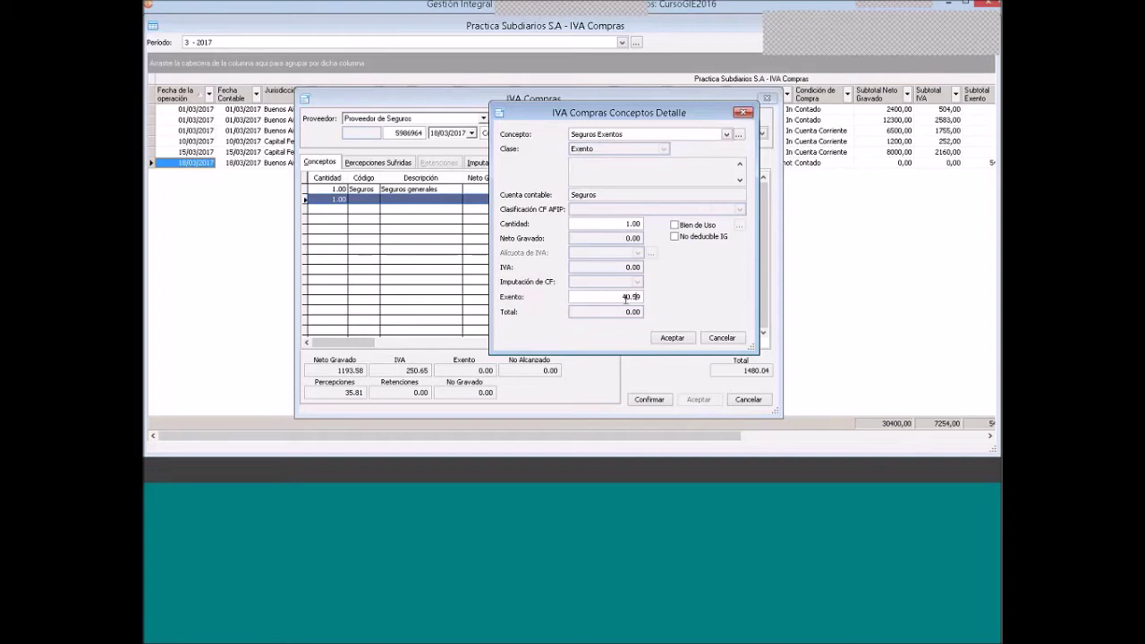
Recheck item 8 in the Word document, set the Seguros Exentos concept's Exento amount to 135.96 and accept the line
{"action": "double_click", "coordinate": [625, 299]}
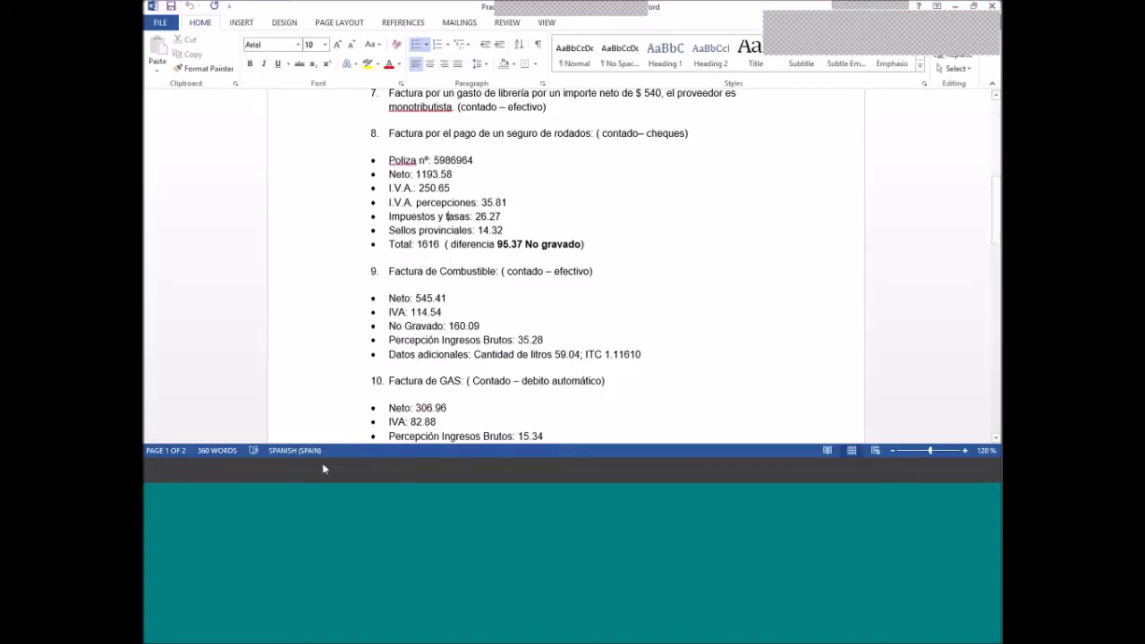
{"action": "mouse_move", "coordinate": [313, 474]}
{"action": "key", "text": "alt+Tab"}
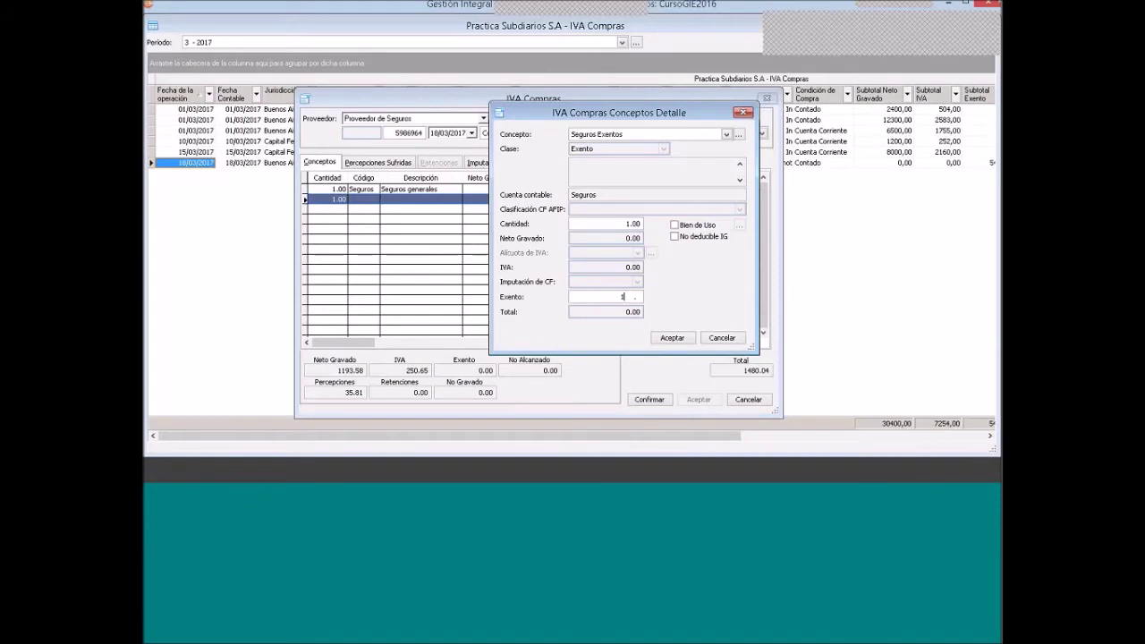
{"action": "type", "text": "135.96"}
{"action": "left_click", "coordinate": [673, 339]}
Review the perception, the concept lines and the total of the insurance entry
{"action": "left_click", "coordinate": [358, 165]}
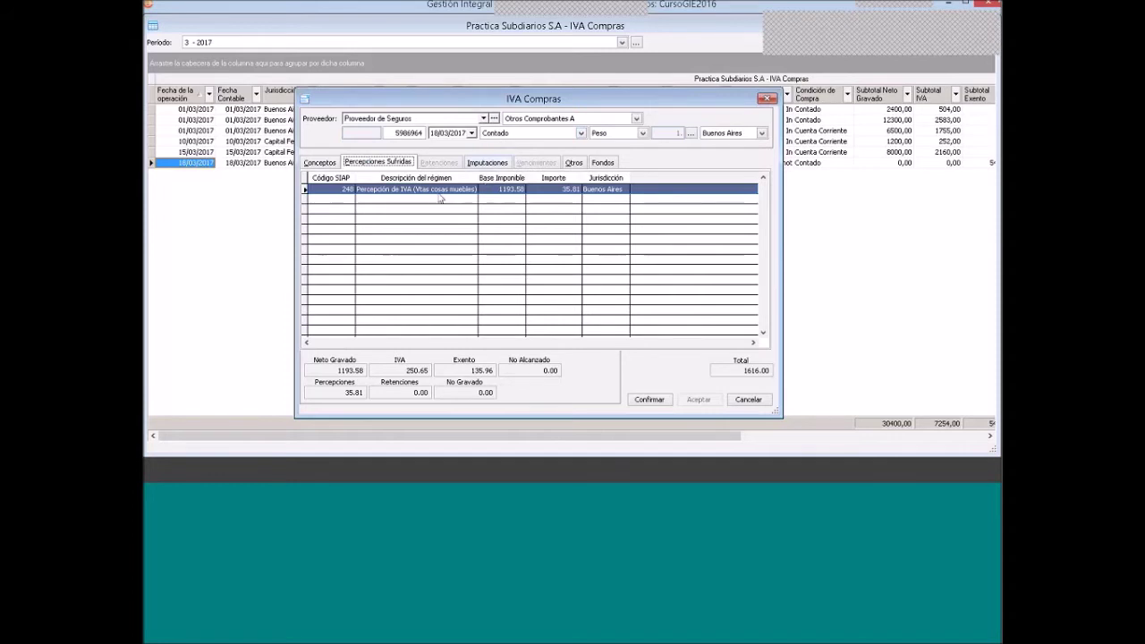
{"action": "left_click", "coordinate": [320, 163]}
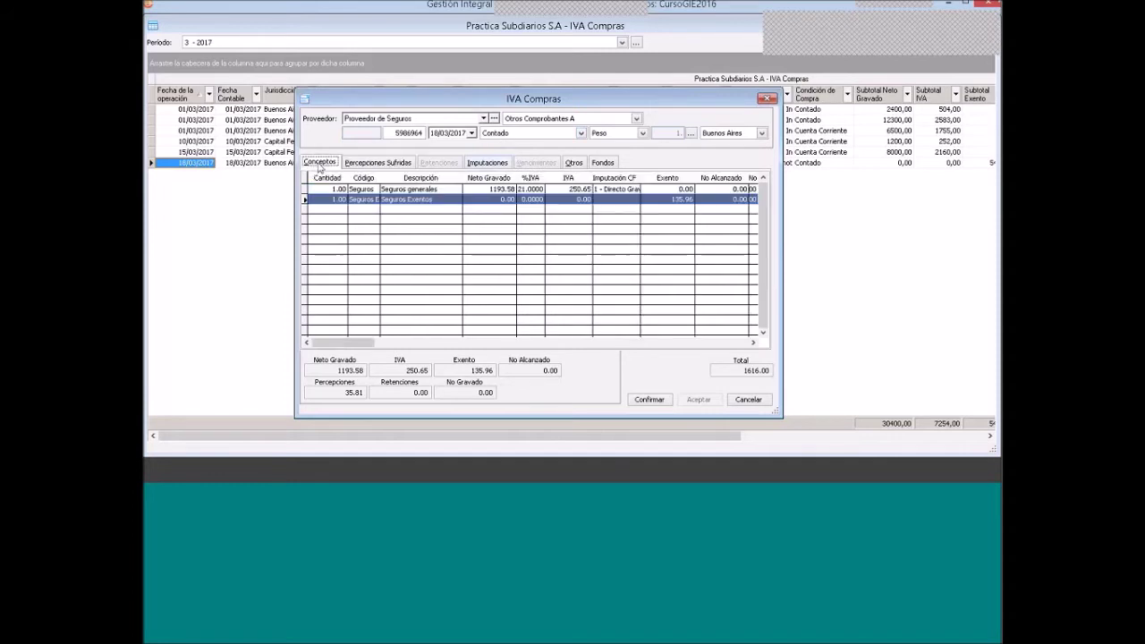
{"action": "key", "text": "Tab"}
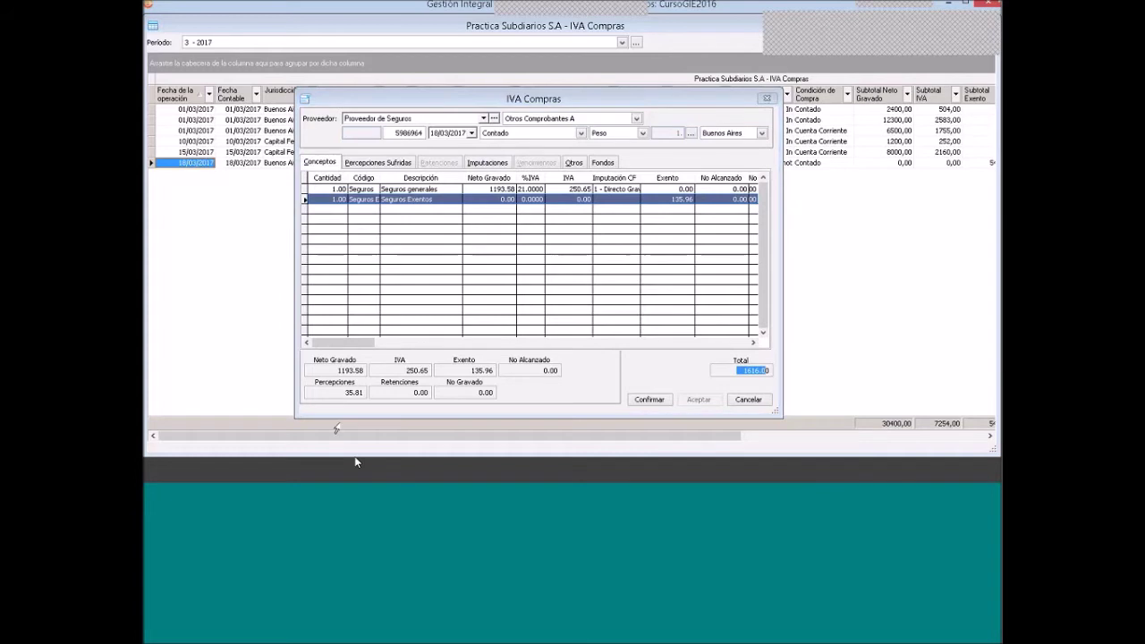
Check the total of item 8 in the Word practice document and return to the insurance entry
{"action": "left_click", "coordinate": [357, 463]}
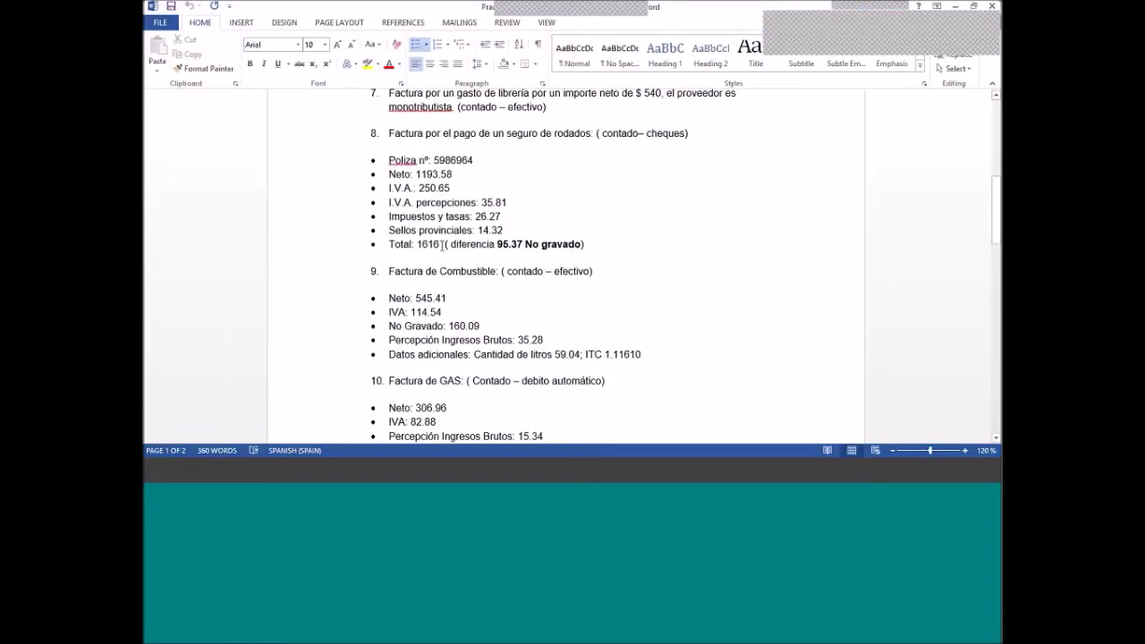
{"action": "left_click_drag", "start_coordinate": [440, 246], "coordinate": [414, 245]}
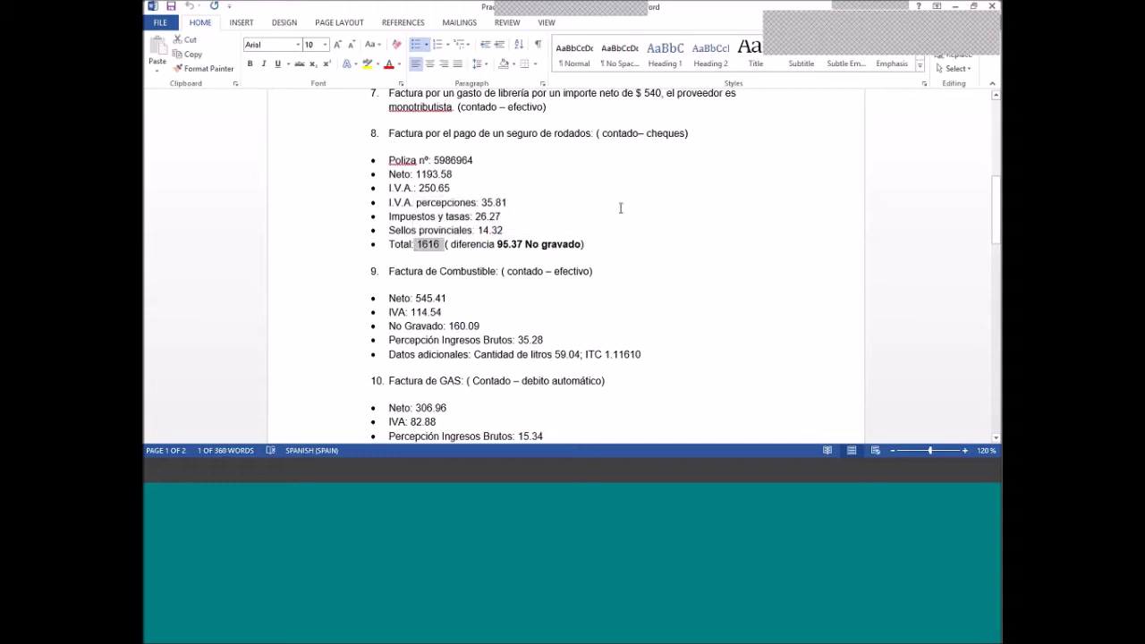
{"action": "key", "text": "alt+Tab"}
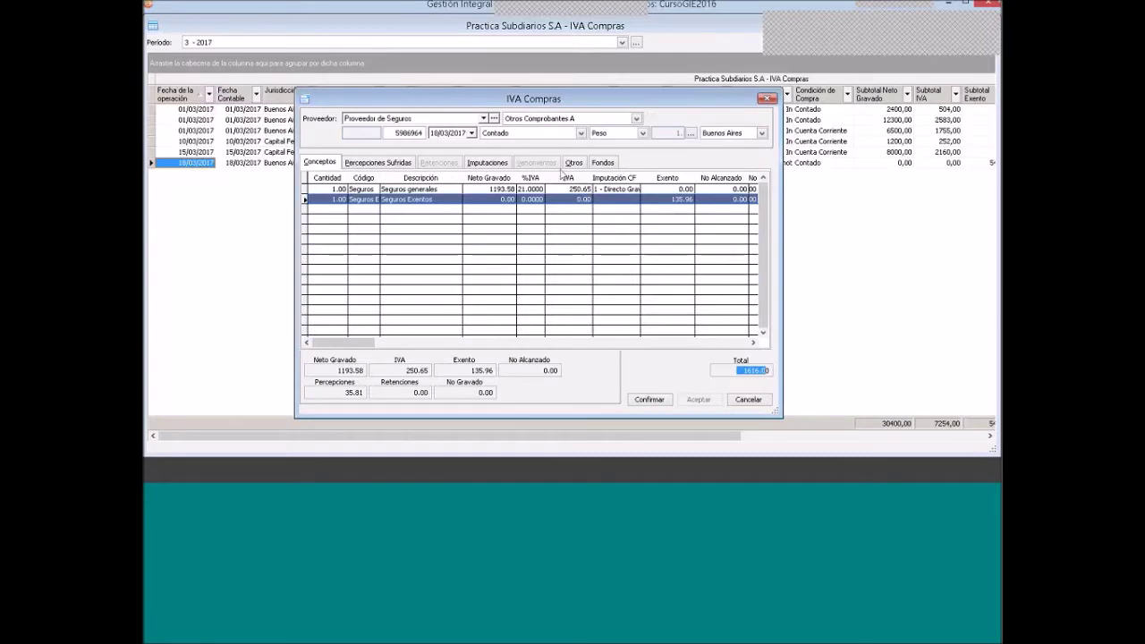
Switch the insurance entry's purchase condition to Cuenta Corriente and back to Contado
{"action": "left_click", "coordinate": [535, 132]}
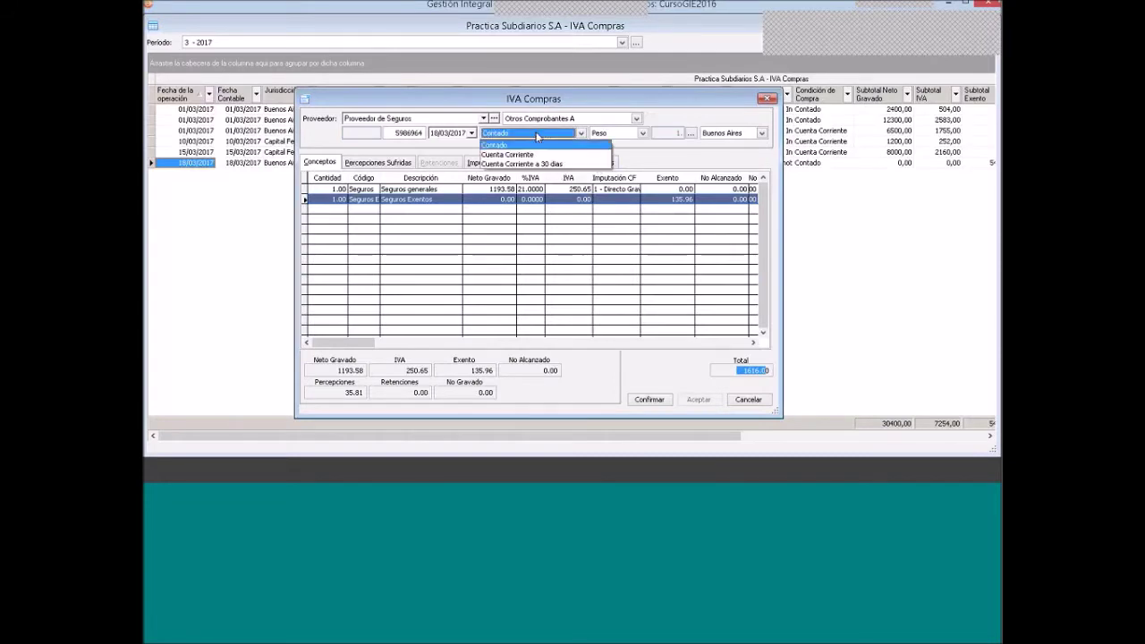
{"action": "left_click", "coordinate": [532, 154]}
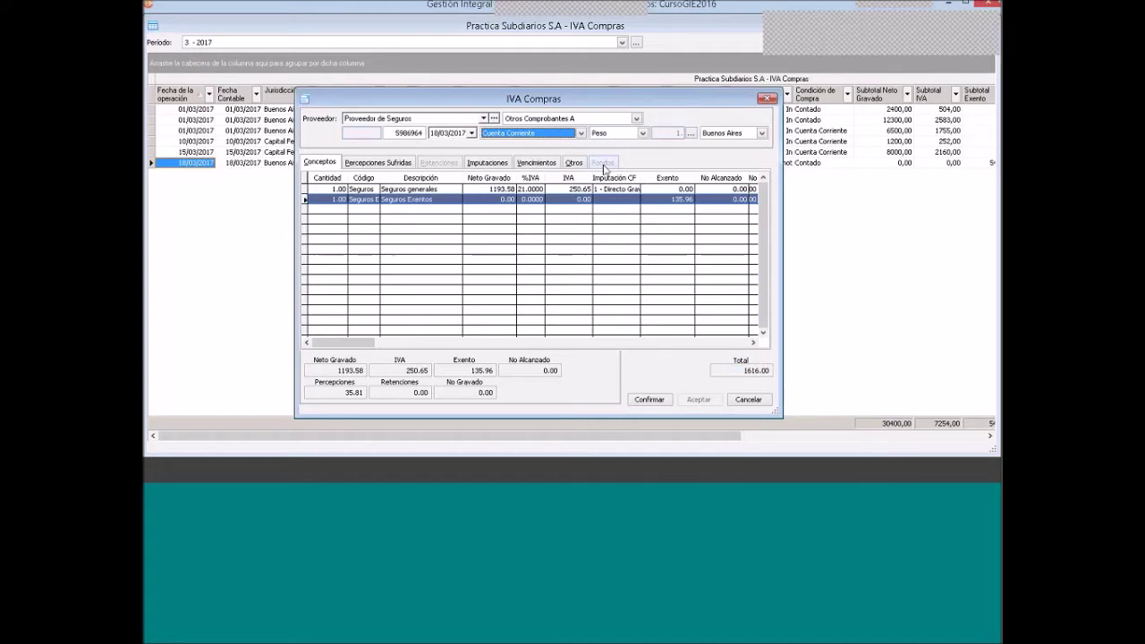
{"action": "left_click", "coordinate": [530, 133]}
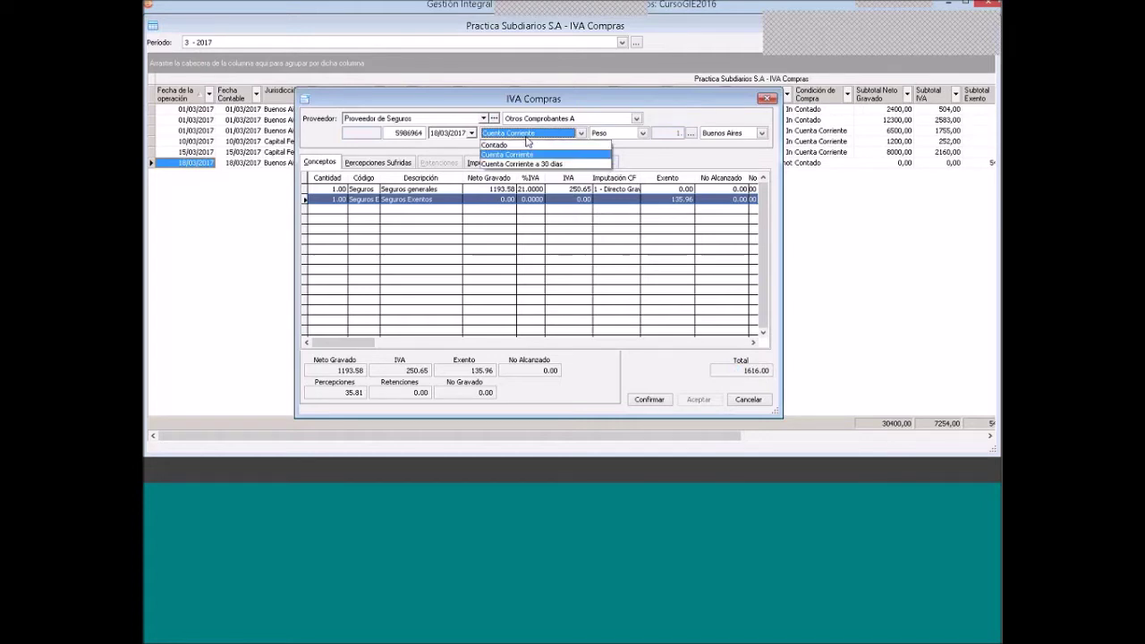
{"action": "left_click", "coordinate": [514, 145]}
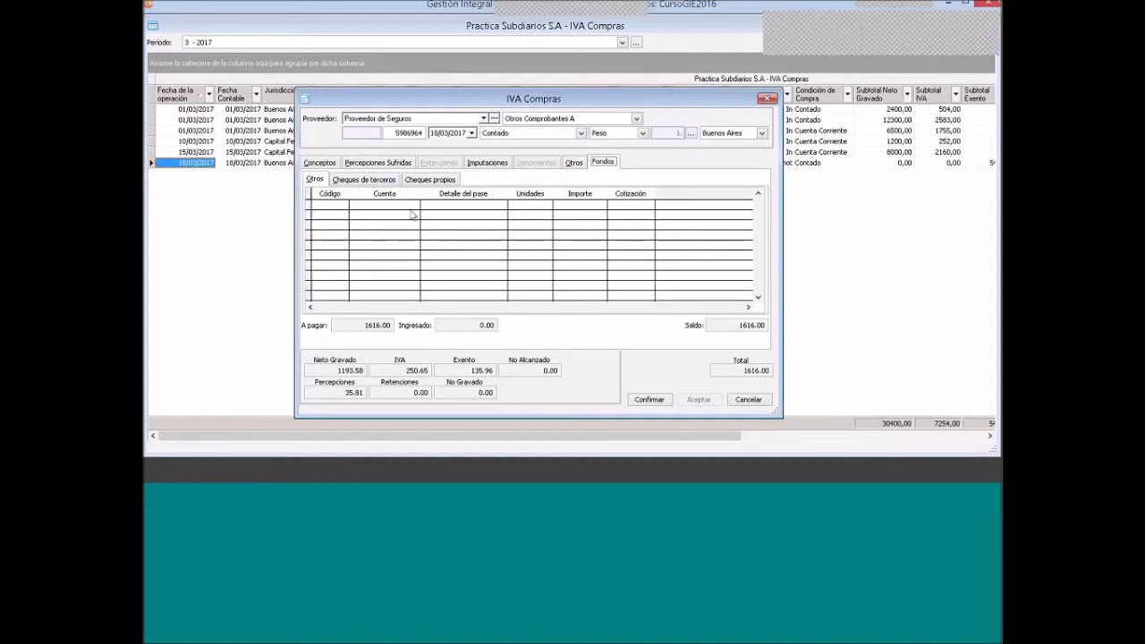
Examine the third-party cheques in portfolio available for paying the insurance entry, and close the selection without choosing any
{"action": "left_click", "coordinate": [384, 181]}
{"action": "right_click", "coordinate": [395, 212]}
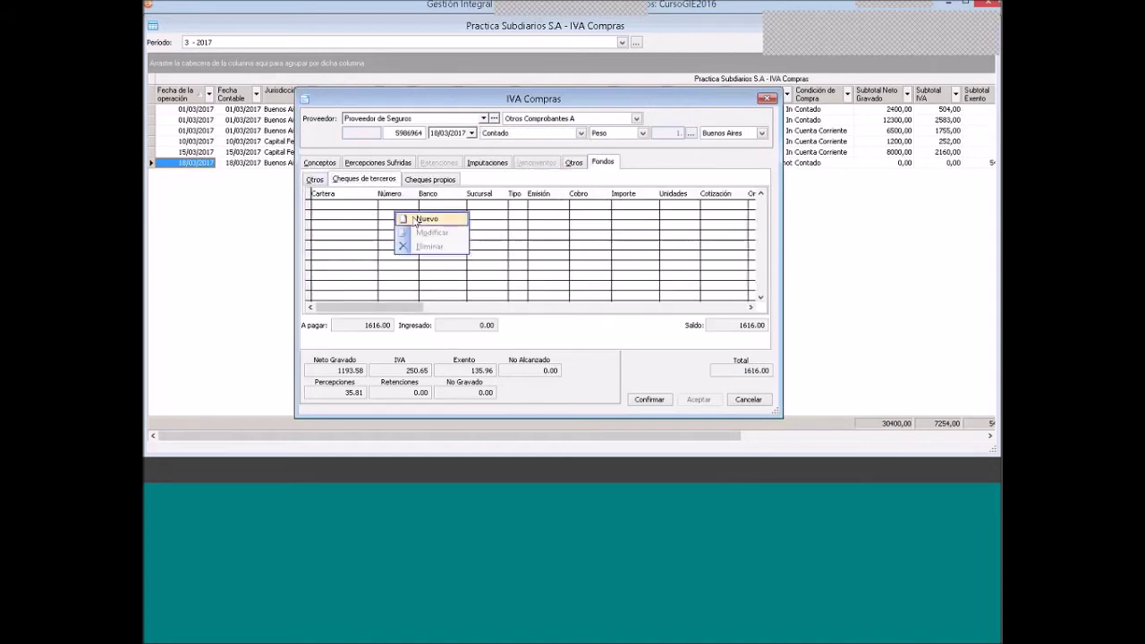
{"action": "left_click", "coordinate": [415, 220]}
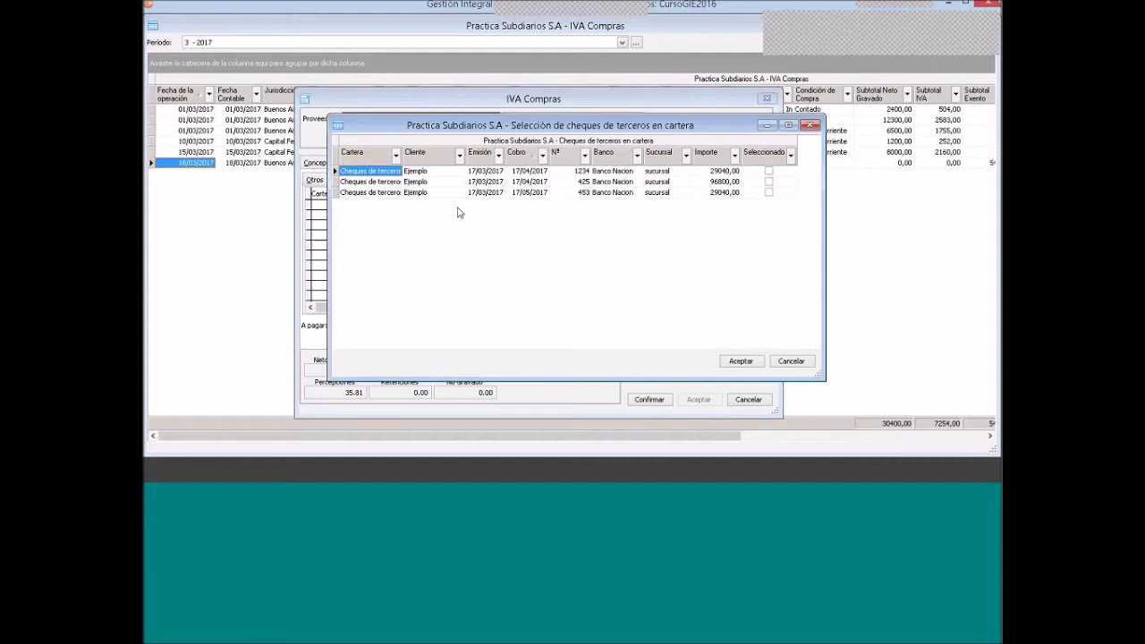
{"action": "right_click", "coordinate": [459, 209]}
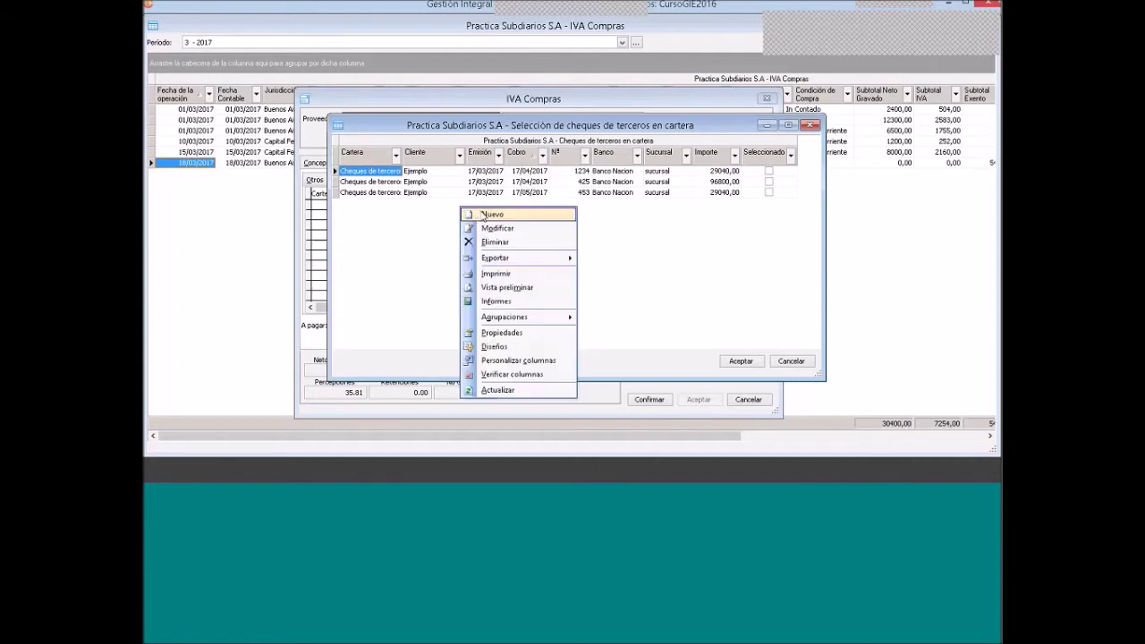
{"action": "key", "text": "Escape"}
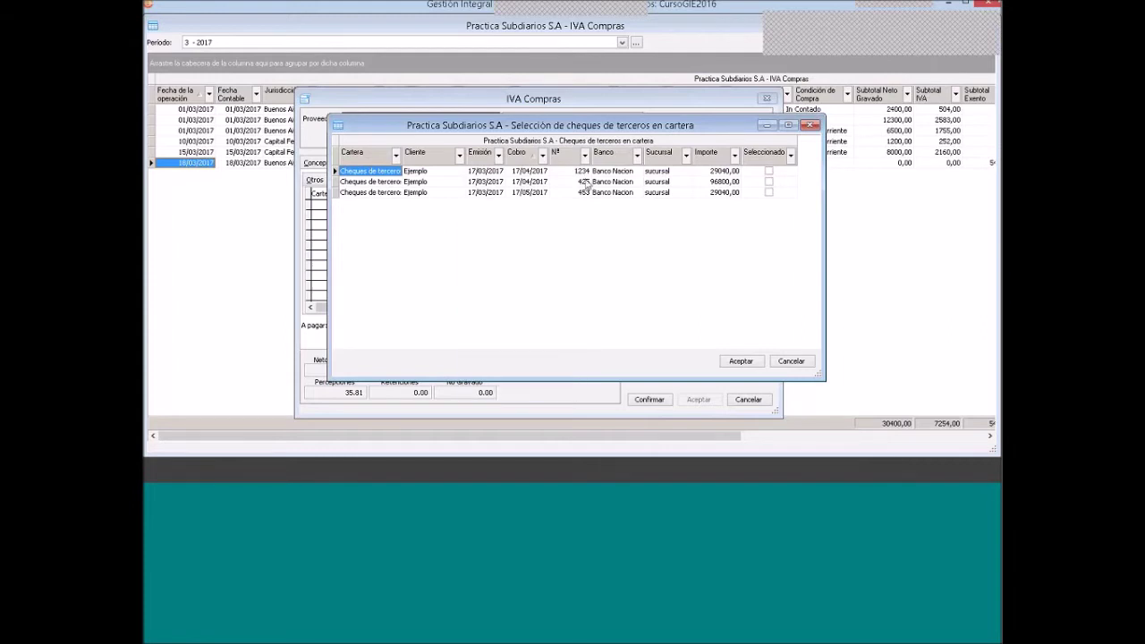
{"action": "left_click", "coordinate": [811, 125]}
Add an own cheque to the entry's funds with issue and payment dates of 18 March 2017 and cheque number 454545
{"action": "left_click", "coordinate": [429, 179]}
{"action": "right_click", "coordinate": [440, 220]}
{"action": "left_click", "coordinate": [449, 224]}
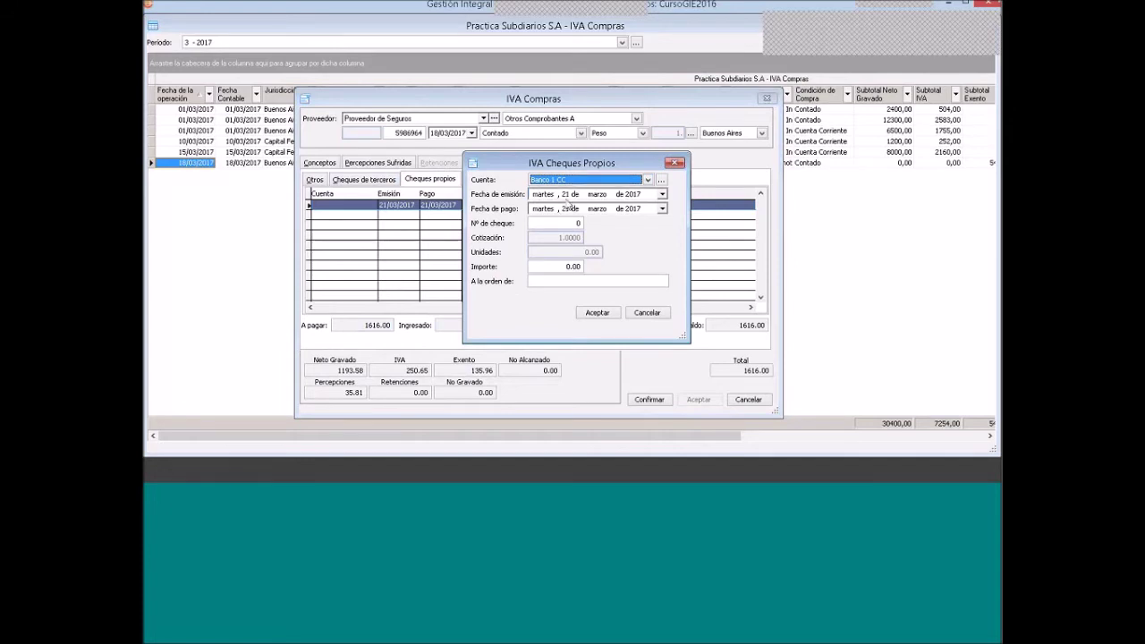
{"action": "left_click", "coordinate": [567, 195]}
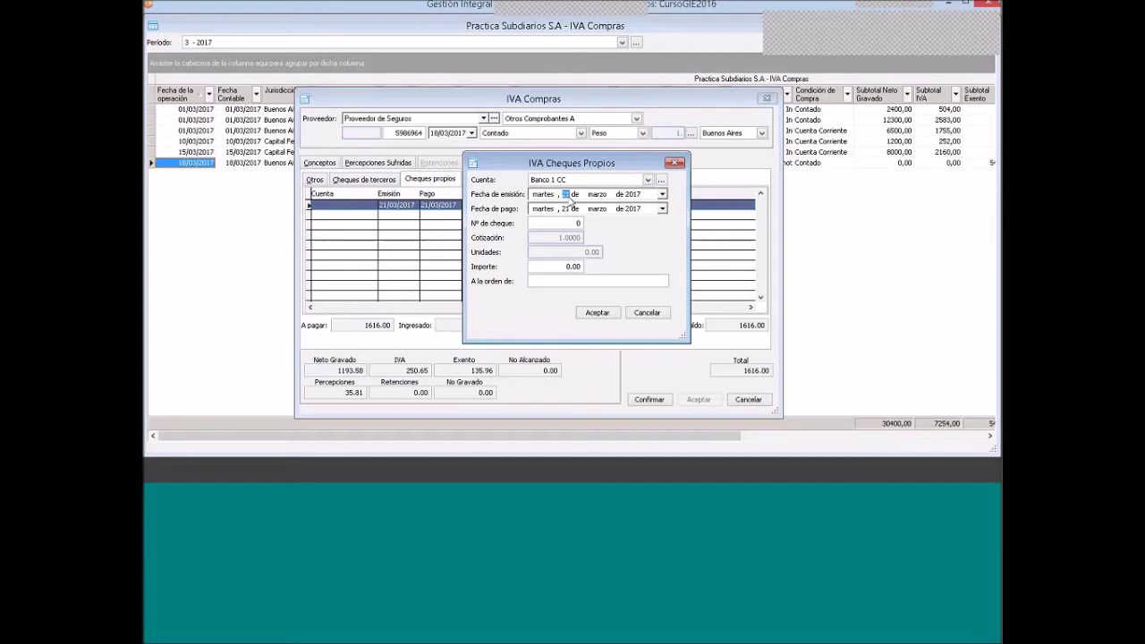
{"action": "type", "text": "18"}
{"action": "left_click", "coordinate": [566, 210]}
{"action": "type", "text": "18"}
{"action": "key", "text": "Tab"}
{"action": "type", "text": "454545"}
Set the own cheque's amount to 1616, make it payable to Seguros and accept it
{"action": "left_click", "coordinate": [547, 266]}
{"action": "type", "text": "1616 ."}
{"action": "left_click", "coordinate": [562, 281]}
{"action": "type", "text": "Seguros"}
{"action": "left_click", "coordinate": [595, 315]}
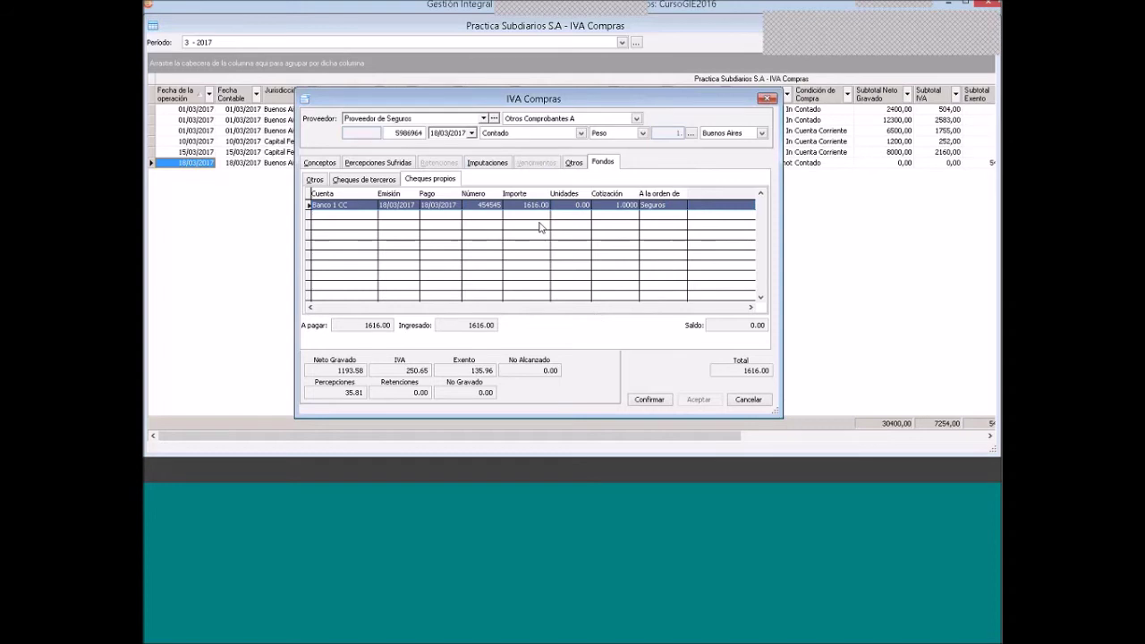
Confirm the insurance entry, check its accounting imputations and accept it into the ledger
{"action": "left_click", "coordinate": [320, 163]}
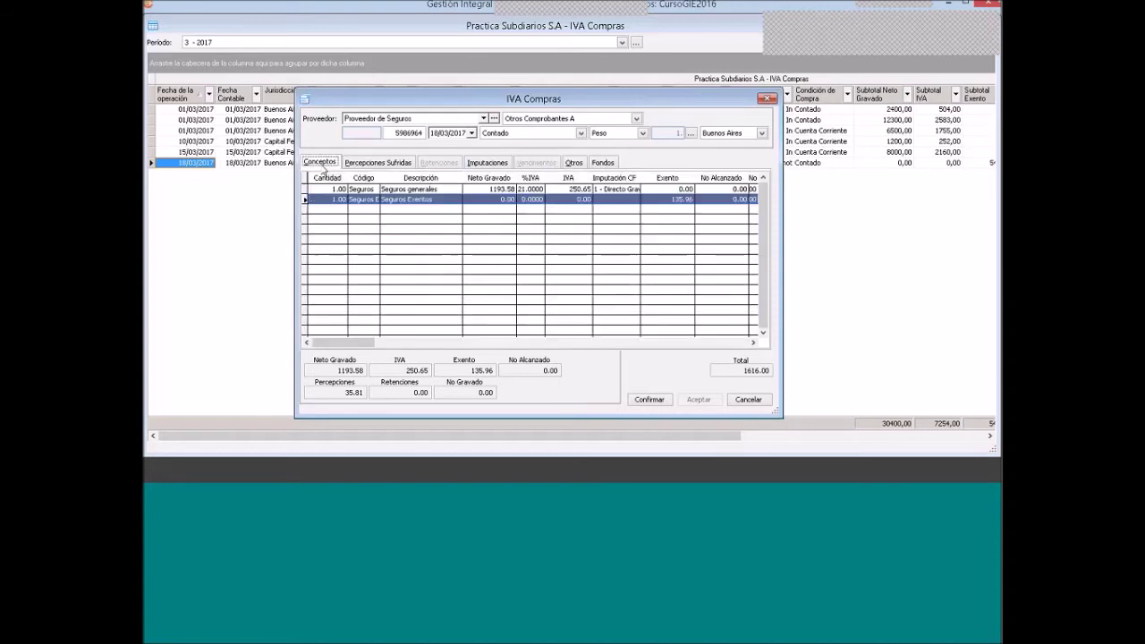
{"action": "left_click", "coordinate": [640, 401]}
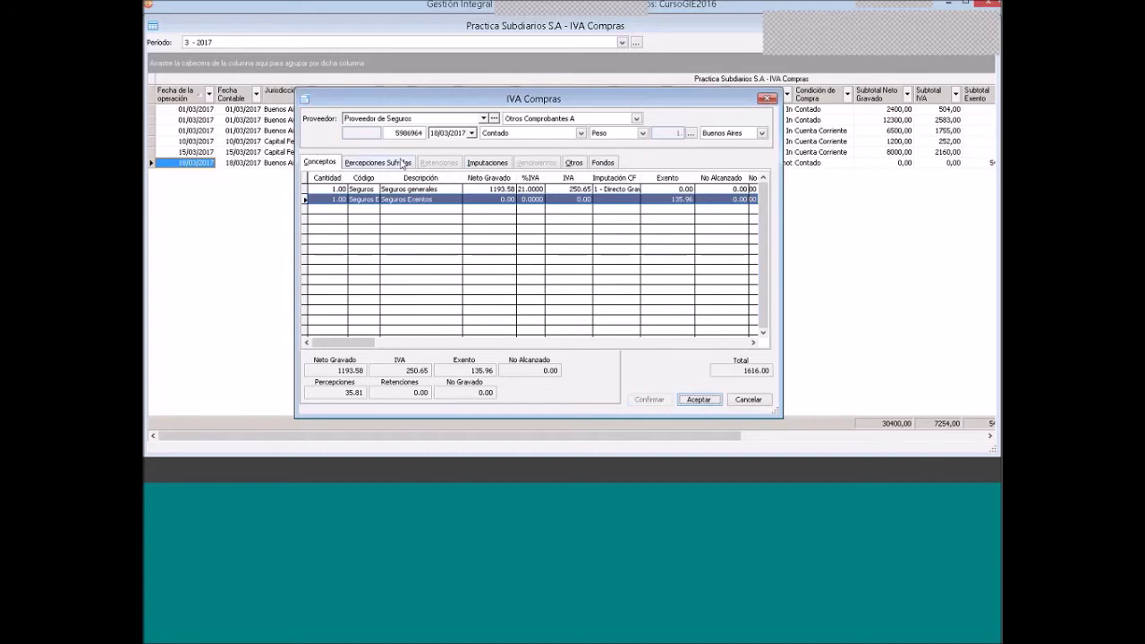
{"action": "left_click", "coordinate": [483, 163]}
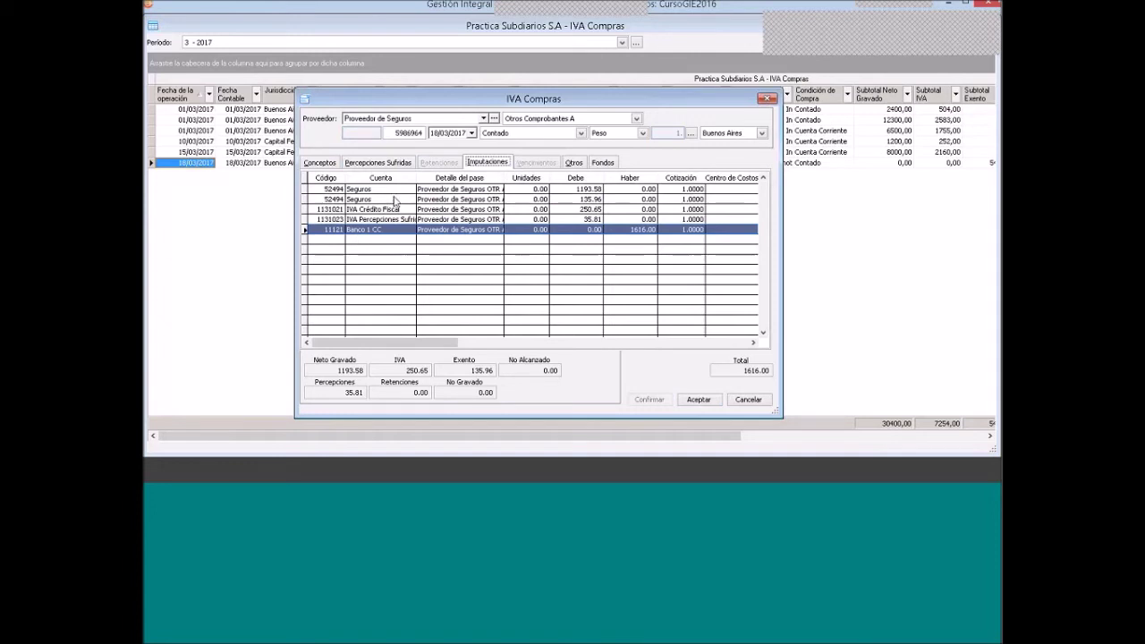
{"action": "left_click", "coordinate": [327, 164]}
{"action": "left_click", "coordinate": [697, 400]}
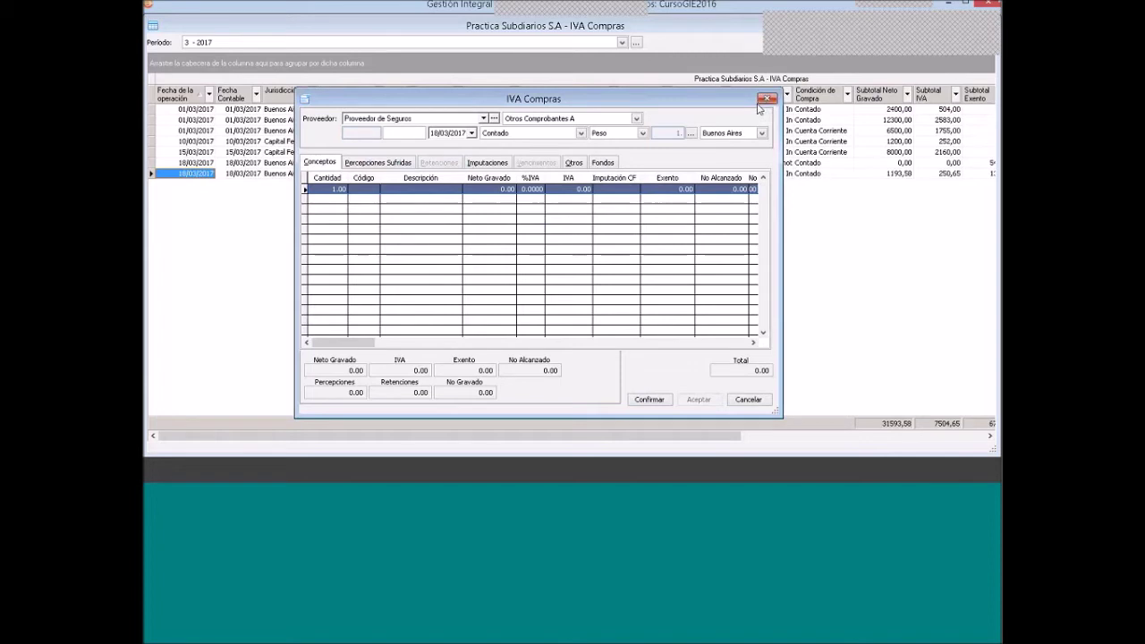
{"action": "left_click", "coordinate": [452, 120]}
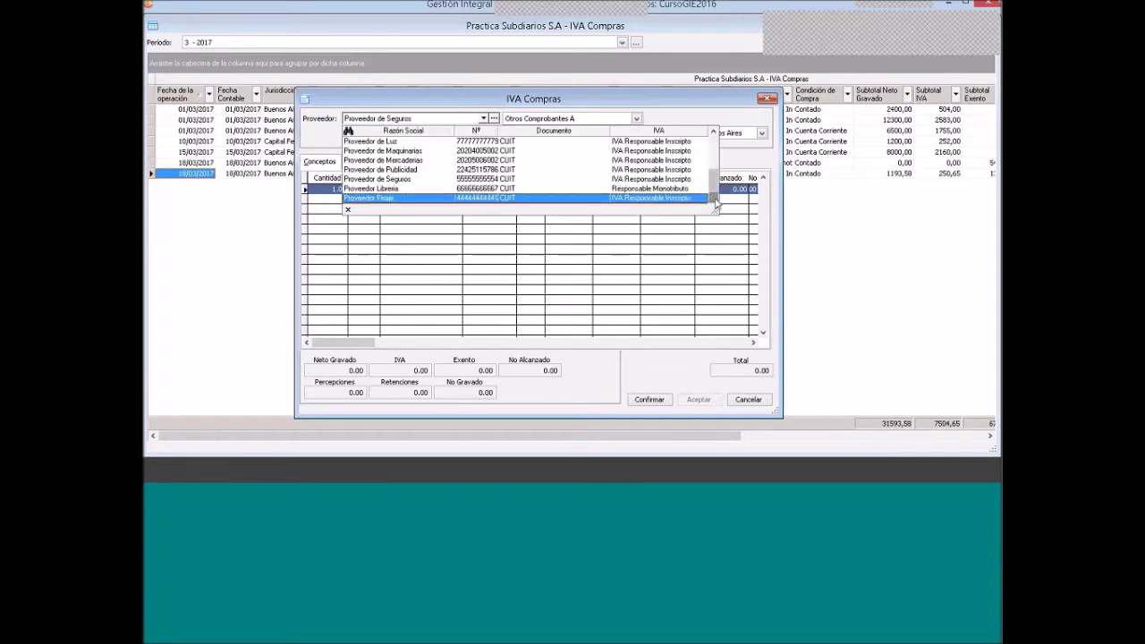
{"action": "left_click", "coordinate": [713, 133]}
{"action": "left_click", "coordinate": [713, 134]}
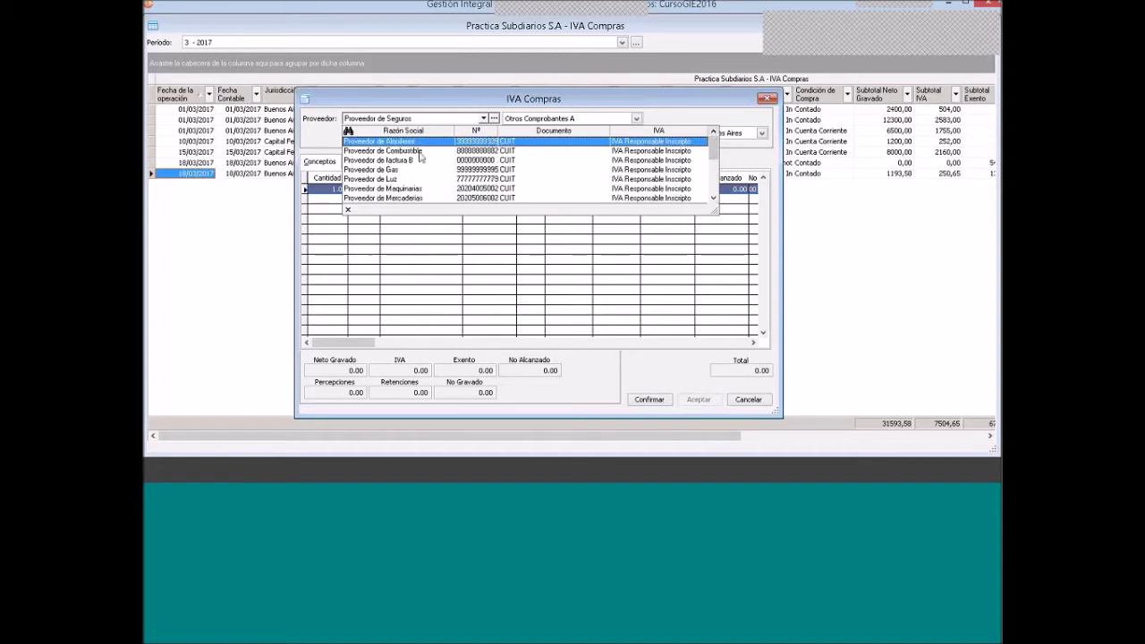
{"action": "key", "text": "Return"}
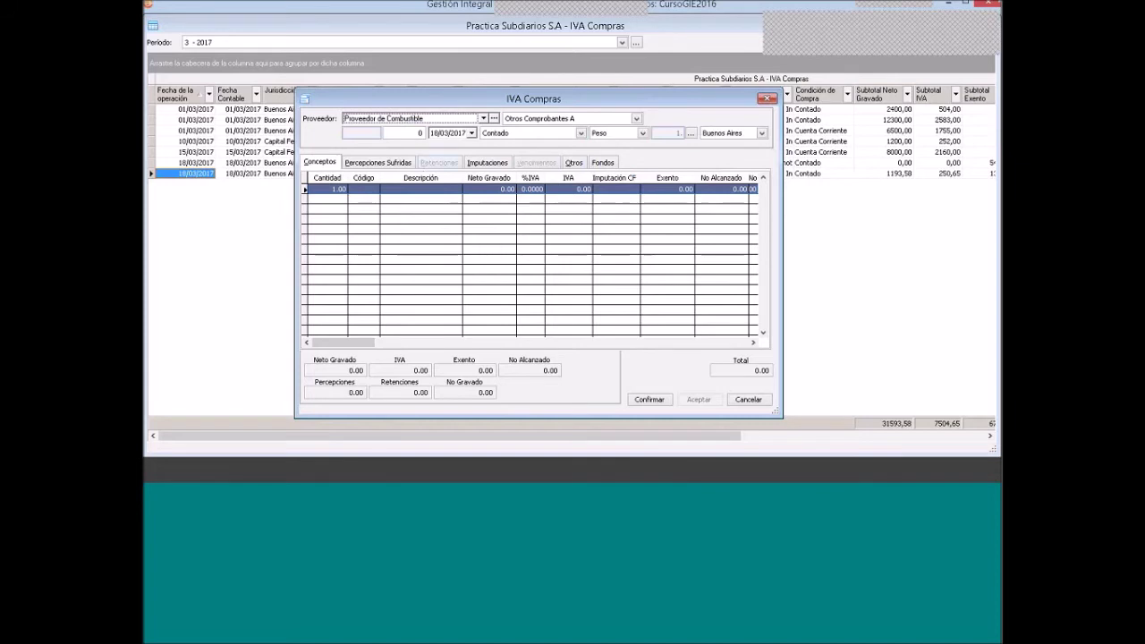
{"action": "right_click", "coordinate": [439, 191]}
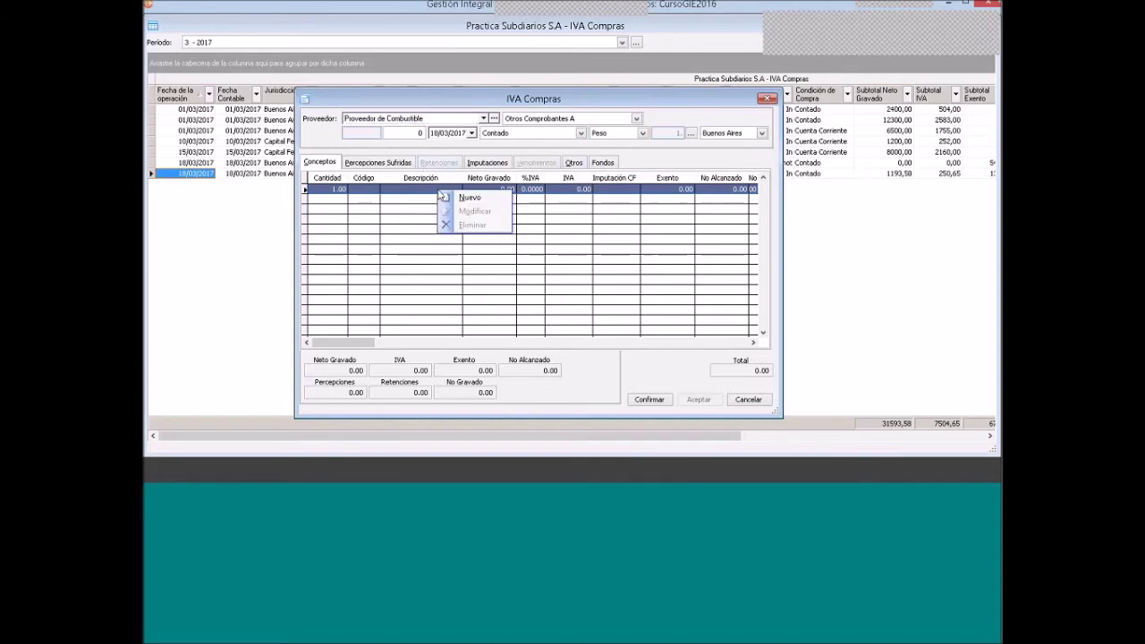
{"action": "left_click", "coordinate": [459, 196]}
{"action": "left_click", "coordinate": [644, 134]}
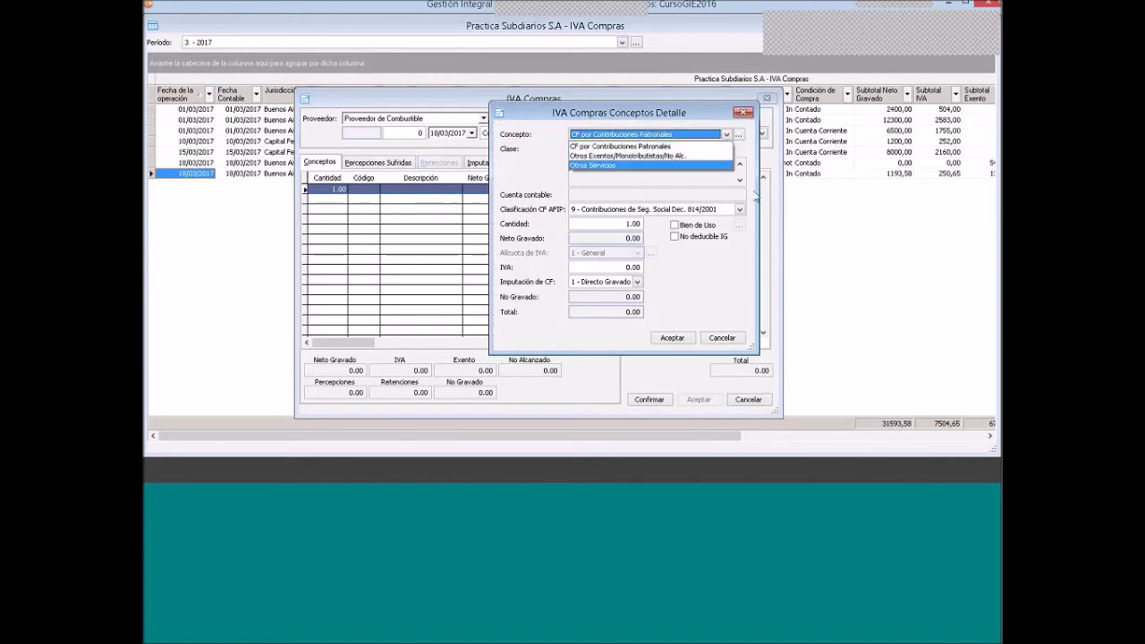
{"action": "left_click", "coordinate": [743, 112]}
{"action": "left_click", "coordinate": [742, 112]}
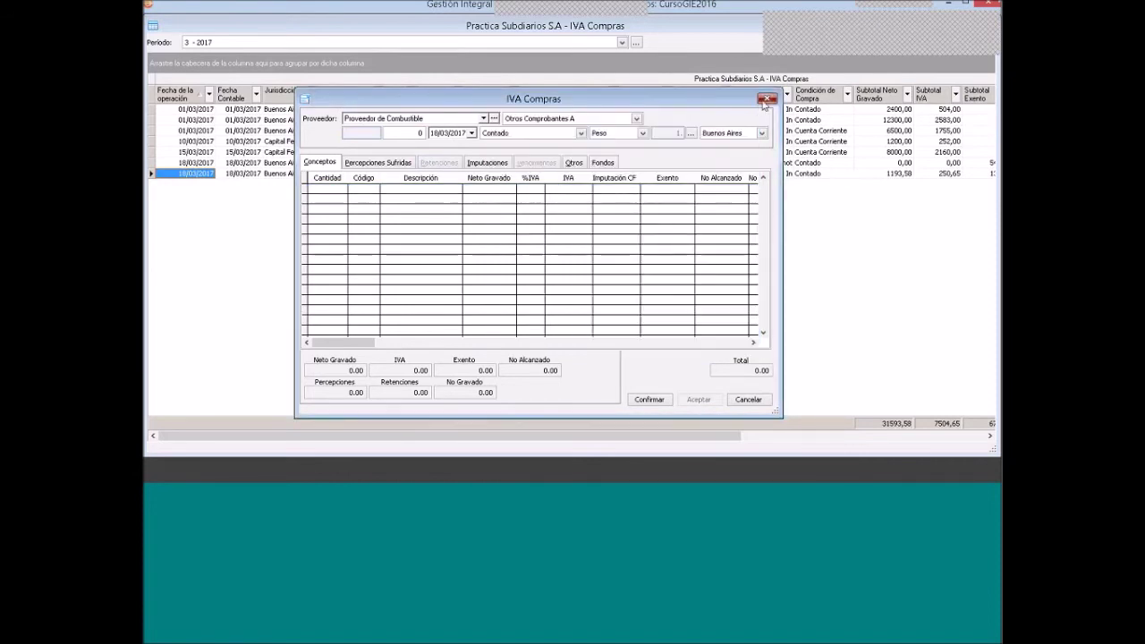
{"action": "left_click", "coordinate": [765, 100]}
Close the IVA Compras ledger and start a new purchase concept with code and description Combustibles in the Administrador de Conceptos
{"action": "left_click", "coordinate": [153, 26]}
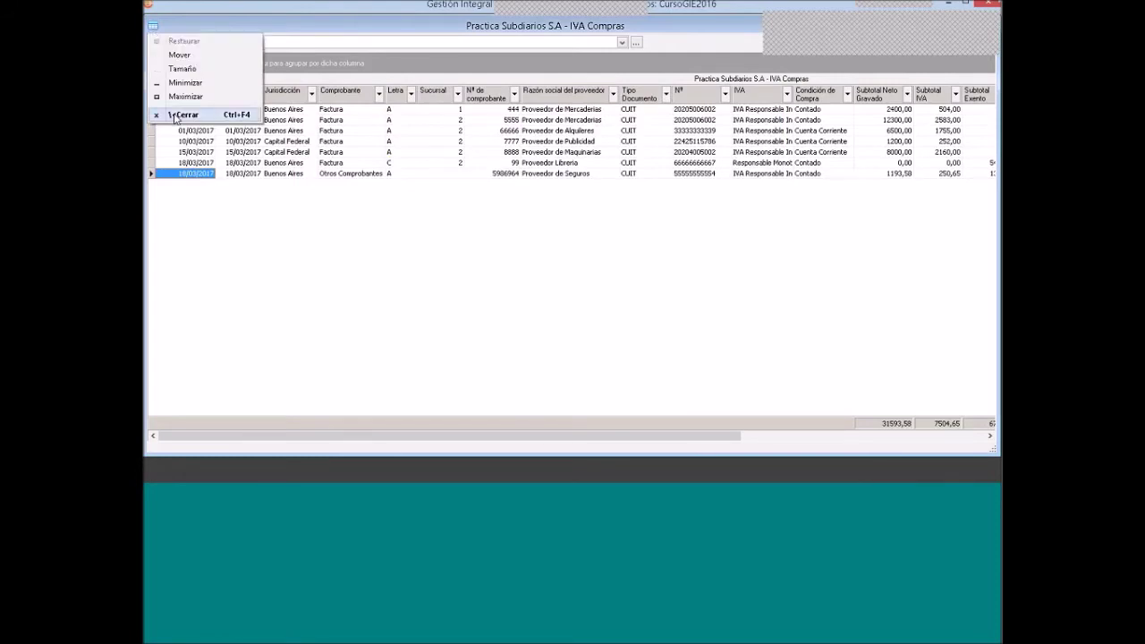
{"action": "left_click", "coordinate": [184, 115]}
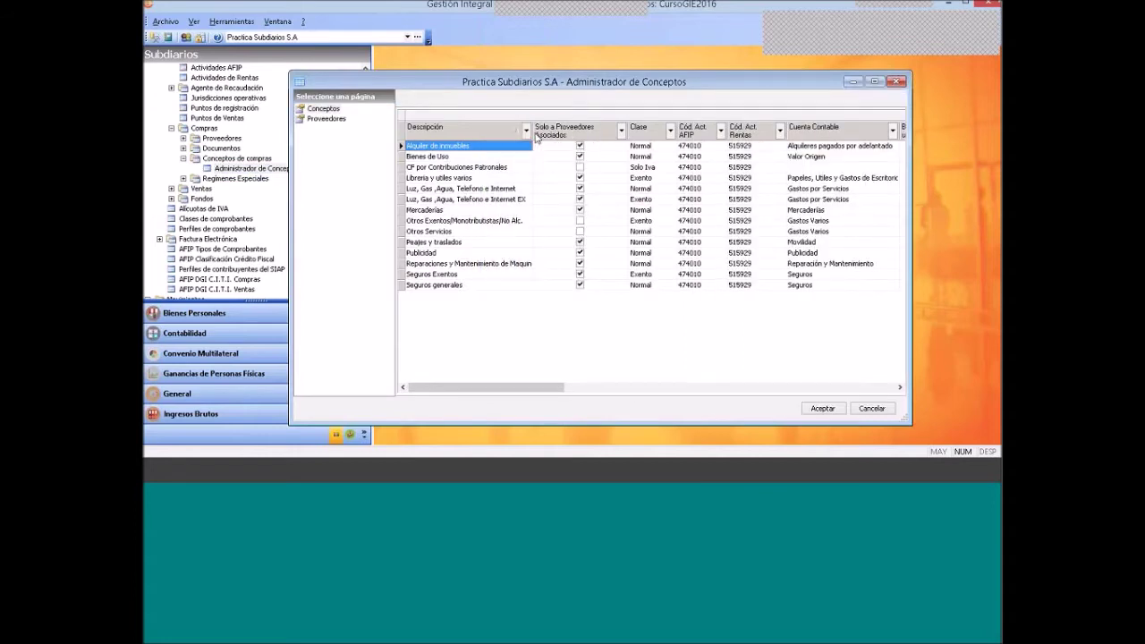
{"action": "key", "text": "Insert"}
{"action": "type", "text": "Combustibles"}
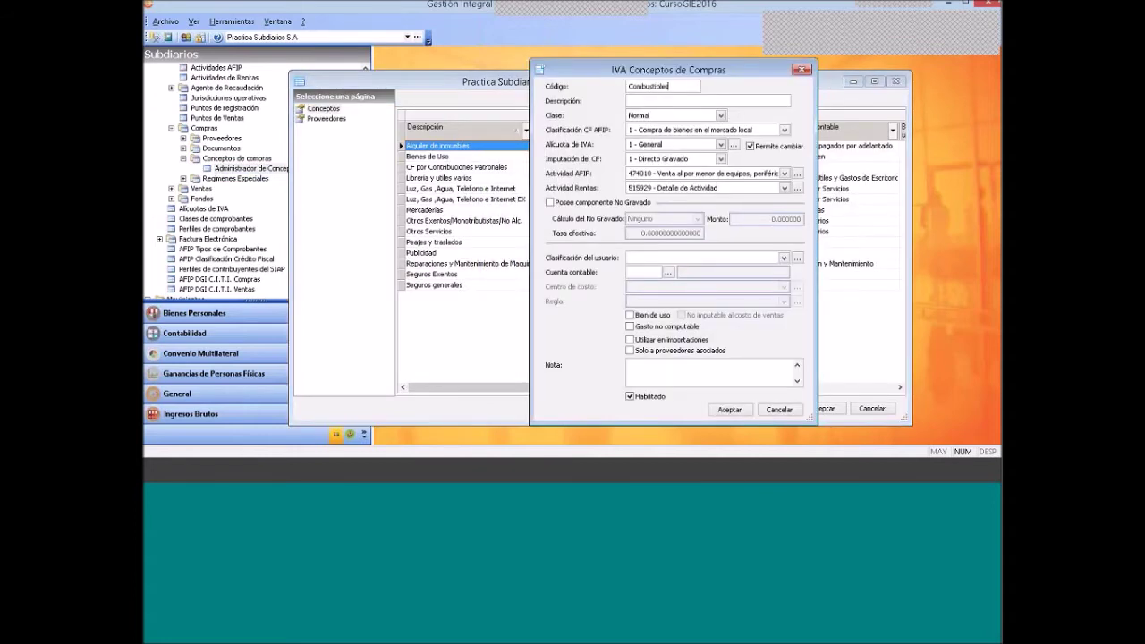
{"action": "left_click", "coordinate": [648, 100]}
{"action": "type", "text": "Combustibles"}
Assign the Combustible ledger account to the Combustibles concept, restrict it to associated suppliers and accept it
{"action": "left_click", "coordinate": [669, 273]}
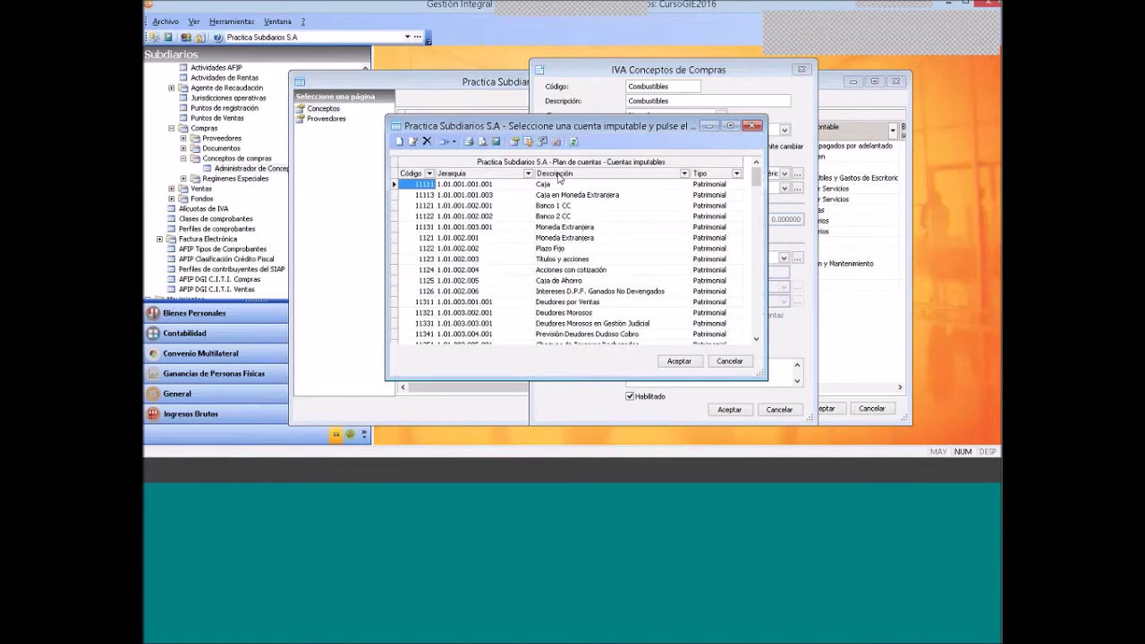
{"action": "left_click", "coordinate": [558, 173]}
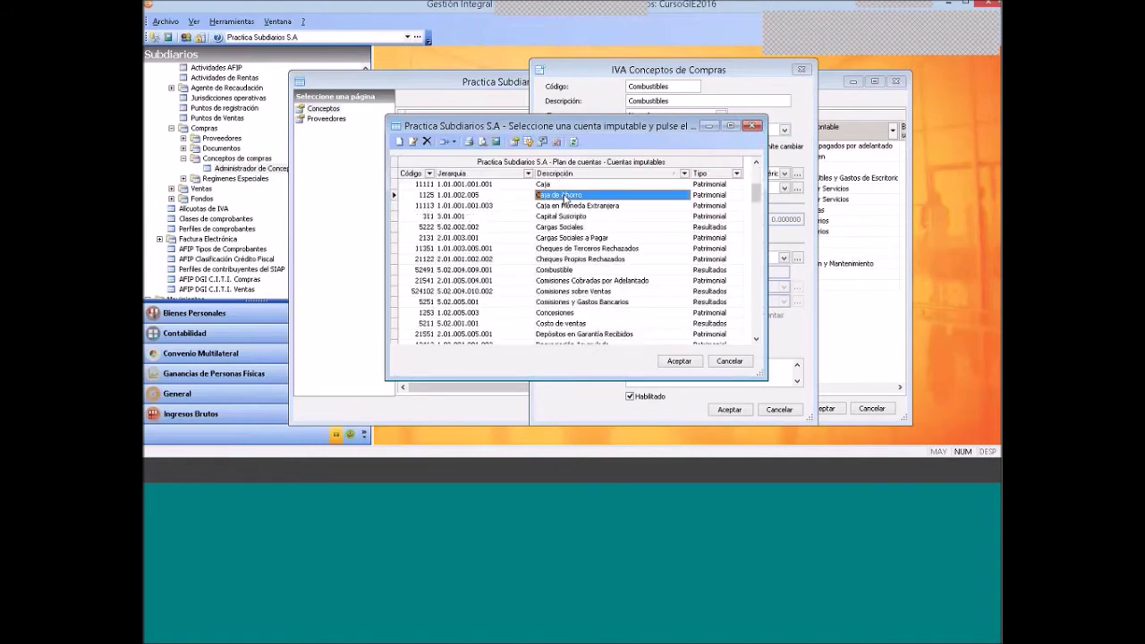
{"action": "left_click", "coordinate": [564, 269]}
{"action": "left_click", "coordinate": [686, 361]}
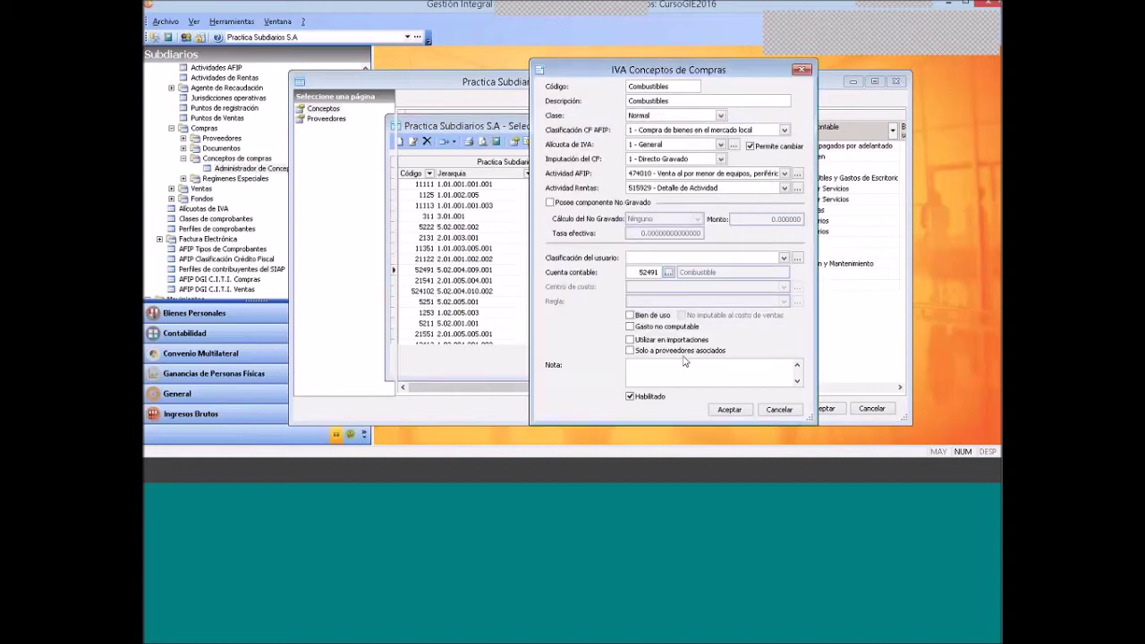
{"action": "left_click", "coordinate": [630, 352]}
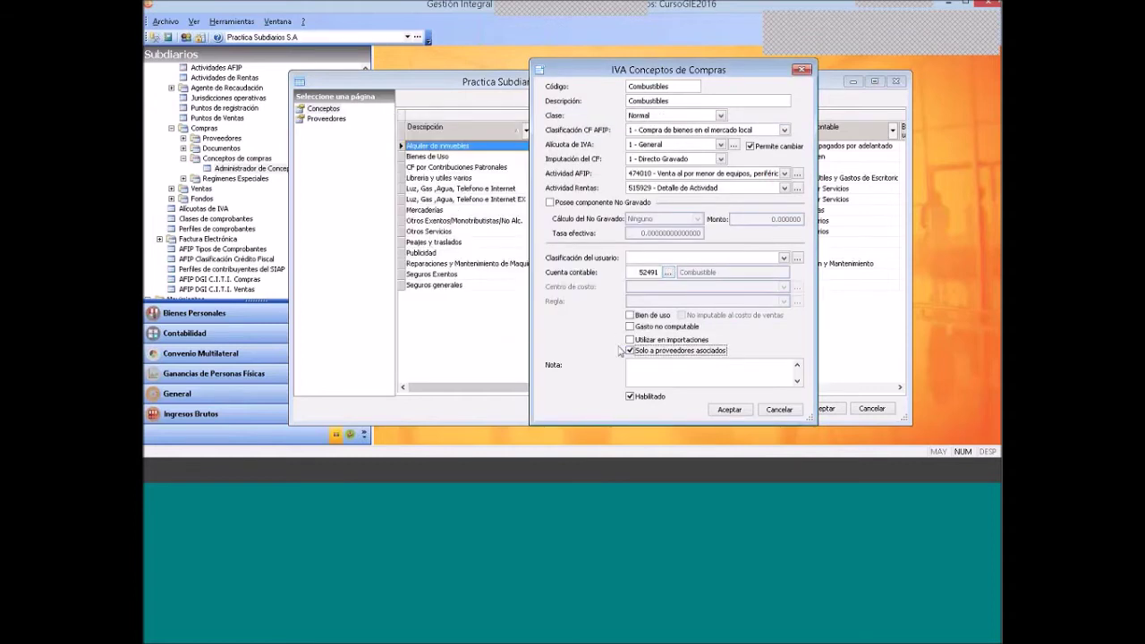
{"action": "left_click", "coordinate": [728, 410]}
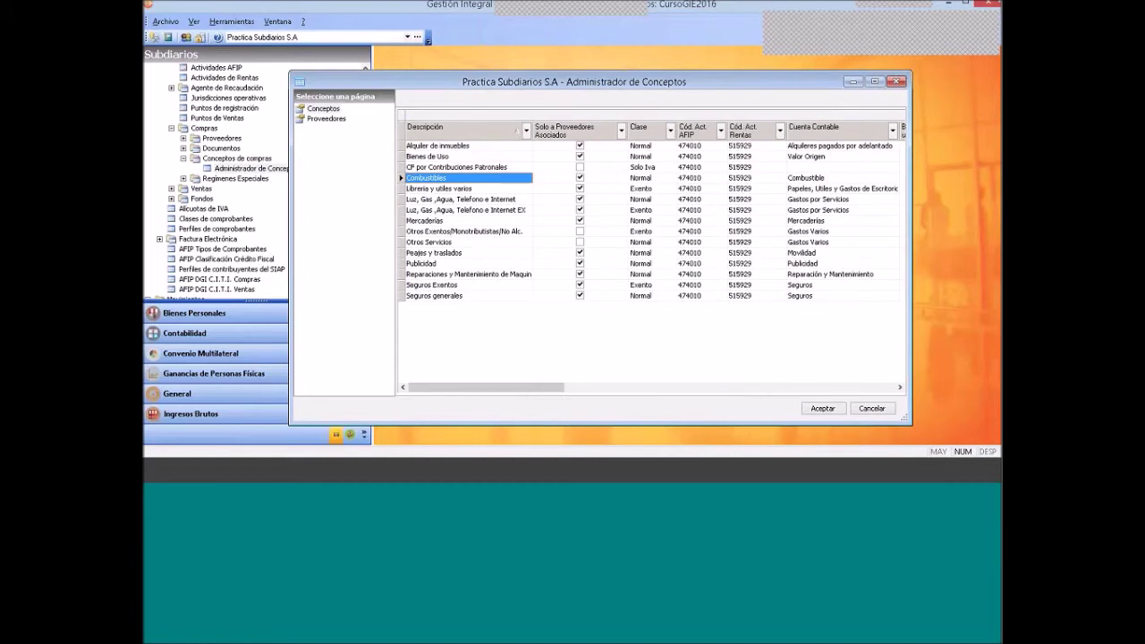
Associate Proveedor de Combustible with the Combustibles concept
{"action": "left_click", "coordinate": [329, 120]}
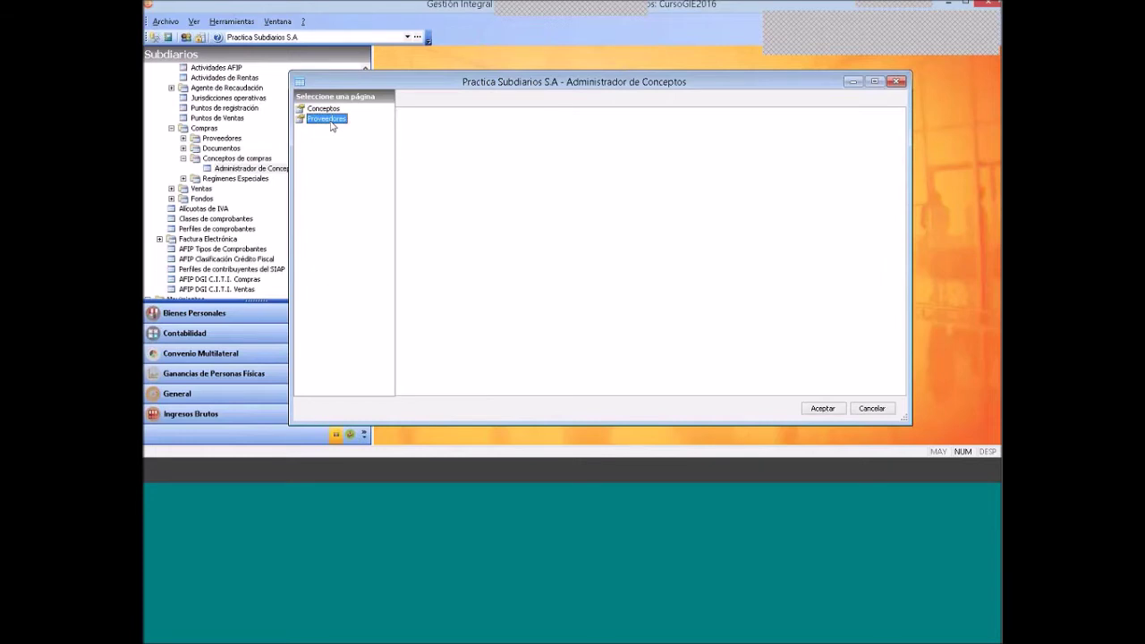
{"action": "right_click", "coordinate": [484, 187]}
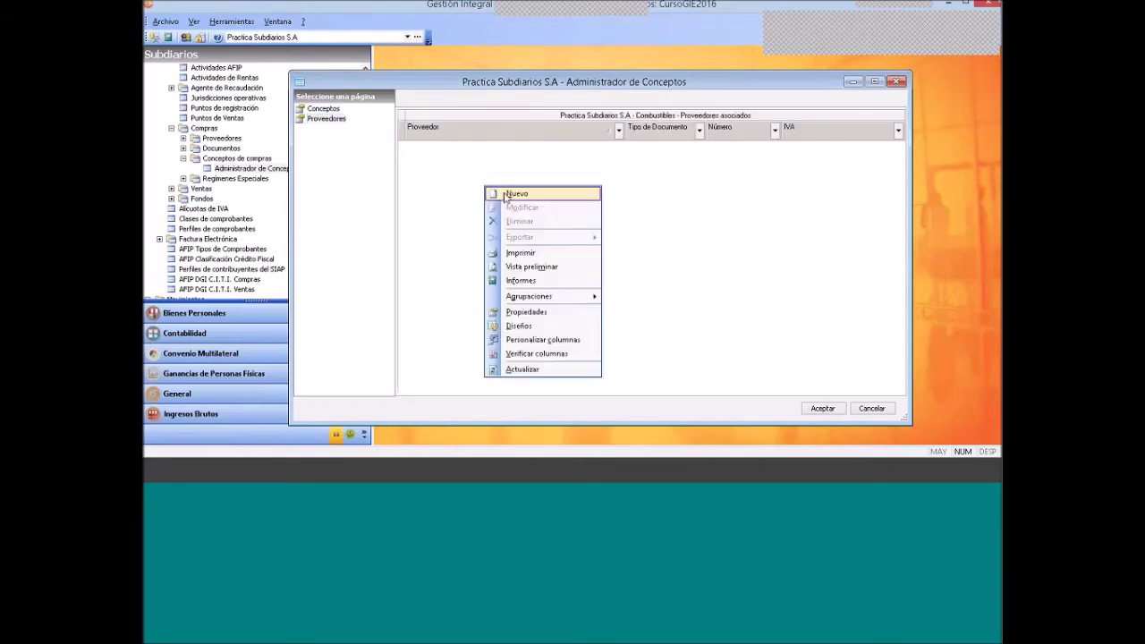
{"action": "left_click", "coordinate": [505, 194]}
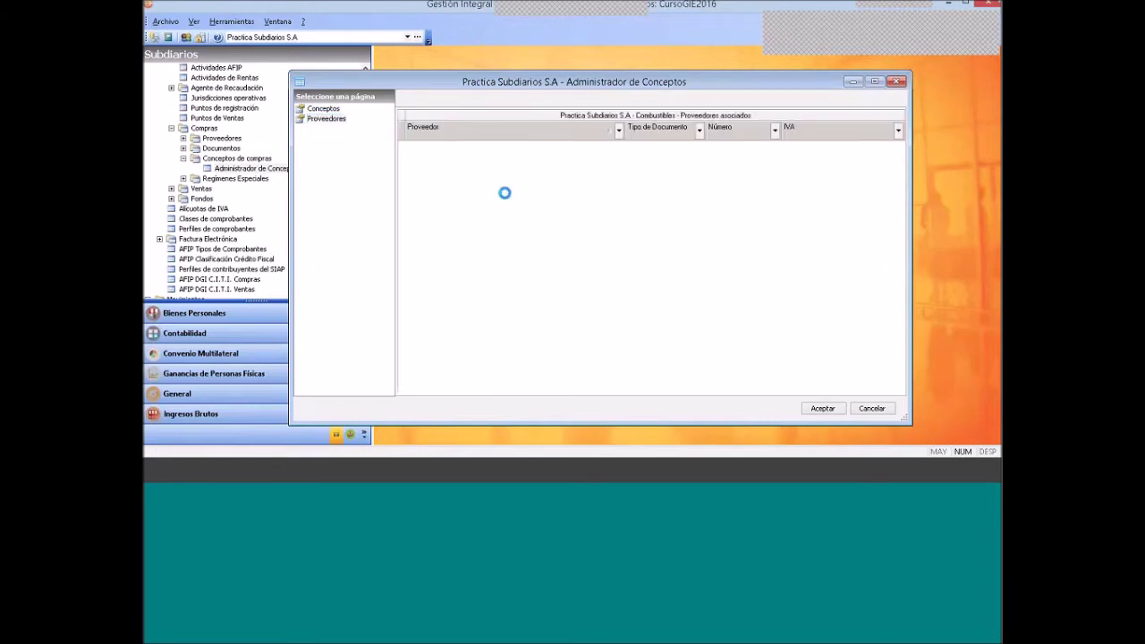
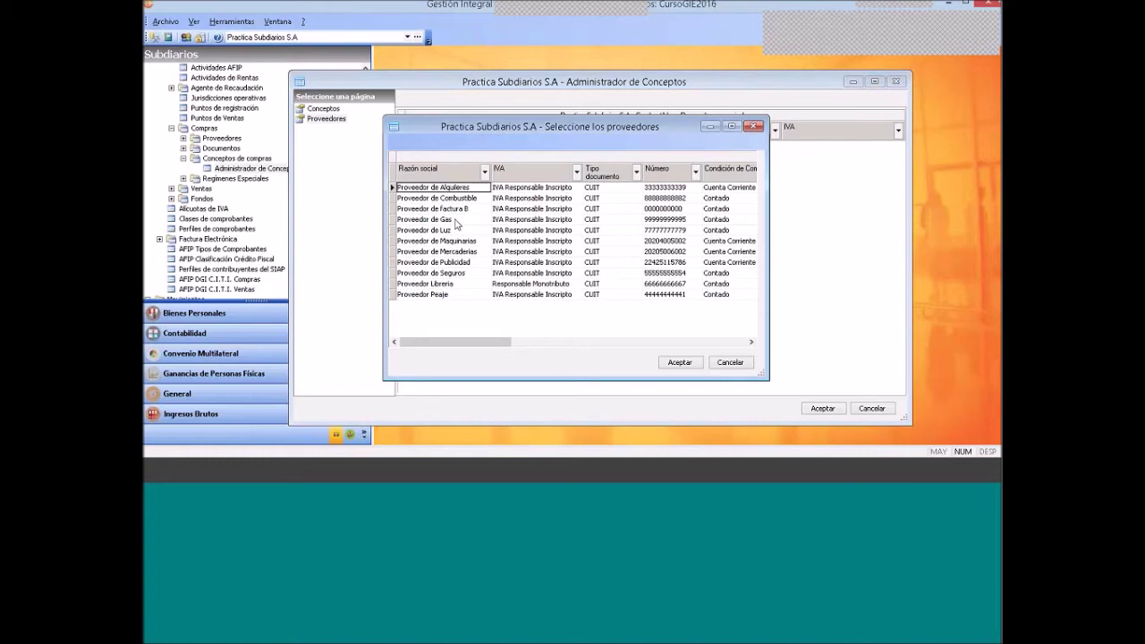
{"action": "key", "text": "Down"}
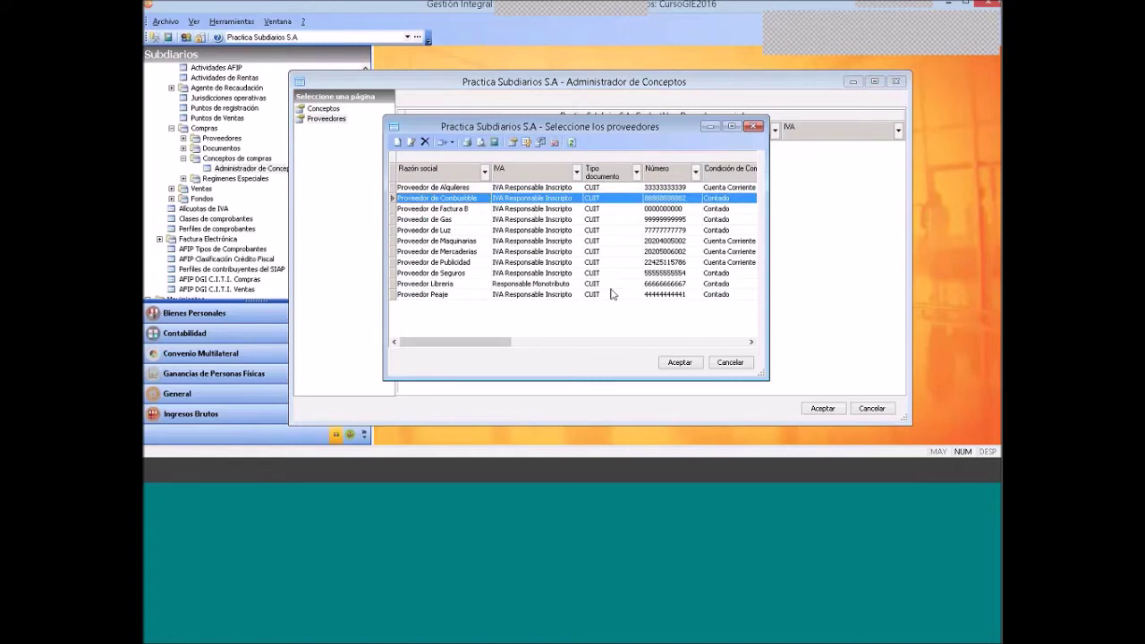
{"action": "left_click", "coordinate": [680, 363]}
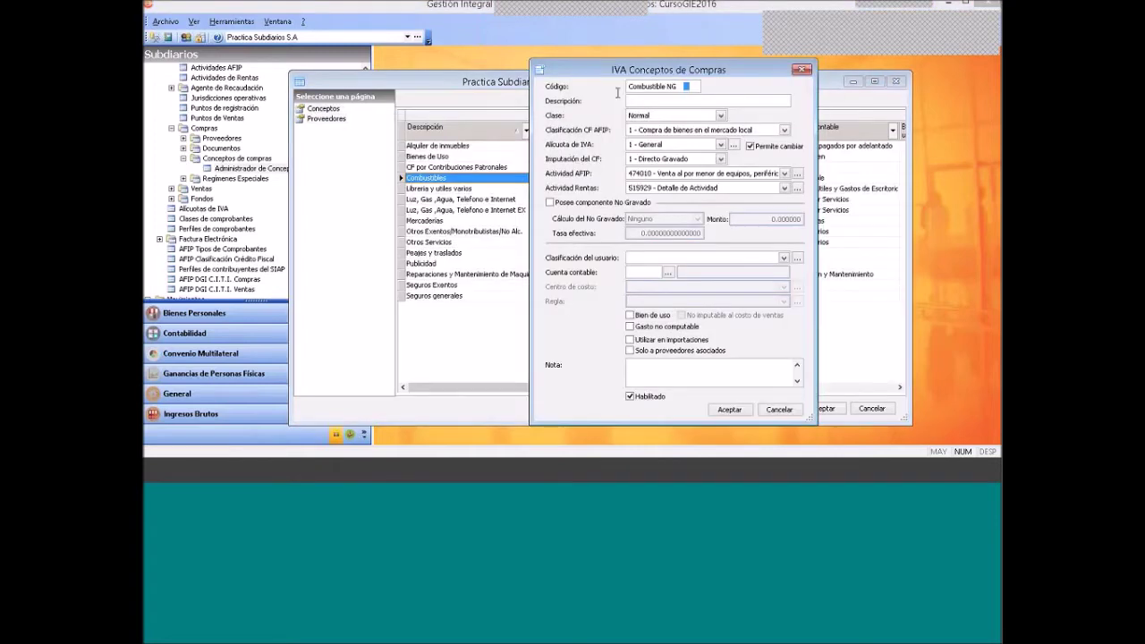
Create another purchase concept with code and description Combustible NG and set its class to Solo No Gravado
{"action": "left_click", "coordinate": [638, 101]}
{"action": "type", "text": "Combustible NG"}
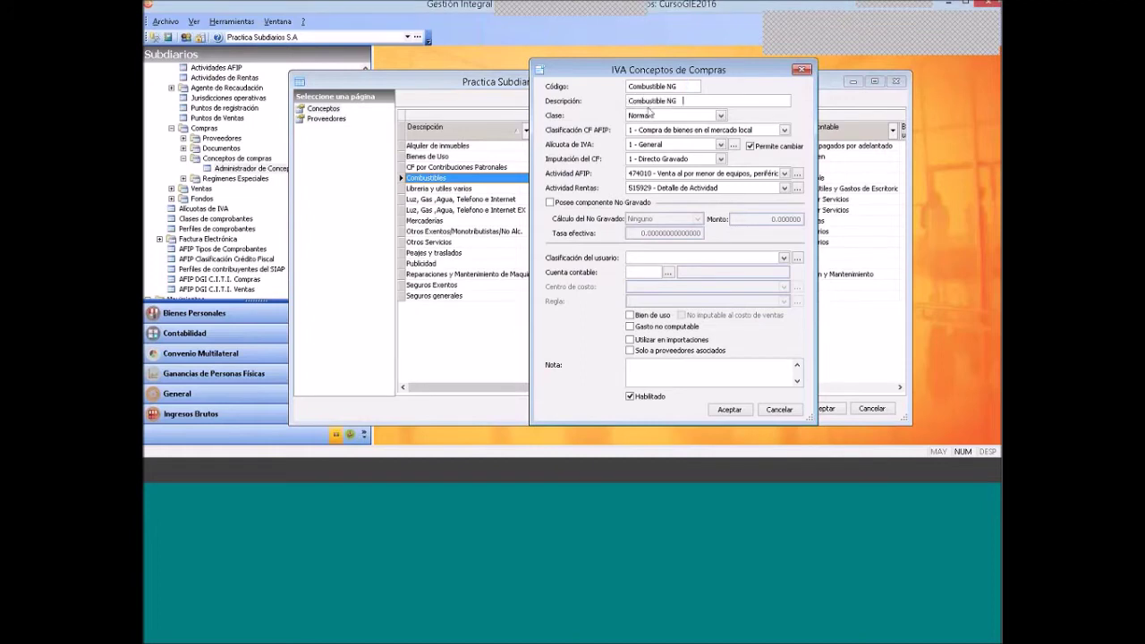
{"action": "left_click", "coordinate": [649, 114]}
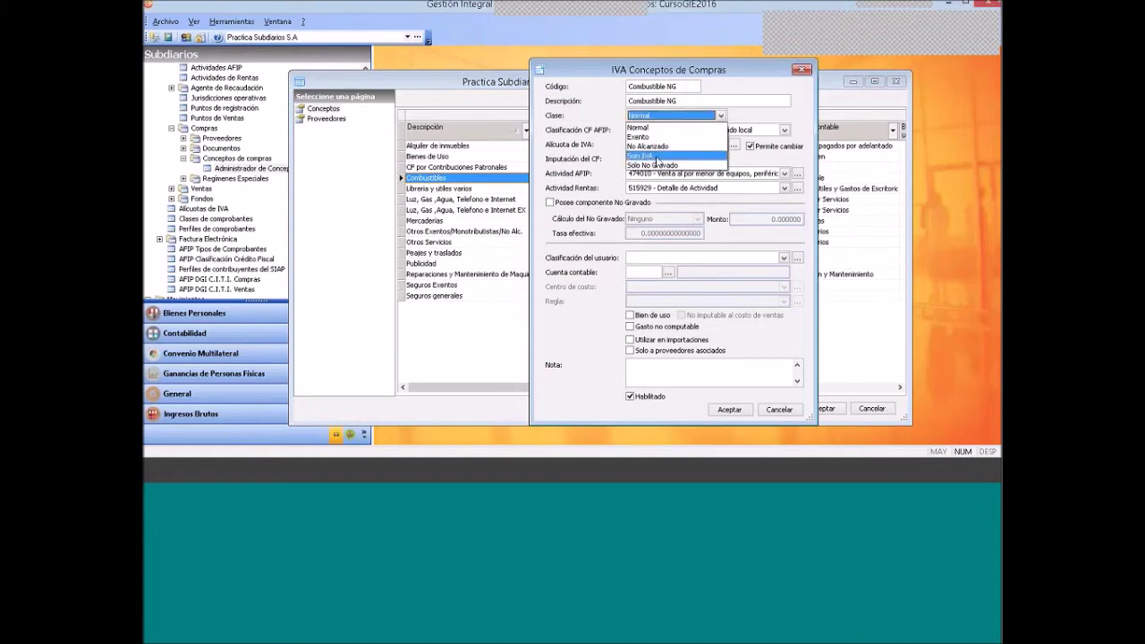
{"action": "left_click", "coordinate": [657, 165]}
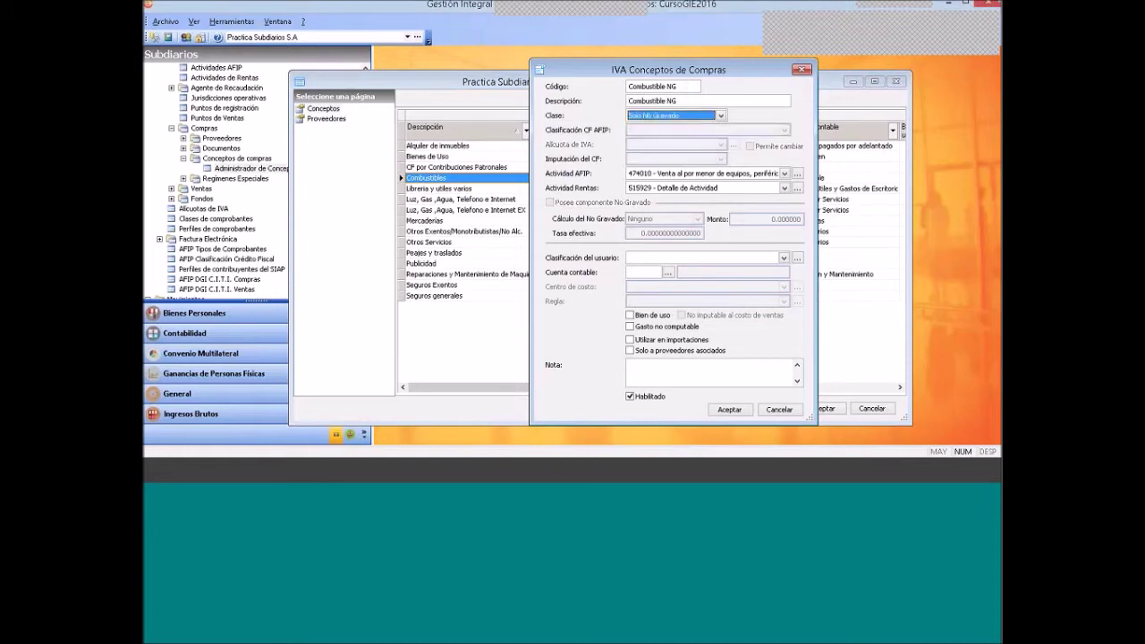
Assign the Combustible ledger account 52491 to Combustible NG, restrict it to associated suppliers and accept the concept
{"action": "left_click", "coordinate": [661, 272]}
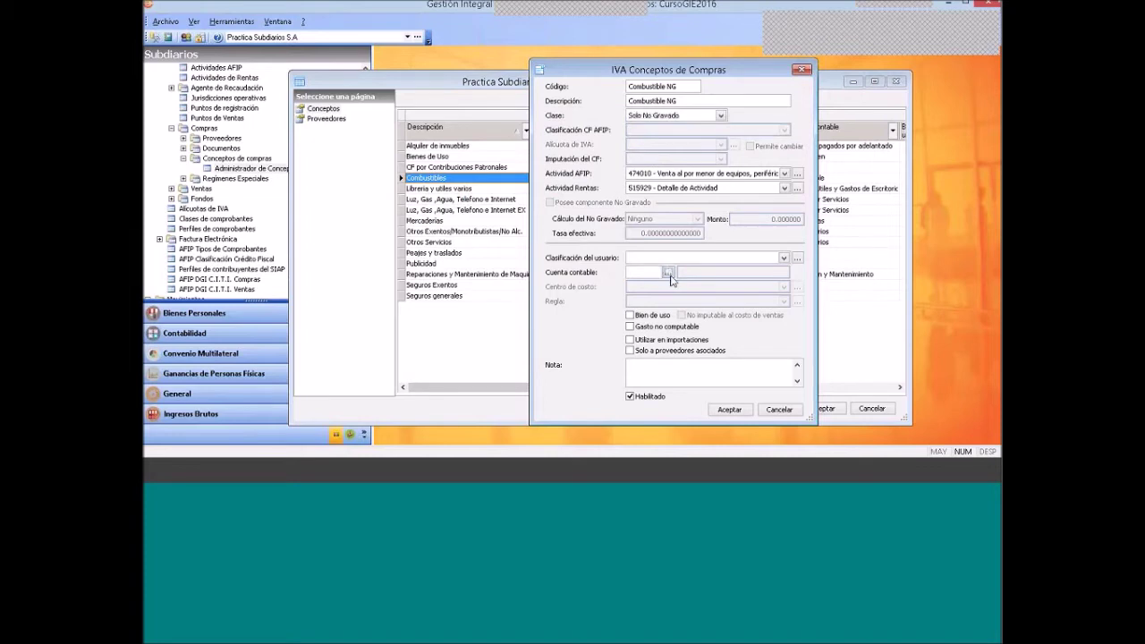
{"action": "left_click", "coordinate": [669, 273]}
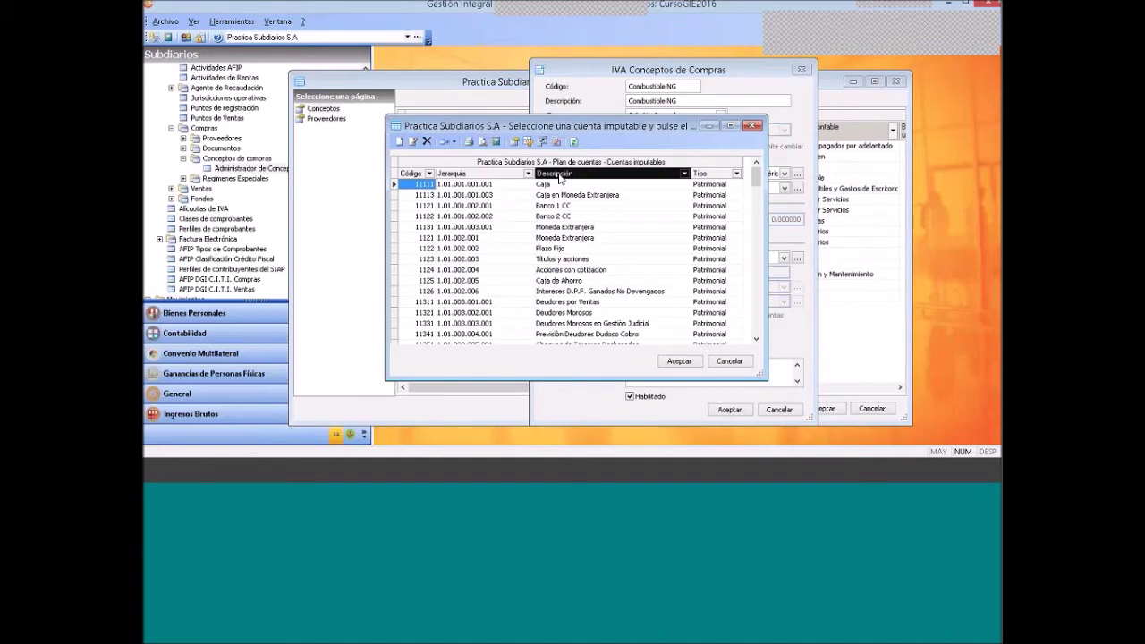
{"action": "left_click", "coordinate": [559, 174]}
{"action": "left_click", "coordinate": [581, 266]}
{"action": "left_click", "coordinate": [679, 360]}
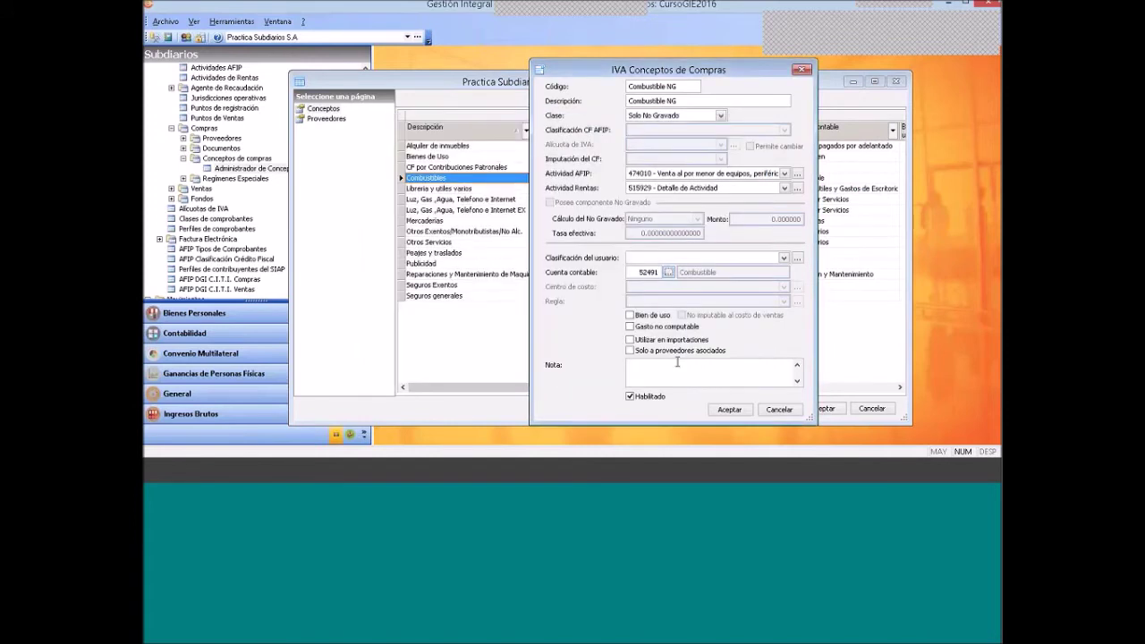
{"action": "left_click", "coordinate": [629, 349]}
{"action": "left_click", "coordinate": [729, 409]}
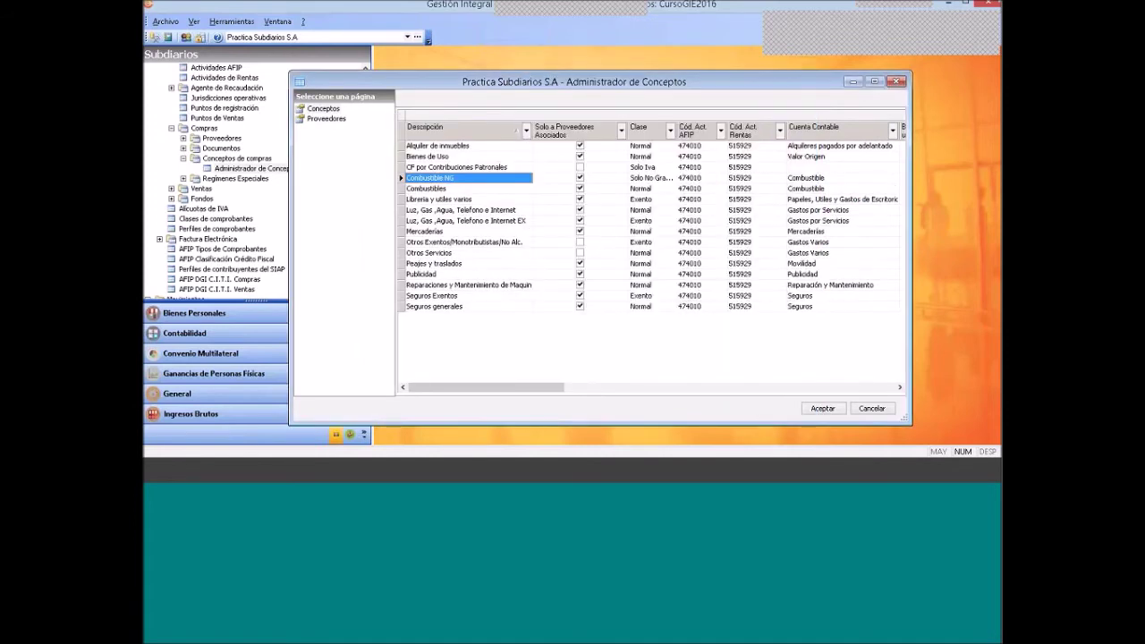
Associate Proveedor de Combustible with the Combustible NG concept and close the Administrador de Conceptos
{"action": "left_click", "coordinate": [327, 118]}
{"action": "right_click", "coordinate": [431, 169]}
{"action": "left_click", "coordinate": [447, 170]}
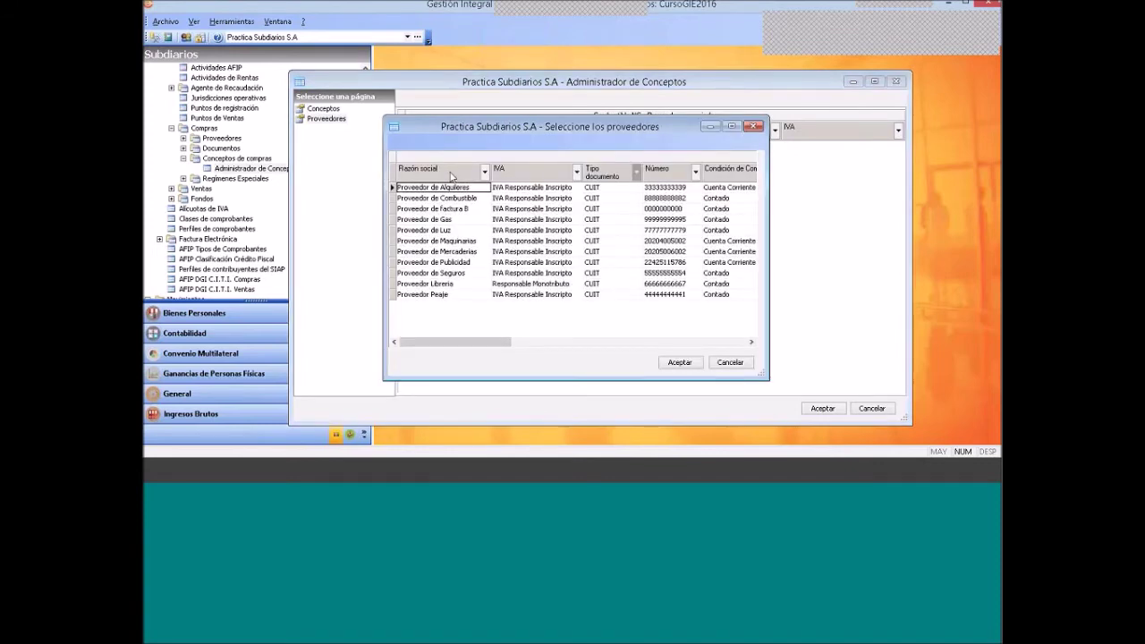
{"action": "left_click", "coordinate": [447, 198]}
{"action": "left_click", "coordinate": [681, 362]}
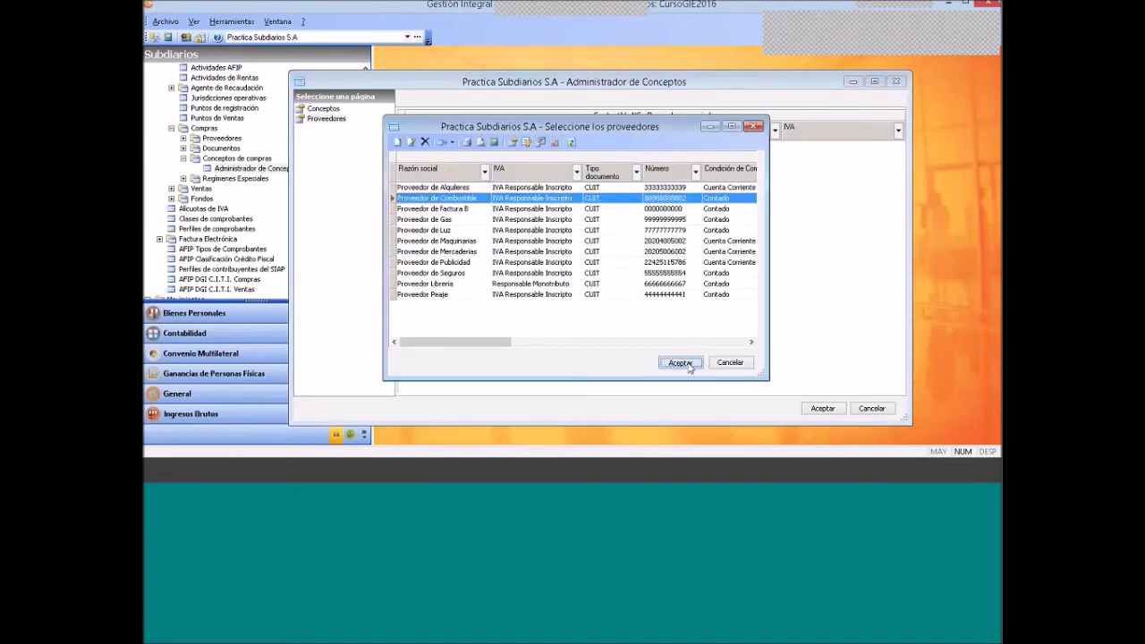
{"action": "left_click", "coordinate": [895, 84]}
Open the purchases and expenses ledger for period 3 - 2017 and start a new entry
{"action": "scroll", "coordinate": [366, 224], "scroll_direction": "down", "scroll_amount": 3}
{"action": "left_click_drag", "start_coordinate": [368, 238], "coordinate": [368, 268]}
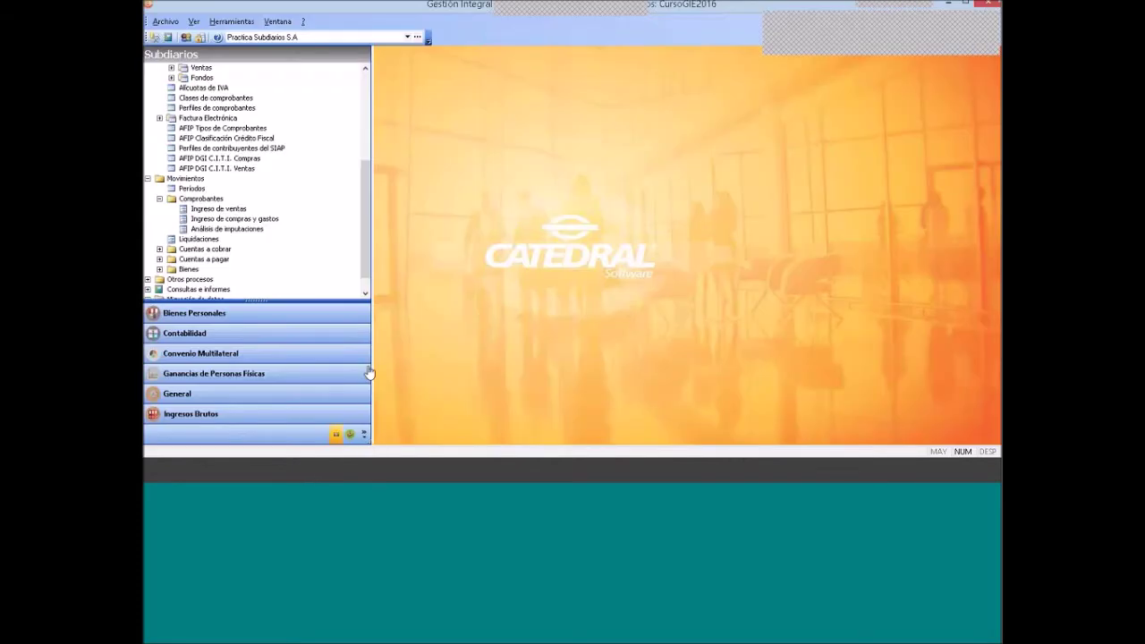
{"action": "left_click", "coordinate": [230, 217]}
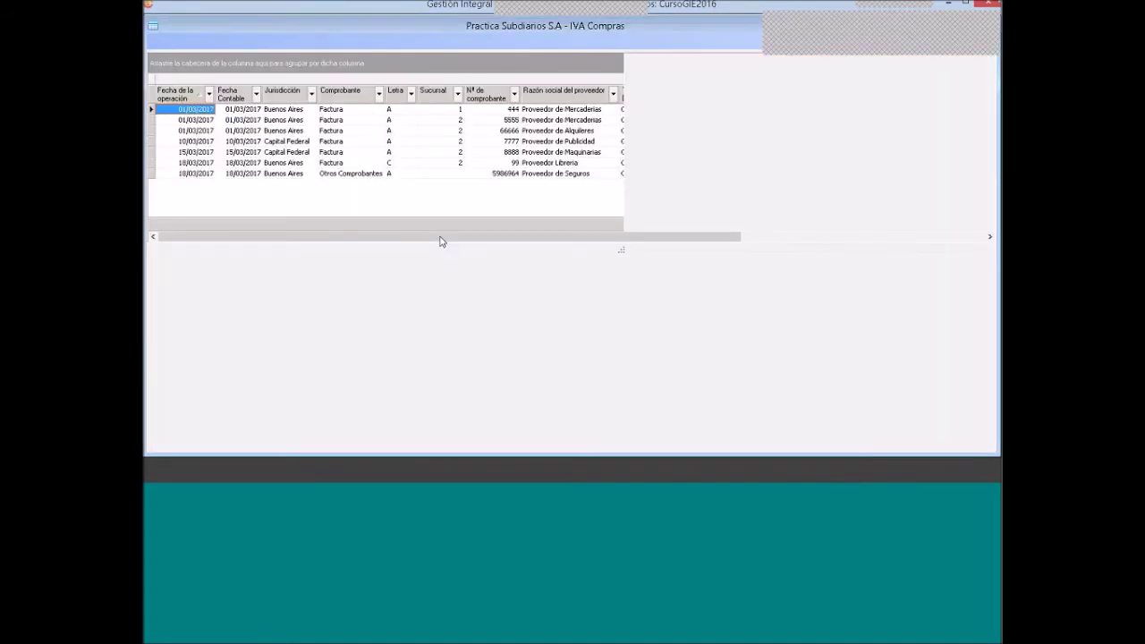
{"action": "right_click", "coordinate": [431, 238]}
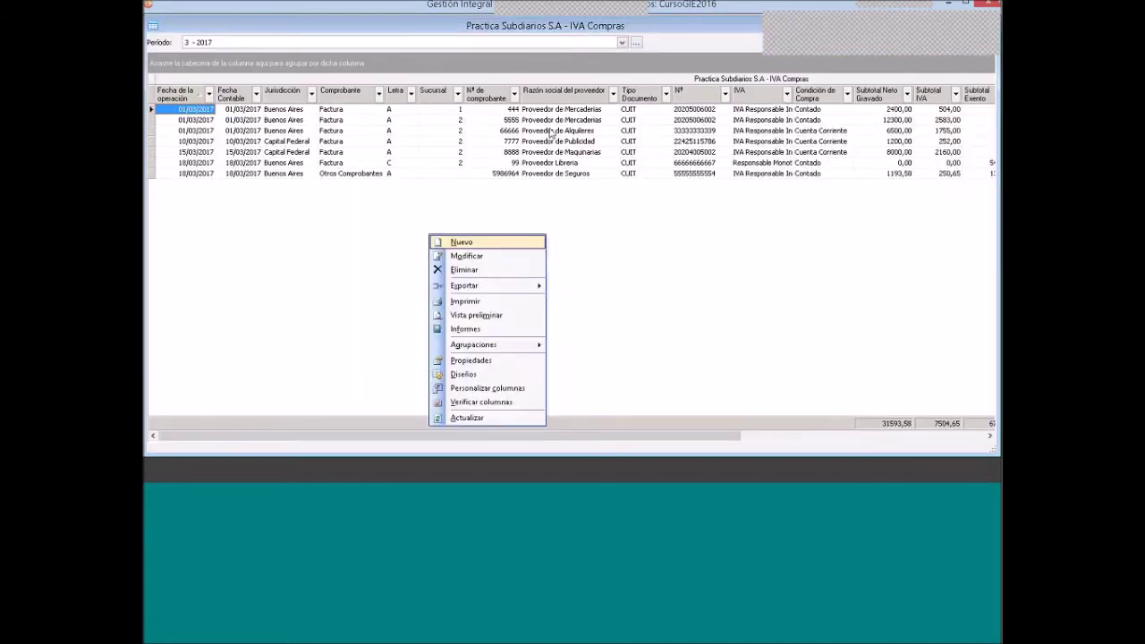
{"action": "key", "text": "Return"}
Fill the entry header for Proveedor de Combustible as Ticket Factura A, number 2-121212, dated 16/03/2017, condition Contado
{"action": "left_click", "coordinate": [549, 123]}
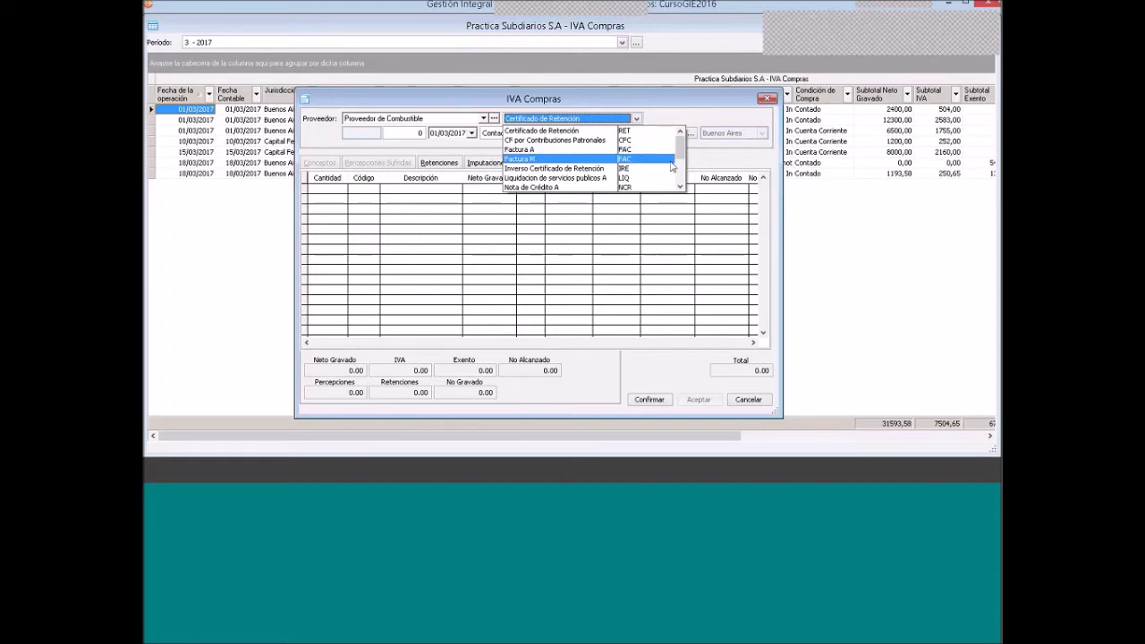
{"action": "left_click_drag", "start_coordinate": [680, 143], "coordinate": [682, 187]}
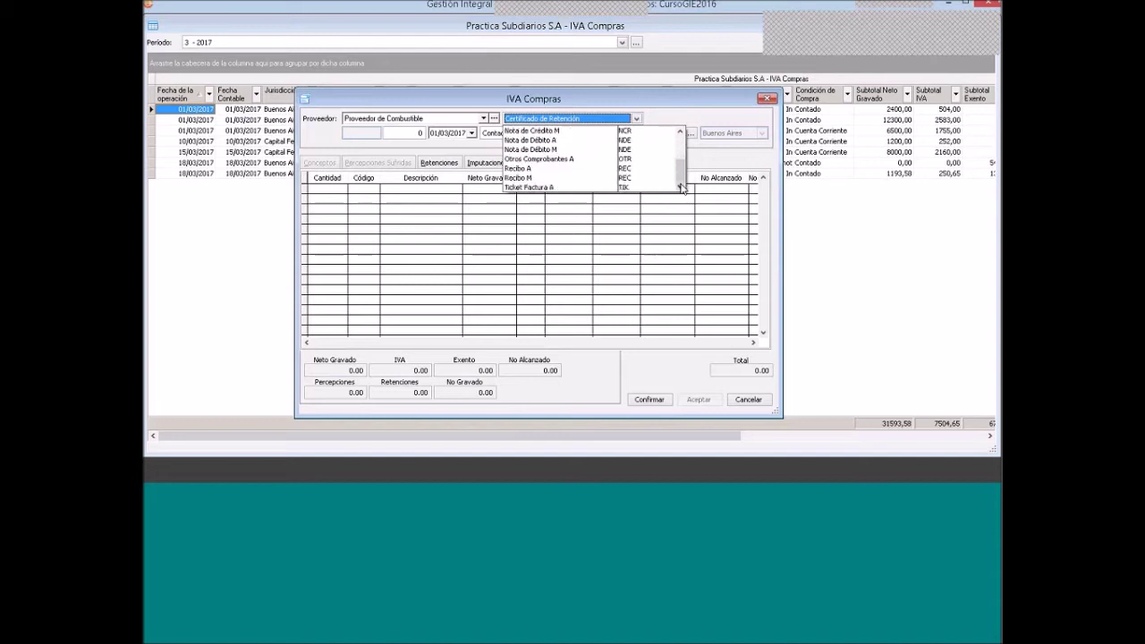
{"action": "left_click", "coordinate": [535, 187]}
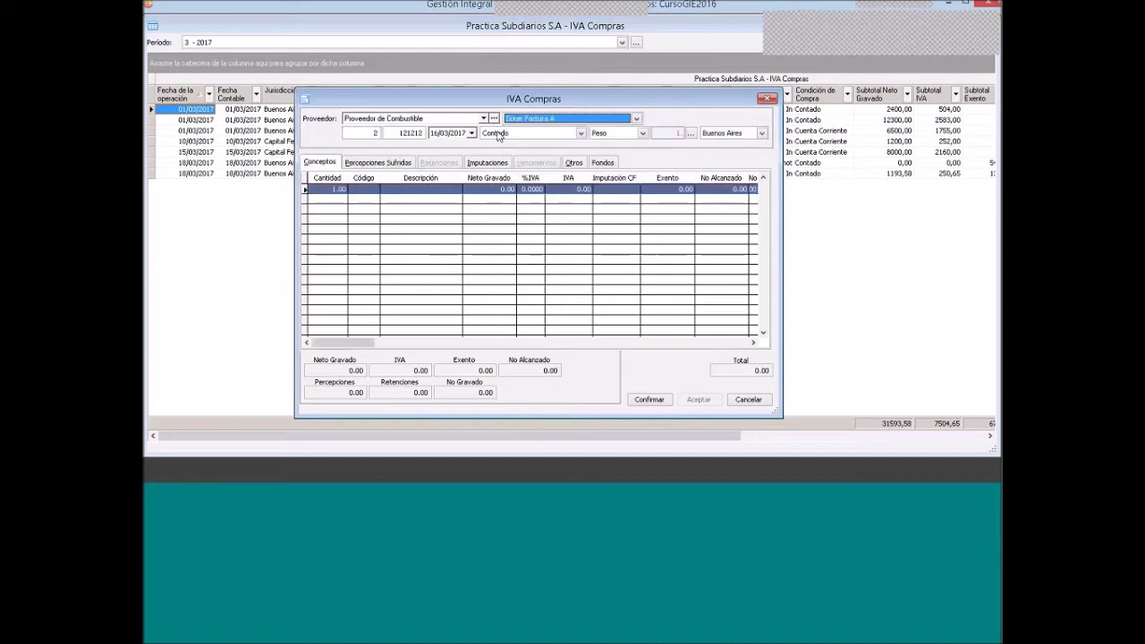
Add a concept line for Combustibles with a Neto Gravado of 545.41
{"action": "left_click", "coordinate": [363, 190]}
{"action": "left_click", "coordinate": [383, 206]}
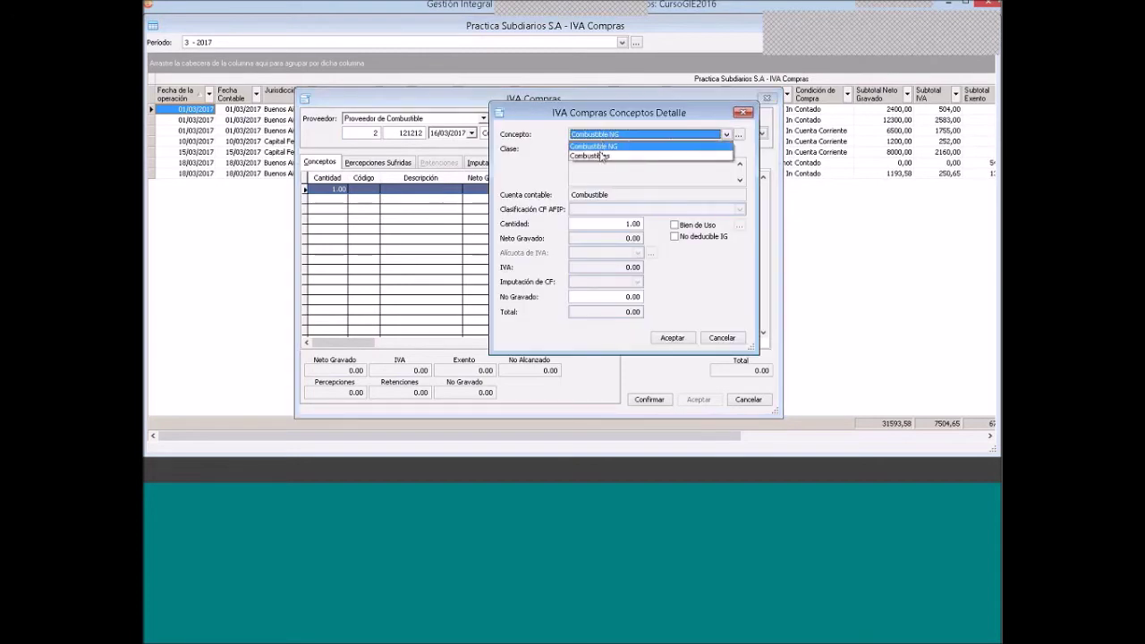
{"action": "left_click", "coordinate": [601, 155]}
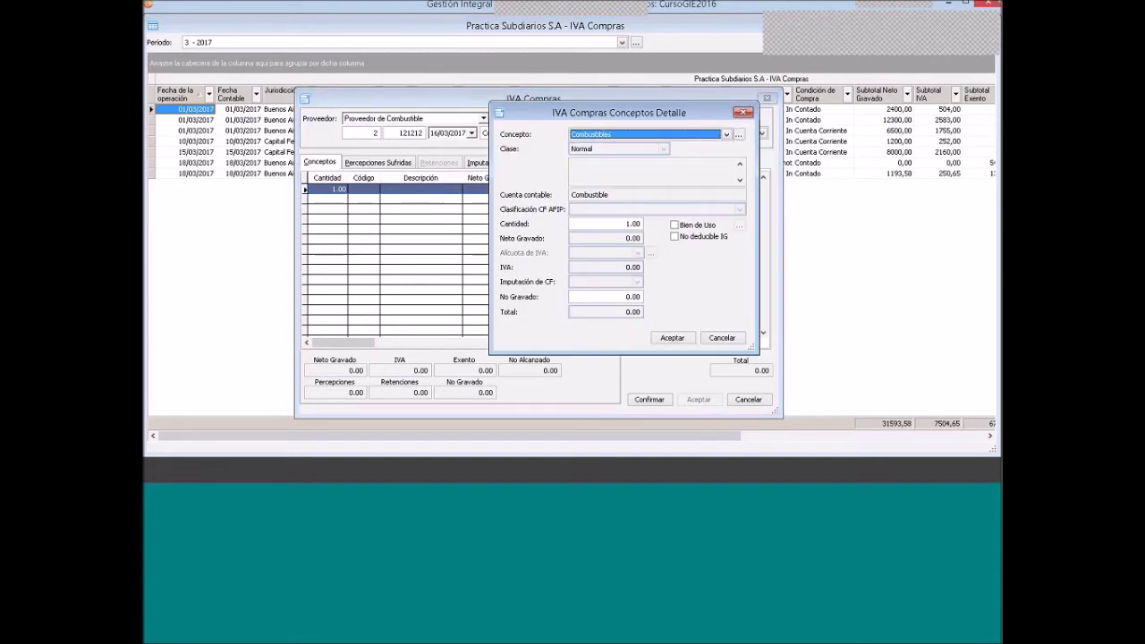
{"action": "left_click", "coordinate": [595, 237]}
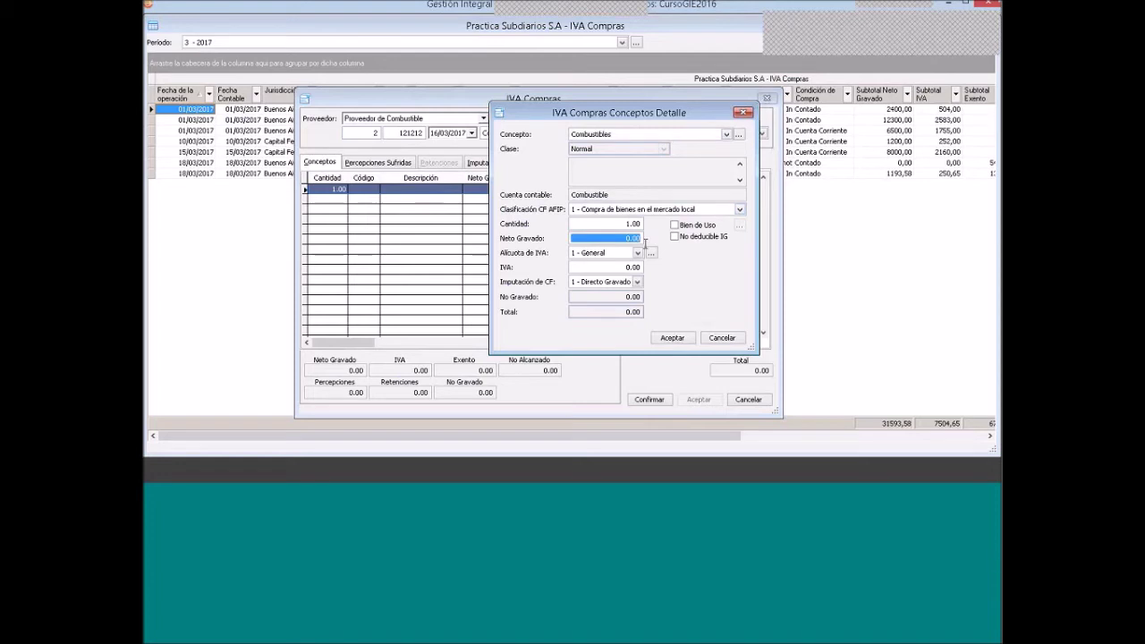
{"action": "type", "text": "545.41"}
{"action": "left_click", "coordinate": [605, 267]}
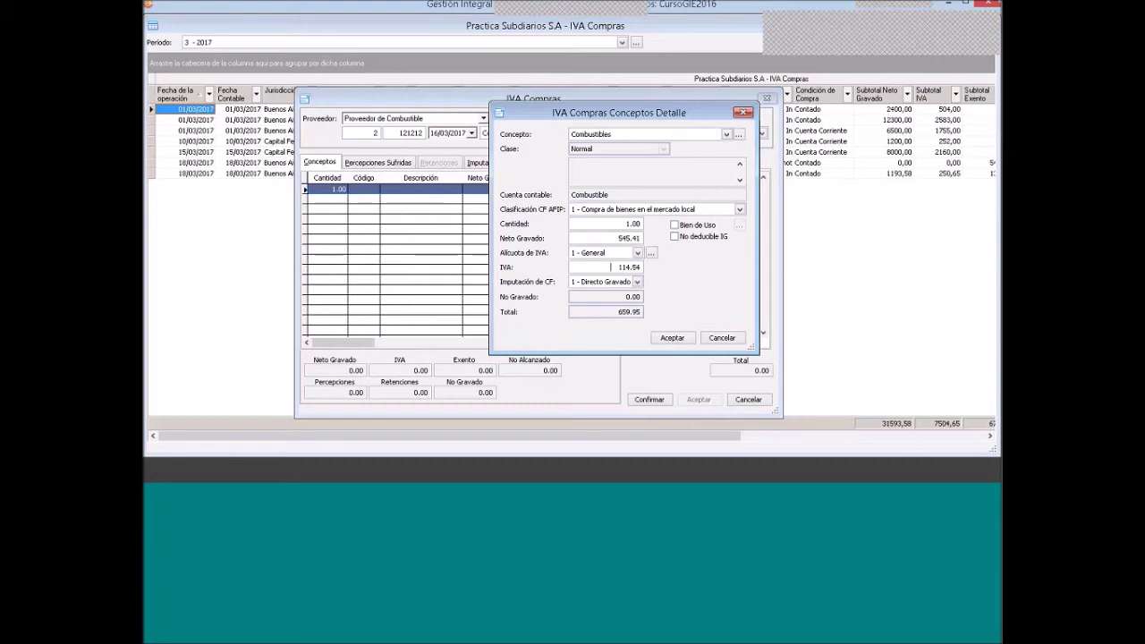
Switch to the Word exercise document, check the fuel invoice's IVA amount and return to the concept detail
{"action": "left_click", "coordinate": [312, 471]}
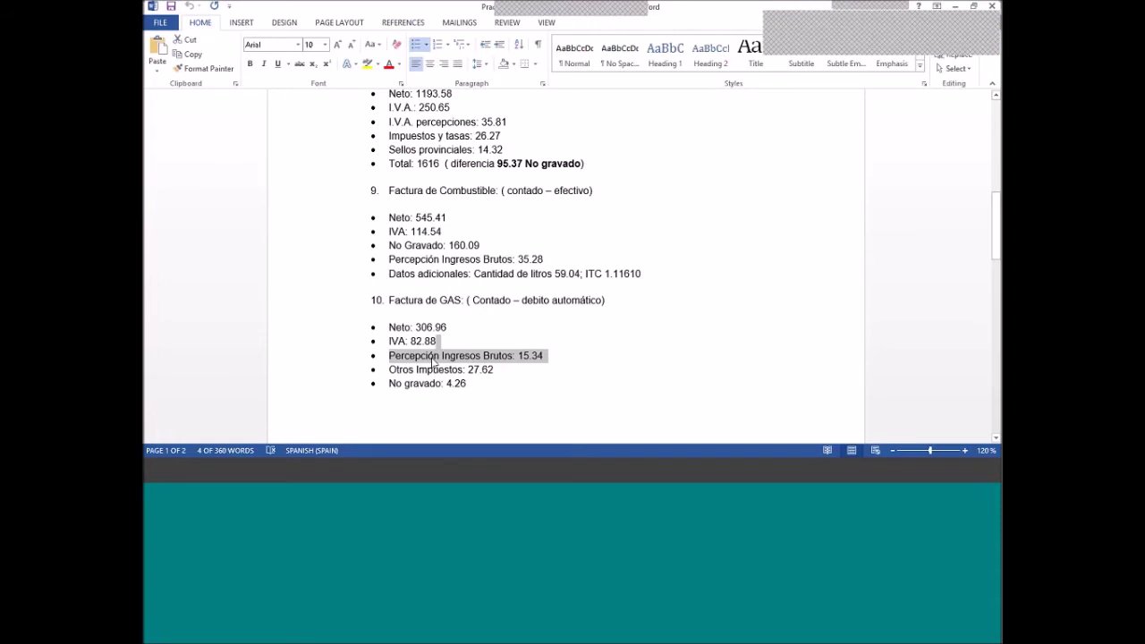
{"action": "key", "text": "ctrl+z"}
{"action": "key", "text": "ctrl+z"}
{"action": "key", "text": "ctrl+z"}
{"action": "key", "text": "ctrl+z"}
{"action": "key", "text": "ctrl+z"}
{"action": "key", "text": "ctrl+z"}
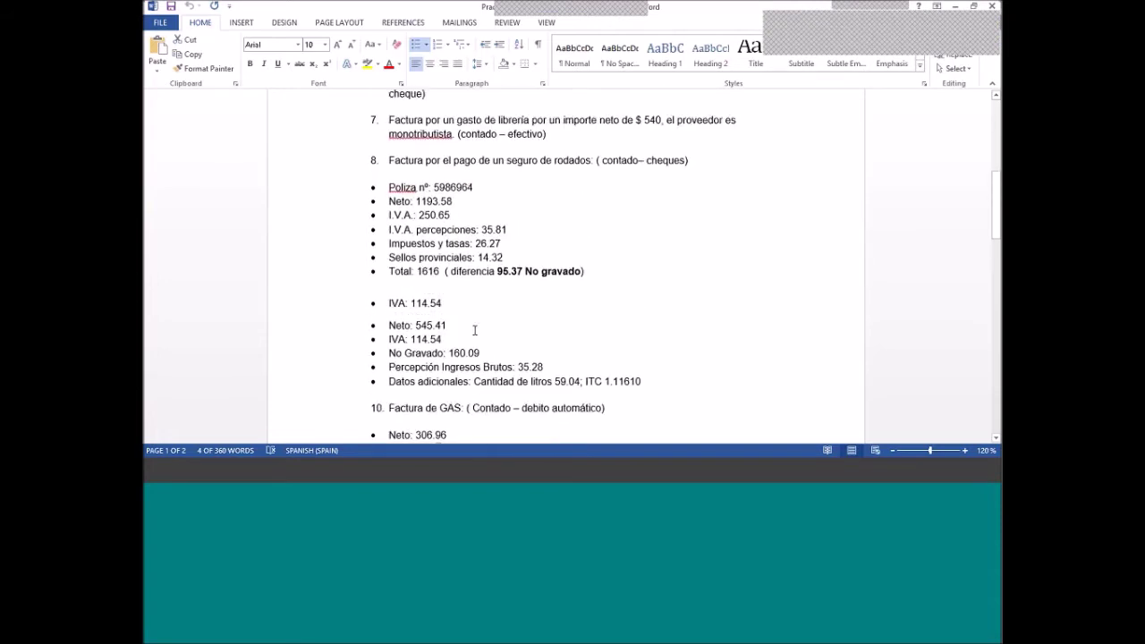
{"action": "key", "text": "ctrl+z"}
{"action": "key", "text": "ctrl+z"}
{"action": "key", "text": "ctrl+z"}
{"action": "key", "text": "ctrl+z"}
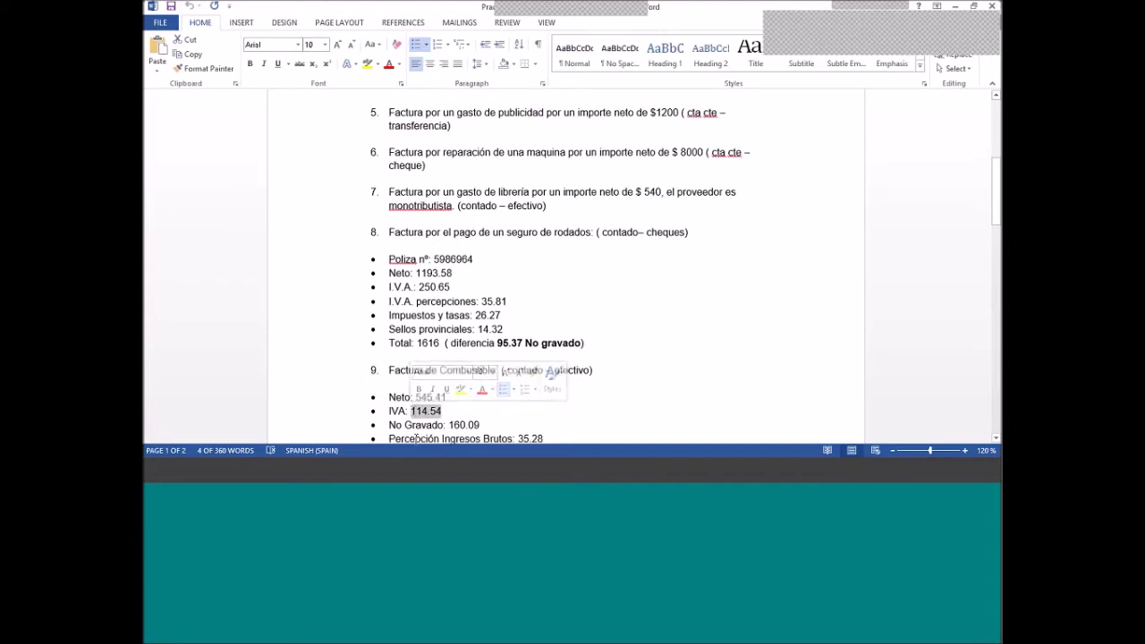
{"action": "key", "text": "alt+Tab"}
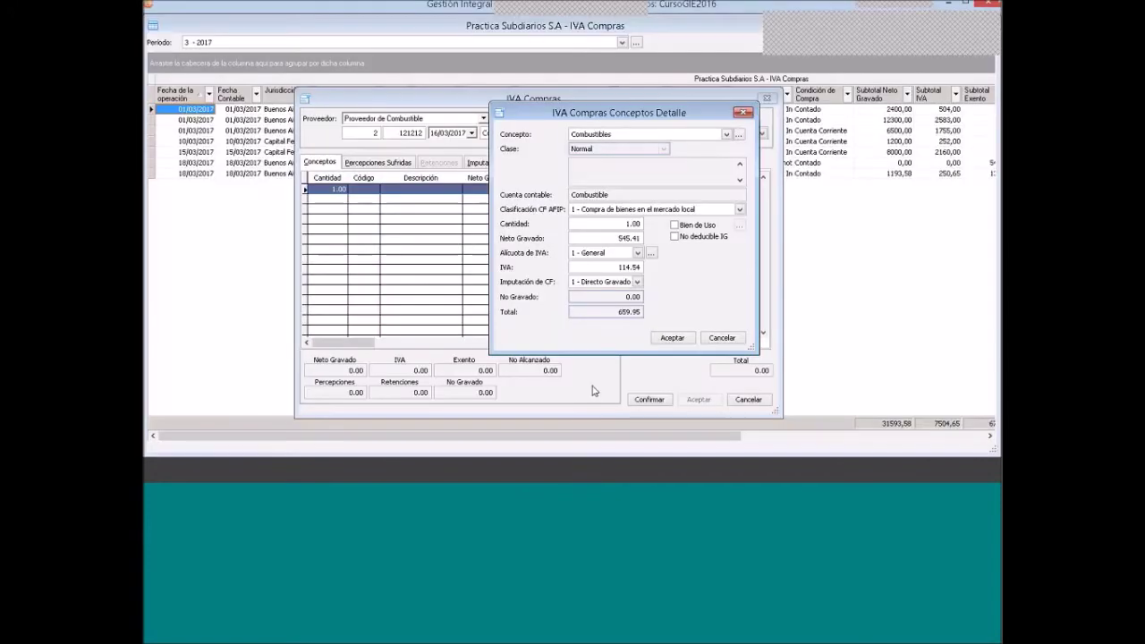
Accept the Combustibles line and add a Combustible NG line with a No Gravado amount of 160.09
{"action": "left_click", "coordinate": [677, 345]}
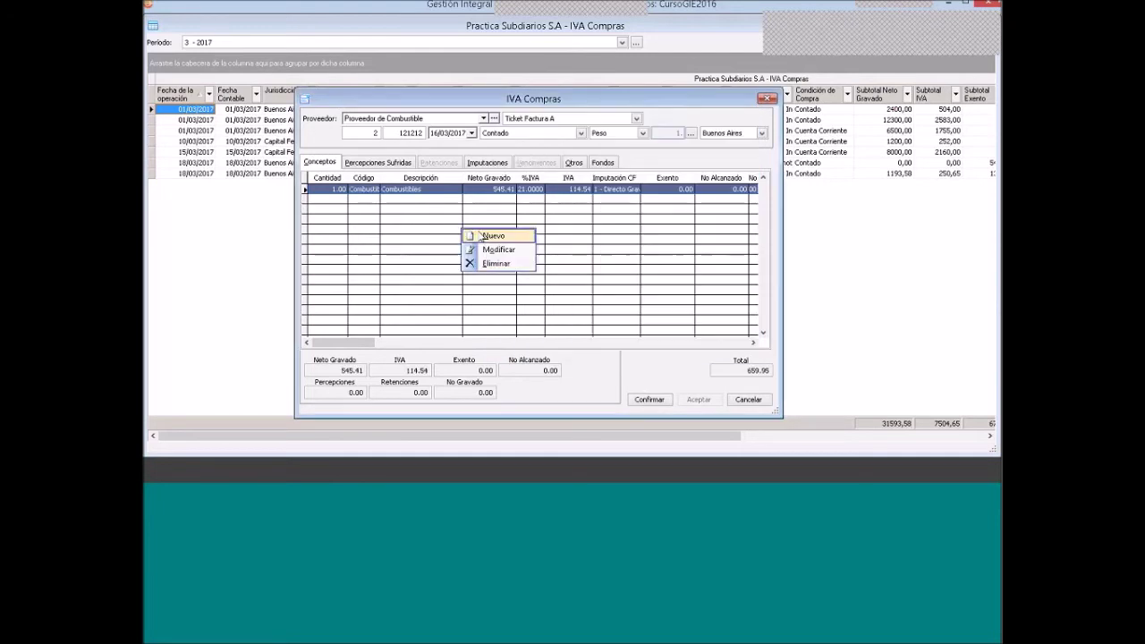
{"action": "left_click", "coordinate": [480, 235]}
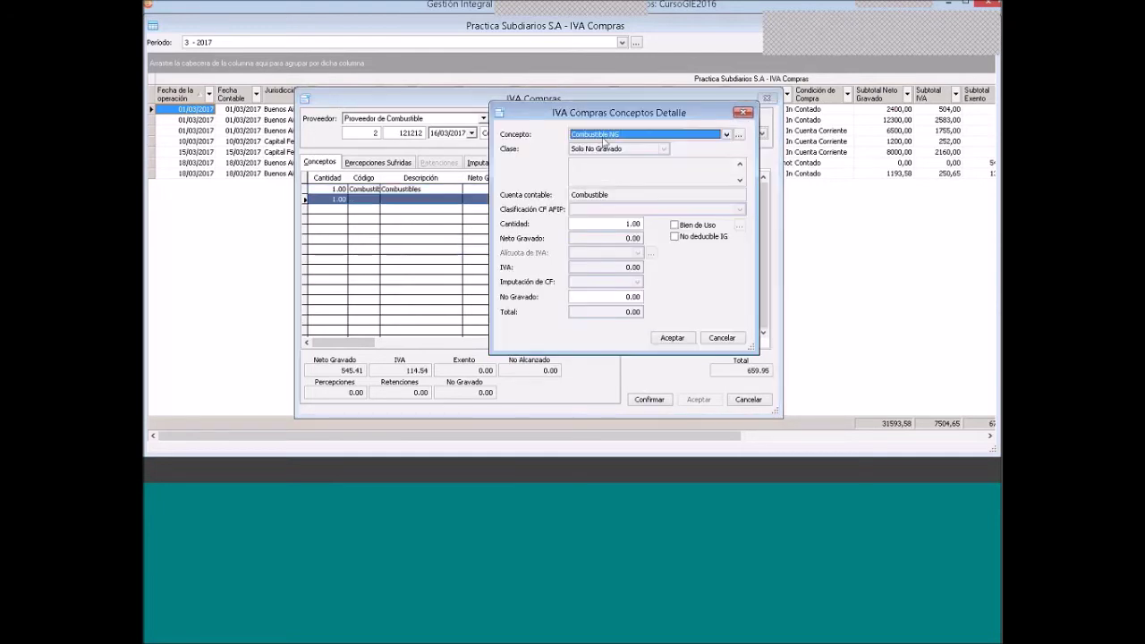
{"action": "left_click", "coordinate": [605, 296]}
{"action": "type", "text": "160.09"}
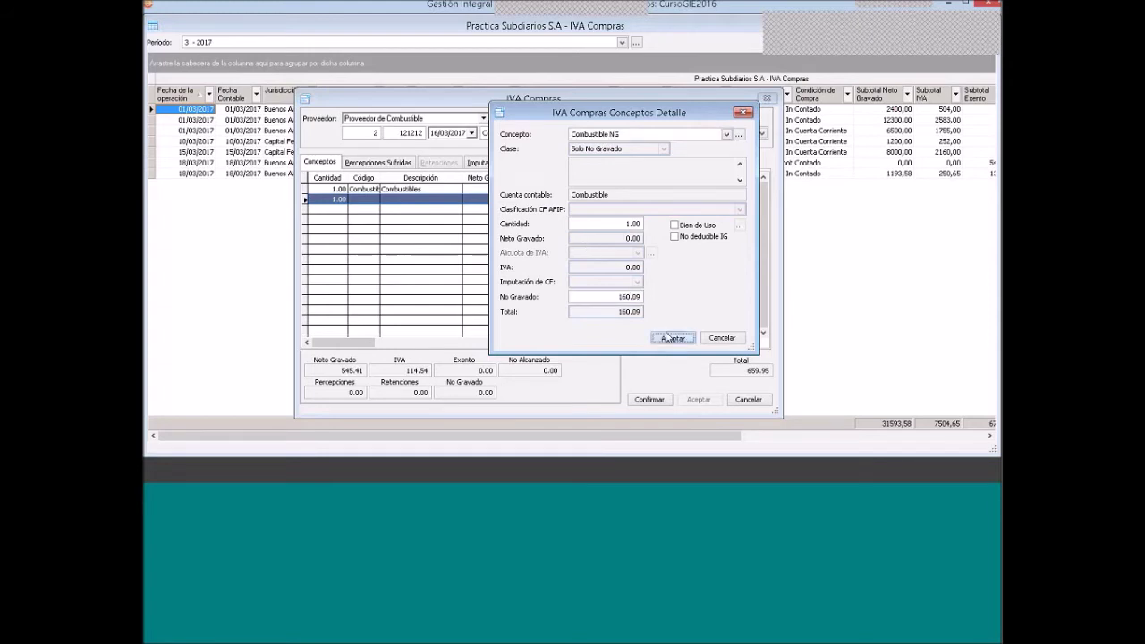
{"action": "left_click", "coordinate": [671, 338]}
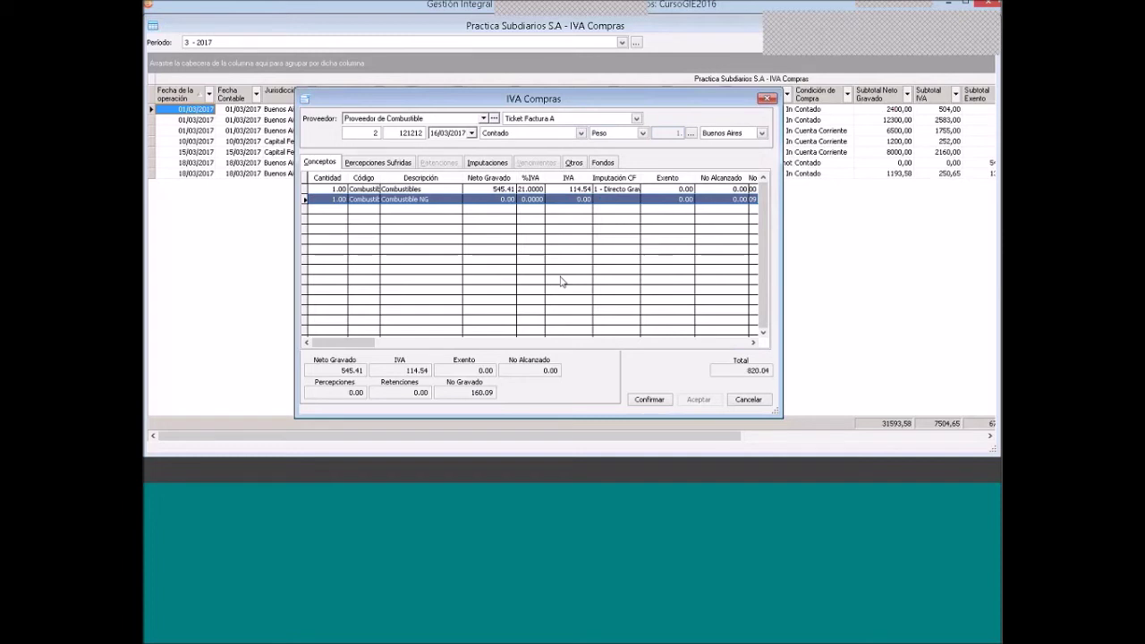
{"action": "left_click_drag", "start_coordinate": [523, 105], "coordinate": [519, 104]}
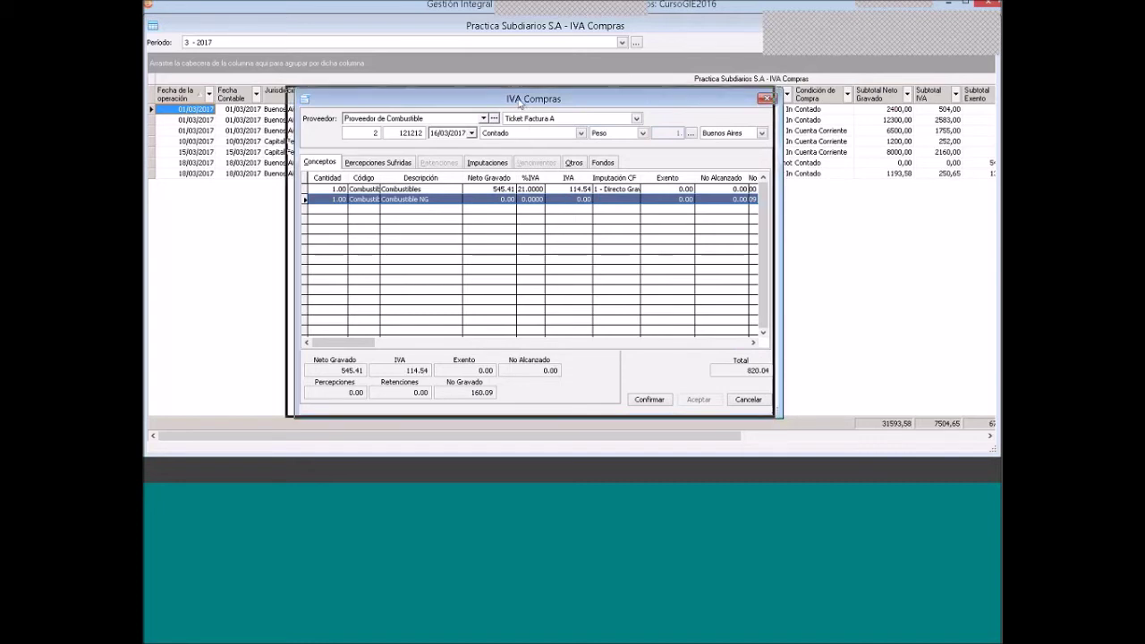
{"action": "left_click_drag", "start_coordinate": [520, 103], "coordinate": [519, 95]}
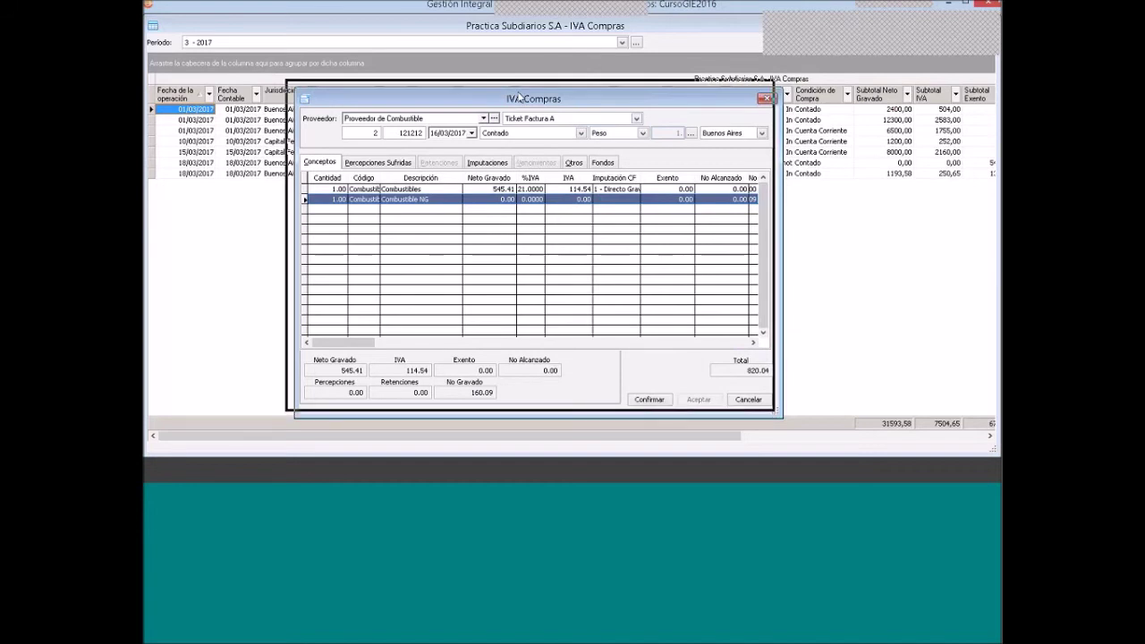
Add a Percepciones IIBB line for Buenos Aires with an Importe of 35.28 to the fuel invoice
{"action": "left_click_drag", "start_coordinate": [519, 96], "coordinate": [508, 99]}
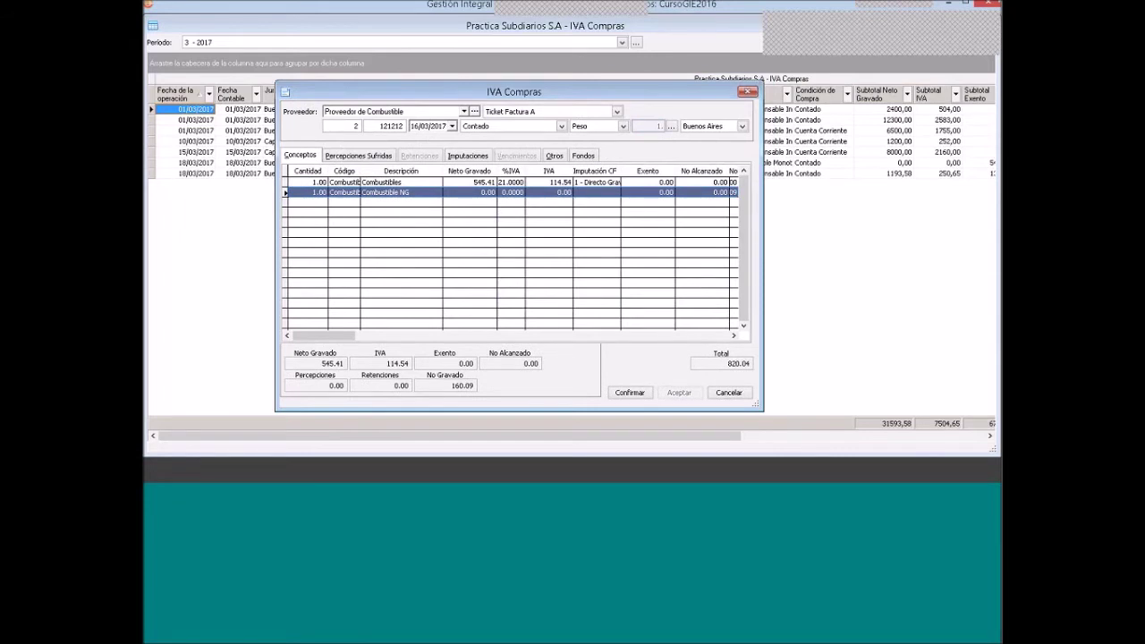
{"action": "left_click", "coordinate": [351, 157]}
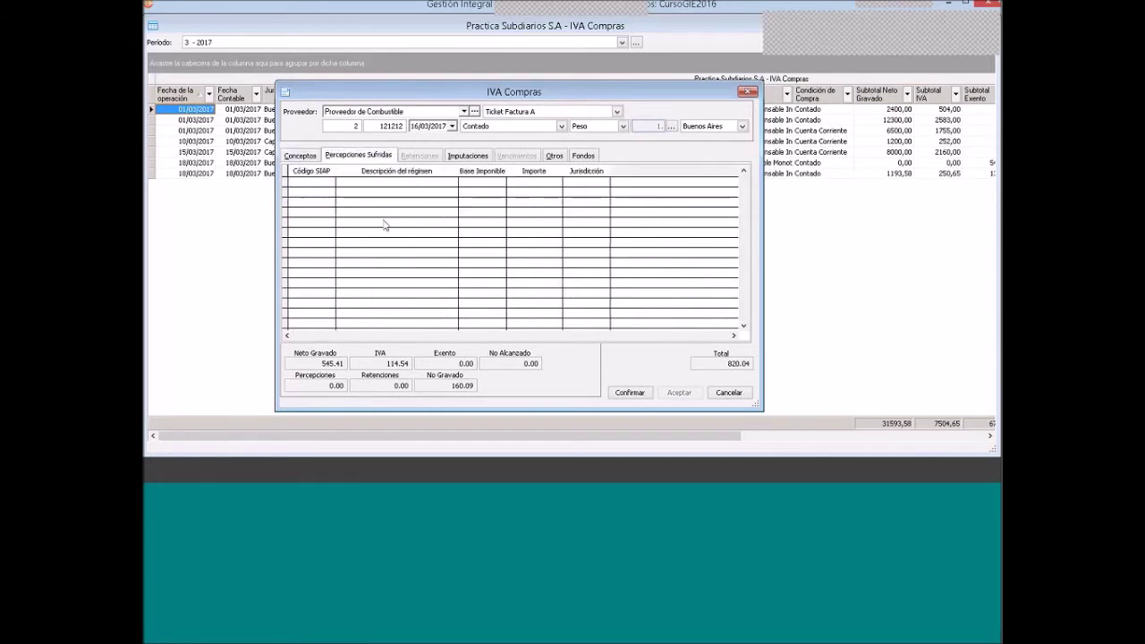
{"action": "double_click", "coordinate": [385, 223]}
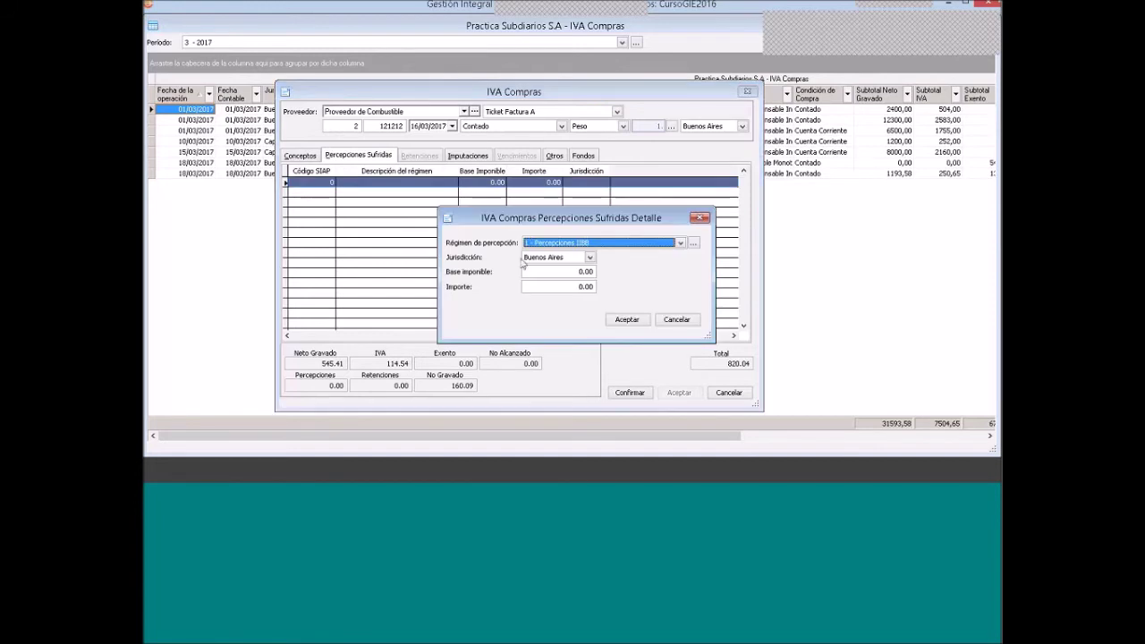
{"action": "left_click", "coordinate": [583, 286]}
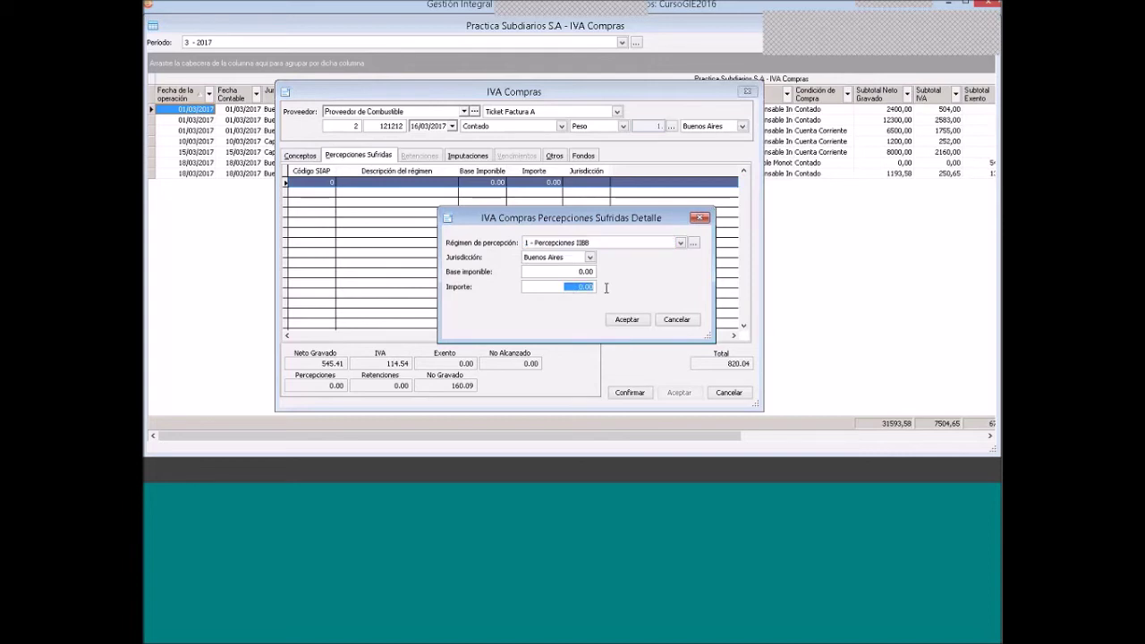
{"action": "type", "text": "35.28"}
{"action": "left_click", "coordinate": [625, 319]}
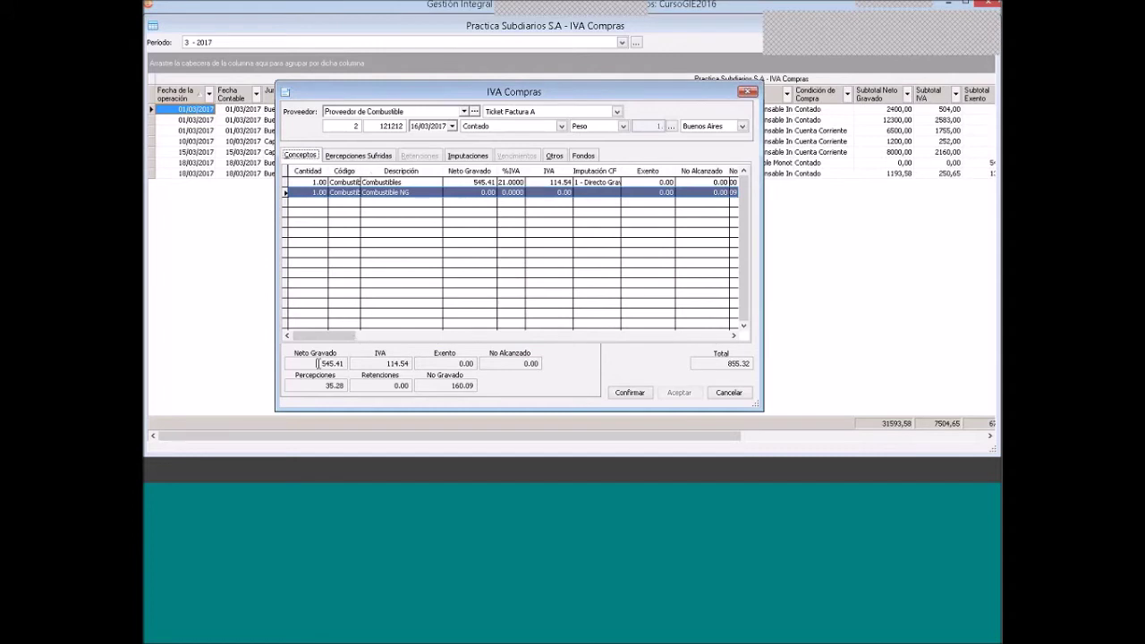
Review the fuel invoice's totals, then confirm and accept the entry to record it in the IVA Compras ledger
{"action": "key", "text": "Tab"}
{"action": "left_click", "coordinate": [440, 386]}
{"action": "left_click_drag", "start_coordinate": [319, 388], "coordinate": [349, 382]}
{"action": "left_click", "coordinate": [629, 393]}
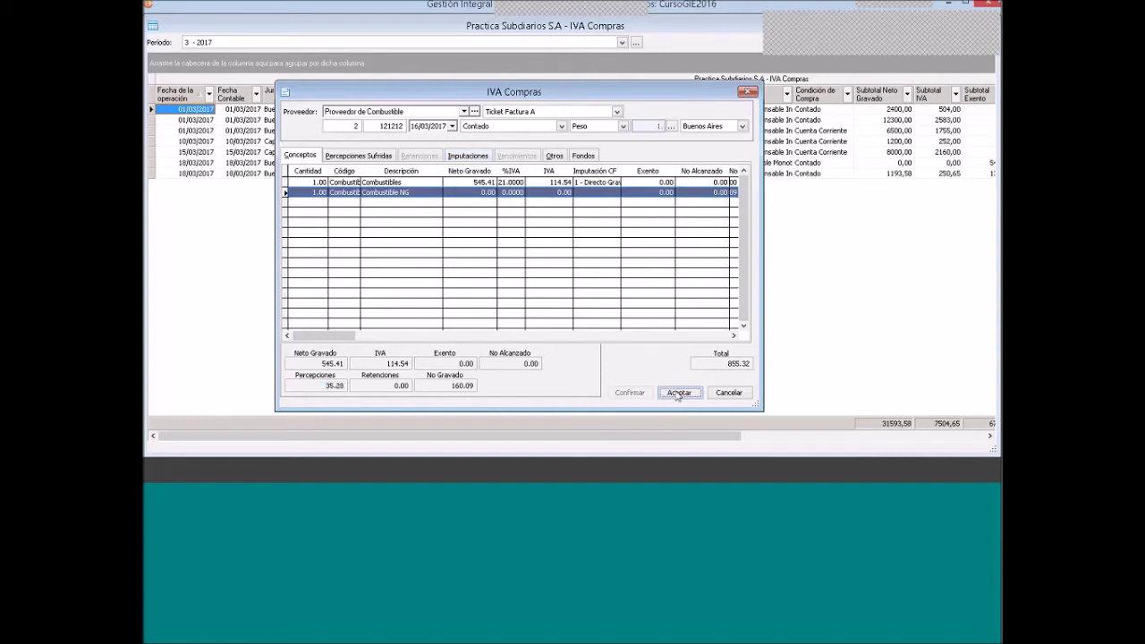
{"action": "left_click", "coordinate": [679, 393]}
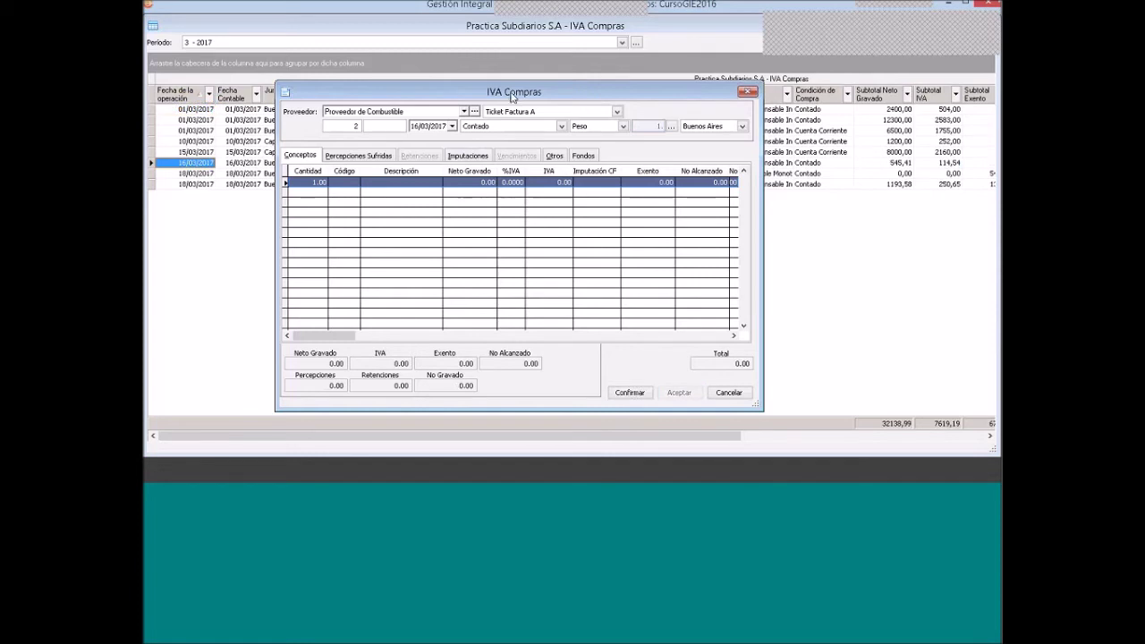
Fill the entry header for Proveedor de Gas as Factura A, number 34-666666, dated 18/03/2017, condition Contado
{"action": "left_click_drag", "start_coordinate": [512, 98], "coordinate": [410, 165]}
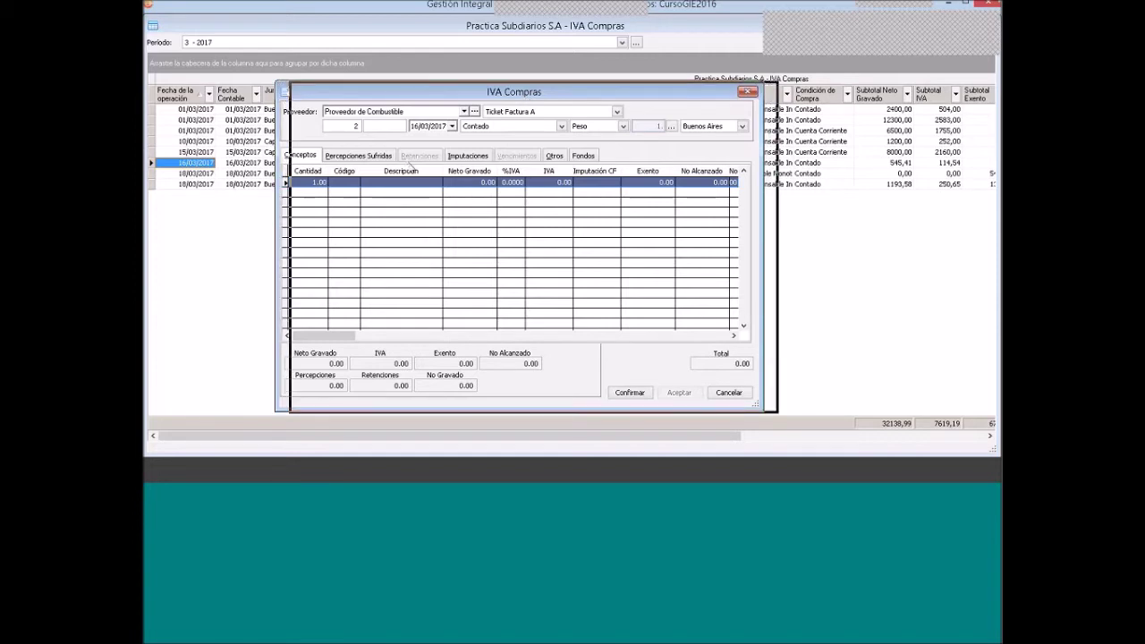
{"action": "left_click_drag", "start_coordinate": [409, 168], "coordinate": [506, 178]}
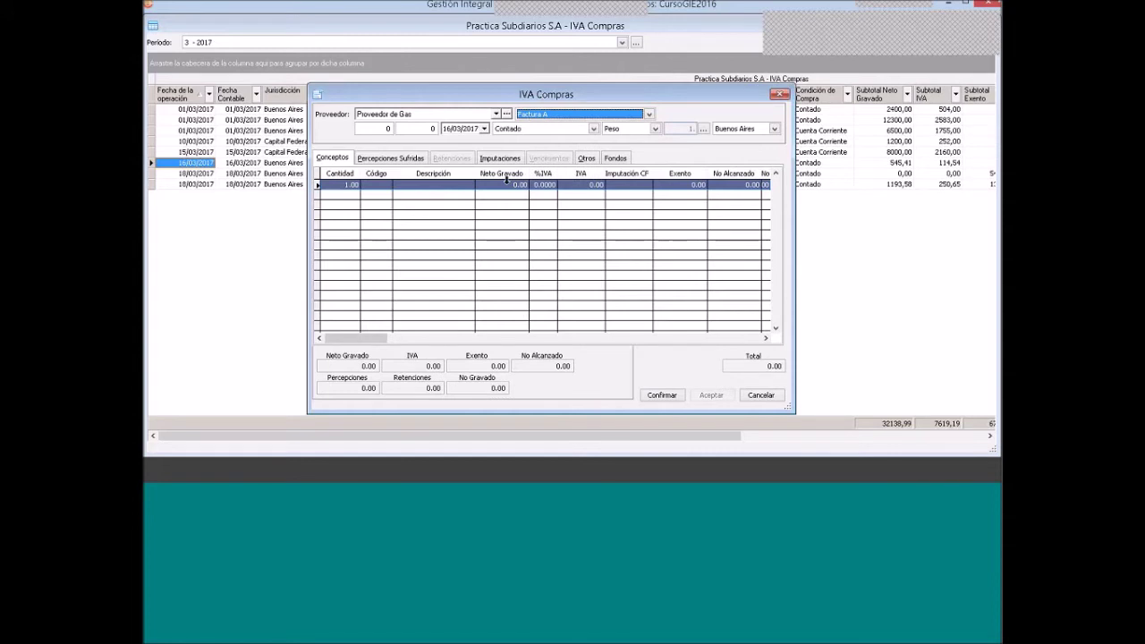
{"action": "key", "text": "Tab"}
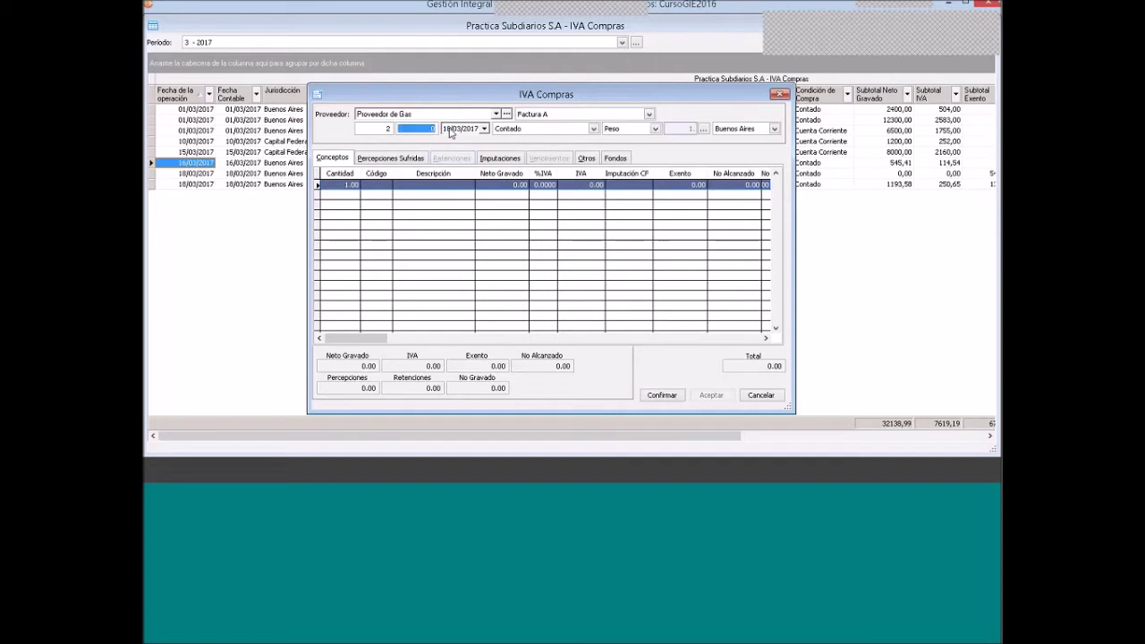
{"action": "type", "text": "66"}
{"action": "key", "text": "shift+Tab"}
{"action": "type", "text": "34"}
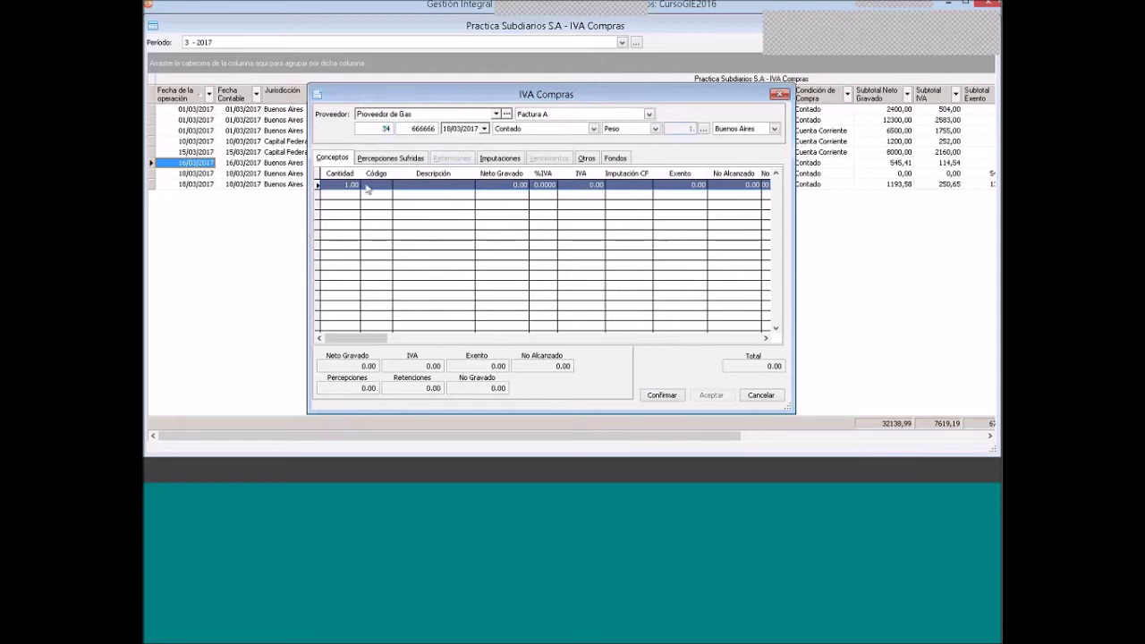
Start a new concept line for Luz, Gas, Agua, Telefono e Internet on the gas invoice
{"action": "right_click", "coordinate": [402, 185]}
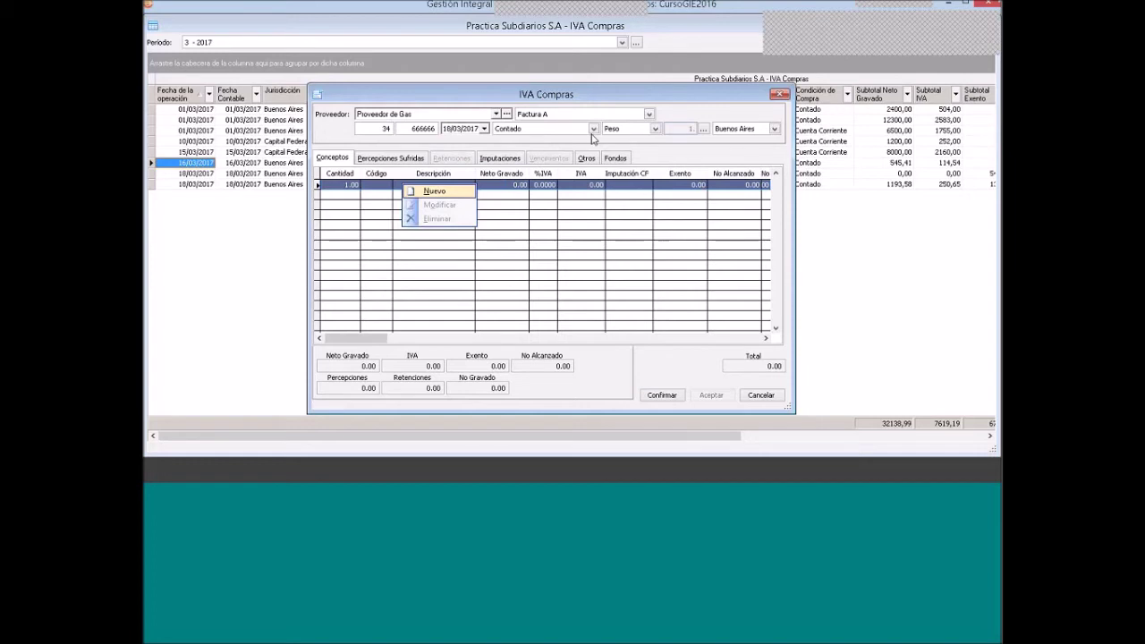
{"action": "key", "text": "Return"}
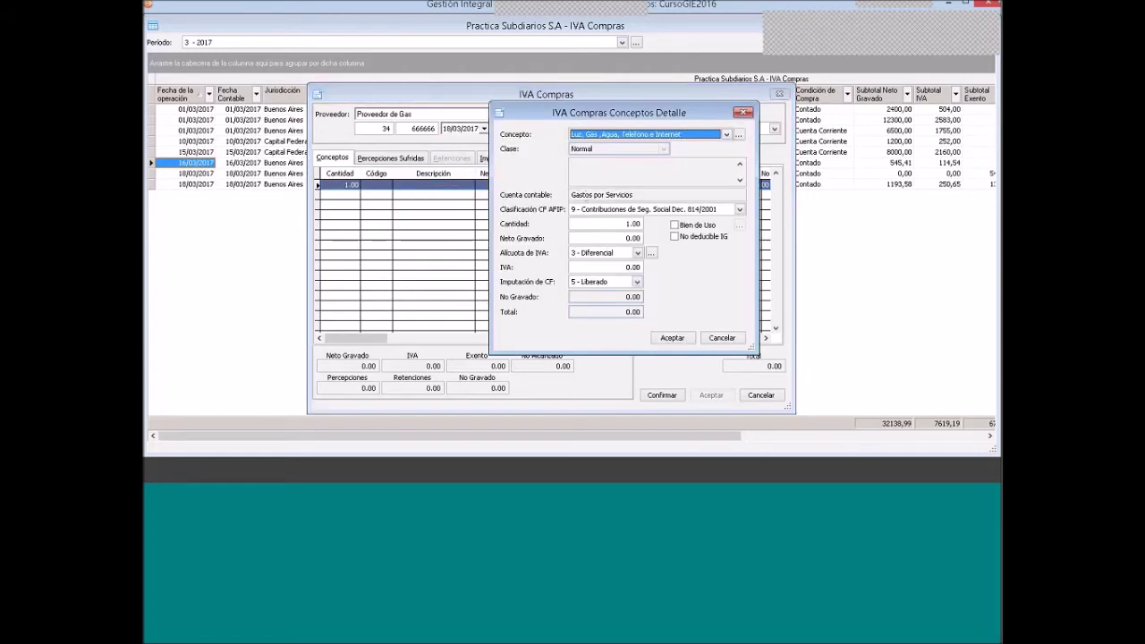
{"action": "left_click", "coordinate": [628, 235]}
{"action": "left_click", "coordinate": [381, 362]}
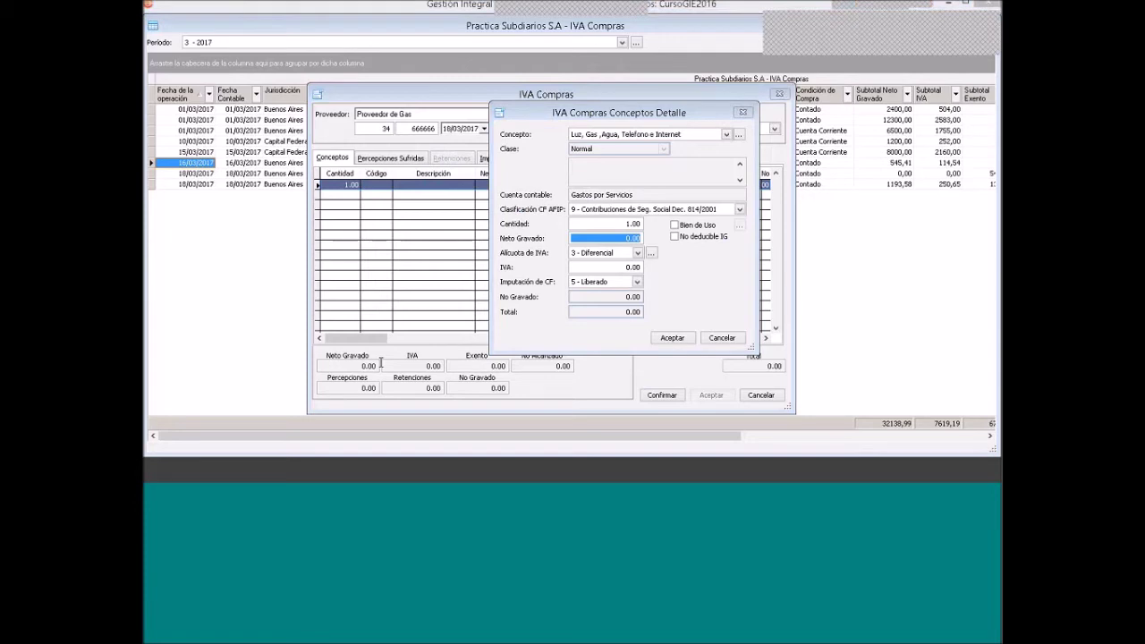
Switch to the Word exercise document and check the amounts listed under Factura de GAS
{"action": "key", "text": "alt+Tab"}
{"action": "key", "text": "ctrl+z"}
{"action": "key", "text": "ctrl+z"}
{"action": "key", "text": "ctrl+z"}
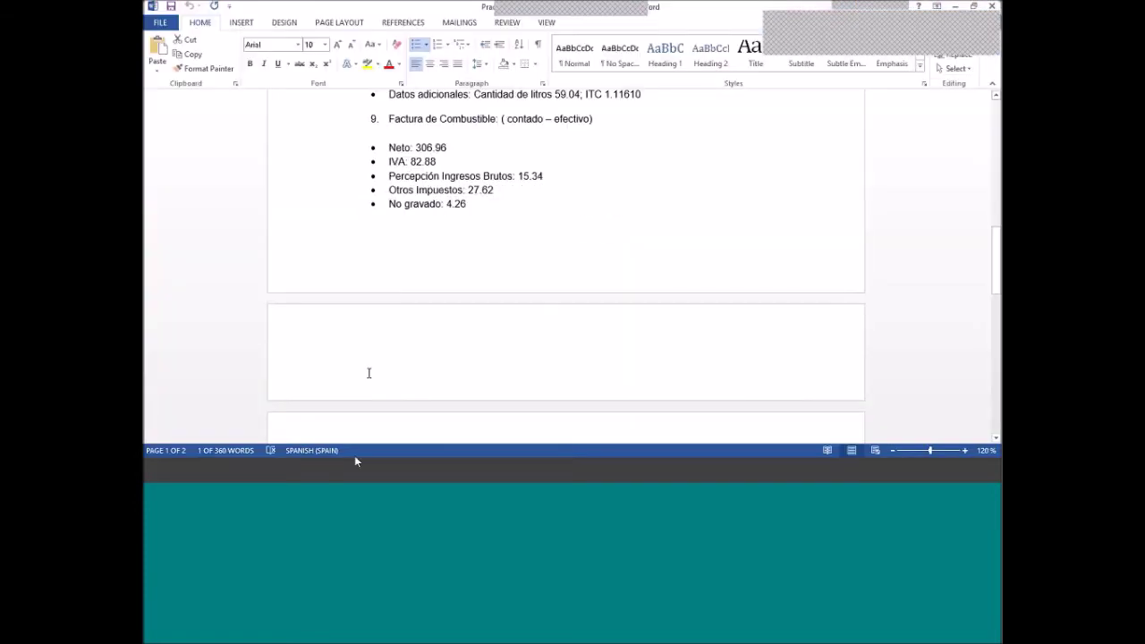
{"action": "key", "text": "ctrl+y"}
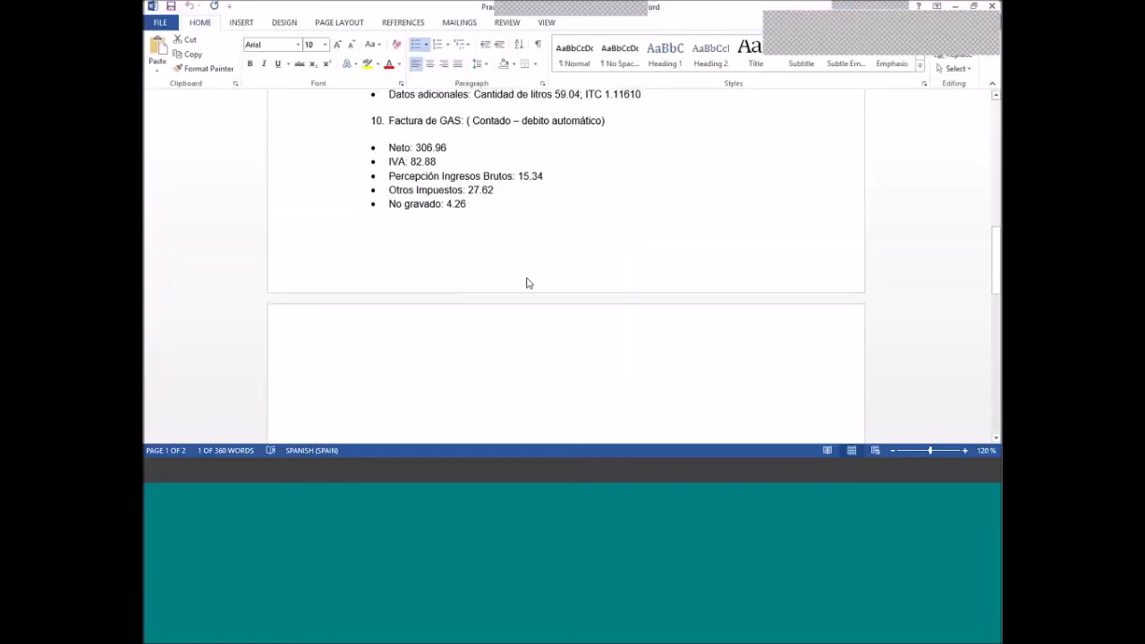
Return to the concept detail and enter a Neto Gravado of 306.96 and an IVA of 82.88
{"action": "key", "text": "alt+Tab"}
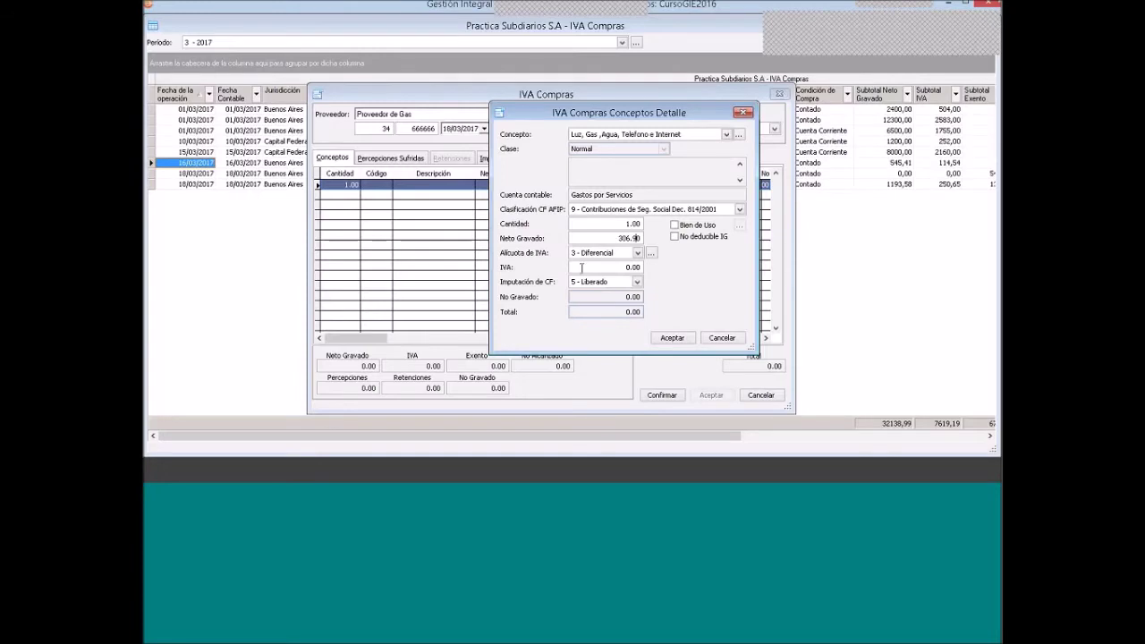
{"action": "left_click", "coordinate": [623, 272]}
{"action": "type", "text": "82.88"}
Verify the gas invoice's IVA amount in the Word document, then return and accept the concept line
{"action": "key", "text": "alt+Tab"}
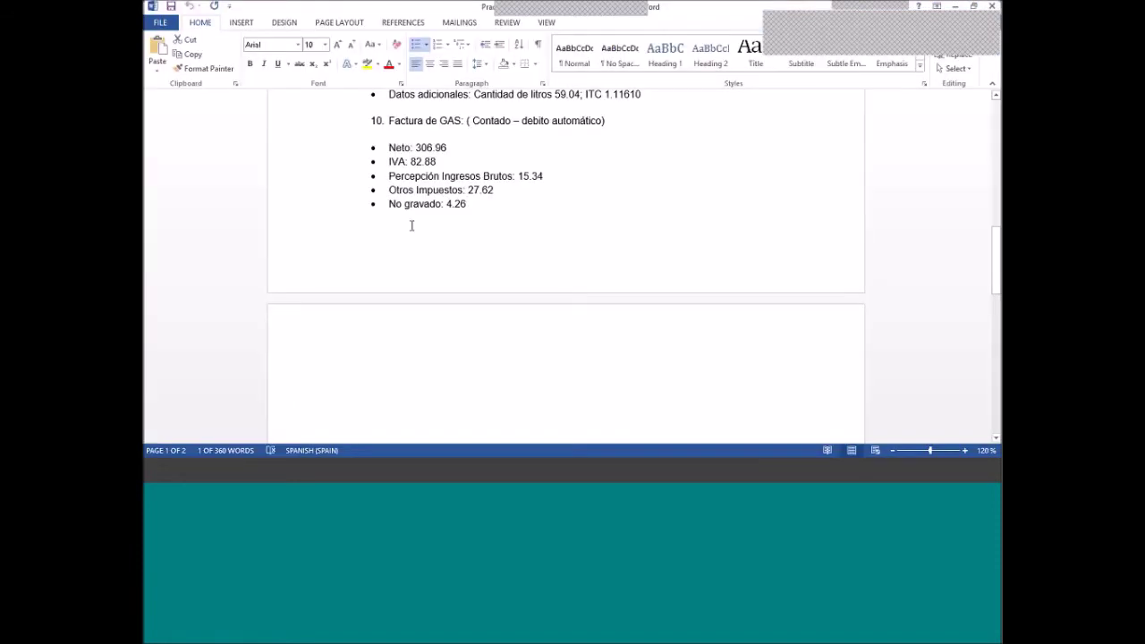
{"action": "left_click_drag", "start_coordinate": [437, 162], "coordinate": [406, 162]}
{"action": "key", "text": "shift+Left"}
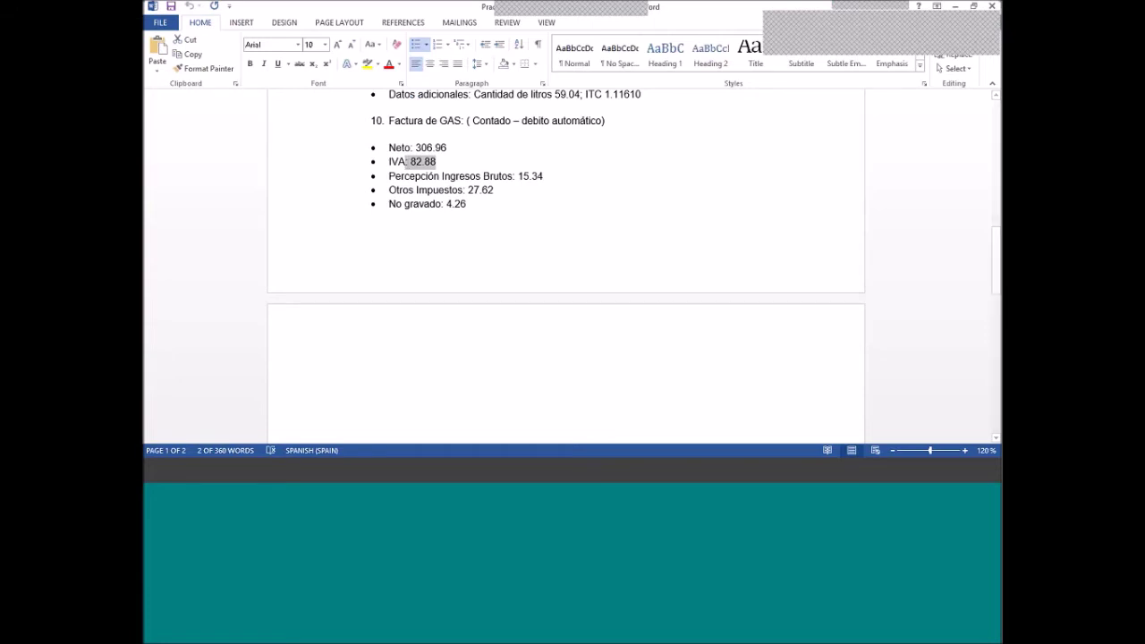
{"action": "key", "text": "alt+Tab"}
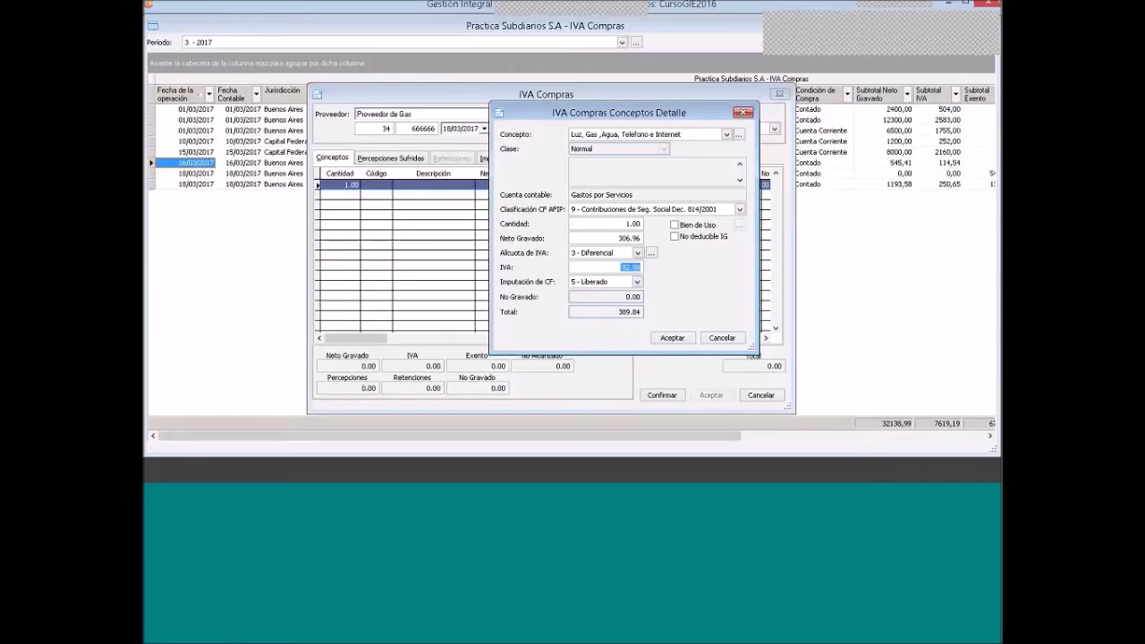
{"action": "key", "text": "Return"}
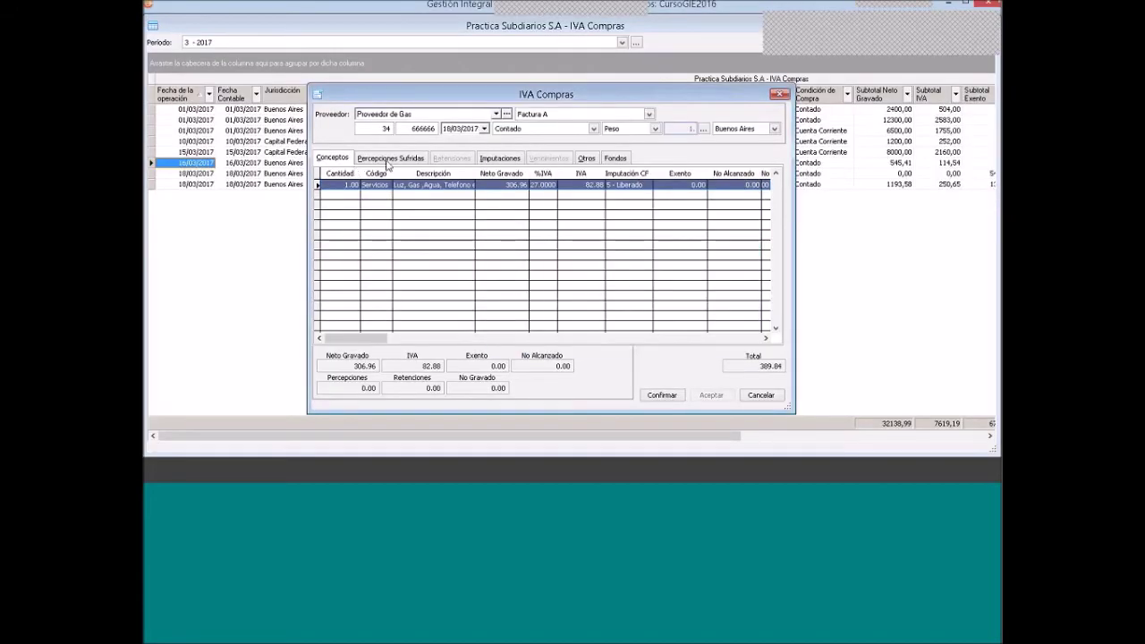
Add a Percepciones IIBB line for Buenos Aires with an Importe of 15.34 to the gas invoice
{"action": "left_click", "coordinate": [387, 161]}
{"action": "right_click", "coordinate": [401, 202]}
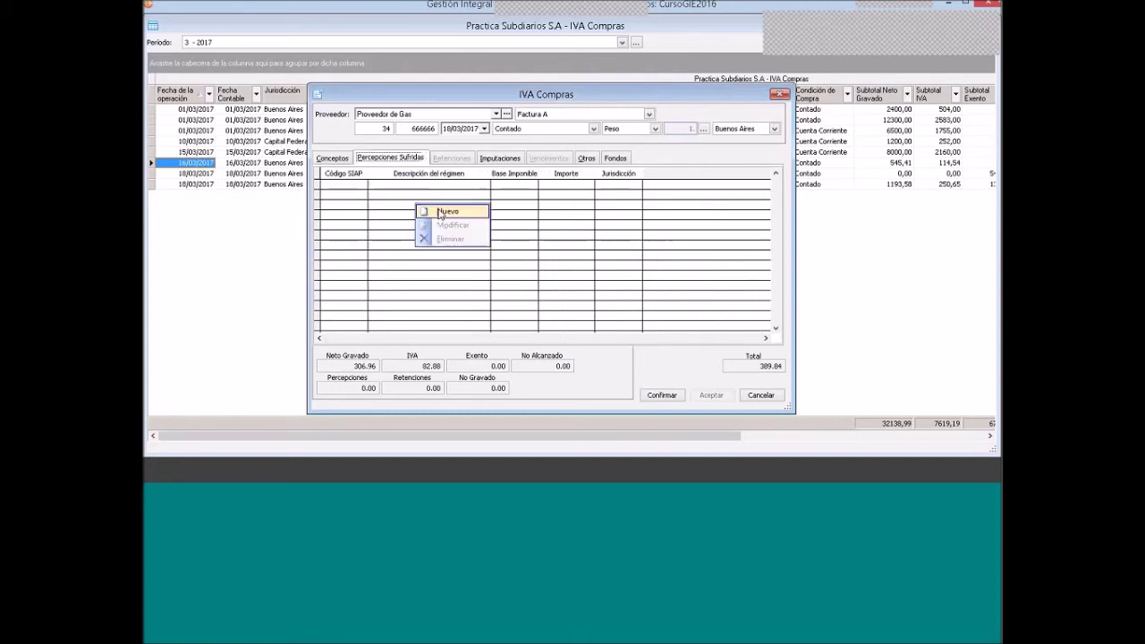
{"action": "left_click", "coordinate": [425, 210]}
{"action": "key", "text": "Tab"}
{"action": "key", "text": "Tab"}
{"action": "key", "text": "Tab"}
{"action": "type", "text": "1"}
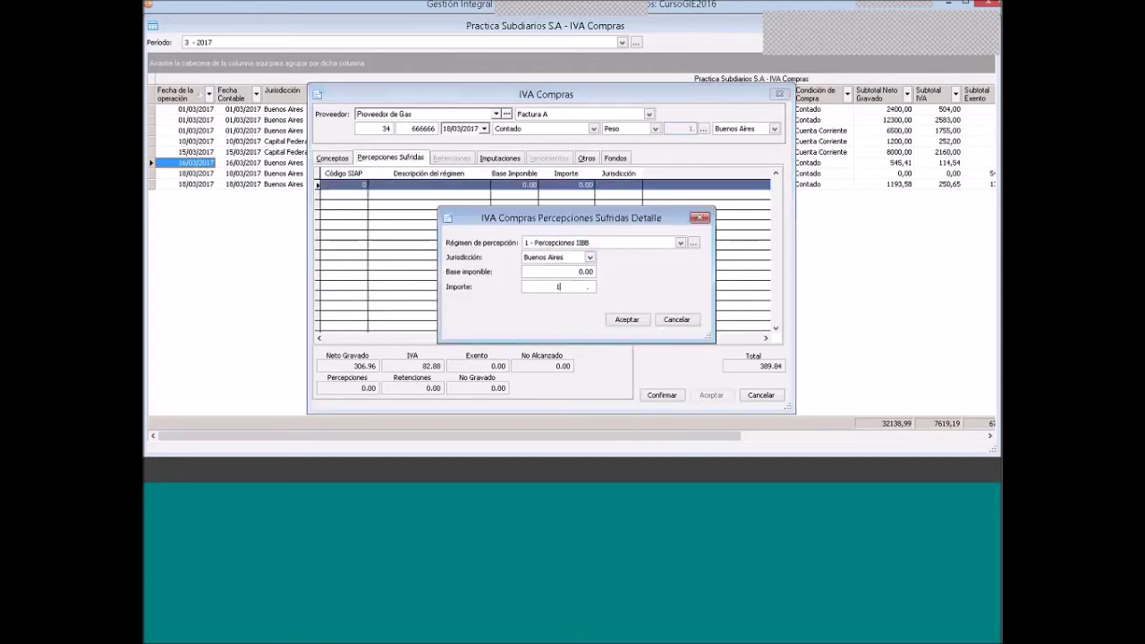
{"action": "type", "text": "5.34"}
{"action": "left_click", "coordinate": [626, 320]}
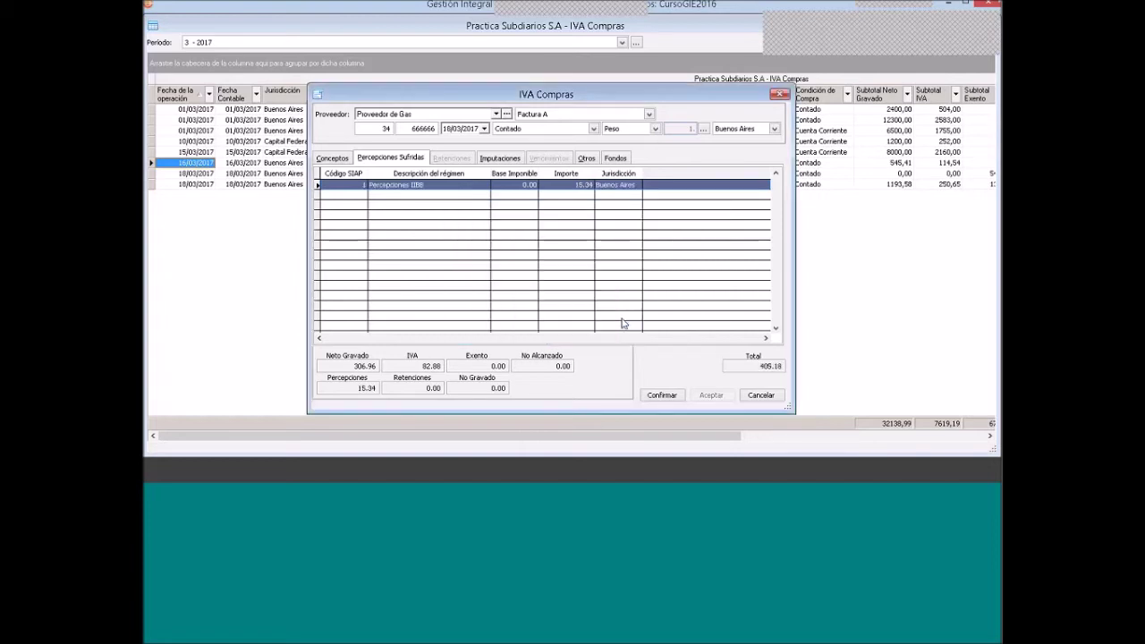
Switch to the Word exercise document, check the gas invoice's Otros Impuestos and No gravado amounts, and return to the entry
{"action": "key", "text": "Tab"}
{"action": "key", "text": "alt+Tab"}
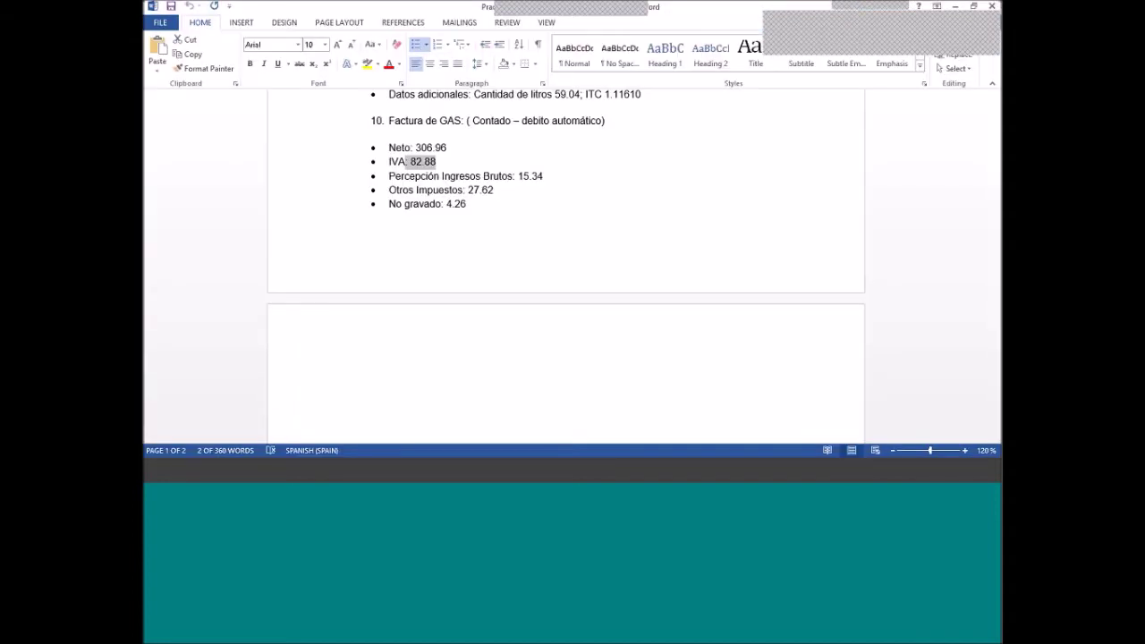
{"action": "key", "text": "alt+Tab"}
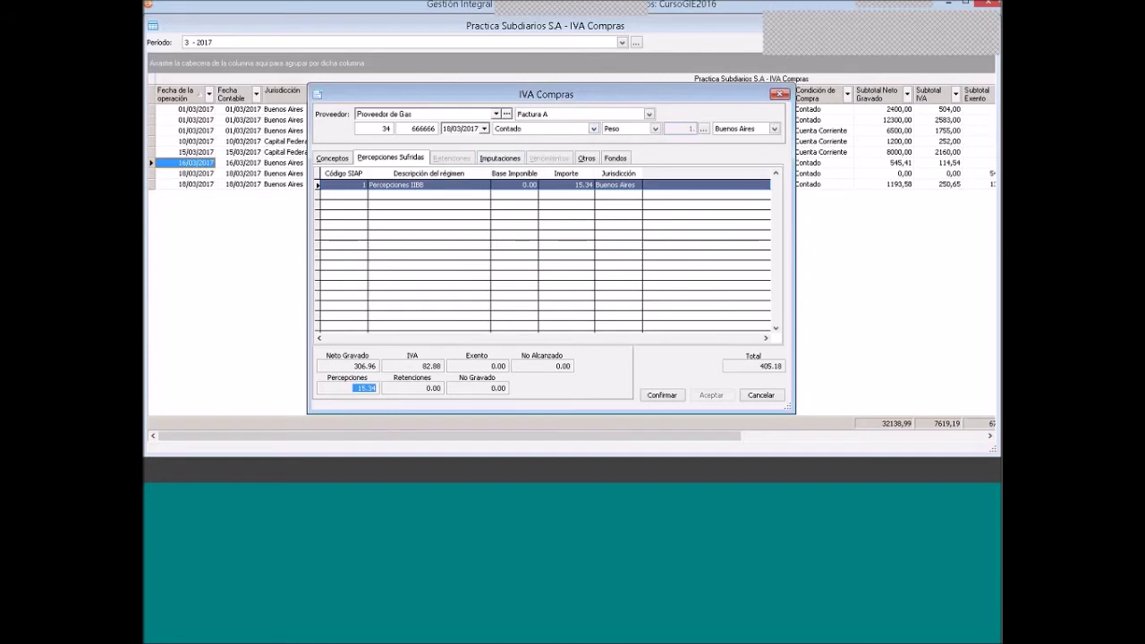
Add a second concept line for Luz, Gas, Agua, Telefono e Internet EX with an Exento amount of 31.88
{"action": "right_click", "coordinate": [454, 192]}
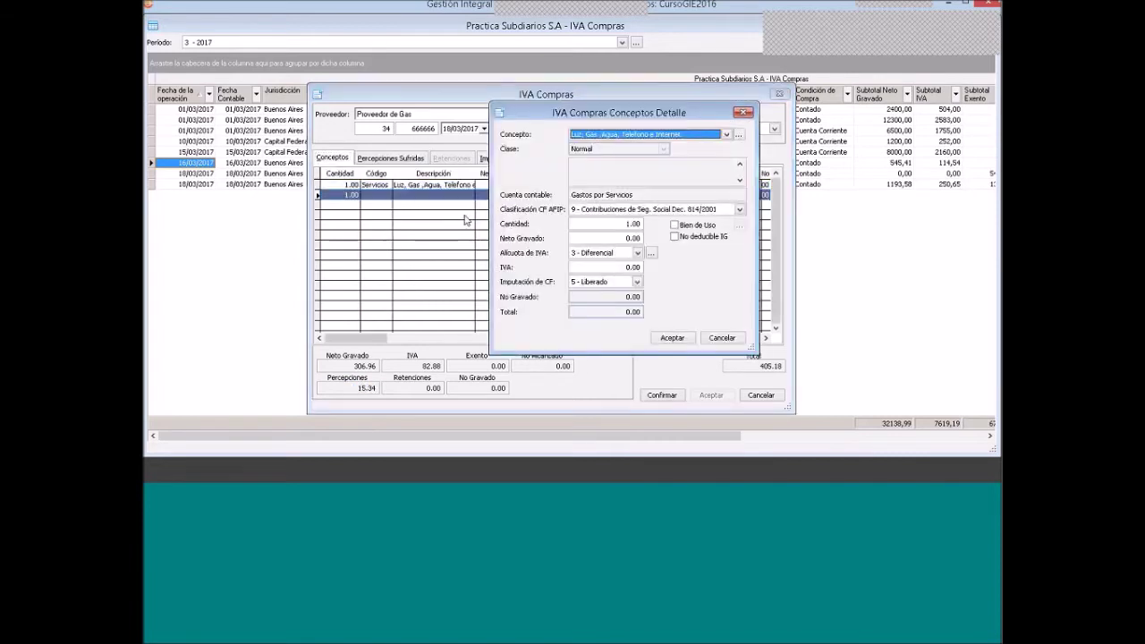
{"action": "left_click", "coordinate": [591, 134]}
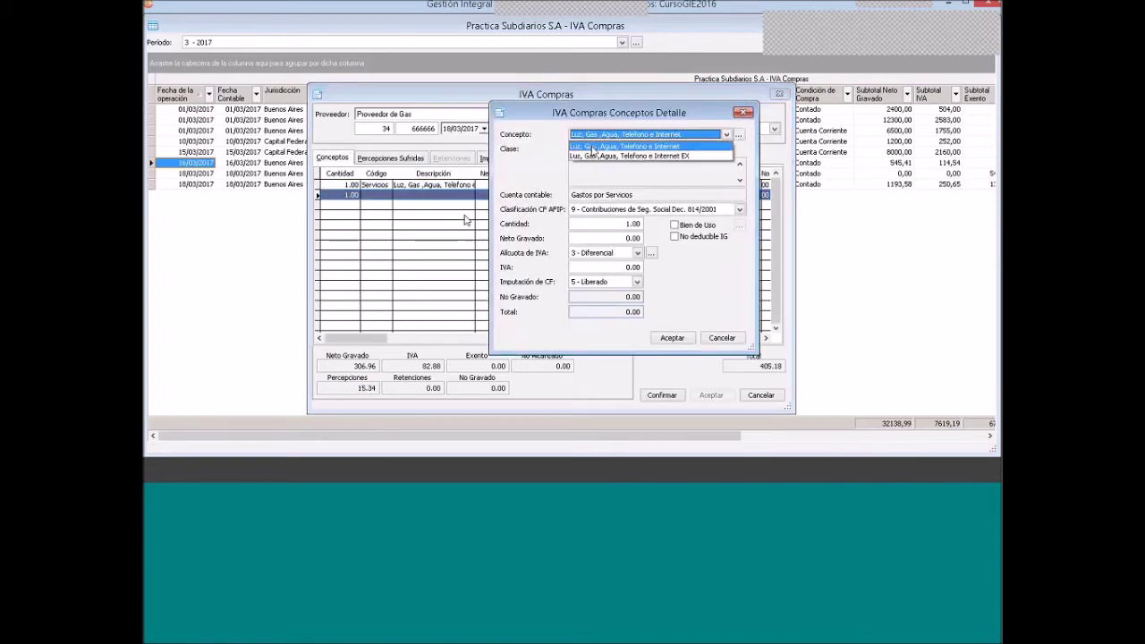
{"action": "left_click", "coordinate": [609, 156]}
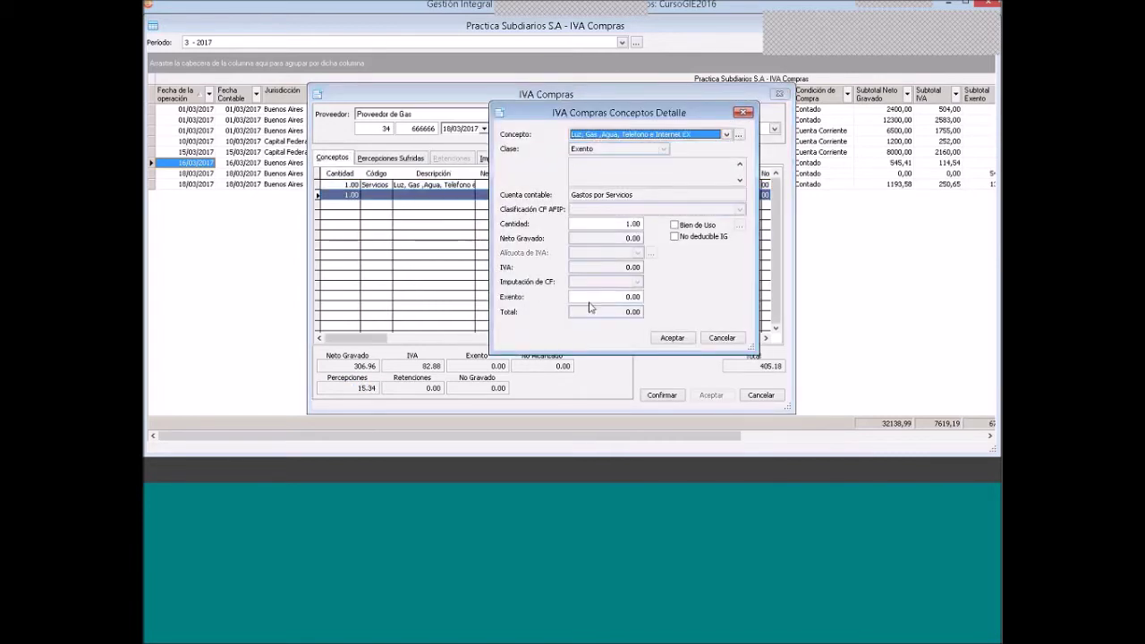
{"action": "left_click", "coordinate": [638, 294]}
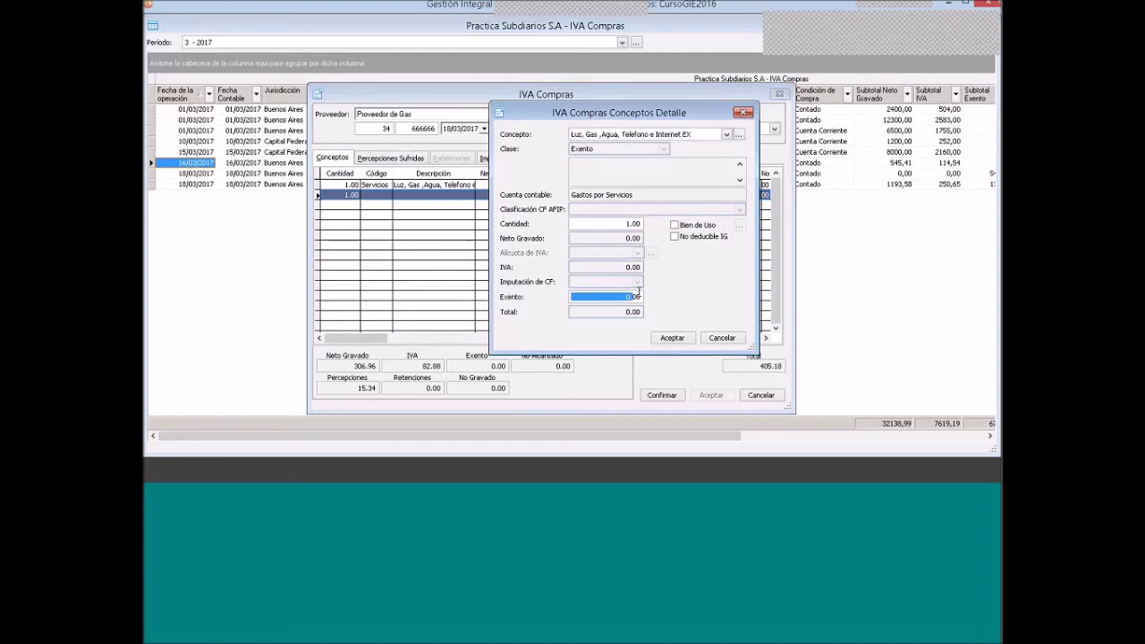
{"action": "type", "text": "31.88"}
{"action": "left_click", "coordinate": [672, 338]}
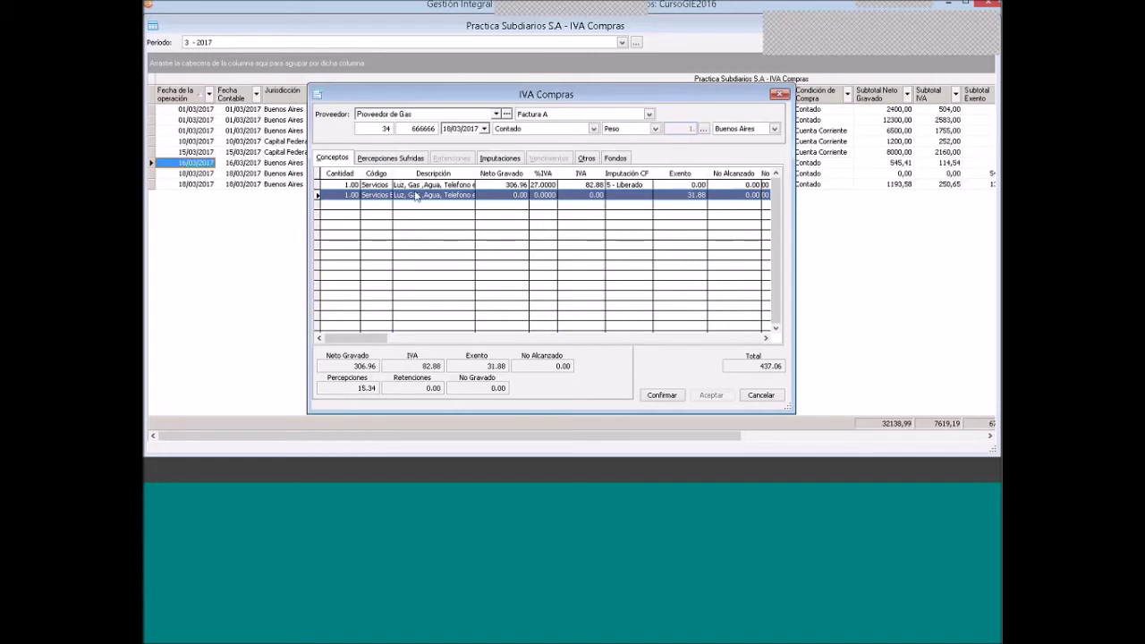
Review the gas invoice's taxed concept and perception lines, then accept the entry to record it in the ledger
{"action": "left_click", "coordinate": [547, 185]}
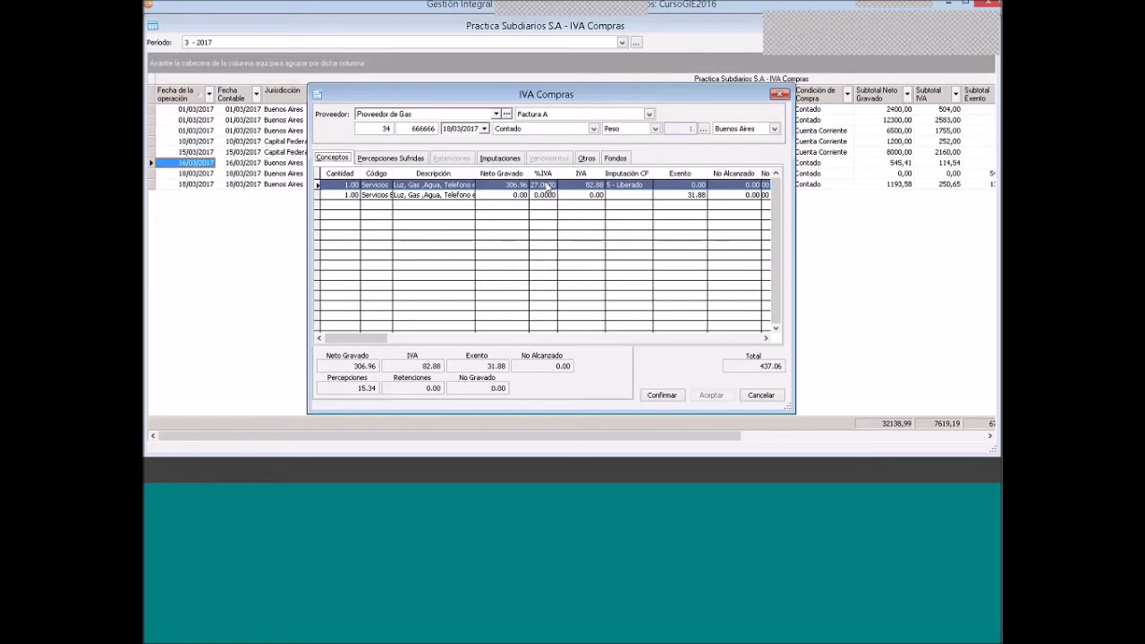
{"action": "left_click", "coordinate": [412, 161]}
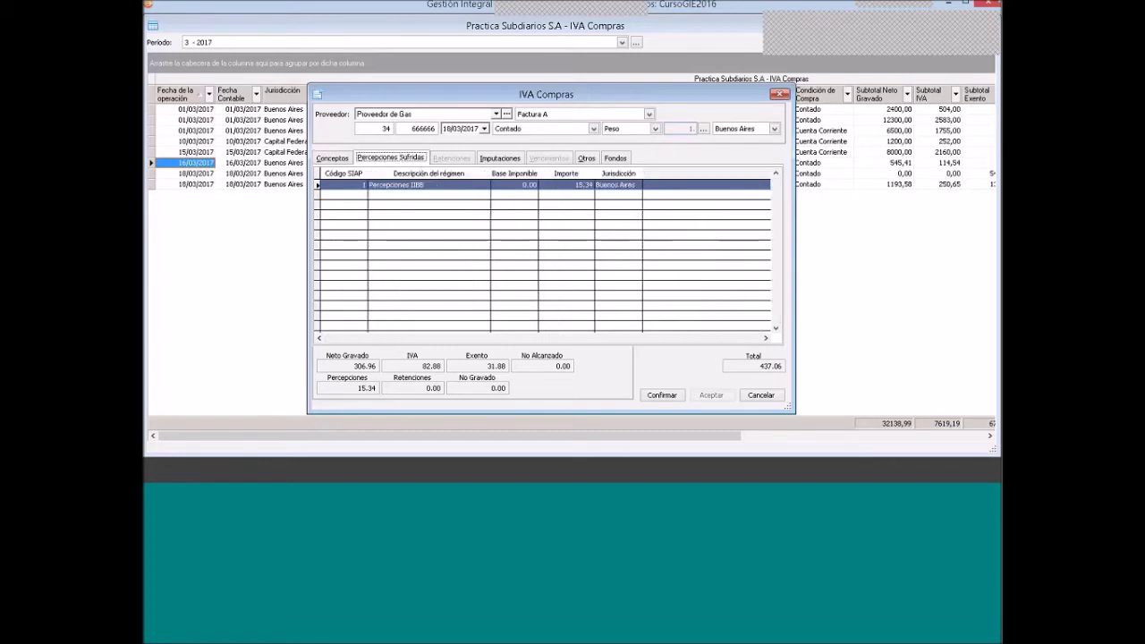
{"action": "left_click", "coordinate": [711, 394]}
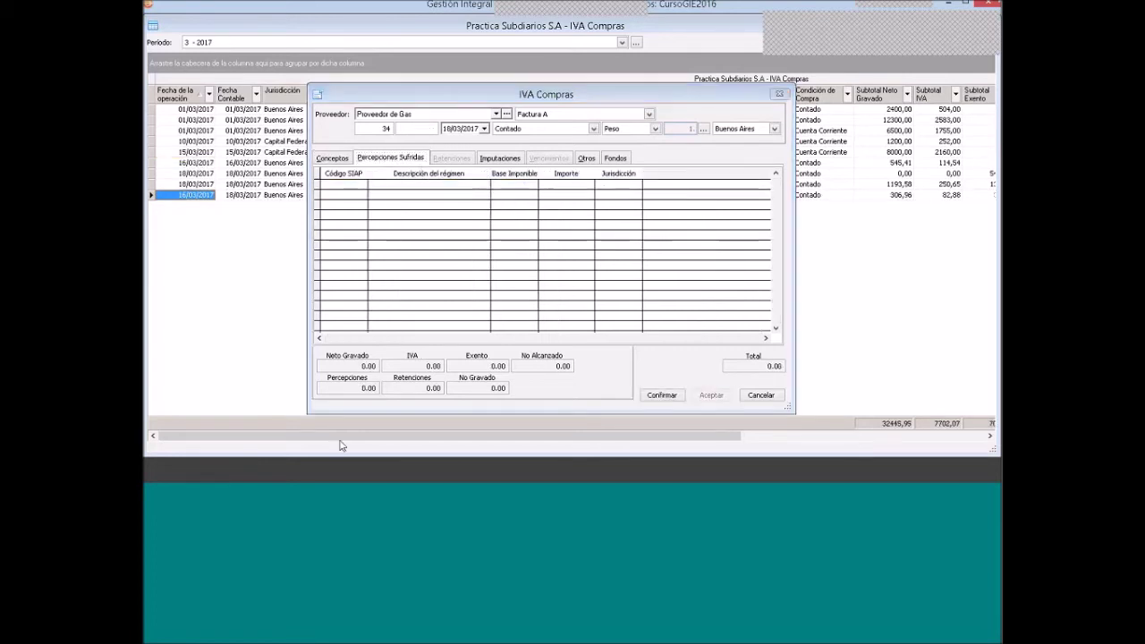
Look up the Factura de Luz in the Word exercise document, then return to the ledger and close the blank gas supplier entry
{"action": "left_click", "coordinate": [314, 471]}
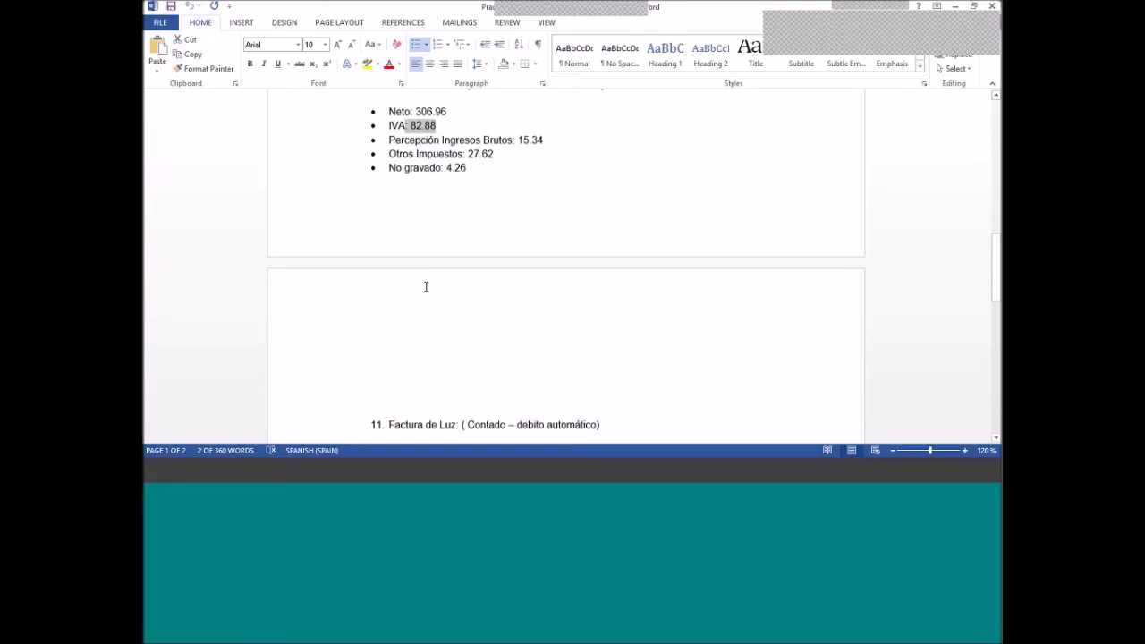
{"action": "scroll", "coordinate": [426, 286], "scroll_direction": "down", "scroll_amount": 2}
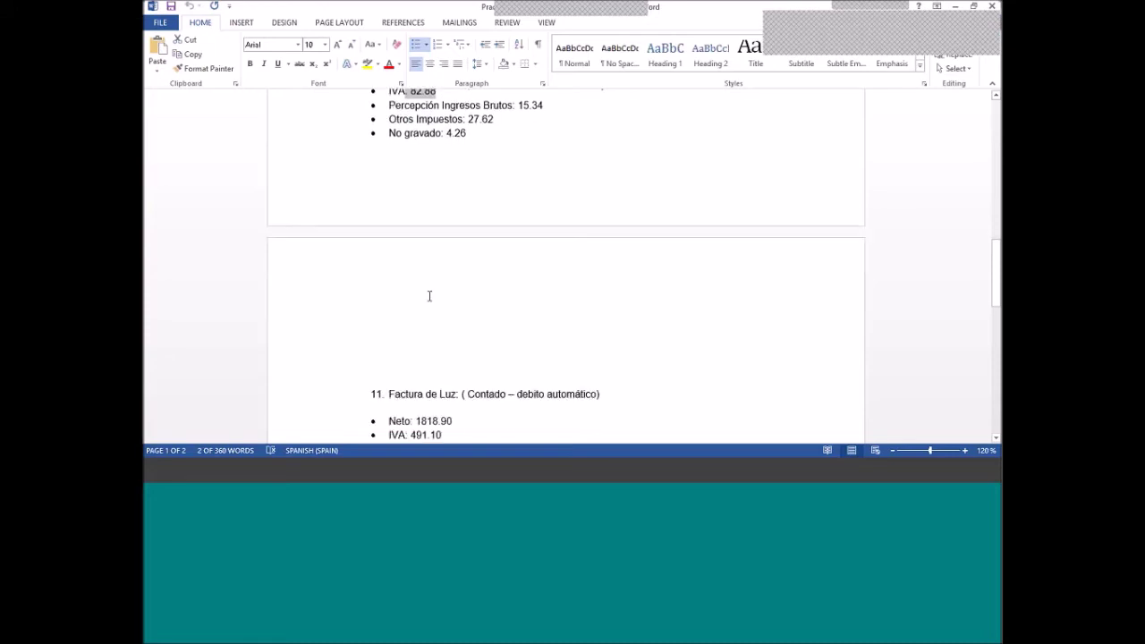
{"action": "scroll", "coordinate": [431, 307], "scroll_direction": "down", "scroll_amount": 3}
{"action": "key", "text": "alt+Tab"}
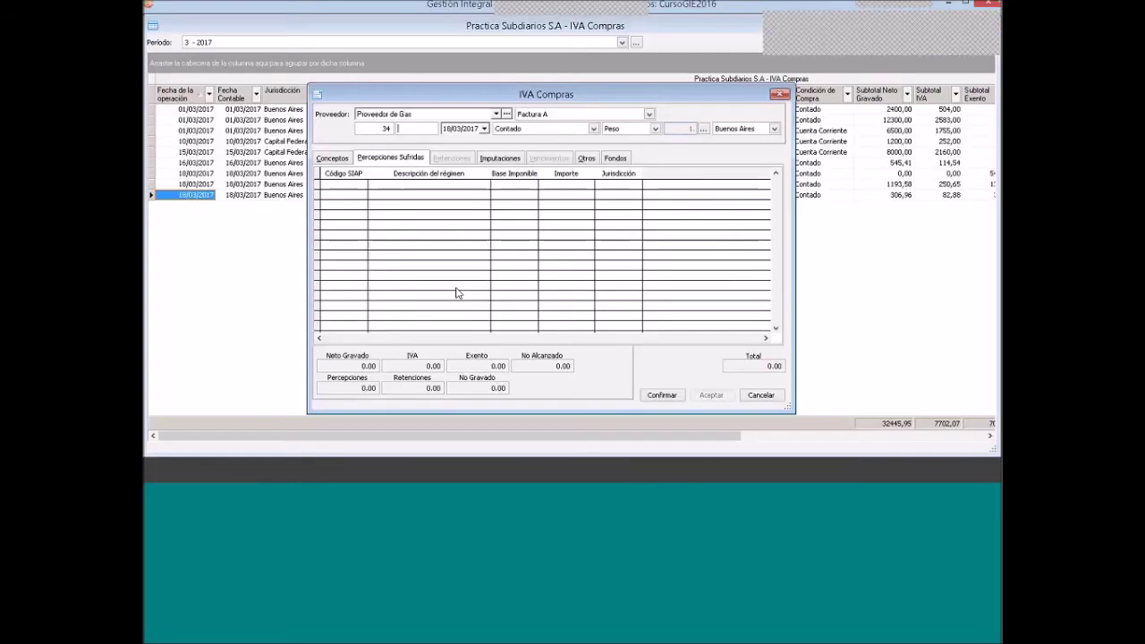
{"action": "left_click", "coordinate": [780, 97]}
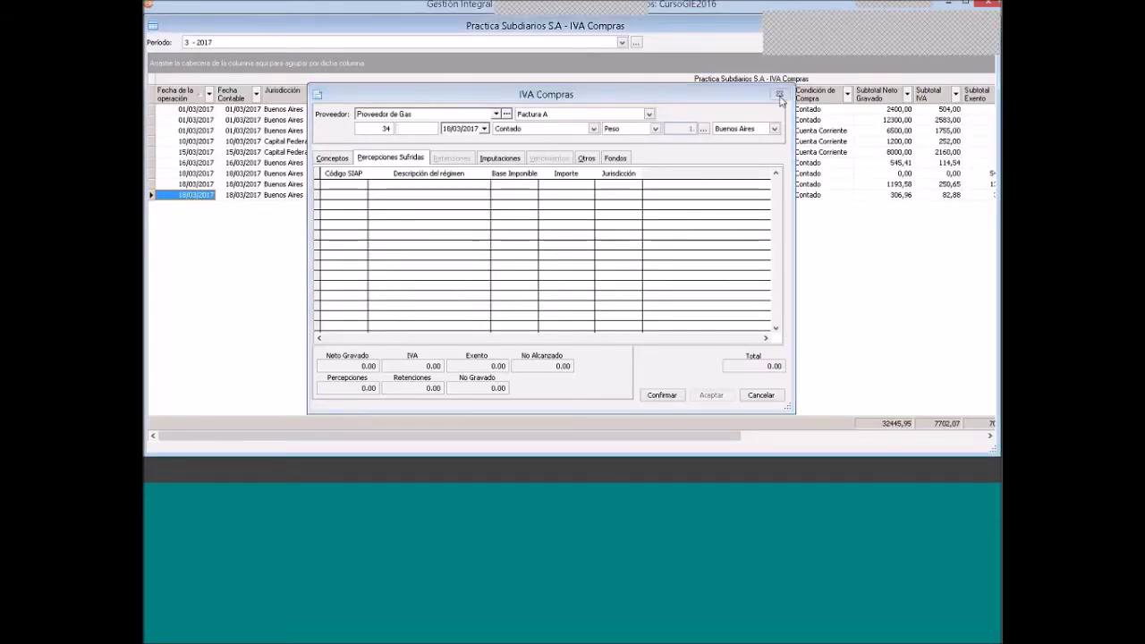
Reopen the Proveedor de Gas invoice from the ledger and display its accounting imputations
{"action": "left_click", "coordinate": [281, 195]}
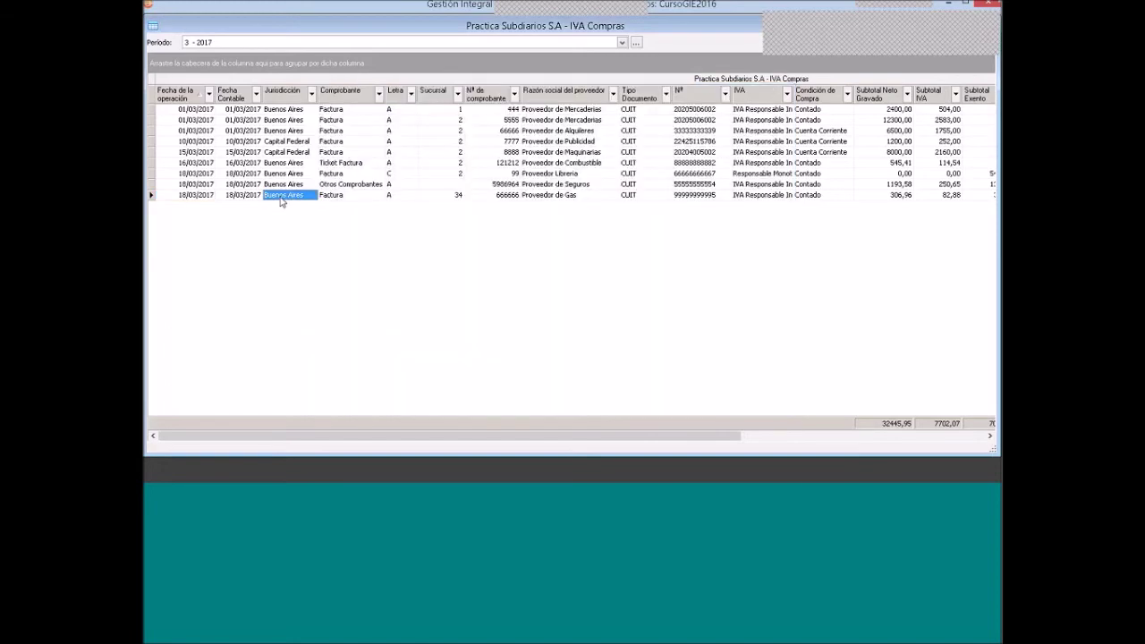
{"action": "double_click", "coordinate": [272, 198]}
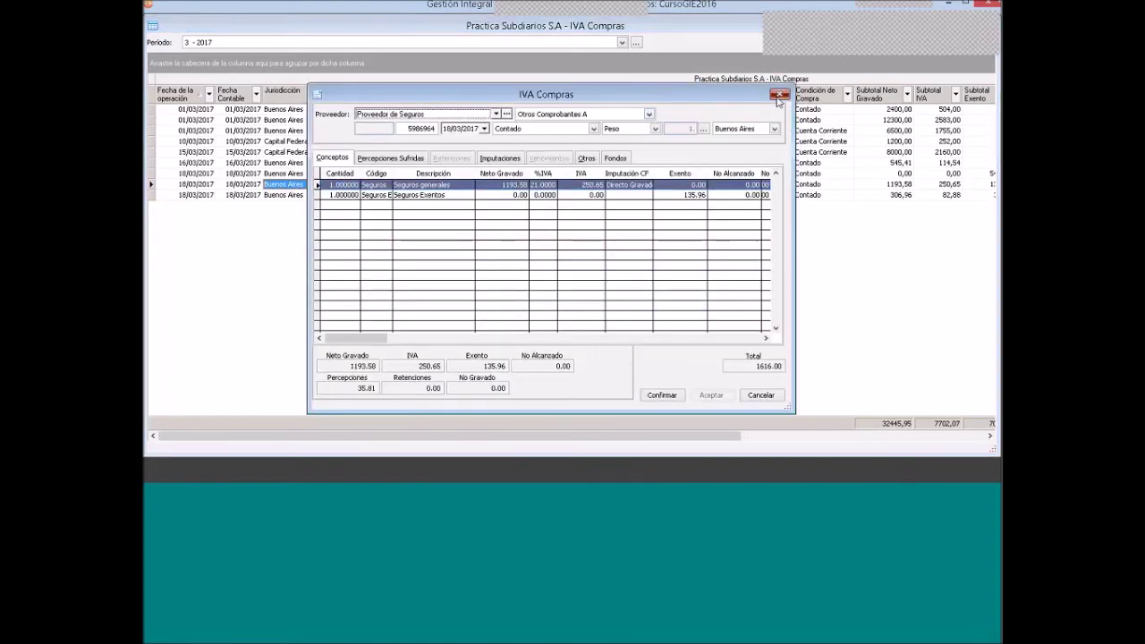
{"action": "left_click", "coordinate": [261, 197]}
{"action": "double_click", "coordinate": [263, 198]}
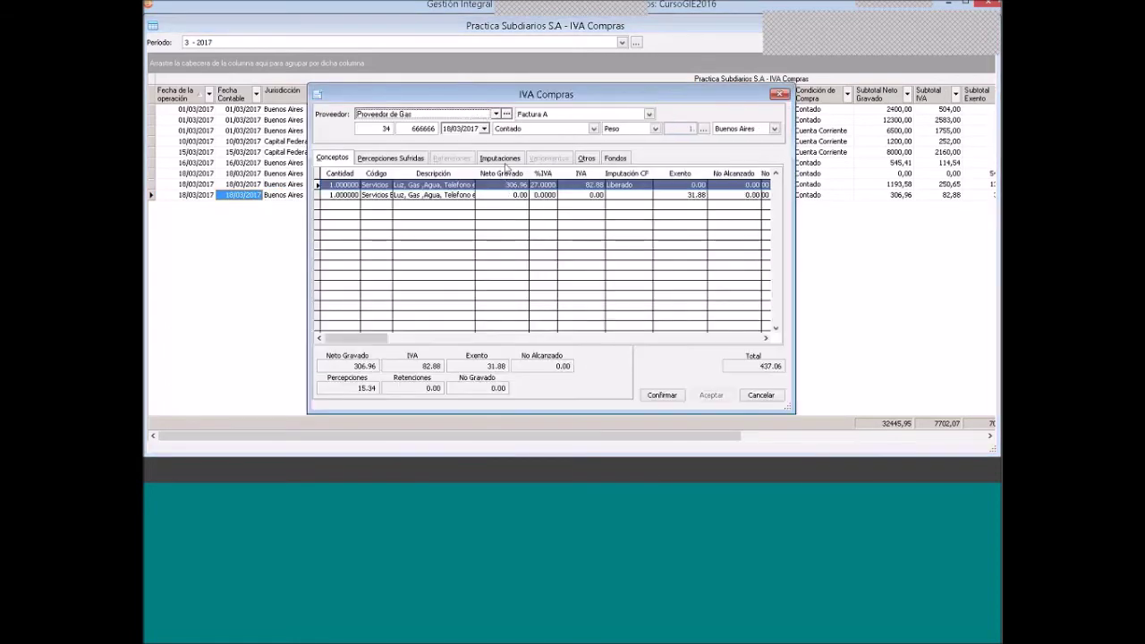
{"action": "left_click", "coordinate": [499, 157]}
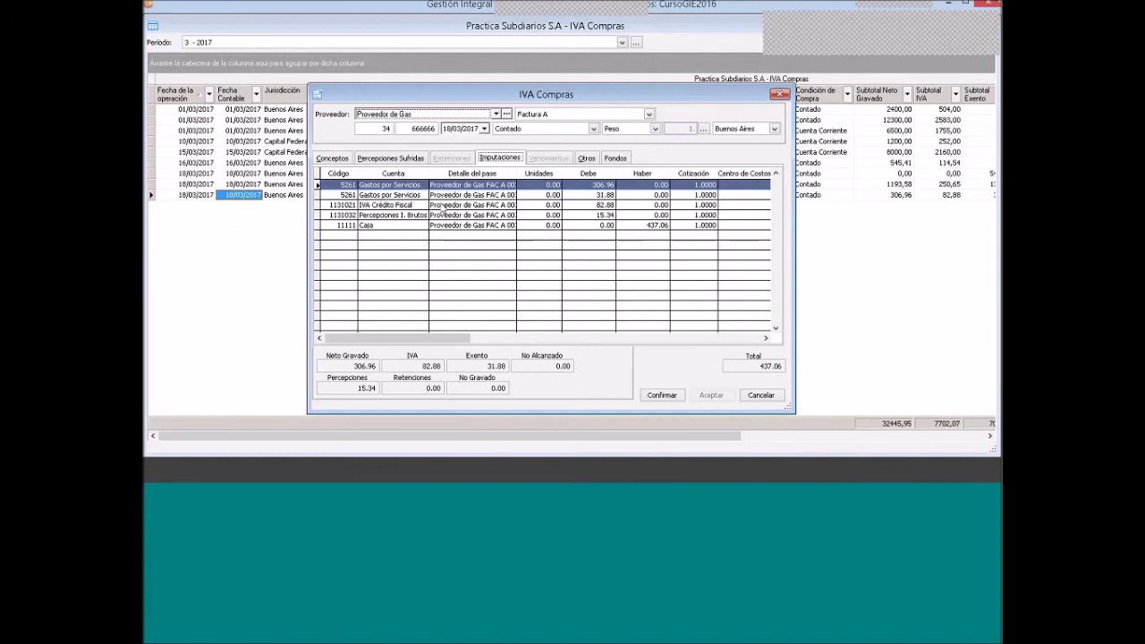
Change the account of the gas invoice's Caja imputation line to Tarjeta 1
{"action": "left_click", "coordinate": [400, 229]}
{"action": "right_click", "coordinate": [407, 231]}
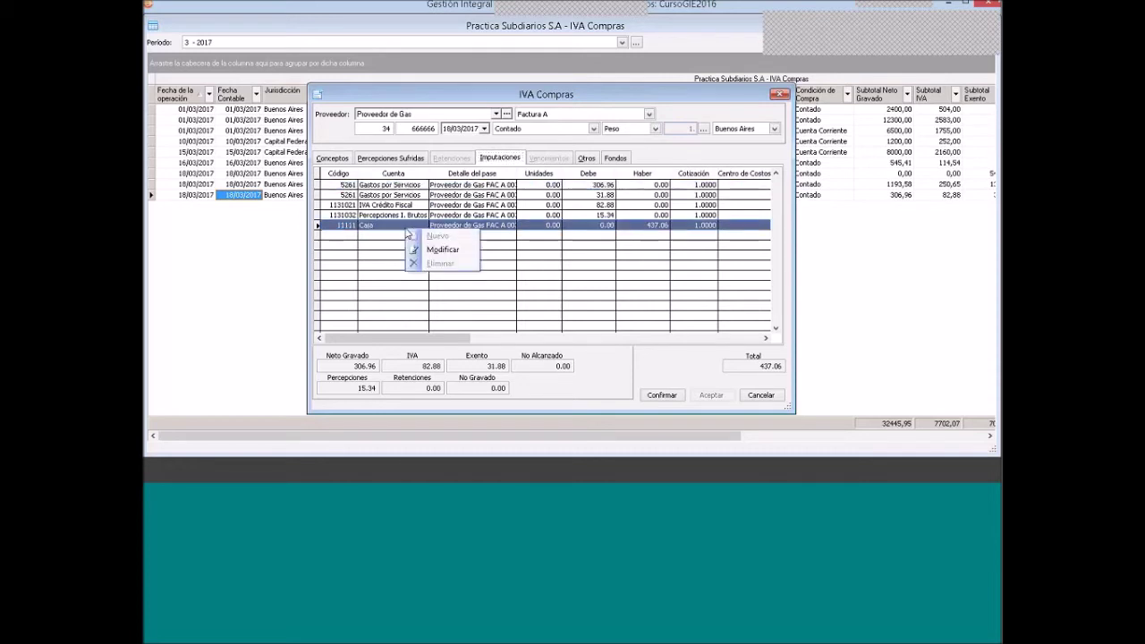
{"action": "left_click", "coordinate": [430, 253]}
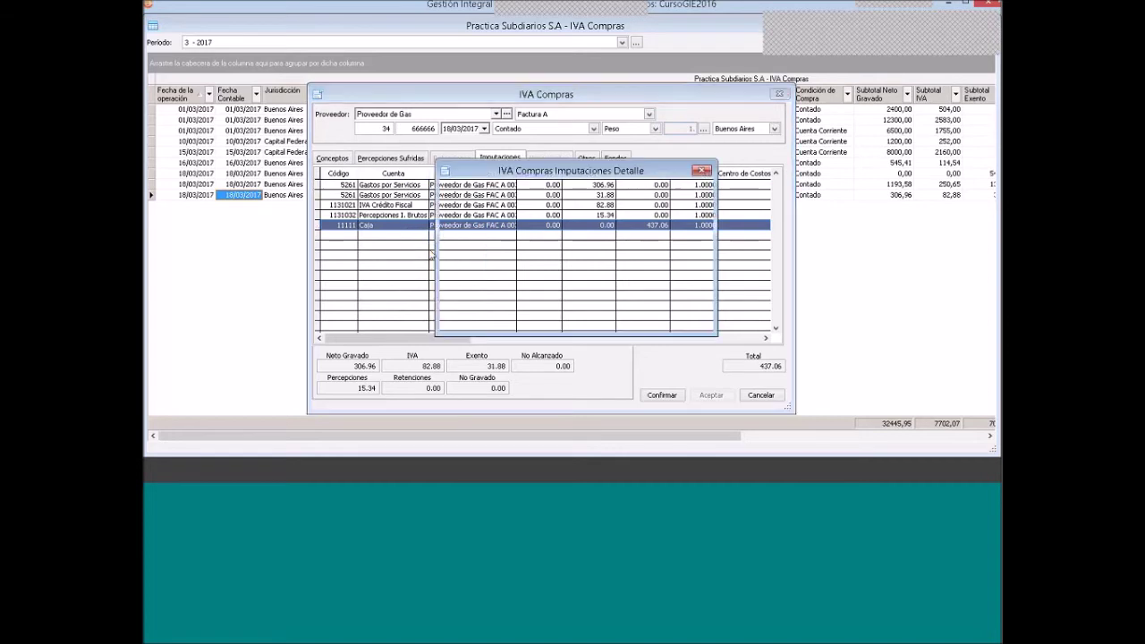
{"action": "left_click", "coordinate": [583, 189]}
{"action": "left_click", "coordinate": [560, 216]}
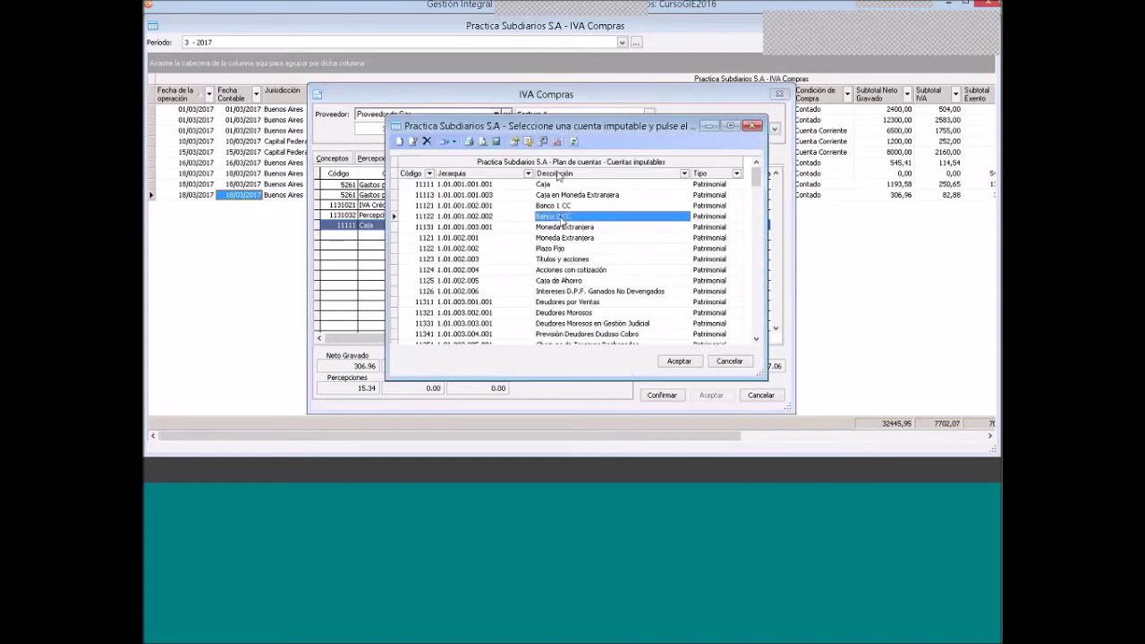
{"action": "left_click", "coordinate": [553, 173]}
{"action": "left_click", "coordinate": [556, 206]}
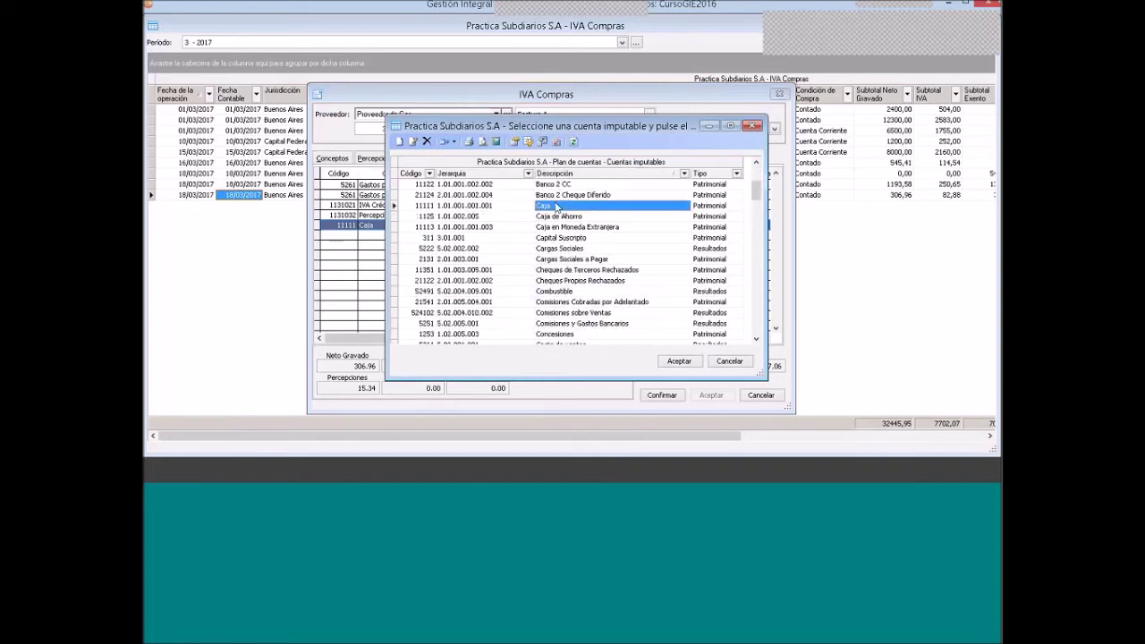
{"action": "type", "text": "tarj"}
{"action": "key", "text": "Return"}
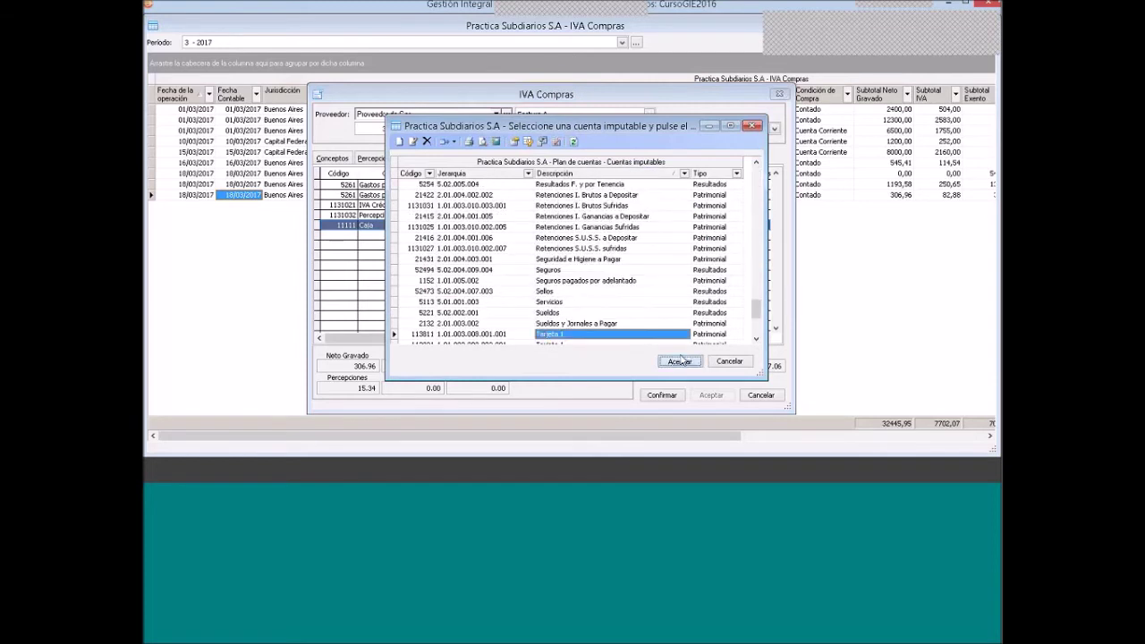
{"action": "left_click", "coordinate": [617, 313]}
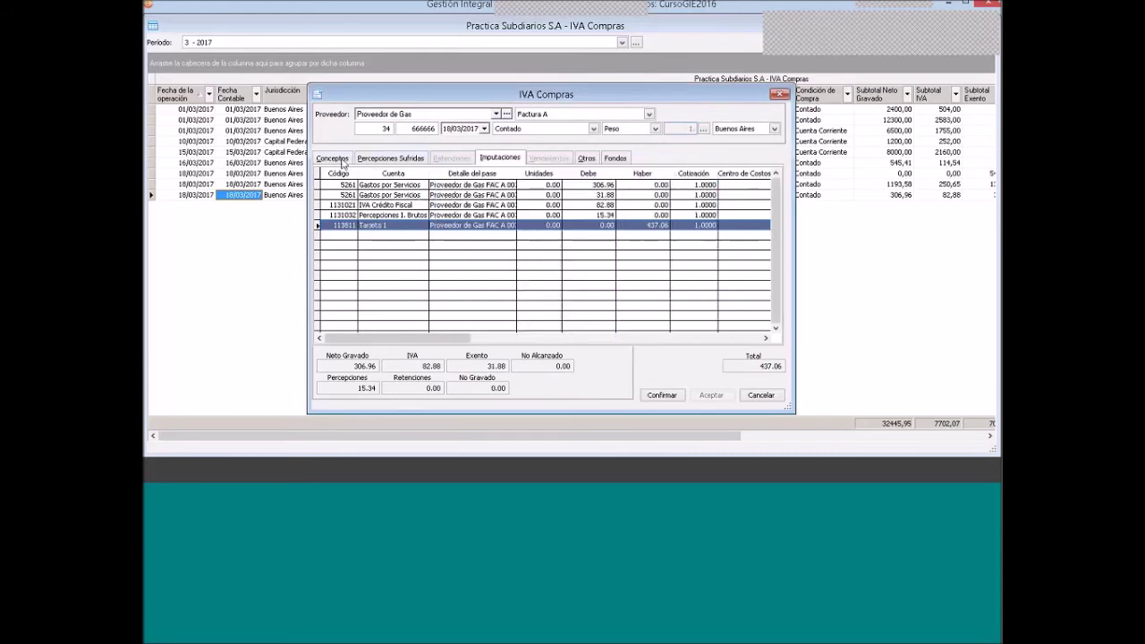
Review the gas invoice's concept lines, then confirm and accept the modified entry
{"action": "left_click", "coordinate": [345, 159]}
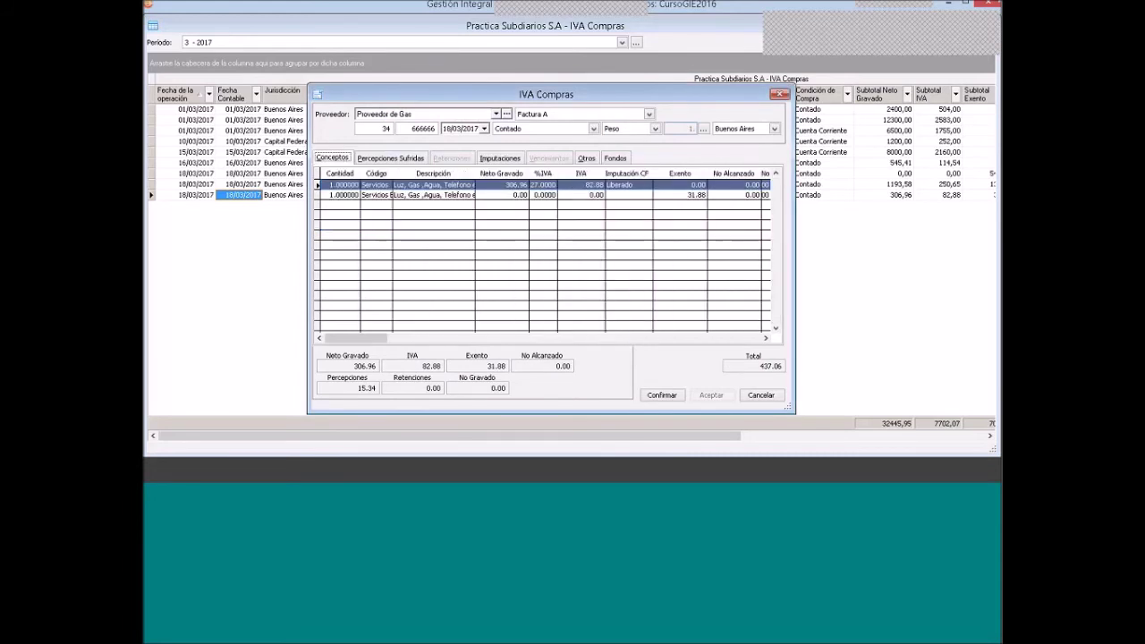
{"action": "left_click", "coordinate": [662, 395]}
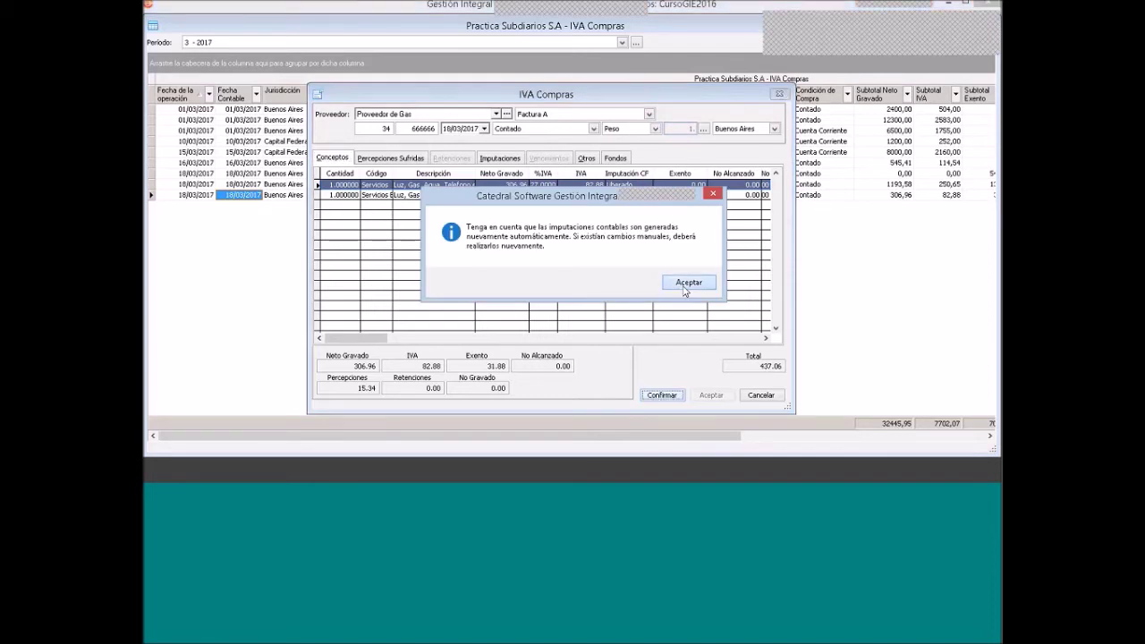
{"action": "left_click", "coordinate": [687, 283]}
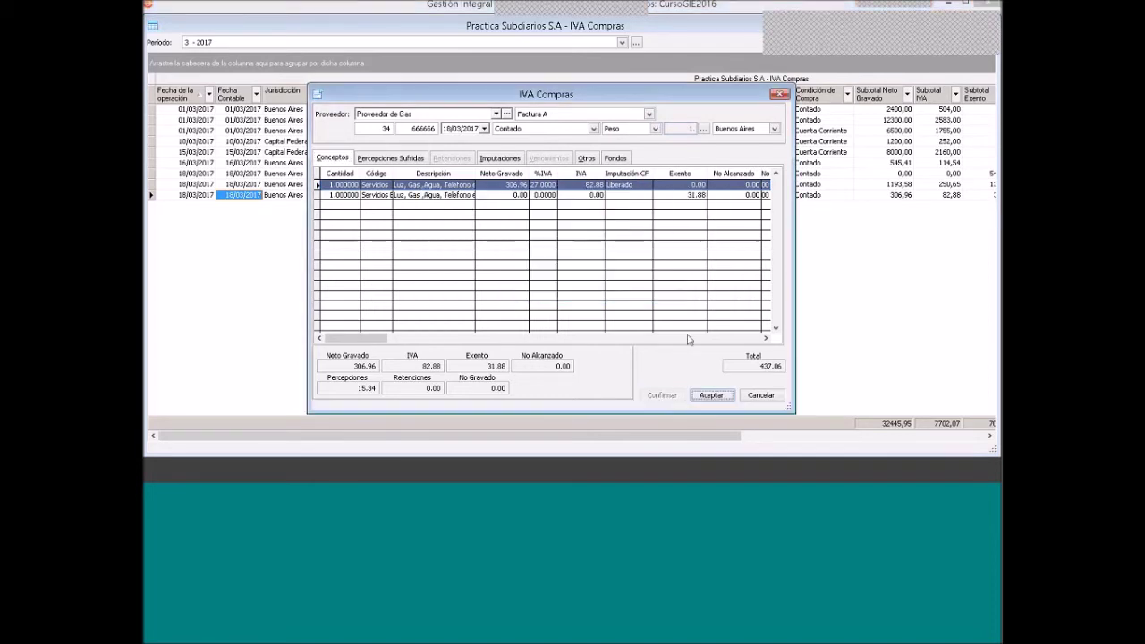
{"action": "left_click", "coordinate": [711, 396]}
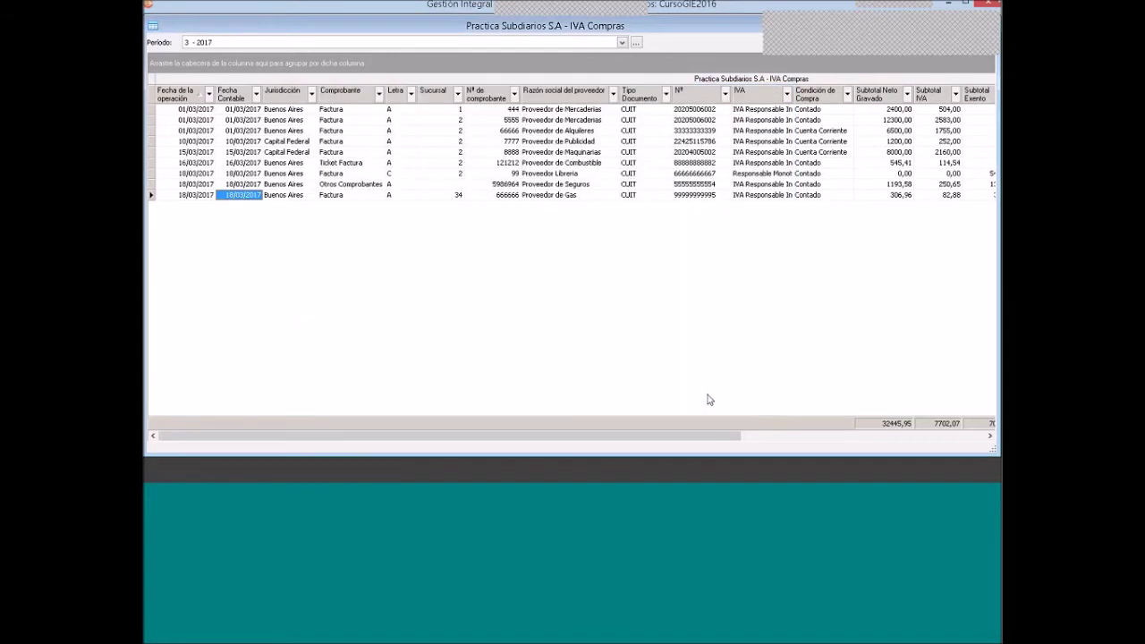
Start a new purchase entry in the ledger and look up the Factura de Luz amounts in the Word exercise document
{"action": "right_click", "coordinate": [457, 232]}
{"action": "left_click", "coordinate": [471, 234]}
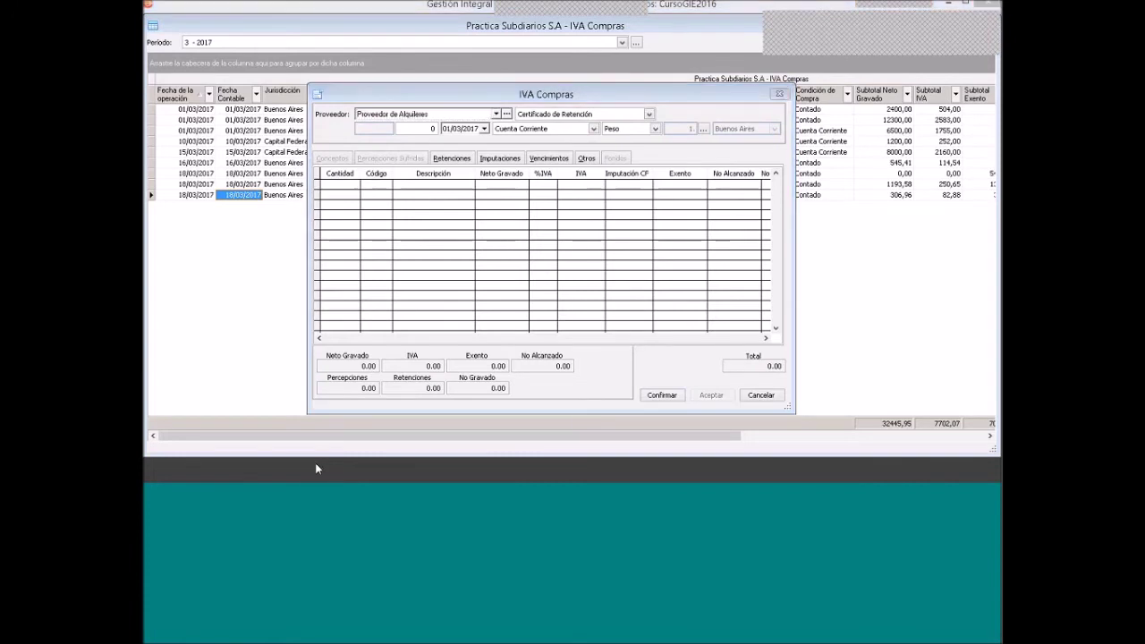
{"action": "key", "text": "alt+Tab"}
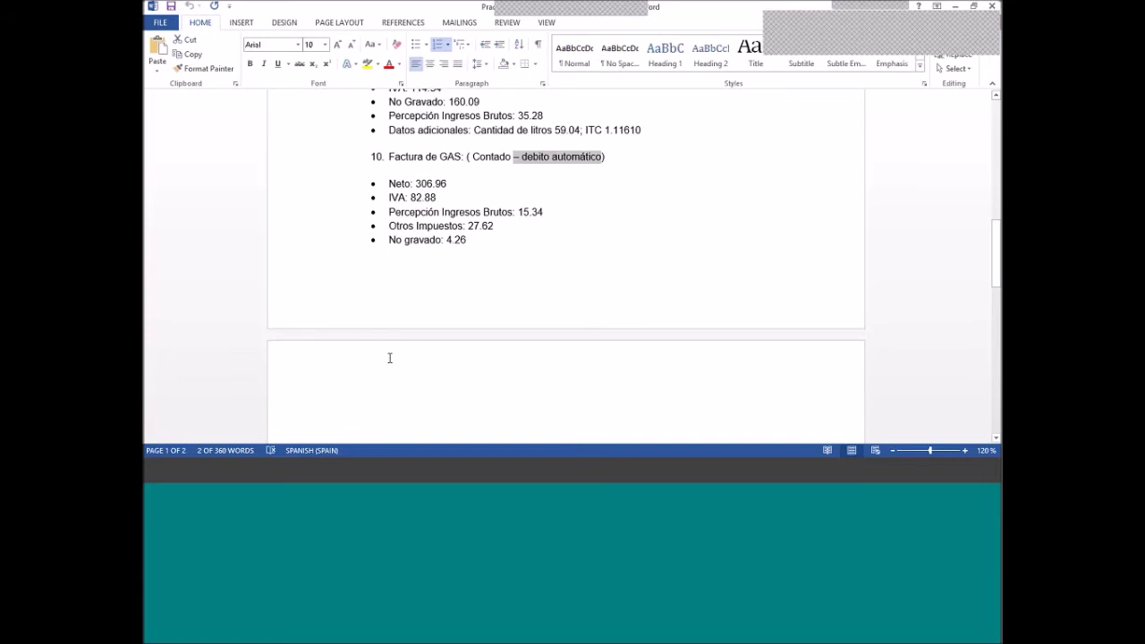
{"action": "scroll", "coordinate": [391, 360], "scroll_direction": "down", "scroll_amount": 2}
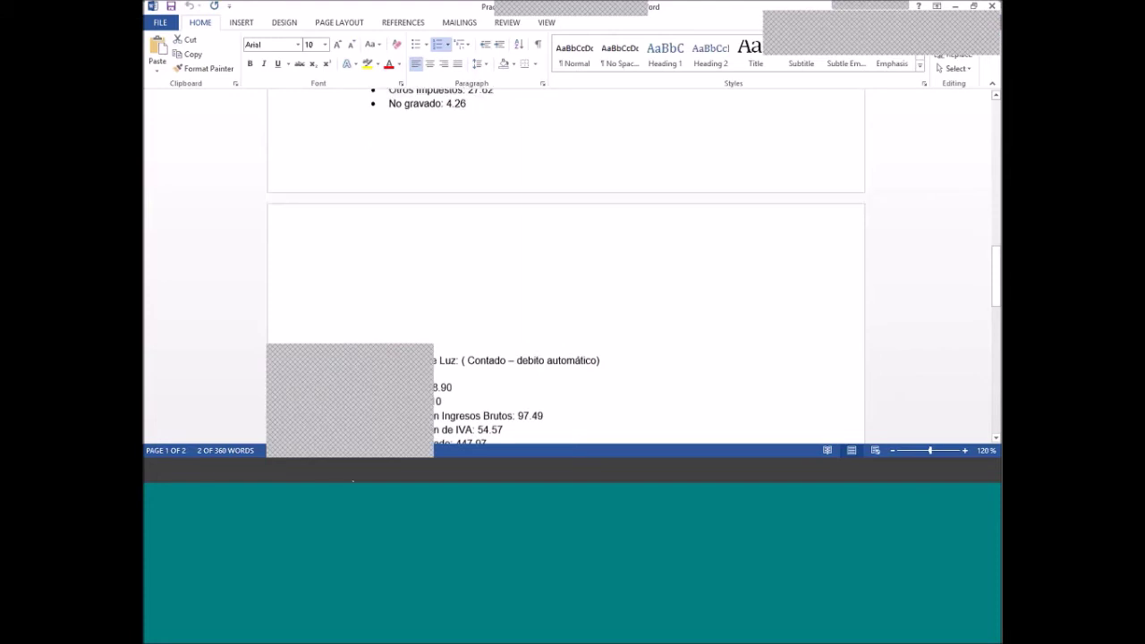
{"action": "scroll", "coordinate": [391, 186], "scroll_direction": "down", "scroll_amount": 4}
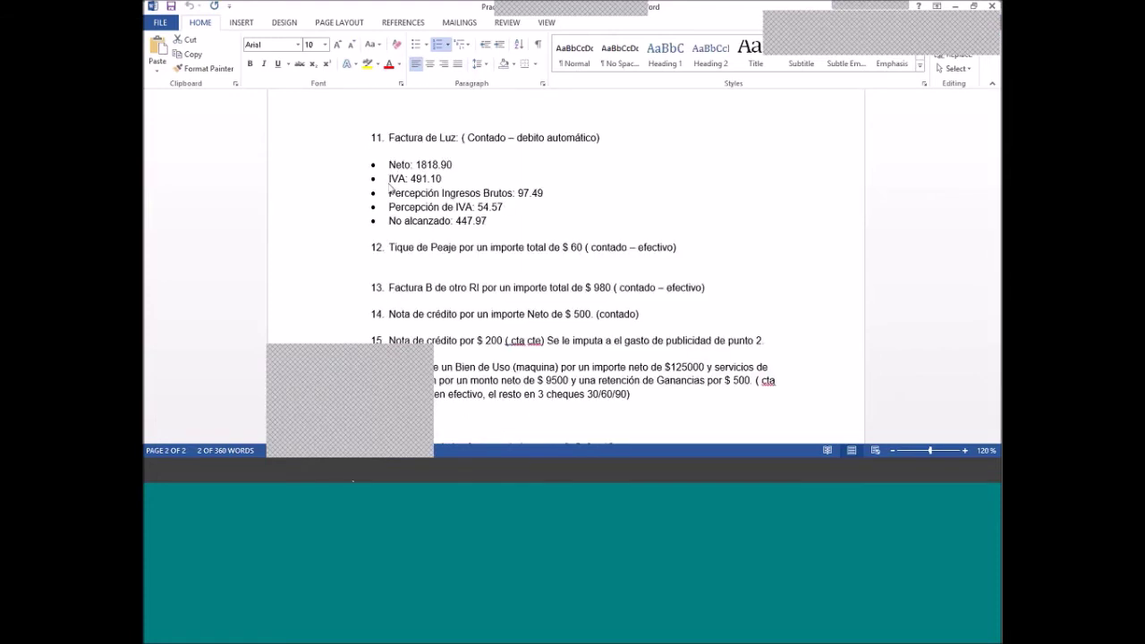
In the Contado Factura A 123-325325 from Proveedor de Luz, add a Luz, Gas, Agua, Telefono e Internet concept with Neto Gravado 1818.90
{"action": "key", "text": "alt+Tab"}
{"action": "right_click", "coordinate": [384, 186]}
{"action": "left_click", "coordinate": [407, 199]}
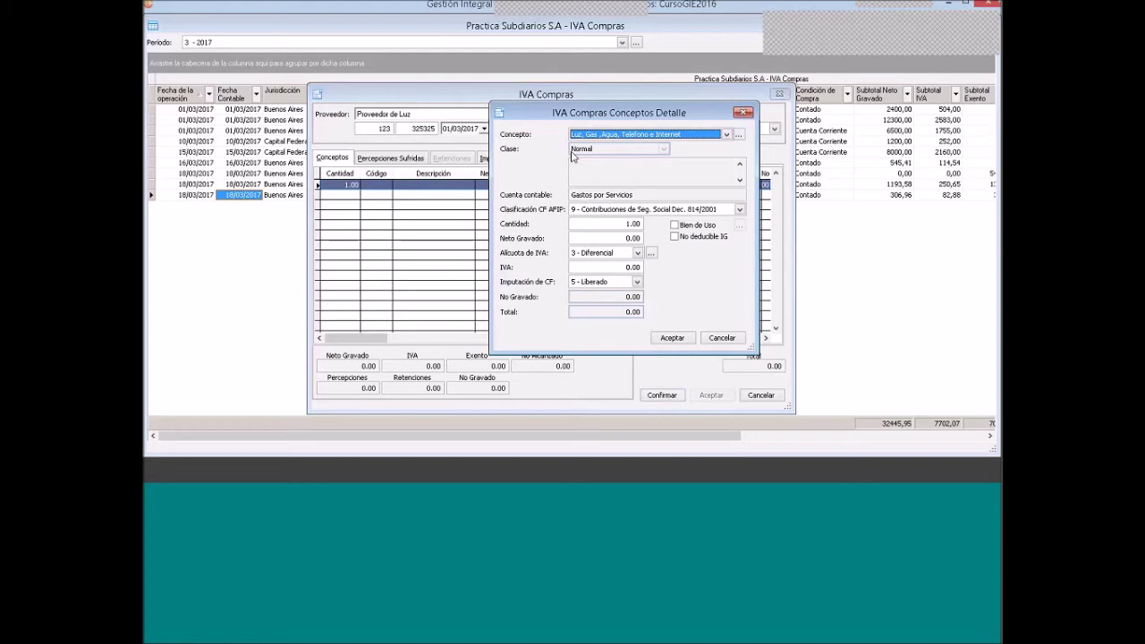
{"action": "left_click", "coordinate": [600, 238]}
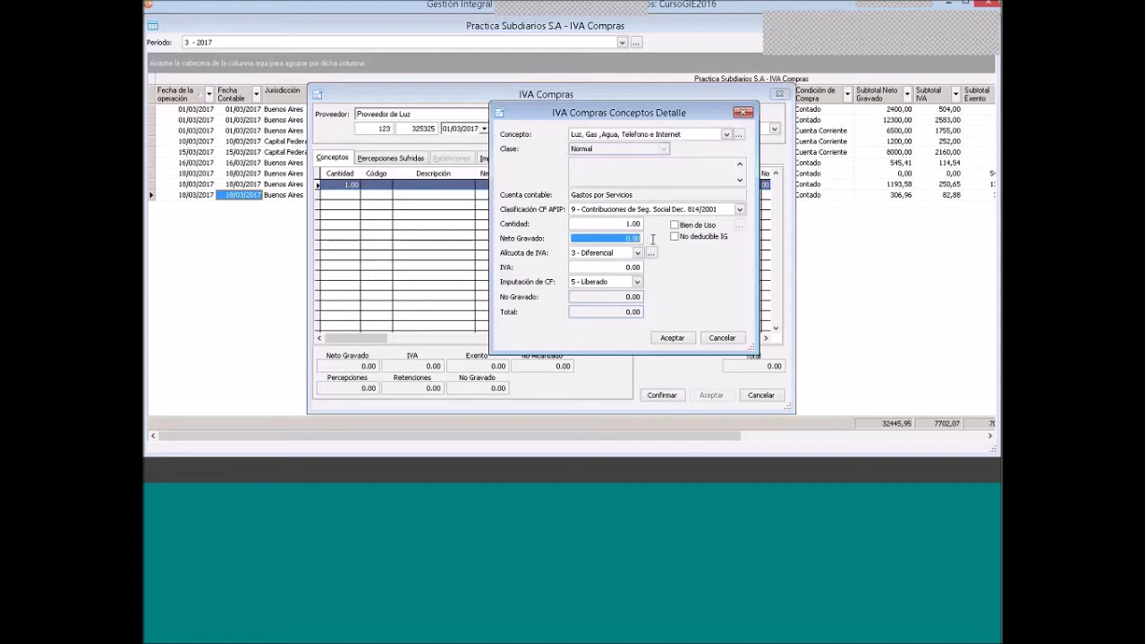
{"action": "left_click", "coordinate": [313, 477]}
{"action": "type", "text": "1818"}
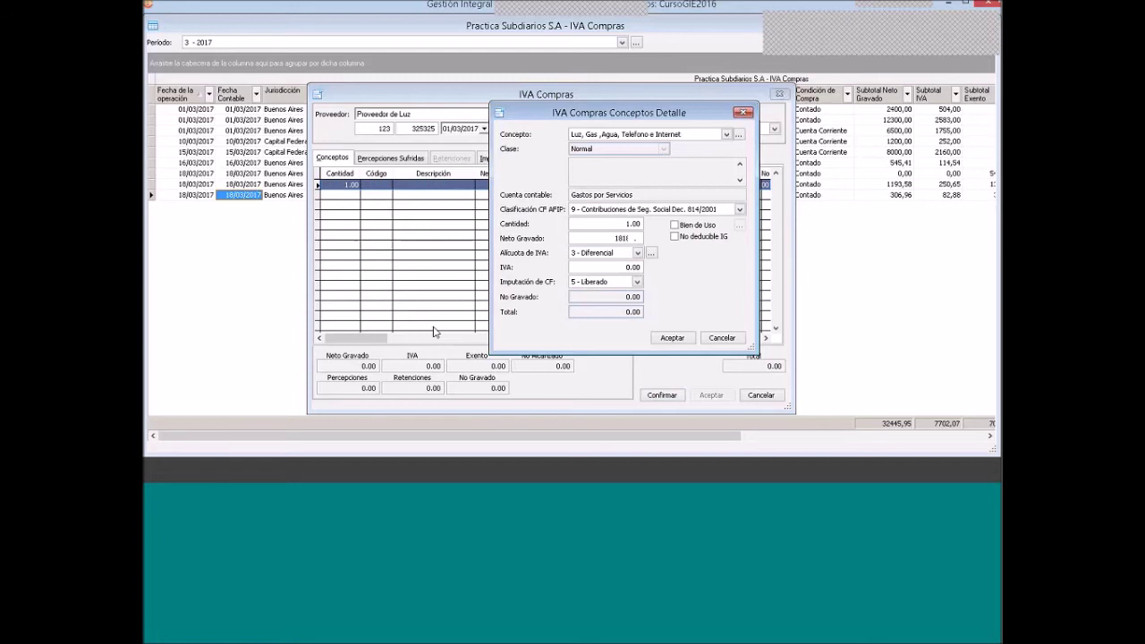
{"action": "type", "text": ".9"}
{"action": "key", "text": "Tab"}
Check the Factura de Luz IVA in the Word document and set the concept's IVA to 491.10
{"action": "left_click", "coordinate": [315, 479]}
{"action": "key", "text": "alt+Tab"}
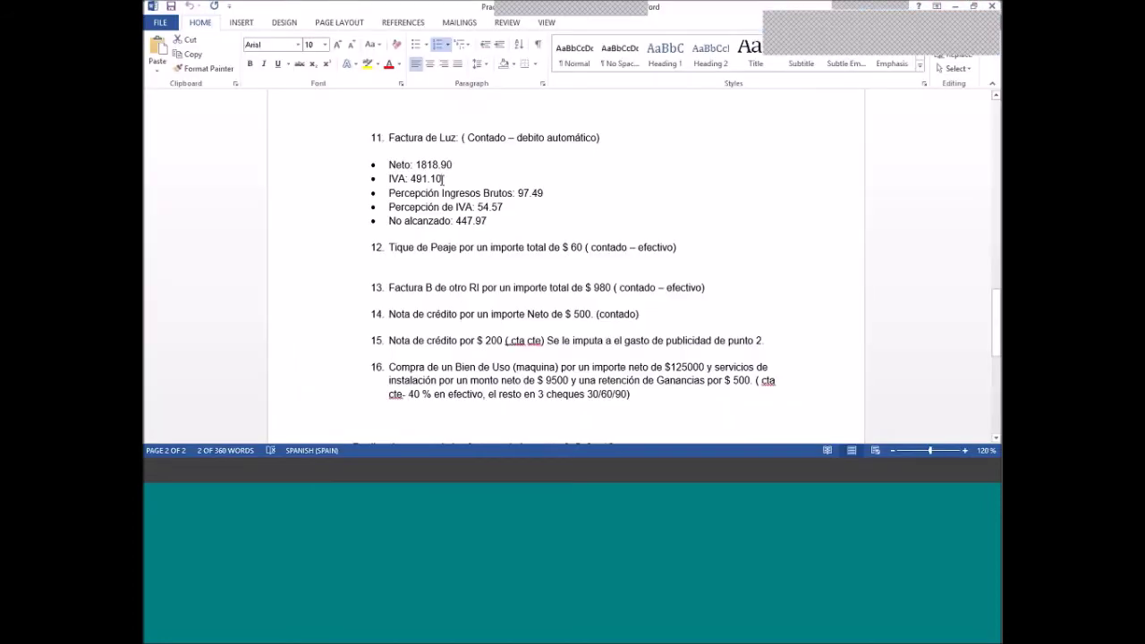
{"action": "left_click_drag", "start_coordinate": [443, 179], "coordinate": [411, 180]}
{"action": "key", "text": "alt+Tab"}
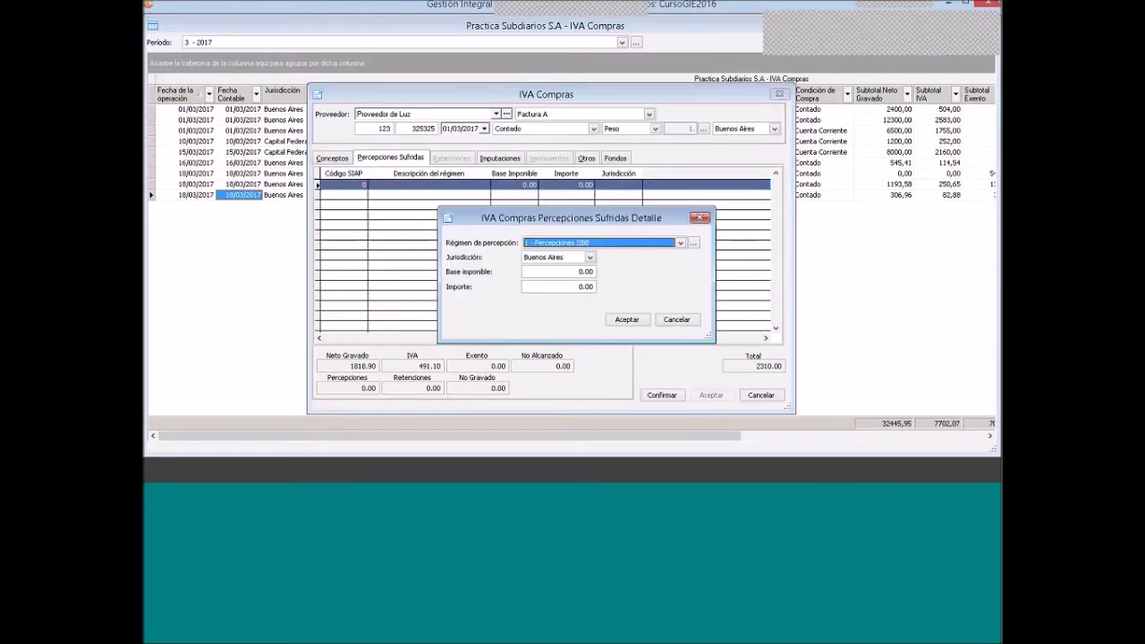
Check the Ingresos Brutos perception in Word and add a Percepciones IIBB line for Buenos Aires with an Importe of 97.49
{"action": "key", "text": "alt+Tab"}
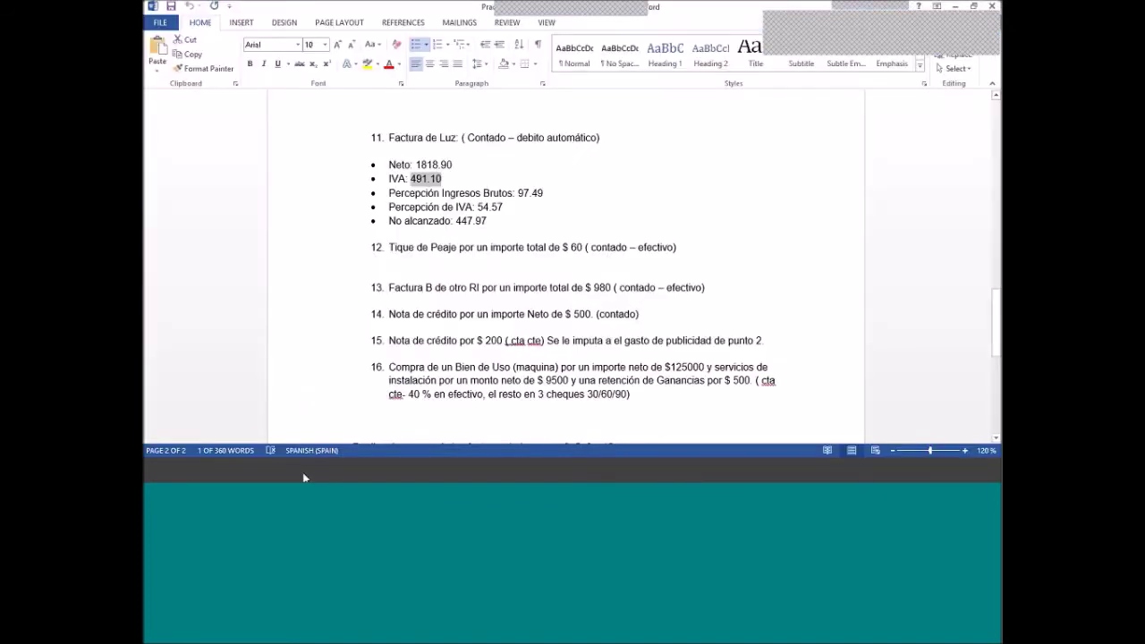
{"action": "key", "text": "alt+Tab"}
{"action": "left_click", "coordinate": [627, 322]}
Add a 248 - Percepción de IVA (Vtas cosas muebles) line for Buenos Aires with an Importe of 54.57, checking the amount in Word
{"action": "right_click", "coordinate": [452, 230]}
{"action": "left_click", "coordinate": [485, 242]}
{"action": "left_click", "coordinate": [567, 242]}
{"action": "left_click", "coordinate": [567, 265]}
{"action": "left_click", "coordinate": [557, 287]}
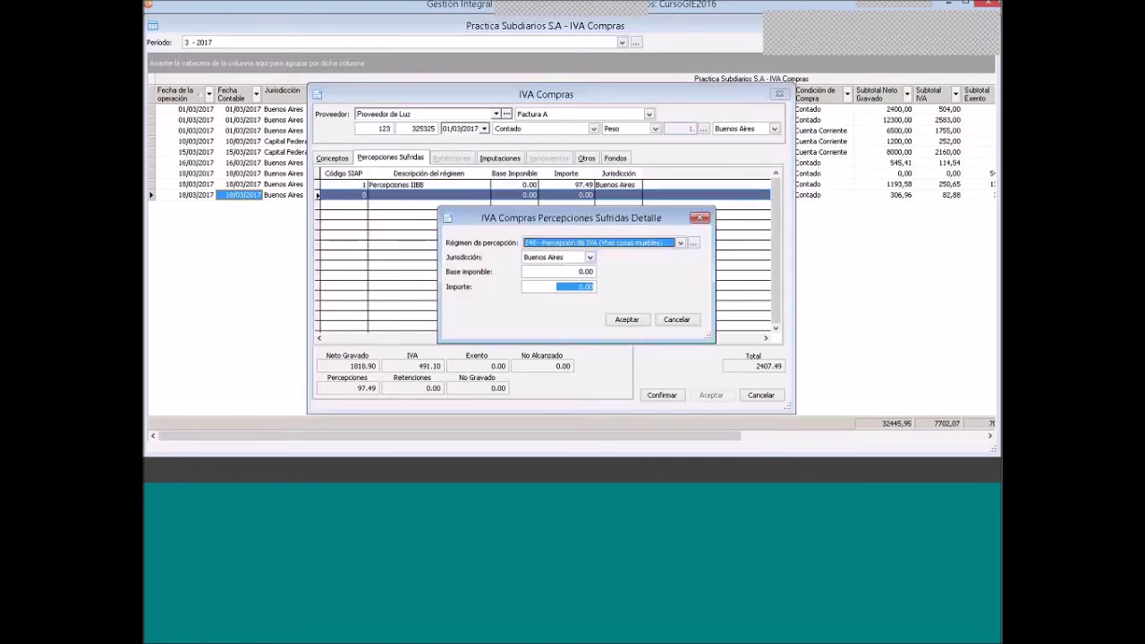
{"action": "key", "text": "alt+Tab"}
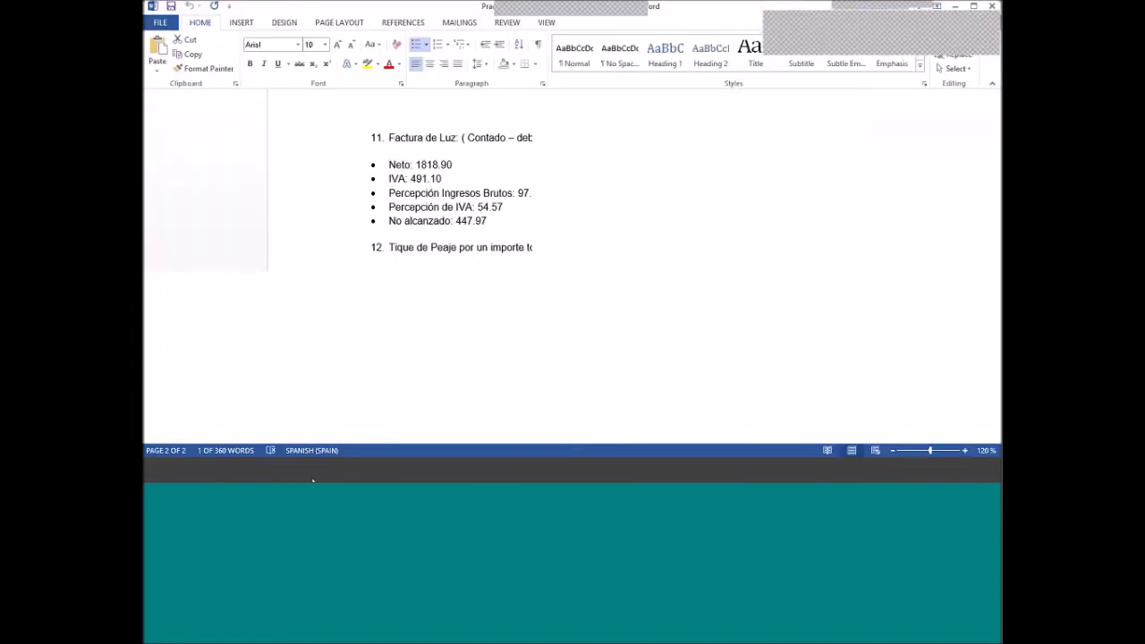
{"action": "key", "text": "alt+Tab"}
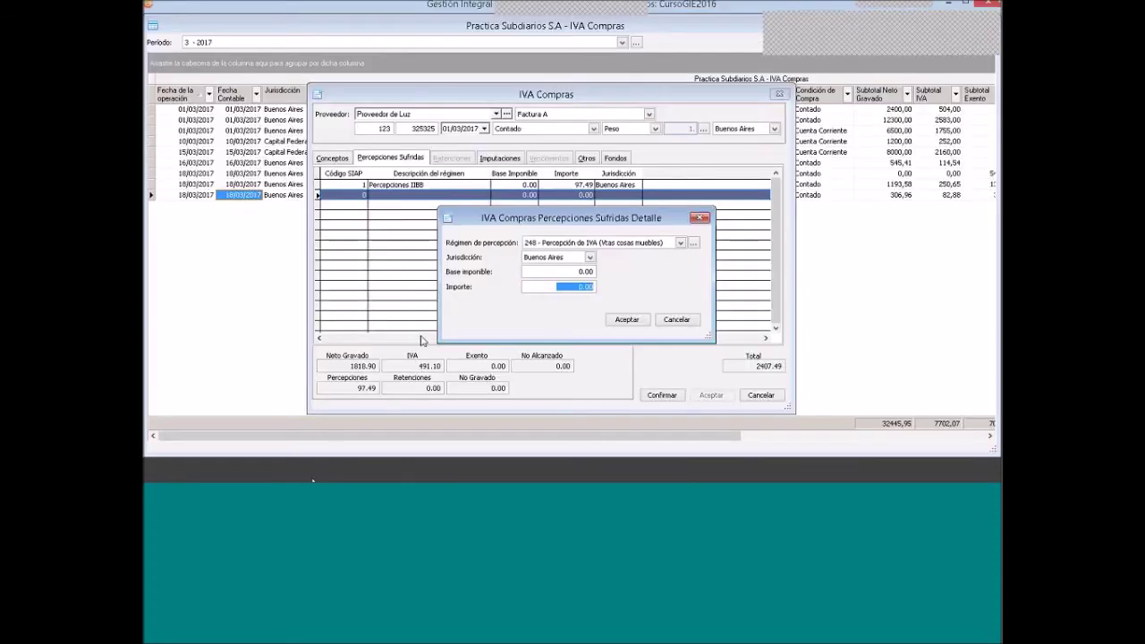
{"action": "type", "text": "54.57"}
{"action": "left_click", "coordinate": [624, 324]}
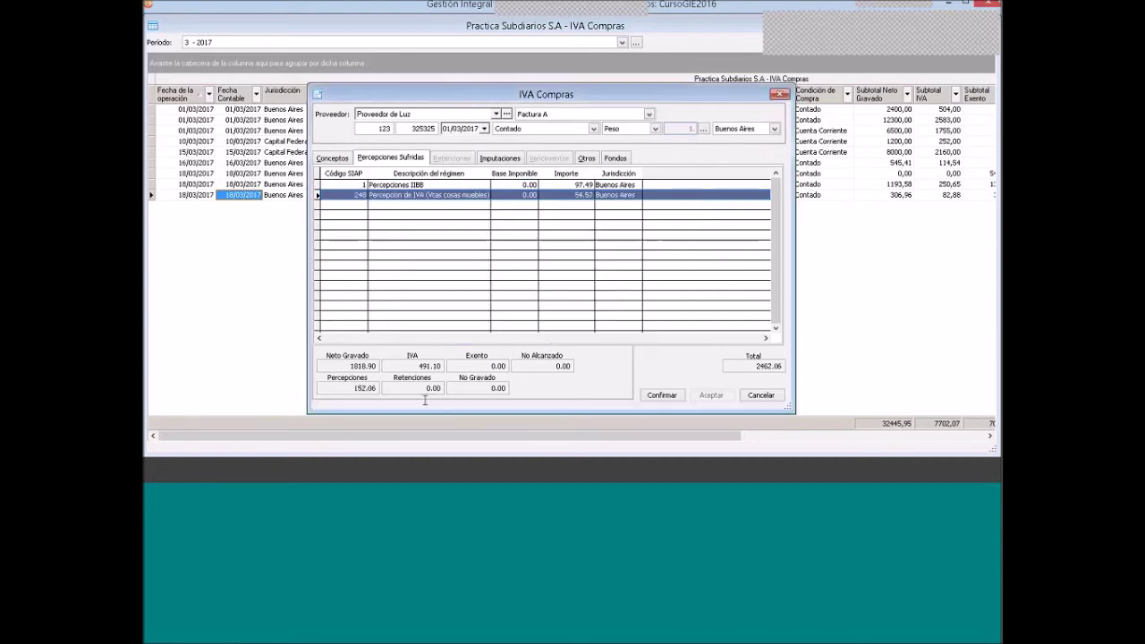
Check the No alcanzado amount in Word and add a Luz, Gas, Agua, Telefono e Internet EX concept with an Exento of 447.97
{"action": "left_click", "coordinate": [315, 467]}
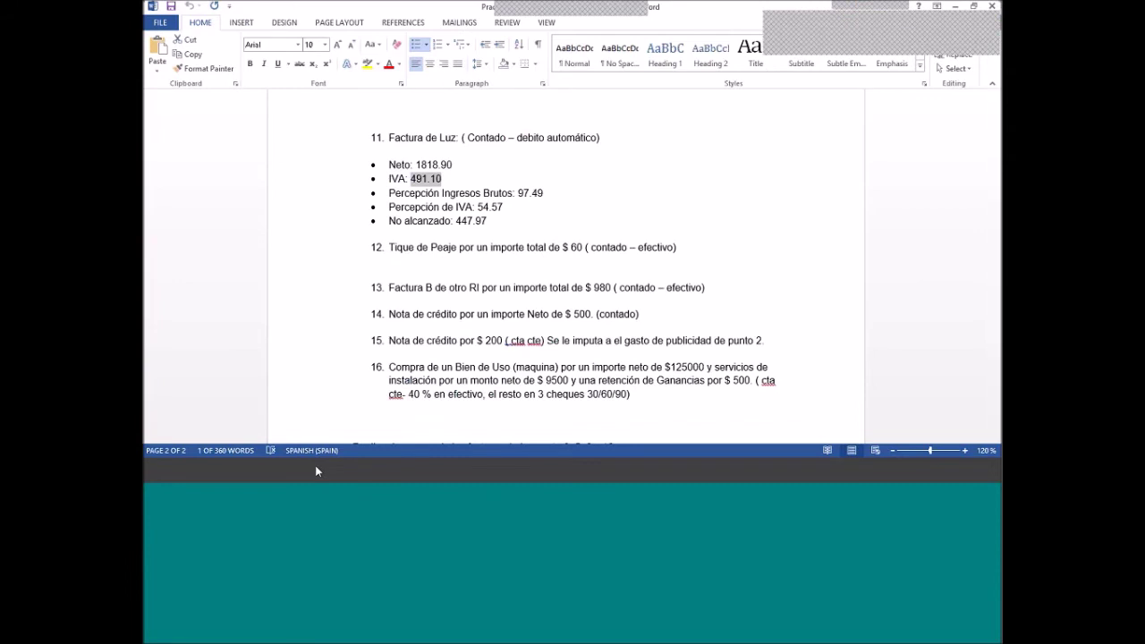
{"action": "left_click", "coordinate": [315, 465]}
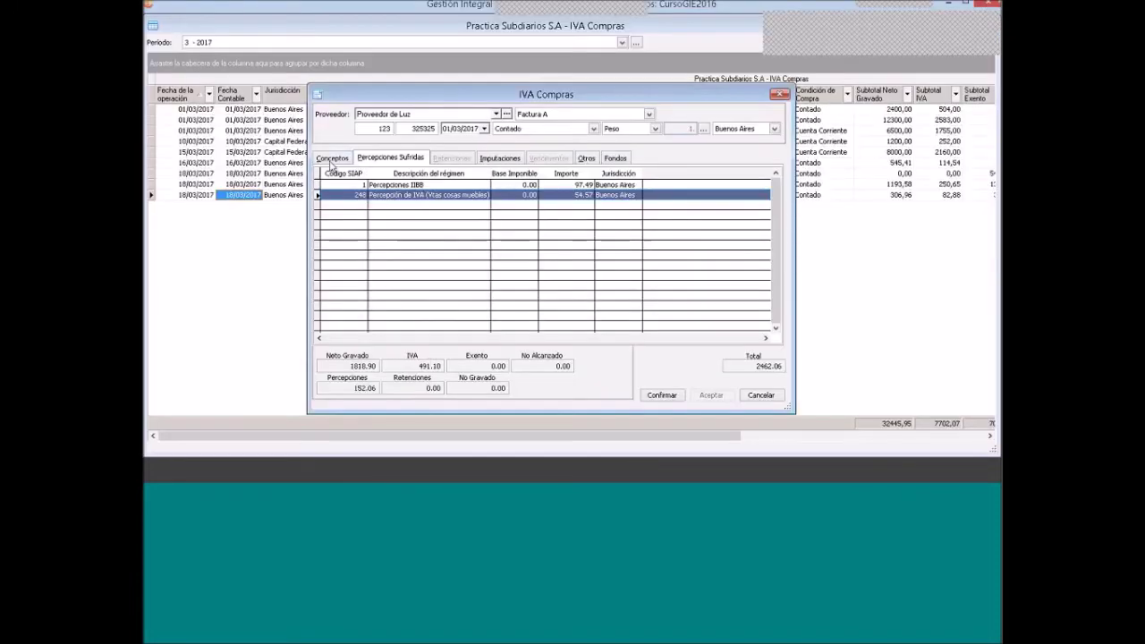
{"action": "left_click", "coordinate": [332, 159]}
{"action": "right_click", "coordinate": [403, 230]}
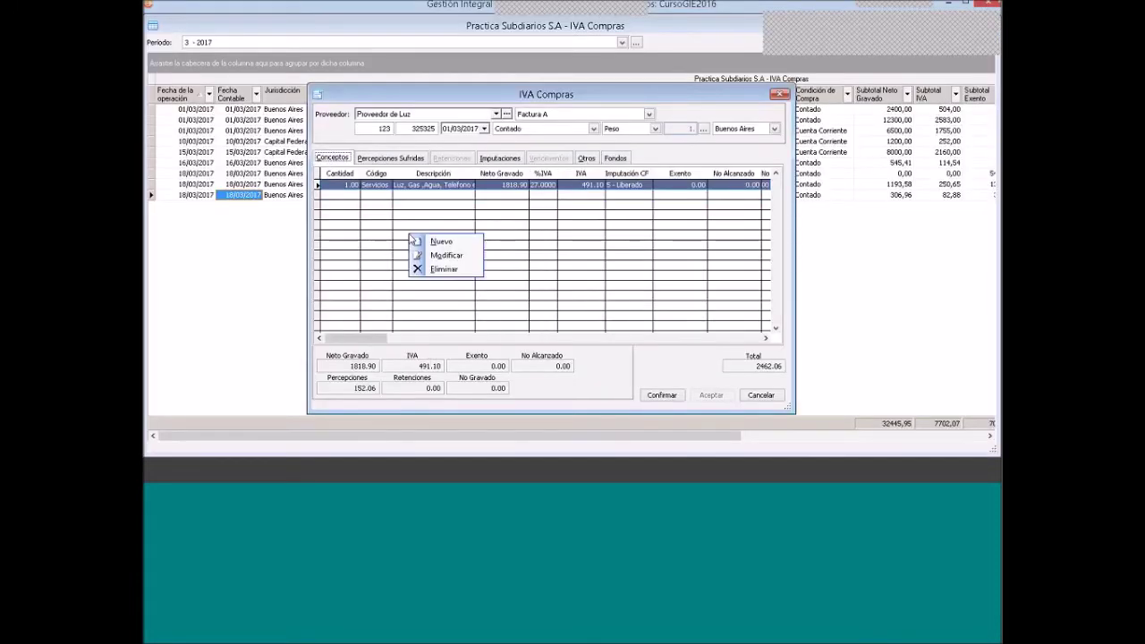
{"action": "left_click", "coordinate": [418, 240]}
{"action": "left_click", "coordinate": [598, 135]}
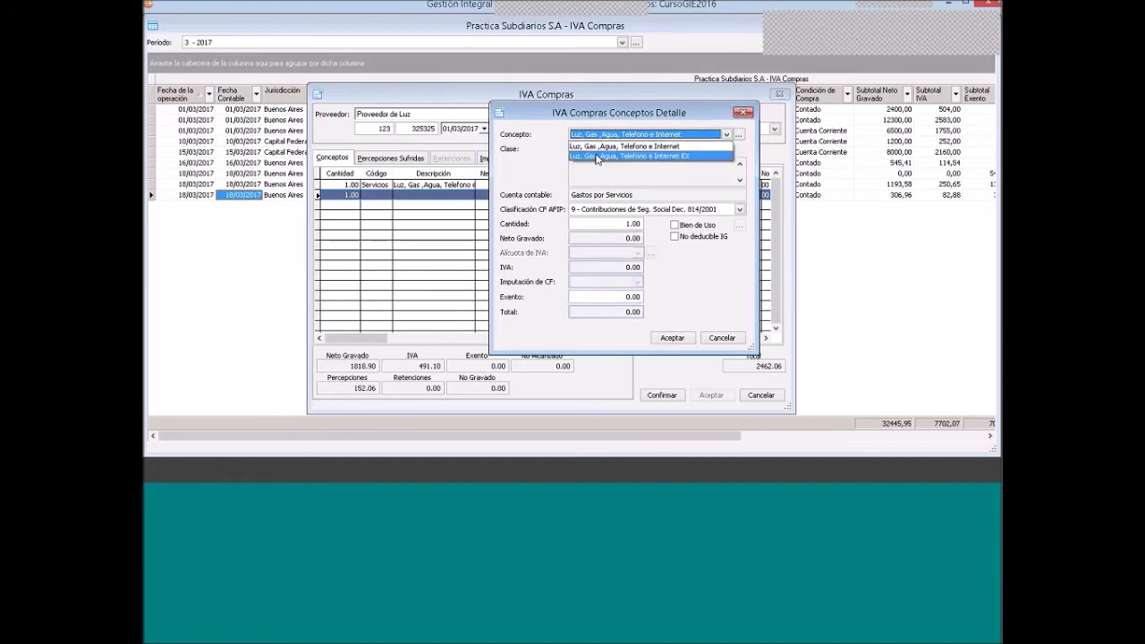
{"action": "left_click", "coordinate": [596, 158]}
{"action": "left_click", "coordinate": [622, 296]}
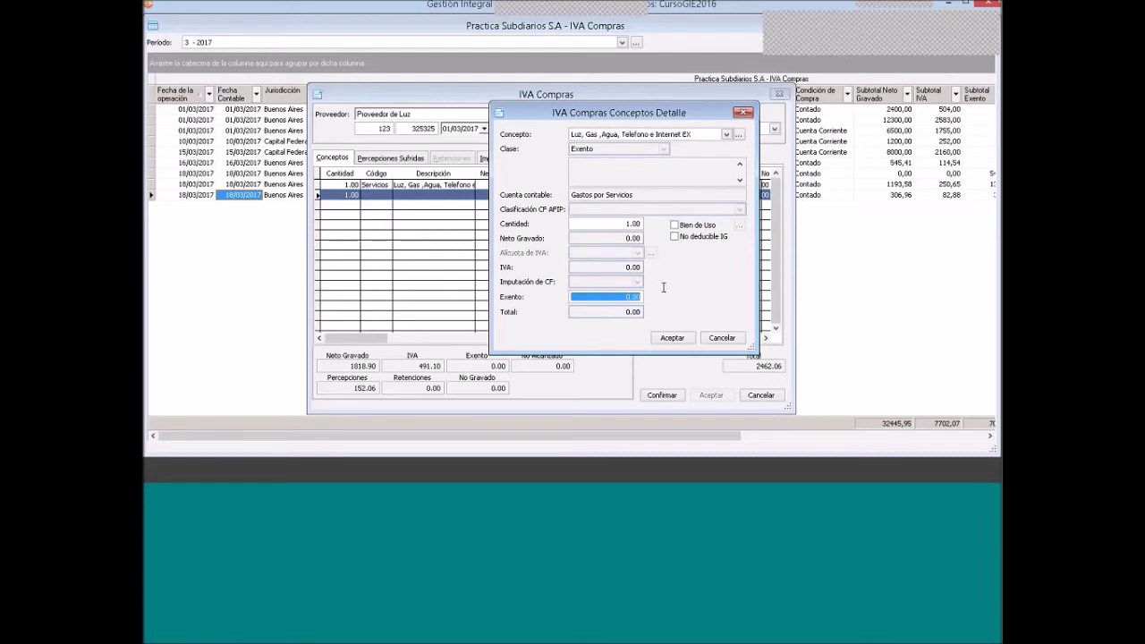
{"action": "type", "text": "447.97"}
{"action": "left_click", "coordinate": [674, 338]}
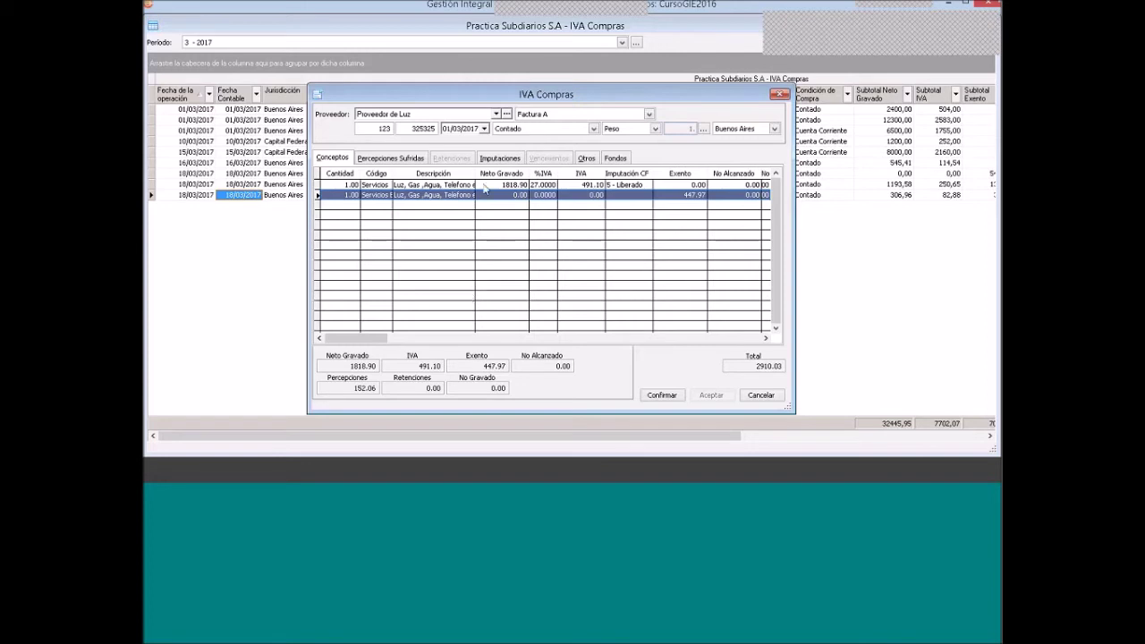
Keep the purchase condition as Contado and confirm the Proveedor de Luz invoice to generate its Imputaciones
{"action": "left_click", "coordinate": [511, 130]}
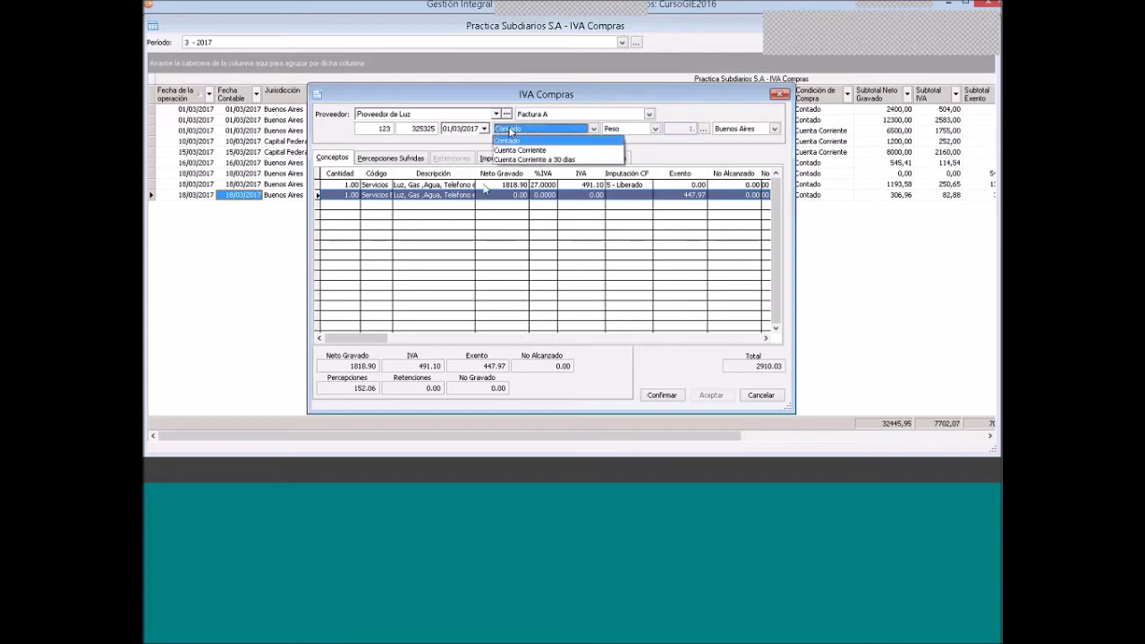
{"action": "left_click", "coordinate": [508, 140]}
{"action": "left_click", "coordinate": [498, 157]}
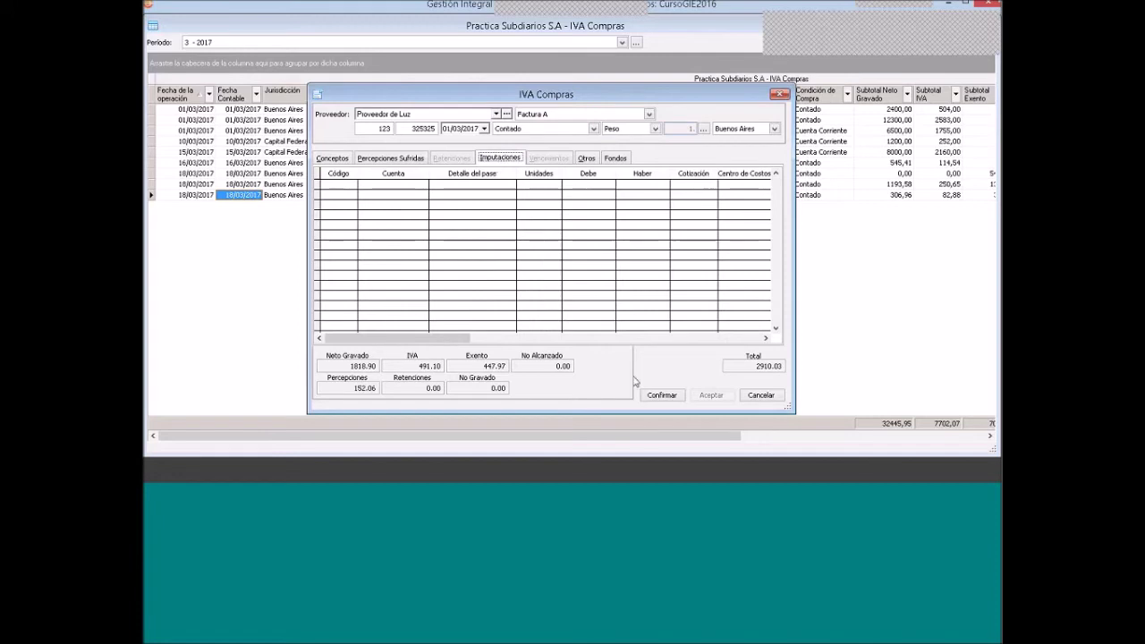
{"action": "left_click", "coordinate": [658, 397]}
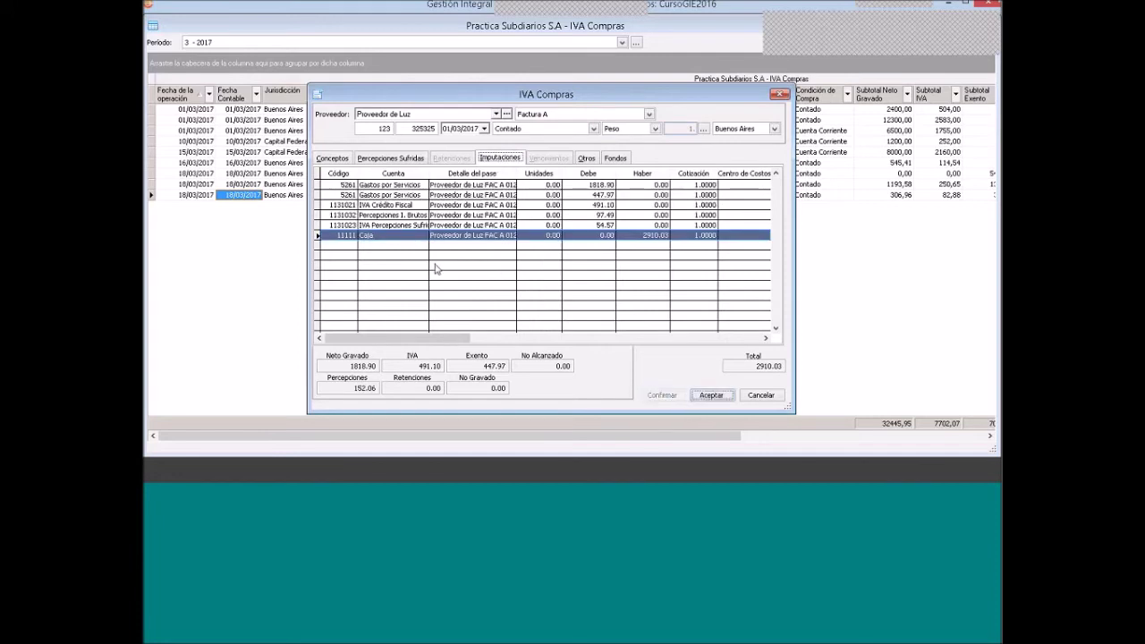
Change the account of the Caja posting to Banco 2 CC and save the Proveedor de Luz invoice
{"action": "right_click", "coordinate": [391, 235]}
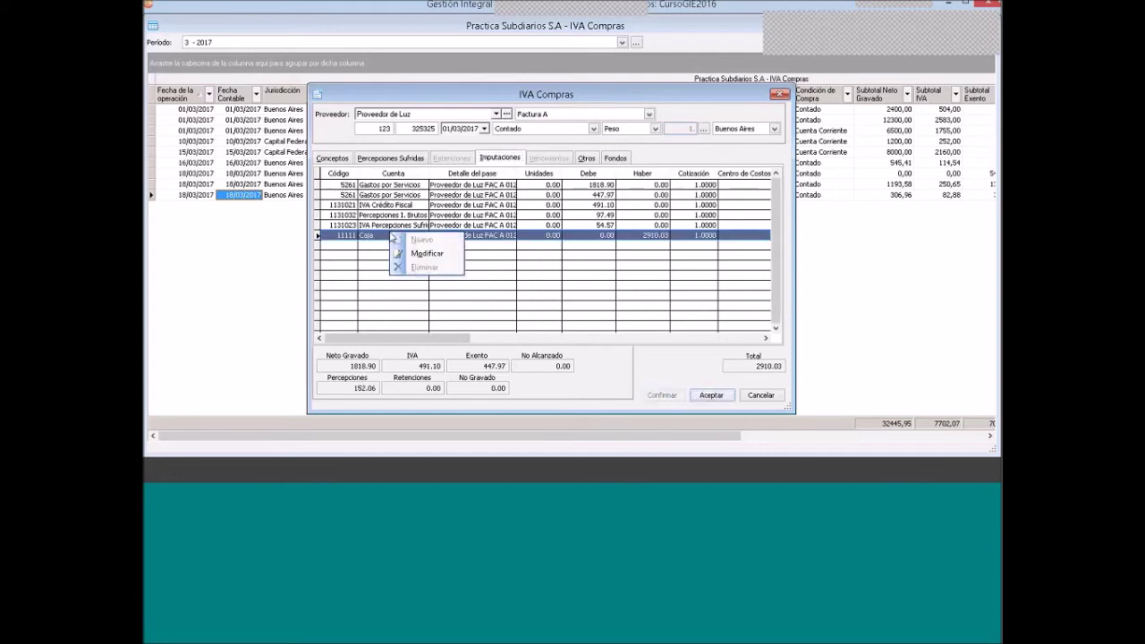
{"action": "left_click", "coordinate": [426, 254]}
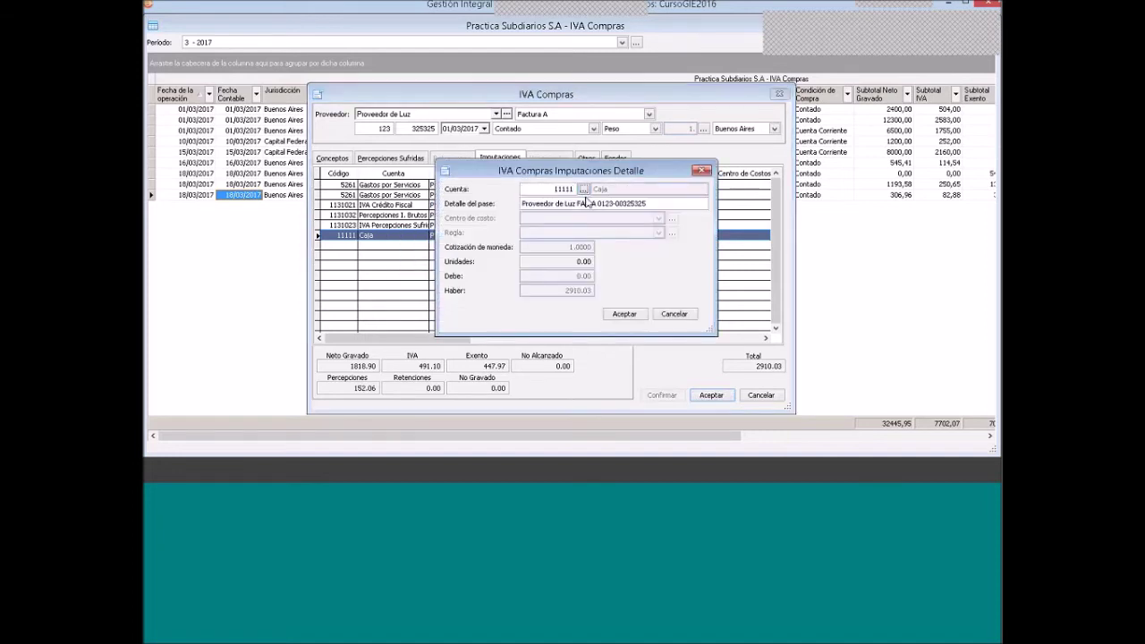
{"action": "left_click", "coordinate": [582, 188]}
{"action": "left_click", "coordinate": [567, 215]}
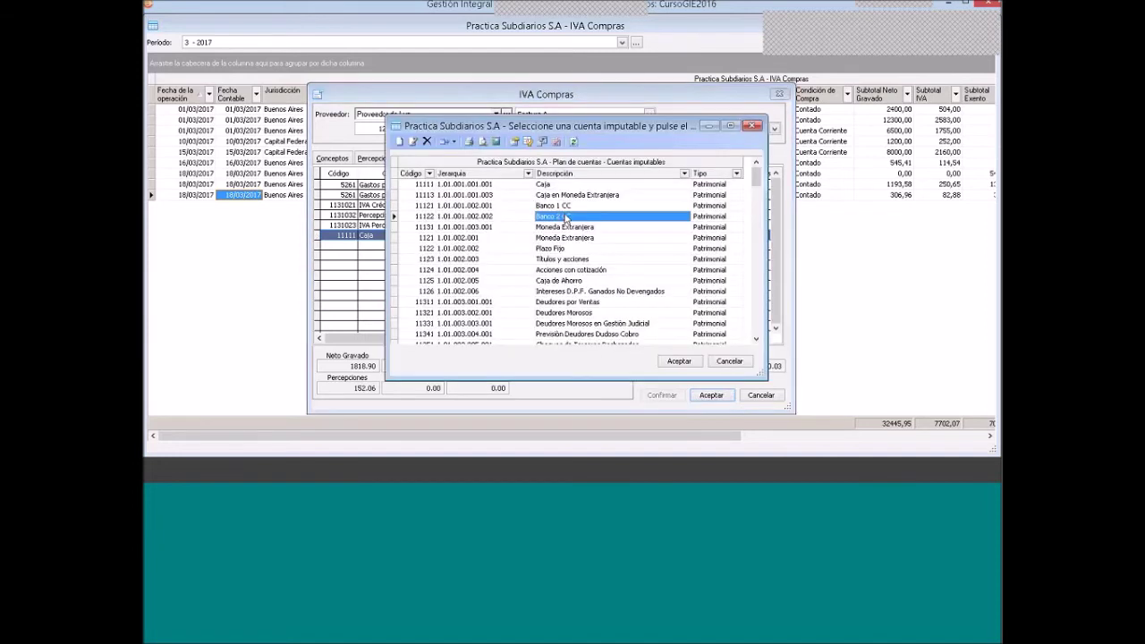
{"action": "left_click", "coordinate": [678, 361]}
{"action": "left_click", "coordinate": [624, 314]}
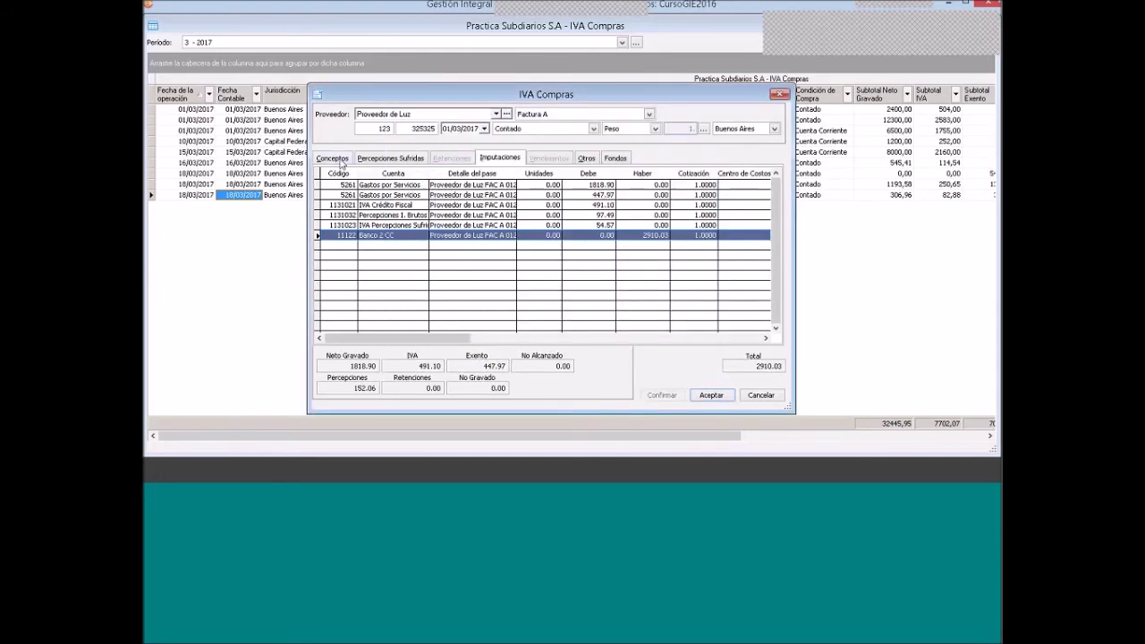
{"action": "left_click", "coordinate": [709, 396]}
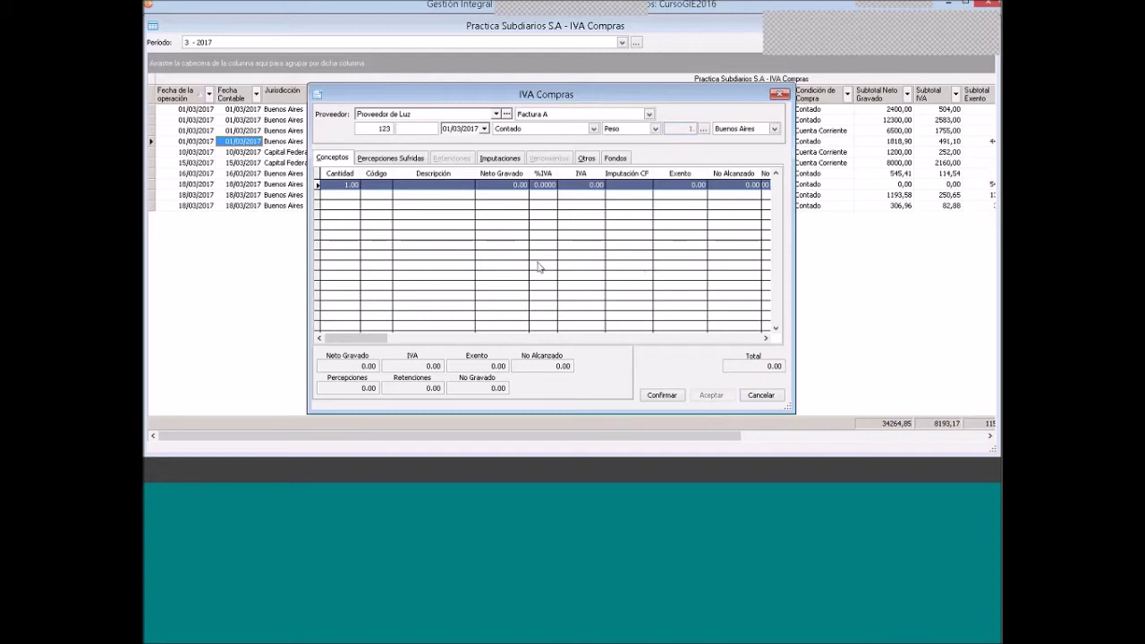
Review item 12, the Tique de Peaje, in the Word document and return to the IVA Compras form
{"action": "left_click", "coordinate": [316, 473]}
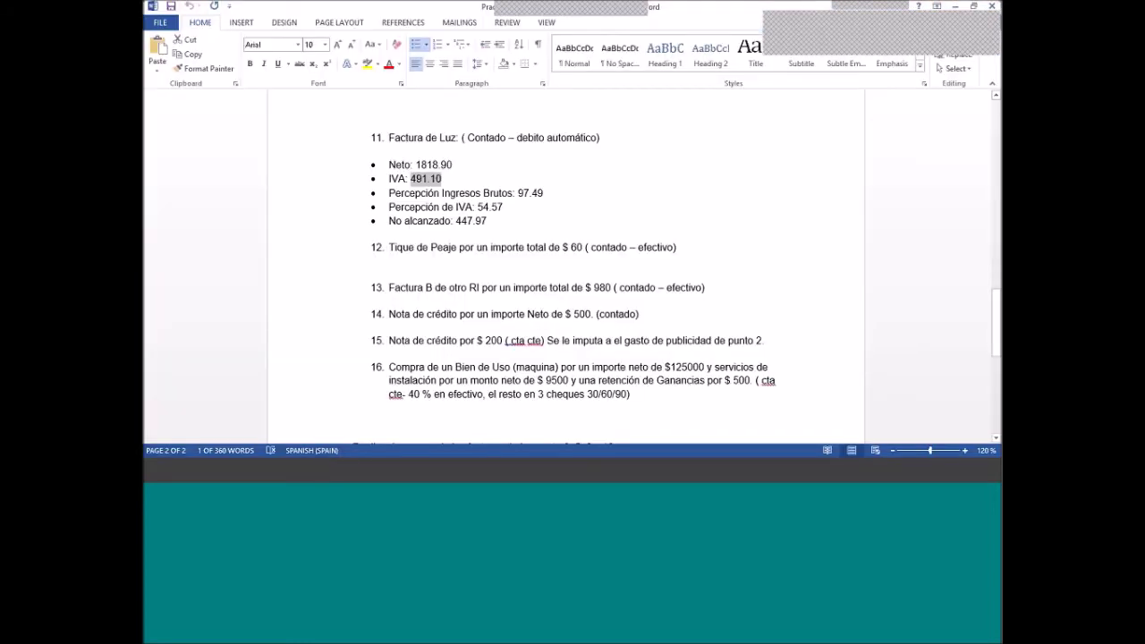
{"action": "left_click", "coordinate": [390, 246]}
{"action": "double_click", "coordinate": [404, 246]}
{"action": "left_click", "coordinate": [390, 247]}
{"action": "left_click_drag", "start_coordinate": [478, 242], "coordinate": [587, 253]}
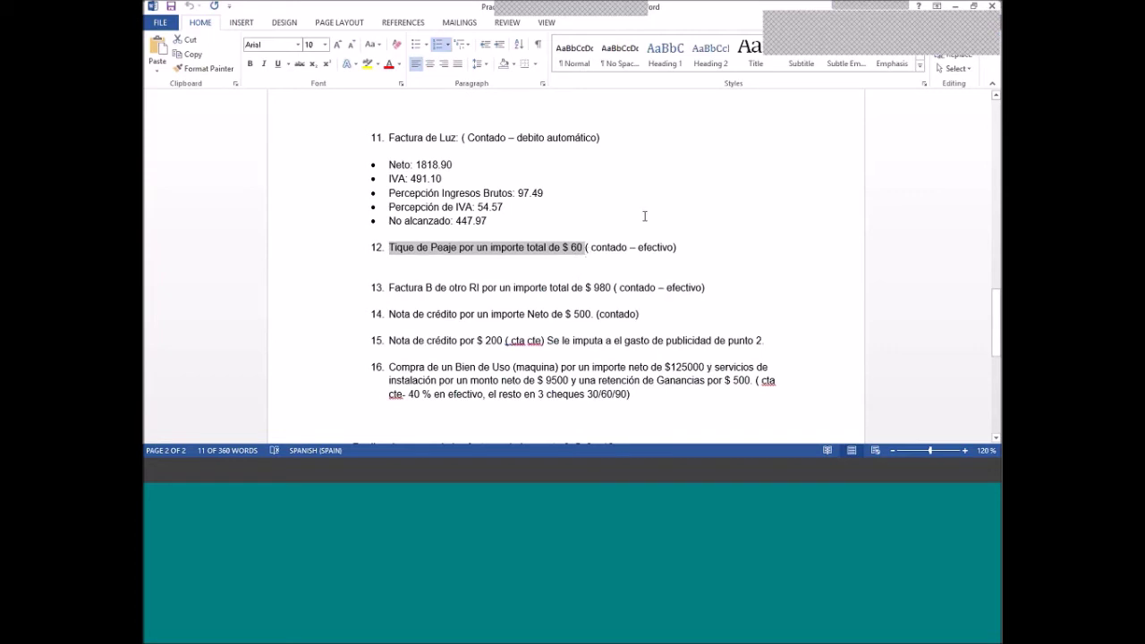
{"action": "left_click", "coordinate": [350, 474]}
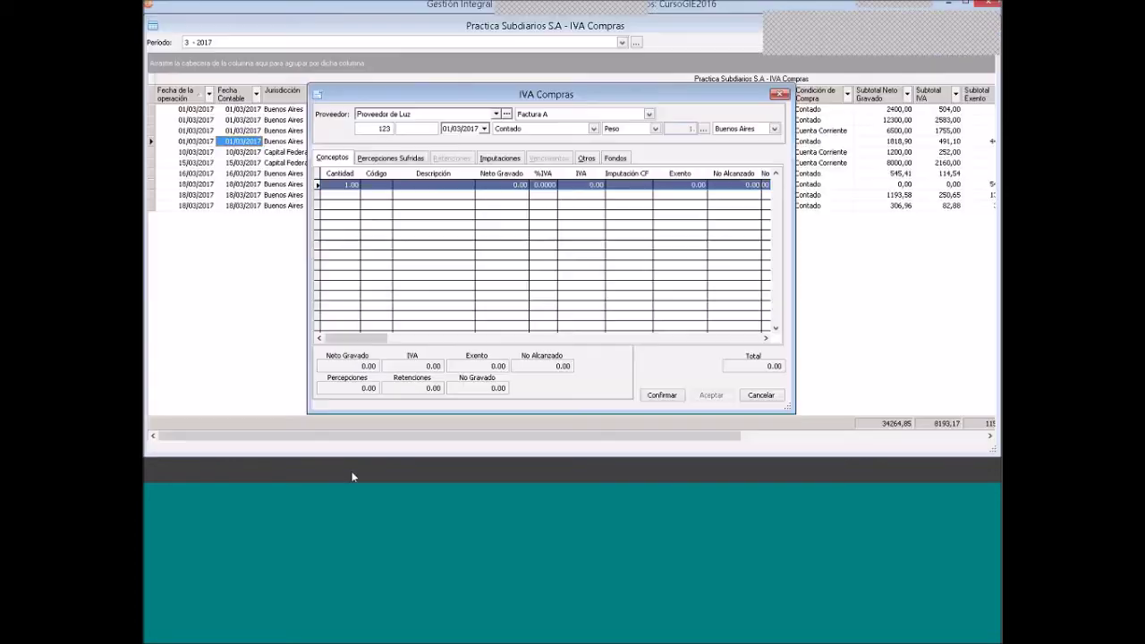
{"action": "right_click", "coordinate": [434, 191]}
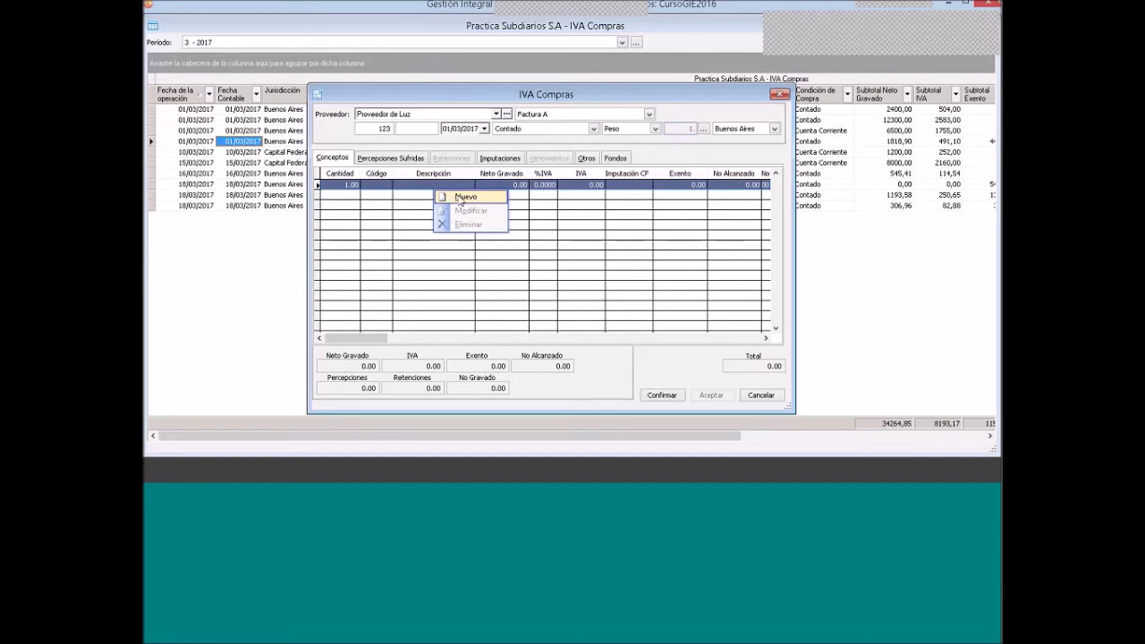
{"action": "left_click", "coordinate": [460, 199]}
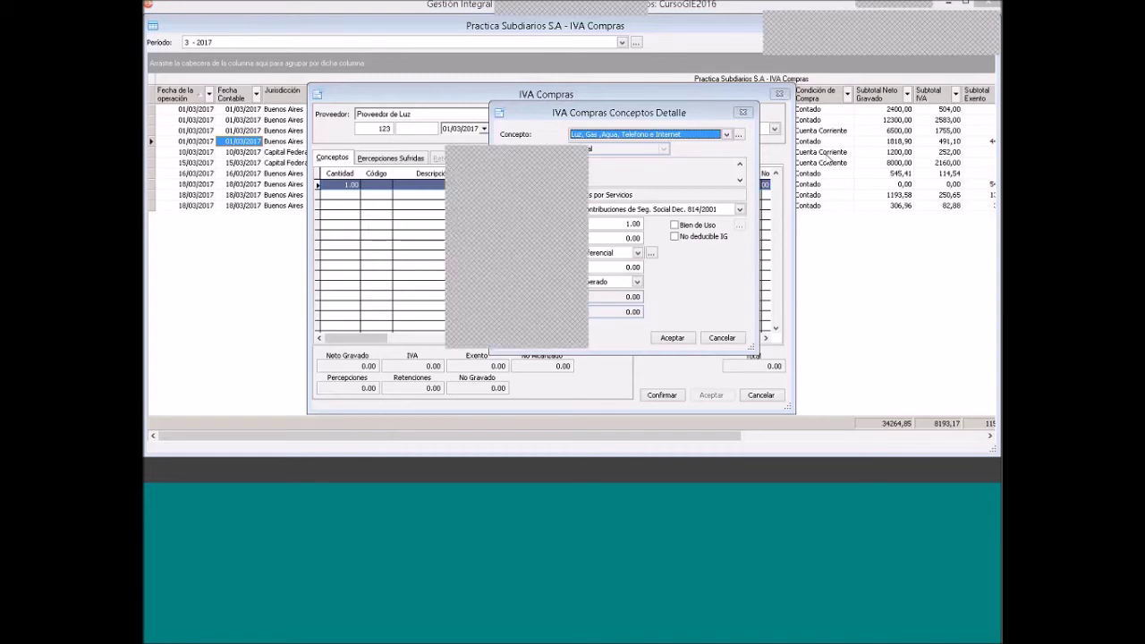
{"action": "left_click_drag", "start_coordinate": [468, 160], "coordinate": [408, 168]}
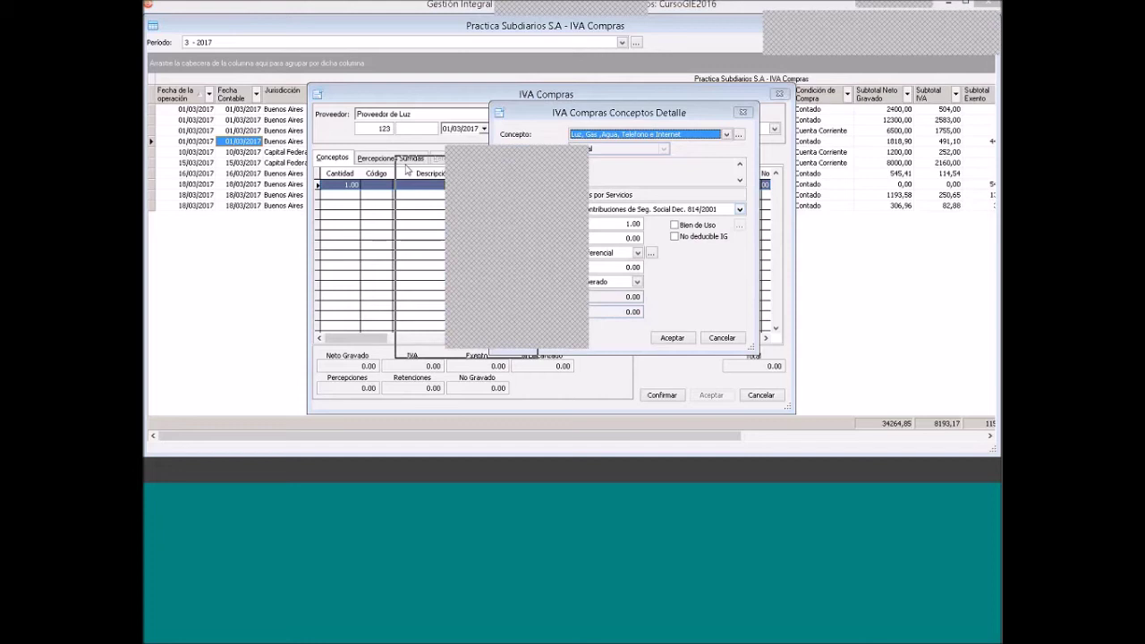
{"action": "left_click_drag", "start_coordinate": [408, 167], "coordinate": [377, 186]}
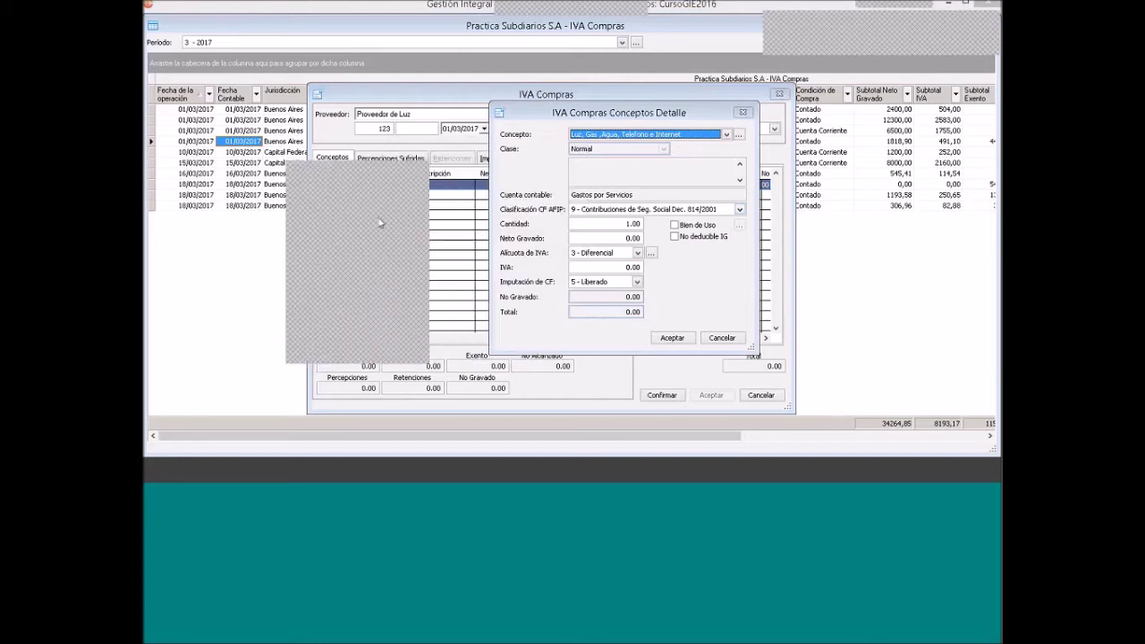
{"action": "left_click", "coordinate": [616, 237]}
{"action": "type", "text": "49.59"}
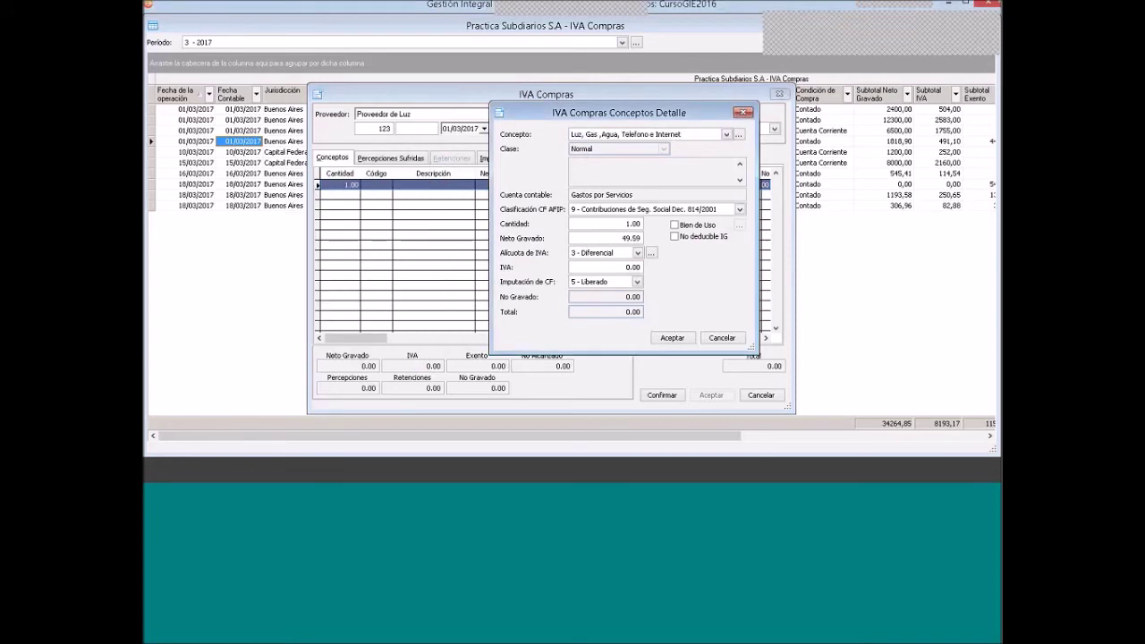
{"action": "left_click", "coordinate": [624, 255]}
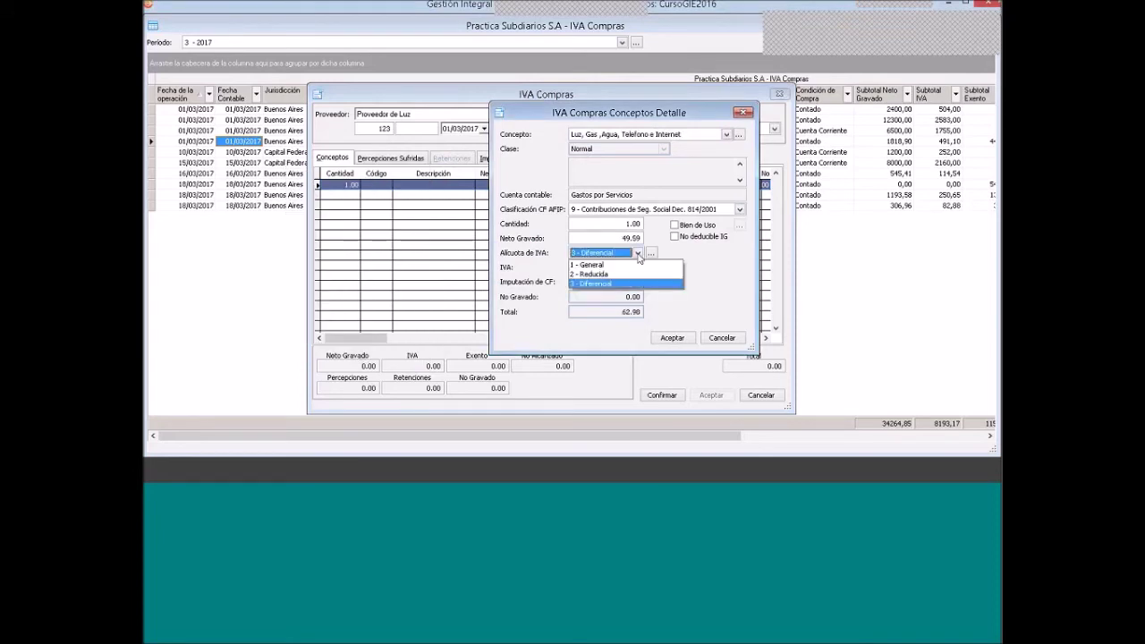
{"action": "left_click", "coordinate": [591, 265]}
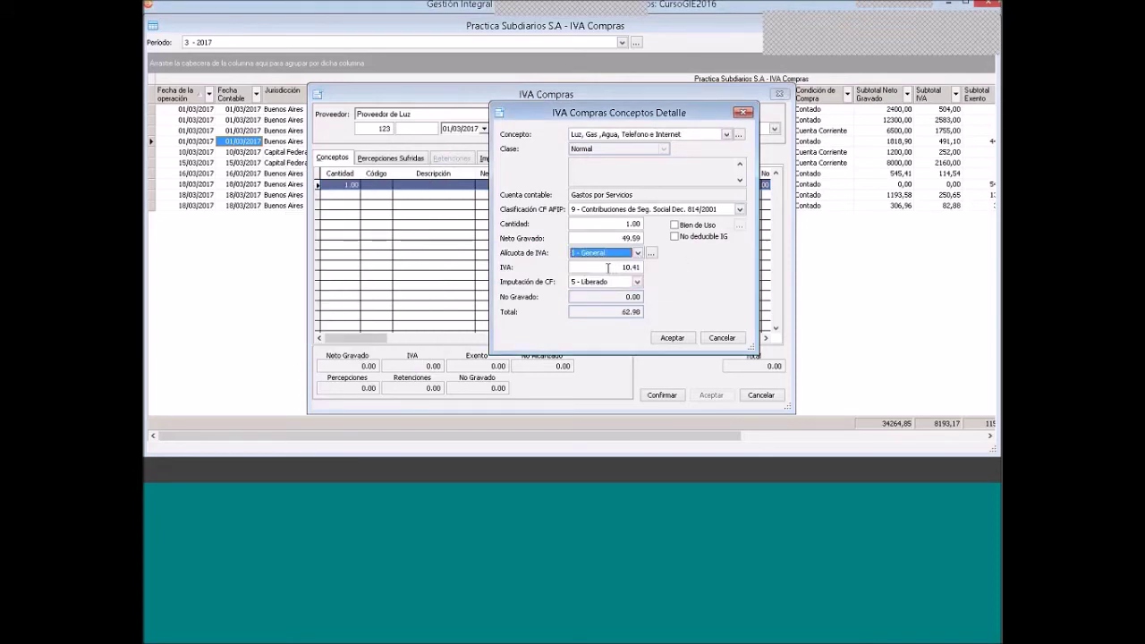
{"action": "left_click", "coordinate": [608, 268]}
{"action": "left_click", "coordinate": [742, 113]}
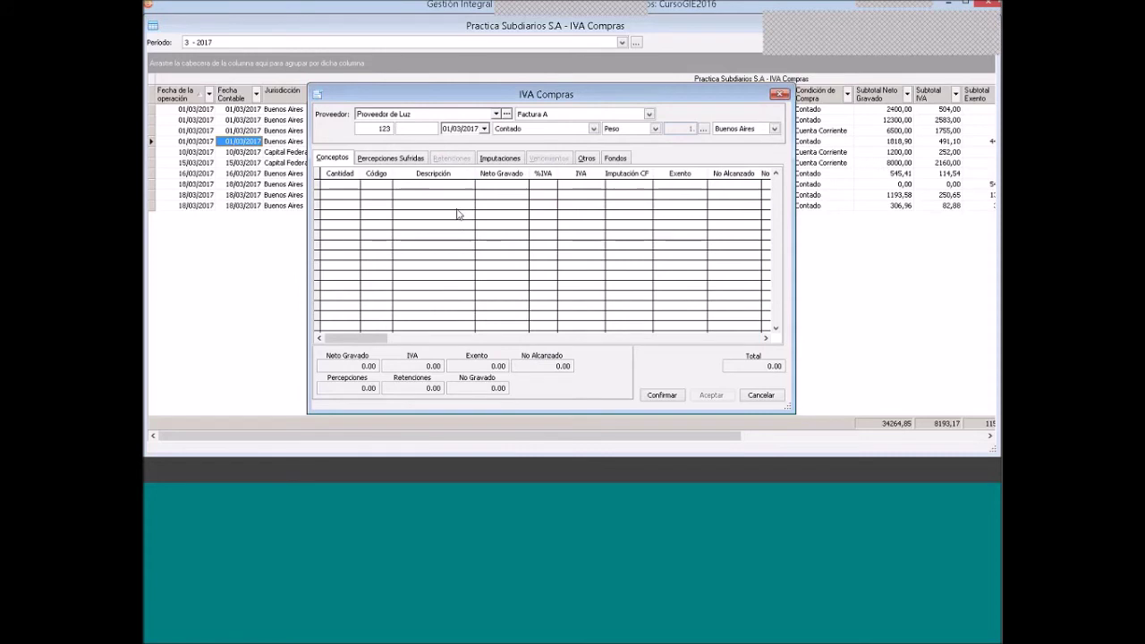
Set the new voucher's supplier to Proveedor Peaje, its type to Otros Comprobantes A and its number to 2424
{"action": "key", "text": "alt+Down"}
{"action": "left_click", "coordinate": [407, 199]}
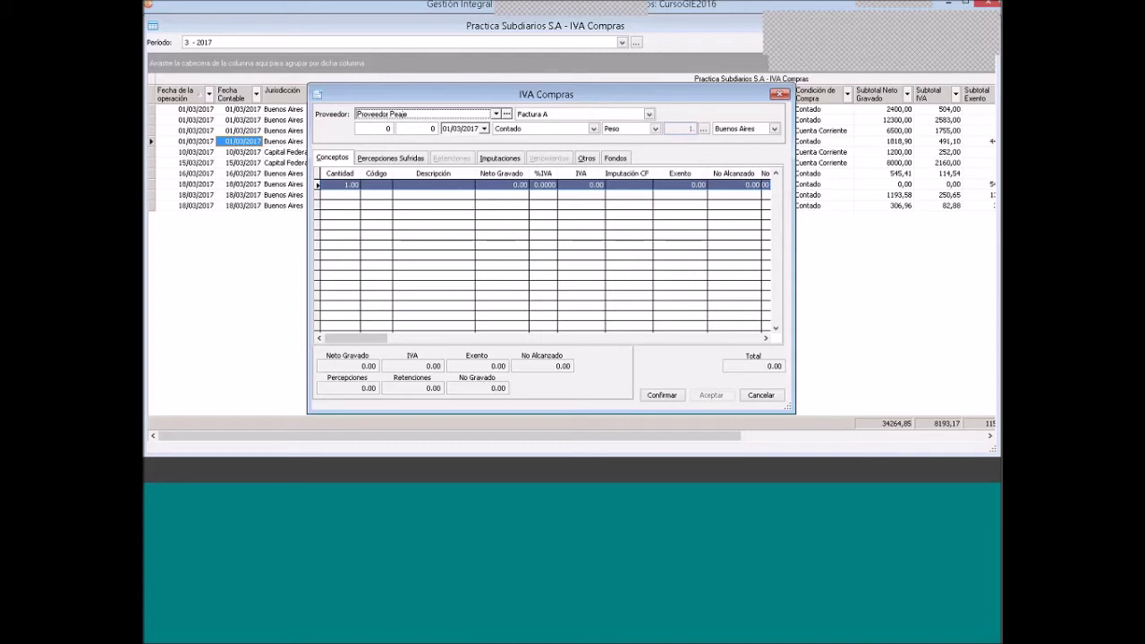
{"action": "left_click", "coordinate": [563, 115]}
{"action": "scroll", "coordinate": [695, 184], "scroll_direction": "down", "scroll_amount": 2}
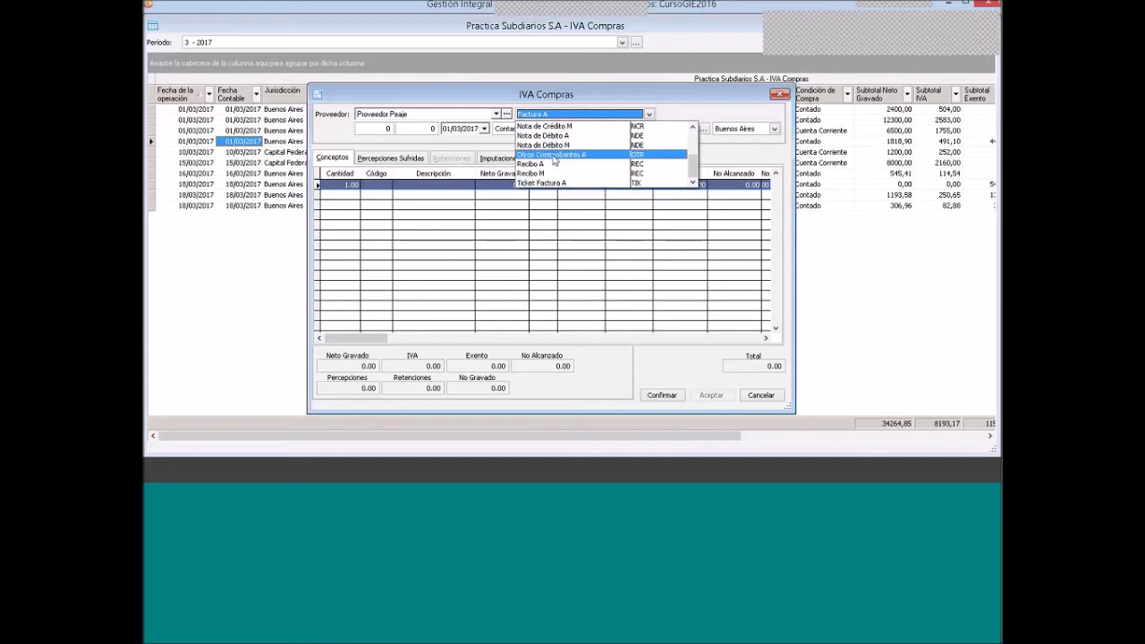
{"action": "left_click", "coordinate": [553, 161]}
{"action": "type", "text": "2424"}
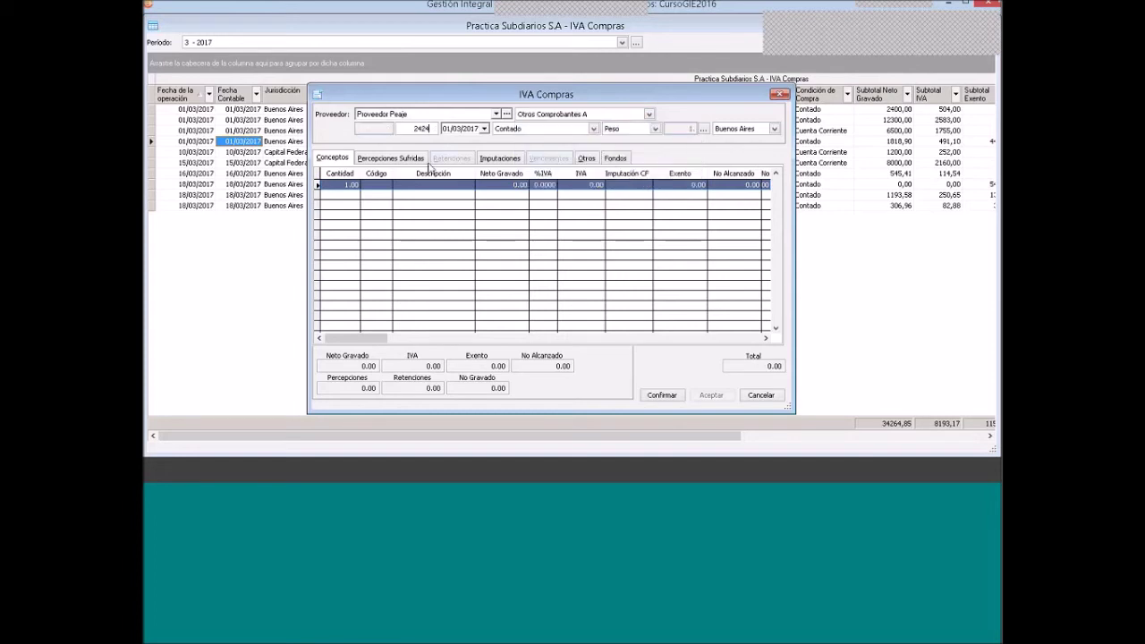
Start a Peajes y traslados concept for the toll voucher and check the toll amount in the Word document
{"action": "right_click", "coordinate": [390, 186]}
{"action": "left_click", "coordinate": [438, 195]}
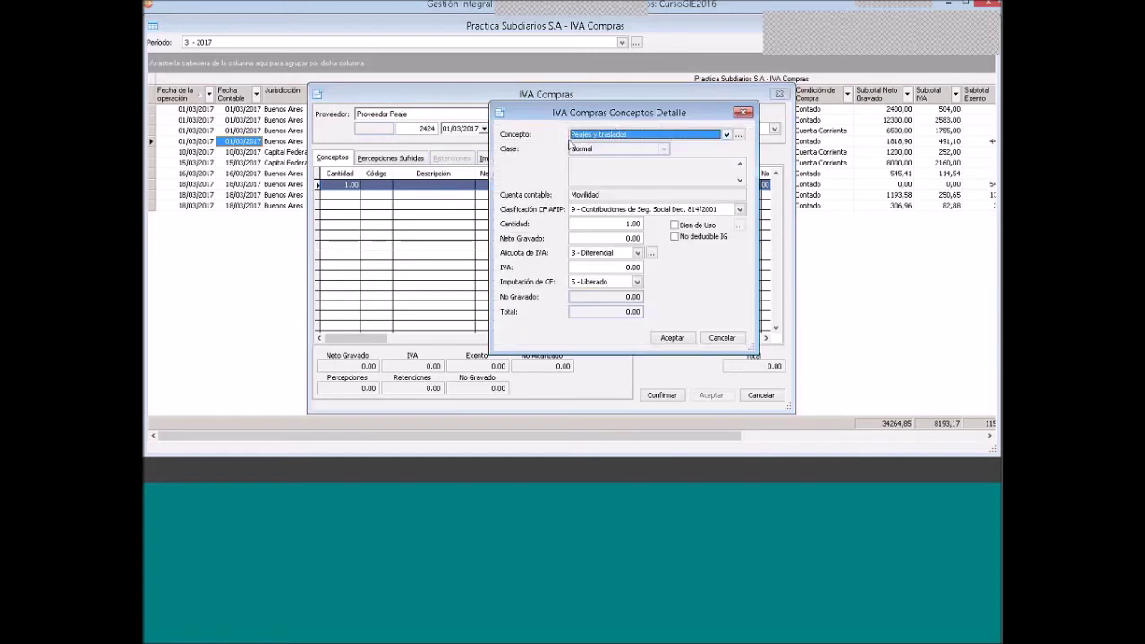
{"action": "left_click", "coordinate": [608, 239]}
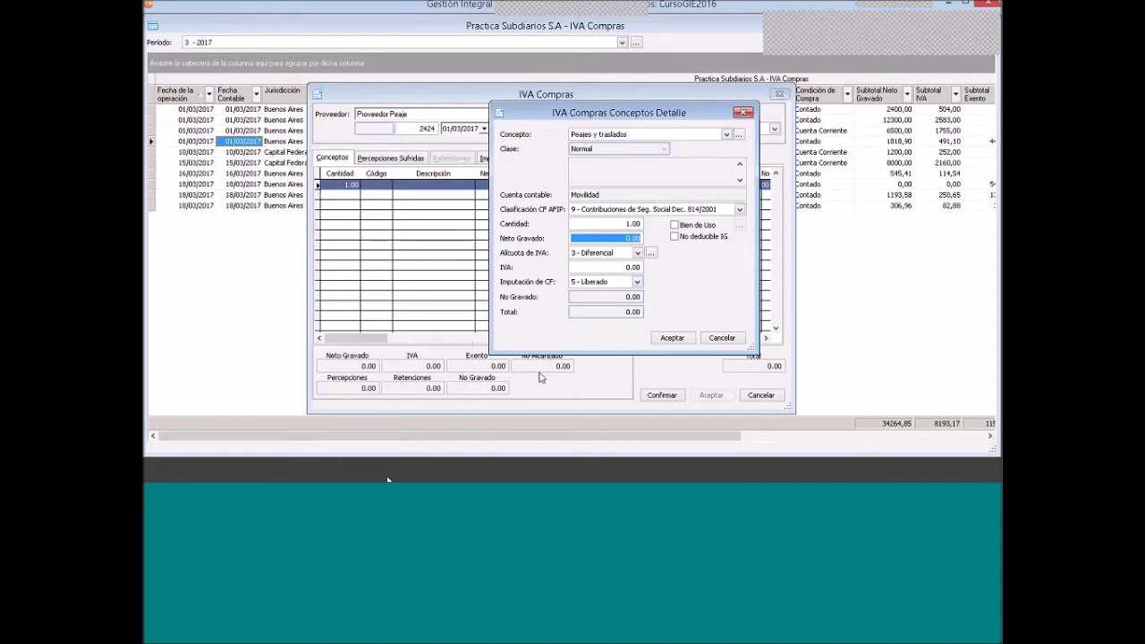
{"action": "left_click", "coordinate": [312, 475]}
{"action": "left_click", "coordinate": [310, 471]}
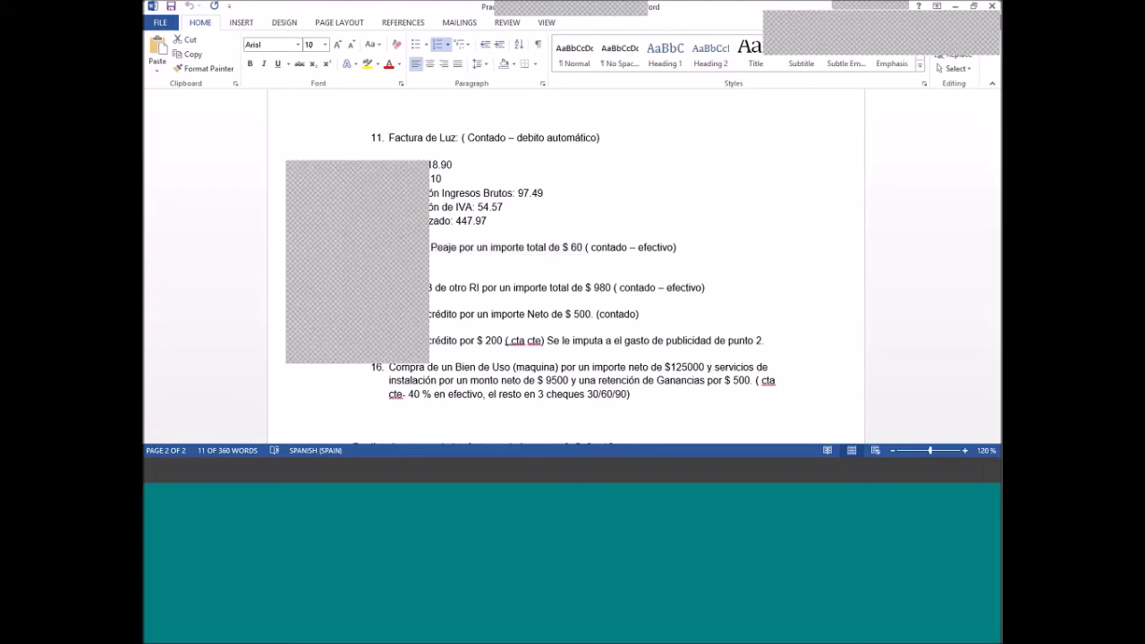
Switch to Gestión Integral, set the toll concept's net taxable amount to 49.59 with VAT rate 1 - General, and save the purchase voucher
{"action": "left_click", "coordinate": [350, 472]}
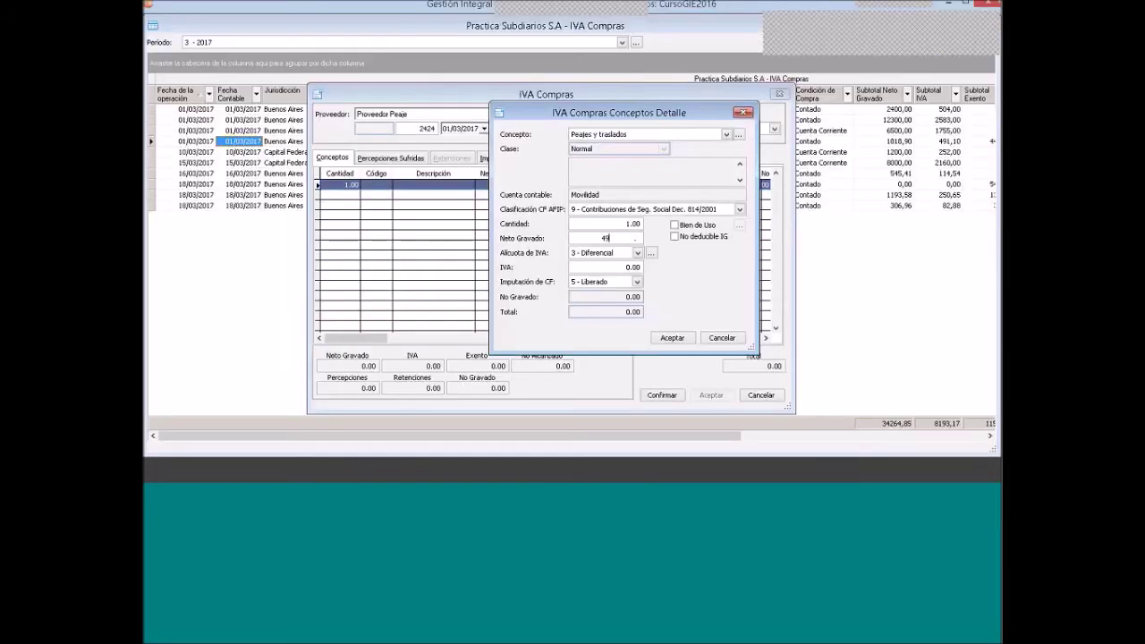
{"action": "type", "text": ".50"}
{"action": "type", "text": "9.59"}
{"action": "left_click", "coordinate": [603, 267]}
{"action": "left_click", "coordinate": [614, 253]}
{"action": "left_click", "coordinate": [617, 266]}
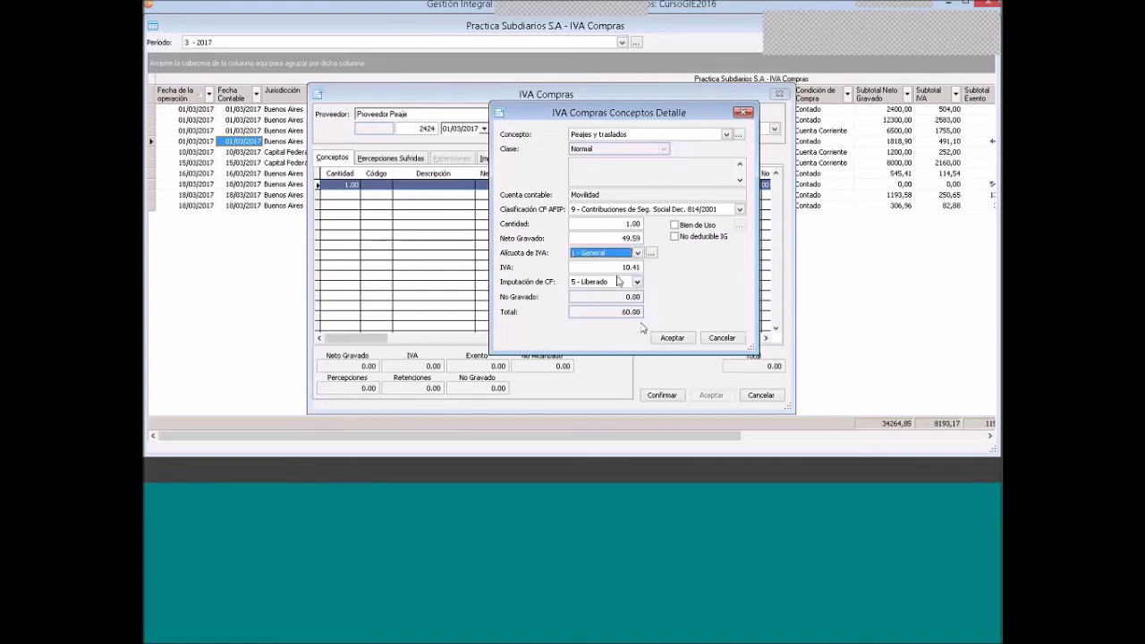
{"action": "left_click", "coordinate": [672, 337]}
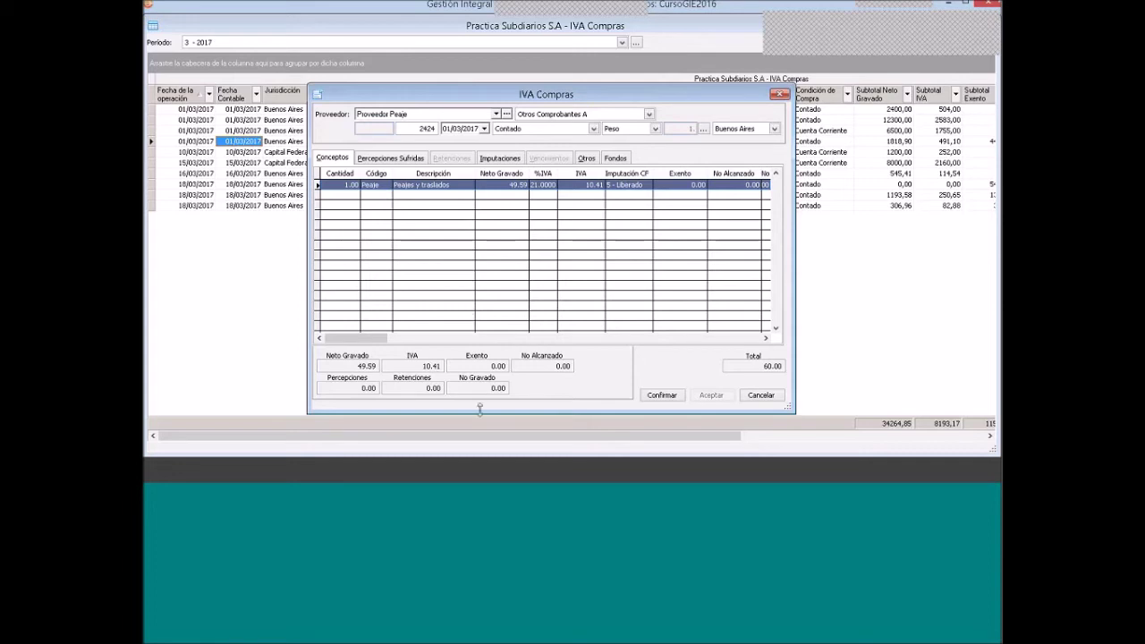
{"action": "left_click", "coordinate": [653, 394]}
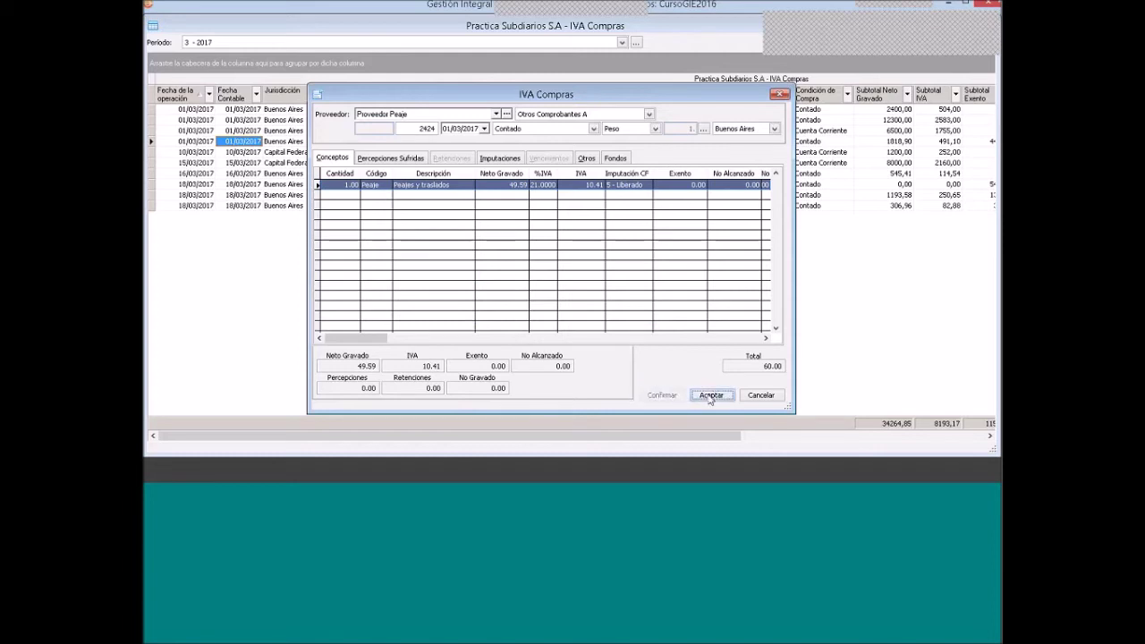
{"action": "left_click", "coordinate": [711, 396]}
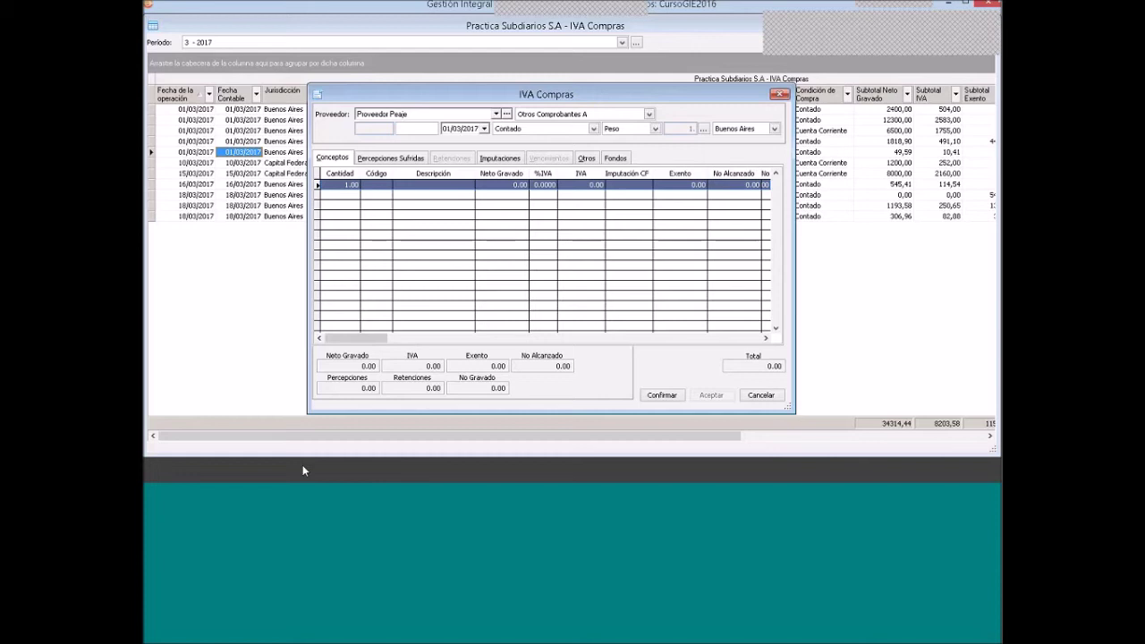
Switch to the Word exercise document, review item 13 about the Factura B purchase, and return to Gestión Integral
{"action": "key", "text": "alt+Tab"}
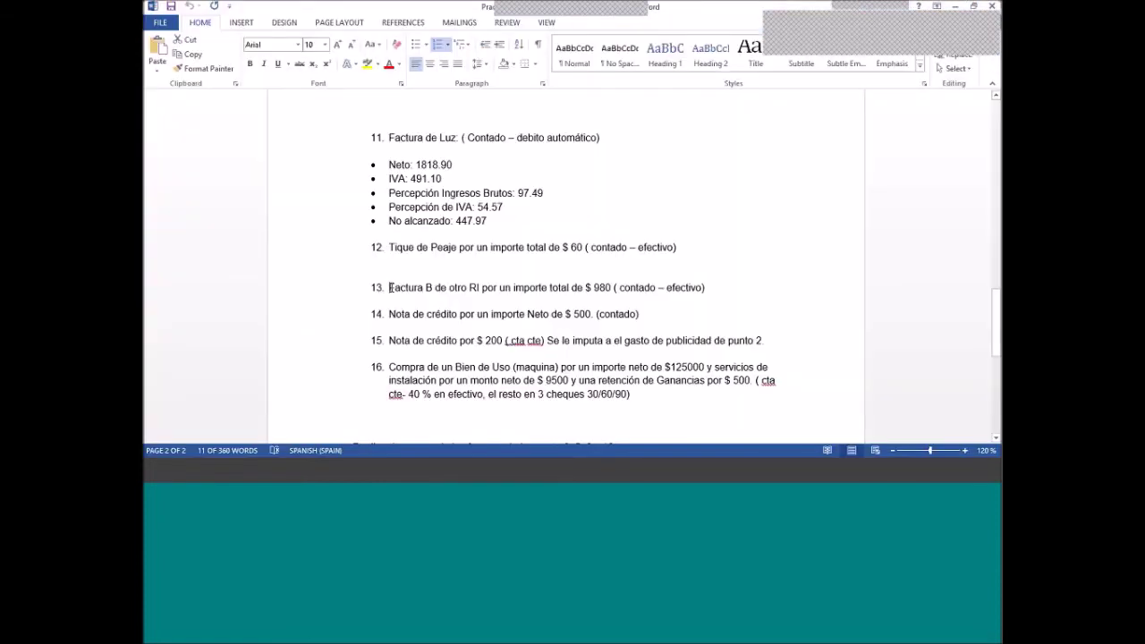
{"action": "left_click", "coordinate": [390, 287]}
{"action": "double_click", "coordinate": [417, 287]}
{"action": "left_click_drag", "start_coordinate": [433, 287], "coordinate": [611, 287]}
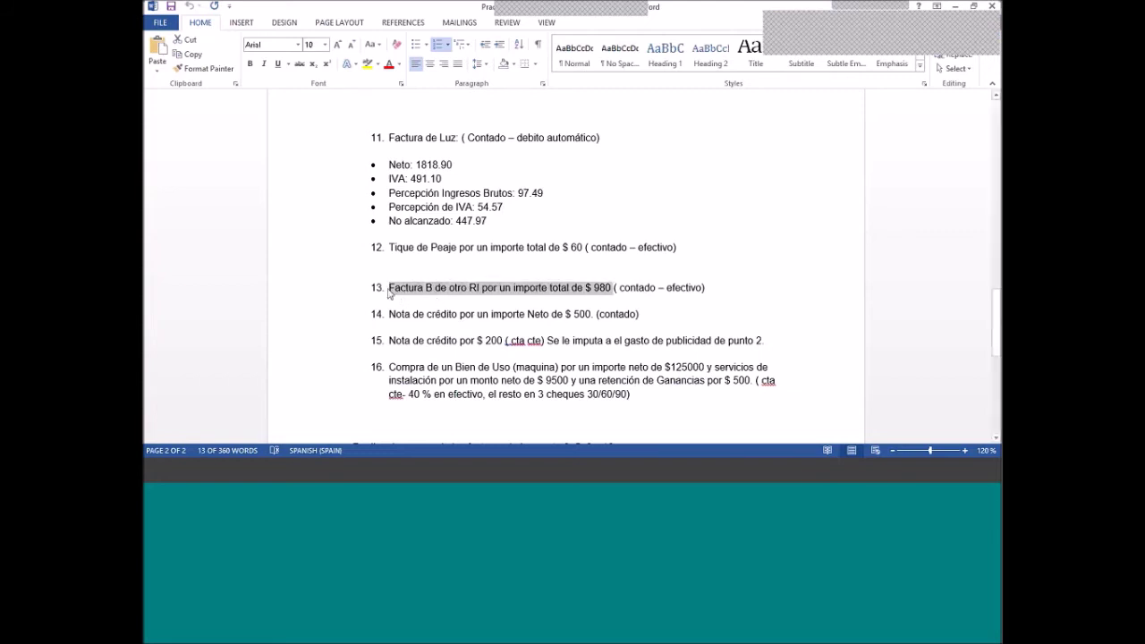
{"action": "left_click", "coordinate": [408, 295]}
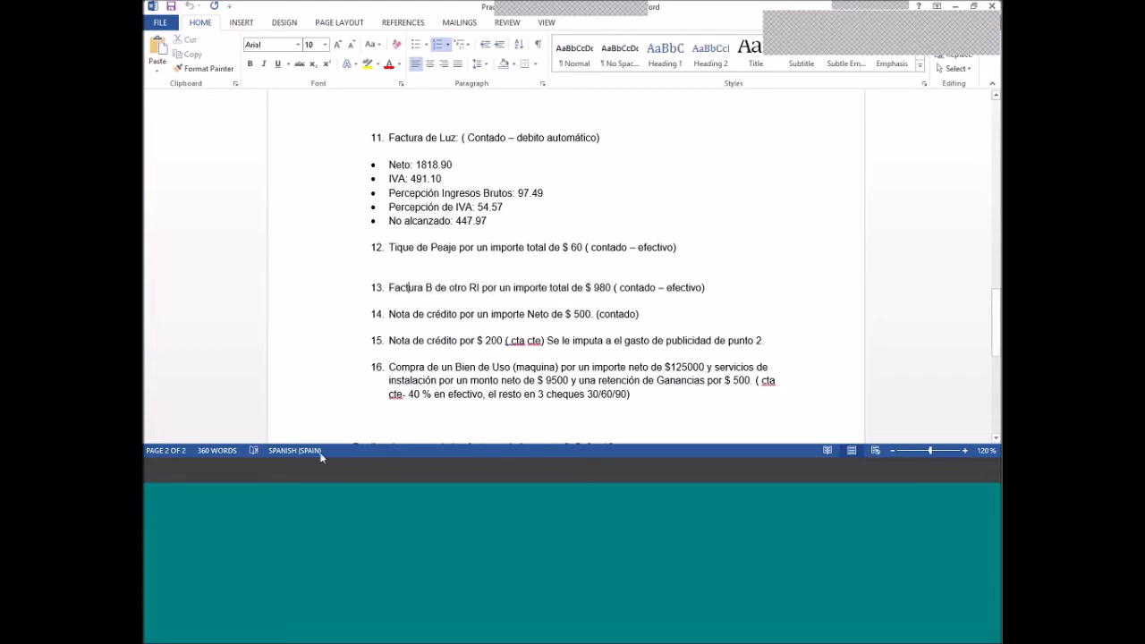
{"action": "left_click", "coordinate": [346, 473]}
{"action": "left_click", "coordinate": [445, 119]}
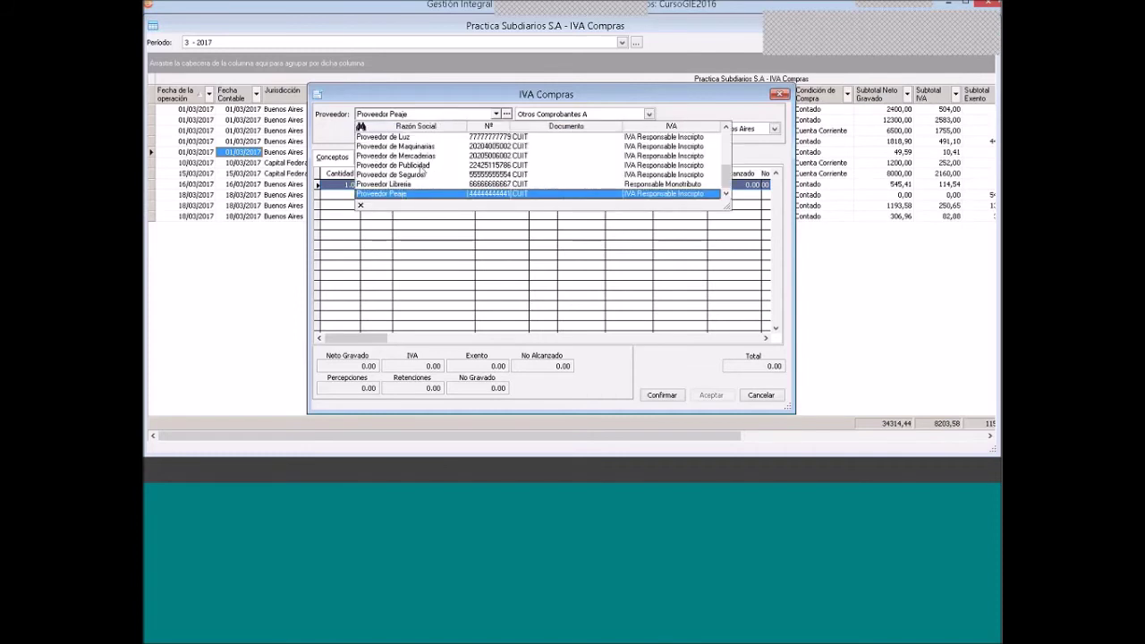
{"action": "left_click_drag", "start_coordinate": [733, 177], "coordinate": [727, 145]}
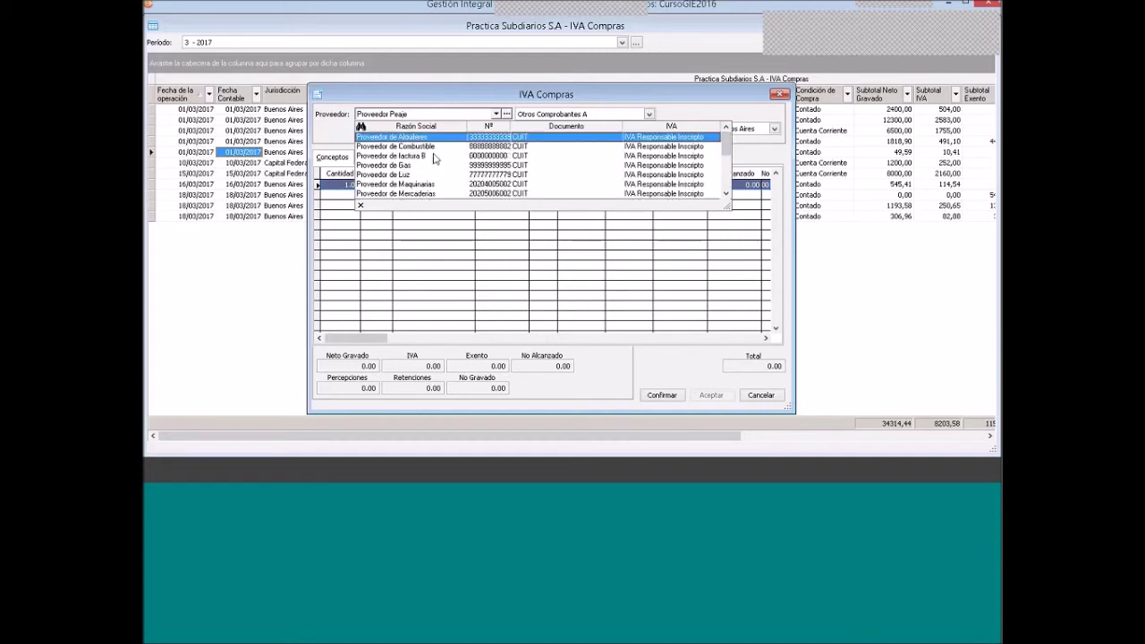
{"action": "left_click", "coordinate": [416, 155]}
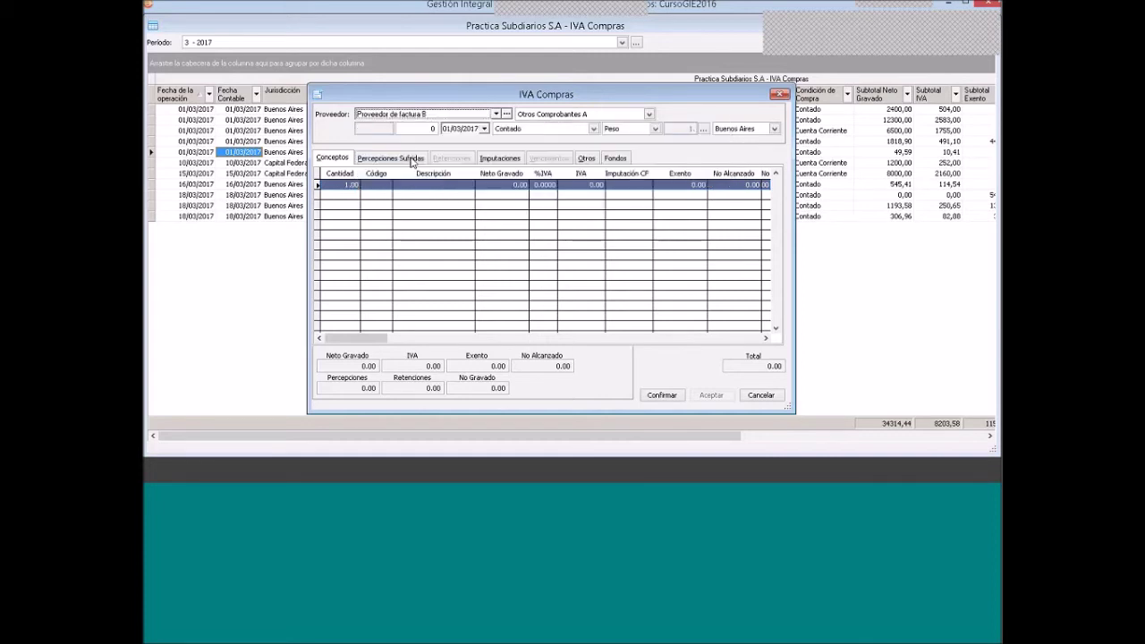
{"action": "left_click", "coordinate": [554, 114]}
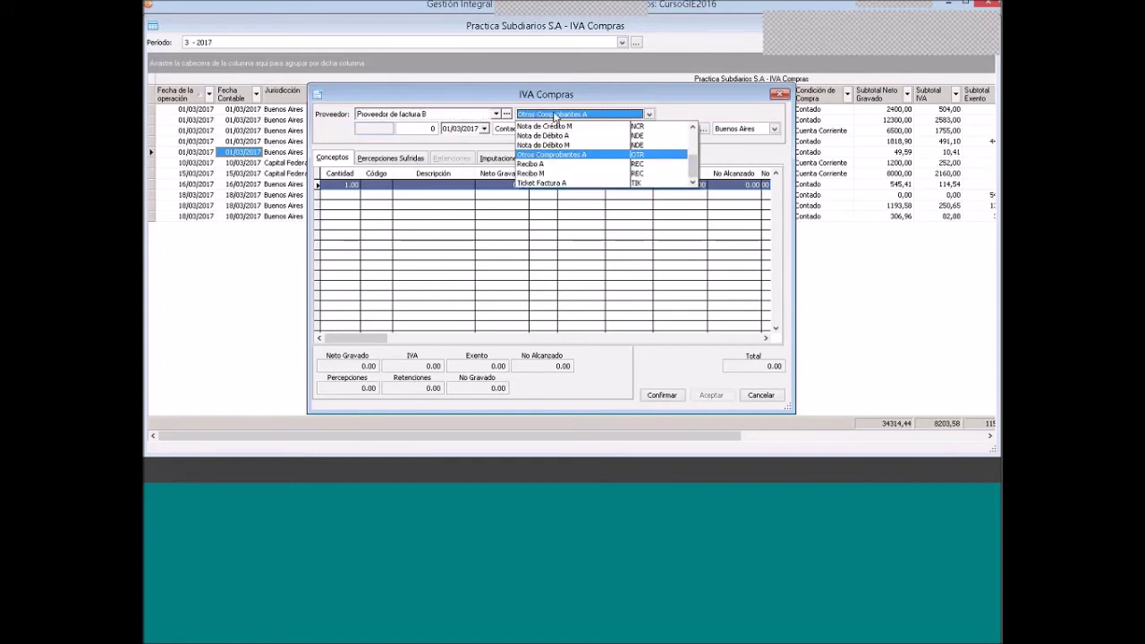
{"action": "scroll", "coordinate": [554, 170], "scroll_direction": "up", "scroll_amount": 3}
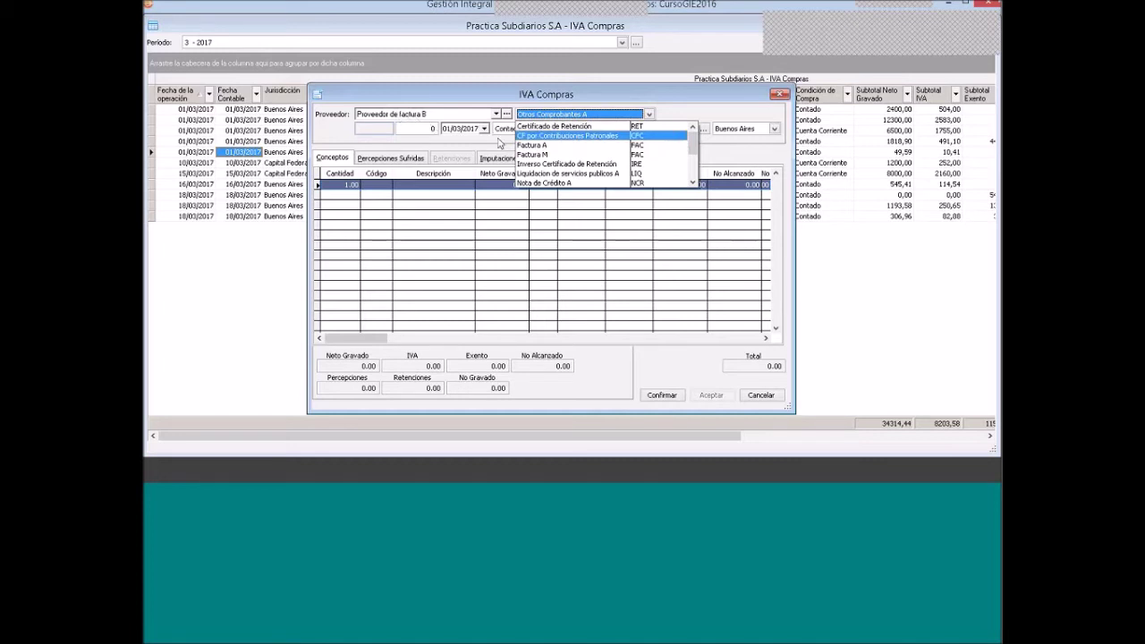
{"action": "left_click", "coordinate": [530, 145]}
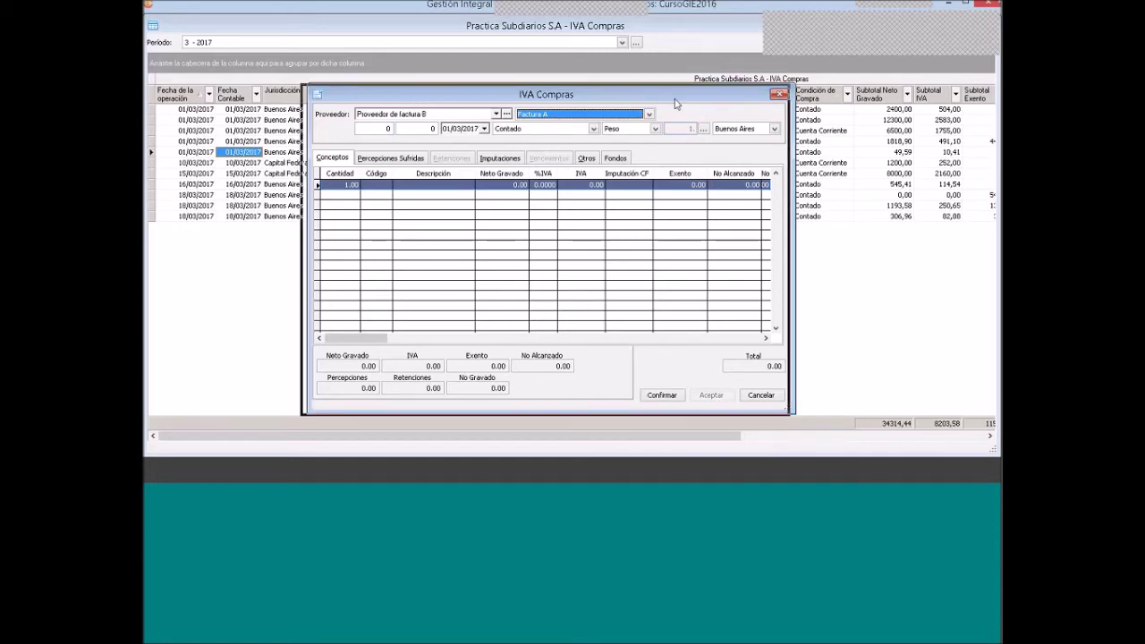
{"action": "left_click_drag", "start_coordinate": [677, 97], "coordinate": [671, 98]}
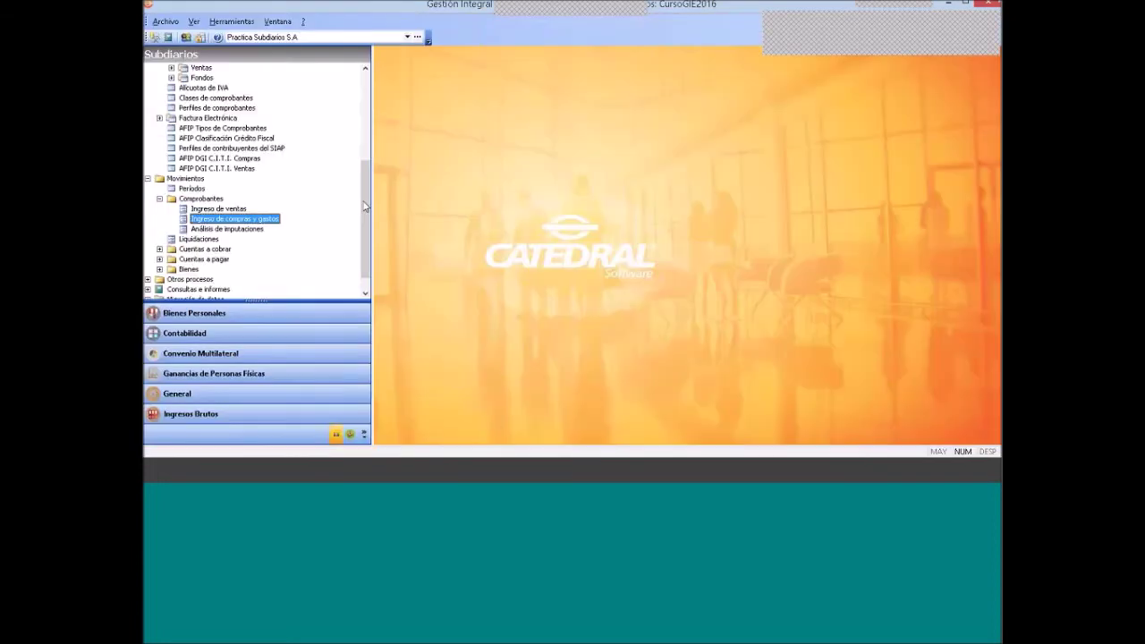
Open the Comprobantes list in the documents configuration for Compras and look through the existing document types
{"action": "scroll", "coordinate": [364, 206], "scroll_direction": "up", "scroll_amount": 5}
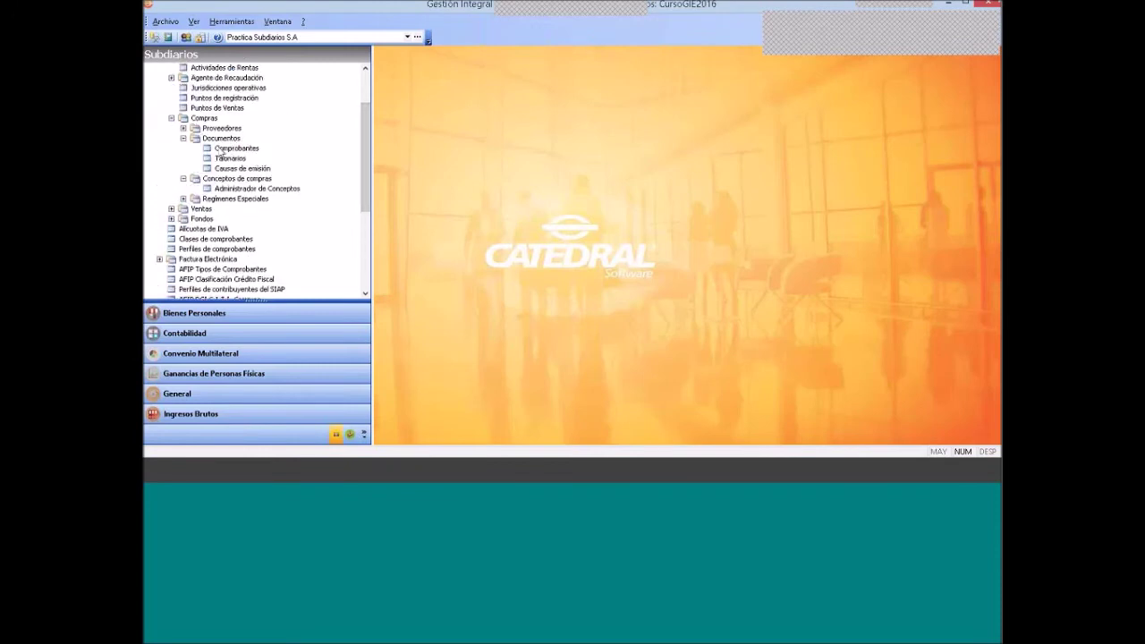
{"action": "double_click", "coordinate": [228, 157]}
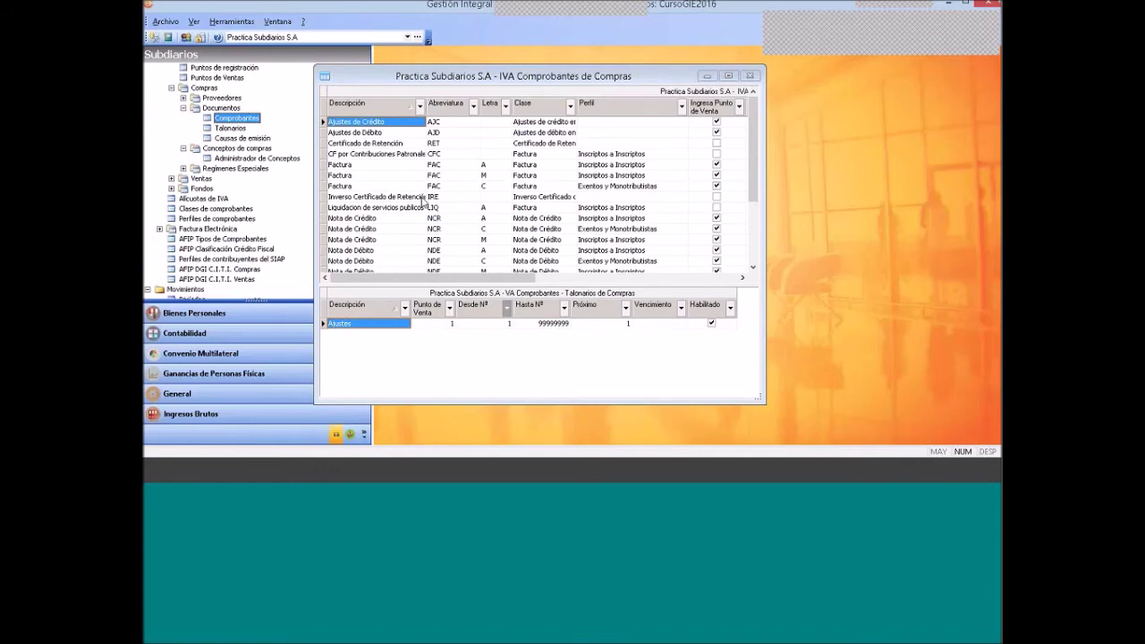
{"action": "left_click", "coordinate": [424, 197]}
{"action": "scroll", "coordinate": [425, 205], "scroll_direction": "down", "scroll_amount": 1}
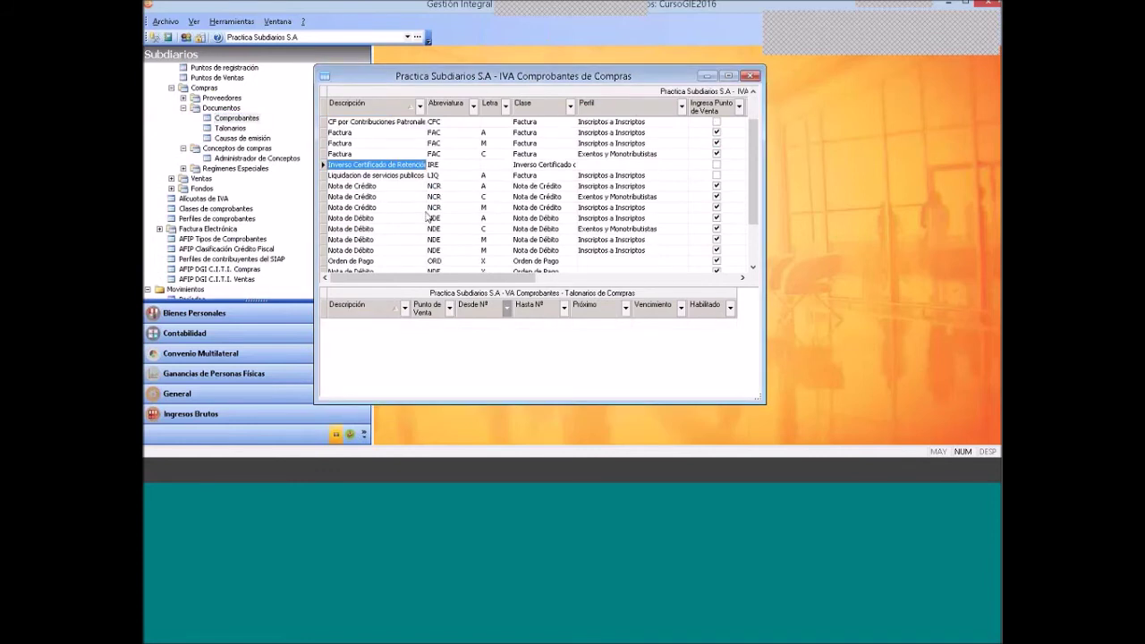
{"action": "scroll", "coordinate": [429, 221], "scroll_direction": "down", "scroll_amount": 1}
{"action": "scroll", "coordinate": [429, 223], "scroll_direction": "up", "scroll_amount": 4}
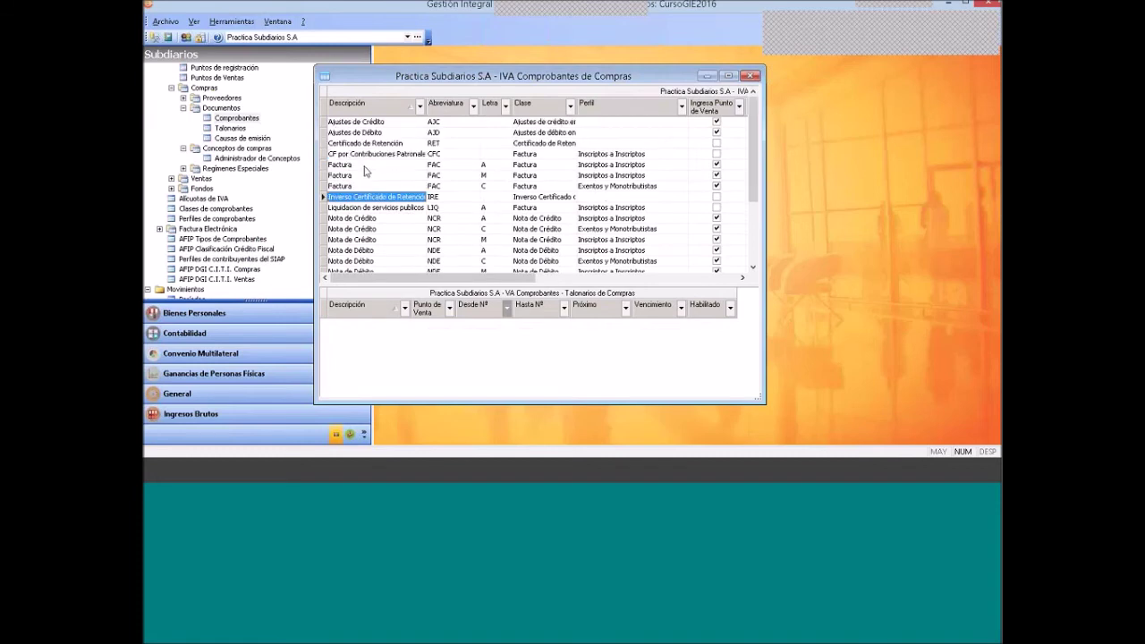
Create a new purchase document type of class Factura with abbreviation FAC and letter B
{"action": "left_click", "coordinate": [365, 168]}
{"action": "right_click", "coordinate": [366, 170]}
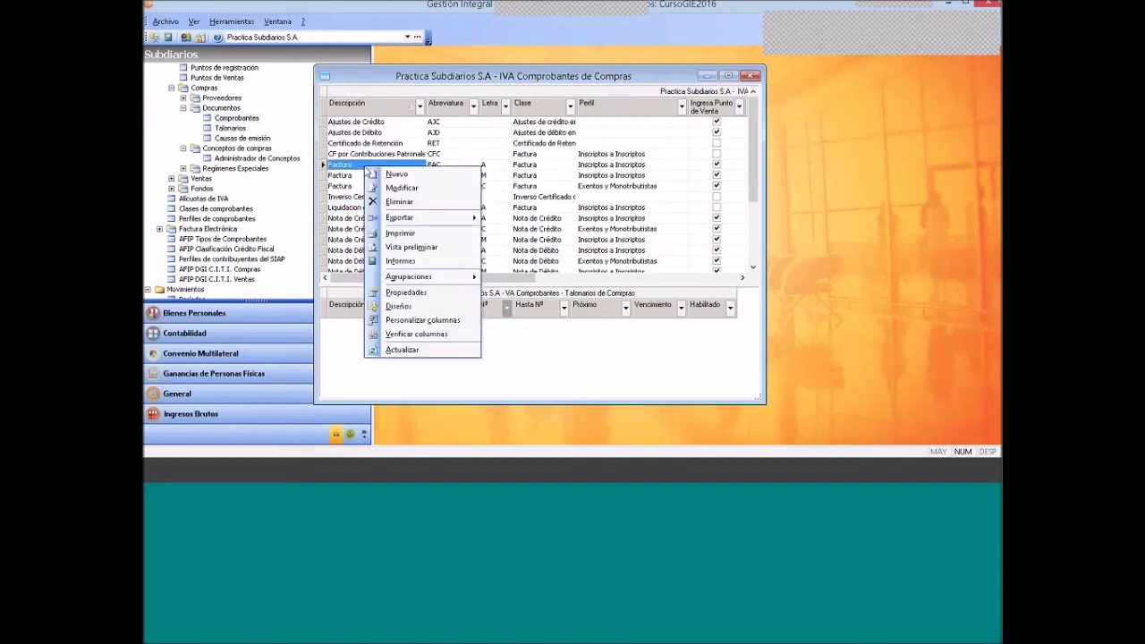
{"action": "left_click", "coordinate": [400, 174]}
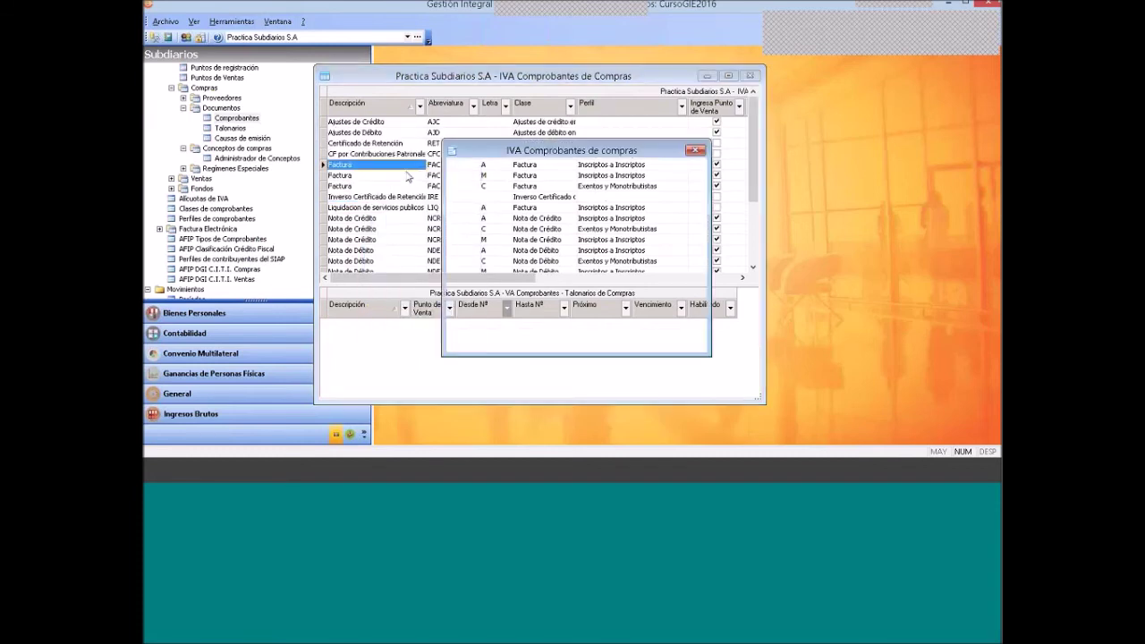
{"action": "left_click", "coordinate": [572, 167]}
{"action": "left_click", "coordinate": [550, 202]}
{"action": "left_click", "coordinate": [547, 182]}
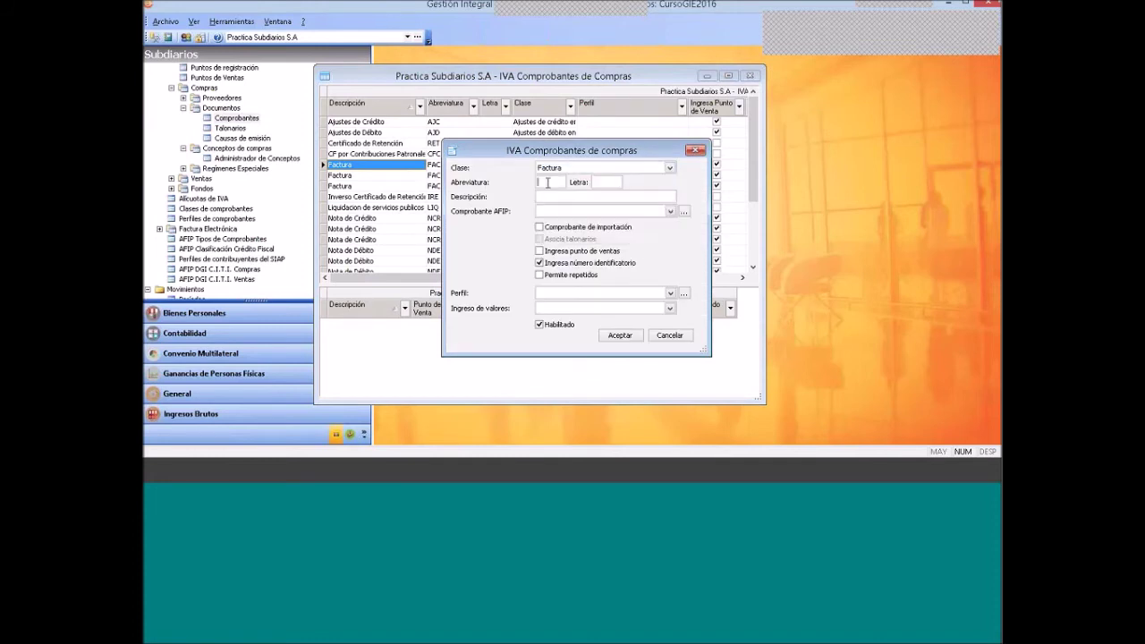
{"action": "type", "text": "FAC"}
{"action": "left_click", "coordinate": [610, 181]}
{"action": "type", "text": "B"}
Describe the new document type as "Factura B RI" and link it to the AFIP voucher Factura B
{"action": "left_click", "coordinate": [561, 197]}
{"action": "type", "text": "Factua"}
{"action": "key", "text": "BackSpace"}
{"action": "type", "text": "ra B RI"}
{"action": "left_click", "coordinate": [564, 212]}
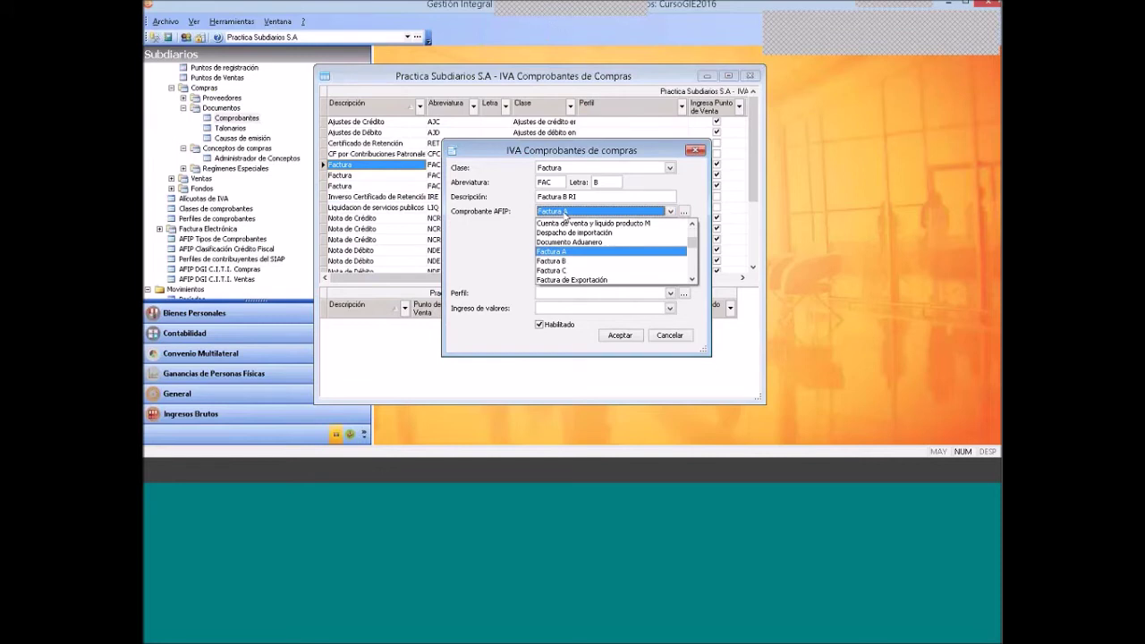
{"action": "left_click", "coordinate": [541, 261]}
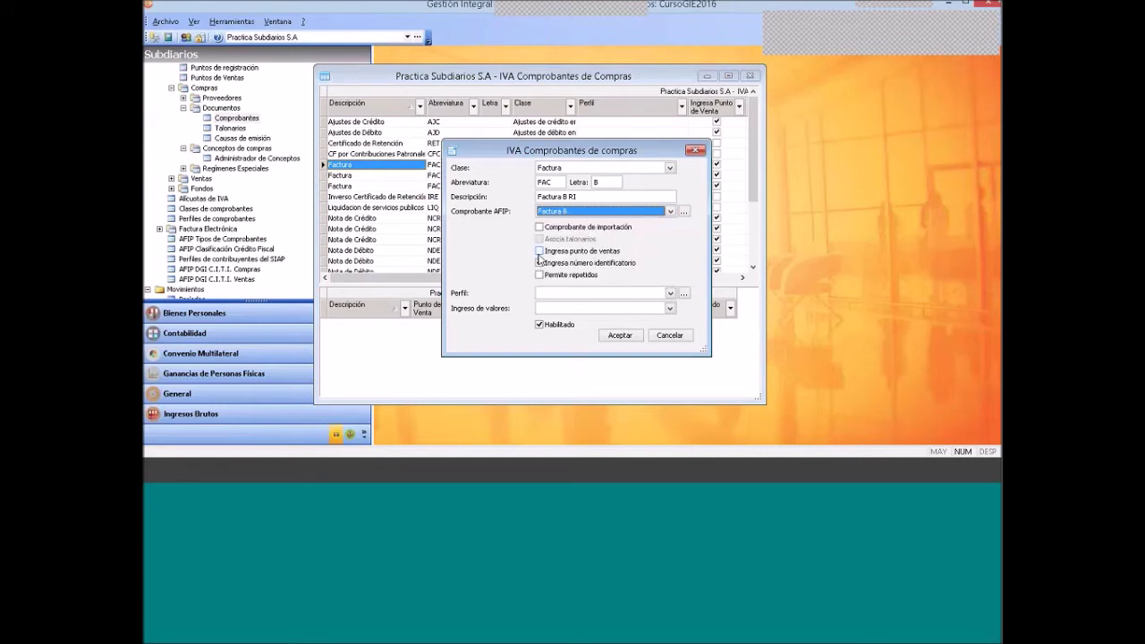
Enable point-of-sale entry for the document type and assign it the profile Inscripto Resto de Contribuyentes
{"action": "left_click", "coordinate": [540, 254]}
{"action": "left_click", "coordinate": [539, 262]}
{"action": "left_click", "coordinate": [560, 294]}
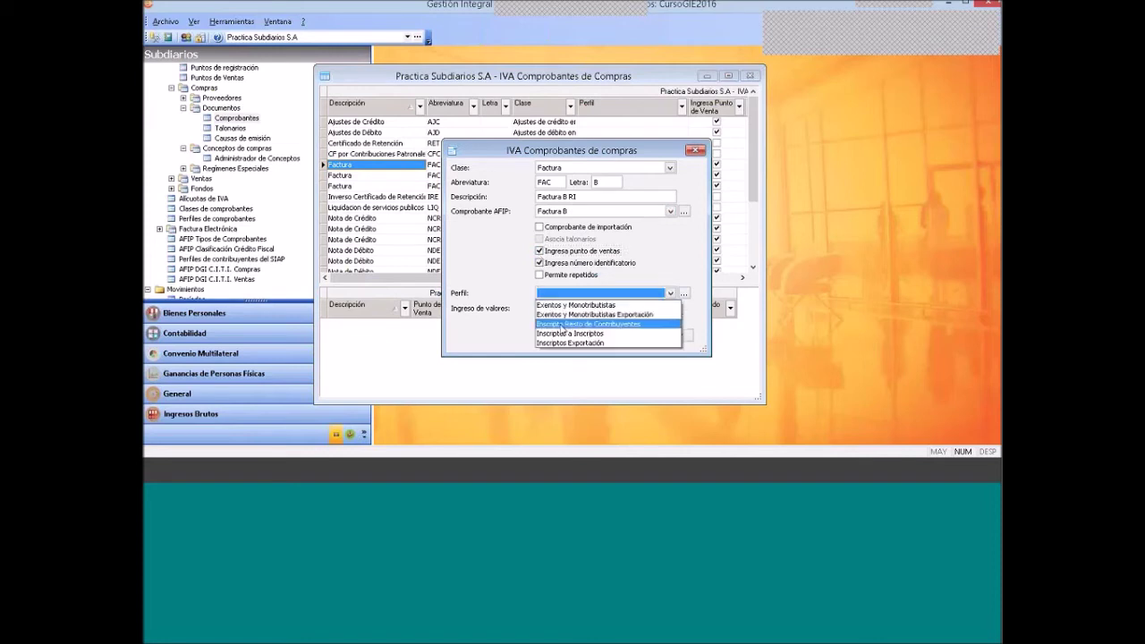
{"action": "left_click", "coordinate": [562, 324]}
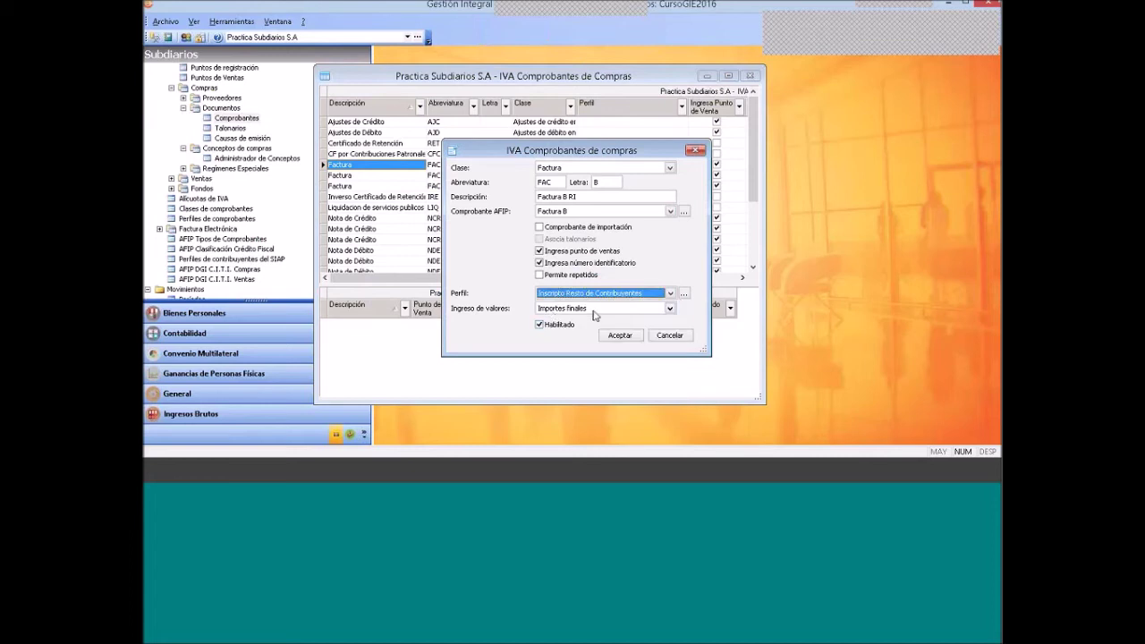
Set the value entry mode to Importes gravados, save the new document type and close the document types list
{"action": "left_click", "coordinate": [593, 311]}
{"action": "left_click", "coordinate": [594, 312]}
{"action": "left_click", "coordinate": [595, 313]}
{"action": "left_click", "coordinate": [607, 327]}
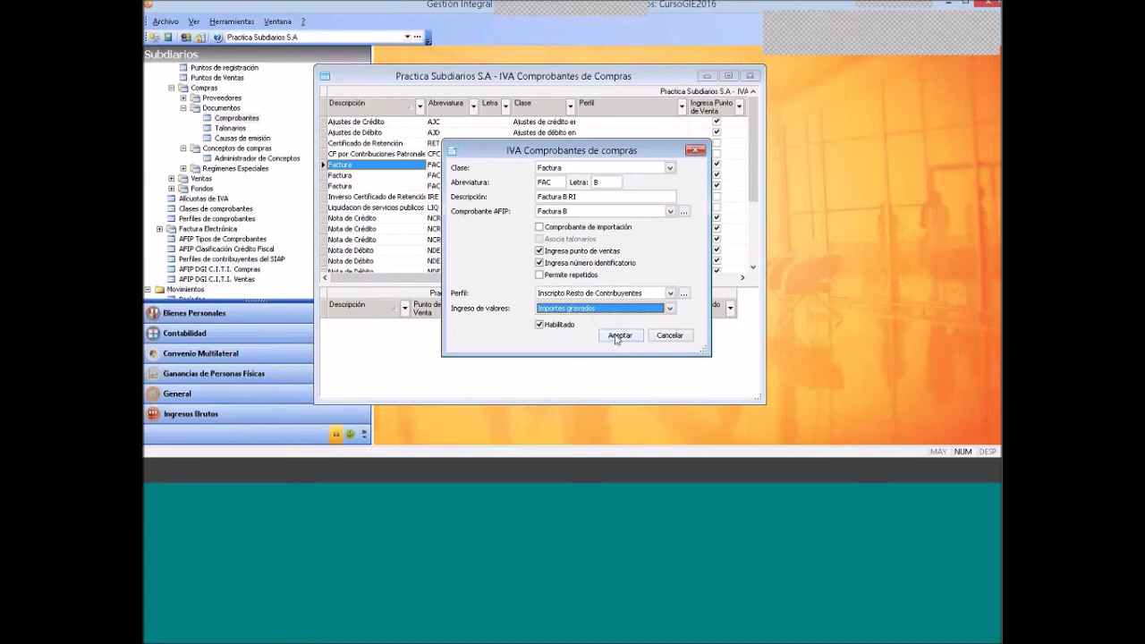
{"action": "left_click", "coordinate": [616, 337]}
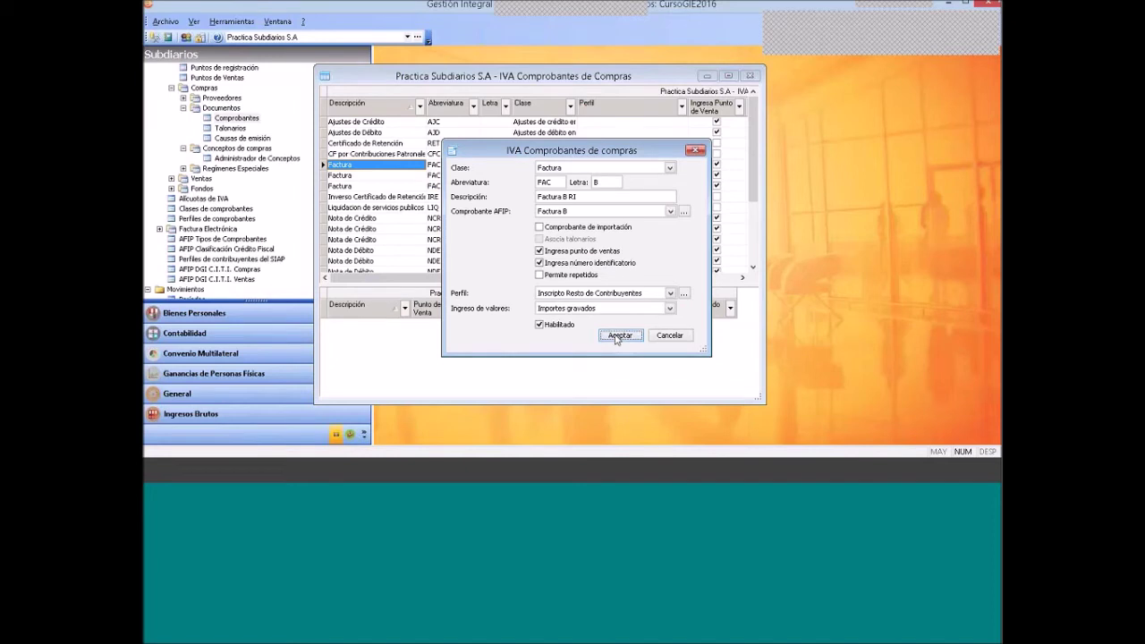
{"action": "left_click", "coordinate": [618, 335]}
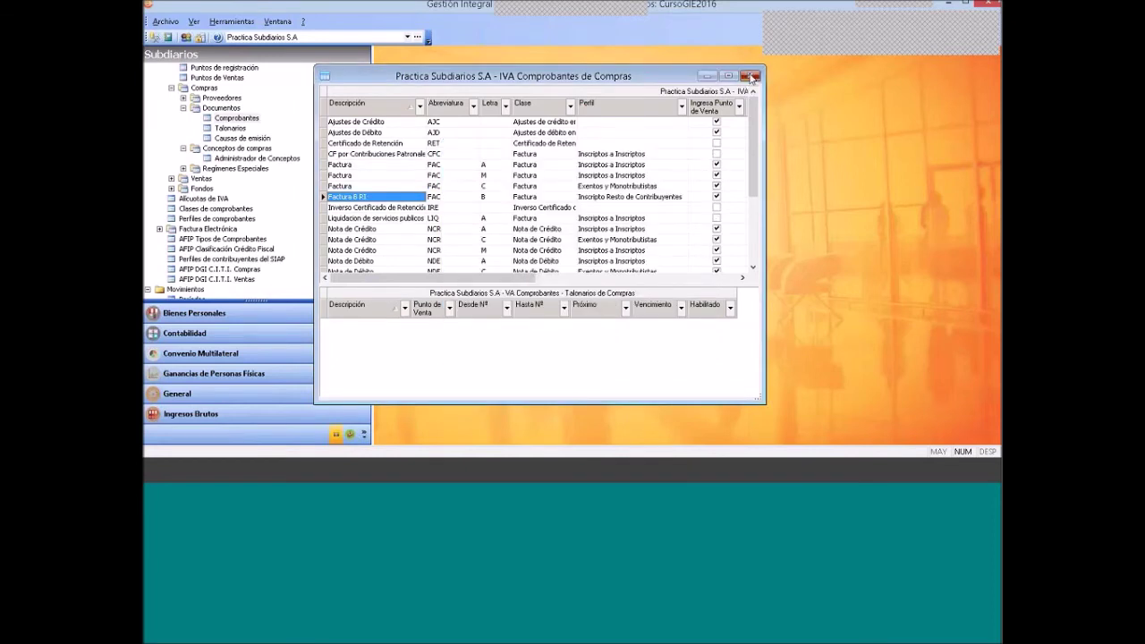
{"action": "left_click", "coordinate": [752, 76]}
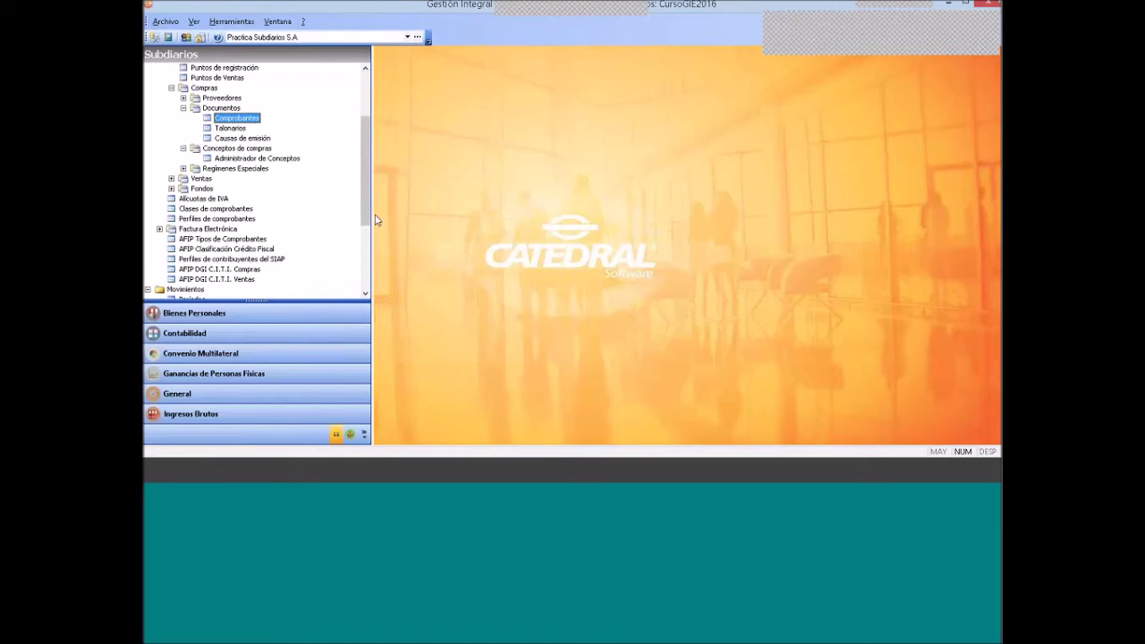
Try to start a purchase voucher for Proveedor de factura B, check its available document types and discard it
{"action": "left_click_drag", "start_coordinate": [371, 224], "coordinate": [378, 277]}
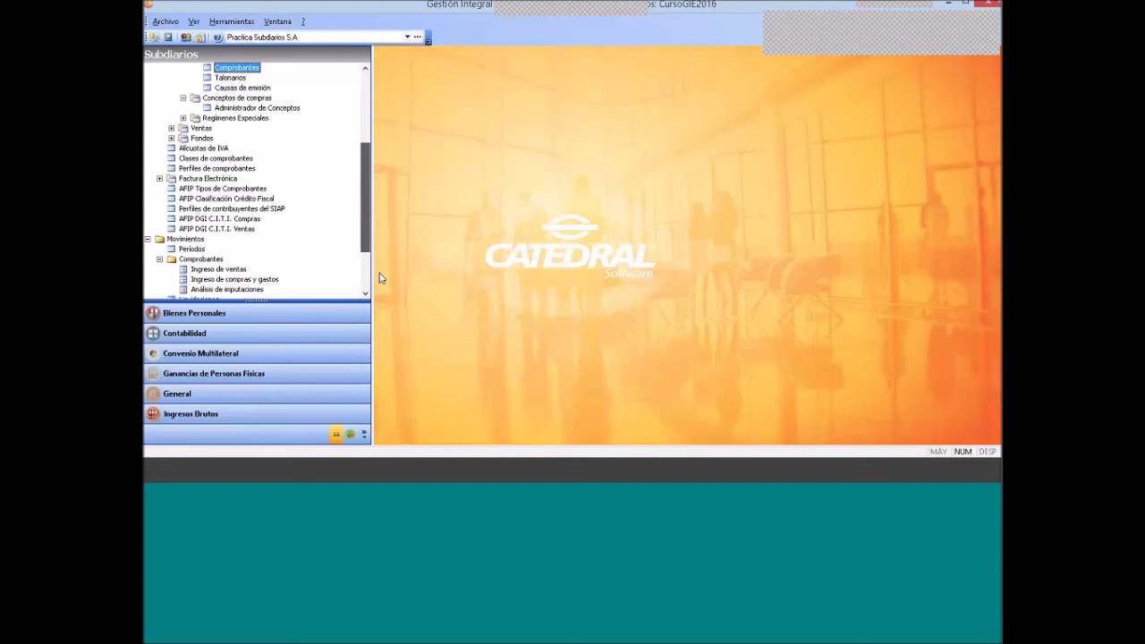
{"action": "scroll", "coordinate": [464, 251], "scroll_direction": "down", "scroll_amount": 3}
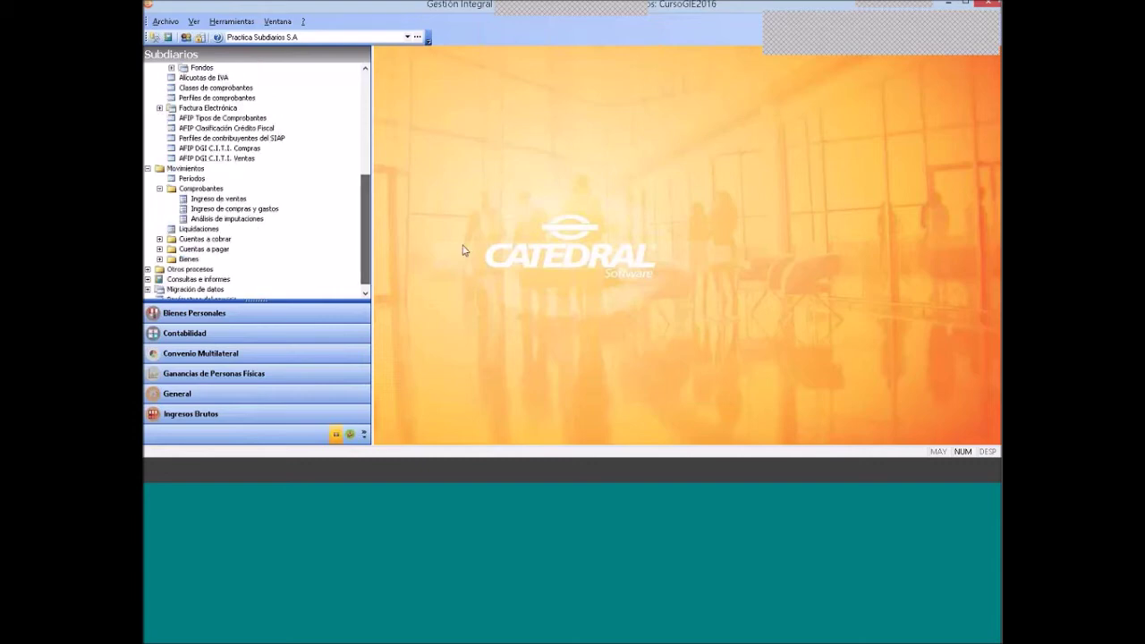
{"action": "right_click", "coordinate": [463, 251]}
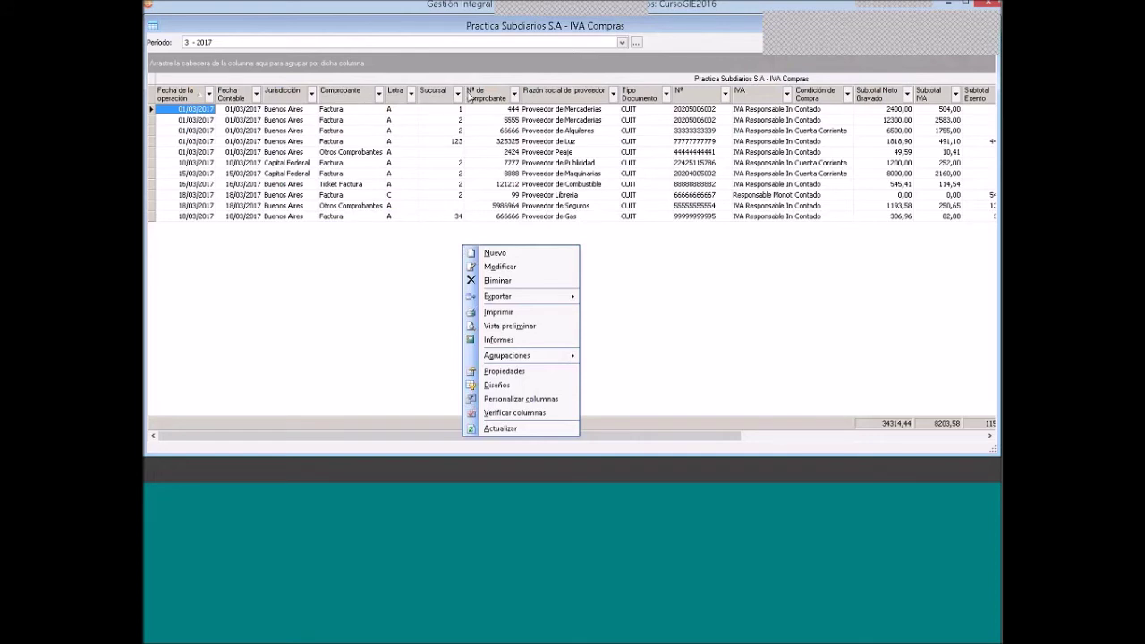
{"action": "left_click", "coordinate": [495, 252]}
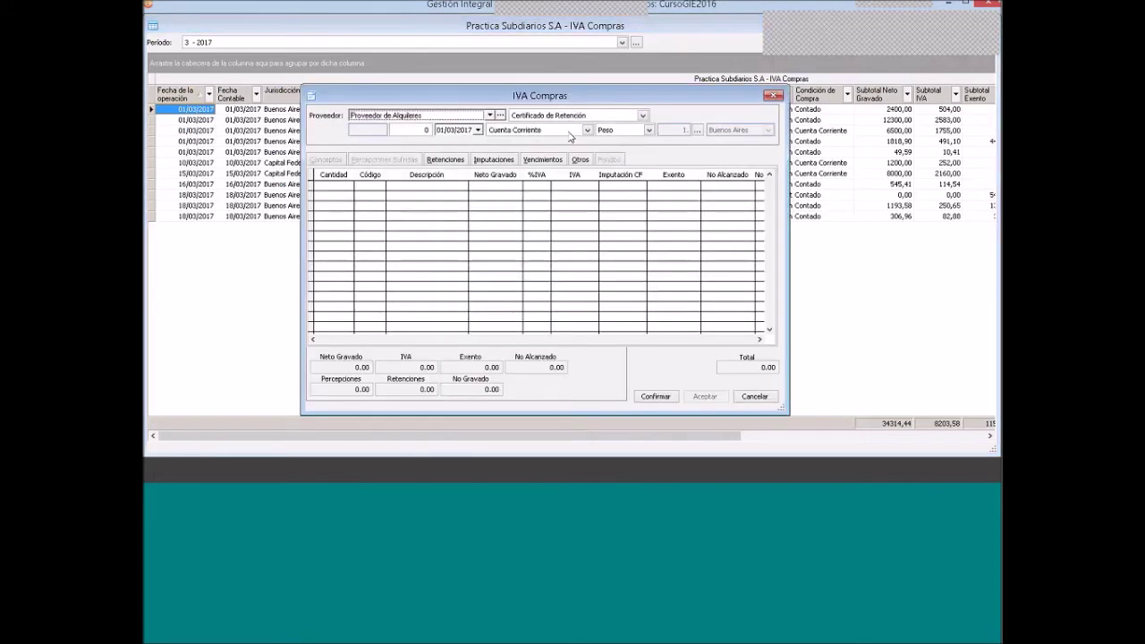
{"action": "left_click", "coordinate": [642, 115]}
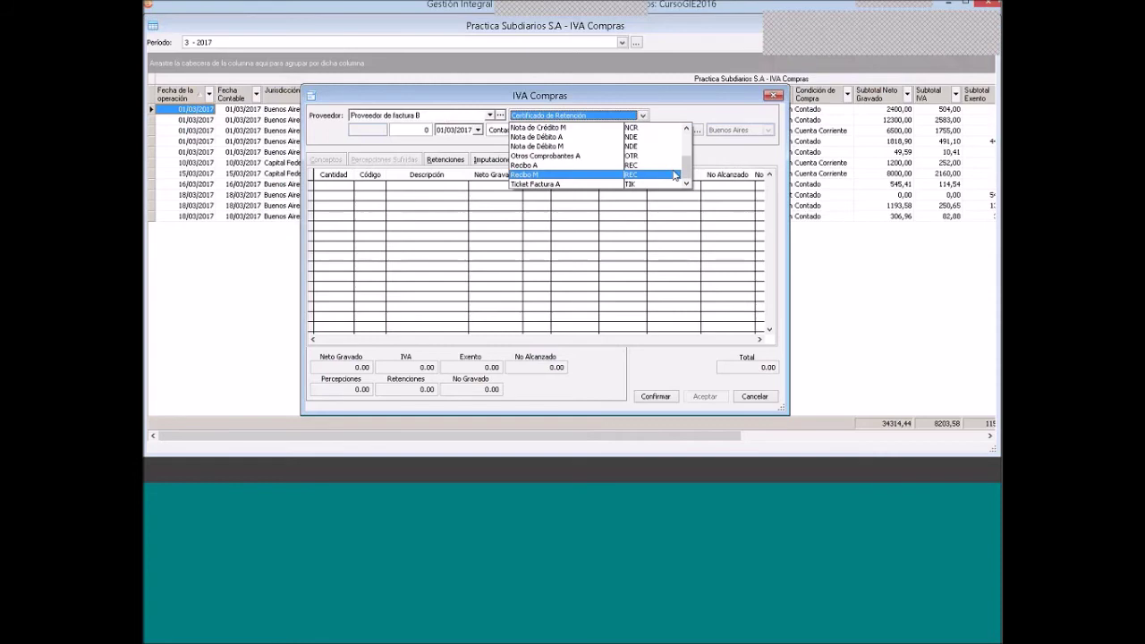
{"action": "double_click", "coordinate": [310, 95]}
{"action": "double_click", "coordinate": [153, 26]}
Open the Factura B RI purchase document type and edit its linked profile, Inscripto Resto de Contribuyentes
{"action": "scroll", "coordinate": [354, 199], "scroll_direction": "up", "scroll_amount": 5}
{"action": "double_click", "coordinate": [236, 138]}
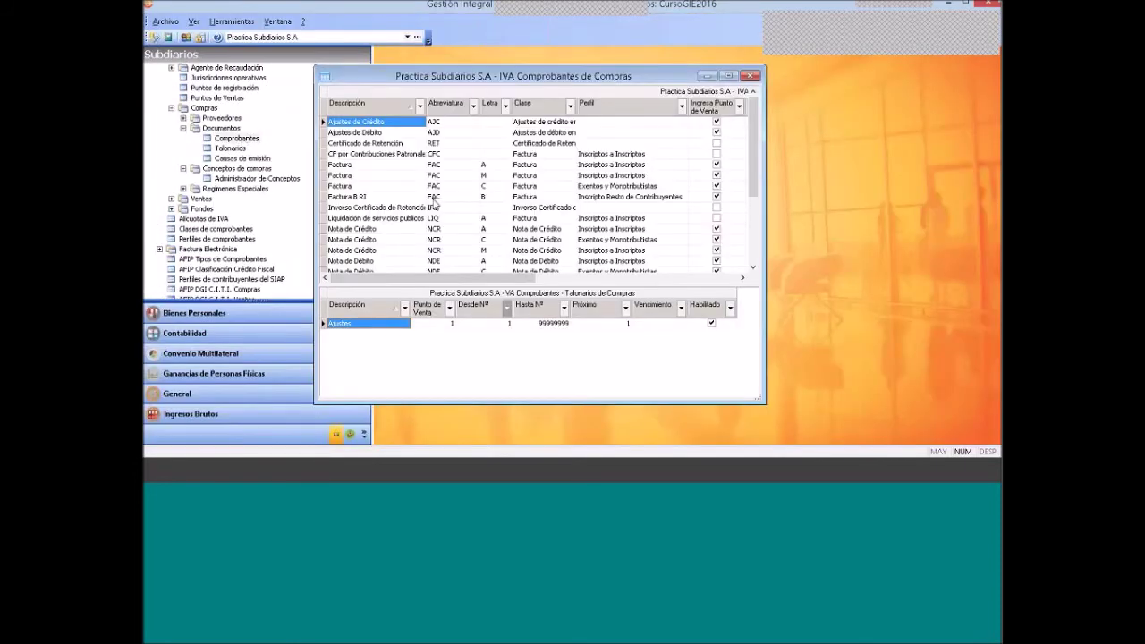
{"action": "left_click", "coordinate": [435, 197]}
{"action": "double_click", "coordinate": [434, 197]}
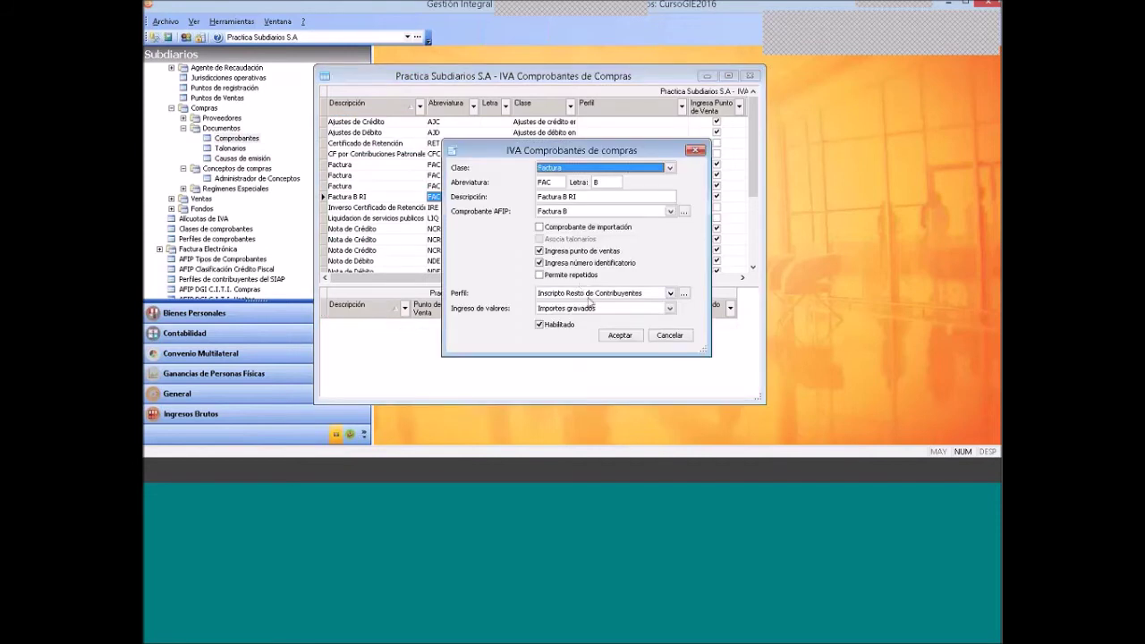
{"action": "left_click", "coordinate": [685, 296]}
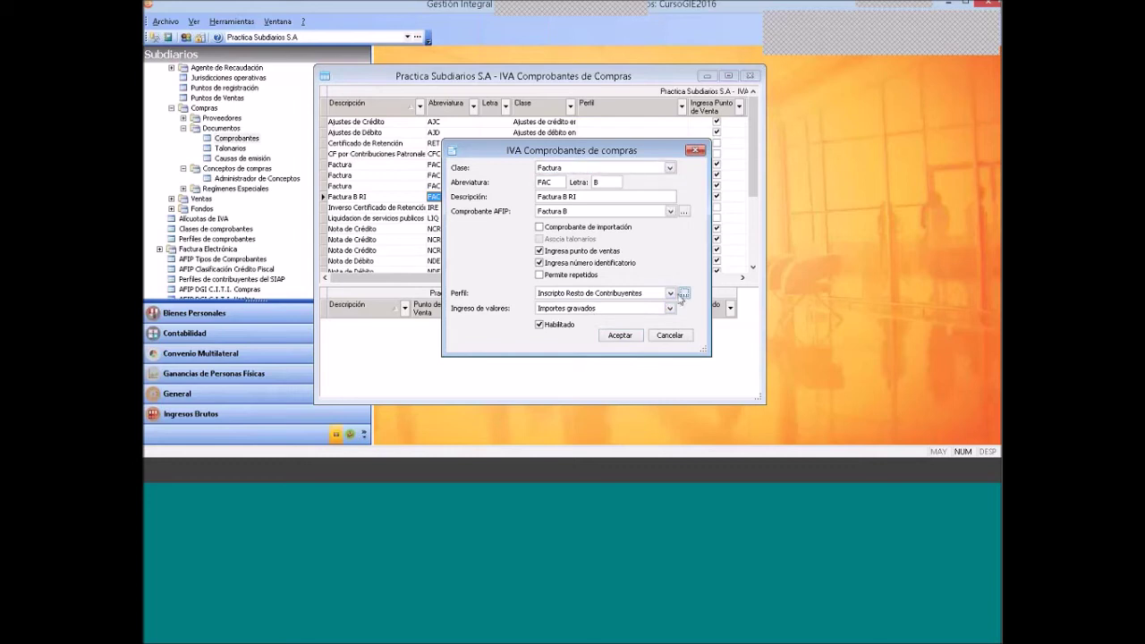
{"action": "left_click", "coordinate": [542, 159]}
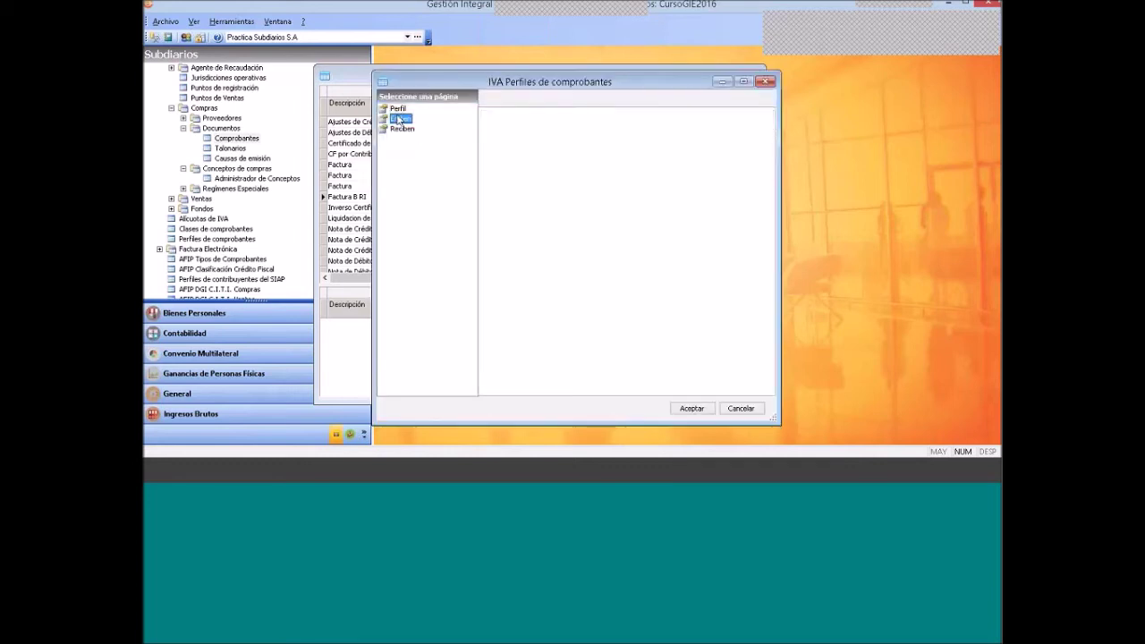
Add IVA Responsable Inscripto to the IVA situations that receive vouchers under the profile
{"action": "left_click", "coordinate": [402, 128]}
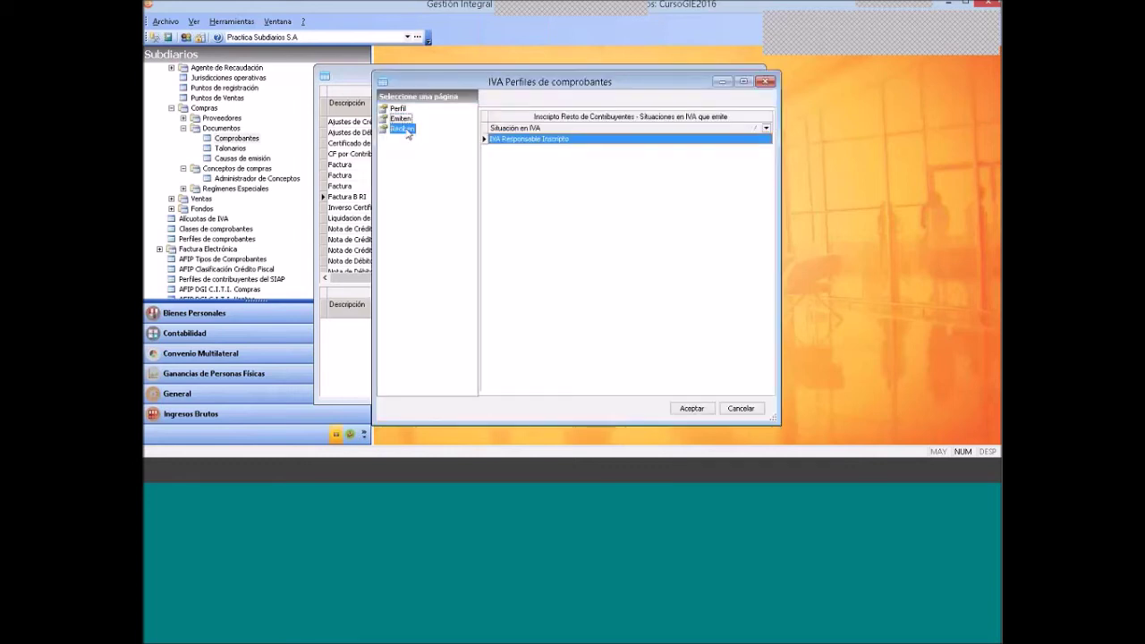
{"action": "right_click", "coordinate": [517, 248]}
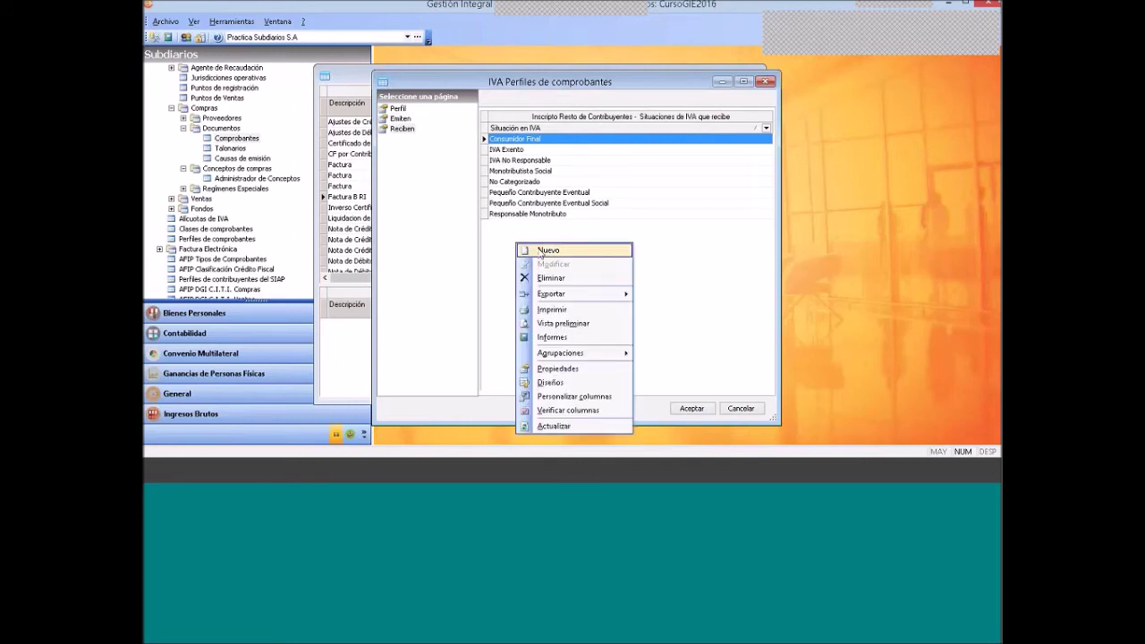
{"action": "left_click", "coordinate": [541, 252]}
{"action": "left_click", "coordinate": [536, 168]}
{"action": "left_click", "coordinate": [653, 378]}
Check the profile's issuing and receiving situations, save the profile and the document type, and close the document types list
{"action": "left_click", "coordinate": [400, 118]}
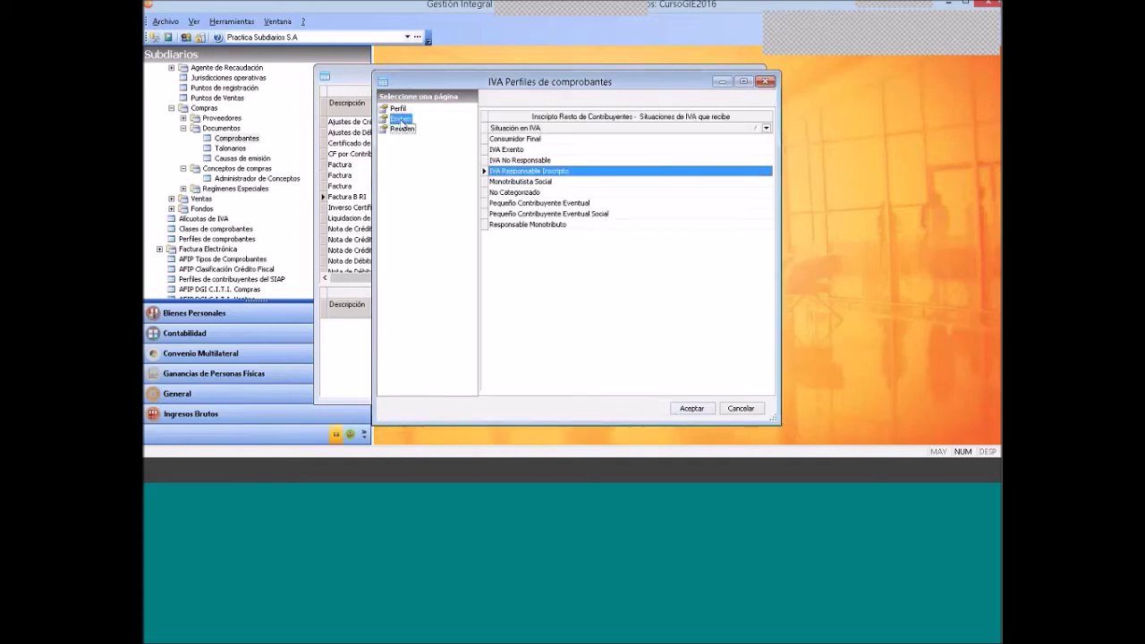
{"action": "left_click", "coordinate": [401, 128]}
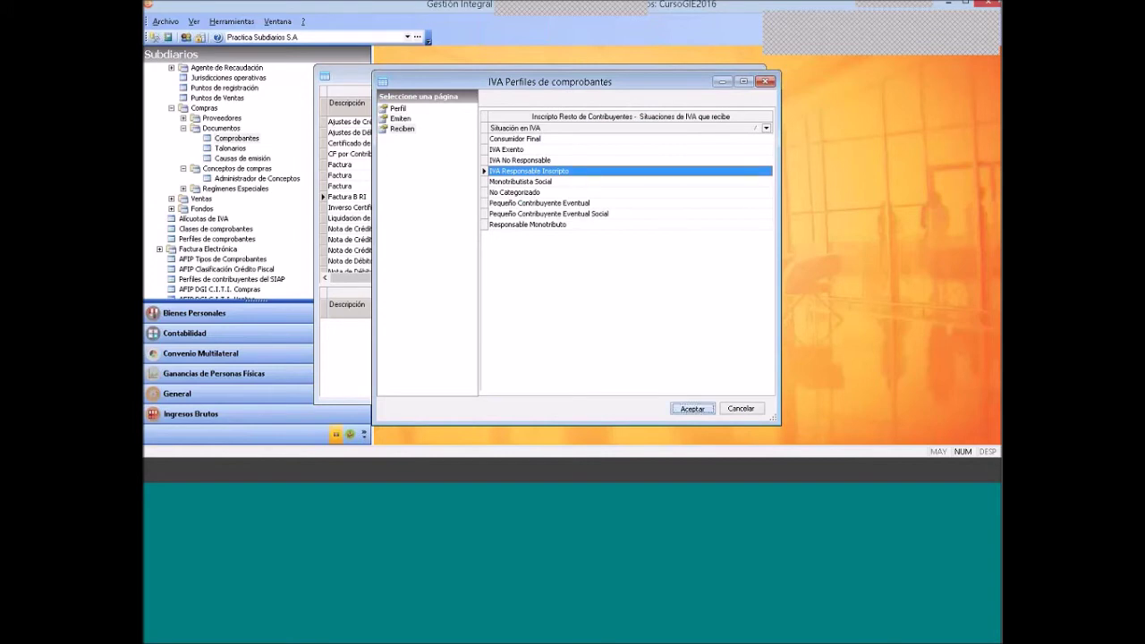
{"action": "left_click", "coordinate": [688, 409]}
{"action": "left_click", "coordinate": [629, 336]}
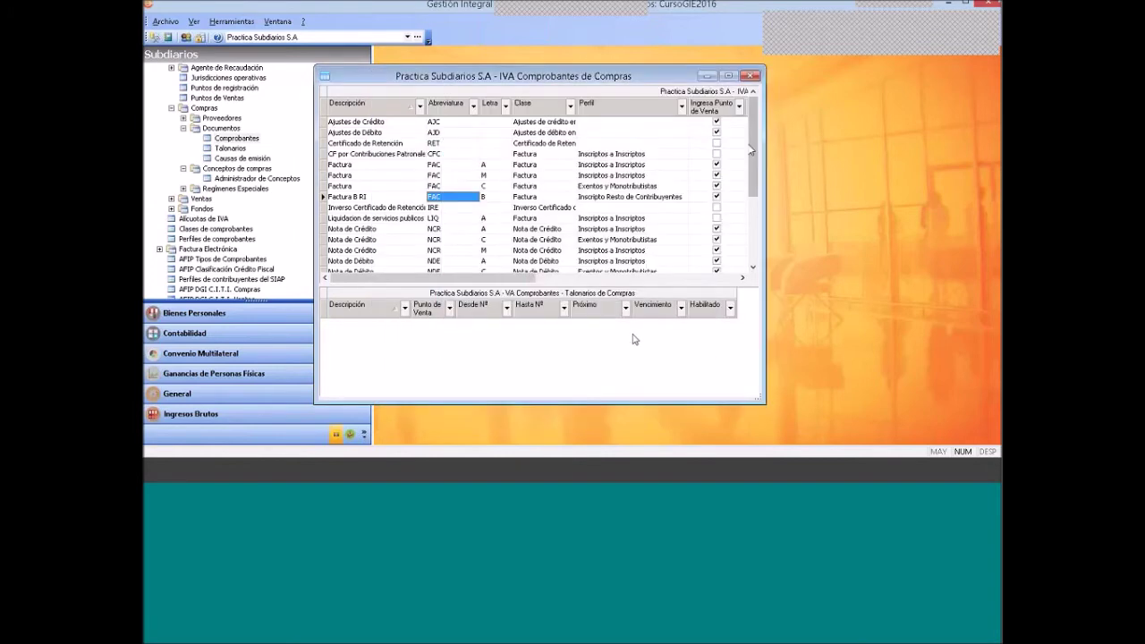
{"action": "left_click", "coordinate": [751, 77]}
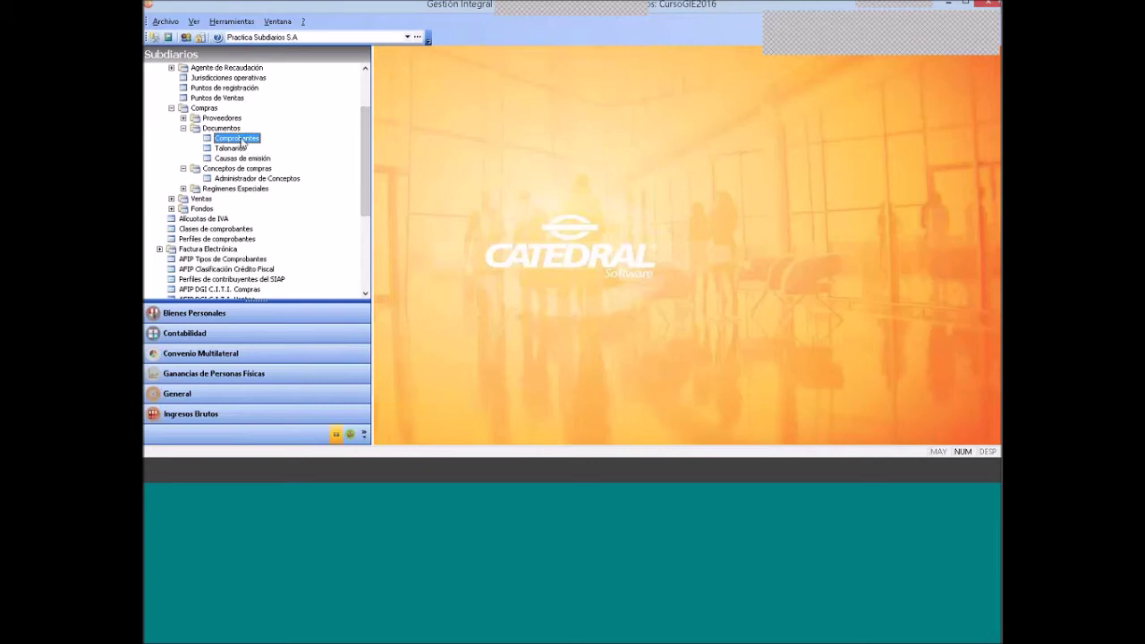
Review the settings of the Factura B RI purchase document type and accept them
{"action": "double_click", "coordinate": [237, 139]}
{"action": "left_click", "coordinate": [456, 197]}
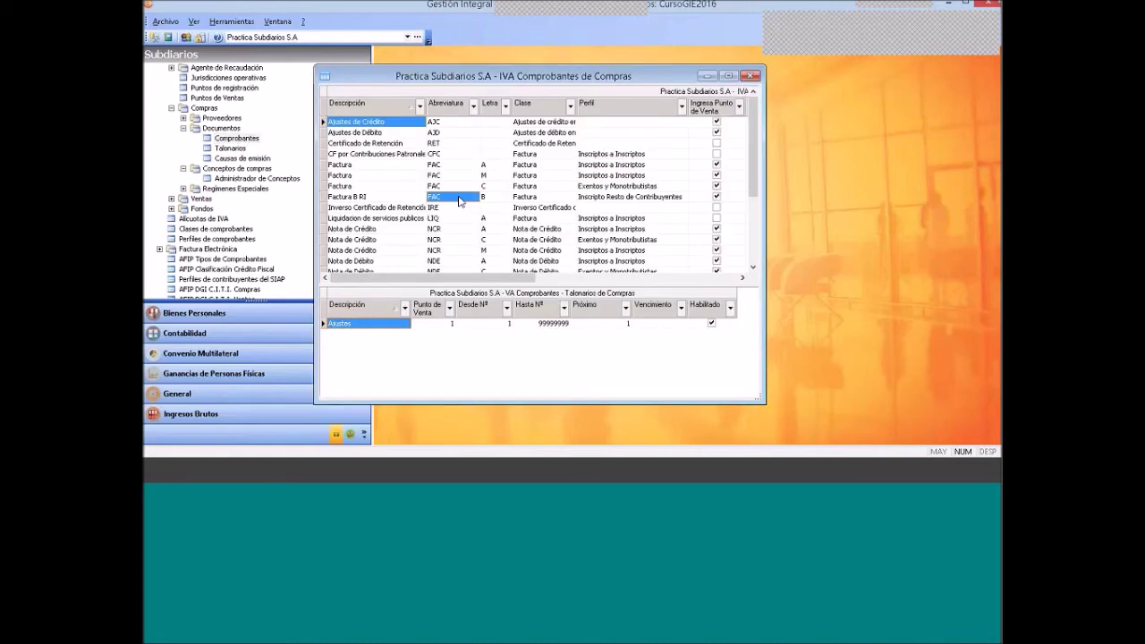
{"action": "double_click", "coordinate": [460, 198]}
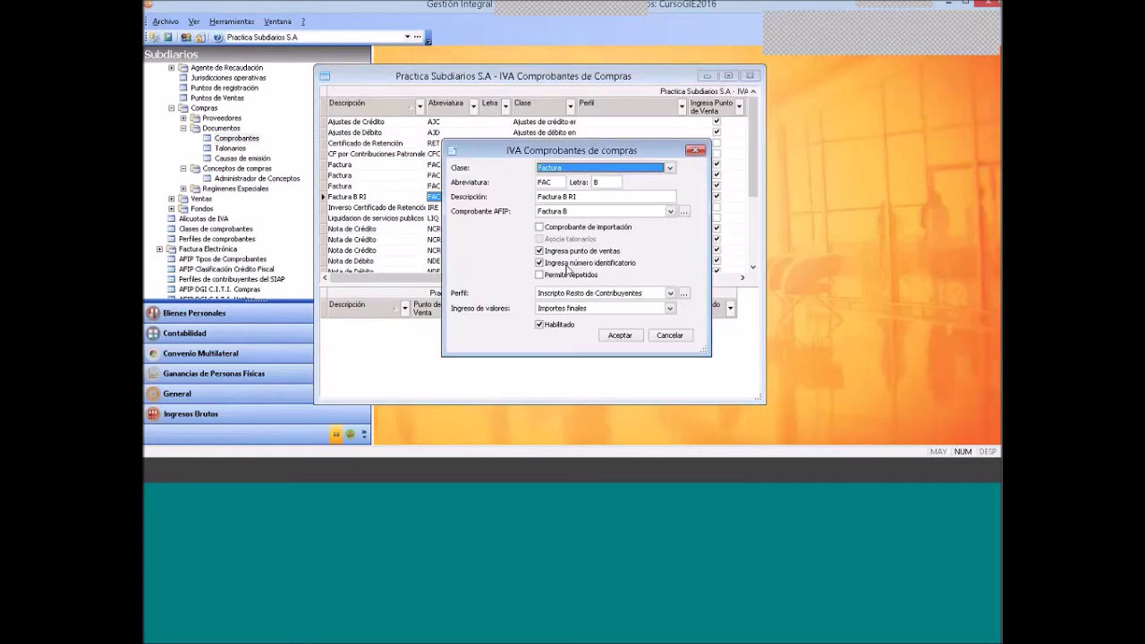
{"action": "left_click", "coordinate": [620, 334]}
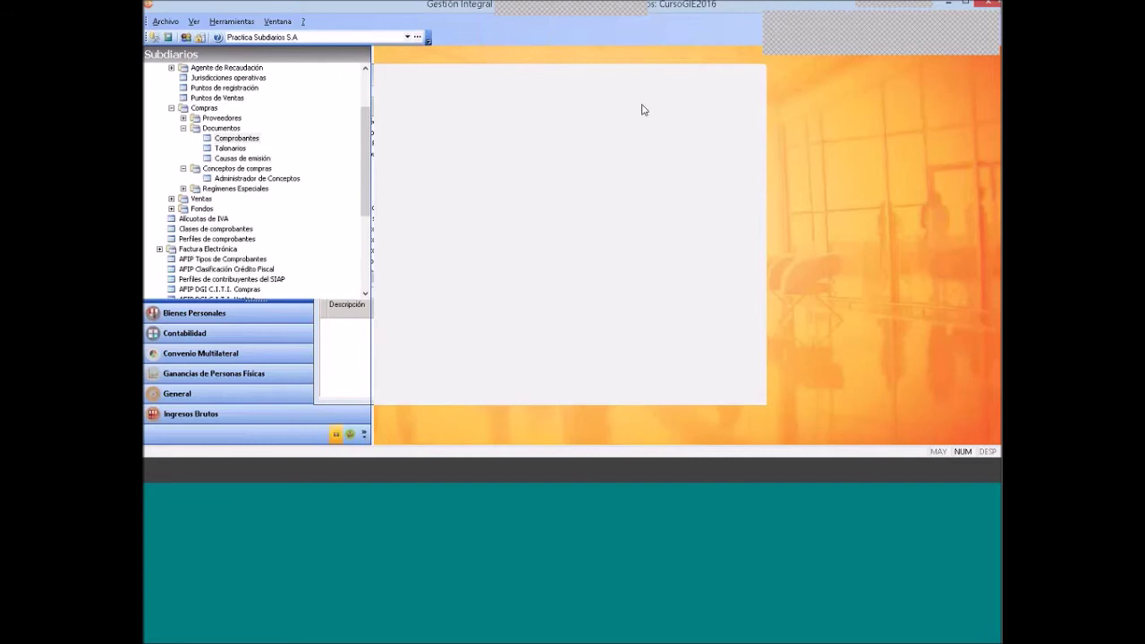
Start a new purchase voucher in period 3 - 2017 for Proveedor de factura B with document type Factura B RI
{"action": "scroll", "coordinate": [368, 246], "scroll_direction": "down", "scroll_amount": 4}
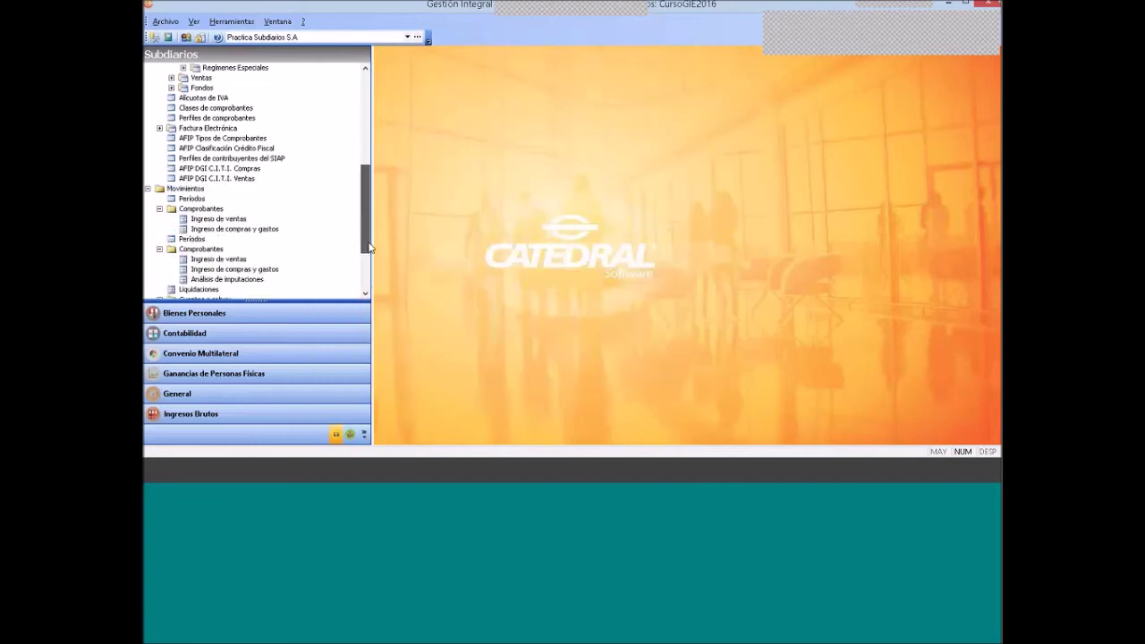
{"action": "double_click", "coordinate": [234, 270]}
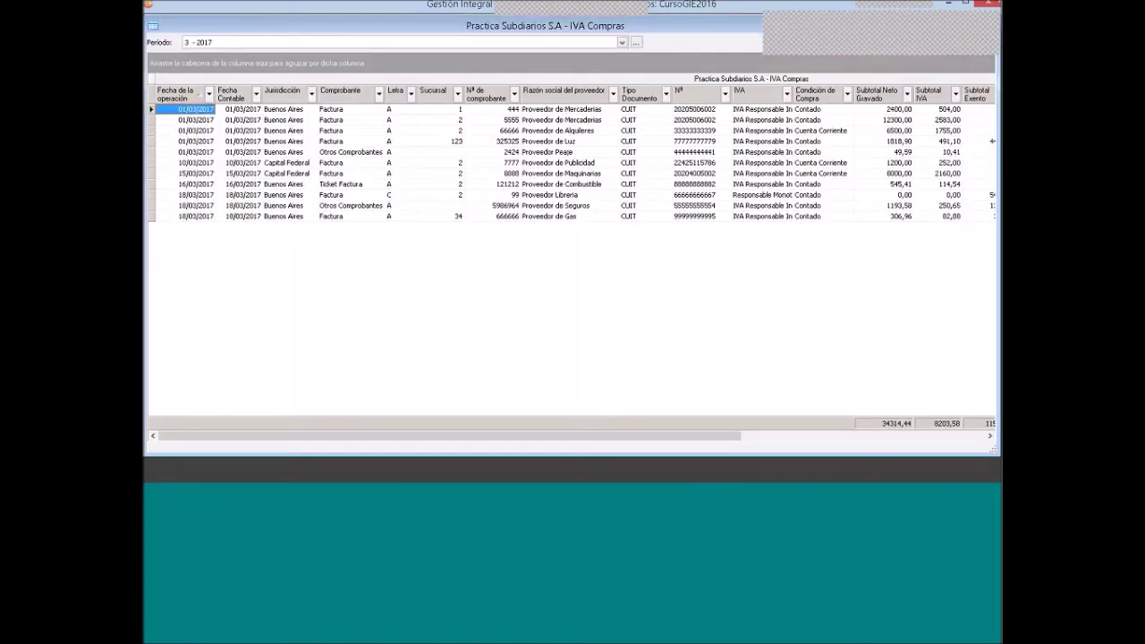
{"action": "key", "text": "Insert"}
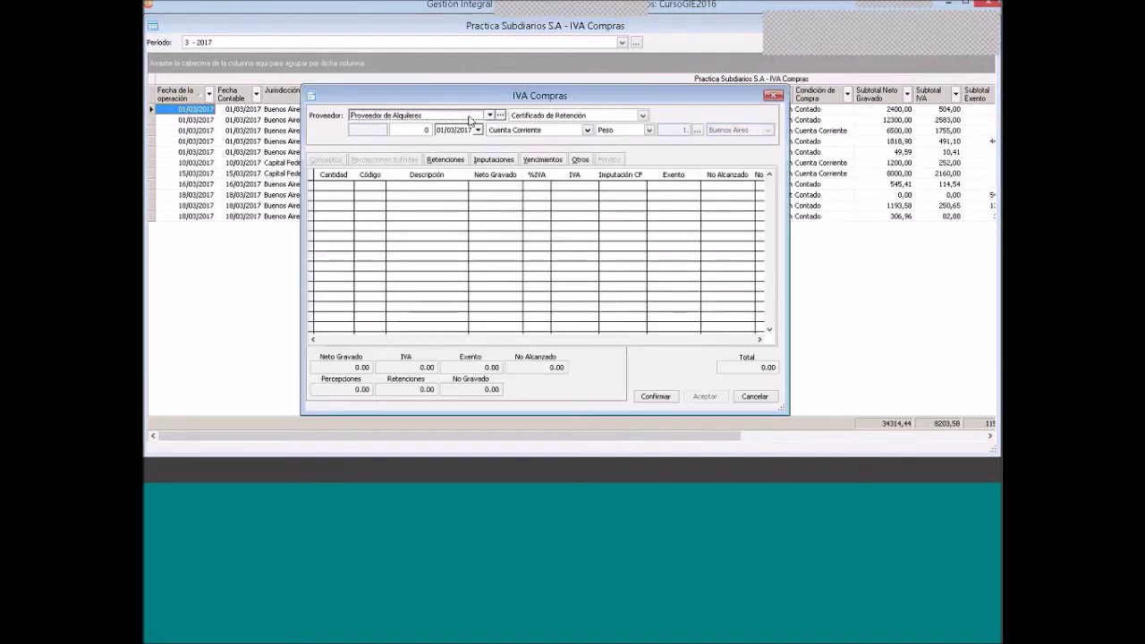
{"action": "left_click", "coordinate": [470, 118]}
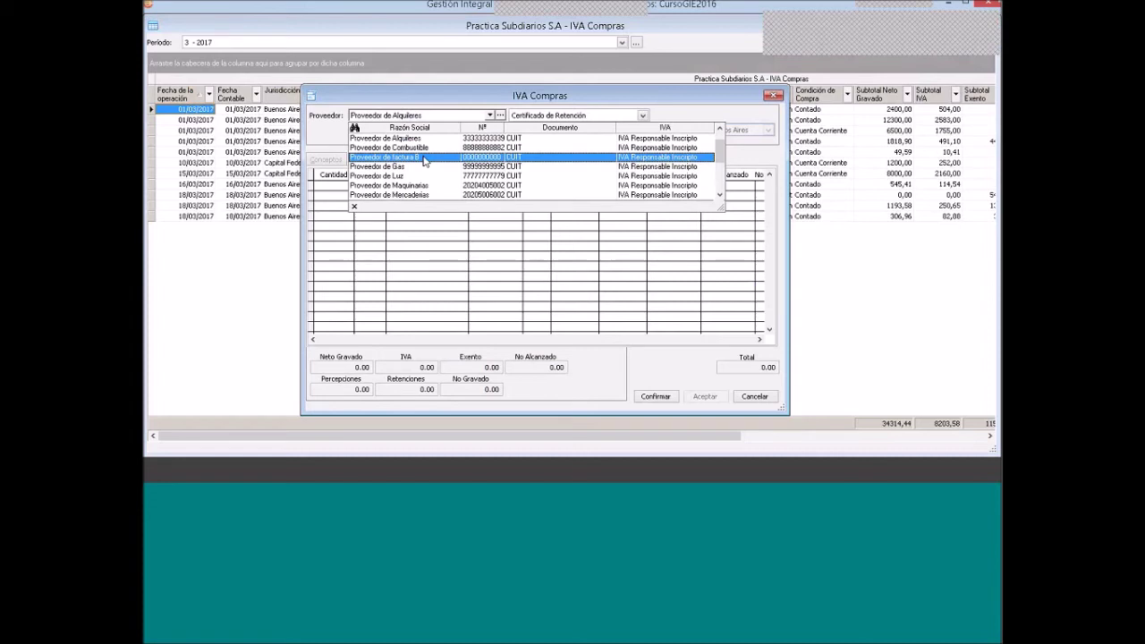
{"action": "left_click", "coordinate": [424, 159]}
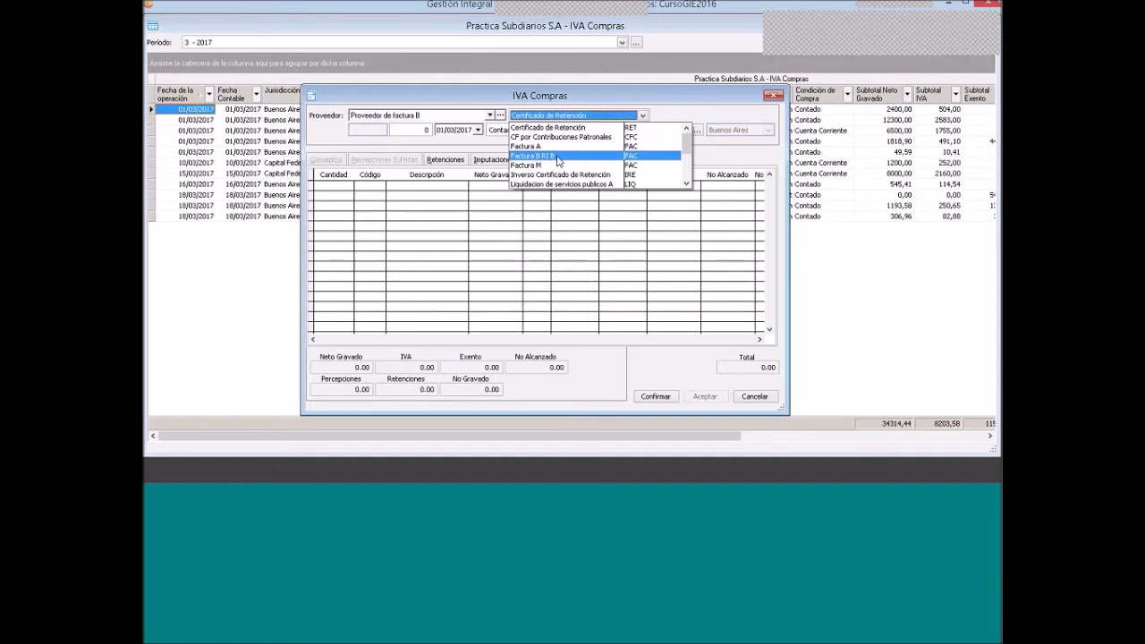
{"action": "left_click", "coordinate": [556, 158]}
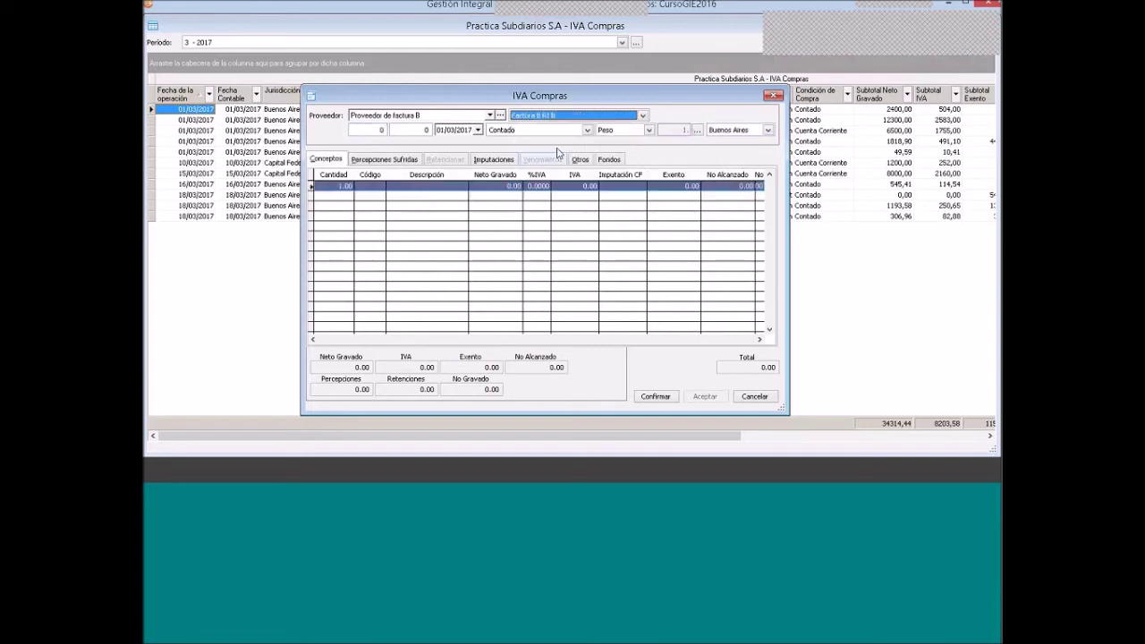
Set the voucher's point of sale to 12, its number to 454657 and its date to 20/03/2017
{"action": "left_click", "coordinate": [513, 132]}
{"action": "left_click", "coordinate": [512, 131]}
{"action": "type", "text": "12"}
{"action": "key", "text": "Tab"}
{"action": "type", "text": "45465"}
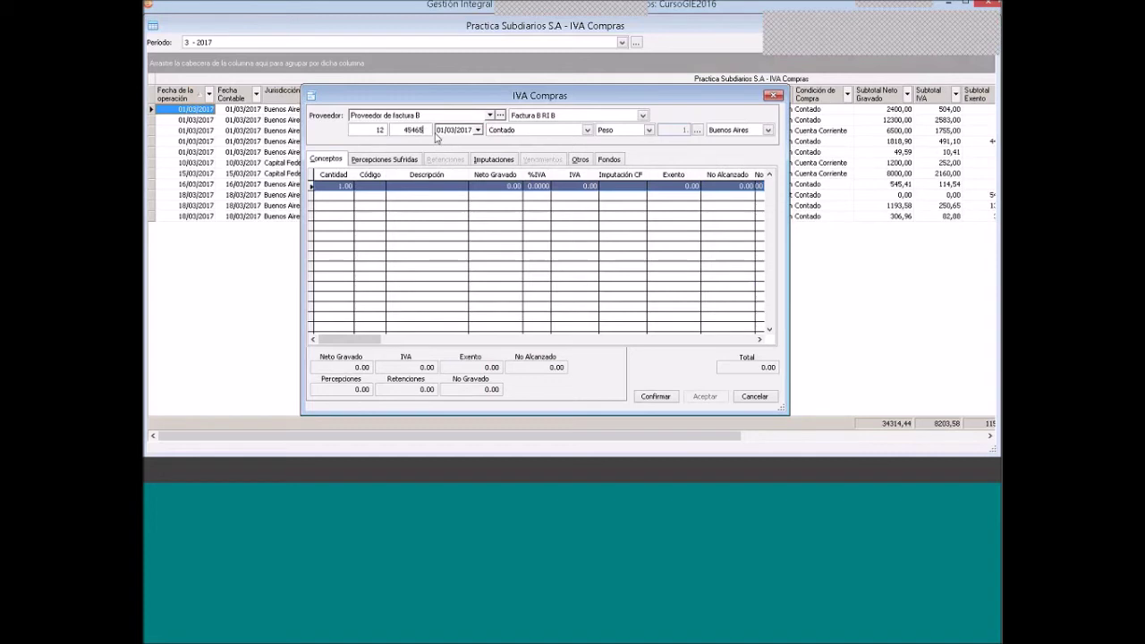
{"action": "type", "text": "7"}
Try to enter the net taxed amount of an Otros Servicios concept line with the general IVA rate
{"action": "double_click", "coordinate": [402, 195]}
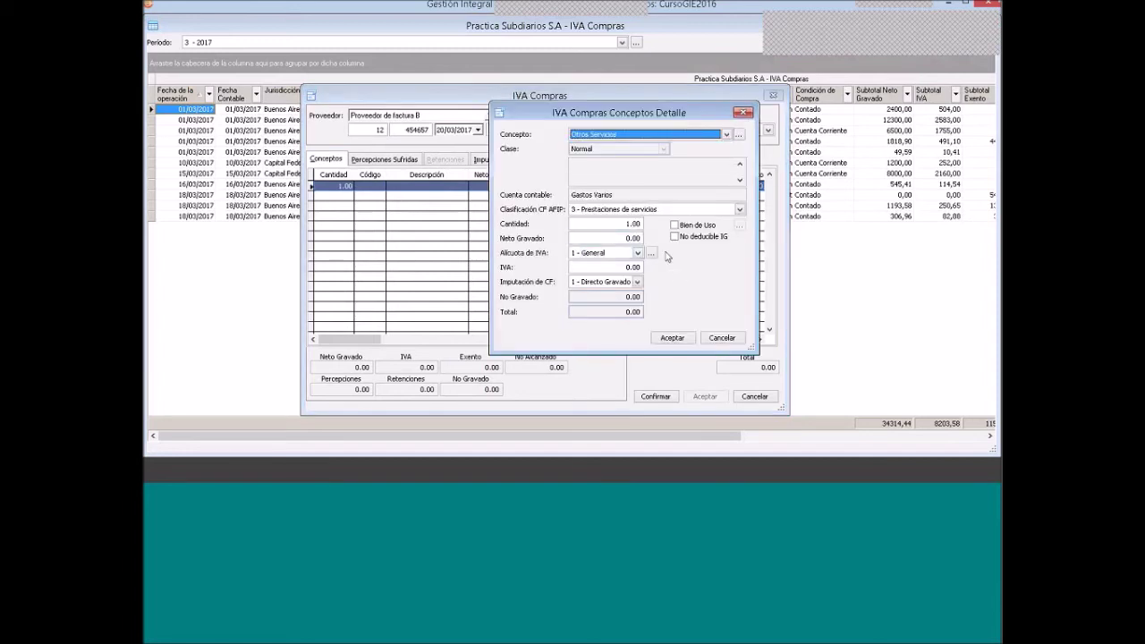
{"action": "left_click", "coordinate": [607, 239]}
{"action": "type", "text": "7."}
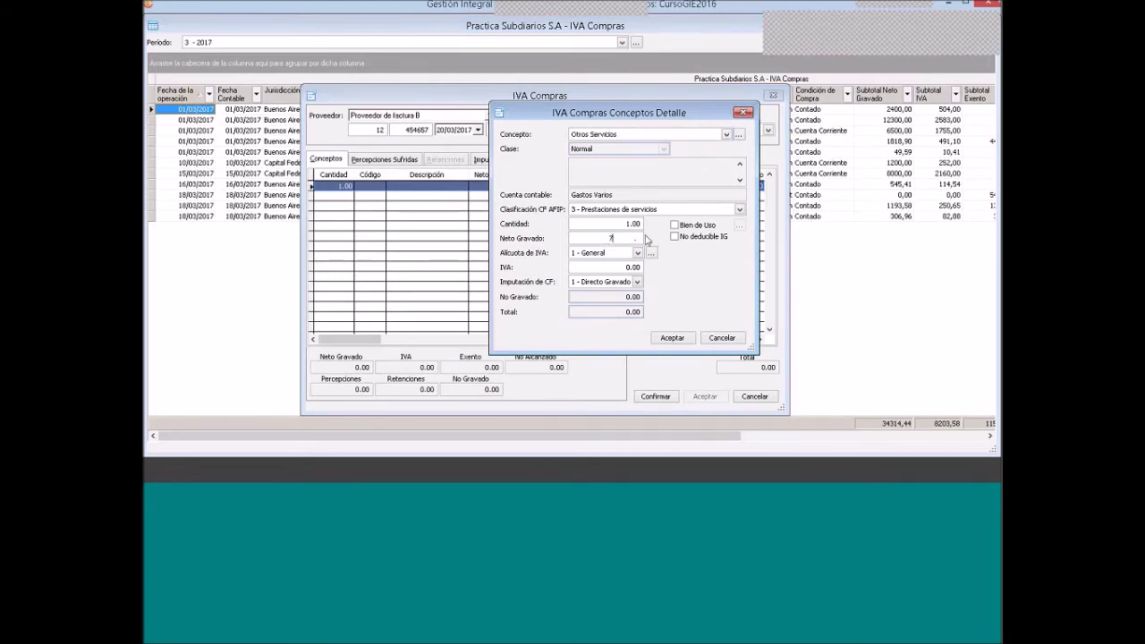
{"action": "type", "text": "80"}
{"action": "left_click", "coordinate": [595, 266]}
{"action": "double_click", "coordinate": [644, 238]}
{"action": "type", "text": "790"}
Discard the concept line and the unfinished voucher, and close the IVA Compras list
{"action": "left_click", "coordinate": [594, 228]}
{"action": "left_click", "coordinate": [627, 235]}
{"action": "left_click", "coordinate": [707, 343]}
{"action": "left_click", "coordinate": [773, 95]}
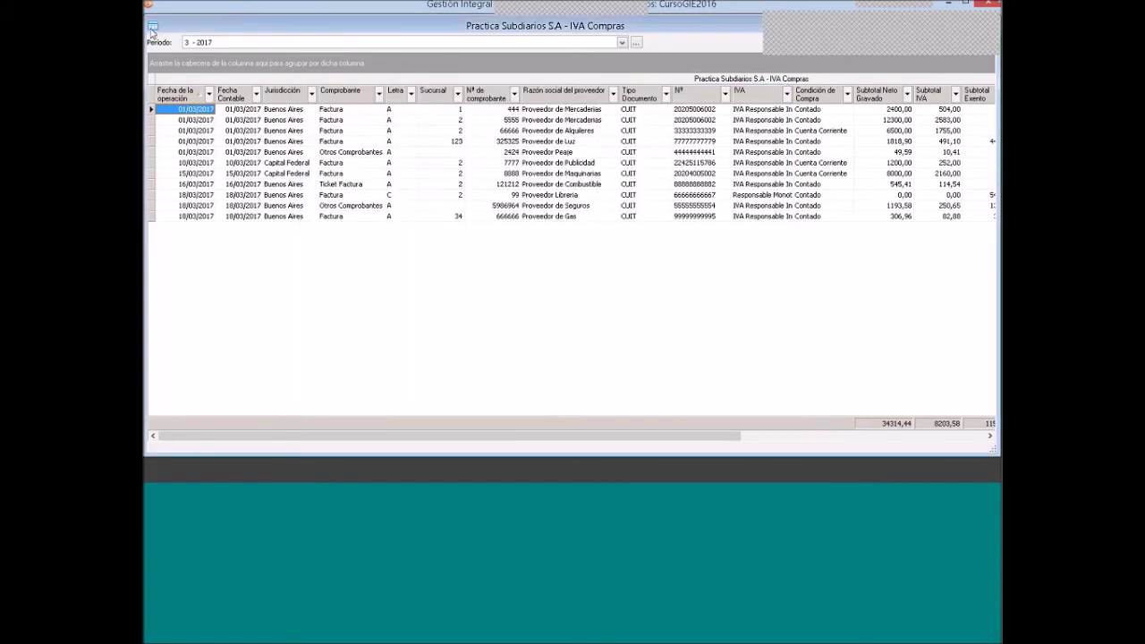
{"action": "left_click", "coordinate": [151, 29]}
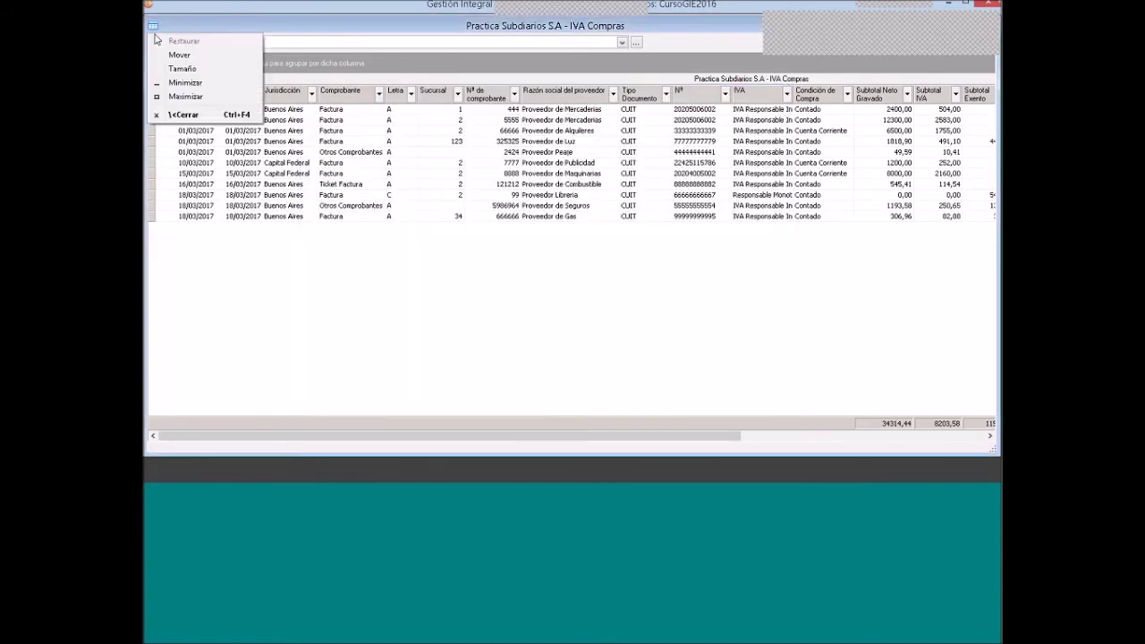
{"action": "left_click", "coordinate": [184, 115]}
Set the value entry mode of the Factura B RI document type to Importes finales, save it and close the list
{"action": "left_click_drag", "start_coordinate": [366, 195], "coordinate": [367, 162]}
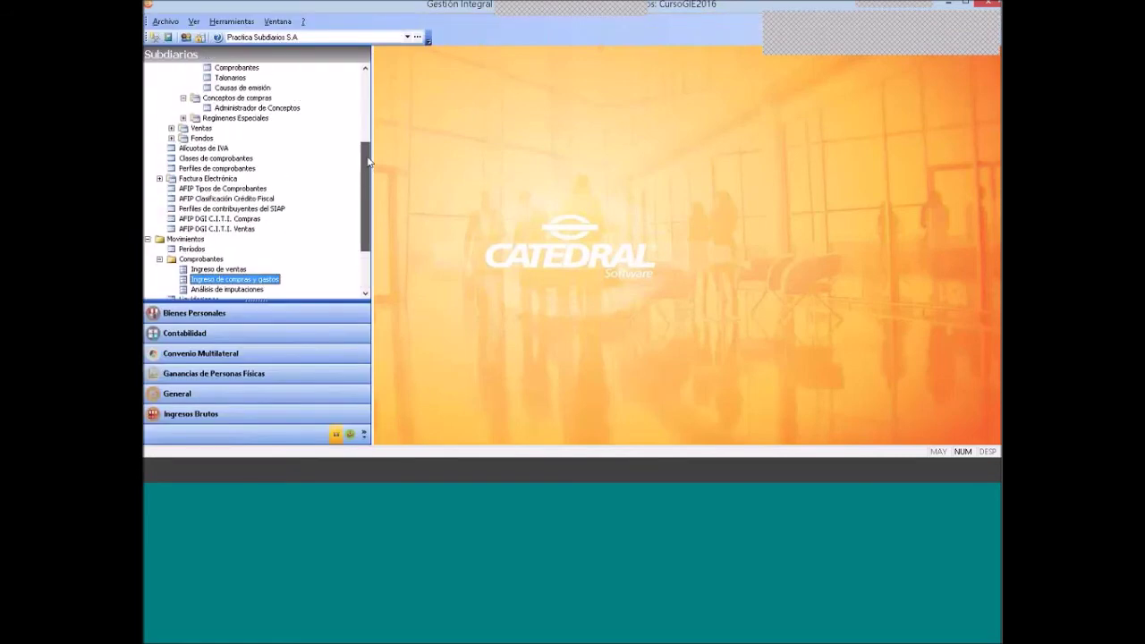
{"action": "left_click_drag", "start_coordinate": [368, 161], "coordinate": [366, 132]}
{"action": "left_click", "coordinate": [240, 129]}
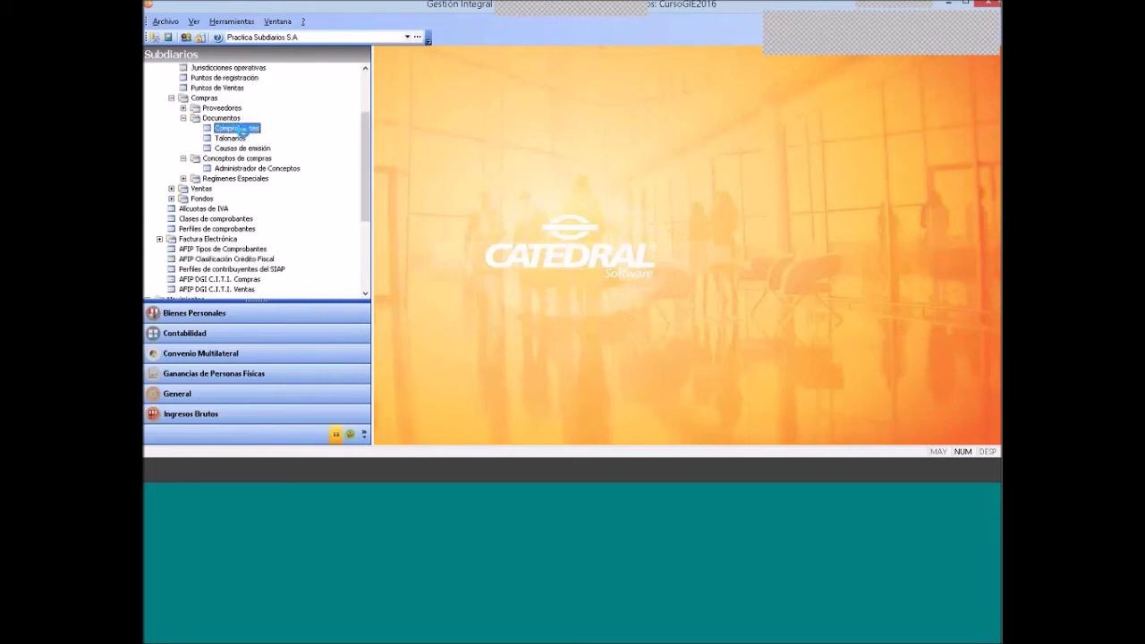
{"action": "double_click", "coordinate": [354, 196]}
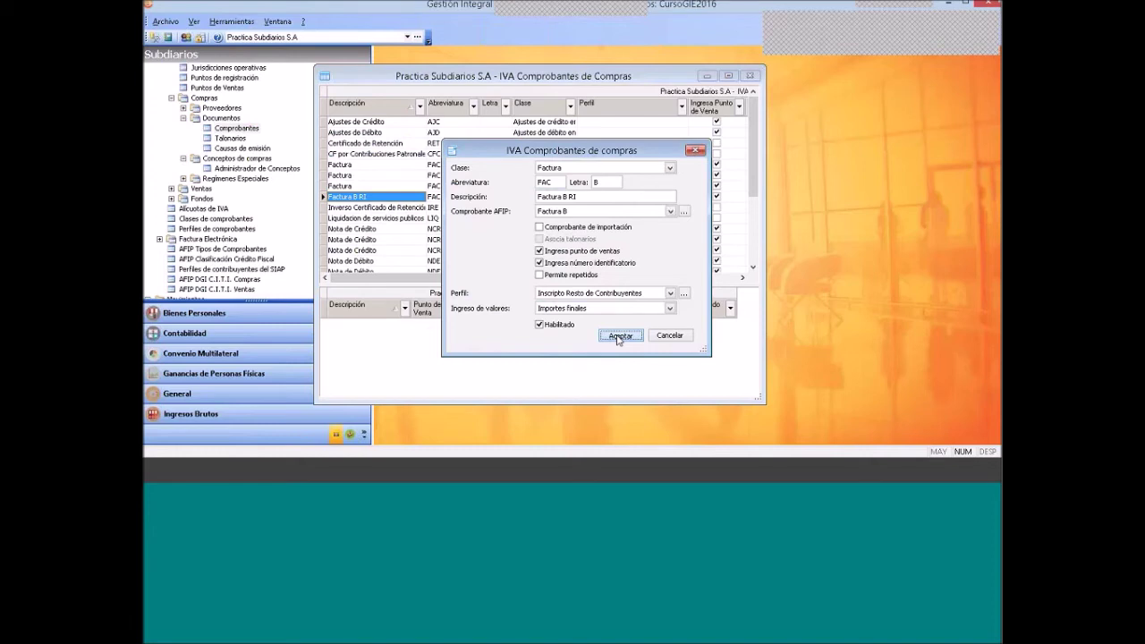
{"action": "left_click", "coordinate": [620, 335]}
{"action": "left_click", "coordinate": [324, 77]}
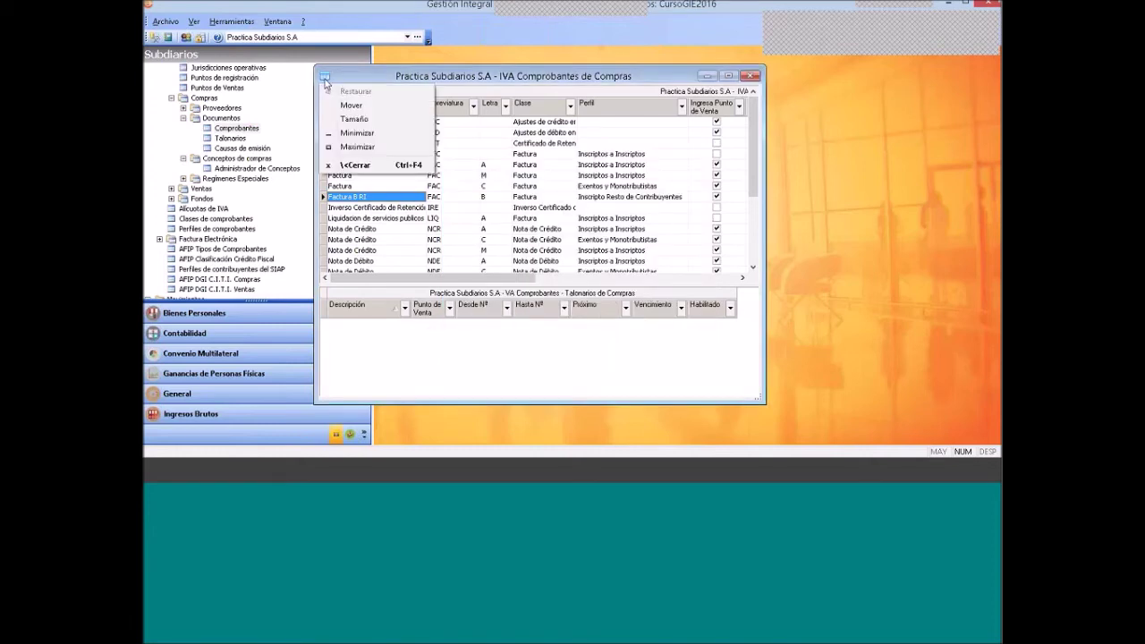
{"action": "left_click", "coordinate": [355, 165]}
Open the purchases and expenses entry and start a Factura B RI voucher for Proveedor de factura B
{"action": "scroll", "coordinate": [372, 204], "scroll_direction": "down", "scroll_amount": 4}
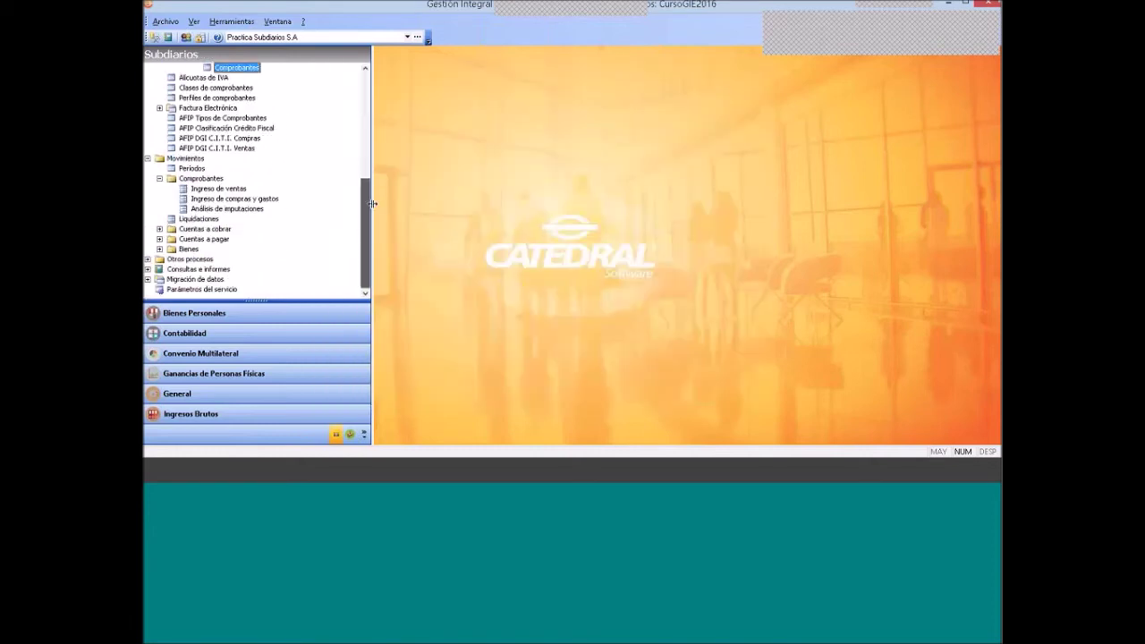
{"action": "double_click", "coordinate": [235, 199]}
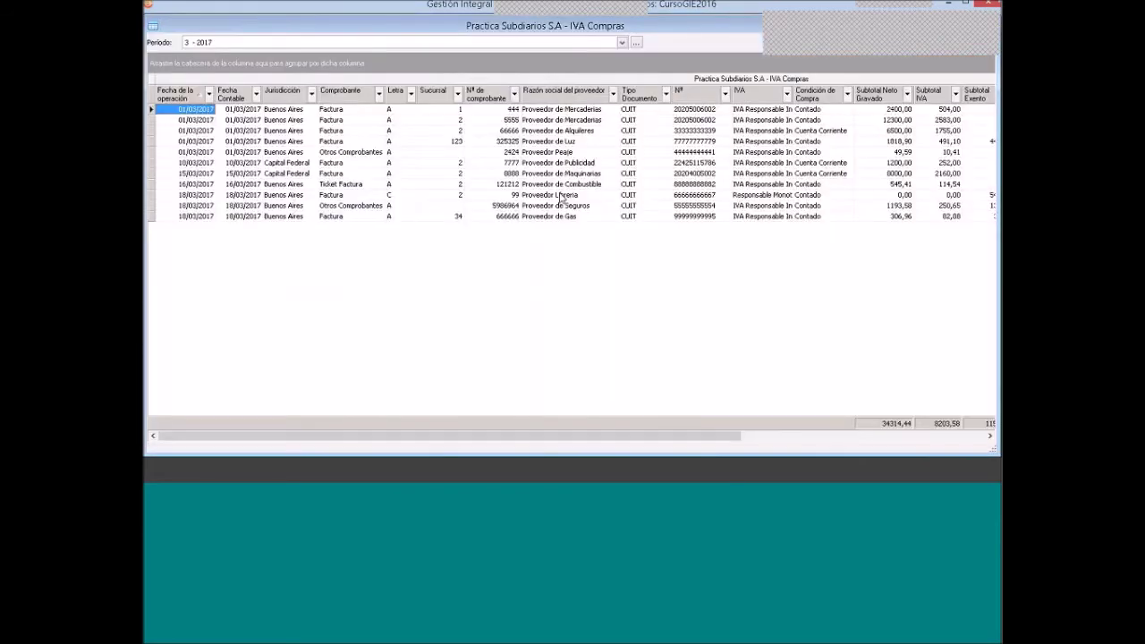
{"action": "left_click", "coordinate": [489, 115]}
{"action": "left_click", "coordinate": [555, 129]}
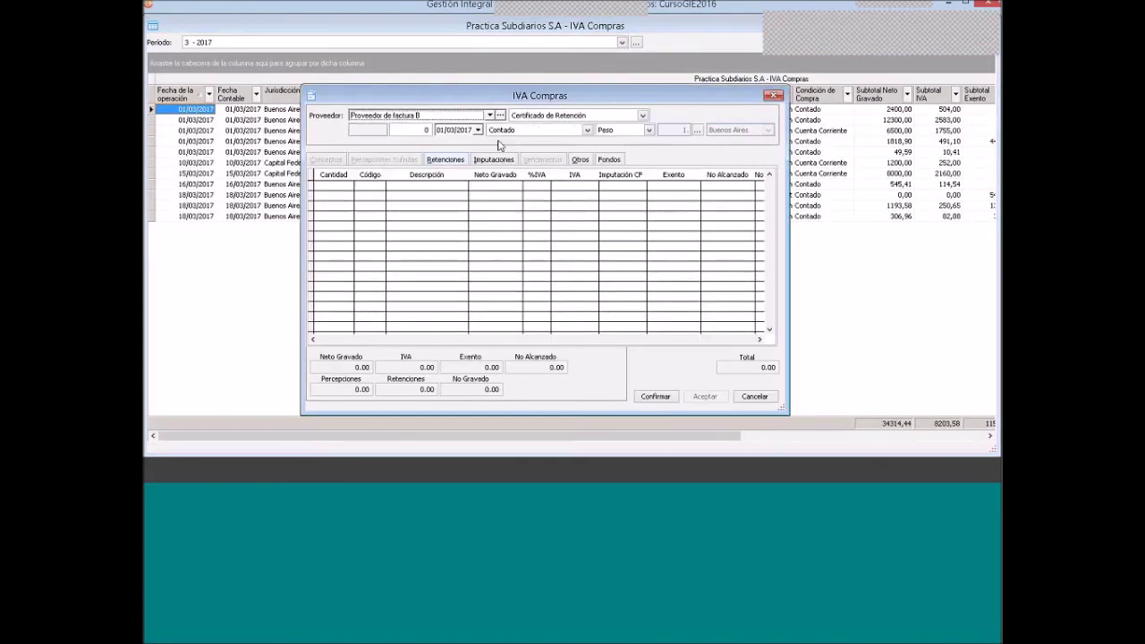
{"action": "left_click", "coordinate": [555, 119]}
{"action": "left_click", "coordinate": [550, 155]}
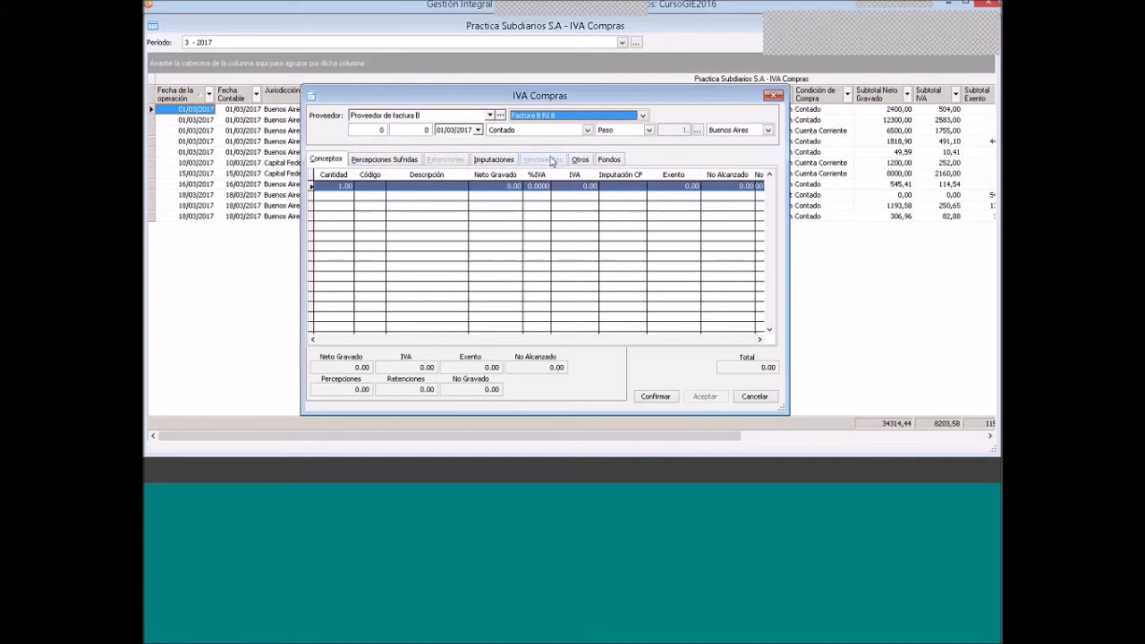
Start an Otros Servicios concept line in the voucher with a total of 980
{"action": "right_click", "coordinate": [370, 189]}
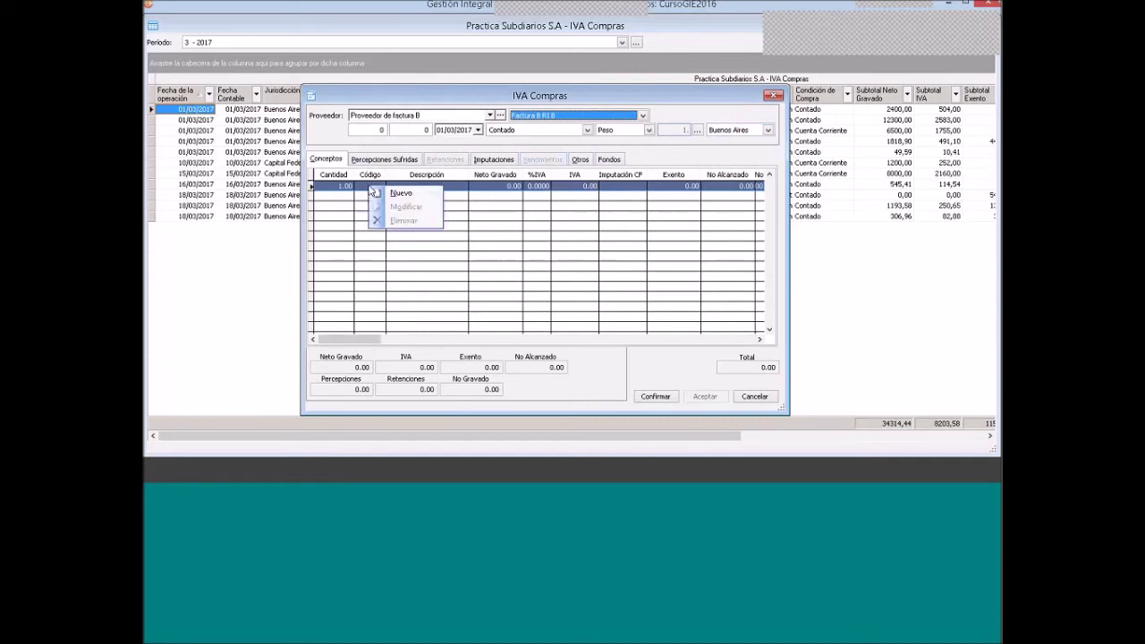
{"action": "left_click", "coordinate": [397, 194]}
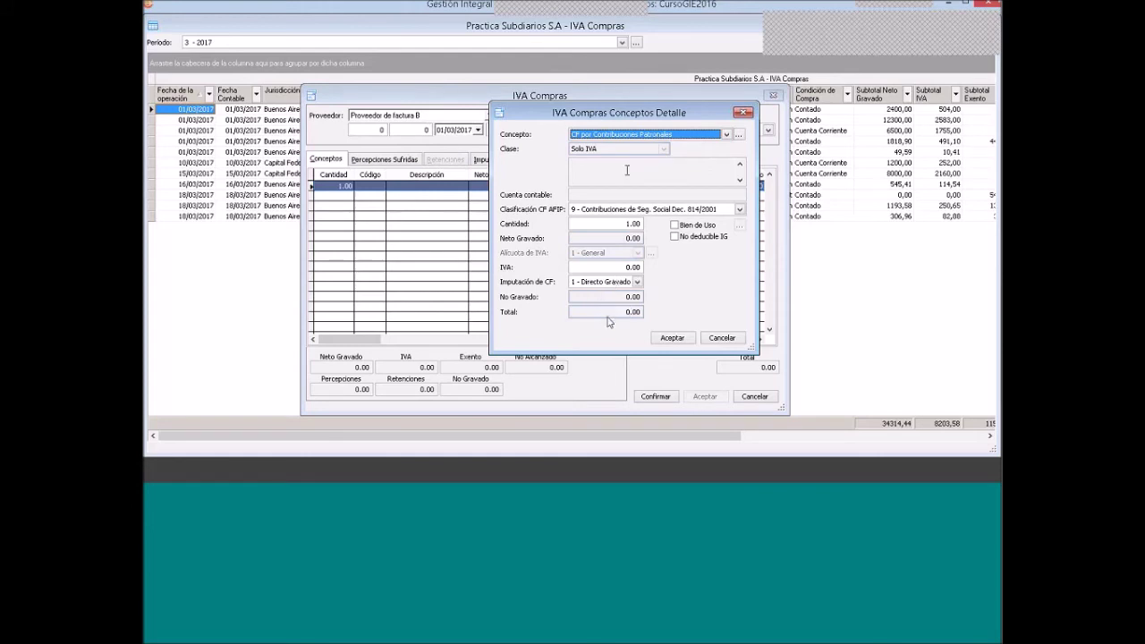
{"action": "left_click", "coordinate": [626, 134]}
{"action": "left_click", "coordinate": [615, 166]}
{"action": "left_click", "coordinate": [637, 310]}
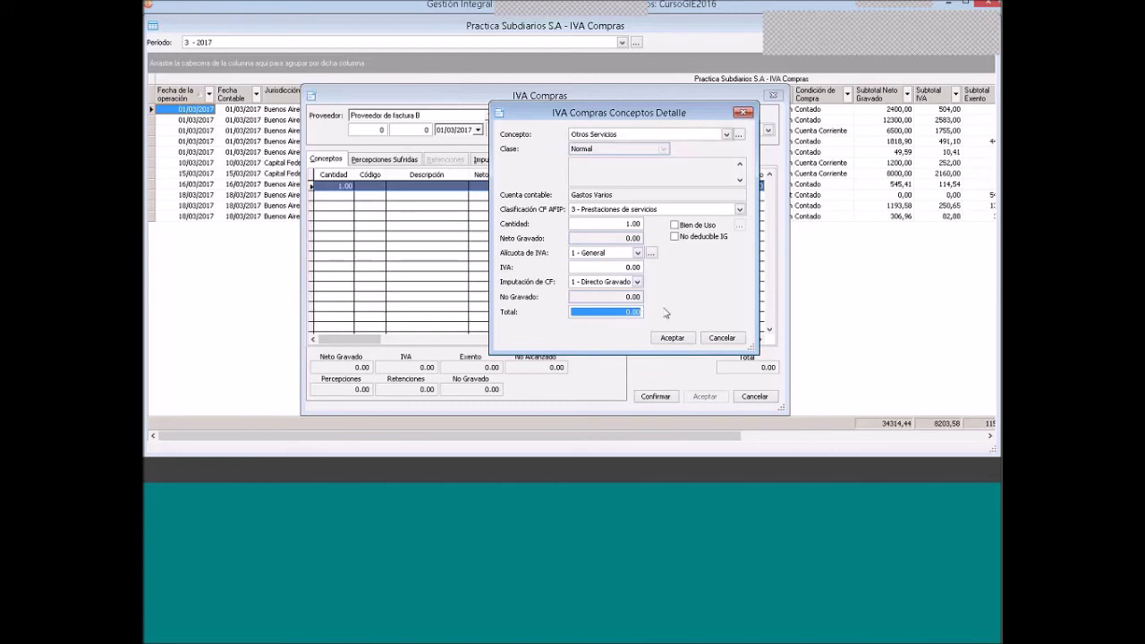
{"action": "type", "text": "980"}
{"action": "key", "text": "Tab"}
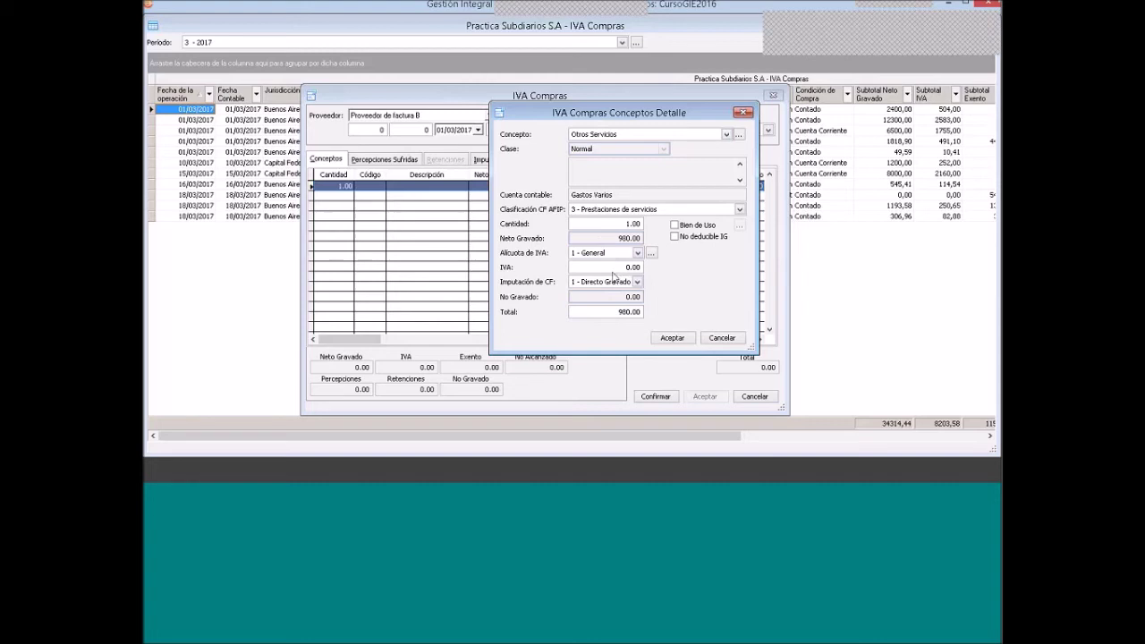
Try the Reducida IVA rate on the concept line, then set it back to General
{"action": "left_click", "coordinate": [614, 253]}
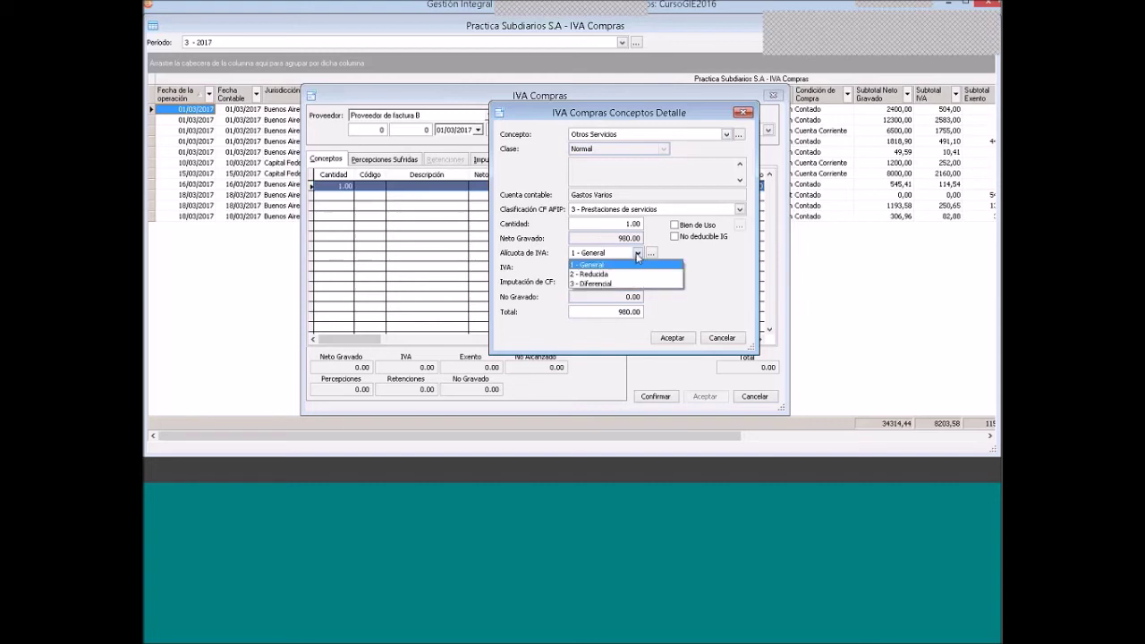
{"action": "left_click", "coordinate": [615, 272]}
{"action": "left_click", "coordinate": [604, 253]}
{"action": "left_click", "coordinate": [604, 255]}
{"action": "left_click", "coordinate": [606, 254]}
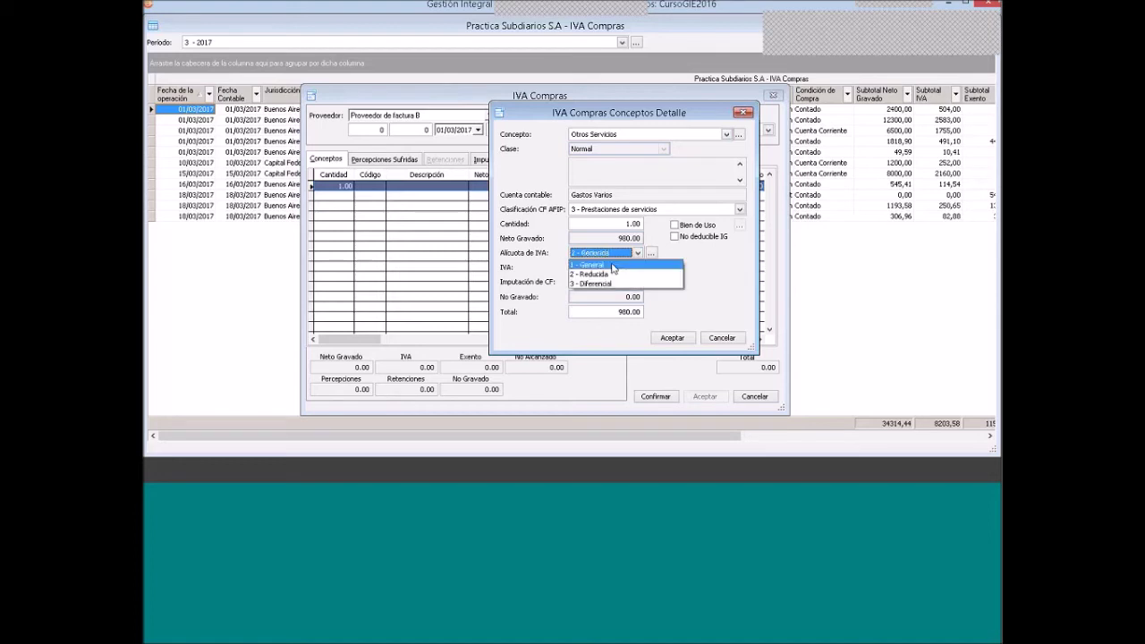
{"action": "left_click", "coordinate": [614, 265]}
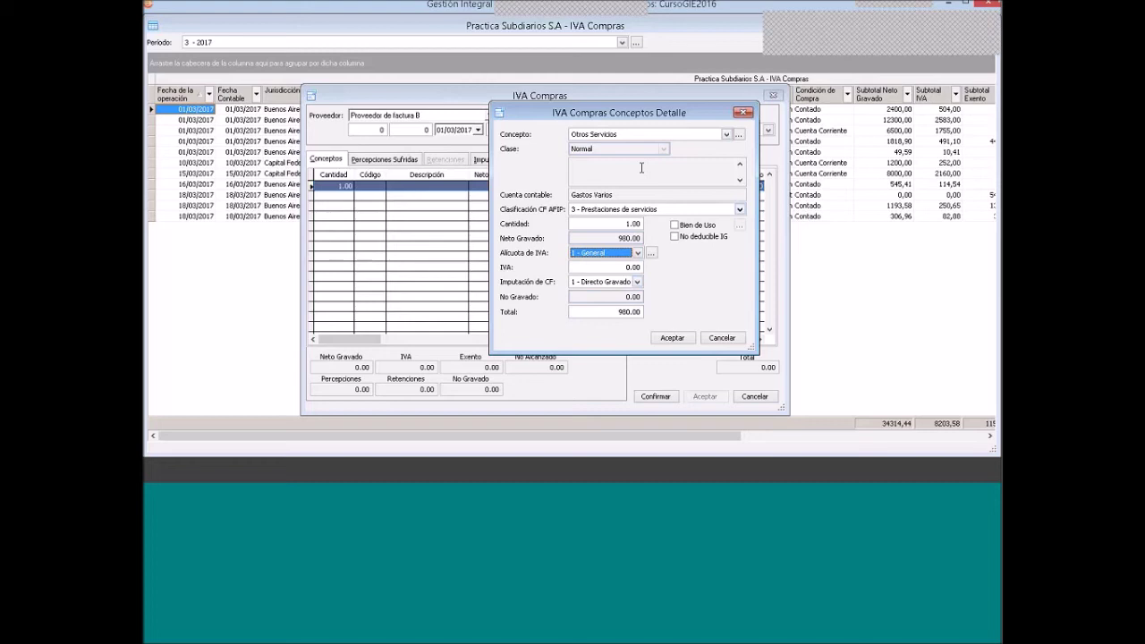
Try the Otros Exentos/Monotributistas/No Alc. concept, then discard the line and voucher and close the IVA Compras list
{"action": "left_click", "coordinate": [649, 136]}
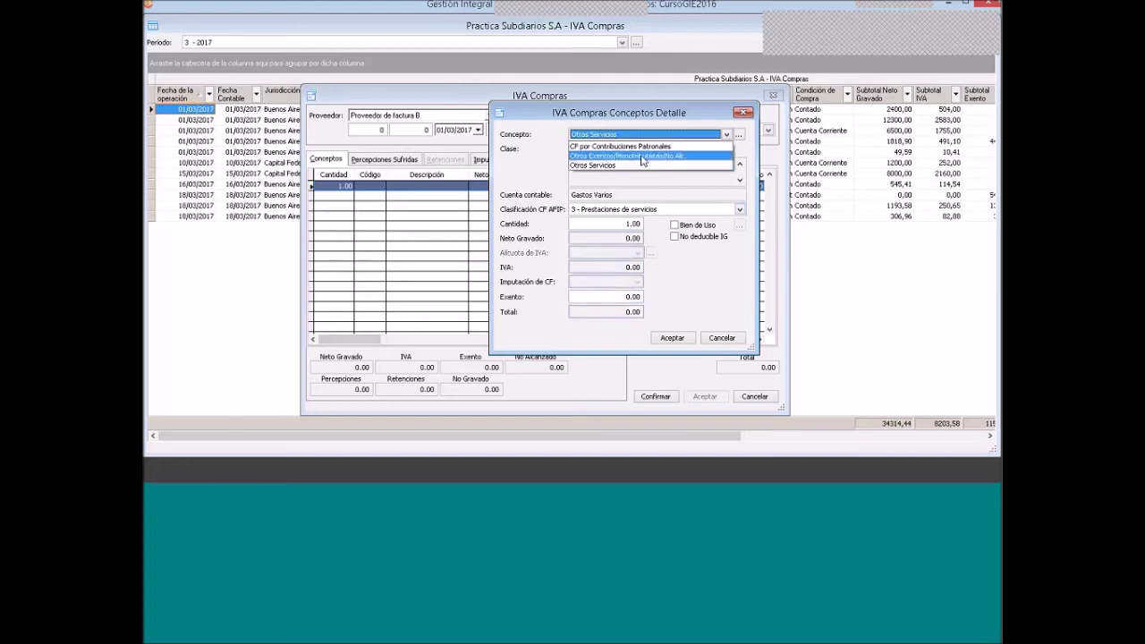
{"action": "left_click", "coordinate": [642, 156]}
{"action": "left_click", "coordinate": [746, 114]}
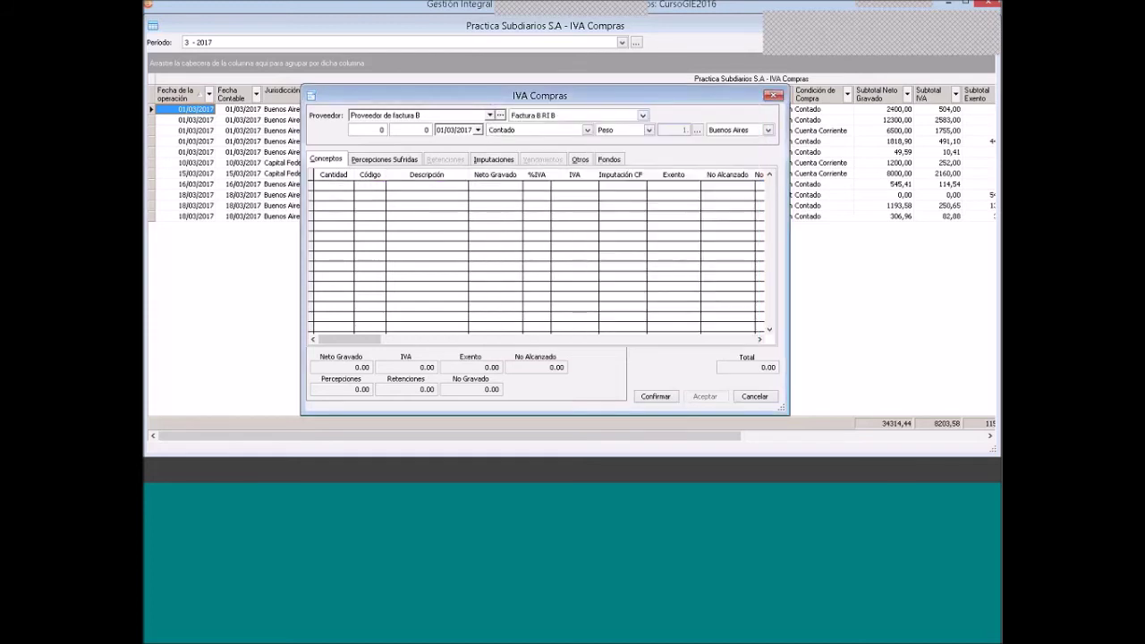
{"action": "key", "text": "Escape"}
{"action": "double_click", "coordinate": [153, 26]}
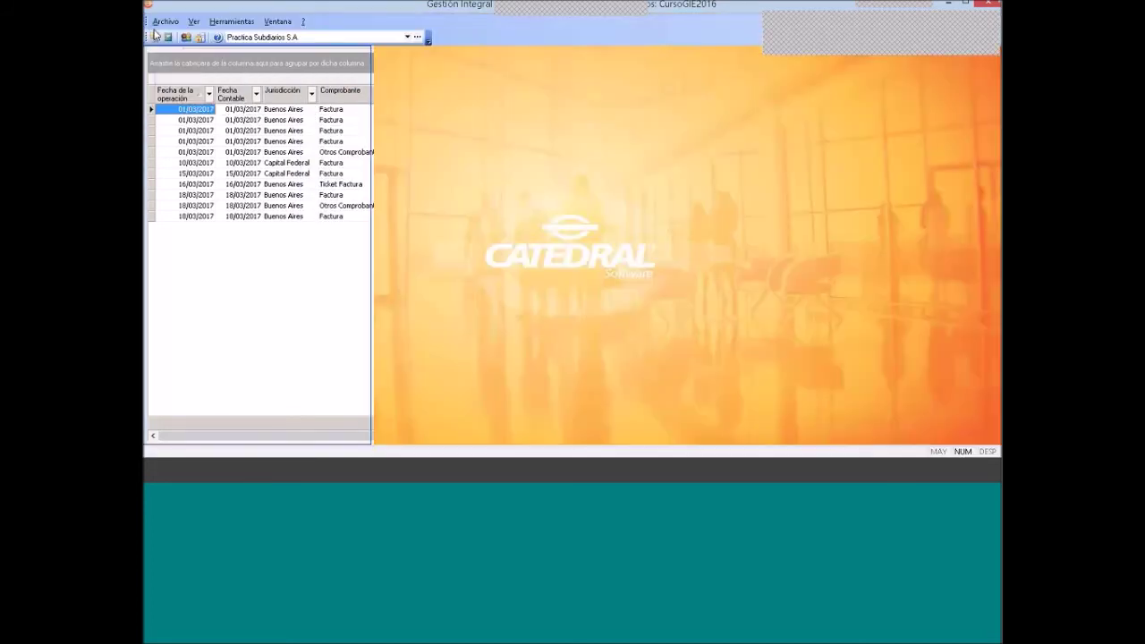
{"action": "double_click", "coordinate": [155, 34]}
Create a purchase concept with code and description FACTURA B, restricted to associated suppliers
{"action": "scroll", "coordinate": [326, 153], "scroll_direction": "up", "scroll_amount": 3}
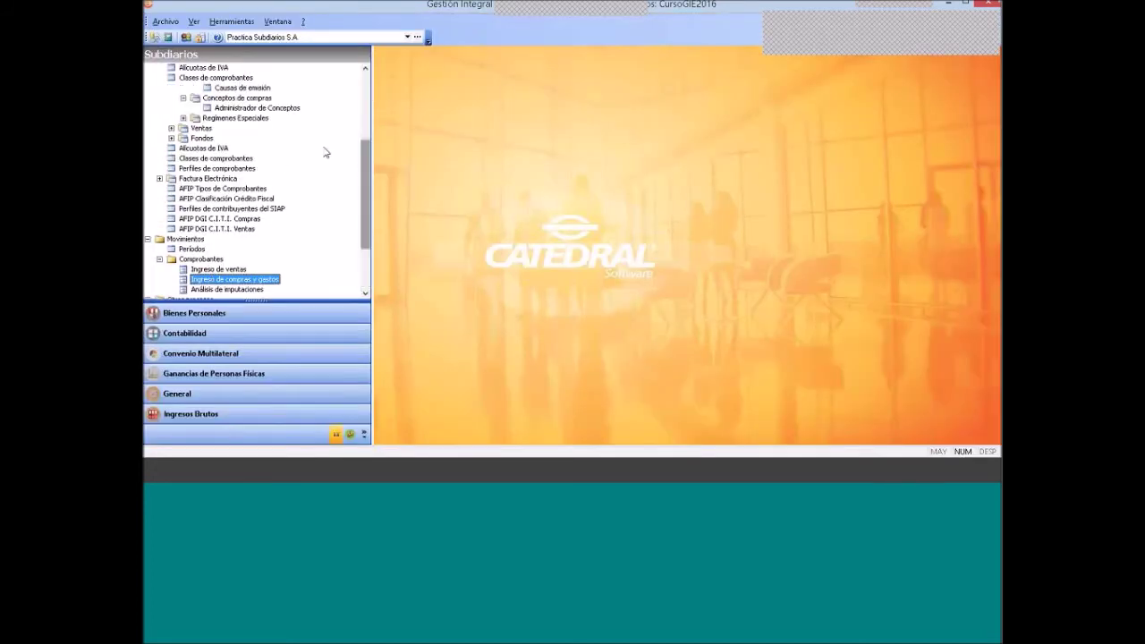
{"action": "left_click", "coordinate": [279, 109]}
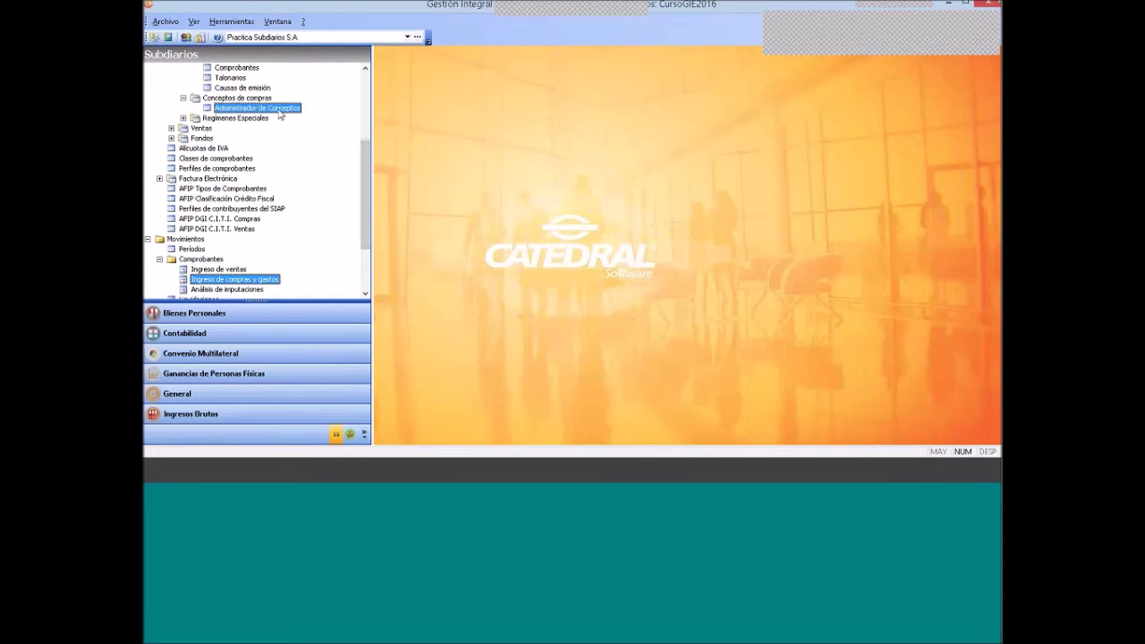
{"action": "double_click", "coordinate": [279, 111]}
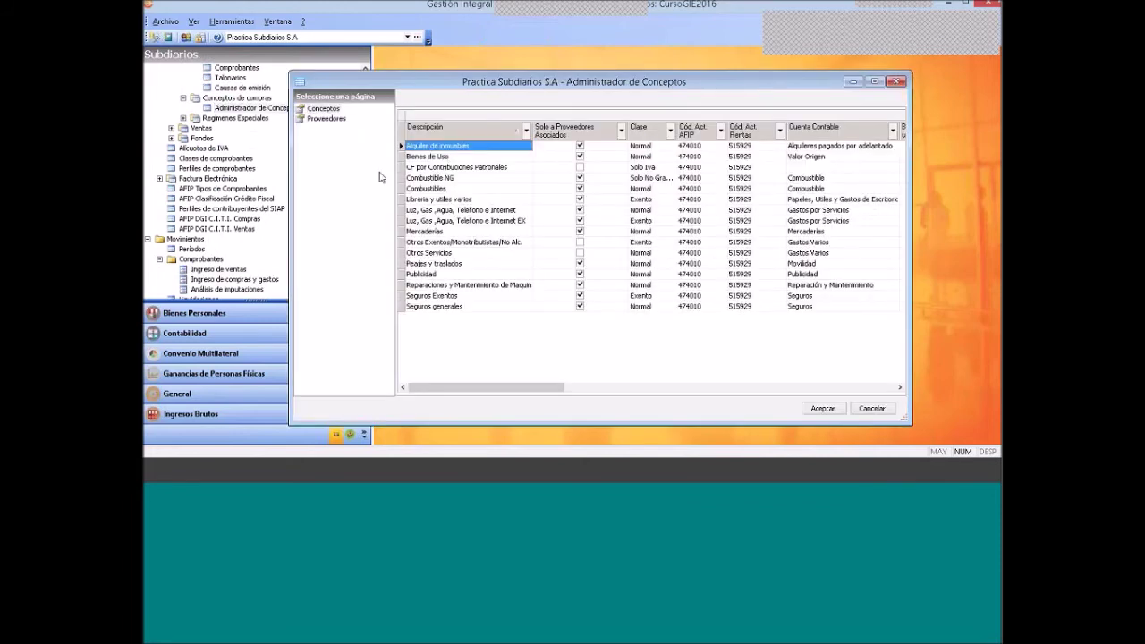
{"action": "left_click", "coordinate": [431, 209]}
{"action": "right_click", "coordinate": [458, 330]}
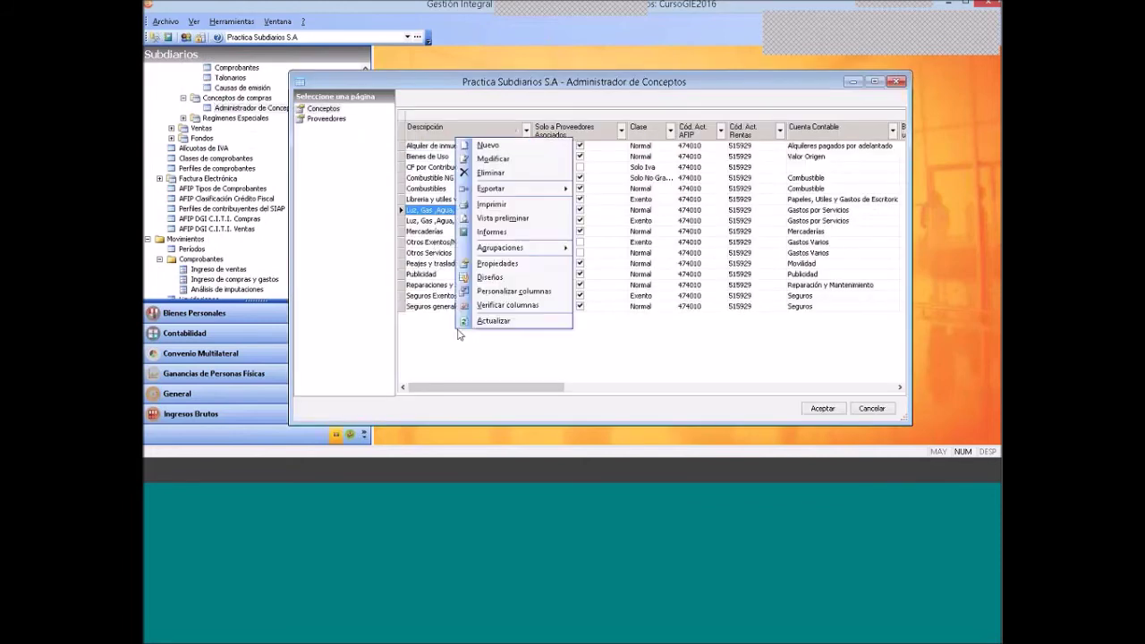
{"action": "left_click", "coordinate": [491, 144]}
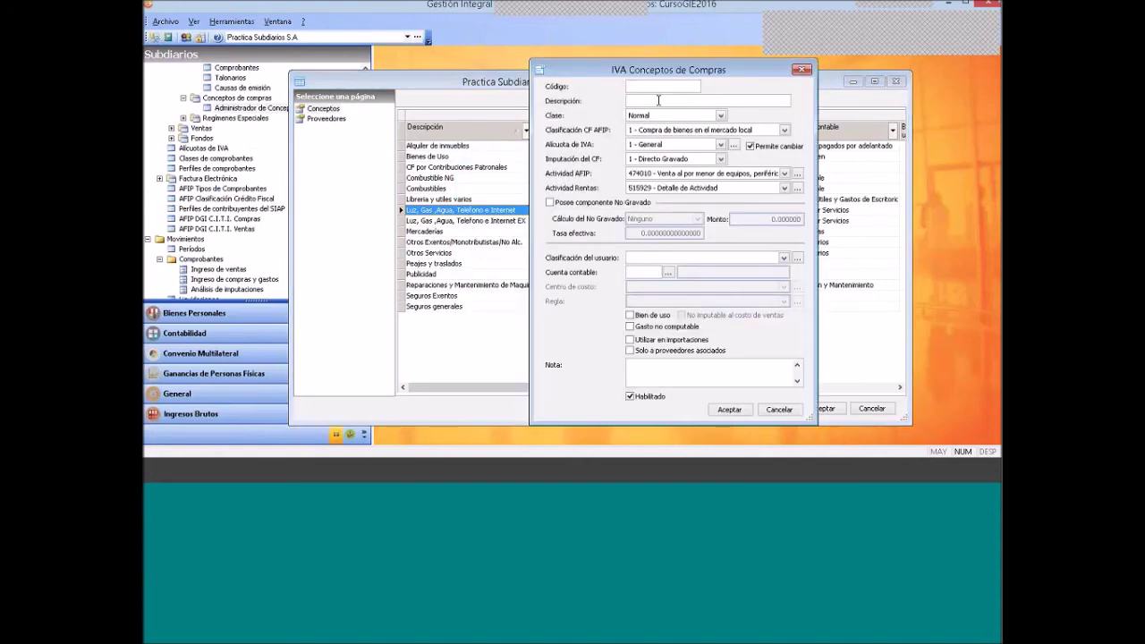
{"action": "type", "text": "FACTURA BFACTURA B"}
{"action": "left_click", "coordinate": [629, 350]}
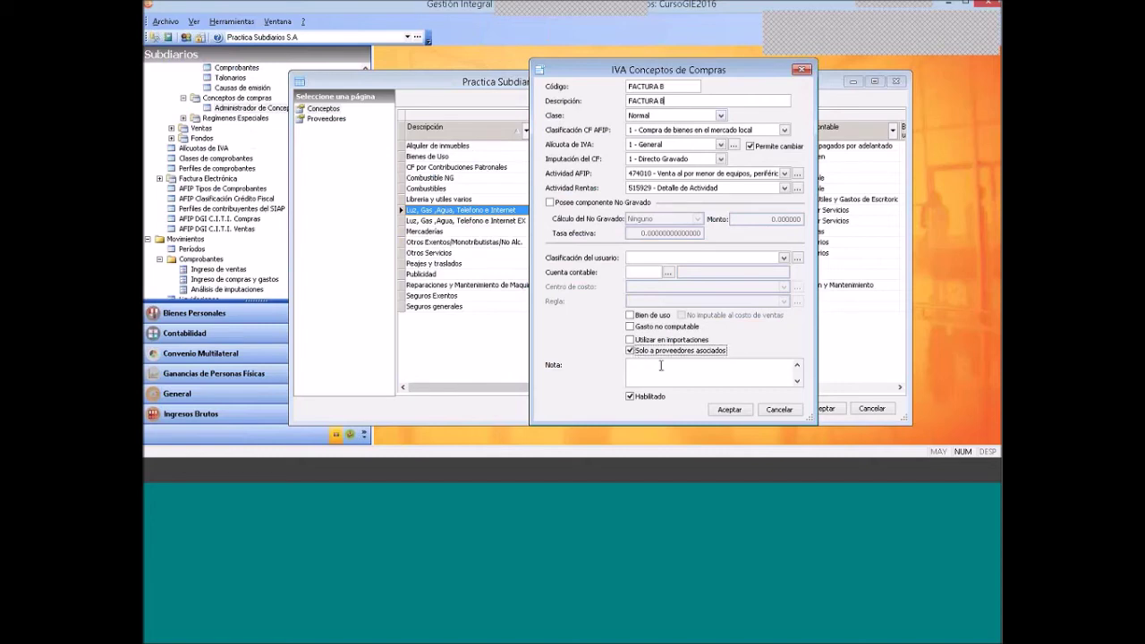
Assign the Gastos Varios ledger account to the FACTURA B concept and save it
{"action": "left_click", "coordinate": [739, 414]}
{"action": "left_click", "coordinate": [649, 278]}
{"action": "double_click", "coordinate": [665, 271]}
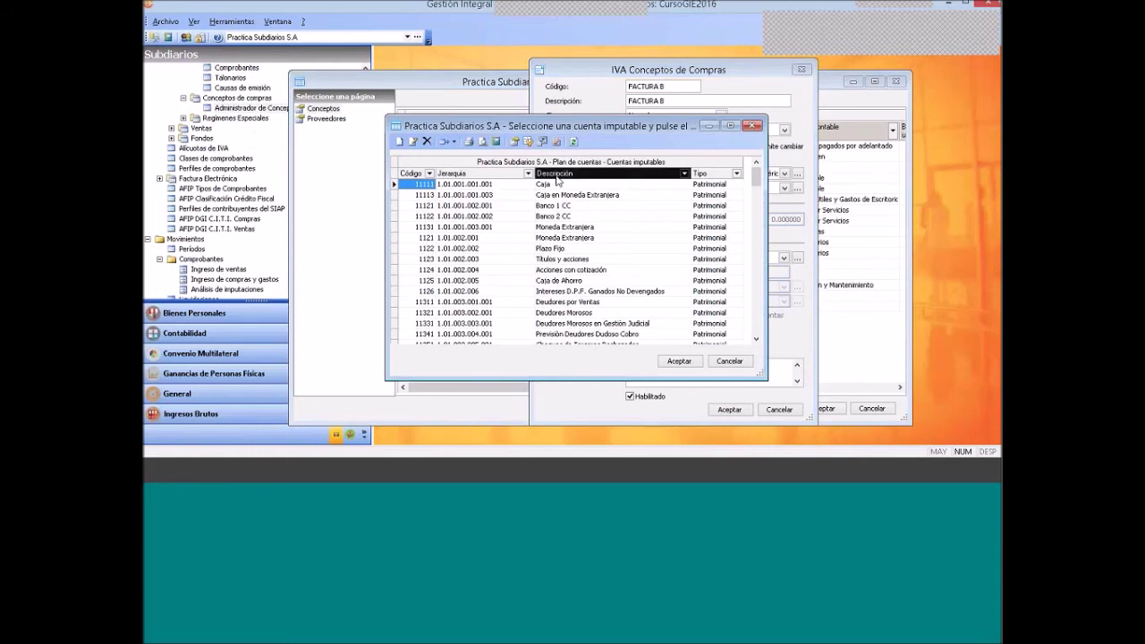
{"action": "left_click", "coordinate": [567, 219]}
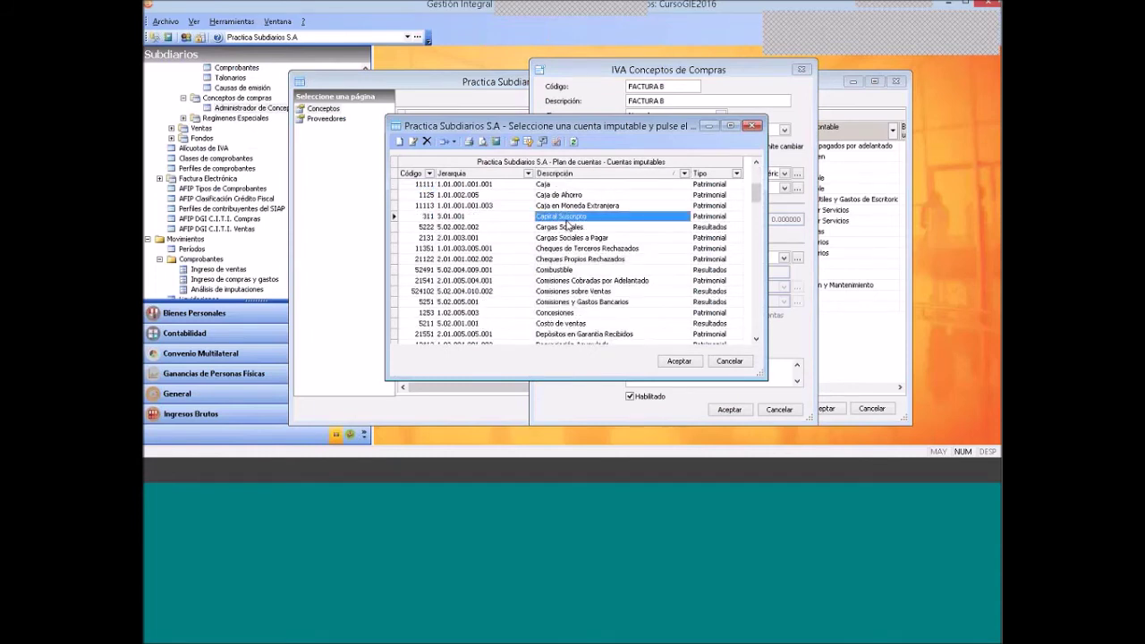
{"action": "type", "text": "gas"}
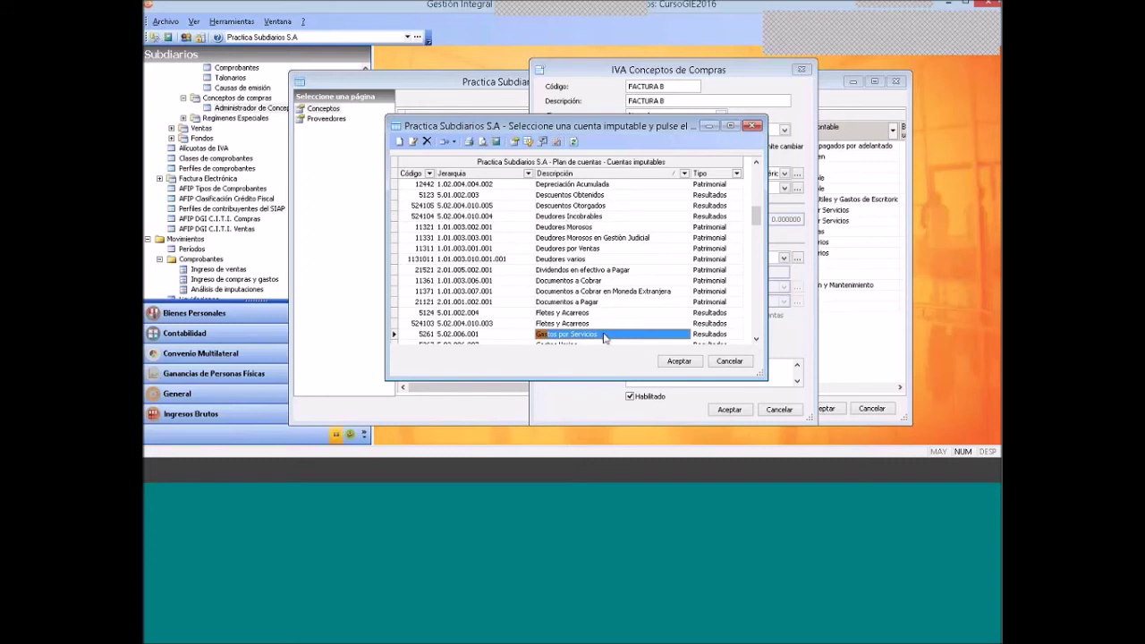
{"action": "left_click", "coordinate": [756, 339]}
{"action": "left_click", "coordinate": [756, 339]}
{"action": "left_click", "coordinate": [756, 339]}
{"action": "left_click", "coordinate": [756, 340]}
{"action": "key", "text": "Down"}
{"action": "left_click", "coordinate": [679, 360]}
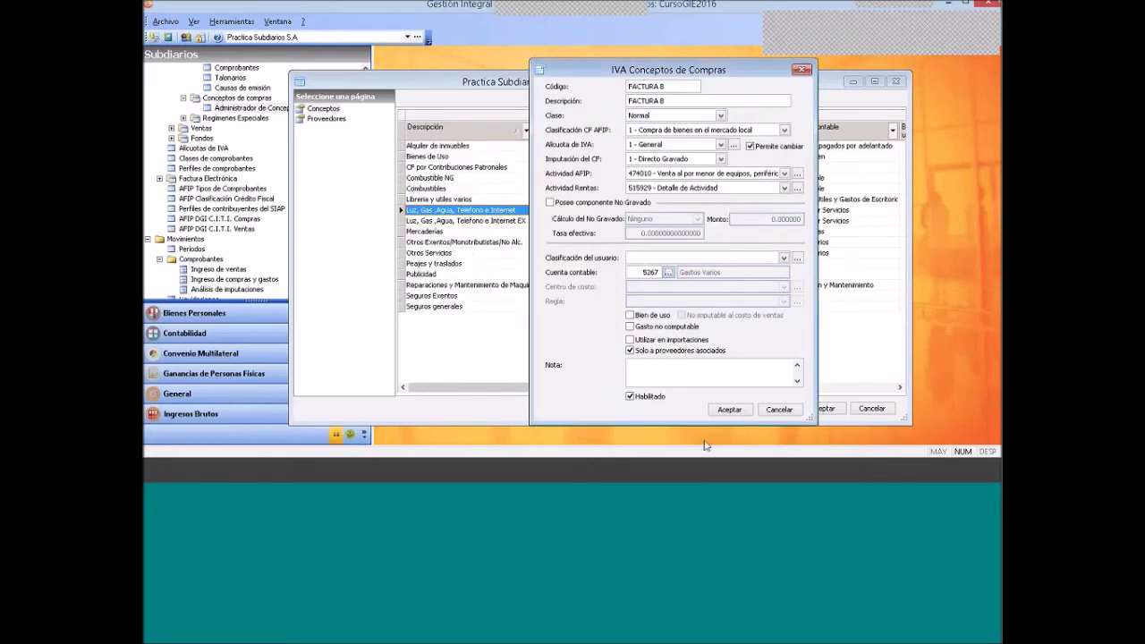
{"action": "left_click", "coordinate": [729, 409]}
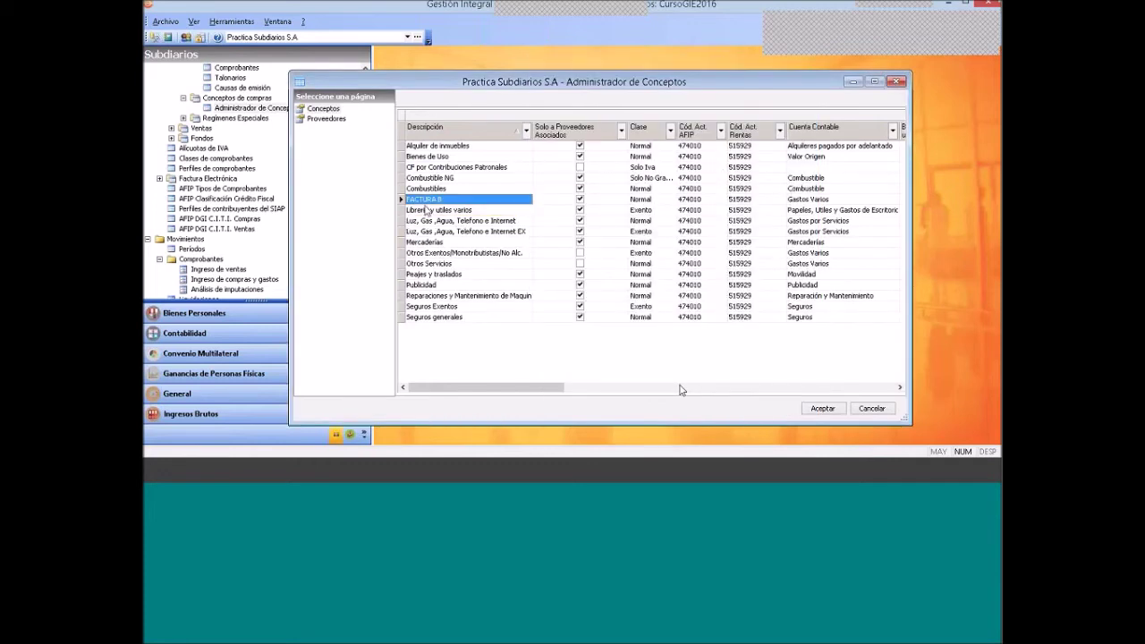
Associate Proveedor de factura B with the FACTURA B concept and close the concept administrator, accepting the changes
{"action": "left_click", "coordinate": [325, 118]}
{"action": "right_click", "coordinate": [446, 168]}
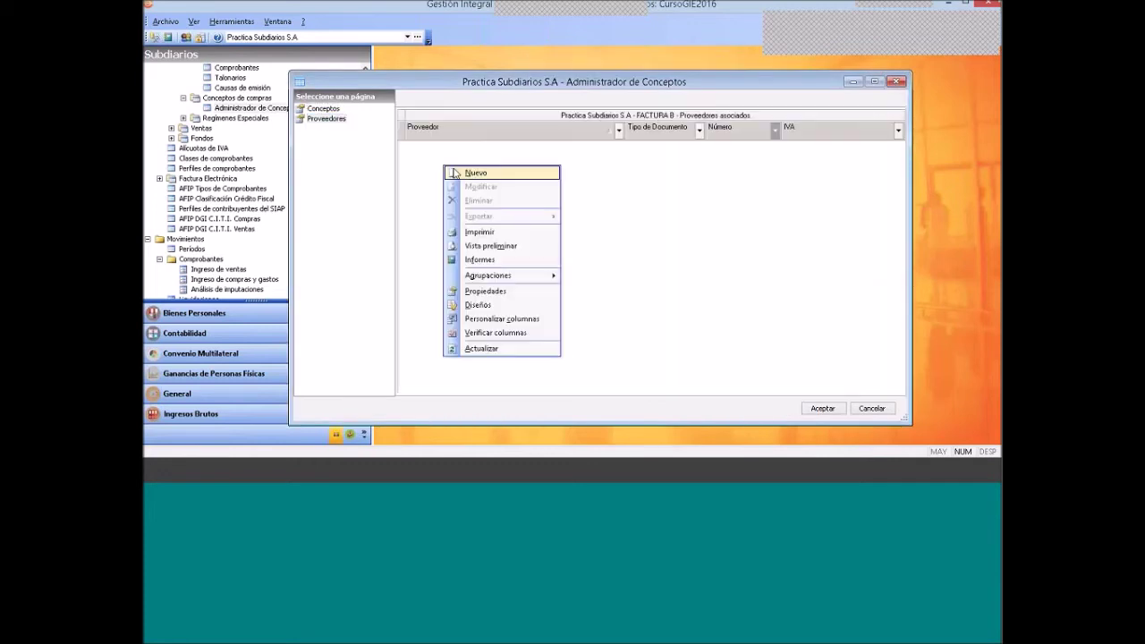
{"action": "left_click", "coordinate": [456, 173]}
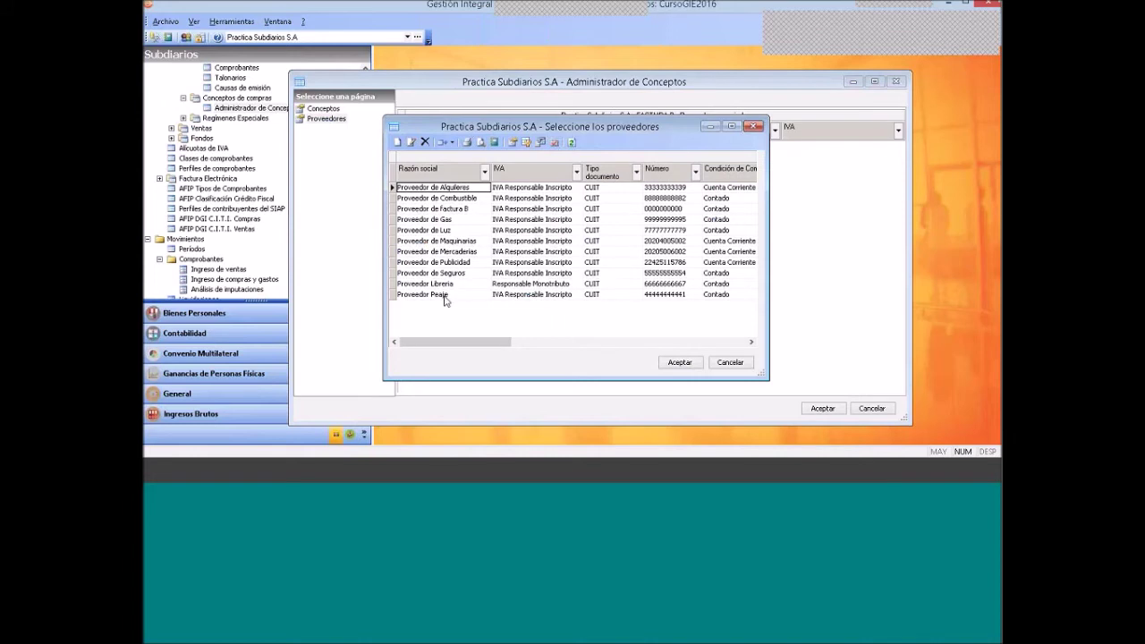
{"action": "left_click", "coordinate": [448, 211]}
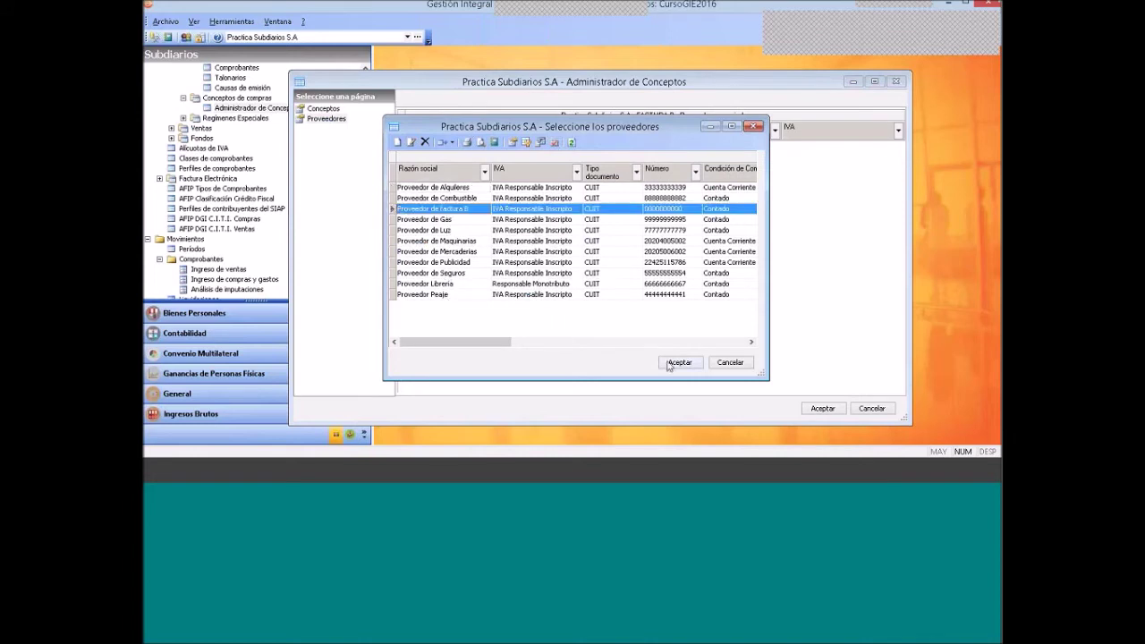
{"action": "left_click", "coordinate": [677, 362]}
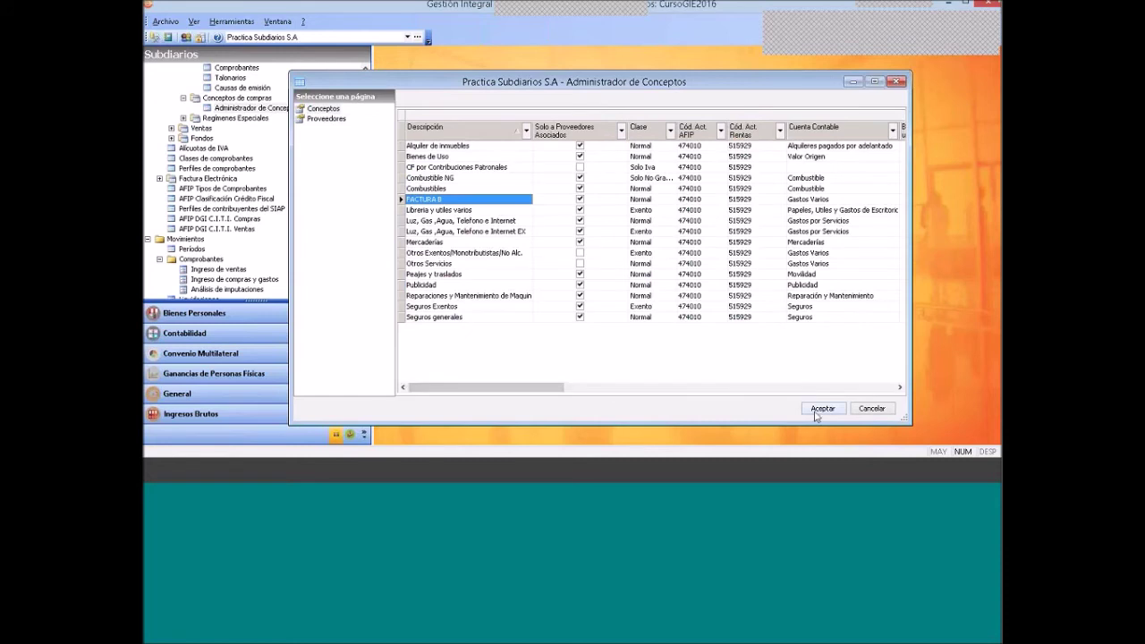
{"action": "left_click", "coordinate": [821, 408]}
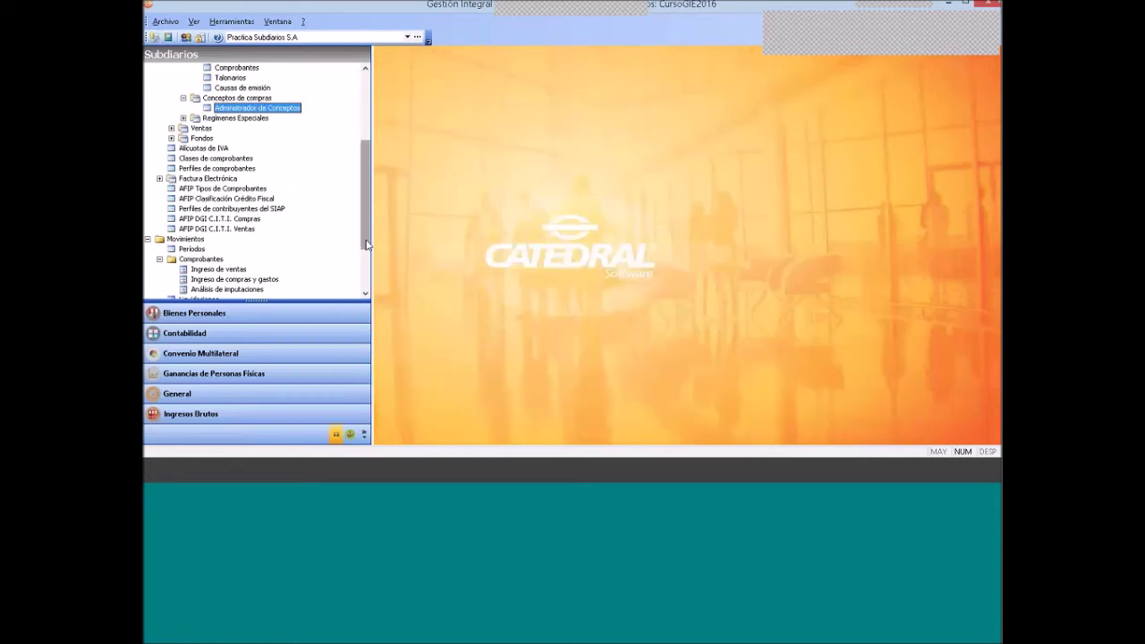
Start a new purchase voucher for Proveedor de factura B with document type Factura B RI
{"action": "left_click_drag", "start_coordinate": [365, 255], "coordinate": [345, 260]}
{"action": "double_click", "coordinate": [268, 249]}
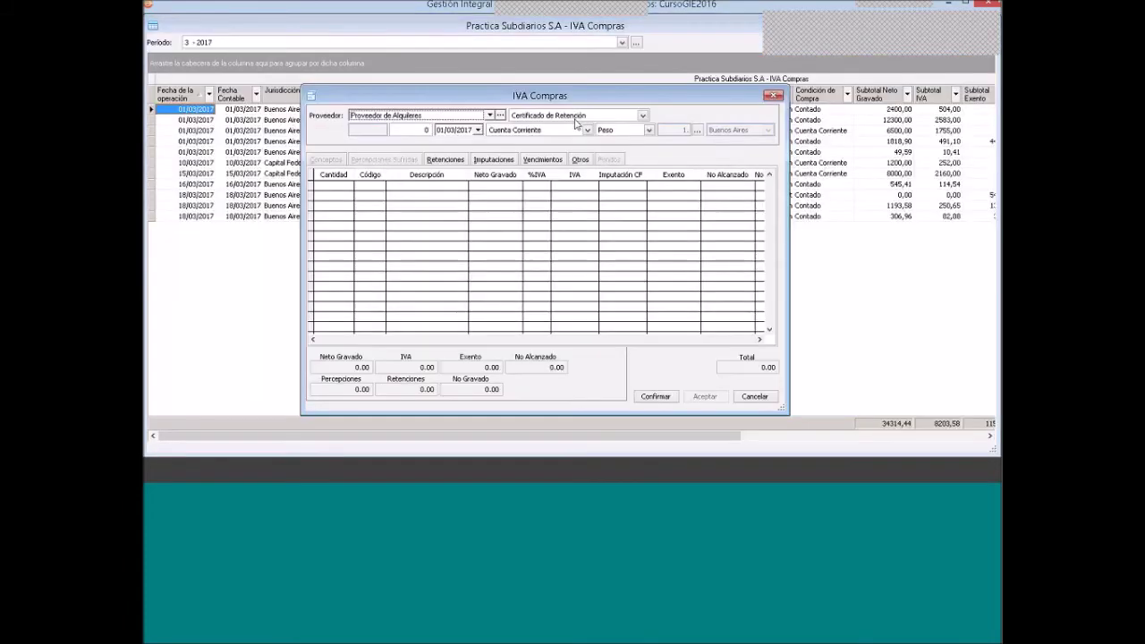
{"action": "left_click", "coordinate": [575, 119]}
{"action": "left_click", "coordinate": [563, 158]}
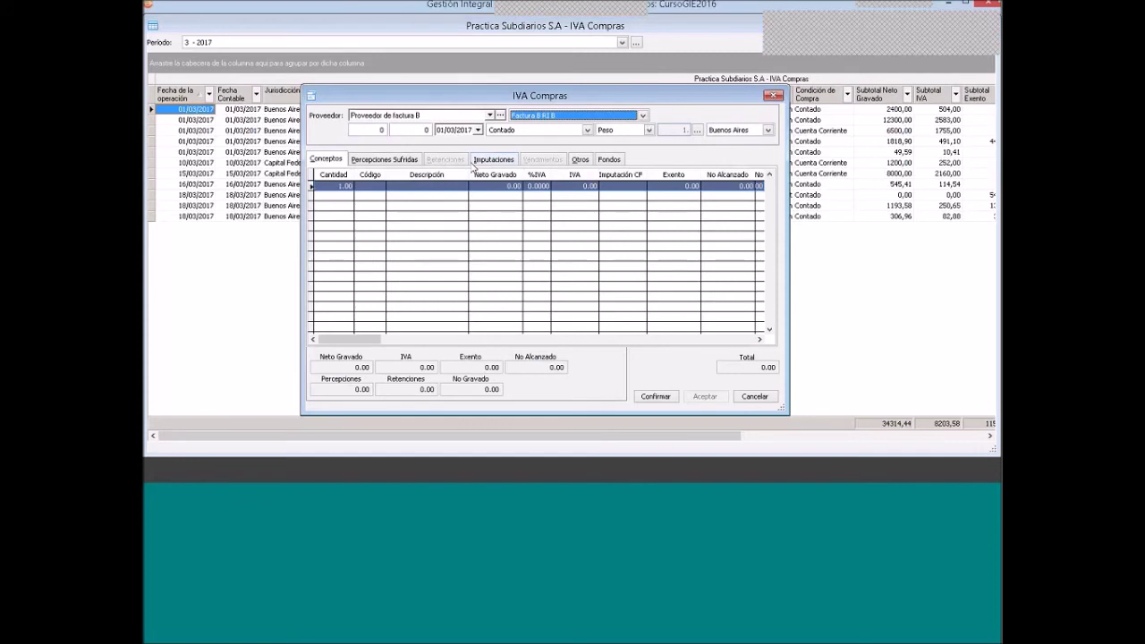
Add a FACTURA B concept line to the voucher with the General IVA rate and a total of 980
{"action": "right_click", "coordinate": [453, 177]}
{"action": "left_click", "coordinate": [447, 193]}
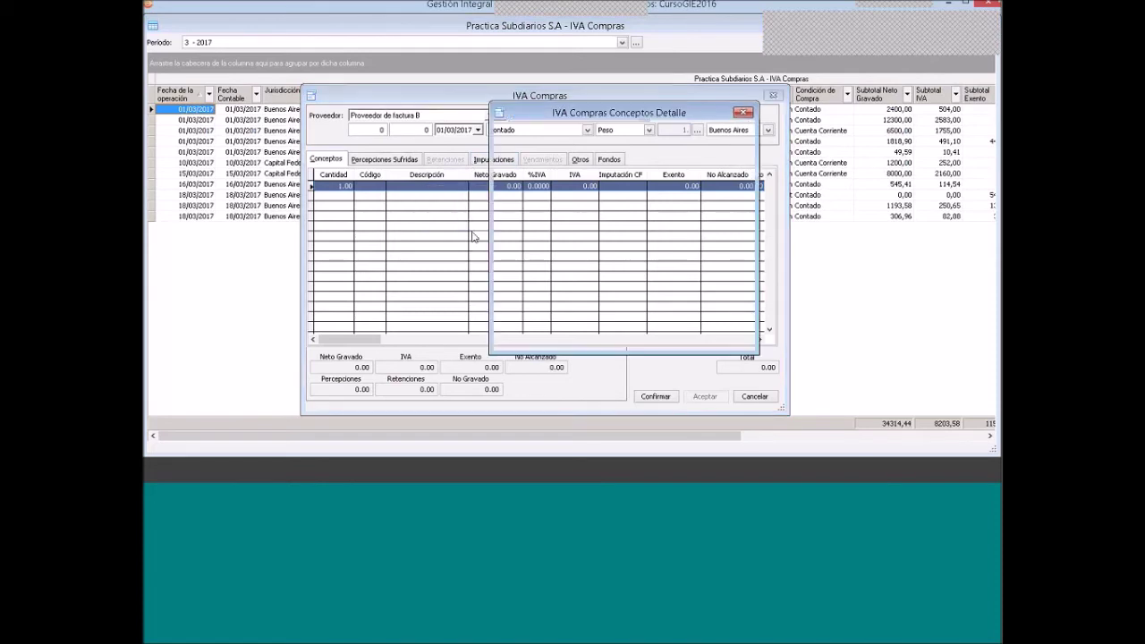
{"action": "key", "text": "Tab"}
{"action": "type", "text": "980"}
{"action": "key", "text": "Tab"}
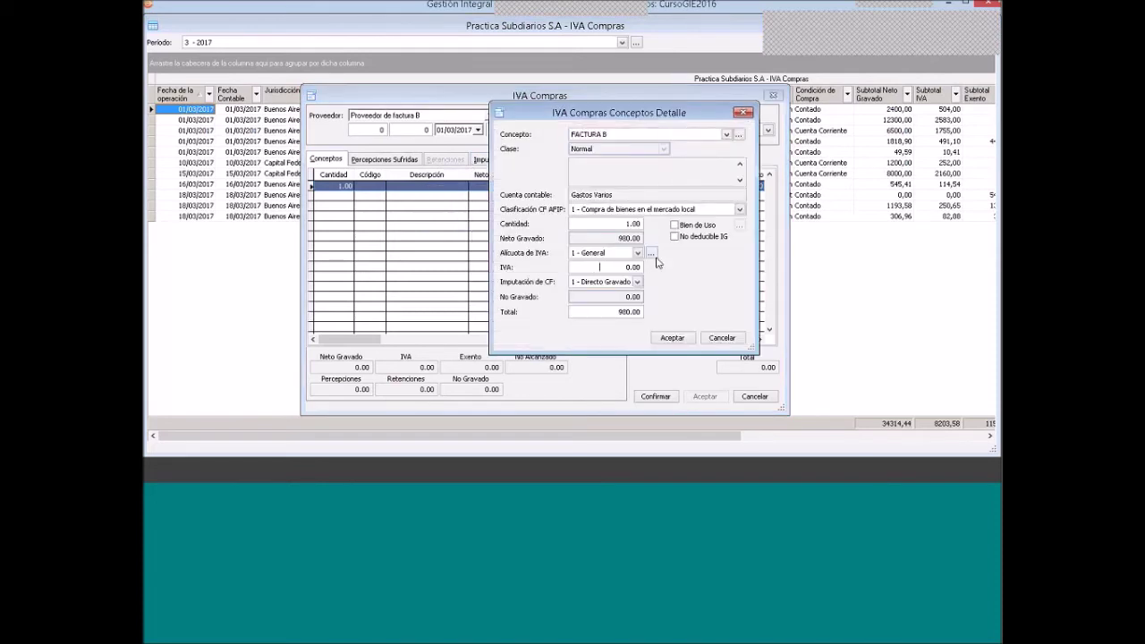
{"action": "left_click_drag", "start_coordinate": [629, 114], "coordinate": [617, 114]}
{"action": "left_click", "coordinate": [661, 338]}
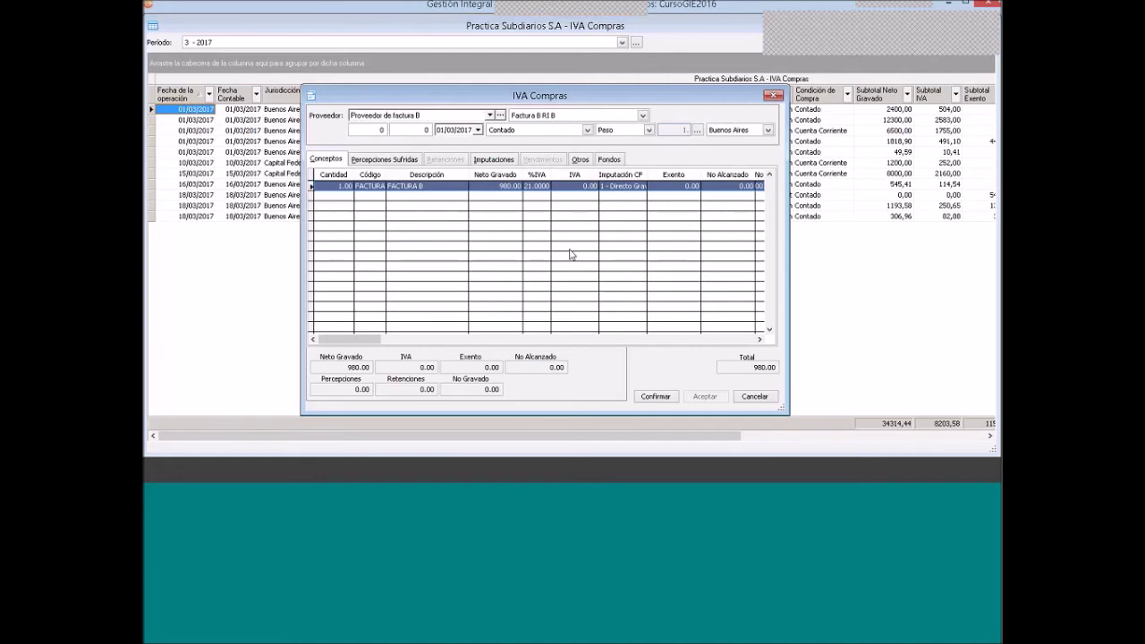
Enter point of sale 65 and number 4535 for the Factura B voucher, dated 20/03/2017
{"action": "left_click", "coordinate": [428, 133]}
{"action": "type", "text": "4535"}
{"action": "key", "text": "shift+Tab"}
{"action": "type", "text": "65"}
{"action": "left_click", "coordinate": [506, 131]}
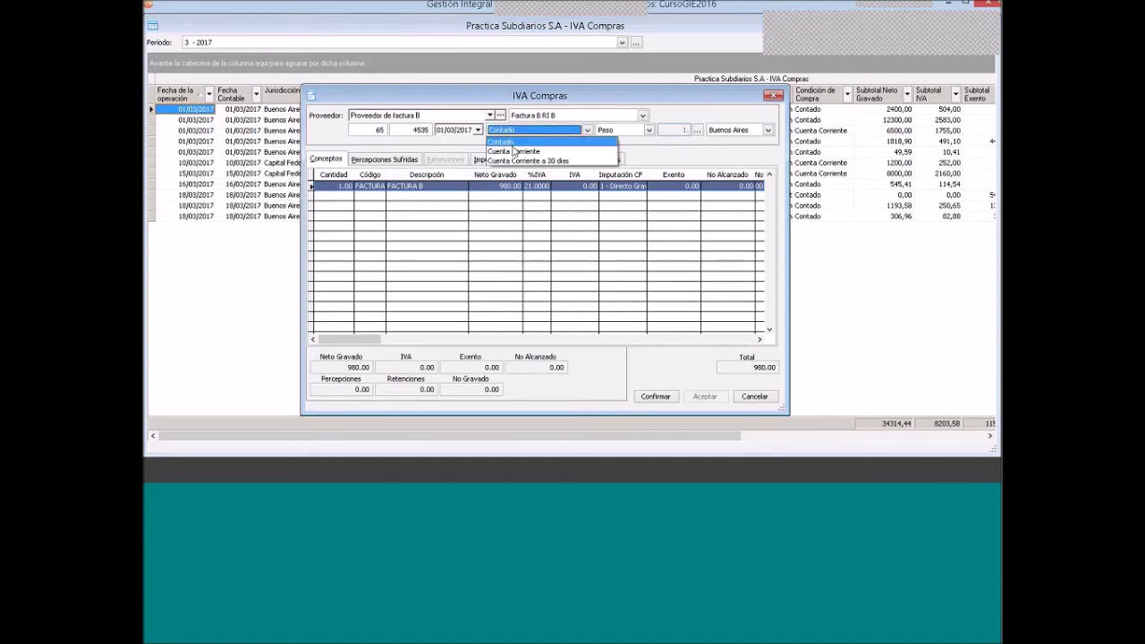
{"action": "left_click", "coordinate": [445, 131]}
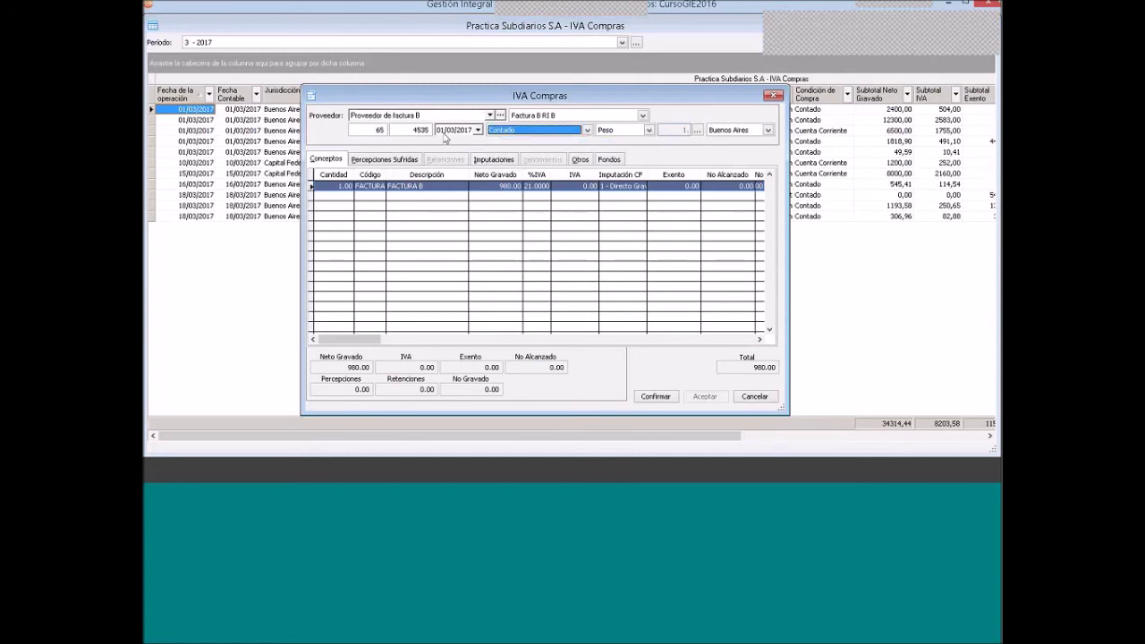
{"action": "left_click", "coordinate": [445, 131]}
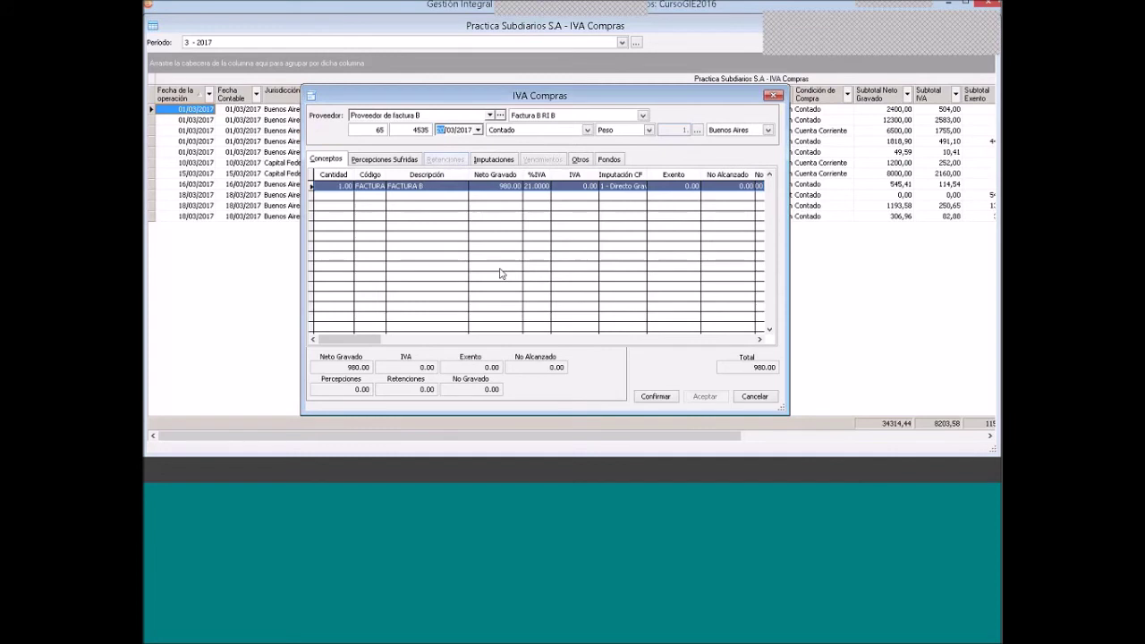
{"action": "type", "text": "20"}
Confirm the Factura B voucher, review its accounting entries and accept it
{"action": "left_click", "coordinate": [655, 396]}
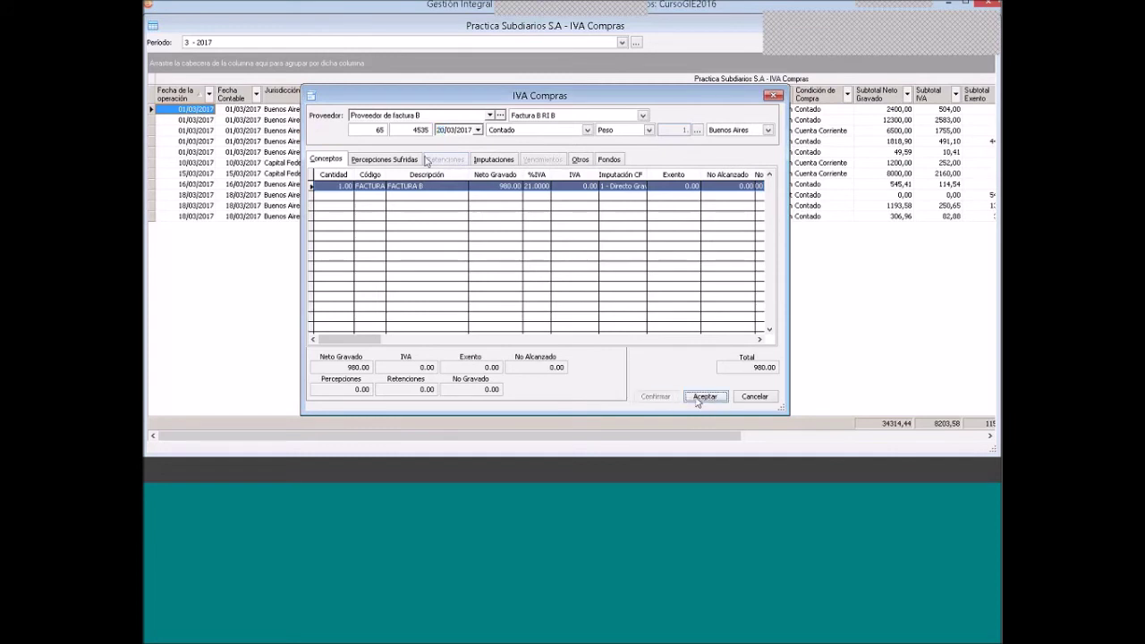
{"action": "left_click", "coordinate": [487, 163]}
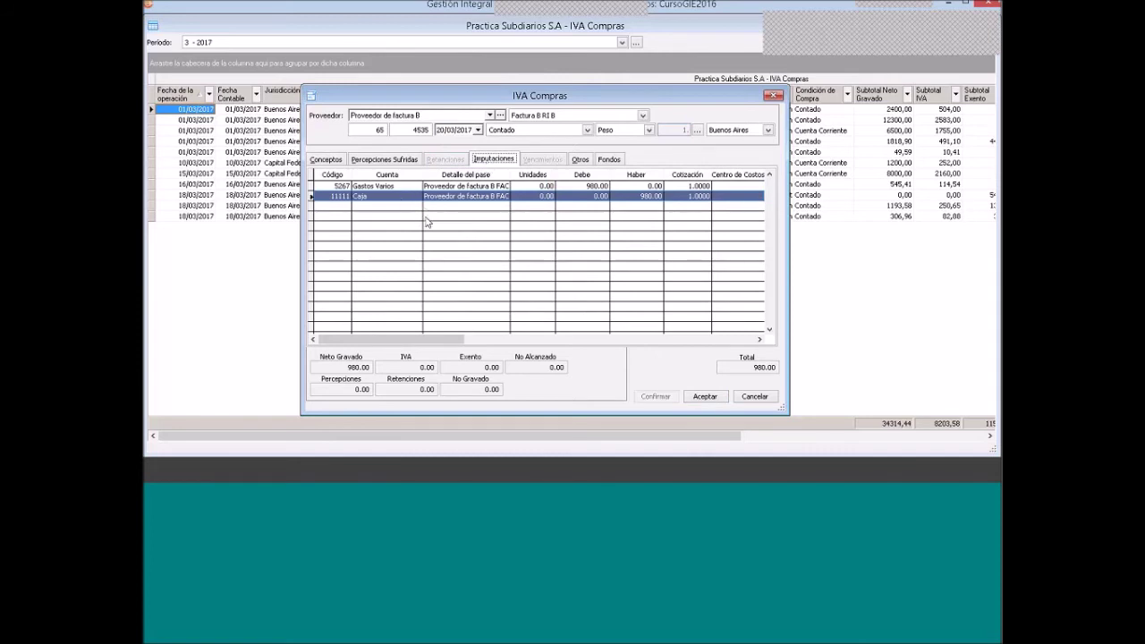
{"action": "left_click", "coordinate": [694, 402]}
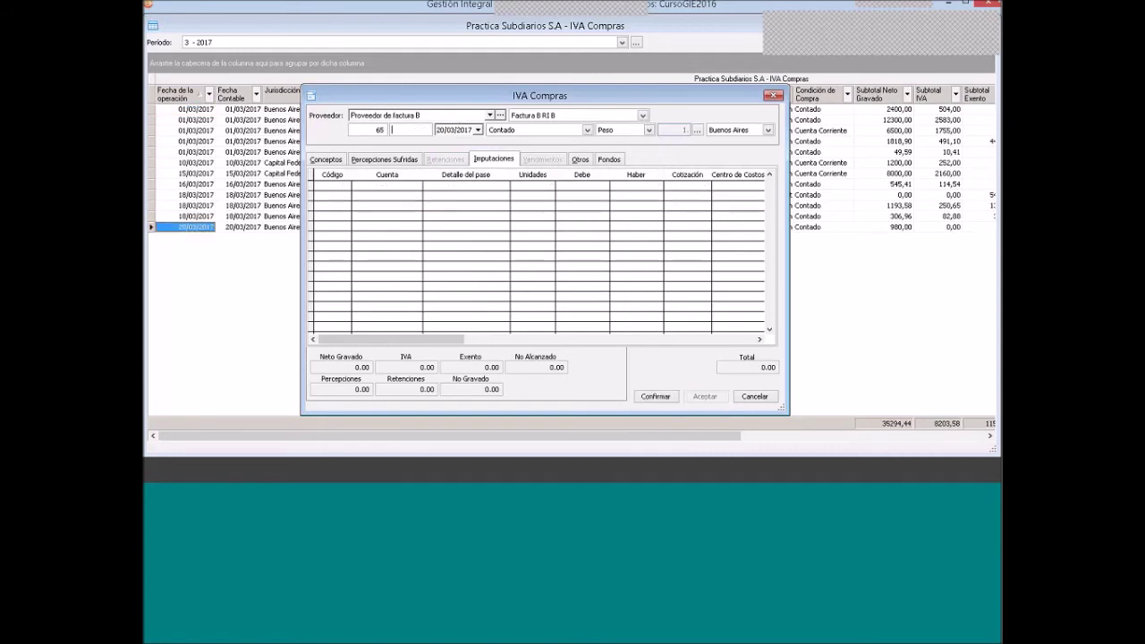
Switch to the Word exercise document, read item 14 about the credit note and return to IVA Compras
{"action": "key", "text": "alt+Tab"}
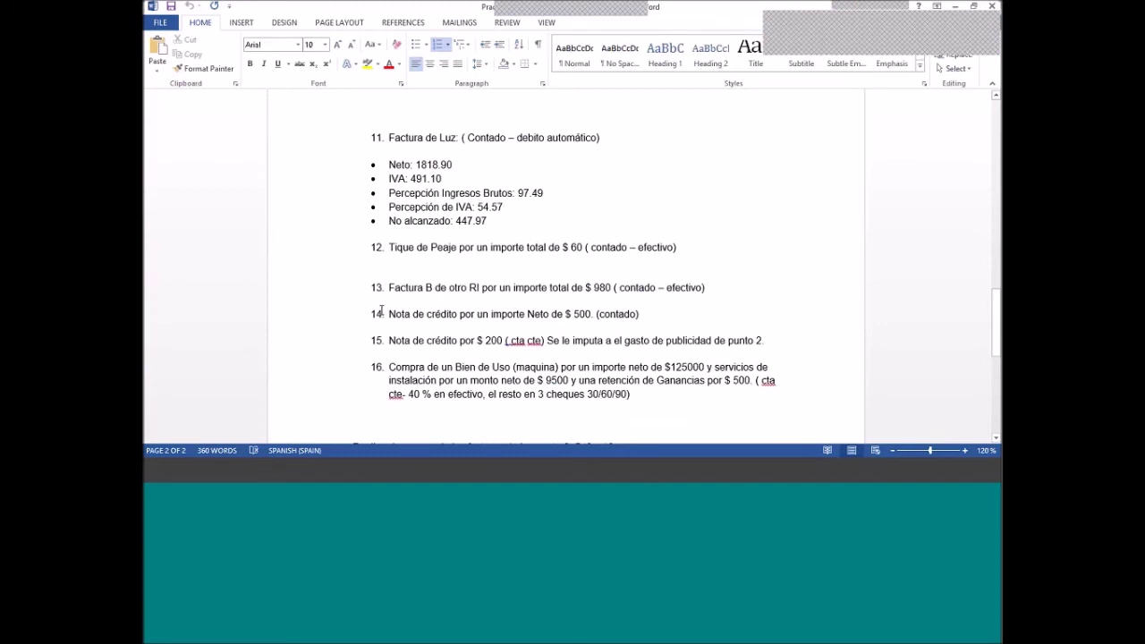
{"action": "left_click", "coordinate": [379, 313]}
{"action": "left_click_drag", "start_coordinate": [399, 314], "coordinate": [369, 319]}
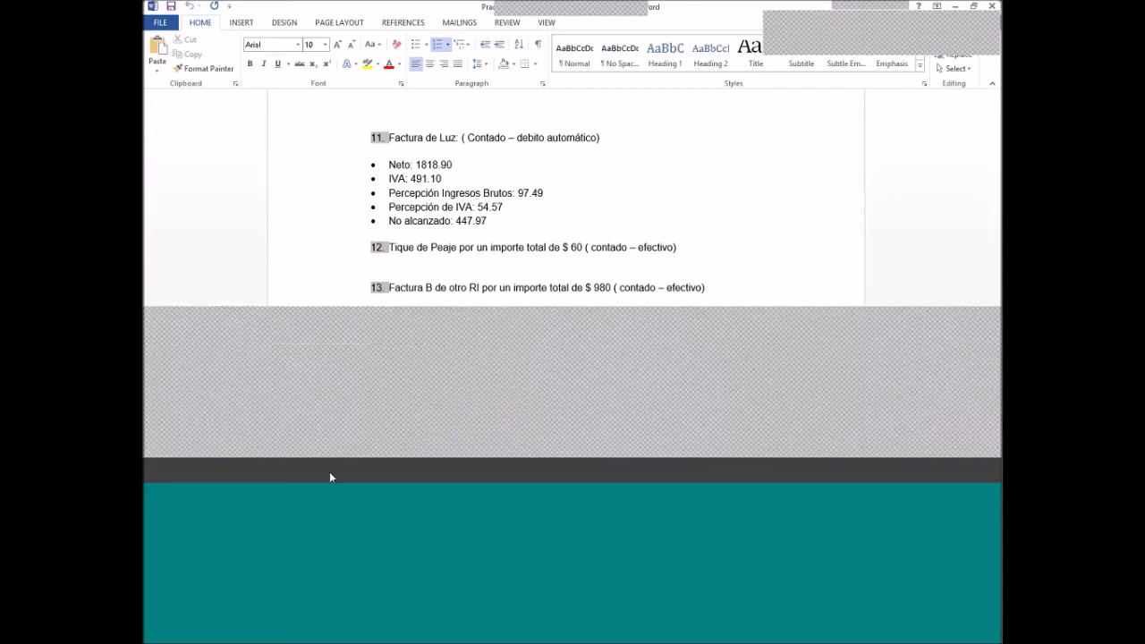
{"action": "left_click", "coordinate": [330, 472]}
{"action": "left_click", "coordinate": [452, 117]}
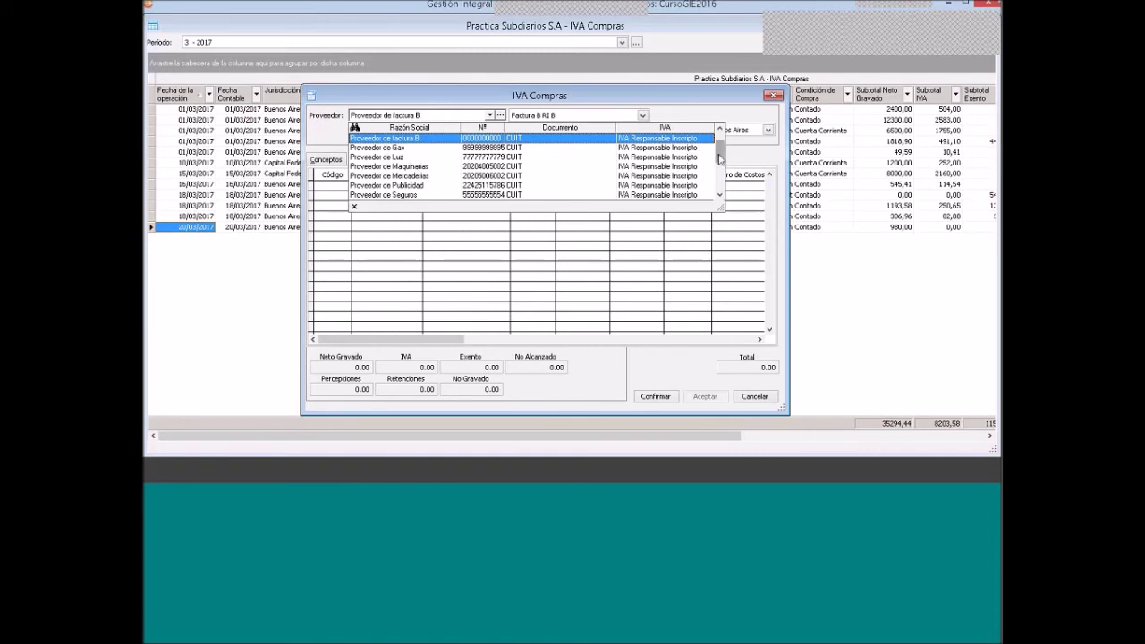
{"action": "left_click_drag", "start_coordinate": [720, 148], "coordinate": [720, 179]}
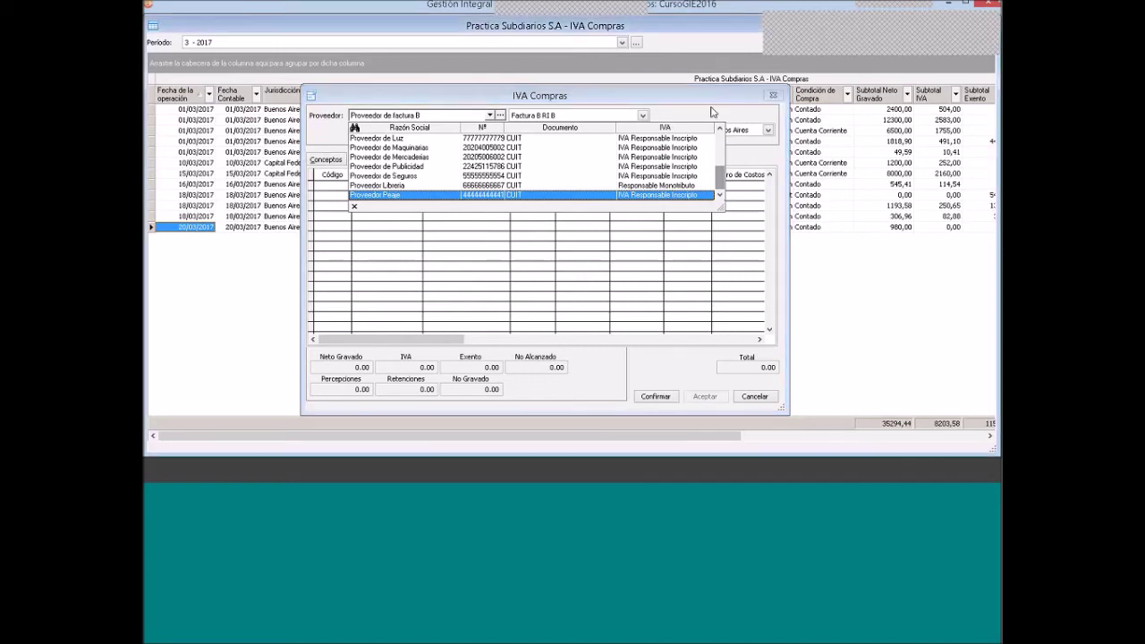
{"action": "left_click", "coordinate": [774, 96]}
Start a new purchase voucher for Proveedor de Mercaderias with document type Nota de Crédito A
{"action": "right_click", "coordinate": [369, 275]}
{"action": "left_click", "coordinate": [401, 88]}
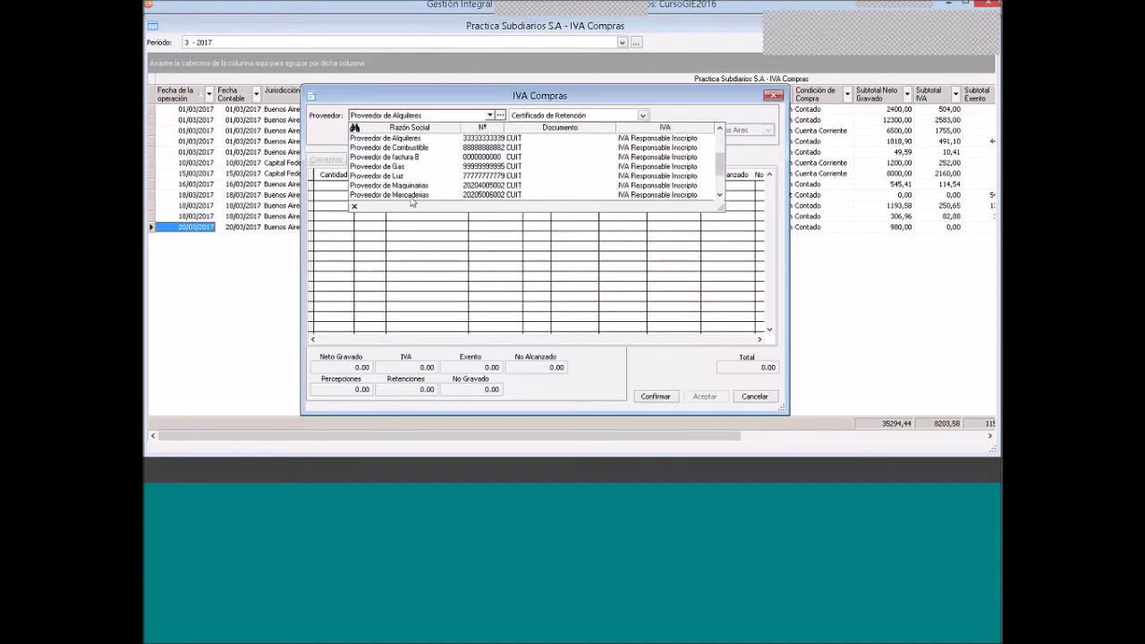
{"action": "left_click", "coordinate": [411, 195]}
{"action": "left_click", "coordinate": [643, 116]}
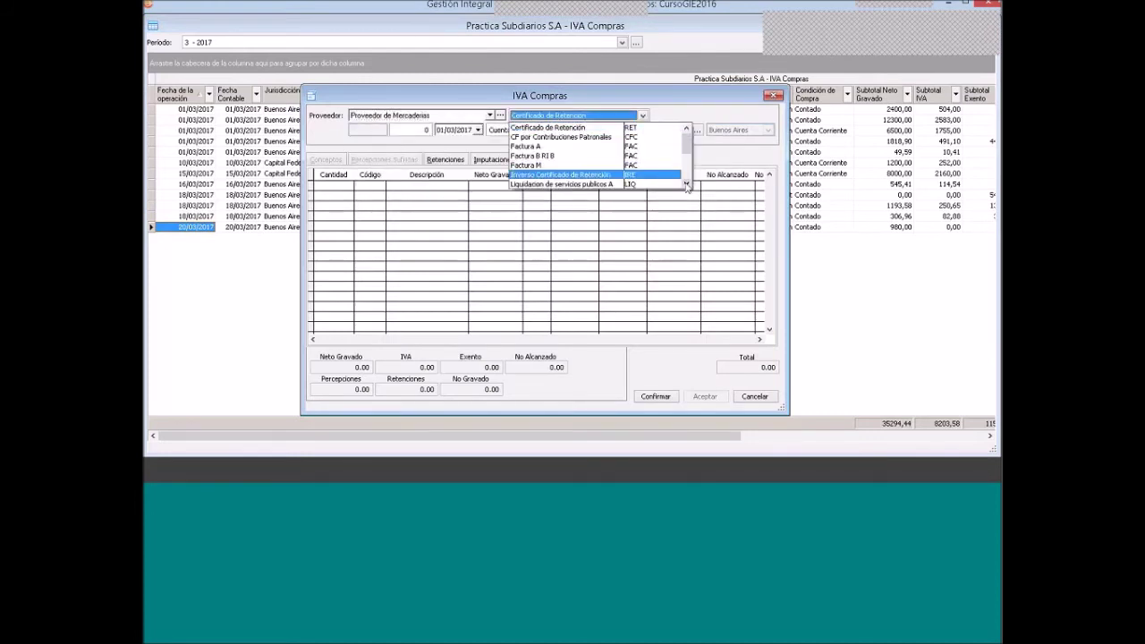
{"action": "scroll", "coordinate": [686, 185], "scroll_direction": "down", "scroll_amount": 1}
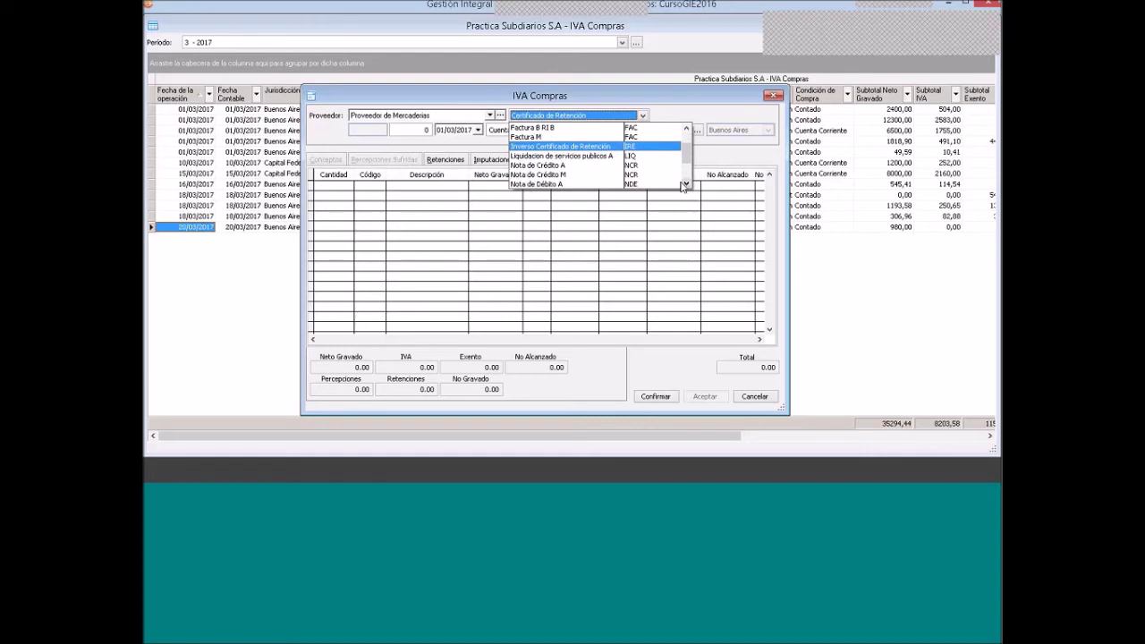
{"action": "left_click", "coordinate": [564, 166]}
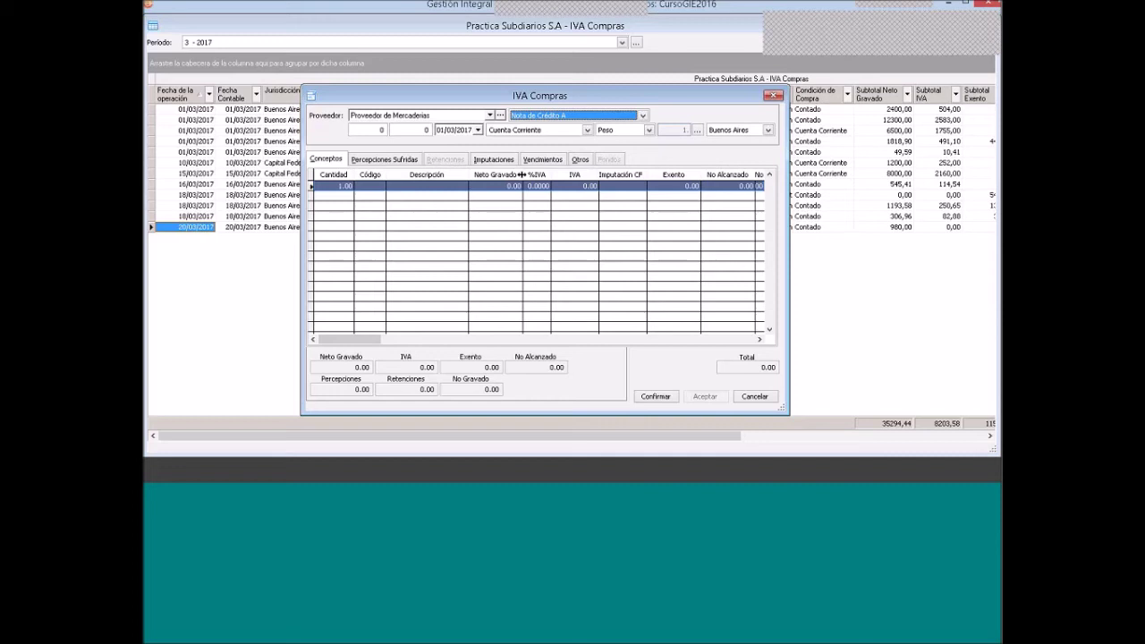
Enter point of sale 2 and number 3435 for the Mercaderias credit note
{"action": "key", "text": "Tab"}
{"action": "type", "text": "2"}
{"action": "key", "text": "Tab"}
{"action": "type", "text": "3"}
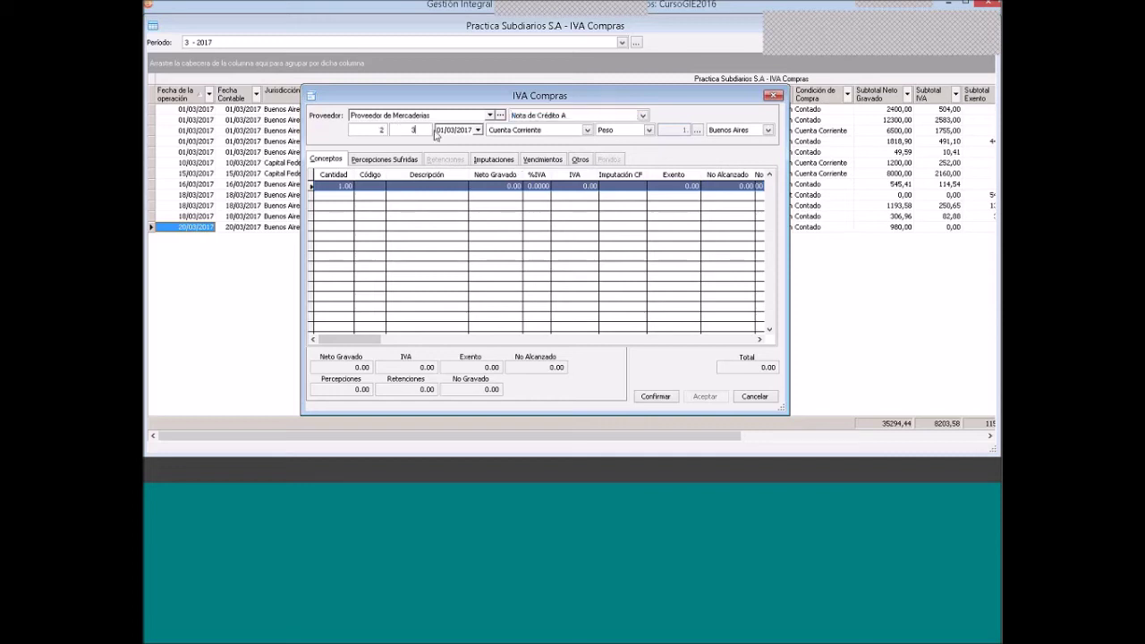
{"action": "type", "text": "435"}
Add a Mercaderías concept line to the credit note with a Neto Gravado of 500 at the General IVA rate
{"action": "double_click", "coordinate": [444, 188]}
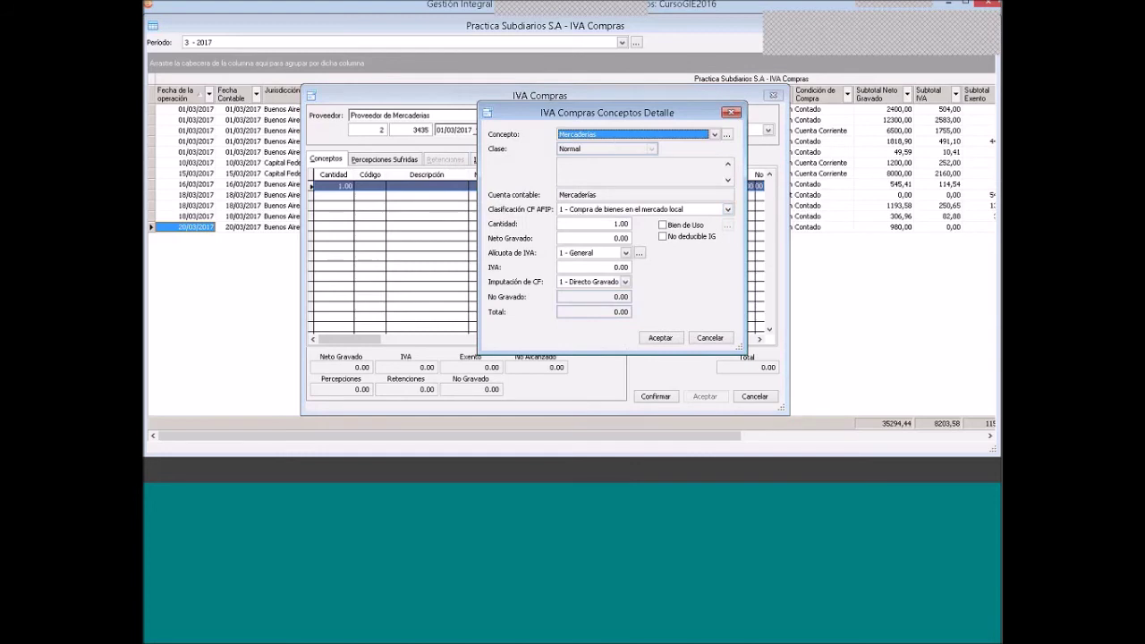
{"action": "left_click", "coordinate": [591, 238]}
{"action": "double_click", "coordinate": [591, 238]}
{"action": "type", "text": "500"}
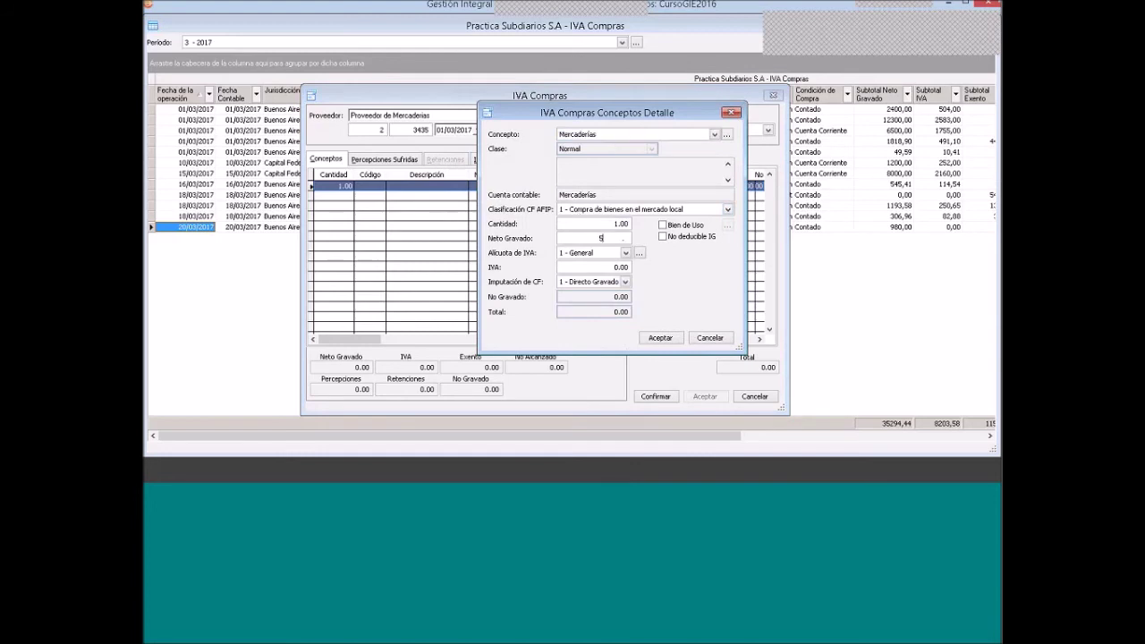
{"action": "left_click", "coordinate": [573, 266]}
{"action": "left_click", "coordinate": [663, 341]}
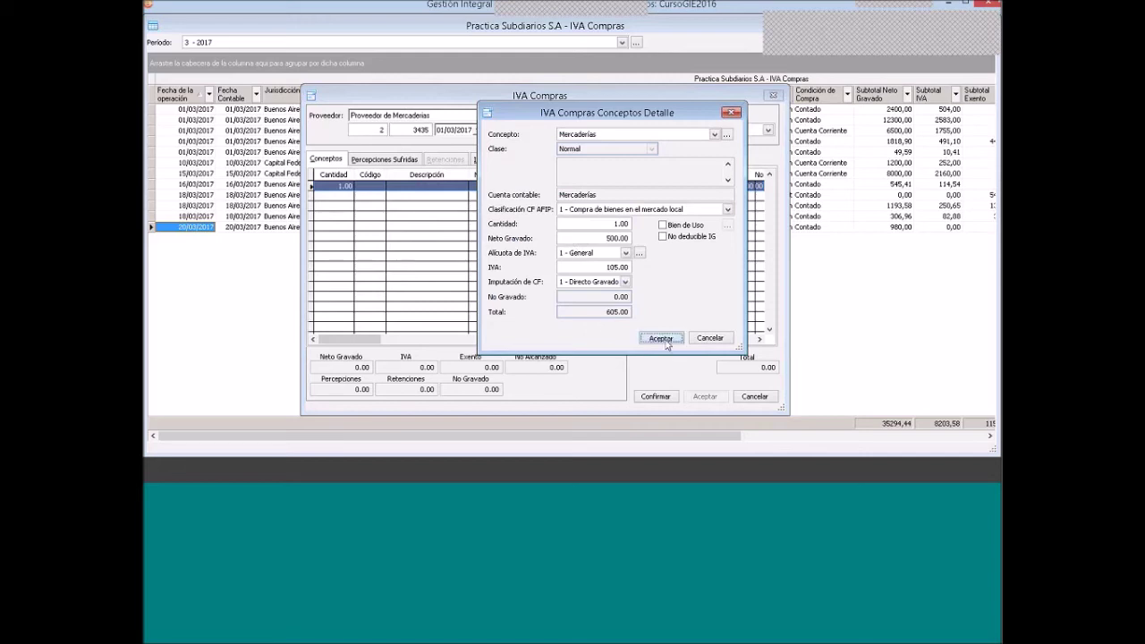
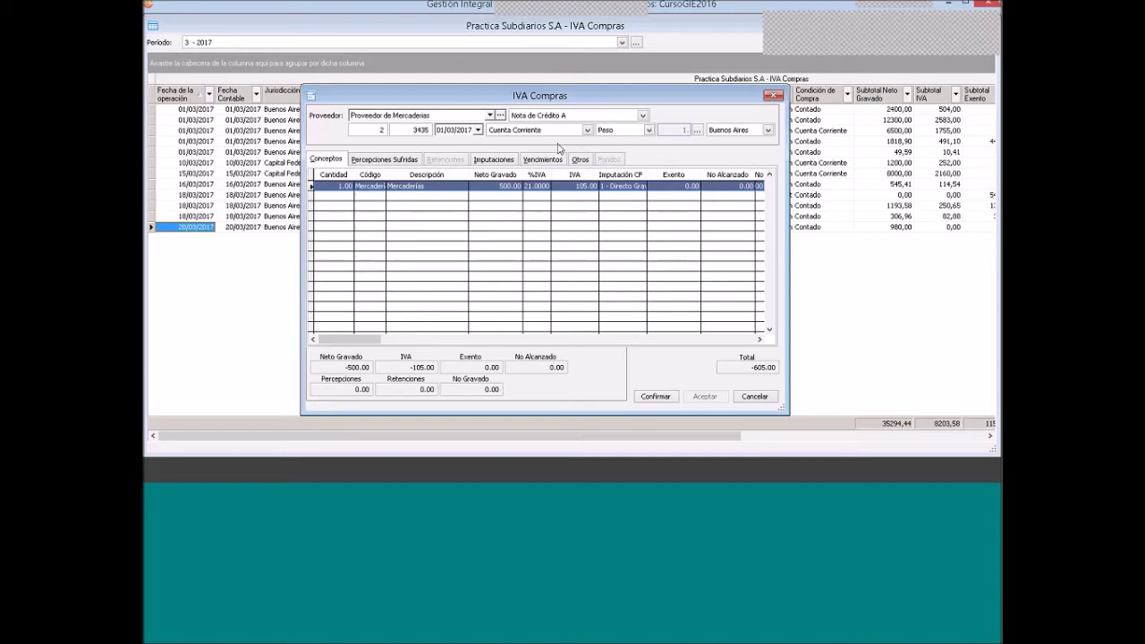
Set the credit note's purchase condition to Contado, check it against item 14 in Word, and confirm and accept the voucher
{"action": "left_click", "coordinate": [557, 131]}
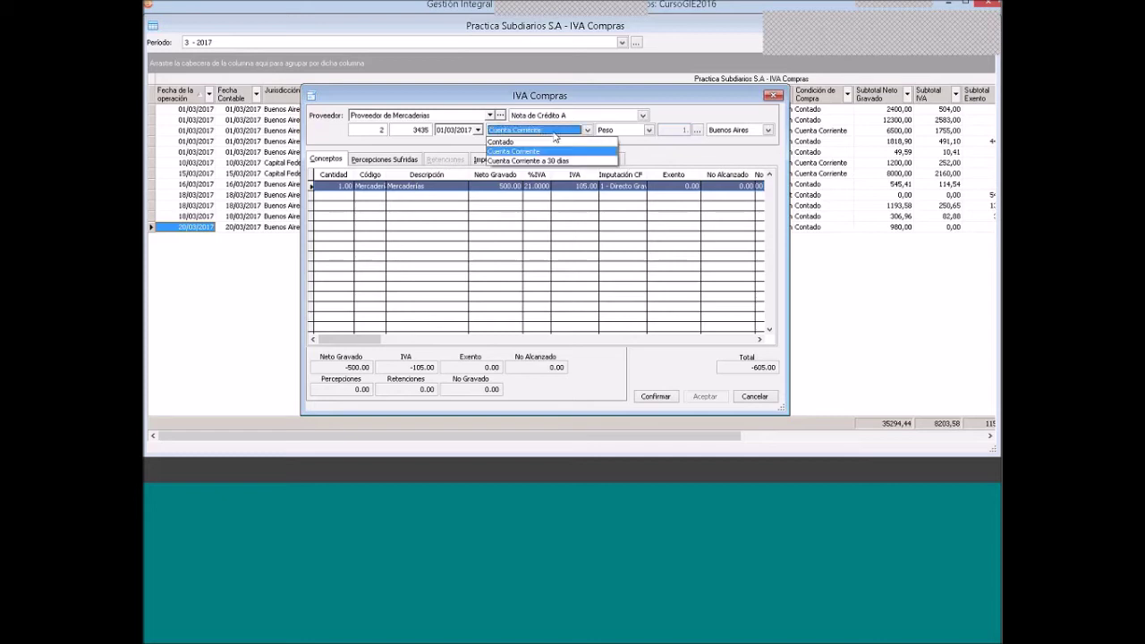
{"action": "left_click", "coordinate": [543, 143]}
{"action": "key", "text": "alt+Tab"}
{"action": "left_click", "coordinate": [387, 314]}
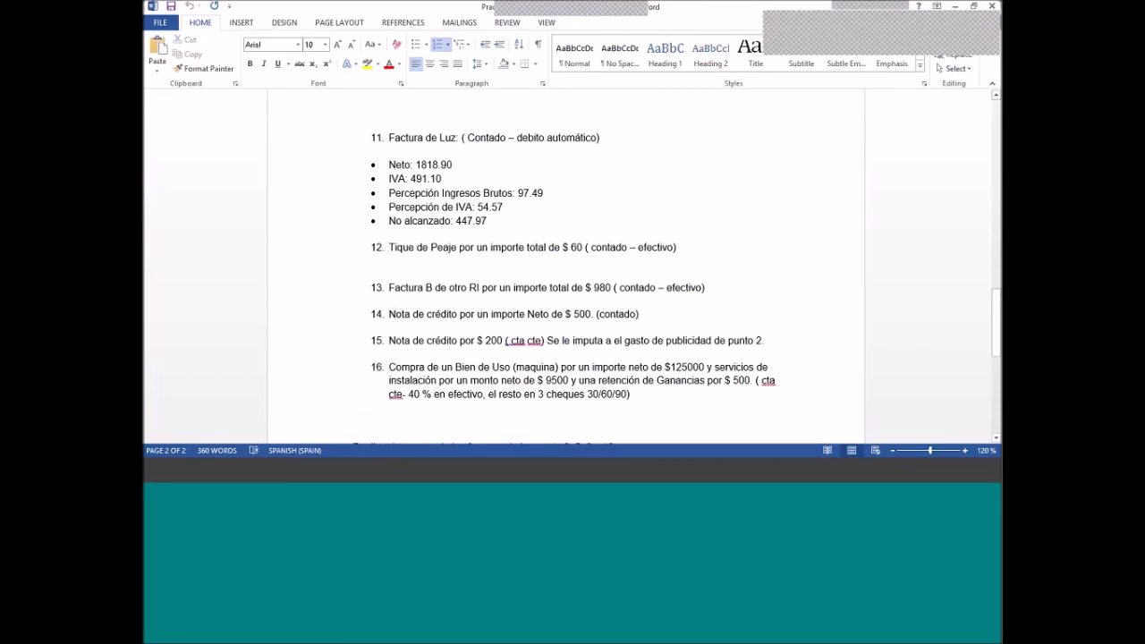
{"action": "key", "text": "alt+Tab"}
{"action": "left_click", "coordinate": [668, 399]}
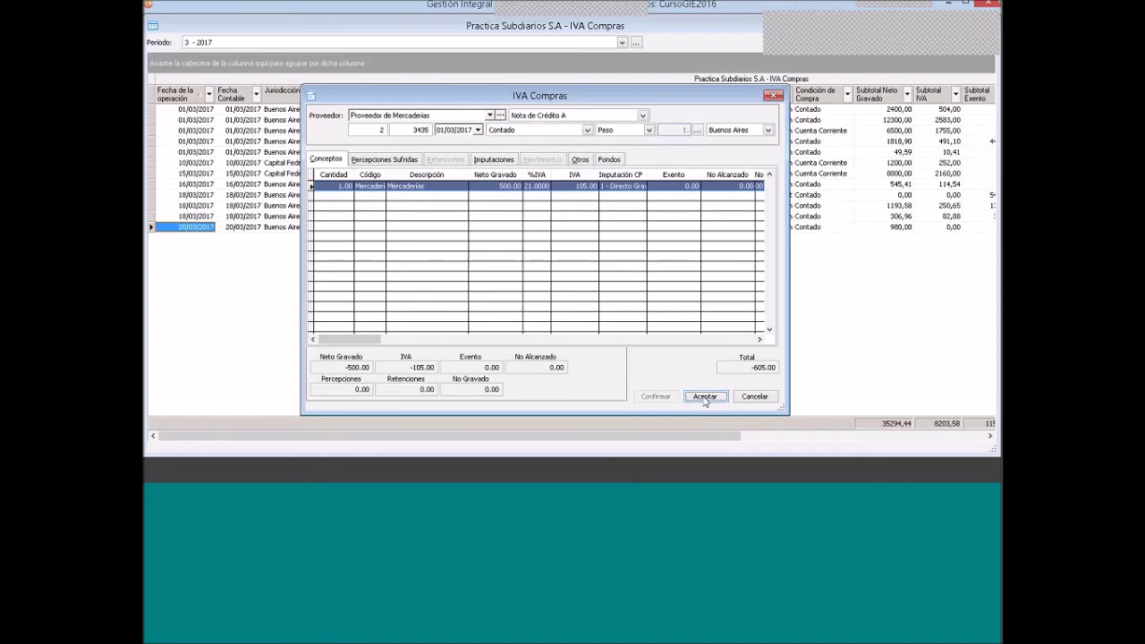
{"action": "left_click", "coordinate": [705, 397]}
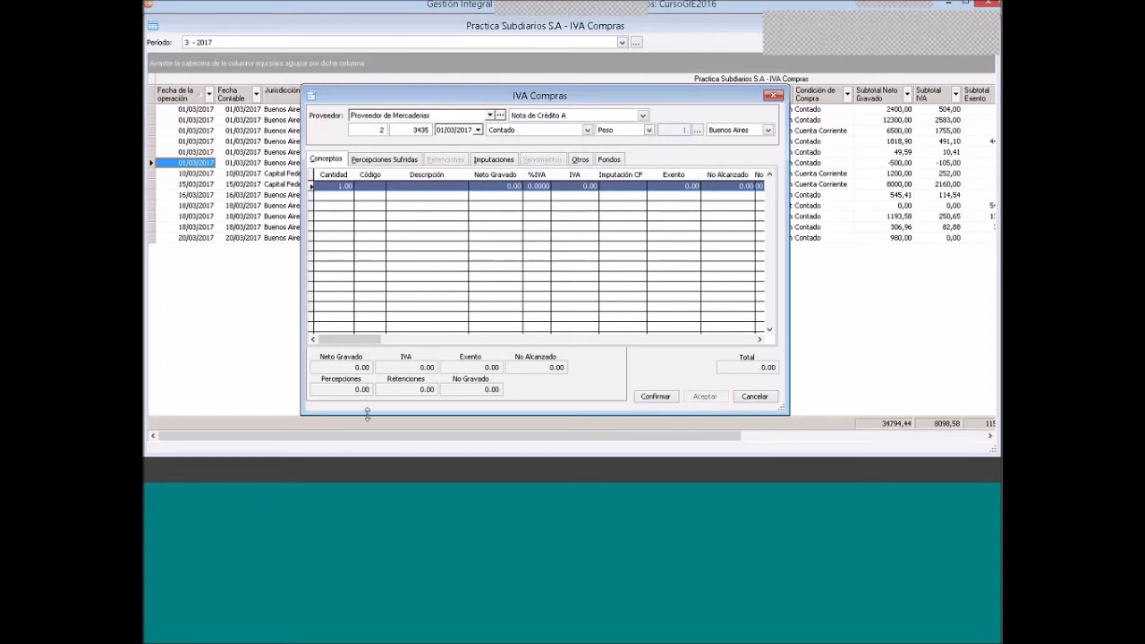
Switch to the Word exercise document, read item 15's credit note details and return to IVA Compras
{"action": "left_click", "coordinate": [320, 468]}
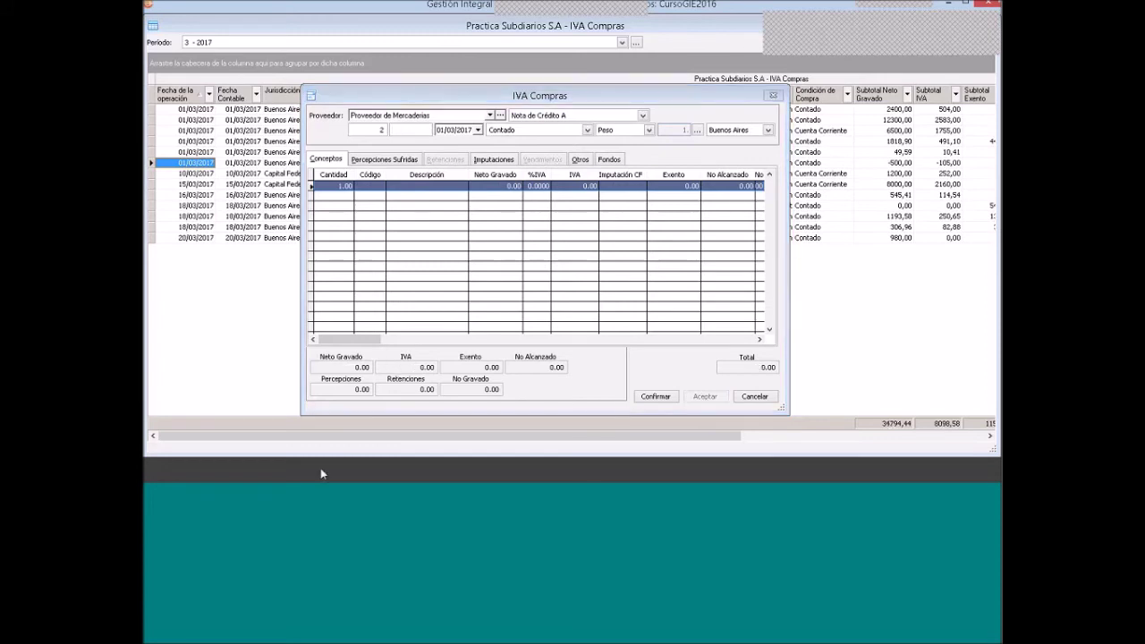
{"action": "left_click", "coordinate": [321, 466]}
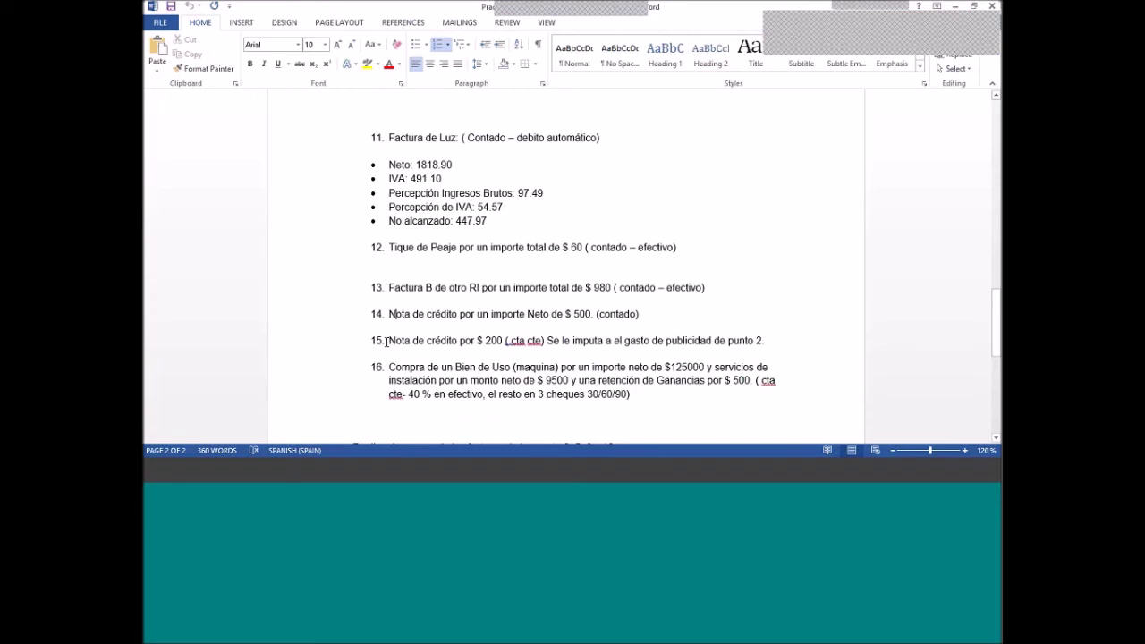
{"action": "left_click_drag", "start_coordinate": [387, 341], "coordinate": [540, 340]}
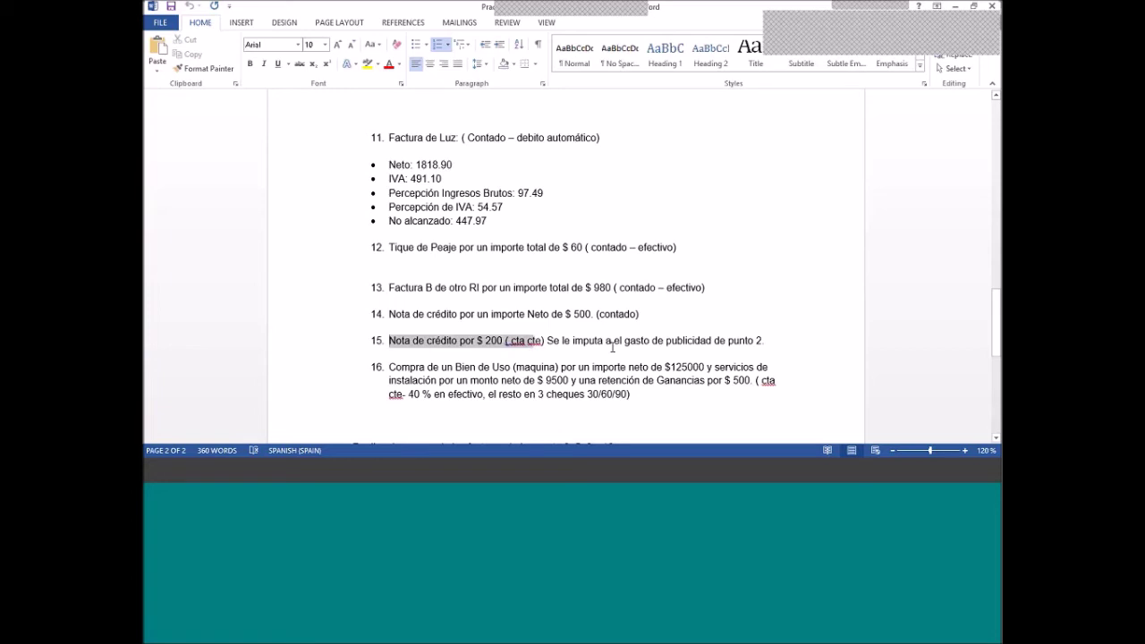
{"action": "left_click_drag", "start_coordinate": [612, 347], "coordinate": [697, 347]}
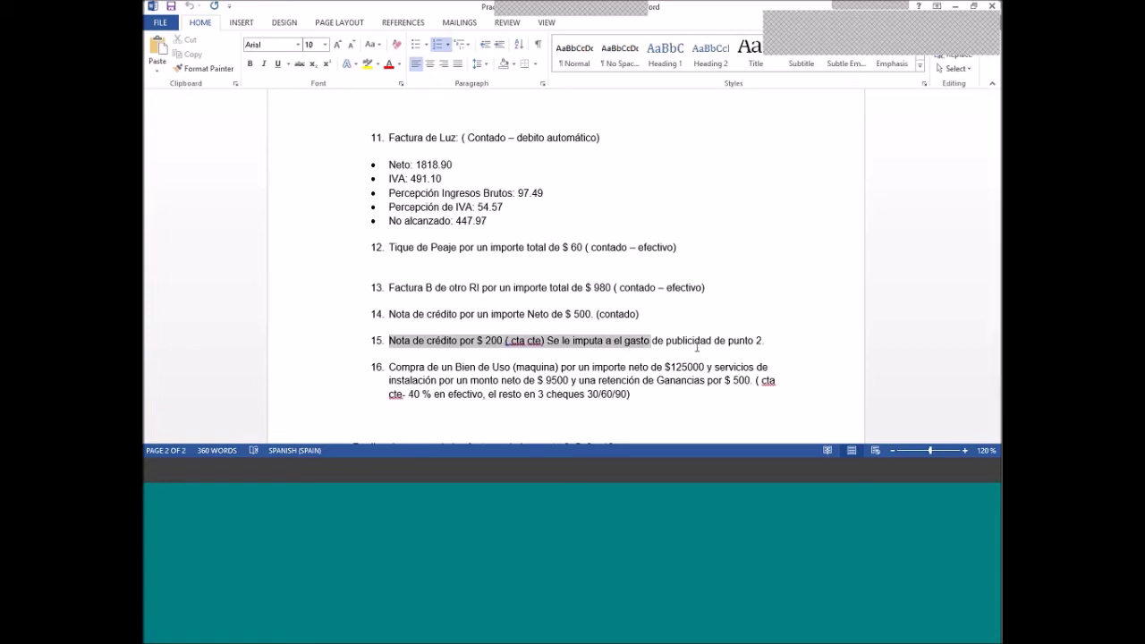
{"action": "left_click_drag", "start_coordinate": [696, 347], "coordinate": [757, 341]}
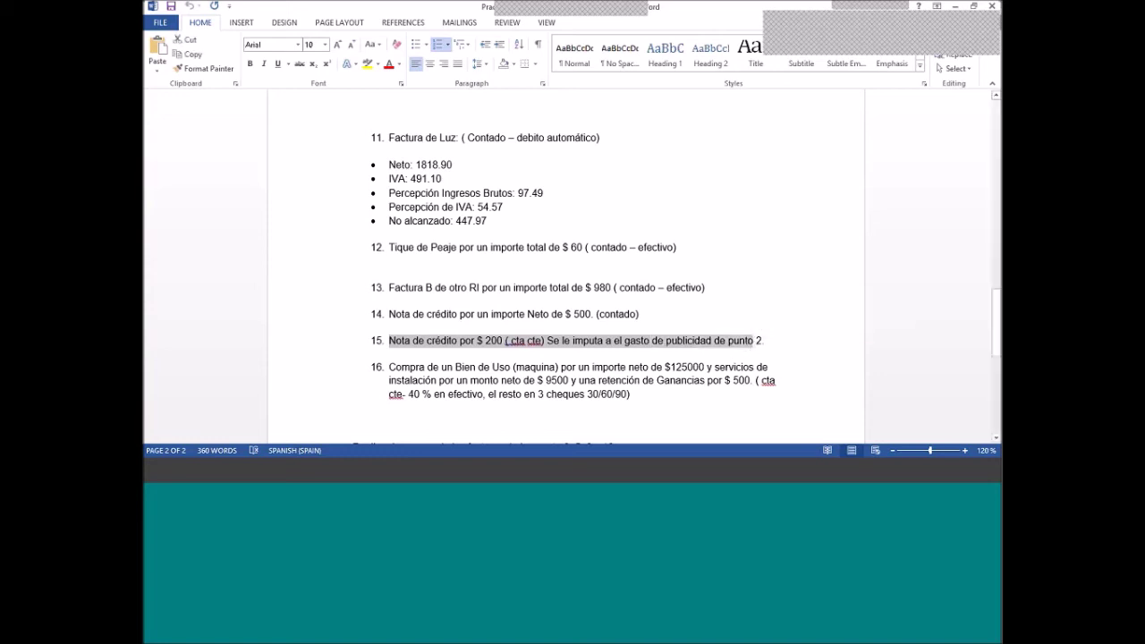
{"action": "left_click", "coordinate": [350, 477]}
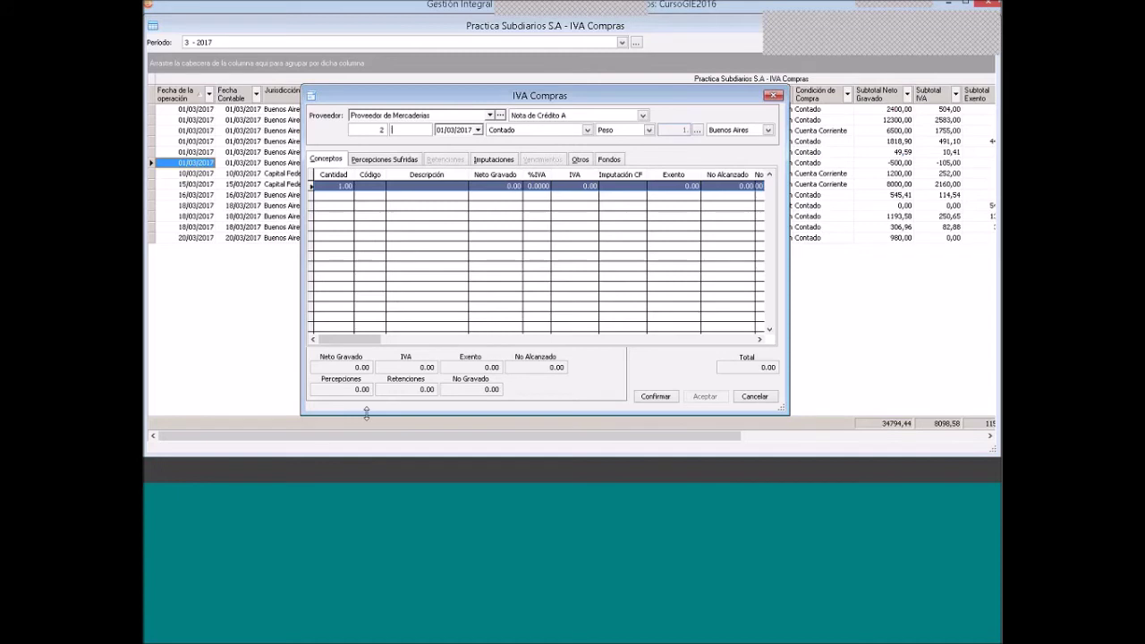
Start a Nota de Crédito A for Proveedor de Publicidad with point of sale 212 and number 435345, opening a new concept line
{"action": "left_click", "coordinate": [490, 115]}
{"action": "left_click", "coordinate": [402, 140]}
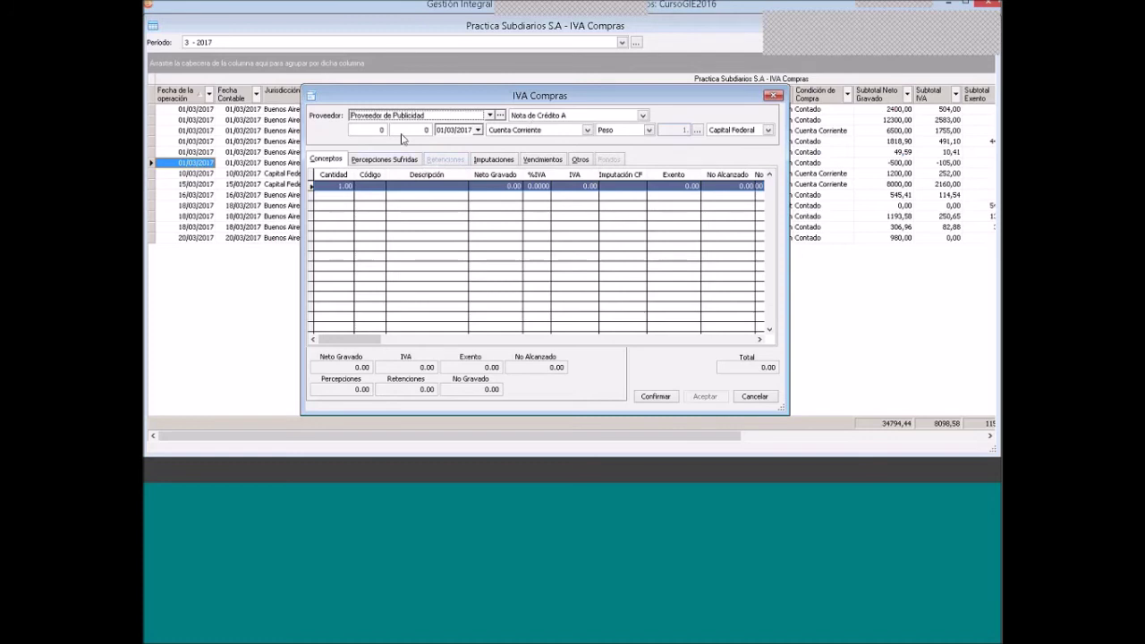
{"action": "type", "text": "212"}
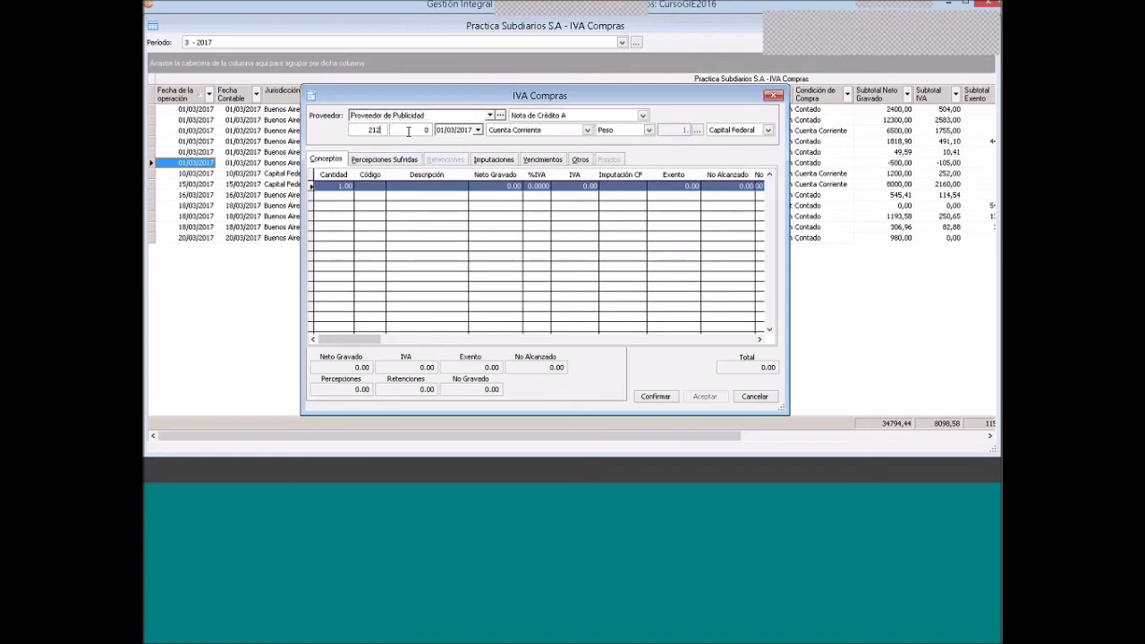
{"action": "key", "text": "Tab"}
{"action": "right_click", "coordinate": [411, 202]}
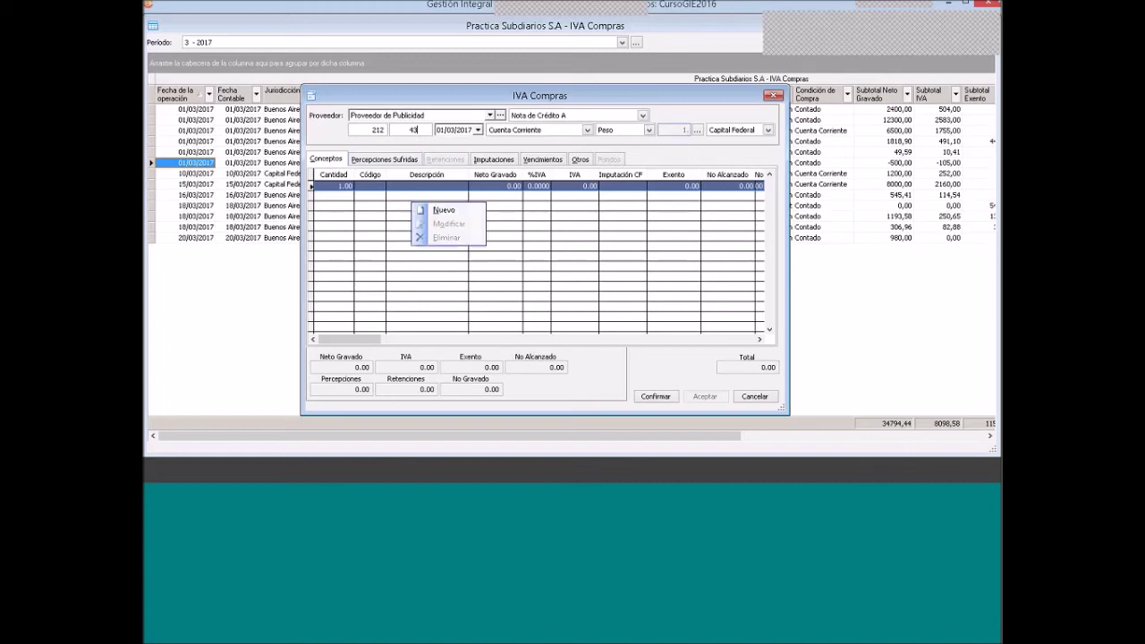
{"action": "type", "text": "435345n"}
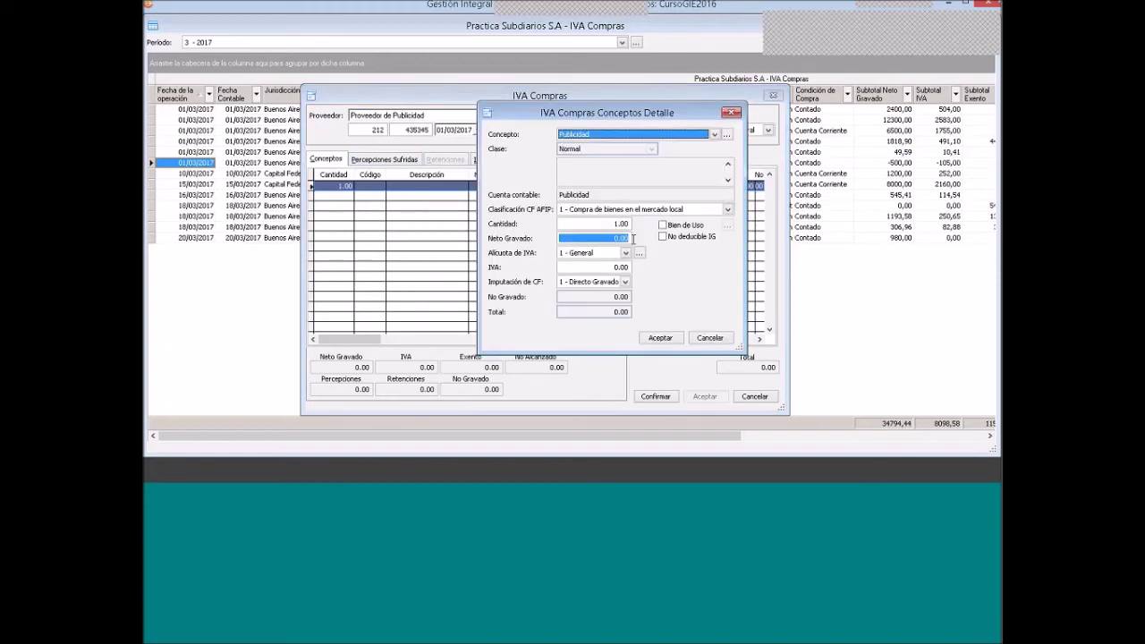
Set the Publicidad concept line's Neto Gravado to 200 with the General IVA rate and accept the line
{"action": "left_click", "coordinate": [593, 238]}
{"action": "type", "text": "200"}
{"action": "key", "text": "Tab"}
{"action": "key", "text": "Tab"}
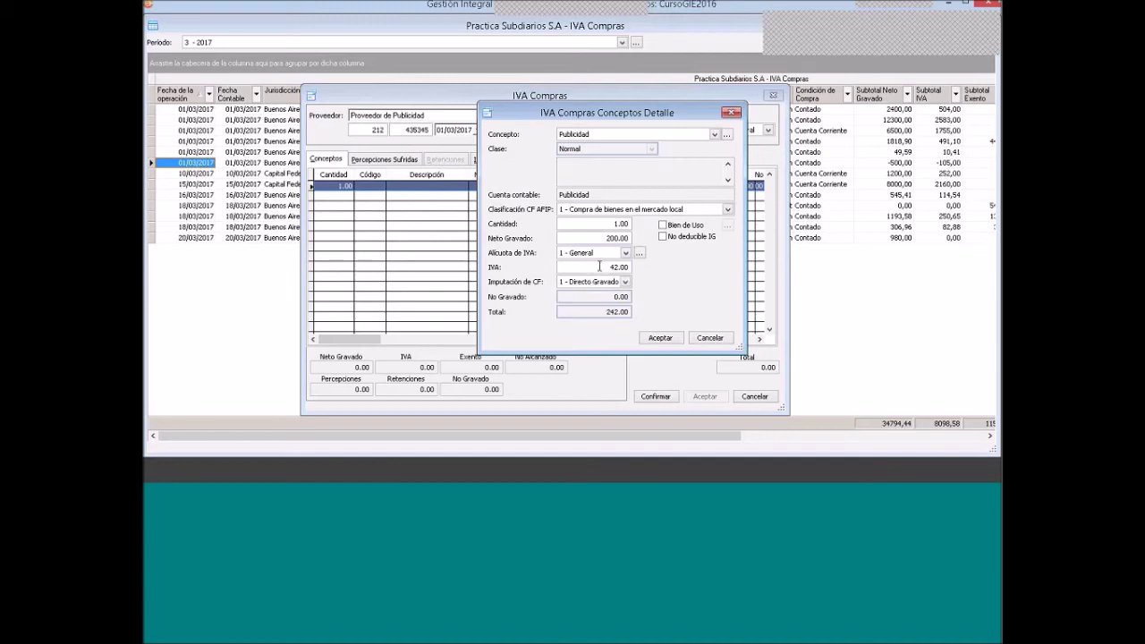
{"action": "left_click", "coordinate": [599, 266]}
{"action": "left_click", "coordinate": [660, 338]}
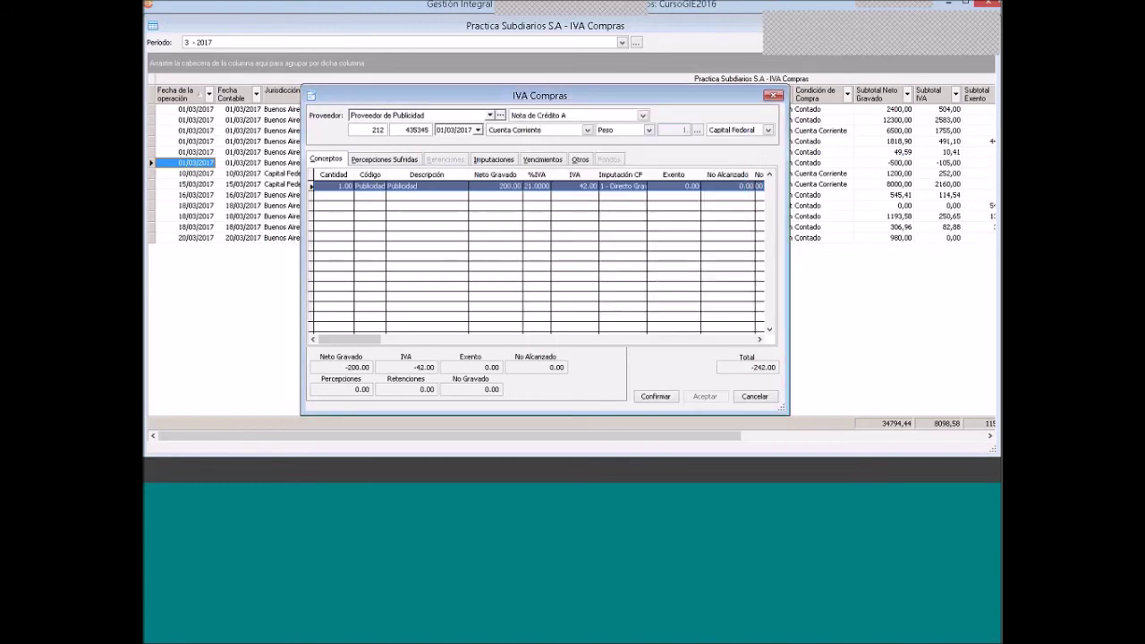
Check the Publicidad credit note against item 15 in Word, then confirm and accept the voucher in IVA Compras
{"action": "left_click", "coordinate": [316, 474]}
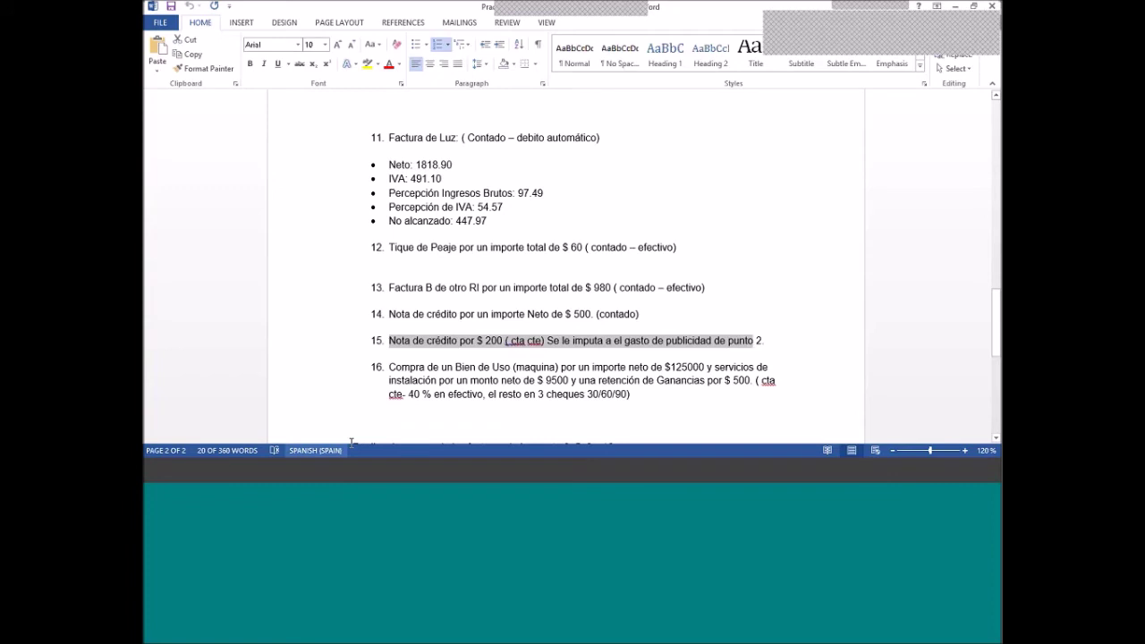
{"action": "key", "text": "alt+Tab"}
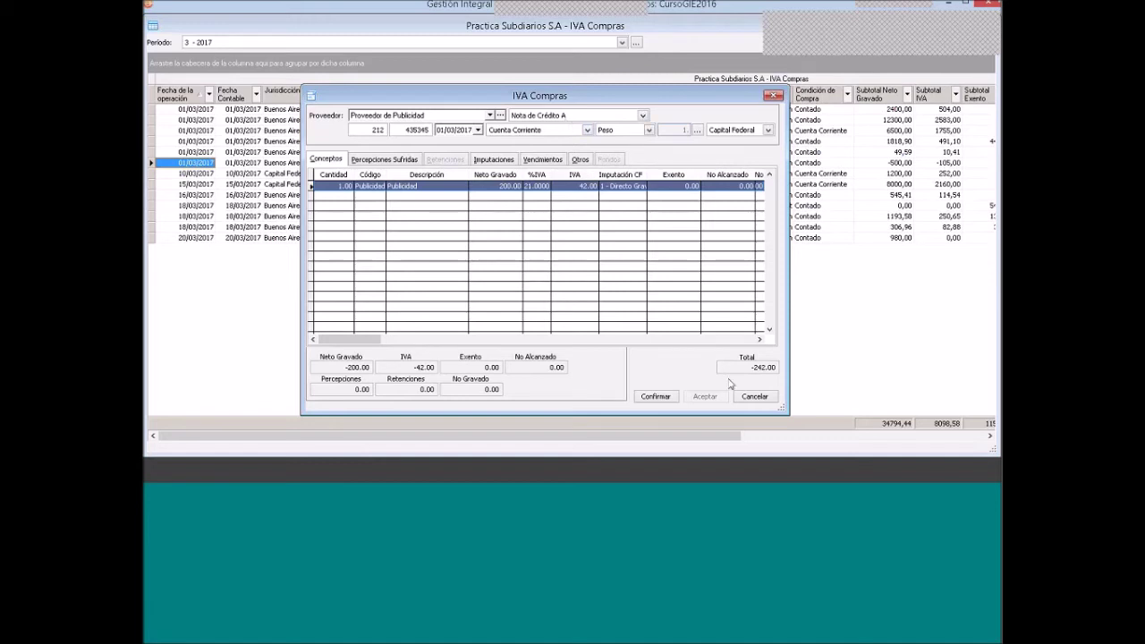
{"action": "left_click", "coordinate": [654, 399]}
{"action": "left_click", "coordinate": [707, 399]}
Switch to the Word exercise document, read item 16's Bien de Uso purchase and return to IVA Compras
{"action": "left_click", "coordinate": [314, 470]}
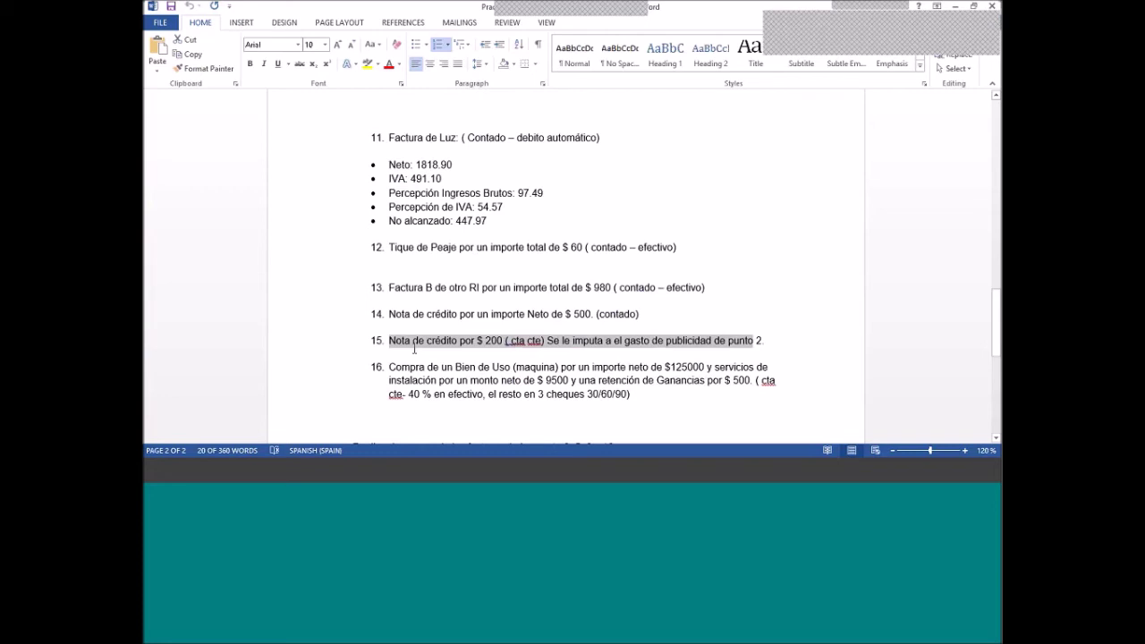
{"action": "key", "text": "Delete"}
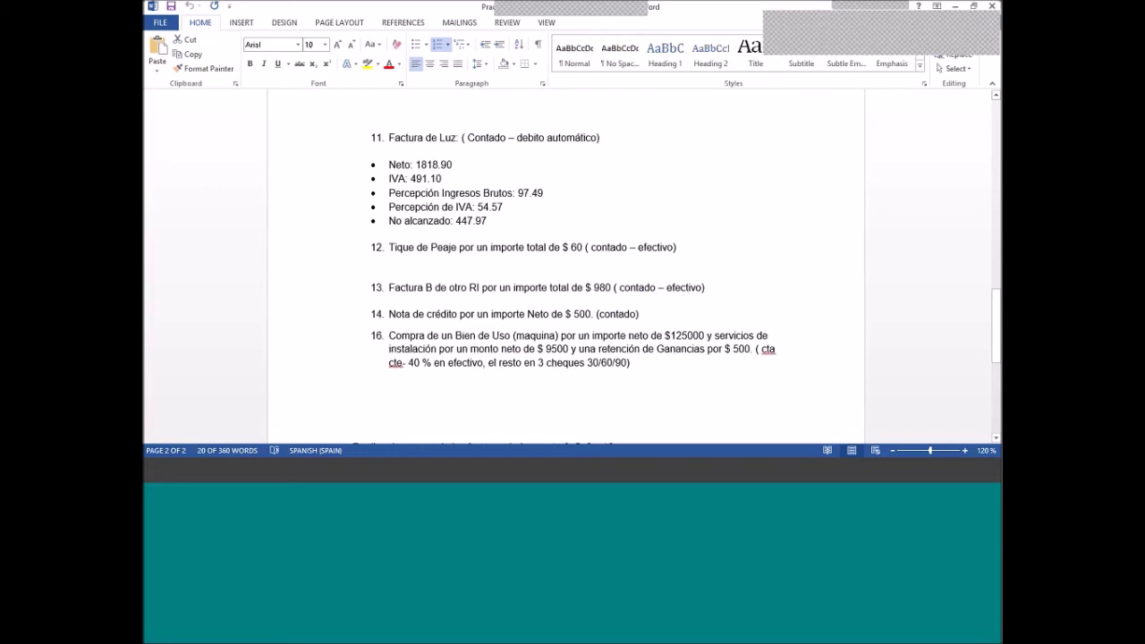
{"action": "key", "text": "ctrl+z"}
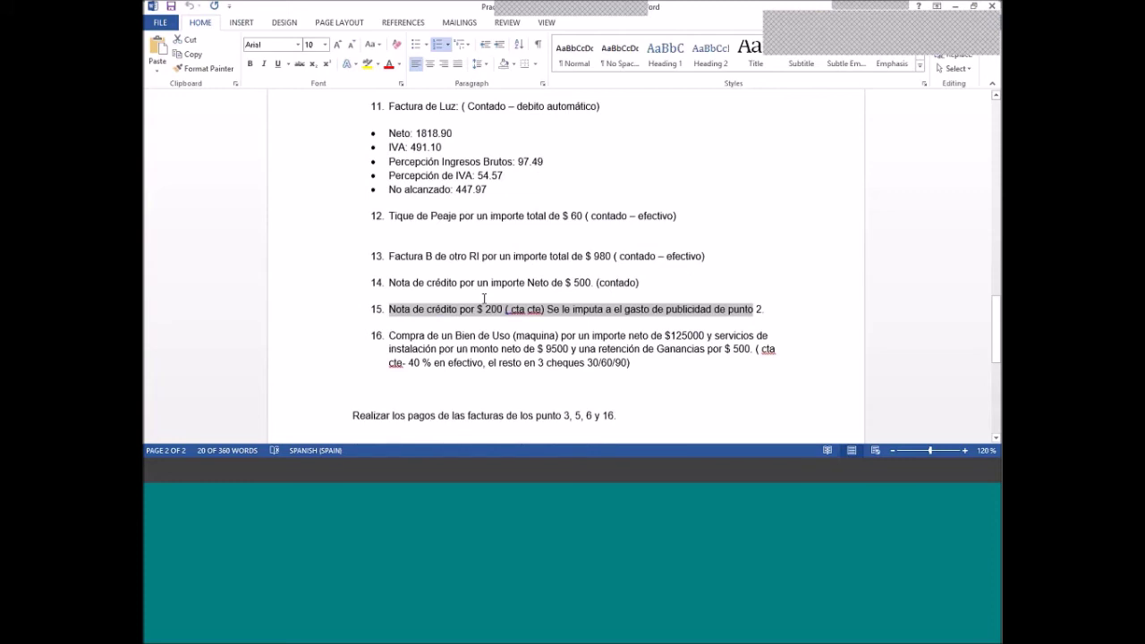
{"action": "scroll", "coordinate": [484, 298], "scroll_direction": "down", "scroll_amount": 1}
{"action": "left_click_drag", "start_coordinate": [388, 294], "coordinate": [510, 299]}
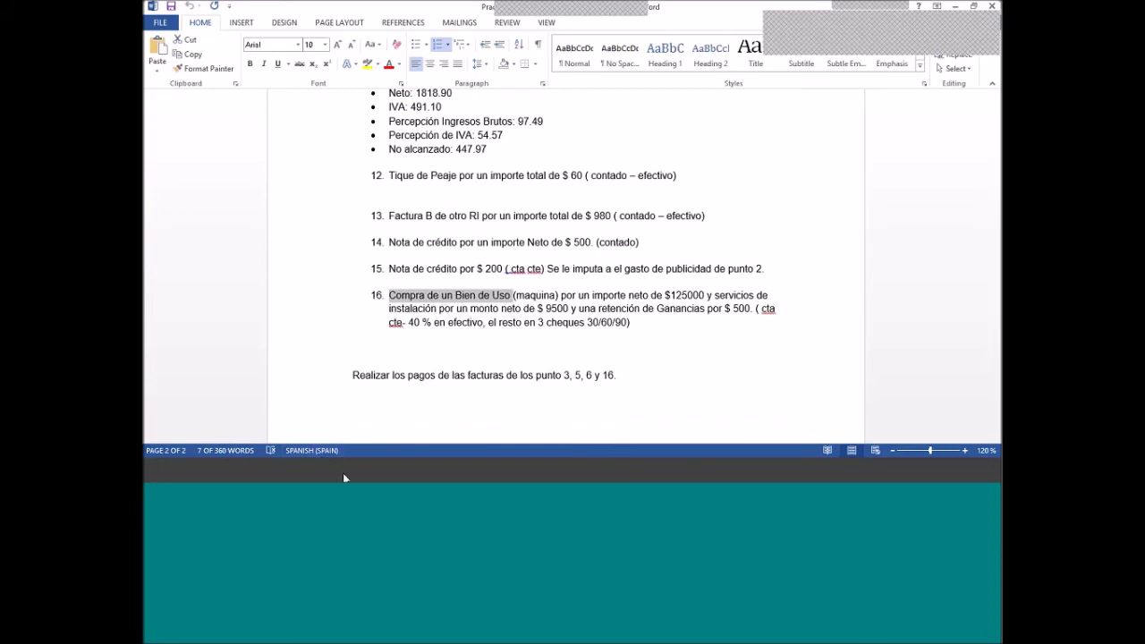
{"action": "left_click", "coordinate": [343, 472]}
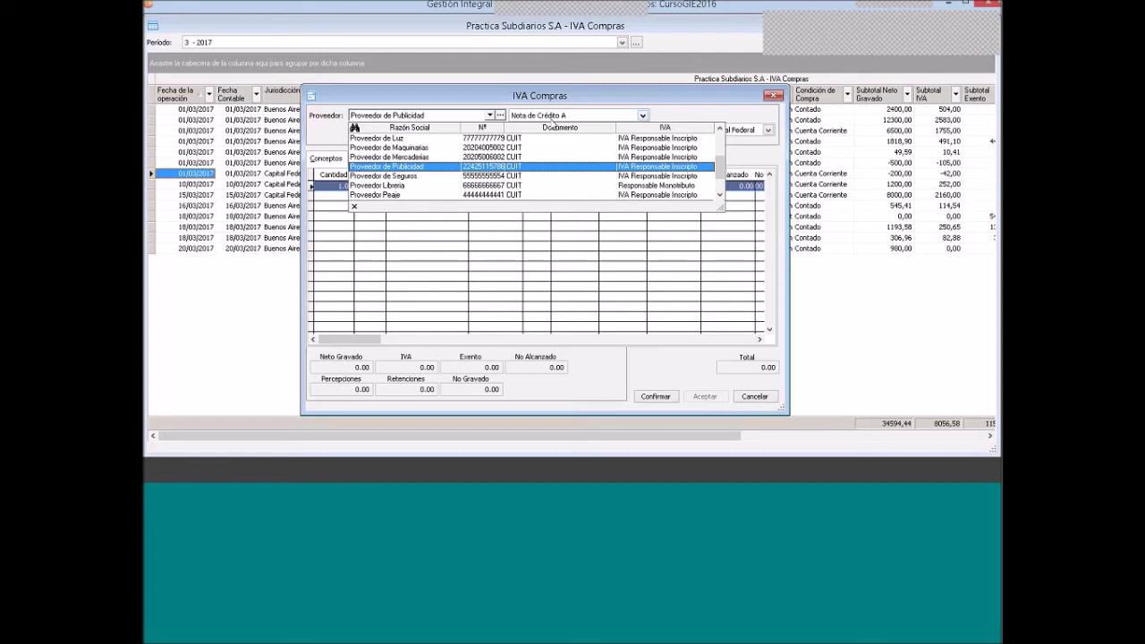
Close IVA Compras, associate Proveedor de Maquinarias with the Bienes de Uso concept in Administrador de Conceptos, and close the administrator
{"action": "left_click", "coordinate": [771, 96]}
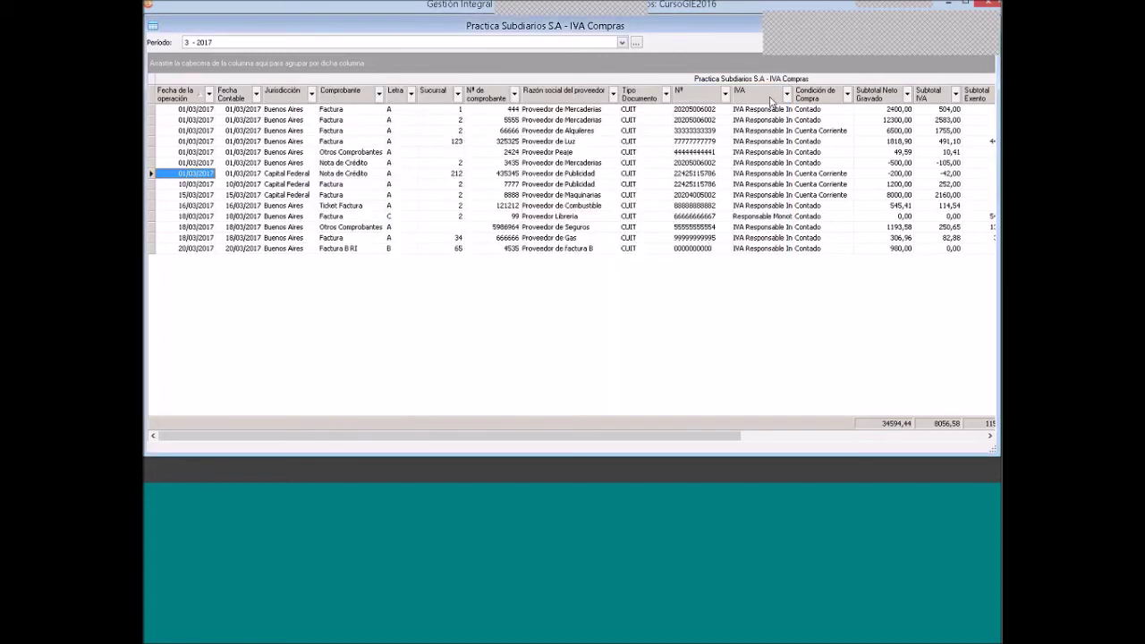
{"action": "left_click", "coordinate": [153, 29]}
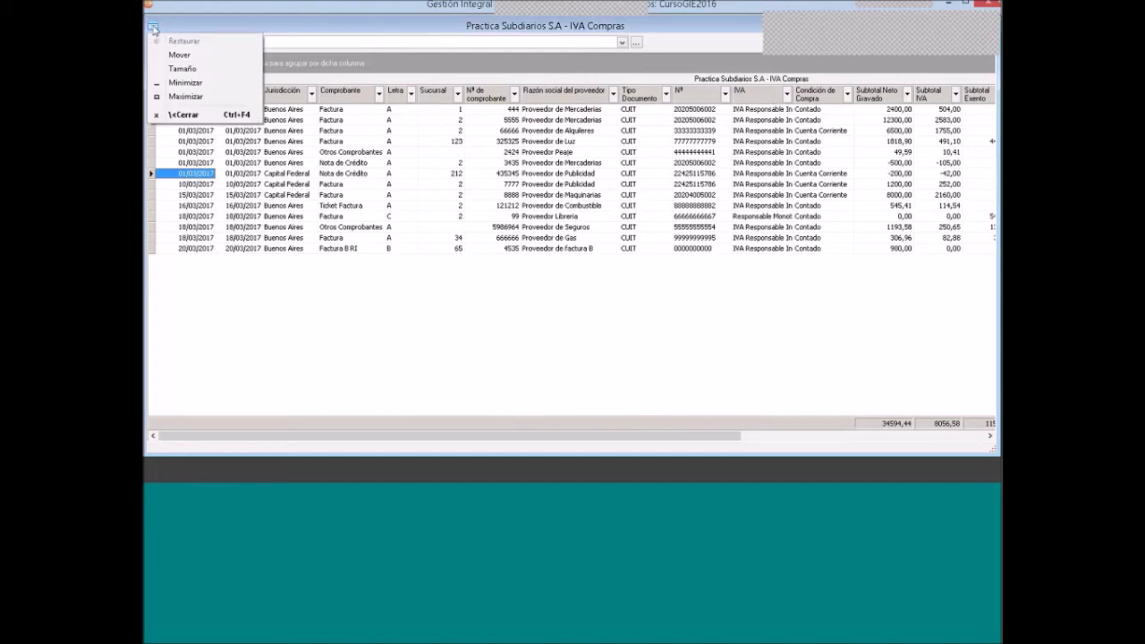
{"action": "left_click", "coordinate": [153, 29]}
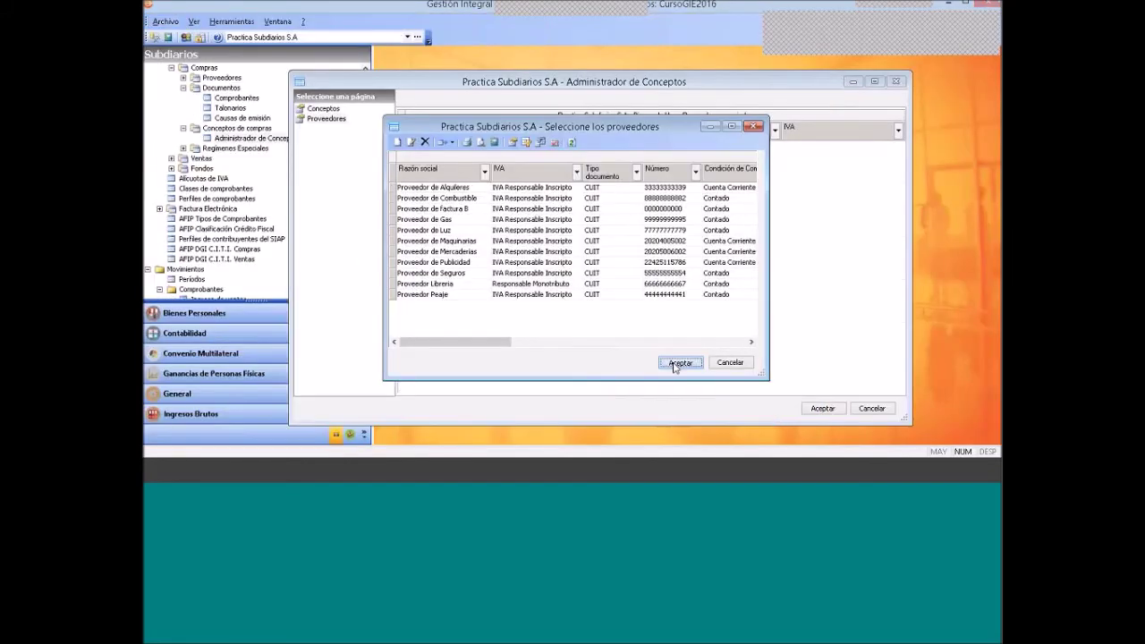
{"action": "left_click", "coordinate": [677, 363]}
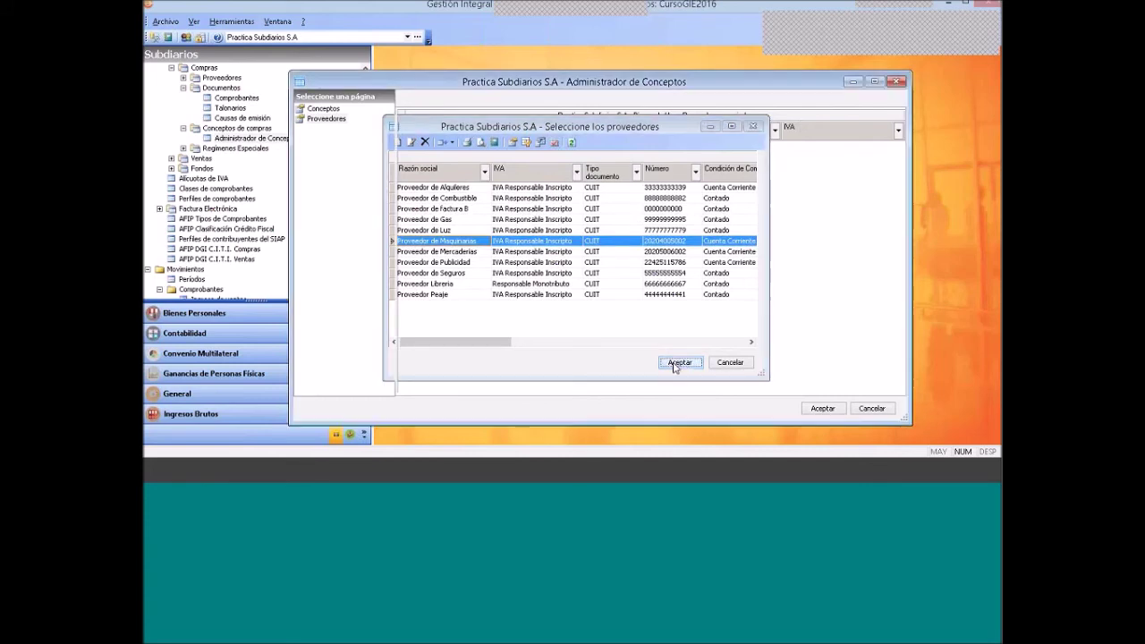
{"action": "left_click", "coordinate": [323, 110]}
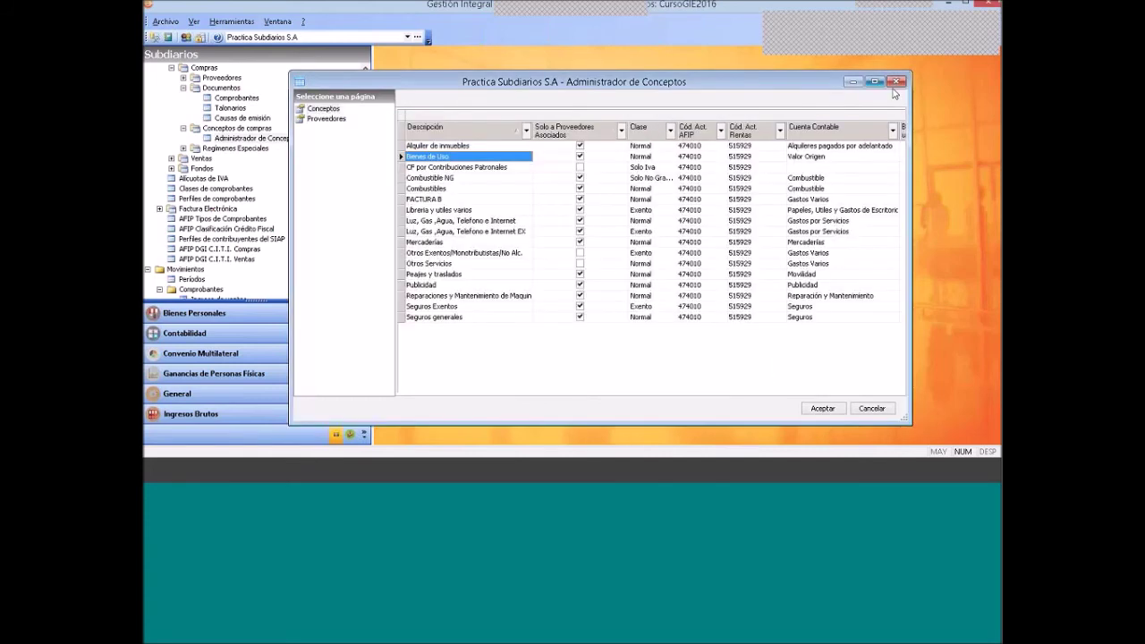
{"action": "left_click", "coordinate": [895, 81]}
{"action": "scroll", "coordinate": [365, 240], "scroll_direction": "down", "scroll_amount": 4}
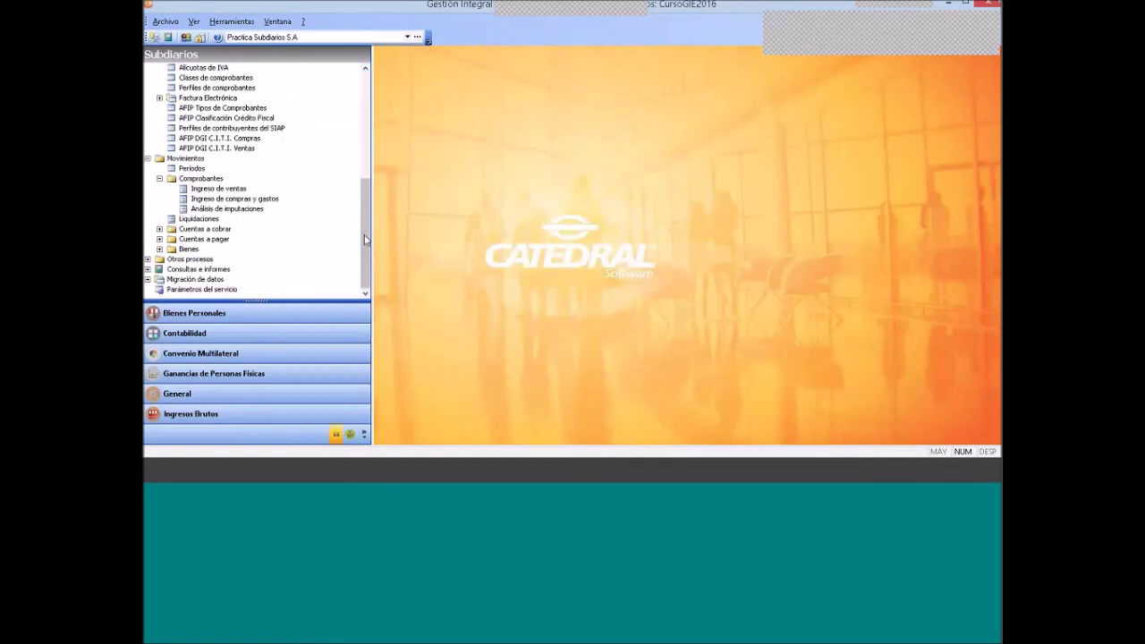
{"action": "double_click", "coordinate": [235, 197]}
{"action": "right_click", "coordinate": [433, 238]}
{"action": "left_click", "coordinate": [465, 243]}
{"action": "left_click", "coordinate": [466, 114]}
{"action": "left_click", "coordinate": [385, 189]}
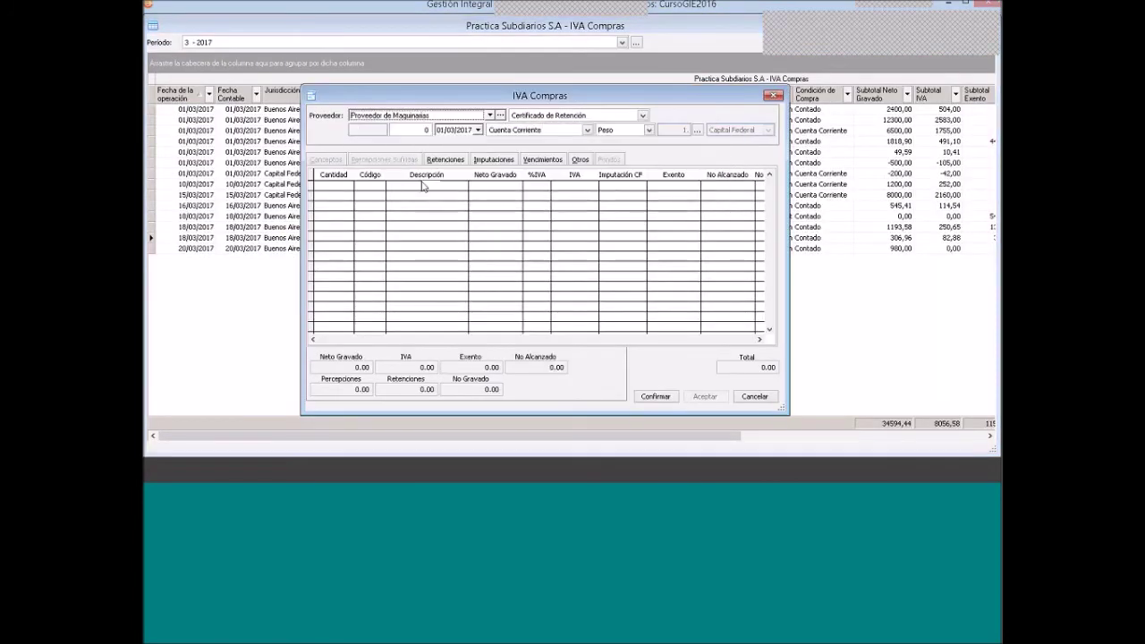
{"action": "left_click", "coordinate": [545, 117]}
{"action": "left_click", "coordinate": [541, 147]}
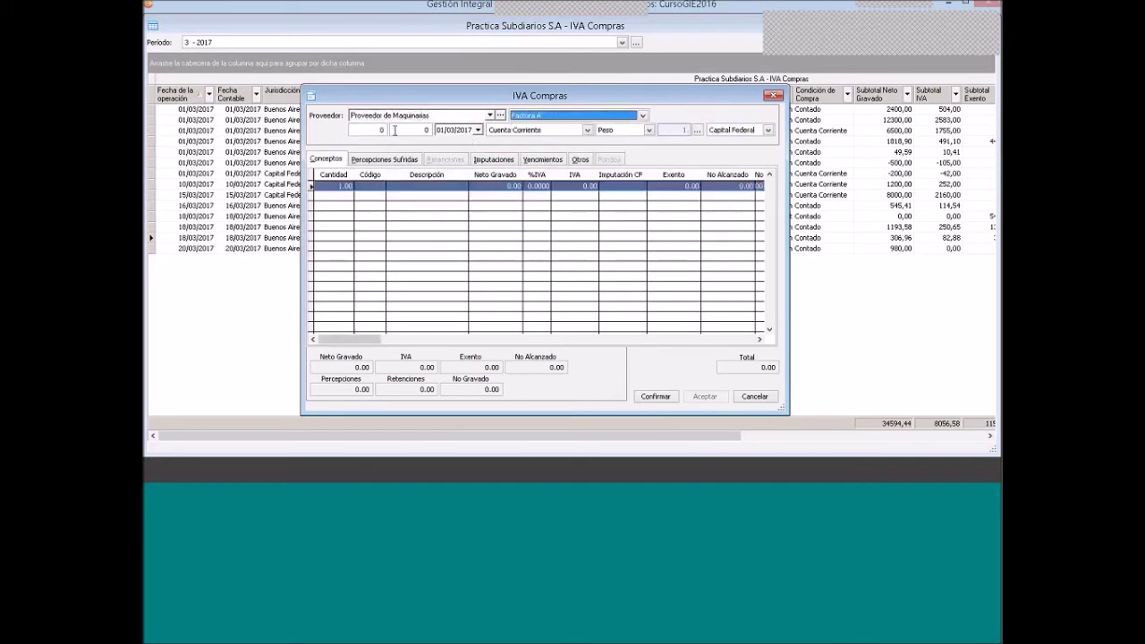
{"action": "key", "text": "Tab"}
{"action": "type", "text": "47"}
{"action": "key", "text": "Tab"}
{"action": "type", "text": "234235"}
{"action": "left_click", "coordinate": [440, 131]}
{"action": "type", "text": "21"}
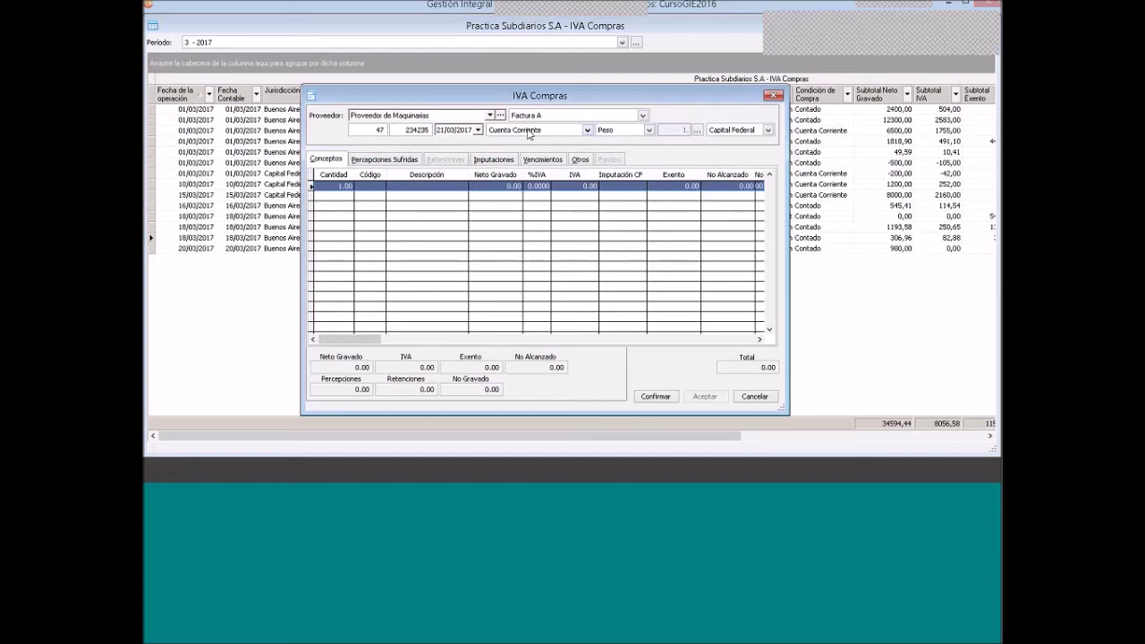
{"action": "left_click", "coordinate": [774, 97]}
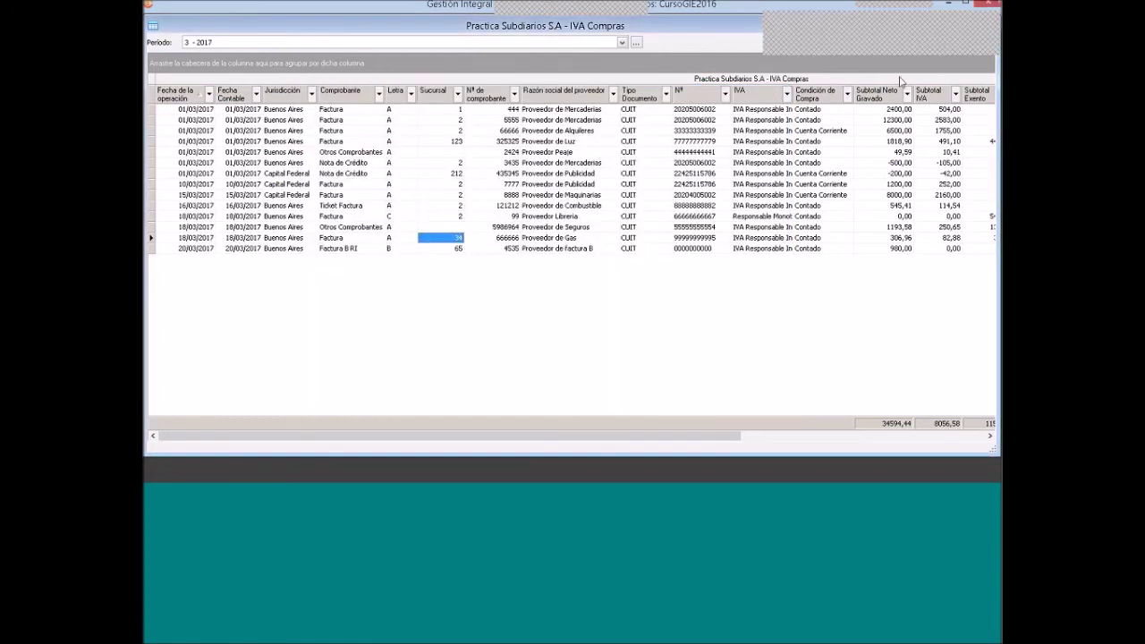
Switch to Word, read item 16's net amounts for the machine and its installation, and return to IVA Compras
{"action": "left_click", "coordinate": [324, 464]}
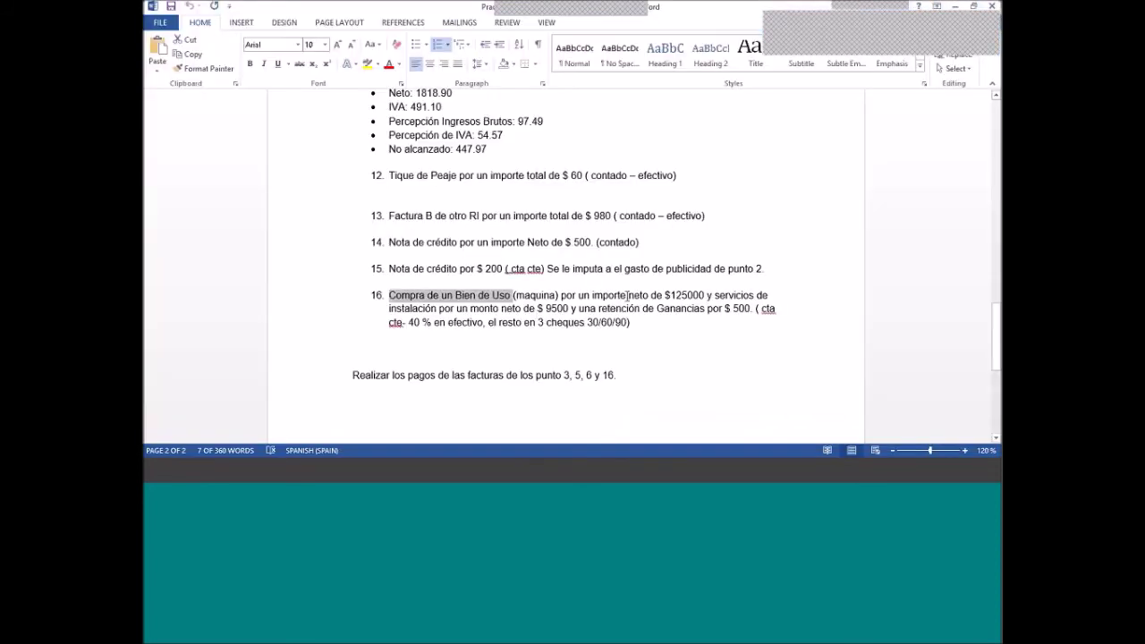
{"action": "left_click_drag", "start_coordinate": [629, 295], "coordinate": [569, 309]}
{"action": "left_click", "coordinate": [746, 293]}
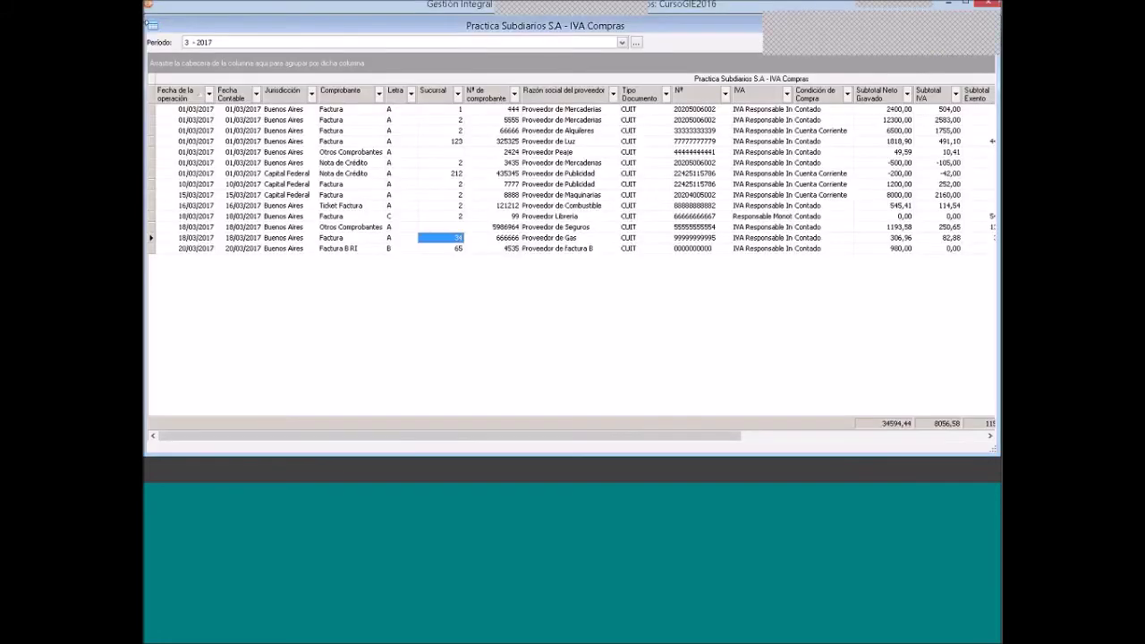
Review in Administrador de Conceptos which suppliers are associated with Reparaciones y Mantenimiento de Maquinarias and Bienes de Uso
{"action": "key", "text": "alt+space"}
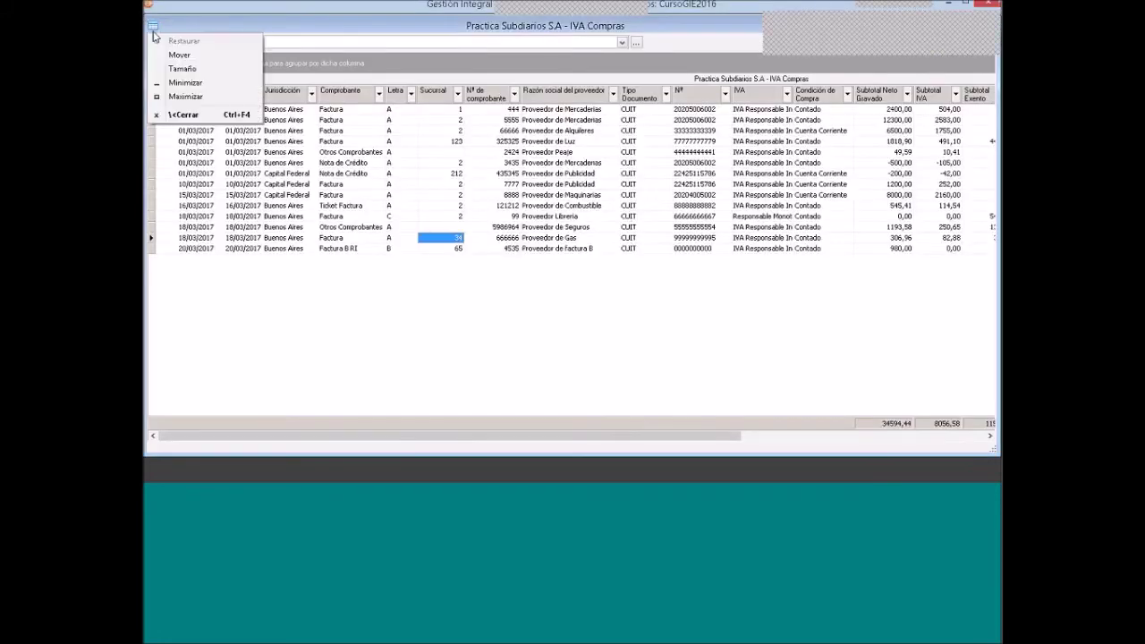
{"action": "key", "text": "c"}
{"action": "left_click_drag", "start_coordinate": [366, 233], "coordinate": [366, 182]}
{"action": "double_click", "coordinate": [254, 128]}
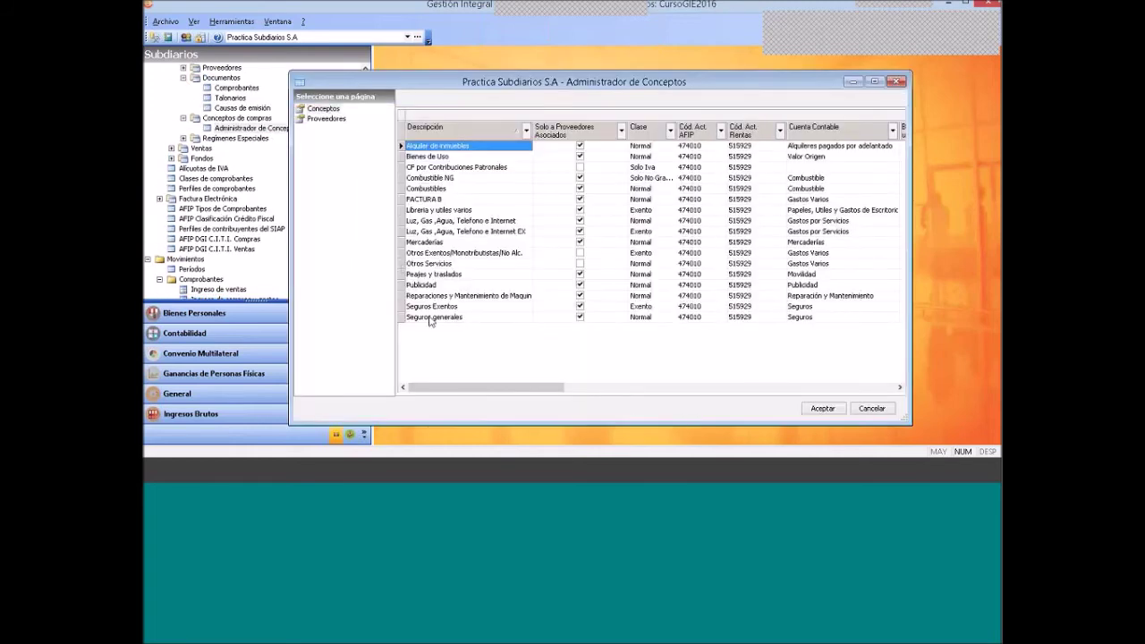
{"action": "left_click", "coordinate": [426, 296]}
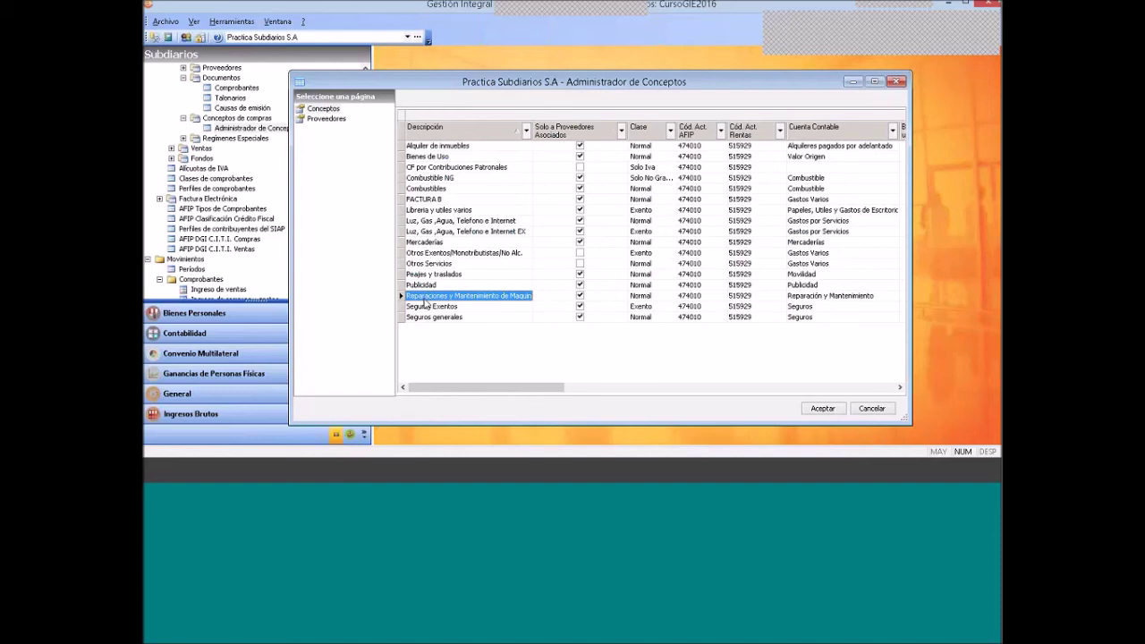
{"action": "left_click", "coordinate": [326, 118]}
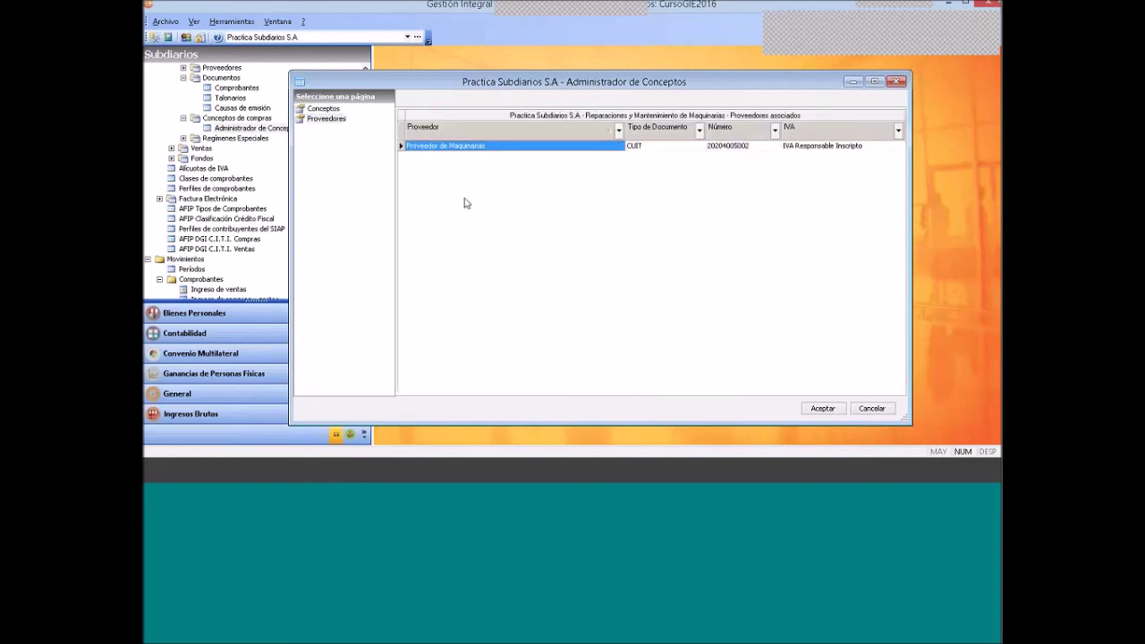
{"action": "key", "text": "Up"}
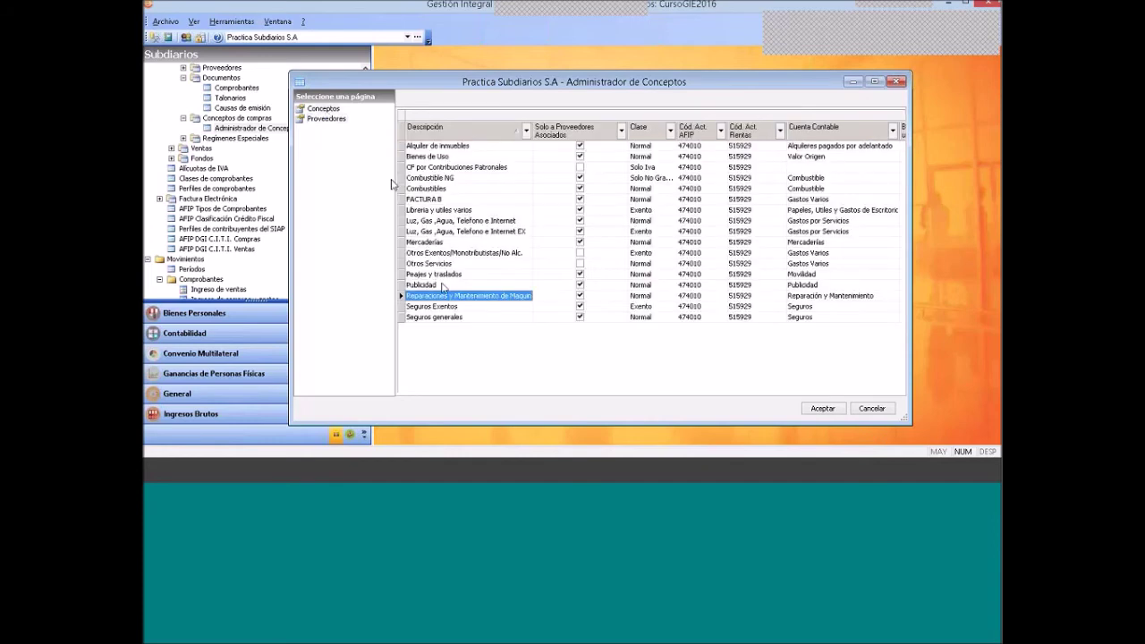
{"action": "left_click", "coordinate": [427, 157]}
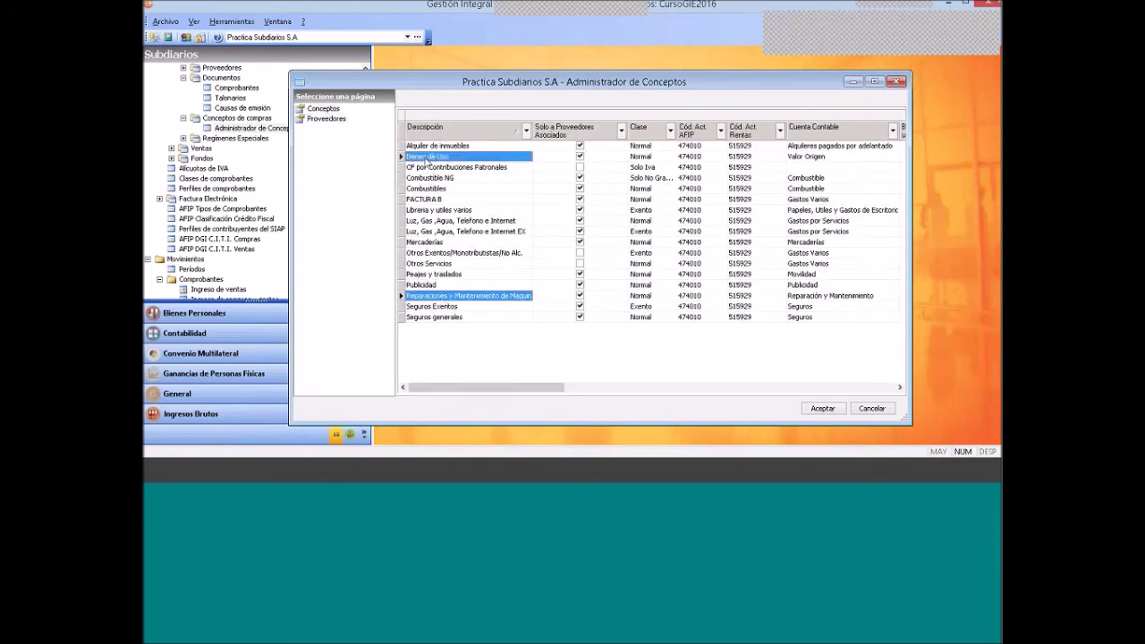
{"action": "left_click", "coordinate": [325, 118]}
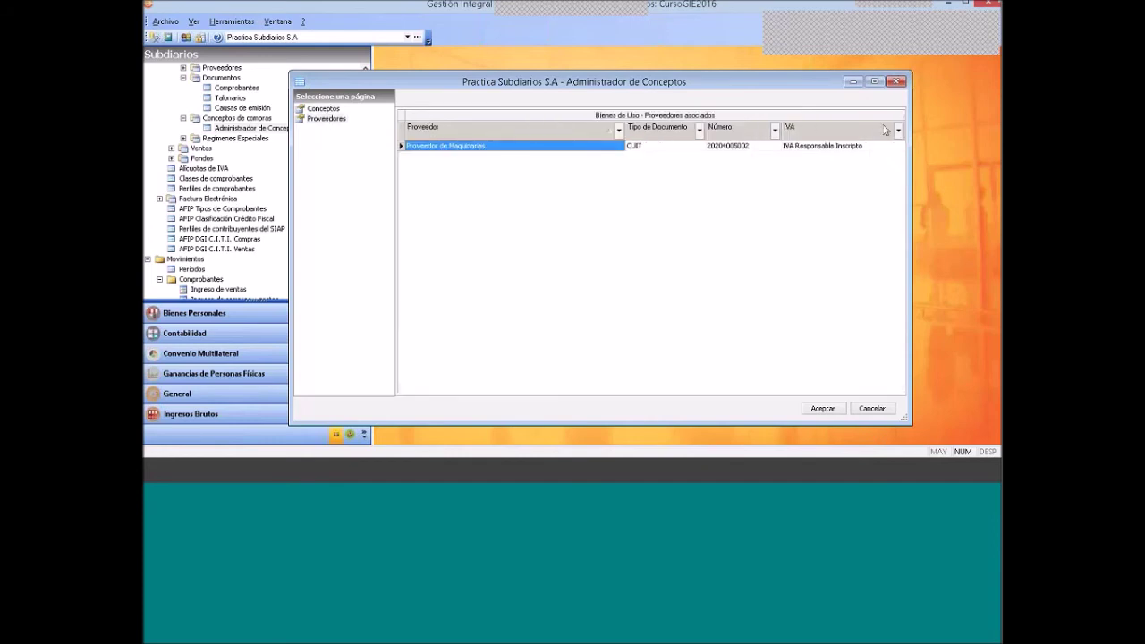
{"action": "left_click", "coordinate": [898, 81]}
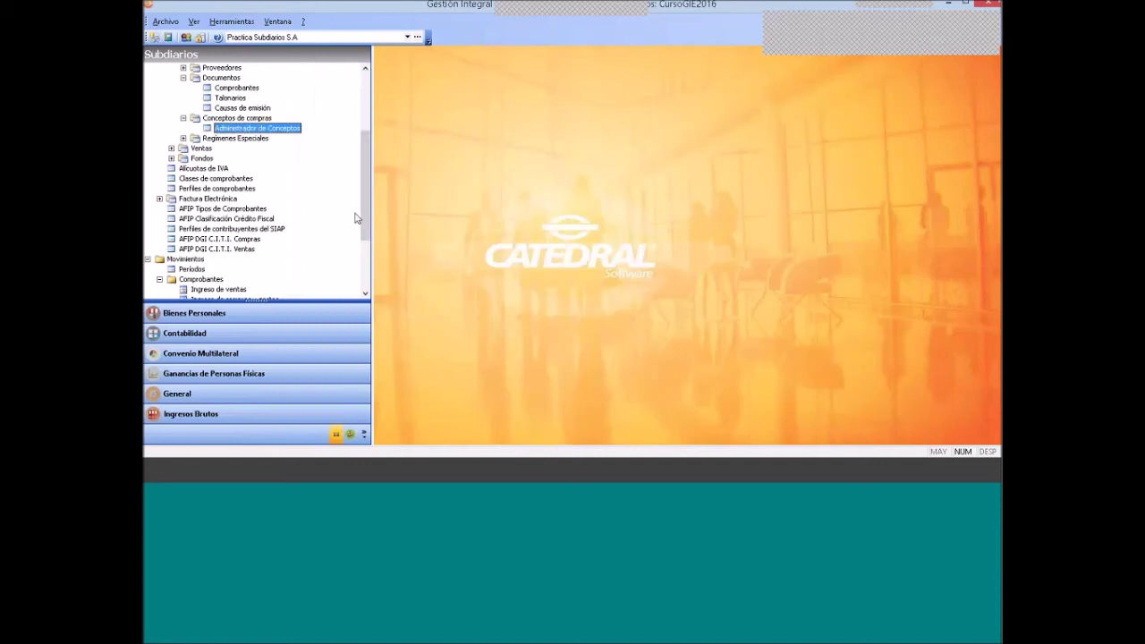
Reopen the purchases and expenses entry and start a new Factura A for Proveedor de Maquinarias
{"action": "scroll", "coordinate": [355, 217], "scroll_direction": "down", "scroll_amount": 5}
{"action": "double_click", "coordinate": [235, 205]}
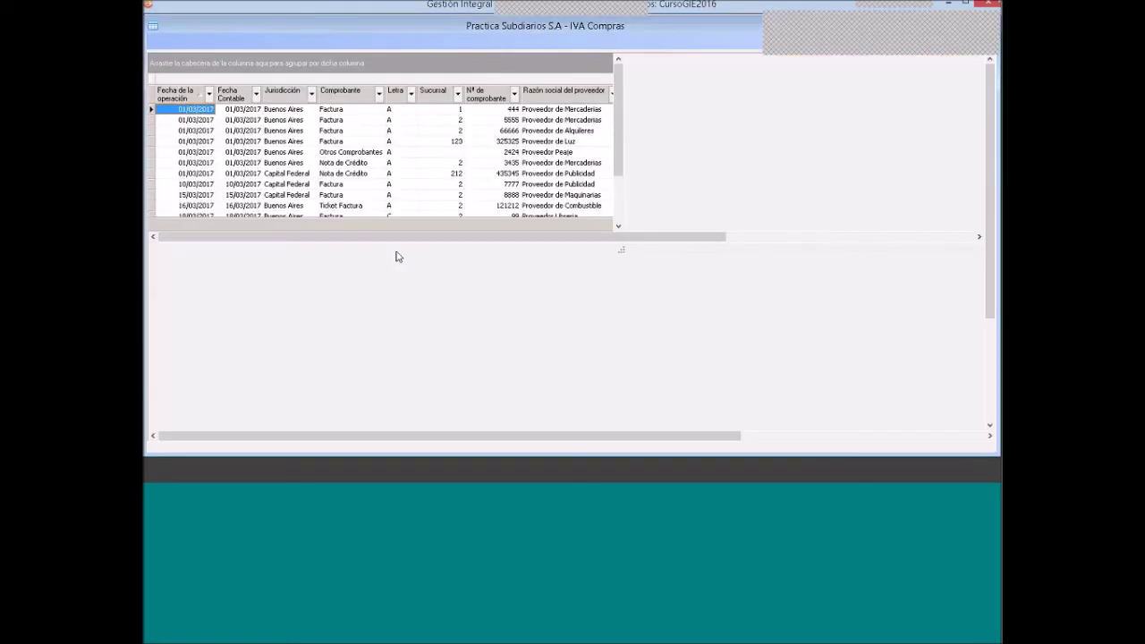
{"action": "right_click", "coordinate": [418, 257]}
{"action": "left_click", "coordinate": [434, 263]}
{"action": "left_click", "coordinate": [421, 117]}
{"action": "left_click", "coordinate": [416, 215]}
{"action": "left_click", "coordinate": [560, 116]}
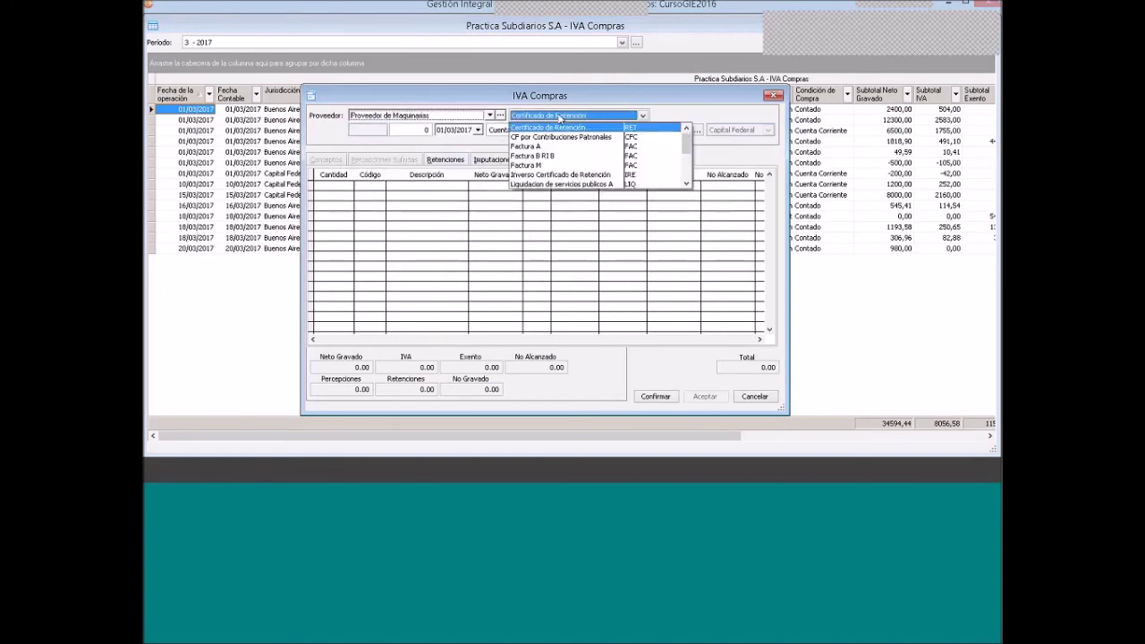
{"action": "left_click", "coordinate": [526, 146]}
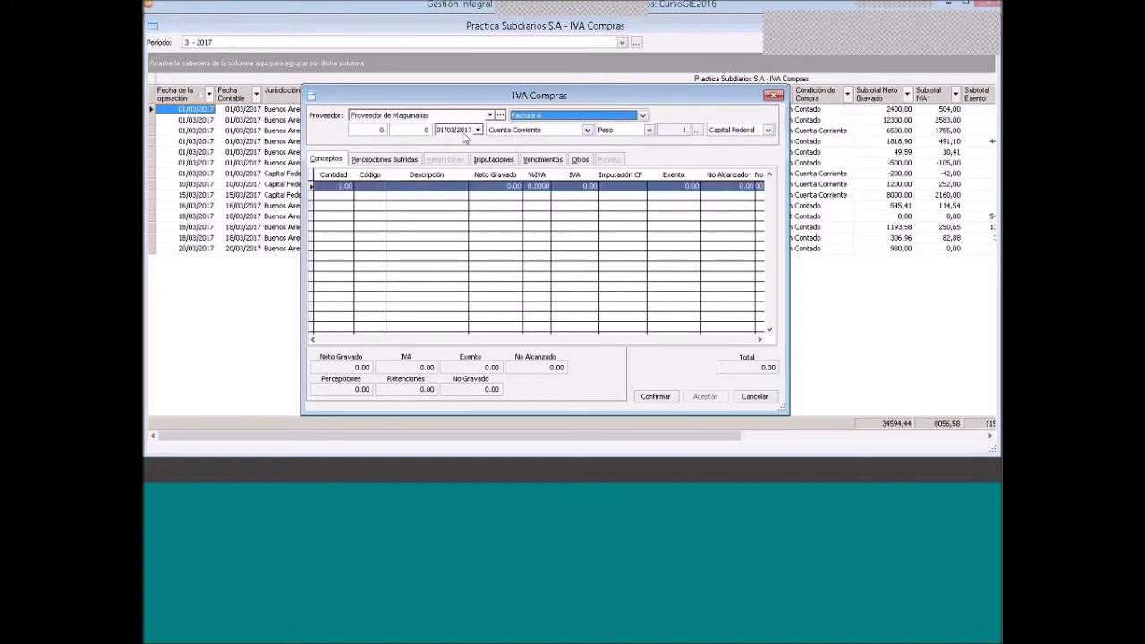
Set the Factura A's point of sale to 4, its number to 5656 and its date to 21/03/2017
{"action": "left_click", "coordinate": [404, 130]}
{"action": "type", "text": "5656"}
{"action": "left_click", "coordinate": [379, 129]}
{"action": "type", "text": "4"}
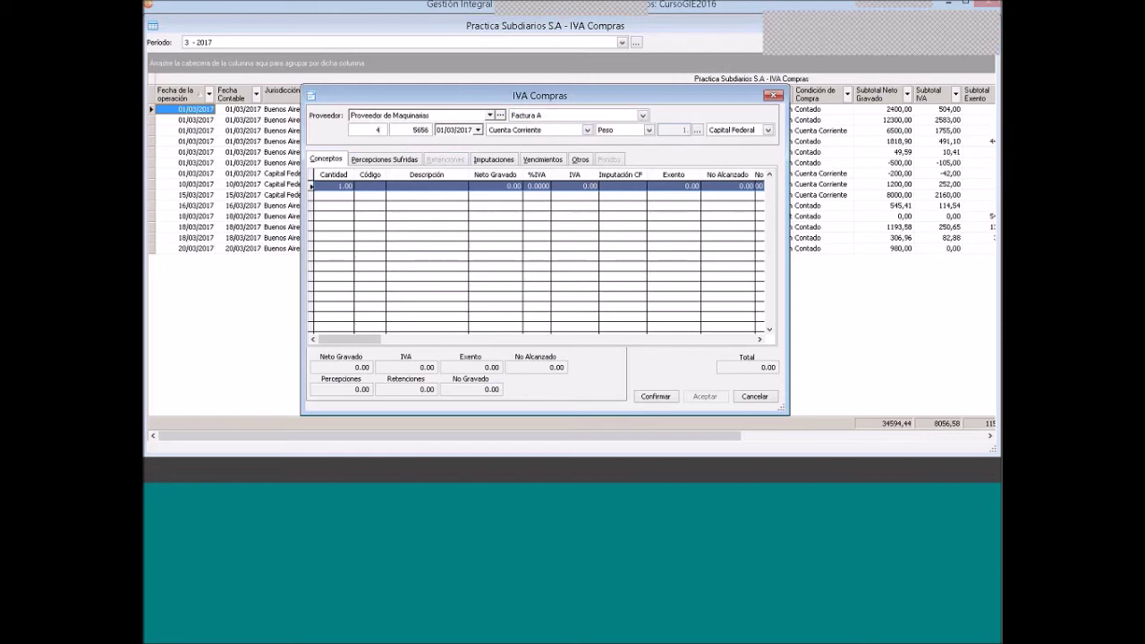
{"action": "left_click", "coordinate": [441, 132]}
{"action": "type", "text": "21"}
Add a Bienes de Uso concept line with a net taxed amount of 125000, keeping it flagged as Bien de Uso
{"action": "right_click", "coordinate": [458, 206]}
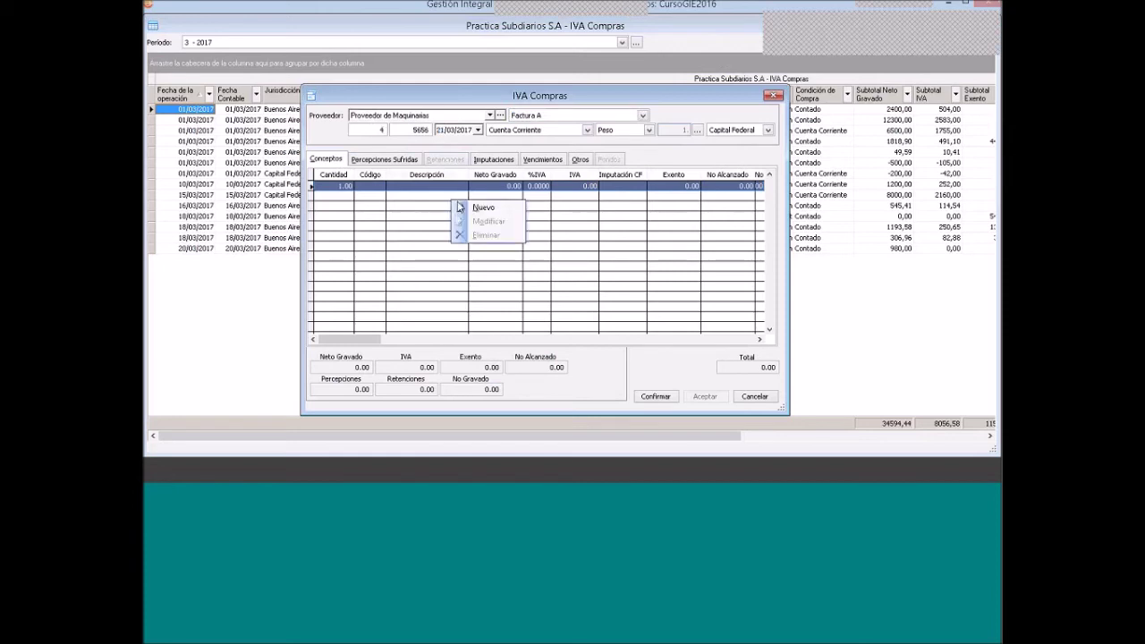
{"action": "left_click", "coordinate": [474, 207]}
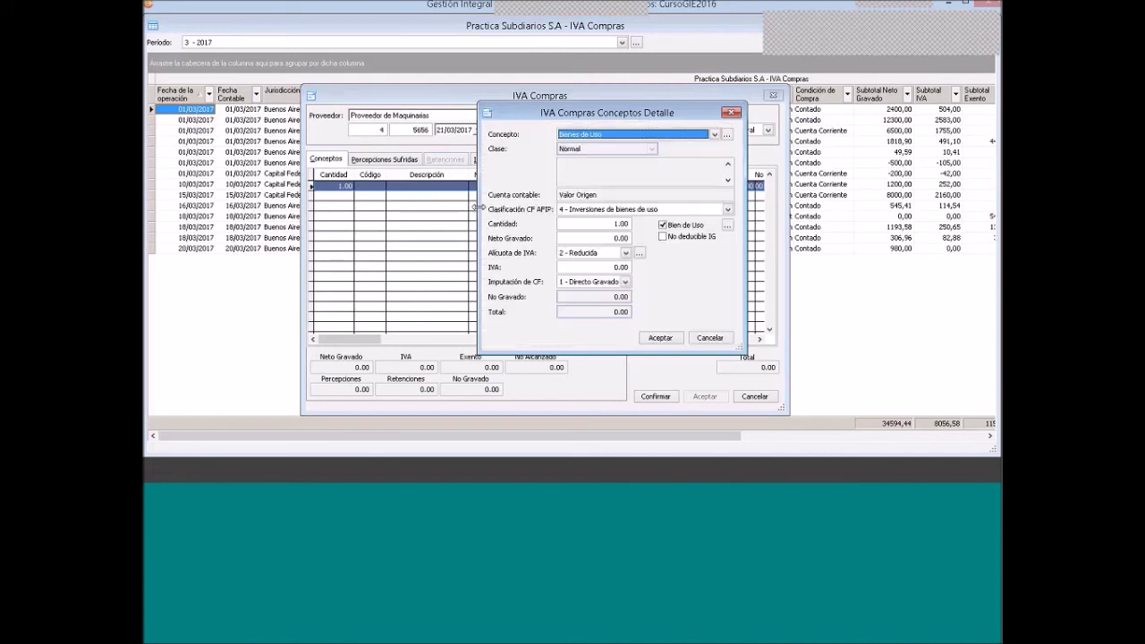
{"action": "left_click", "coordinate": [622, 238]}
{"action": "left_click_drag", "start_coordinate": [621, 238], "coordinate": [634, 242]}
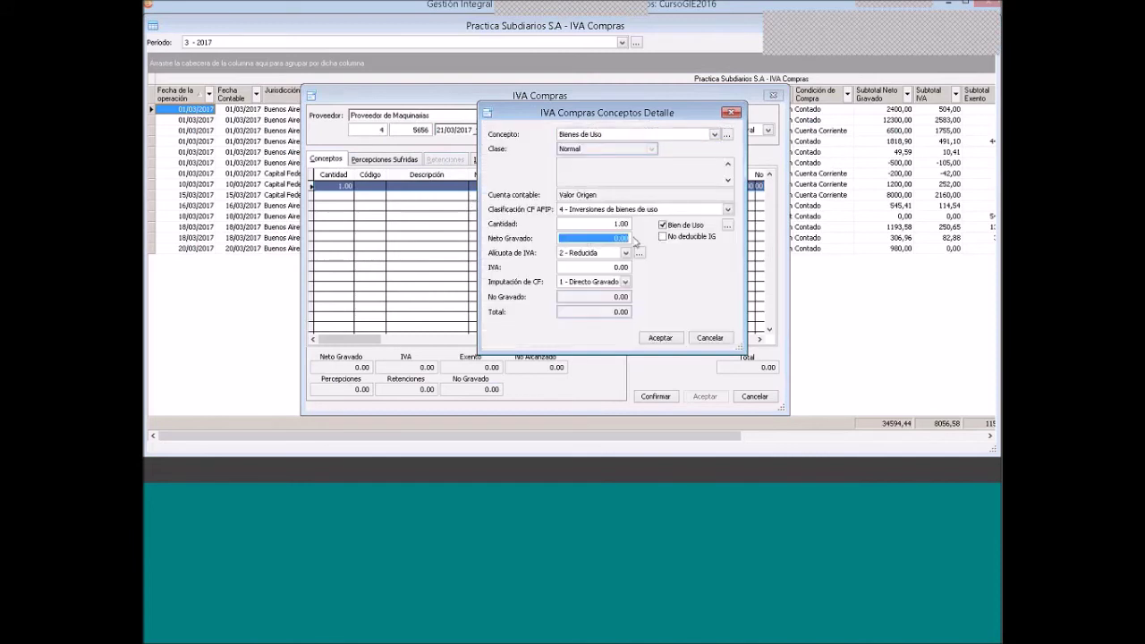
{"action": "type", "text": "125"}
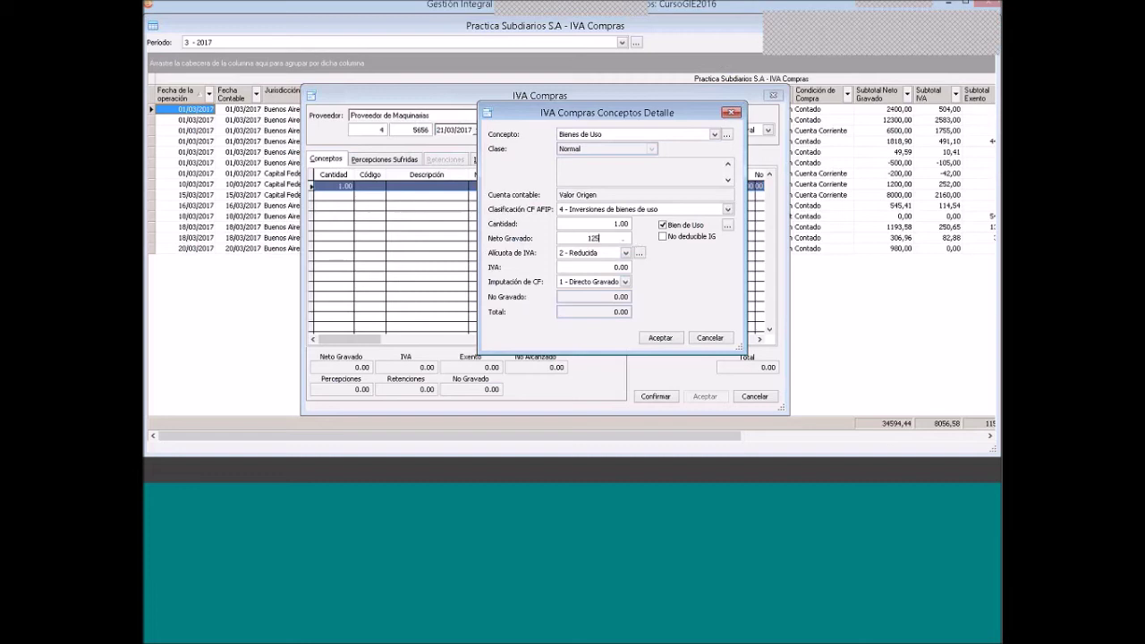
{"action": "type", "text": "000"}
{"action": "left_click", "coordinate": [585, 266]}
{"action": "left_click", "coordinate": [663, 226]}
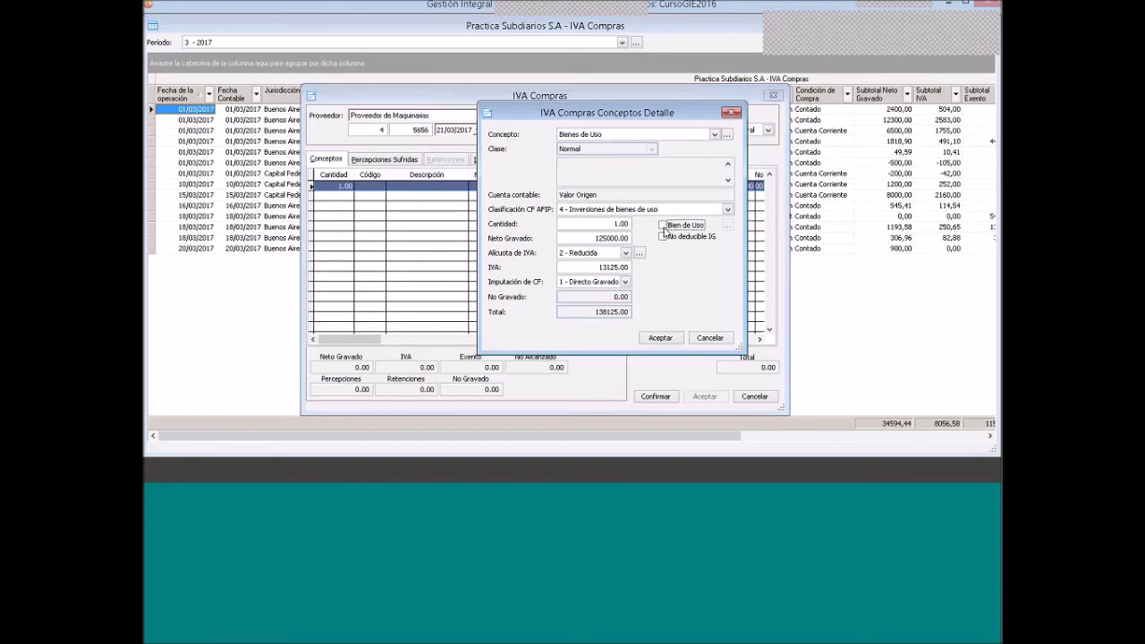
{"action": "left_click", "coordinate": [664, 227]}
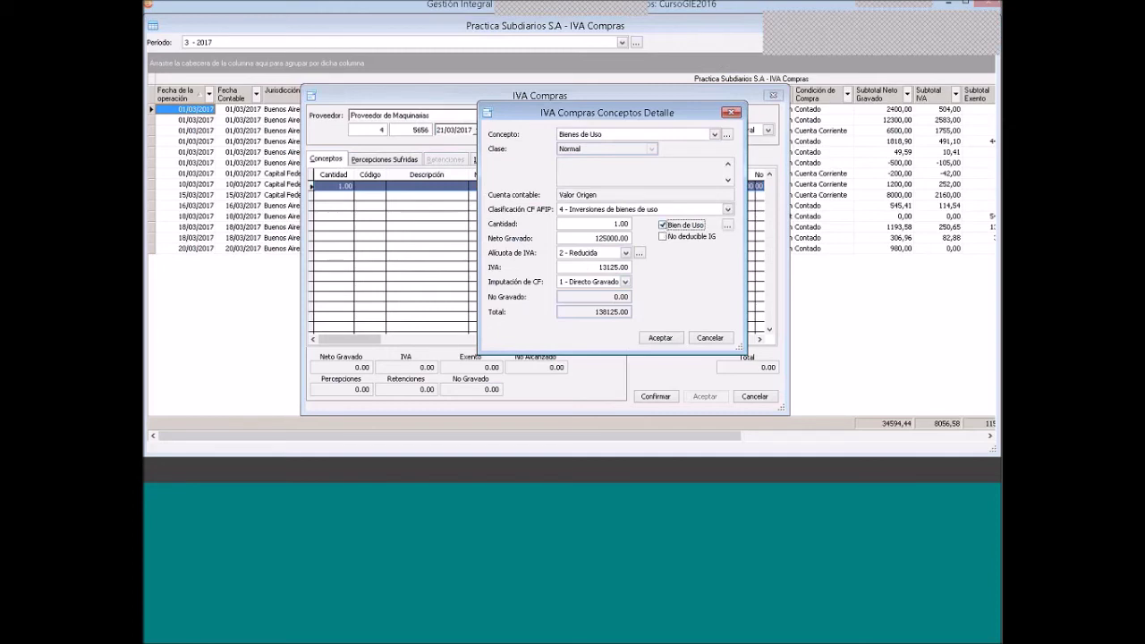
Add a new asset to the line's Bienes list, with Maquinas as both description and additional description
{"action": "left_click", "coordinate": [727, 226]}
{"action": "left_click", "coordinate": [729, 229]}
{"action": "right_click", "coordinate": [523, 219]}
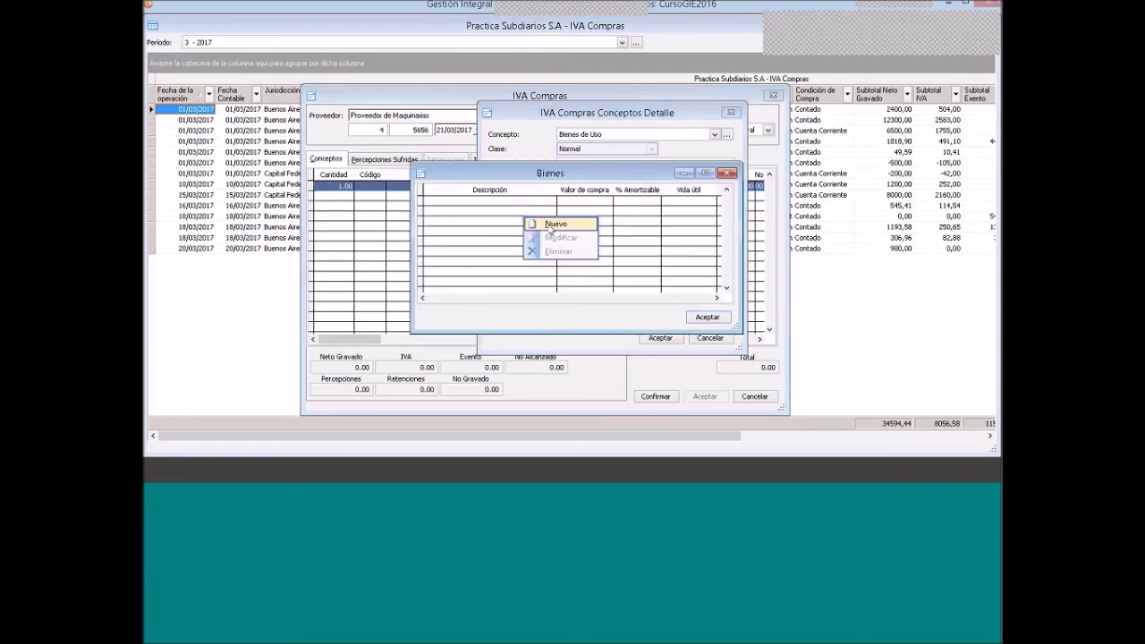
{"action": "left_click", "coordinate": [553, 223]}
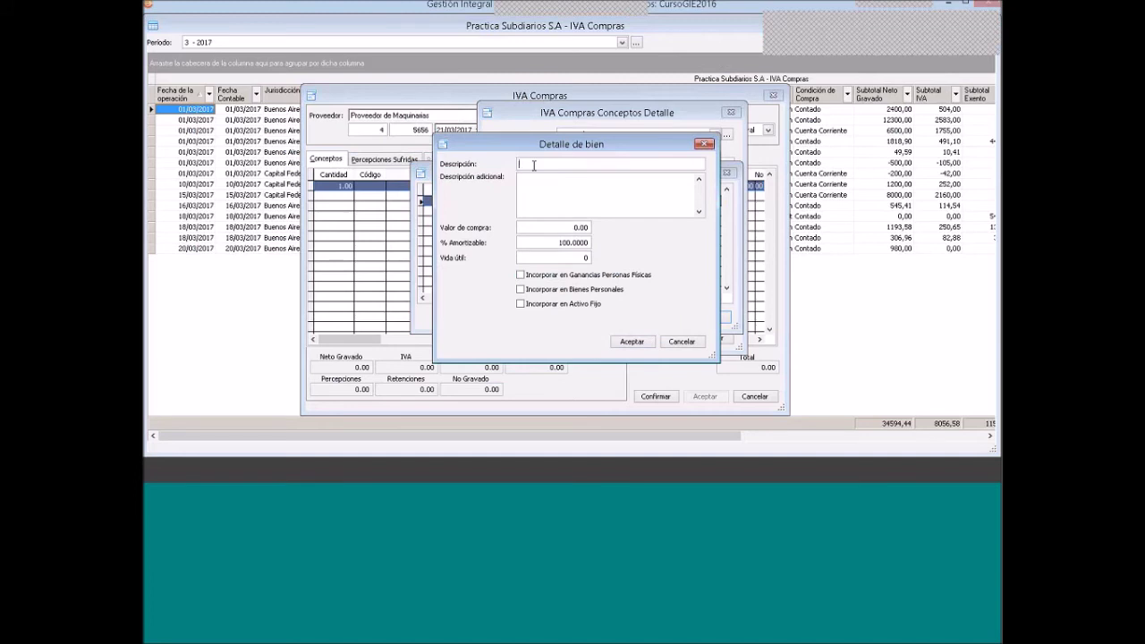
{"action": "type", "text": "Maquinas"}
{"action": "left_click", "coordinate": [531, 179]}
{"action": "type", "text": "Maquinas"}
{"action": "left_click", "coordinate": [572, 228]}
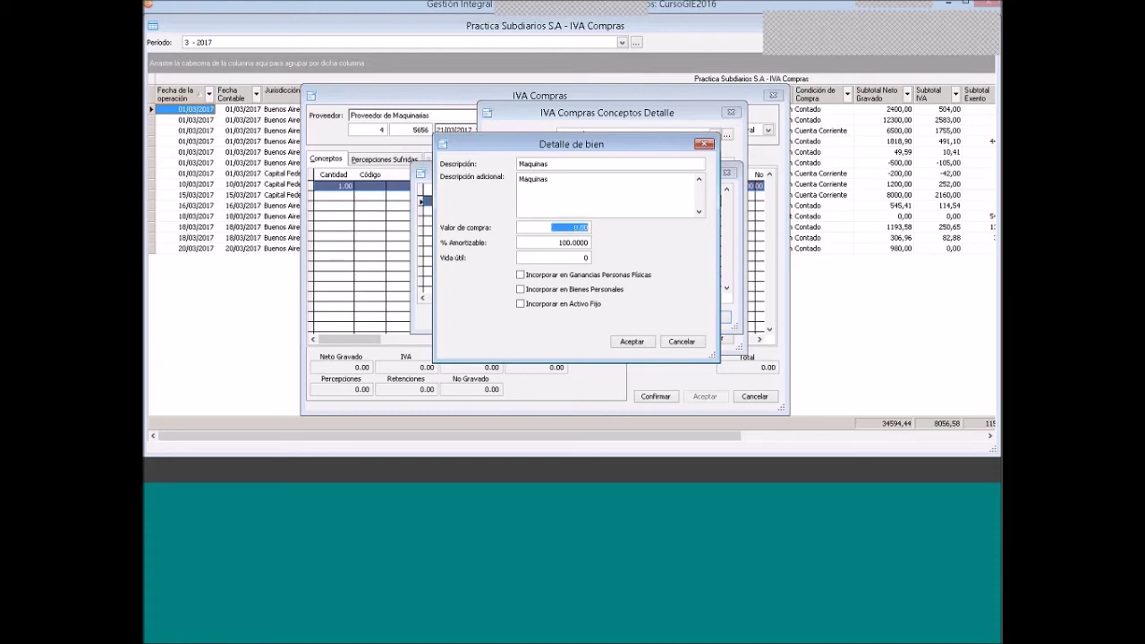
{"action": "left_click_drag", "start_coordinate": [554, 146], "coordinate": [475, 122]}
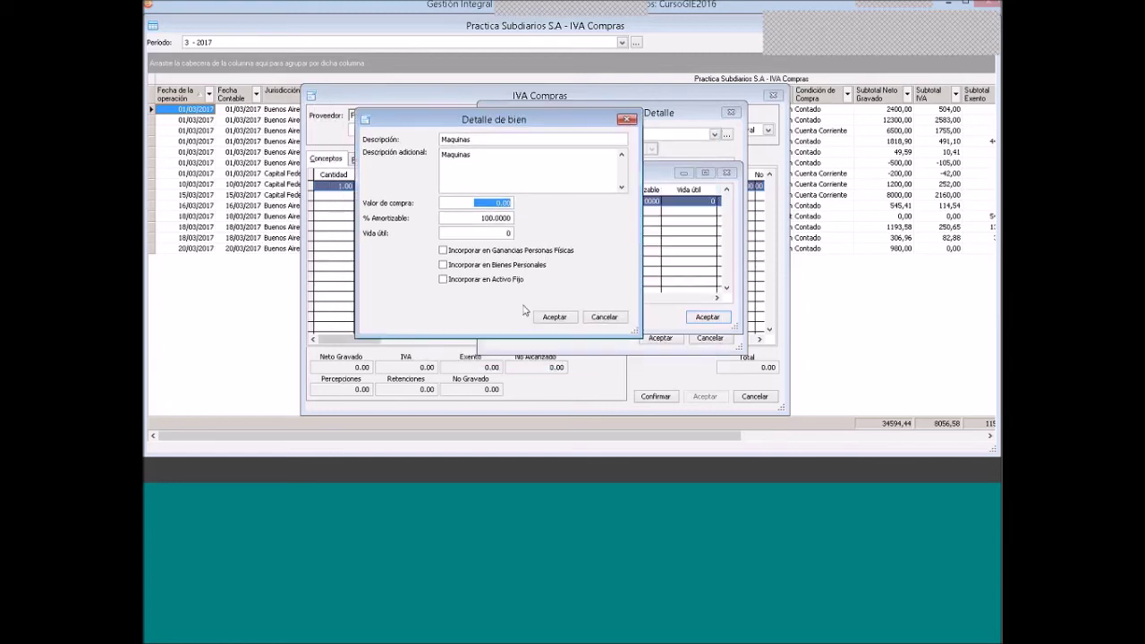
Switch to Word, check item 16's machine and installation amounts, and return to the asset details in IVA Compras
{"action": "left_click", "coordinate": [388, 477]}
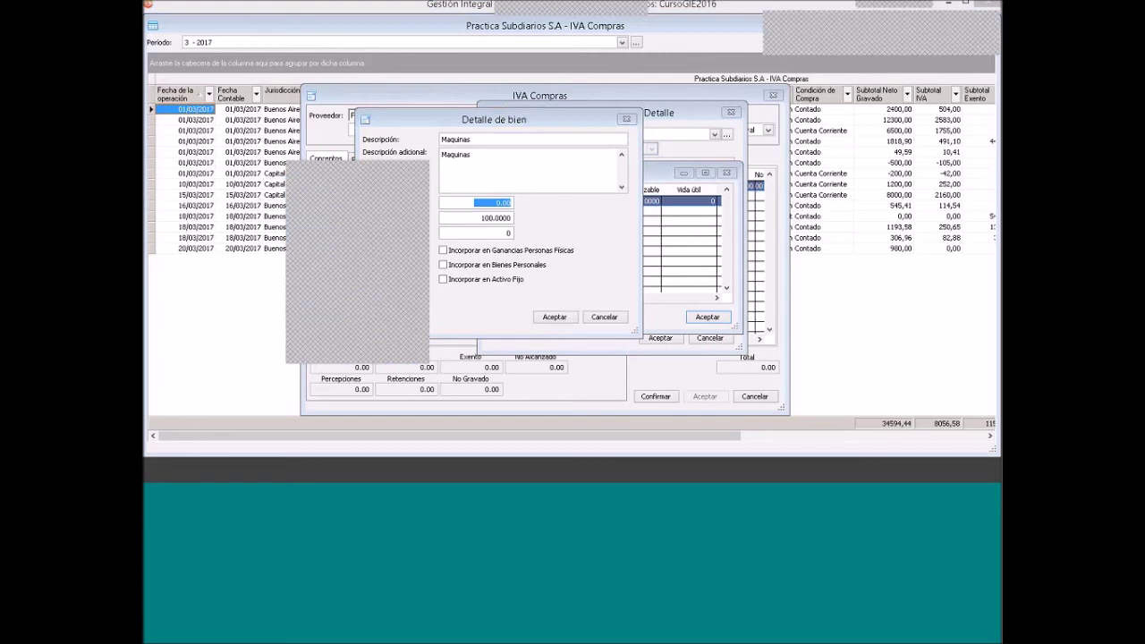
{"action": "key", "text": "alt+Tab"}
{"action": "left_click_drag", "start_coordinate": [698, 294], "coordinate": [555, 308]}
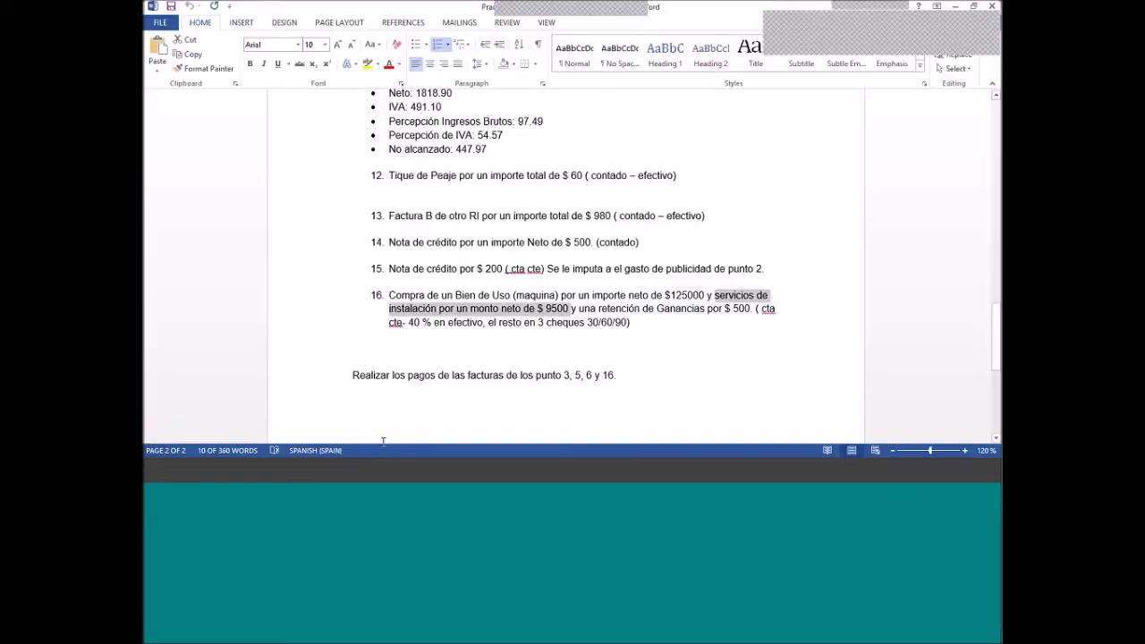
{"action": "left_click", "coordinate": [499, 381]}
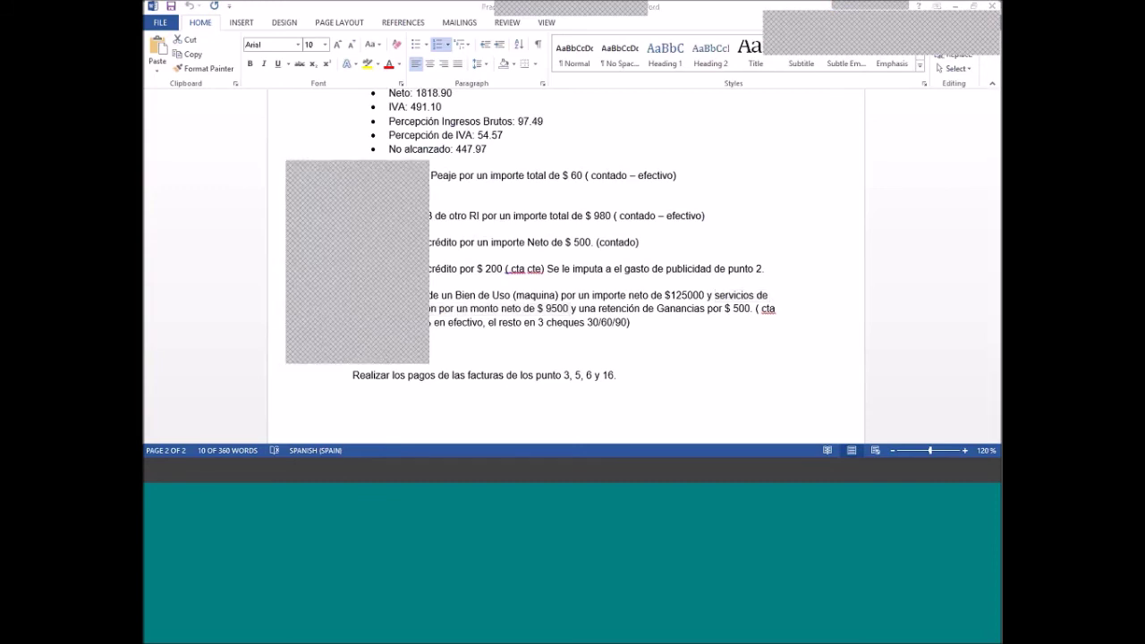
{"action": "key", "text": "alt+Tab"}
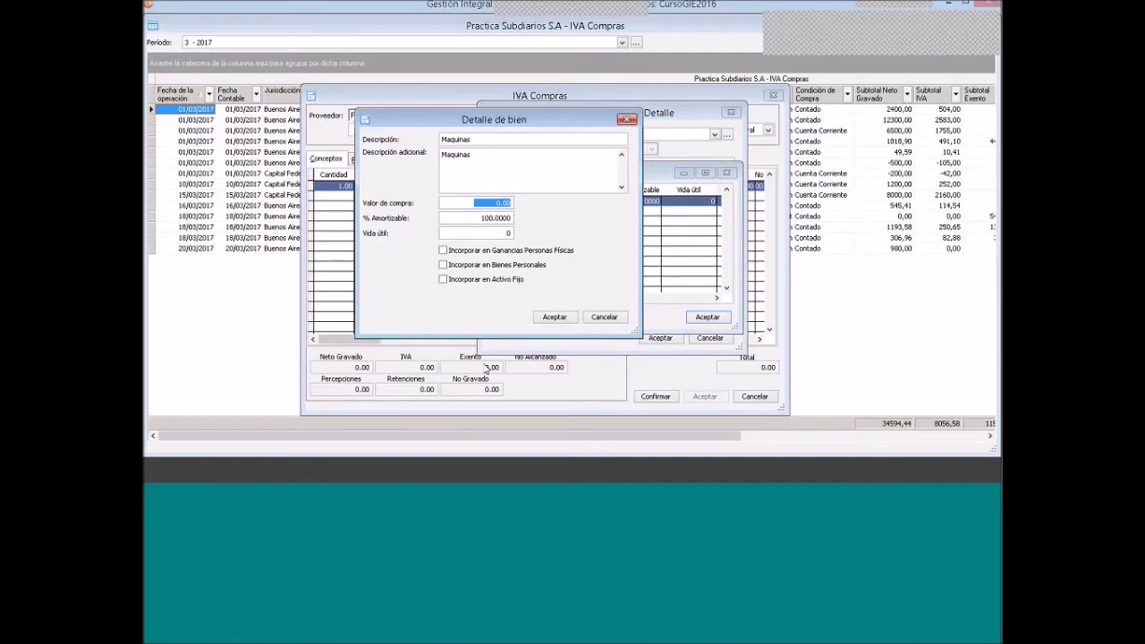
Set the asset's purchase value to 135500 and useful life to 5, include it in Ganancias Personas Físicas, Bienes Personales and Activo Fijo, and accept the concept line
{"action": "type", "text": "135500"}
{"action": "left_click", "coordinate": [463, 235]}
{"action": "left_click", "coordinate": [443, 251]}
{"action": "left_click", "coordinate": [443, 265]}
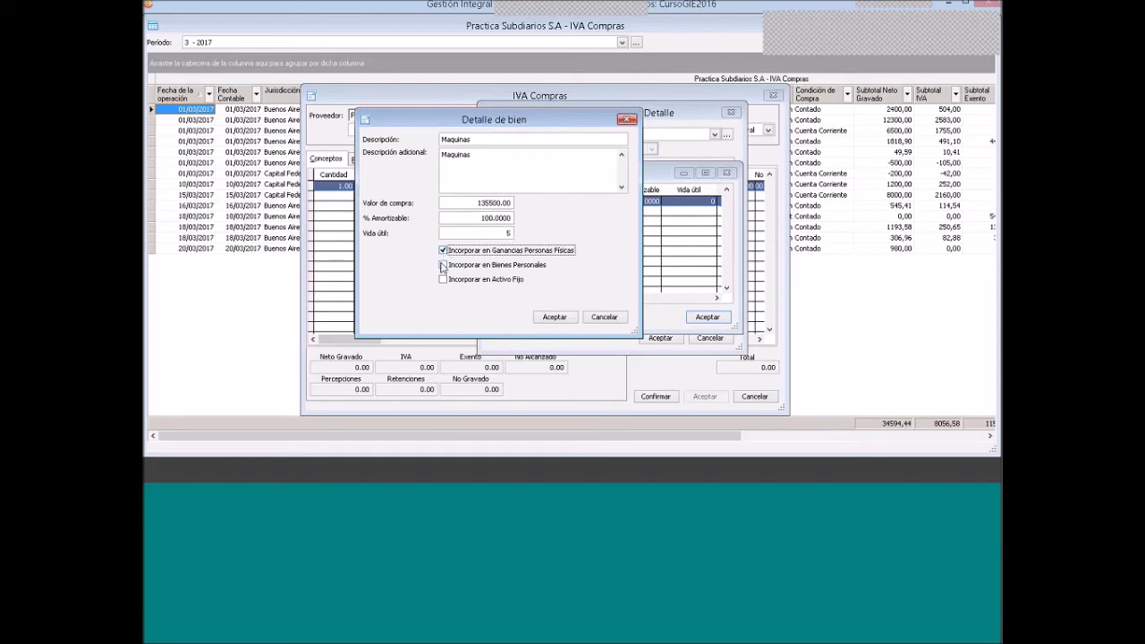
{"action": "left_click", "coordinate": [442, 279]}
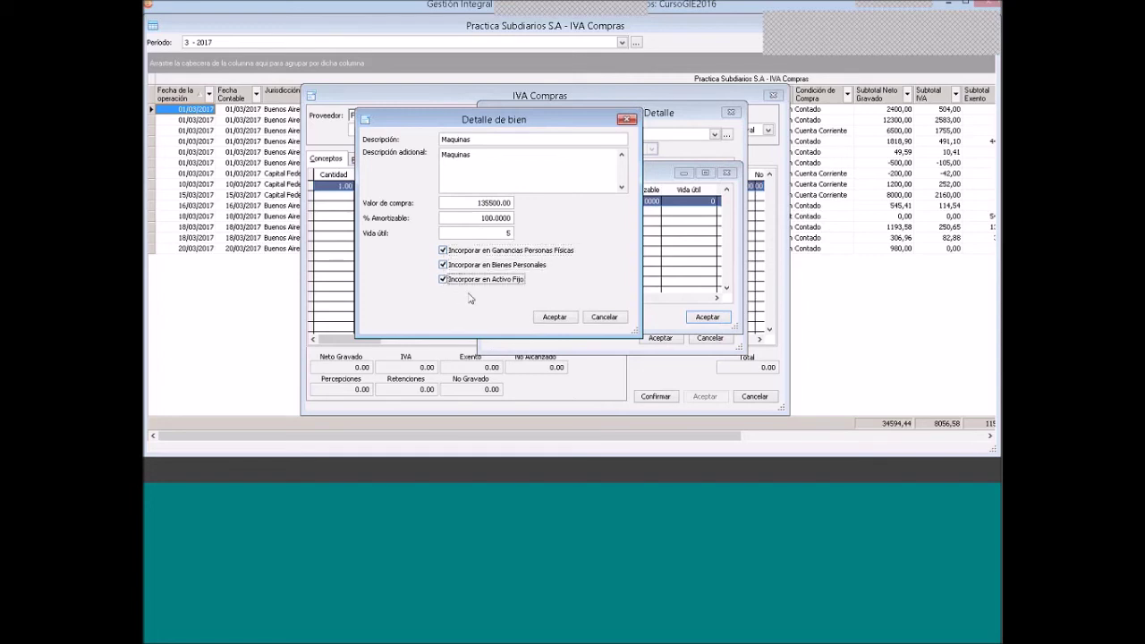
{"action": "left_click_drag", "start_coordinate": [444, 131], "coordinate": [429, 126]}
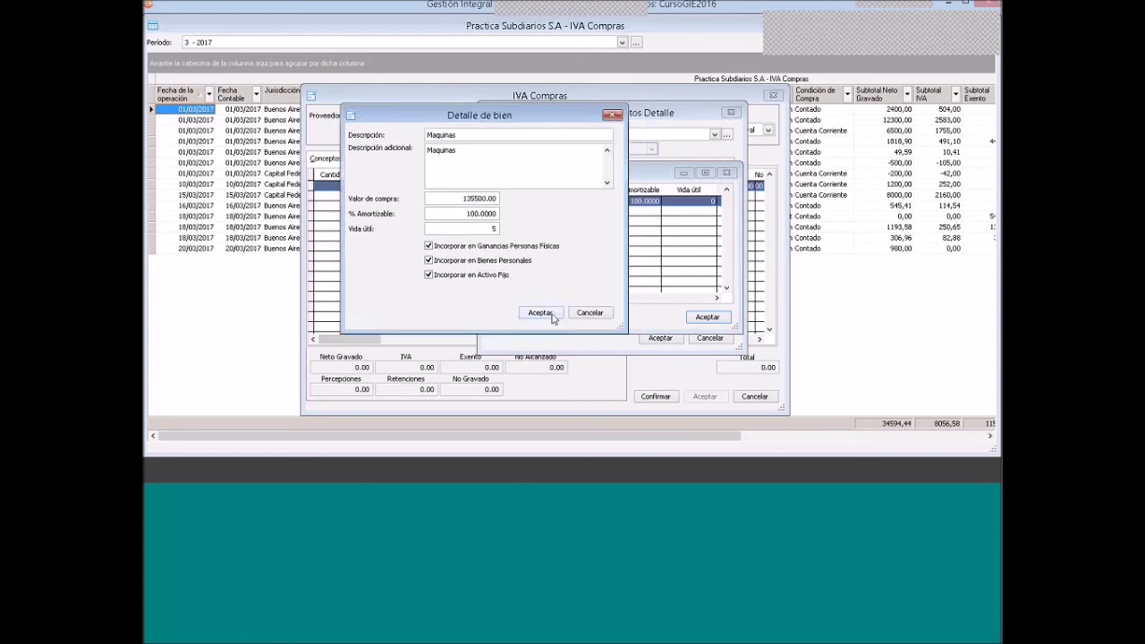
{"action": "left_click", "coordinate": [552, 315]}
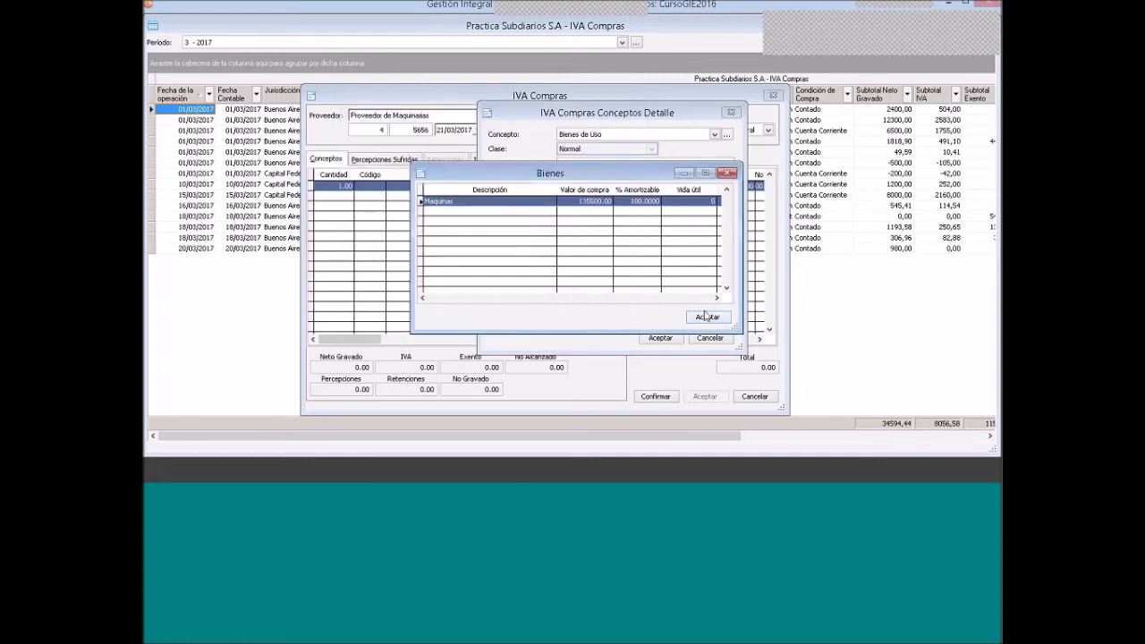
{"action": "left_click", "coordinate": [707, 317]}
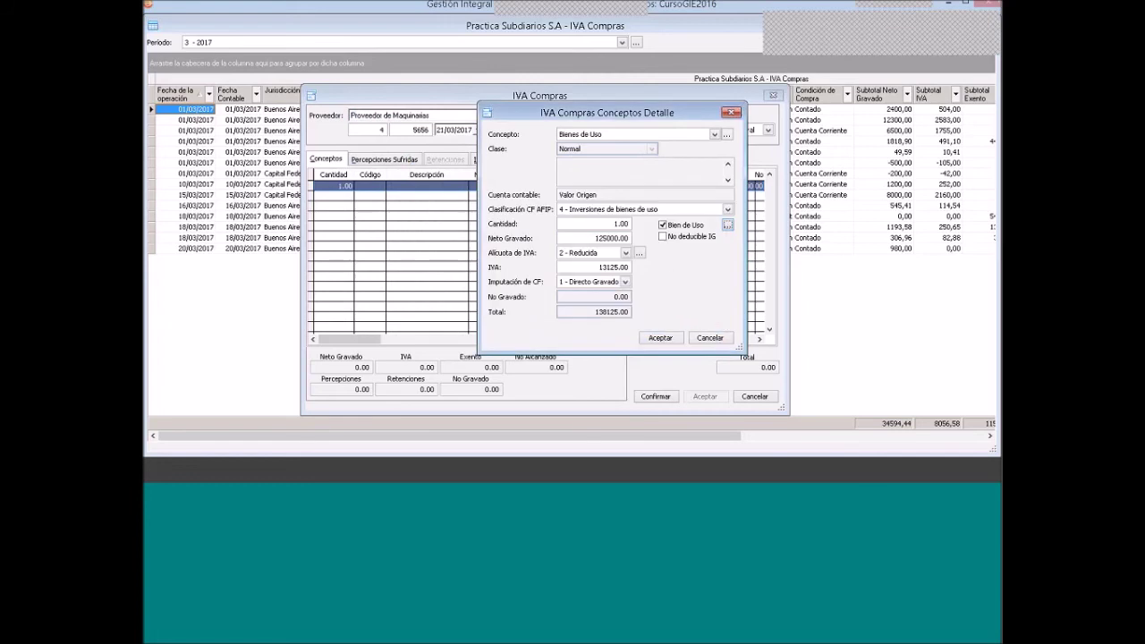
{"action": "left_click", "coordinate": [662, 339]}
Add a second concept line for Reparaciones y Mantenimiento de Maquinarias with a net taxed amount of 9500
{"action": "right_click", "coordinate": [431, 202]}
{"action": "left_click", "coordinate": [451, 209]}
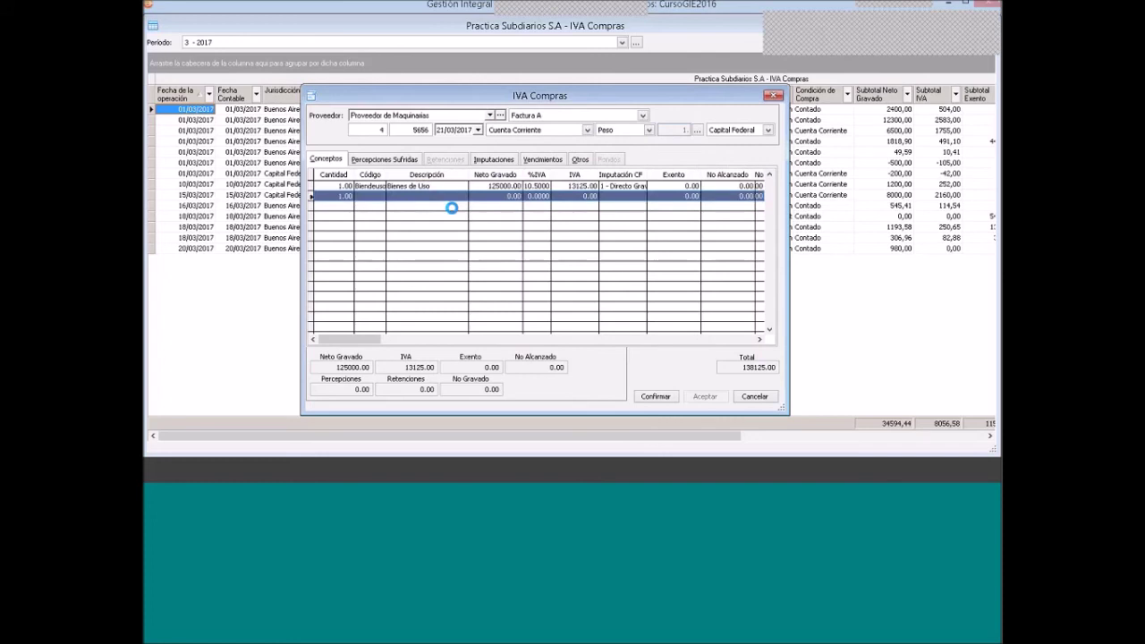
{"action": "key", "text": "Down"}
{"action": "key", "text": "Return"}
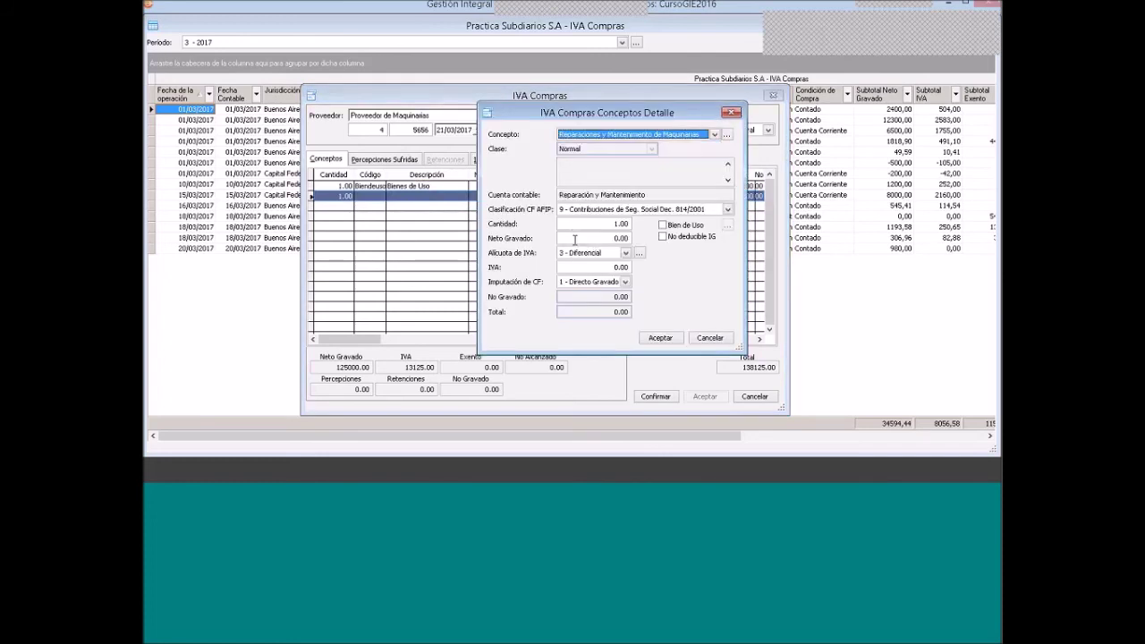
{"action": "left_click", "coordinate": [633, 238]}
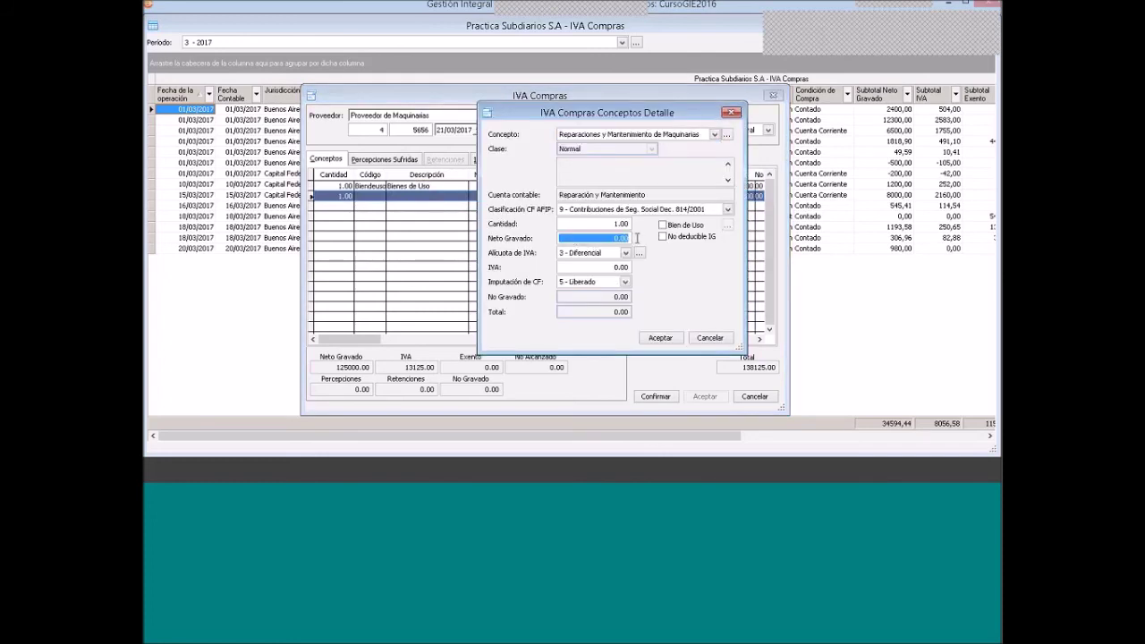
{"action": "type", "text": "9500"}
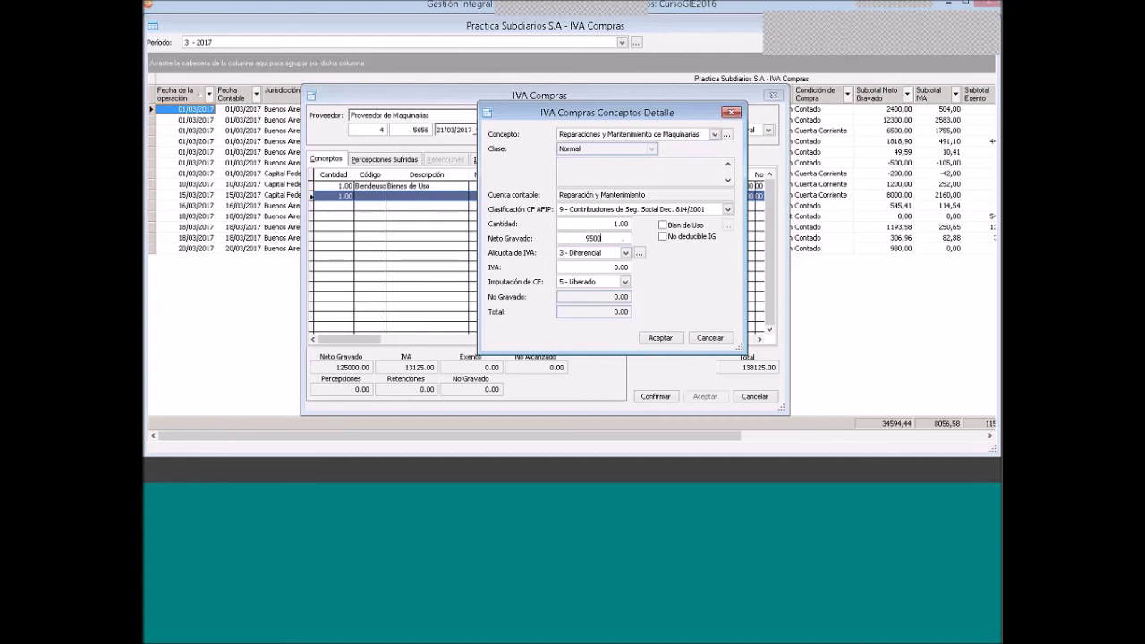
Switch to Word to recheck item 16's installation service amount, and return to the concept detail in IVA Compras
{"action": "key", "text": "alt+Tab"}
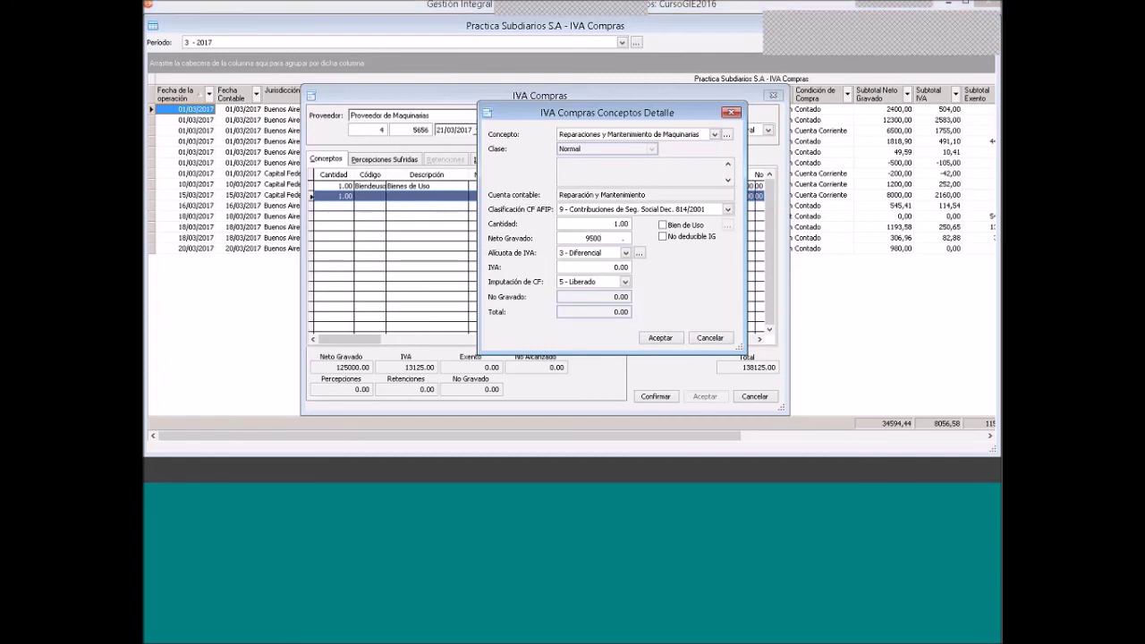
{"action": "left_click_drag", "start_coordinate": [714, 296], "coordinate": [564, 310]}
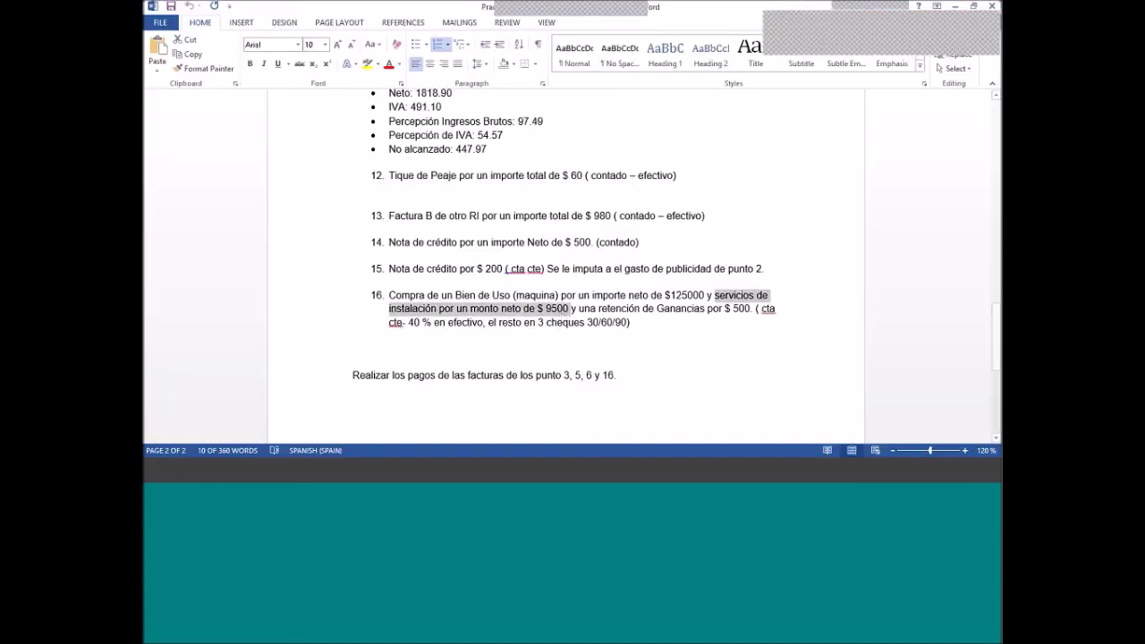
{"action": "key", "text": "alt+Tab"}
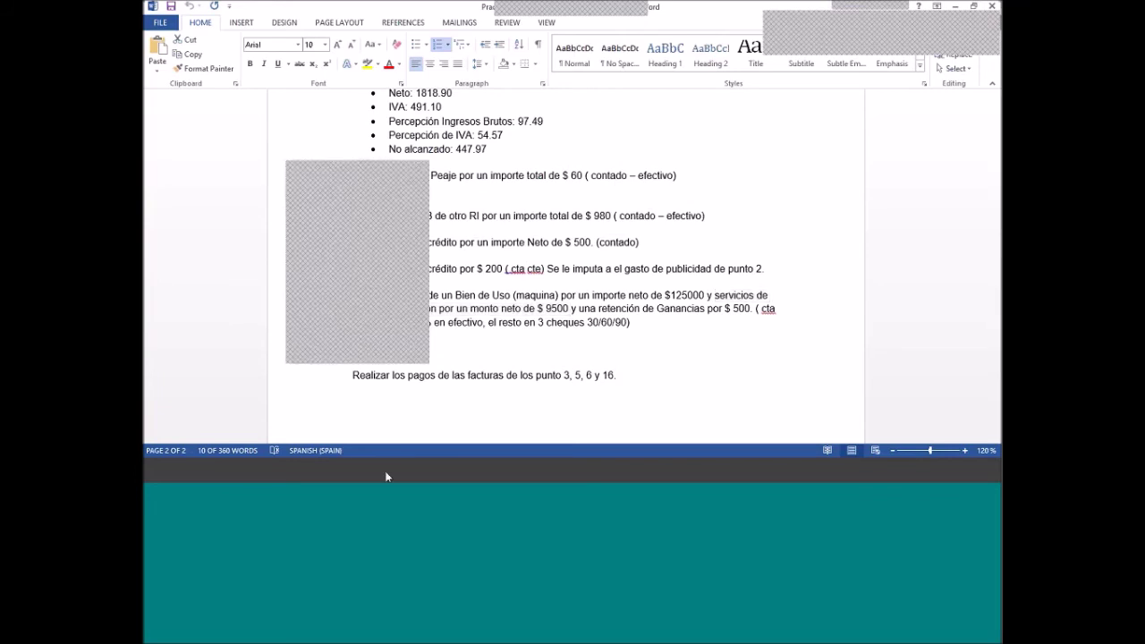
{"action": "key", "text": "alt+Tab"}
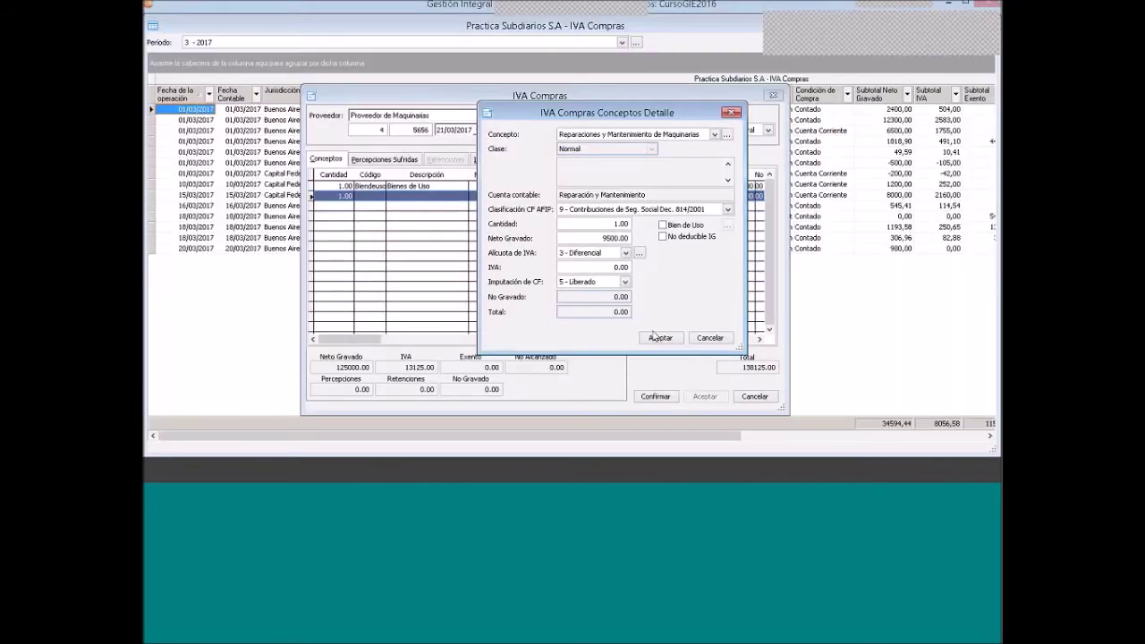
Accept the installation concept line and save the Factura A for Proveedor de Maquinarias
{"action": "left_click", "coordinate": [658, 336]}
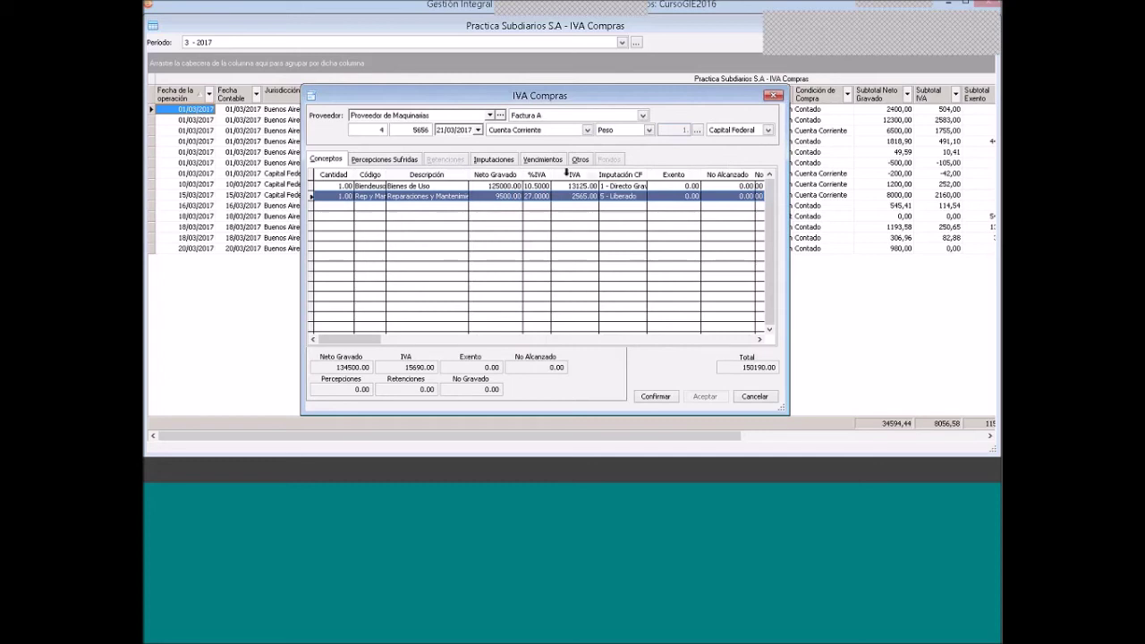
{"action": "left_click", "coordinate": [658, 398]}
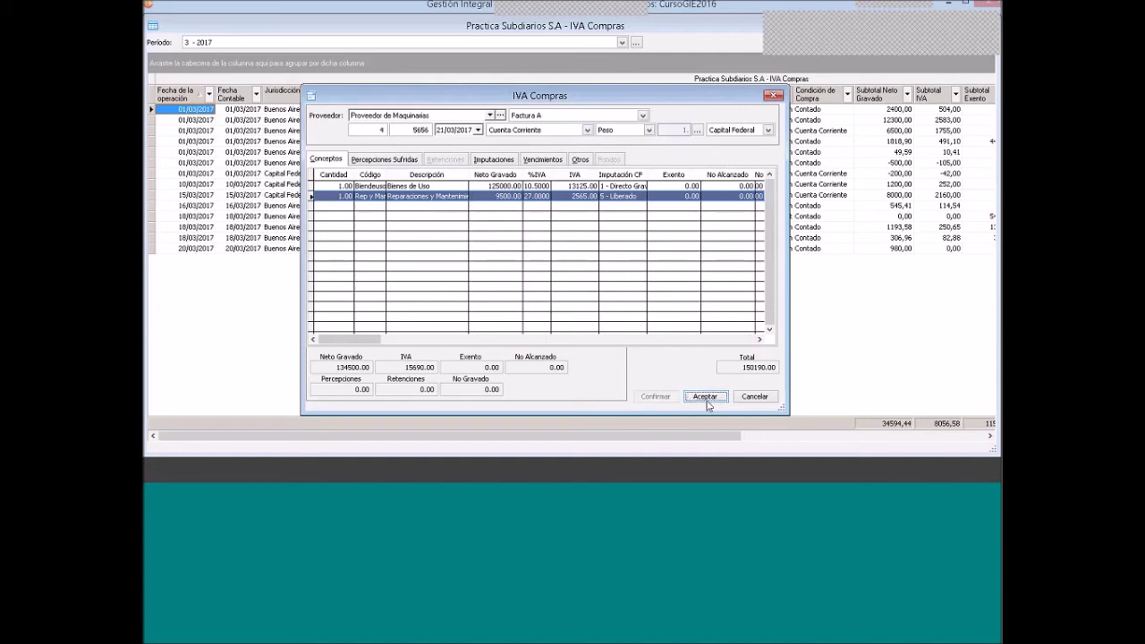
{"action": "left_click", "coordinate": [704, 398]}
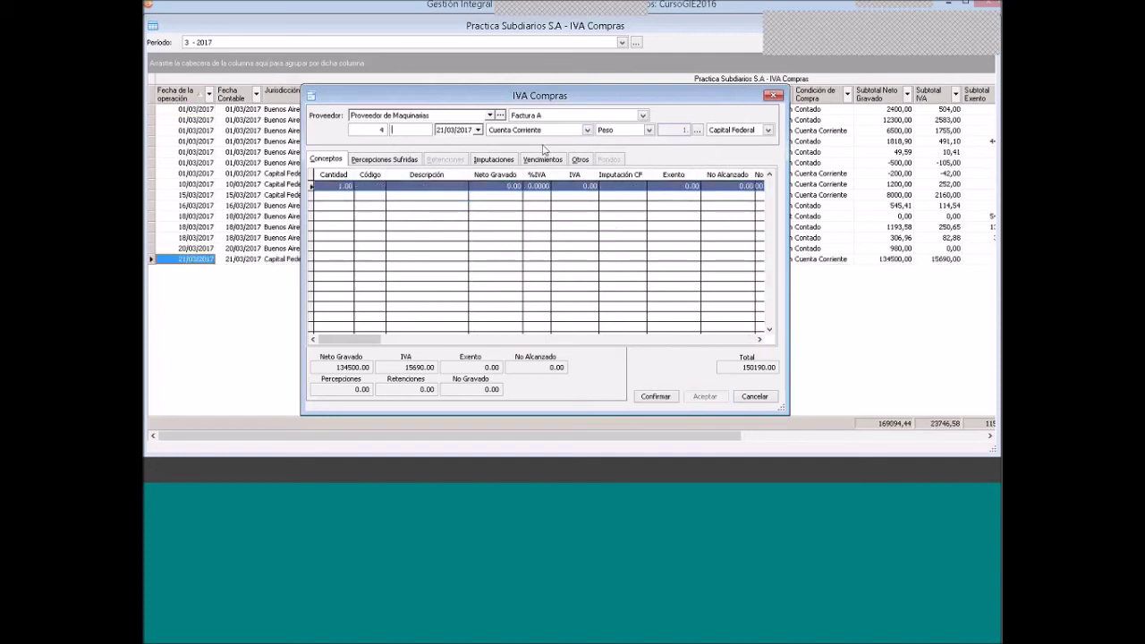
Set the new voucher's type to Certificado de Retención for Proveedor de Maquinarias, with number 3453
{"action": "left_click", "coordinate": [542, 116]}
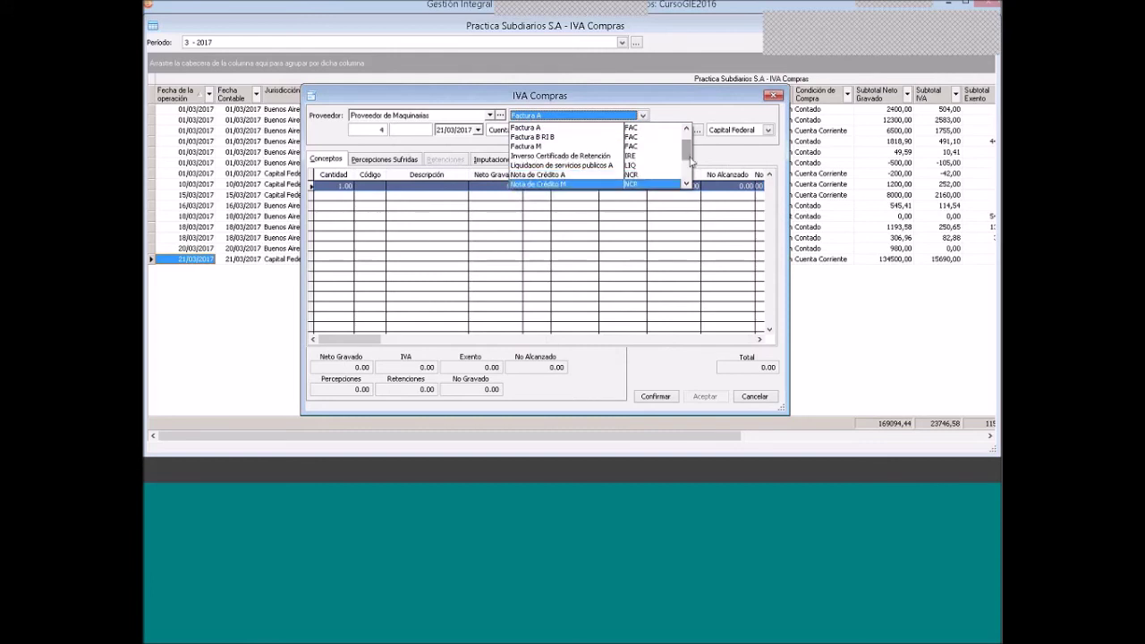
{"action": "scroll", "coordinate": [591, 130], "scroll_direction": "up", "scroll_amount": 1}
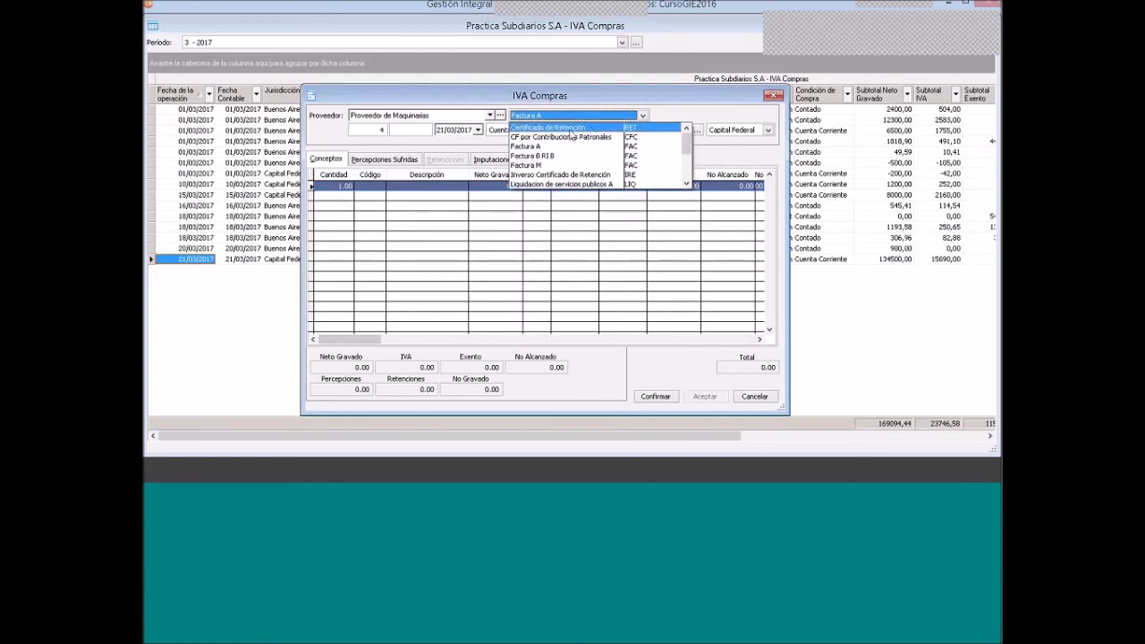
{"action": "left_click", "coordinate": [572, 128]}
{"action": "type", "text": "3453"}
Add a 94 - Retencion ganancias line for Capital Federal with certificate number 45435345, taxable base 134500 and amount 500
{"action": "left_click", "coordinate": [456, 161]}
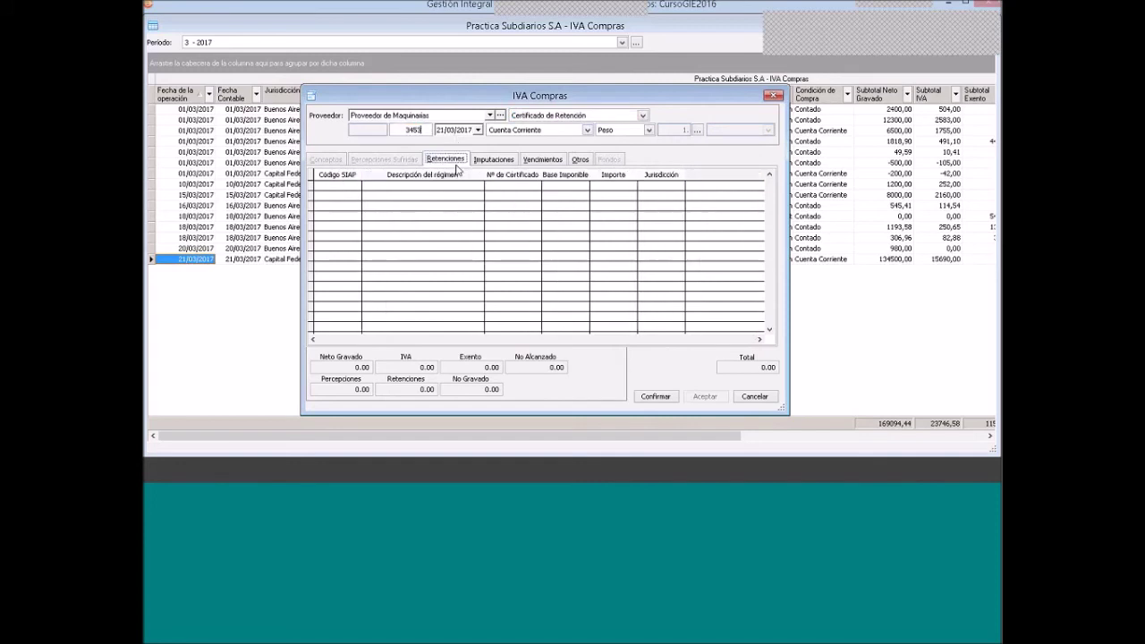
{"action": "right_click", "coordinate": [443, 204]}
{"action": "left_click", "coordinate": [474, 210]}
{"action": "left_click", "coordinate": [559, 208]}
{"action": "left_click", "coordinate": [559, 209]}
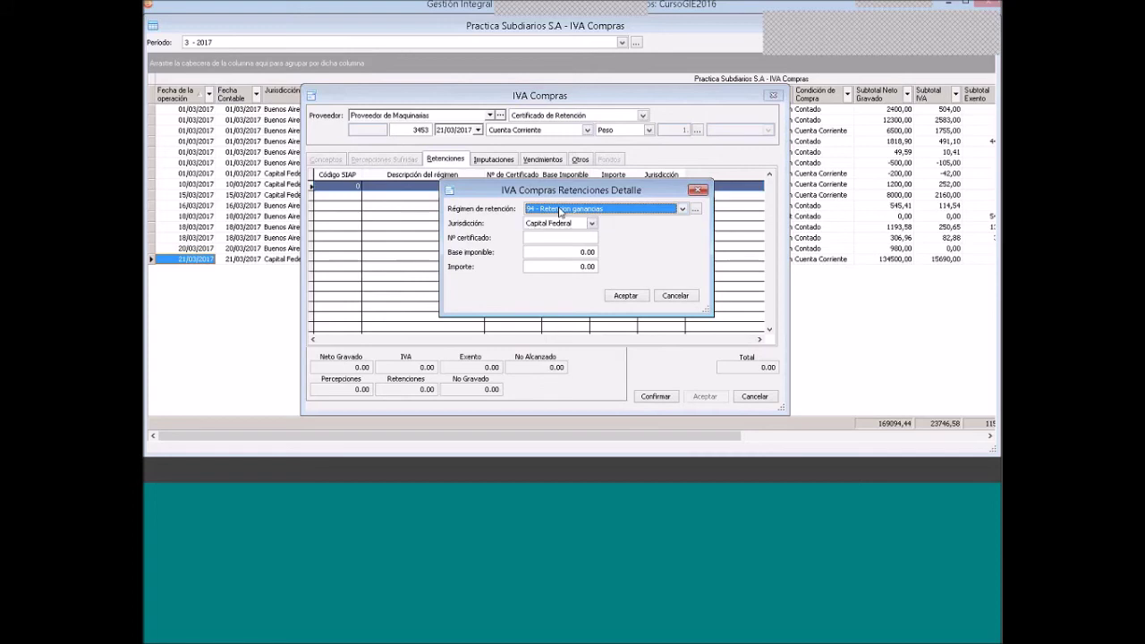
{"action": "left_click", "coordinate": [545, 237]}
{"action": "type", "text": "45435345"}
{"action": "left_click", "coordinate": [574, 253]}
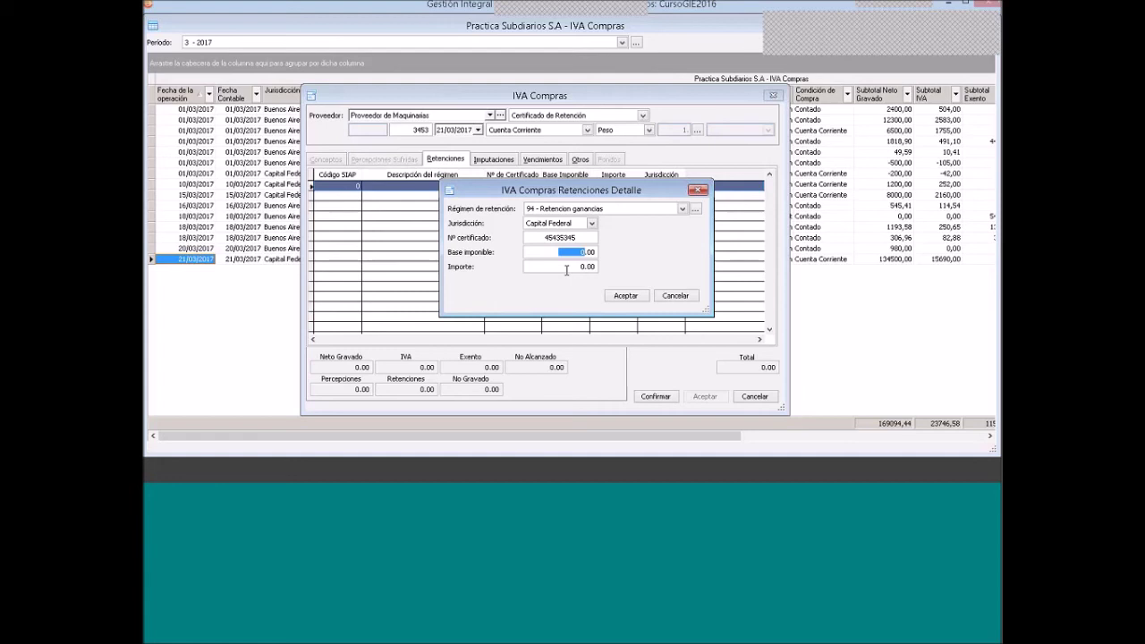
{"action": "type", "text": "134500"}
{"action": "key", "text": "Tab"}
{"action": "type", "text": "500"}
{"action": "left_click", "coordinate": [625, 296]}
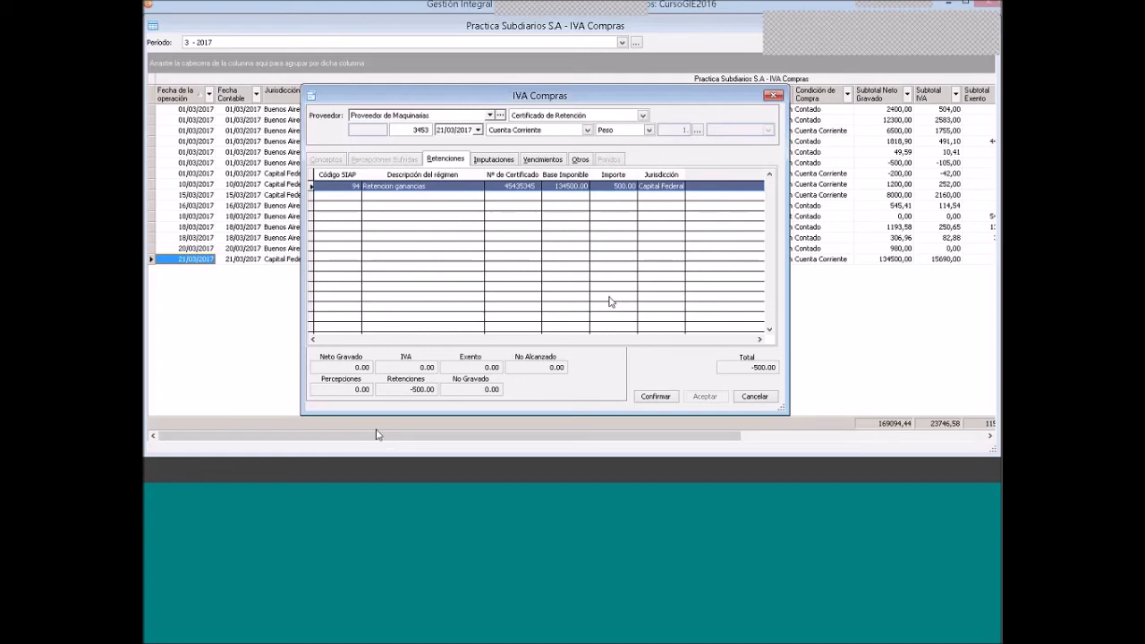
Switch to Word to recheck item 16's Ganancias withholding amount, and return to the withholding voucher in IVA Compras
{"action": "left_click", "coordinate": [317, 475]}
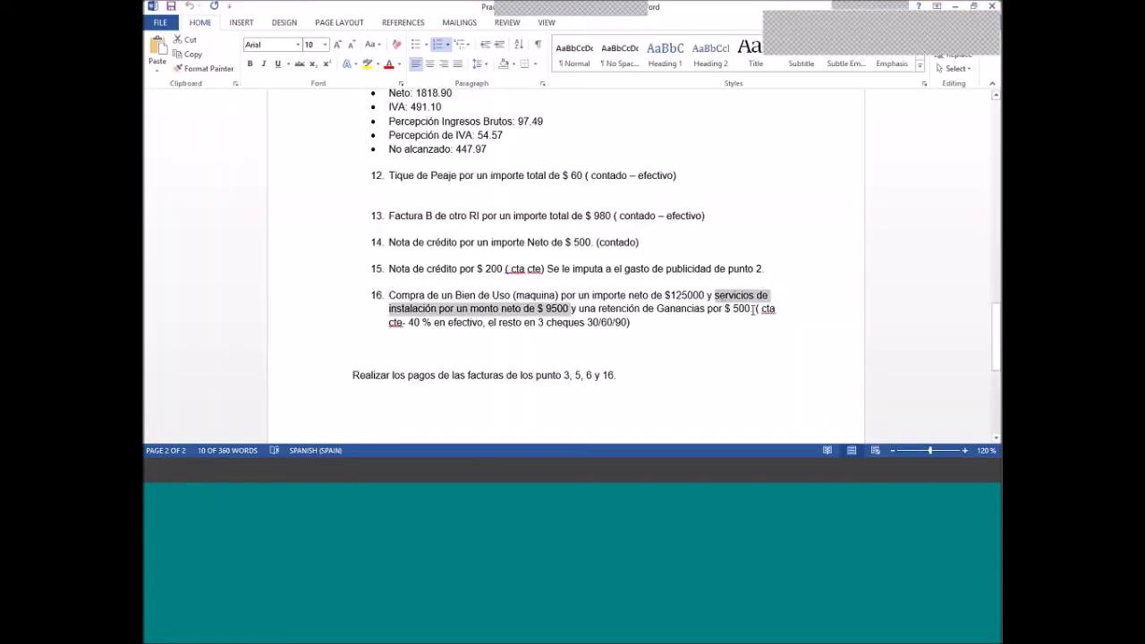
{"action": "left_click_drag", "start_coordinate": [753, 308], "coordinate": [724, 308]}
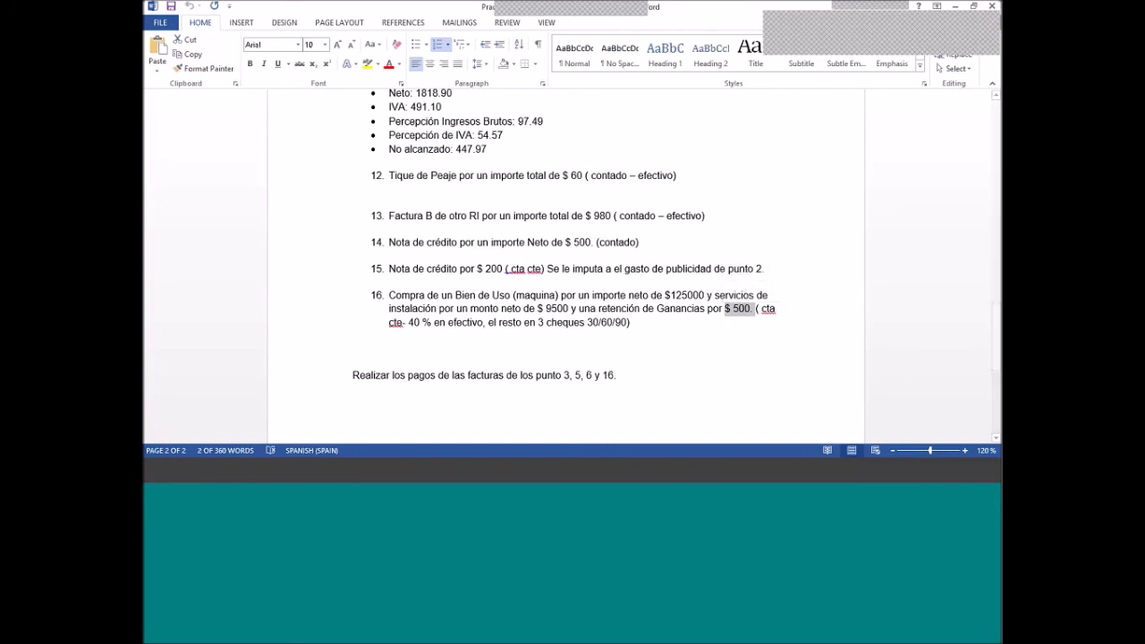
{"action": "left_click", "coordinate": [377, 284]}
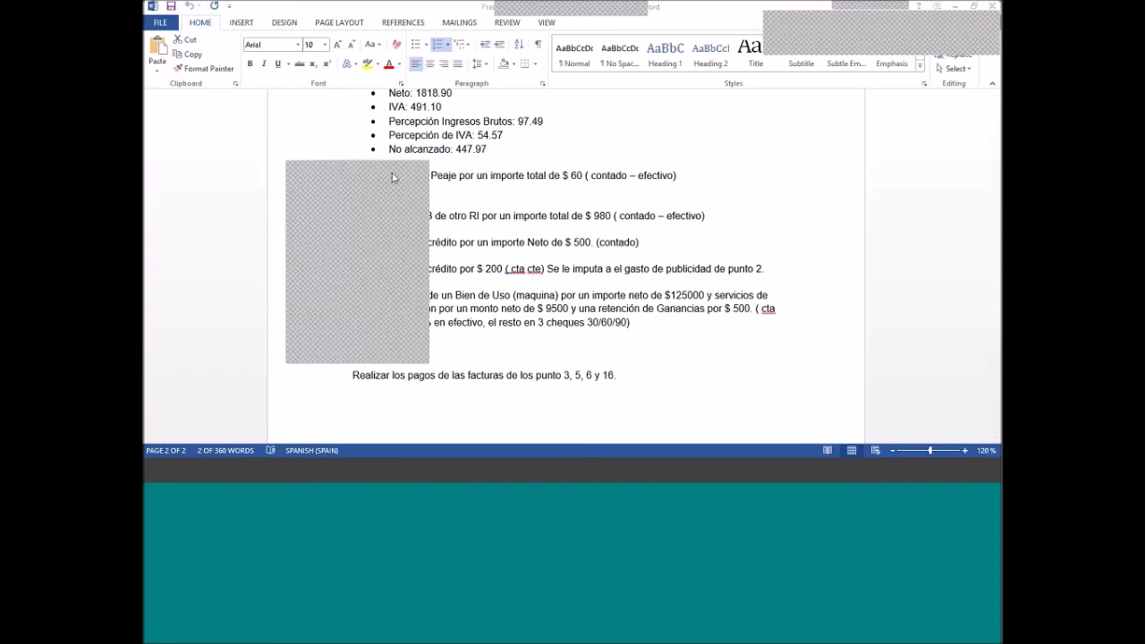
{"action": "key", "text": "alt+Tab"}
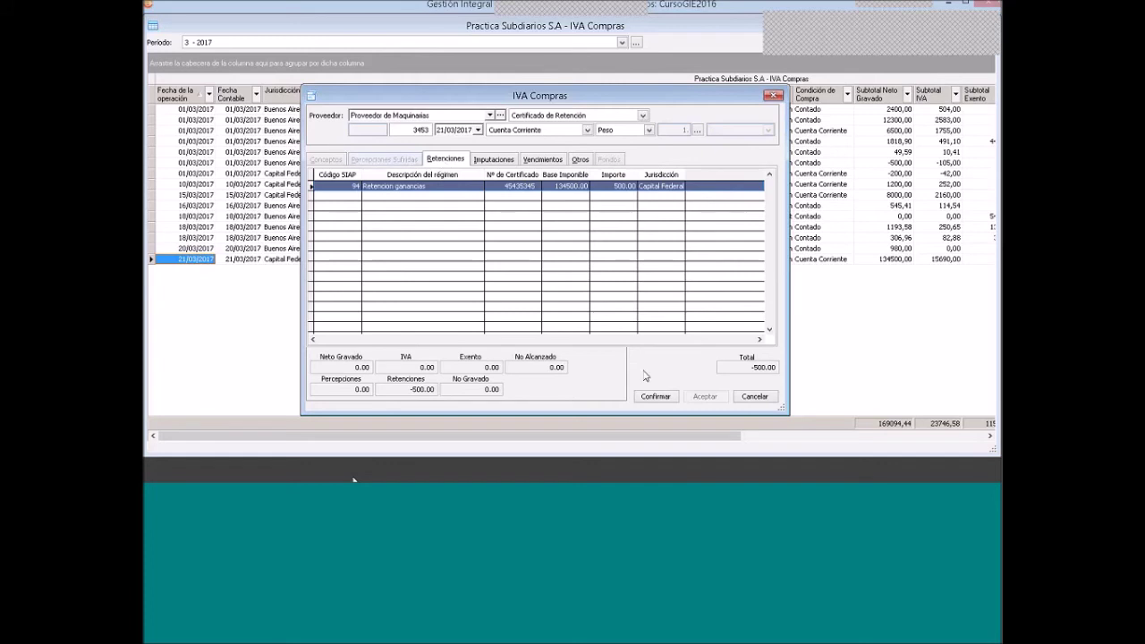
Confirm and save the Certificado de Retención, and close the blank voucher form that follows
{"action": "left_click", "coordinate": [657, 397]}
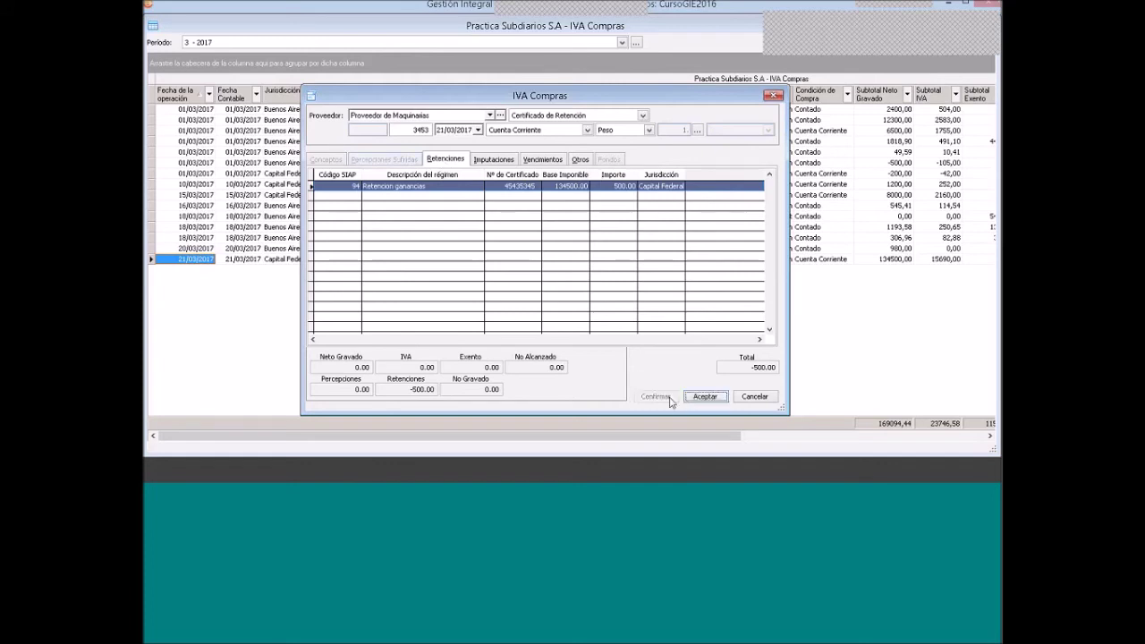
{"action": "left_click", "coordinate": [711, 400]}
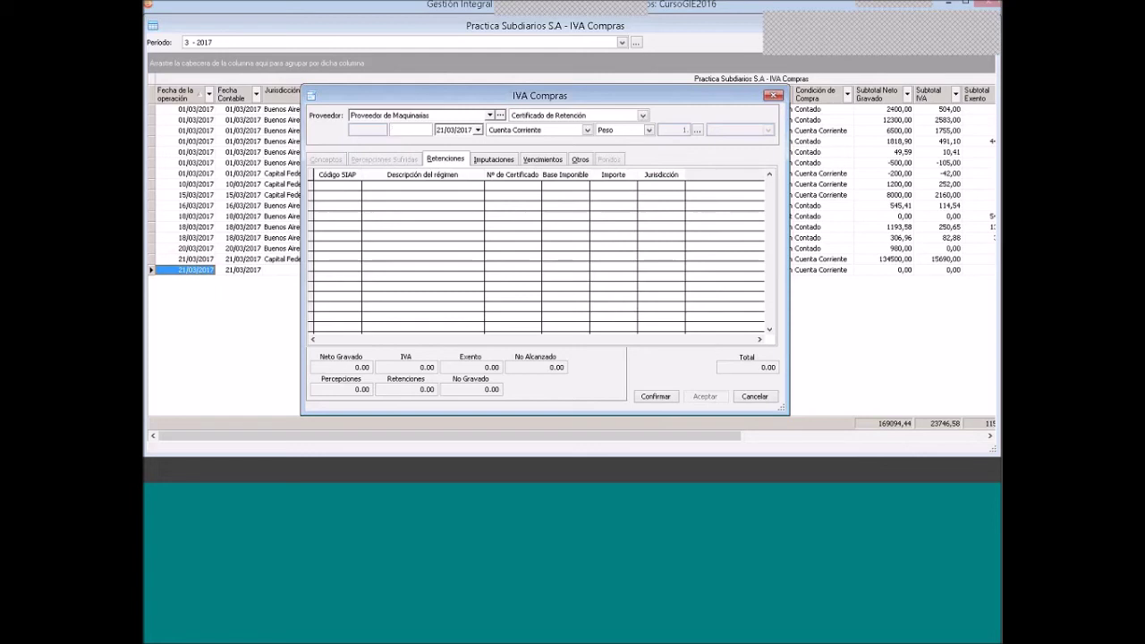
{"action": "left_click", "coordinate": [754, 396]}
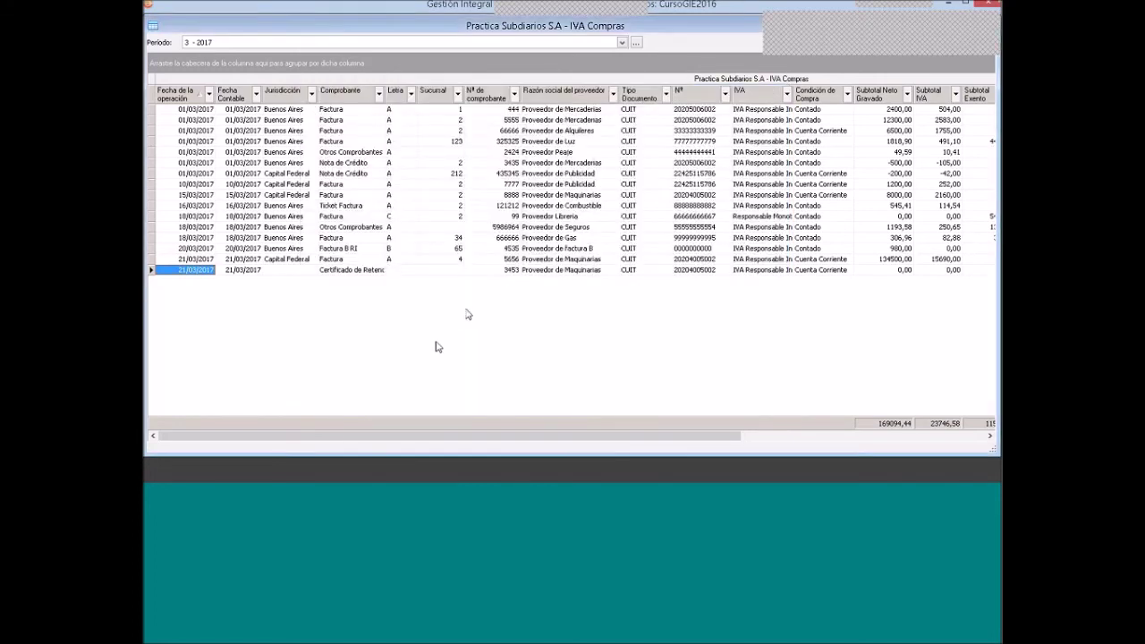
Close the IVA Compras list and open Pagos under Cuentas a pagar
{"action": "left_click", "coordinate": [153, 28]}
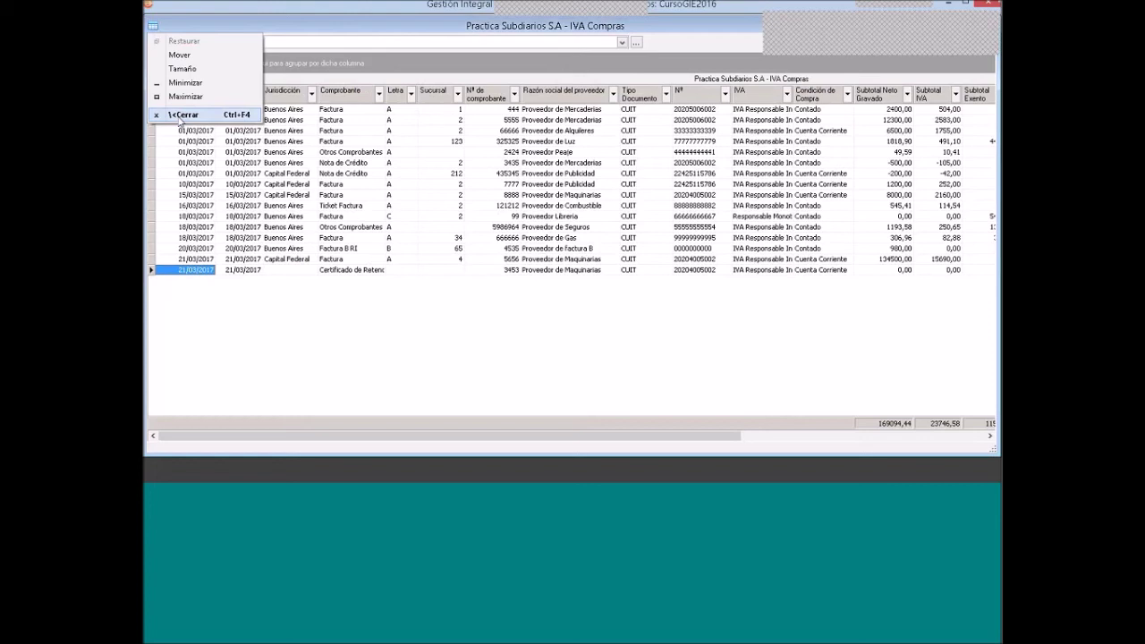
{"action": "left_click", "coordinate": [180, 114]}
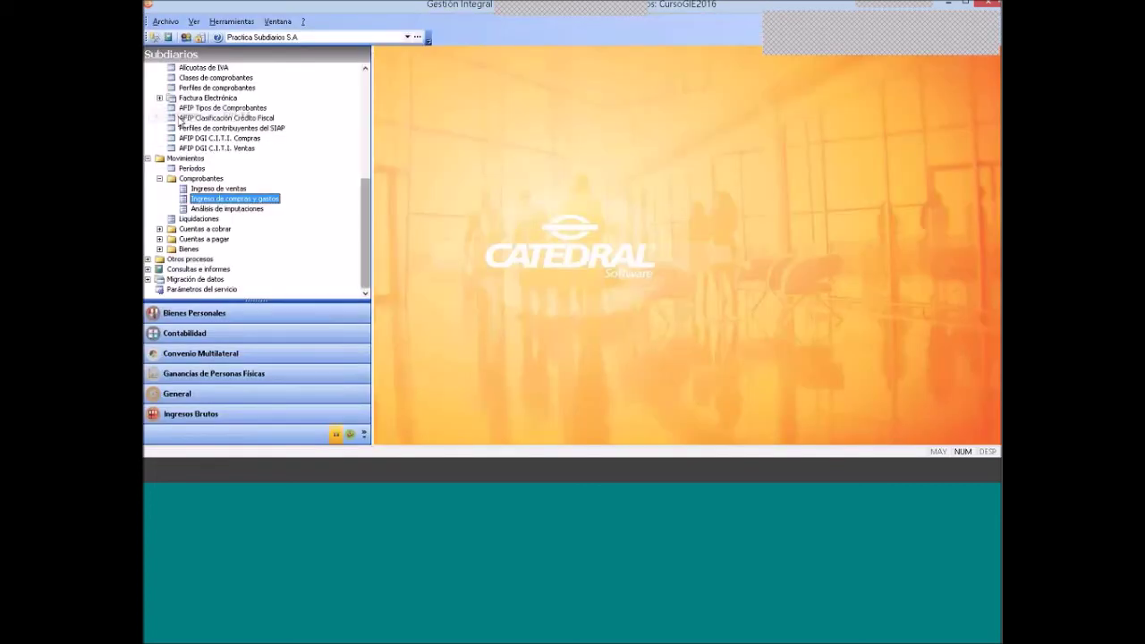
{"action": "left_click", "coordinate": [161, 240]}
{"action": "double_click", "coordinate": [201, 258]}
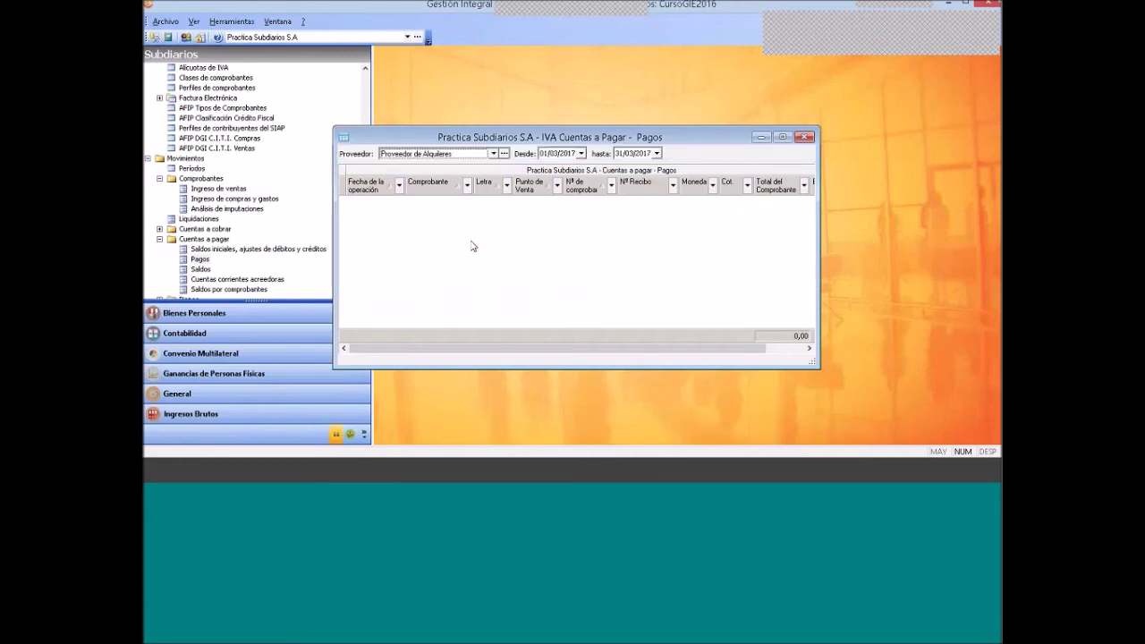
Choose Proveedor de Maquinarias as the supplier and create a new payment
{"action": "left_click", "coordinate": [493, 153]}
{"action": "left_click", "coordinate": [449, 230]}
{"action": "key", "text": "Insert"}
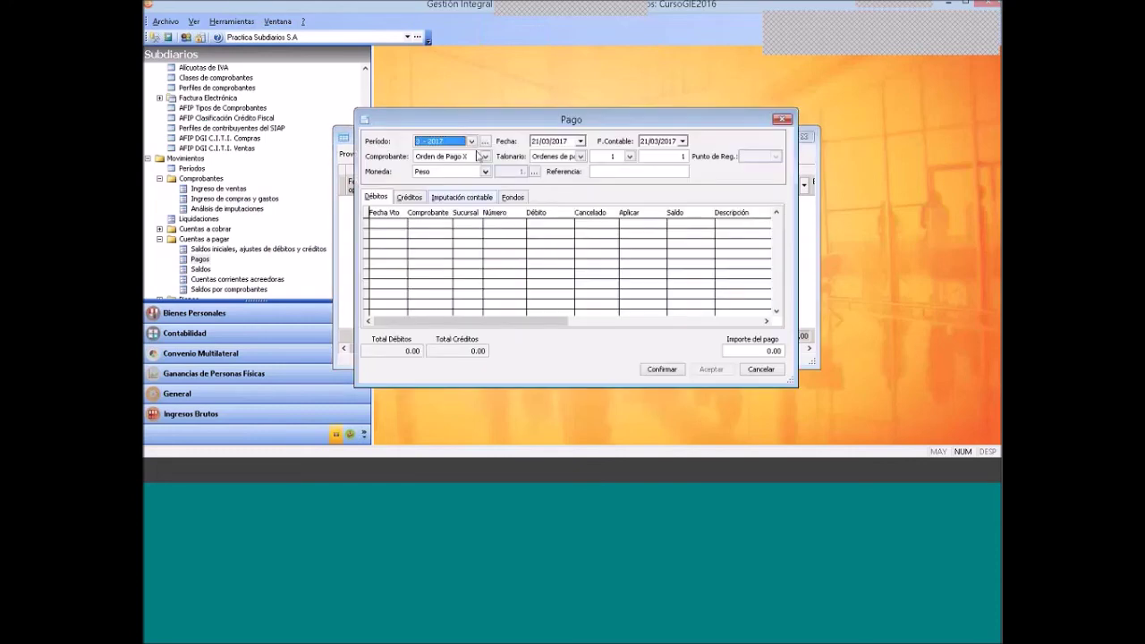
Add the outstanding Factura A 4-5656 to the payment's debits
{"action": "left_click", "coordinate": [400, 199]}
{"action": "left_click", "coordinate": [376, 198]}
{"action": "right_click", "coordinate": [407, 243]}
{"action": "left_click", "coordinate": [428, 247]}
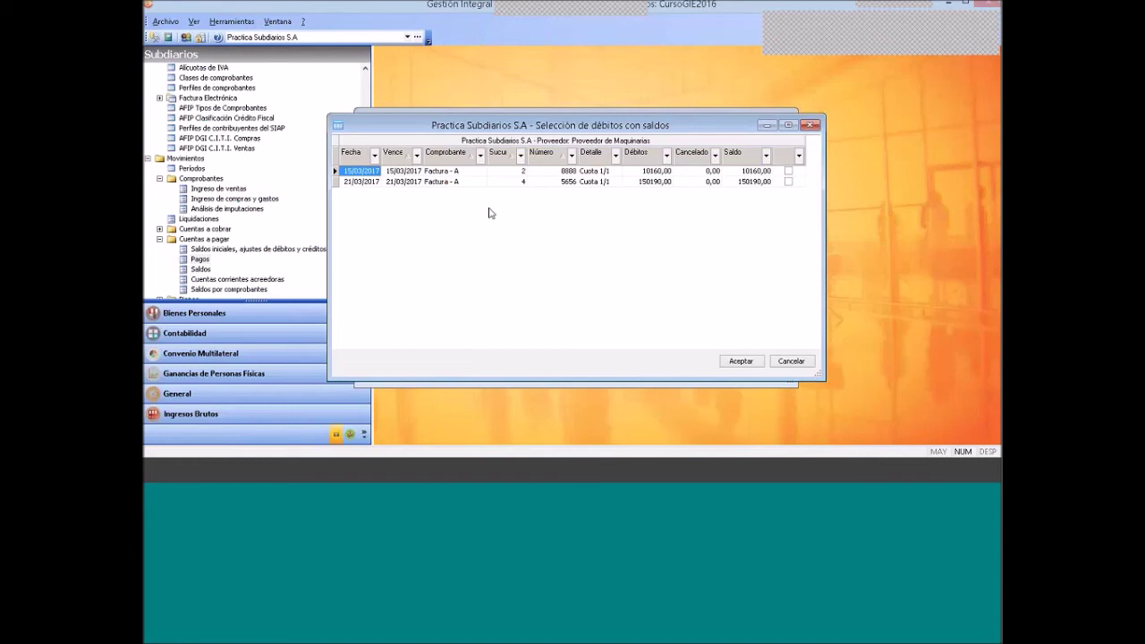
{"action": "left_click", "coordinate": [788, 182]}
{"action": "left_click", "coordinate": [789, 183]}
{"action": "left_click", "coordinate": [742, 362]}
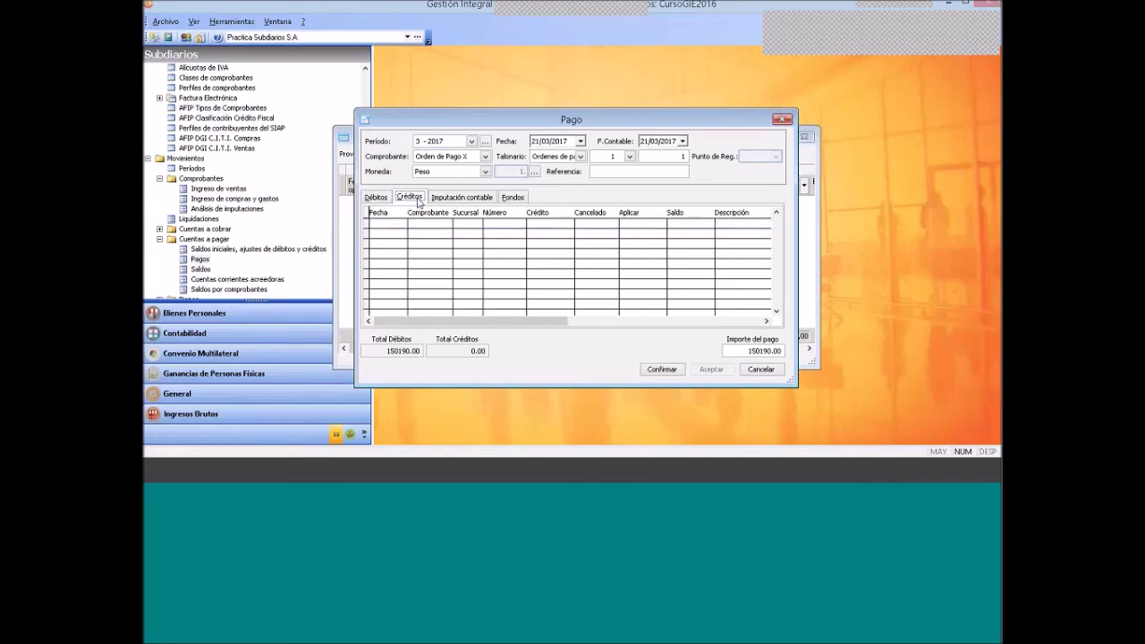
Apply Certificado de Retención 3453 as a credit in the payment, and review its debits and credits
{"action": "right_click", "coordinate": [429, 245]}
{"action": "left_click", "coordinate": [453, 250]}
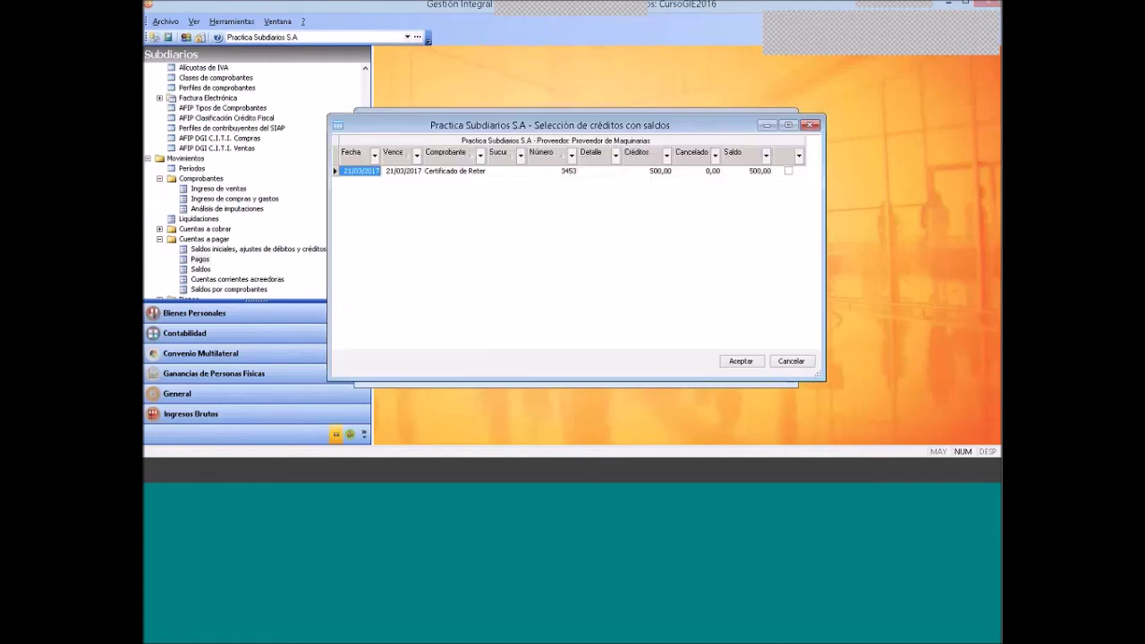
{"action": "left_click", "coordinate": [788, 171]}
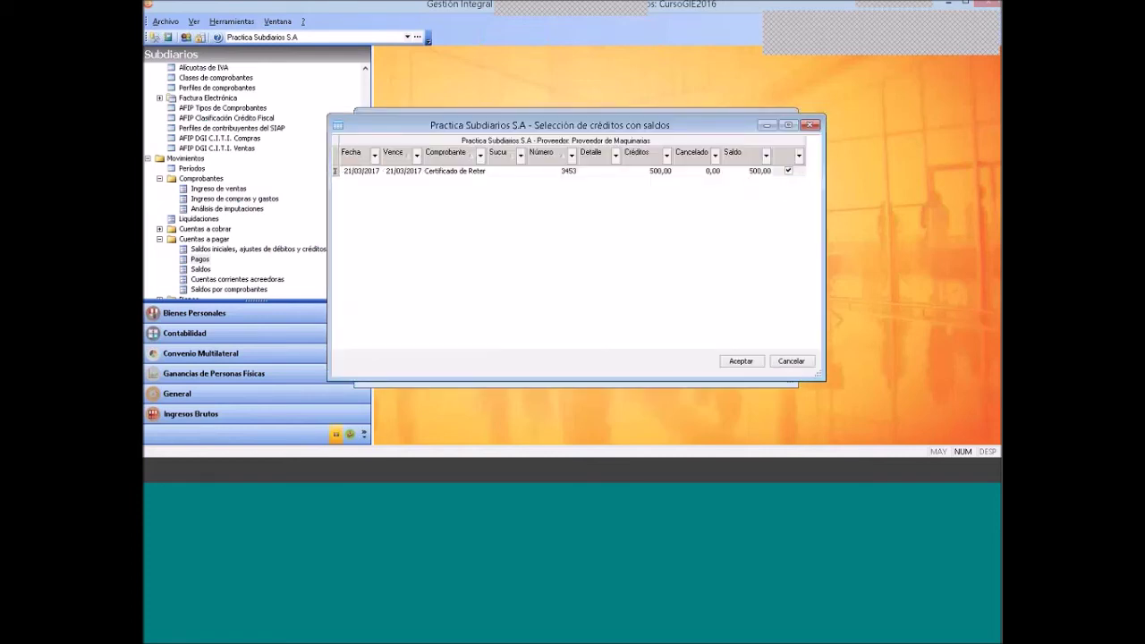
{"action": "left_click", "coordinate": [739, 362]}
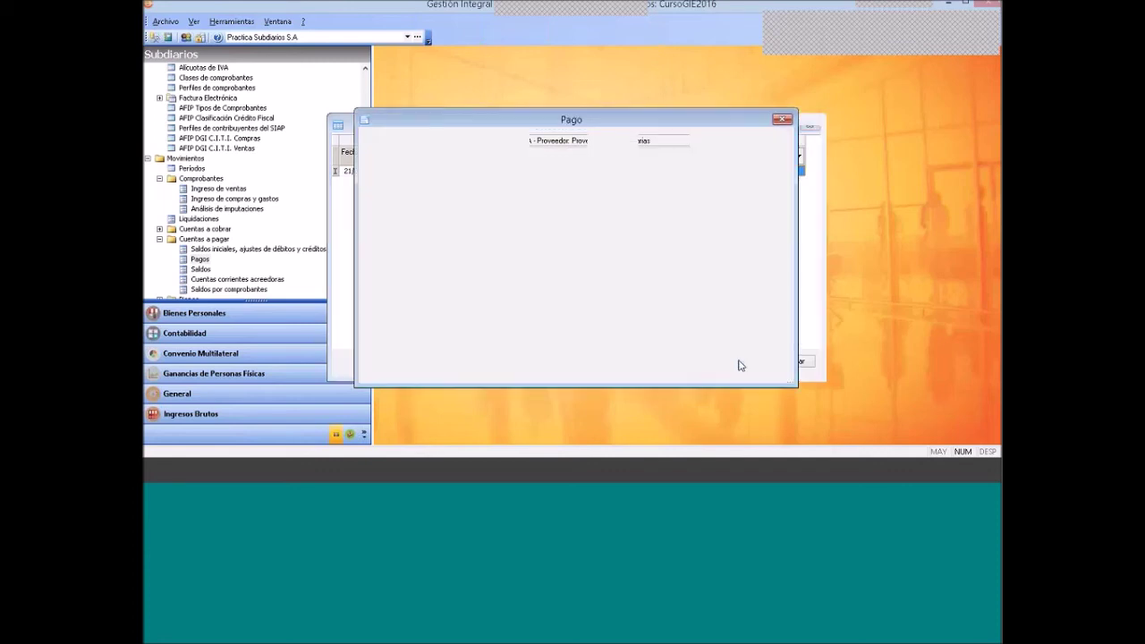
{"action": "left_click", "coordinate": [412, 198]}
{"action": "left_click", "coordinate": [377, 198]}
{"action": "left_click", "coordinate": [407, 200]}
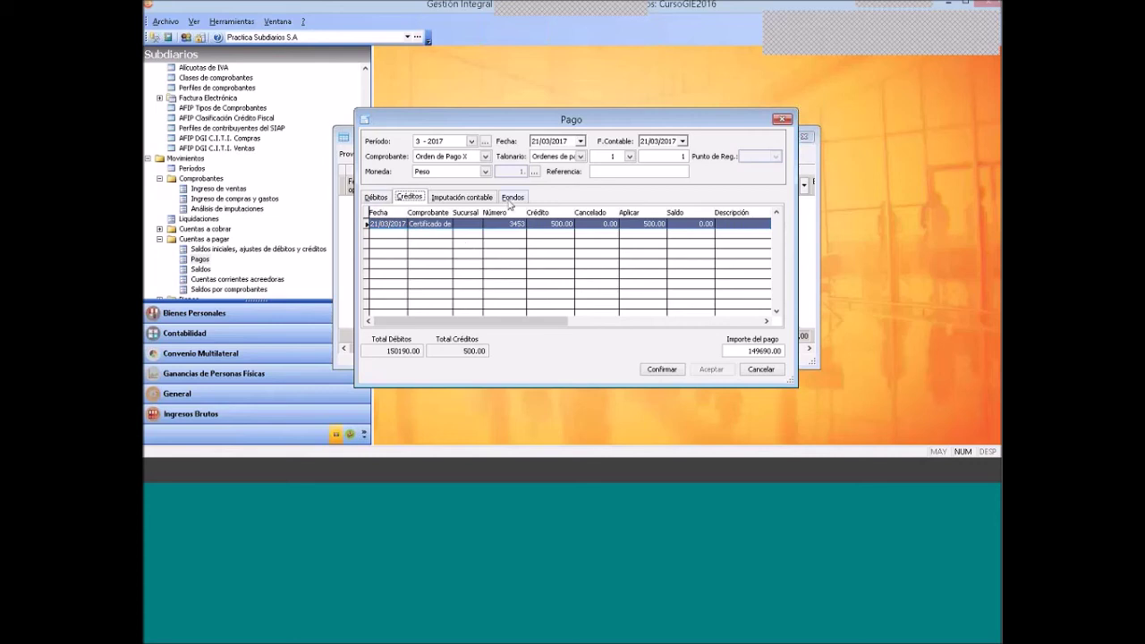
Open the payment's funds and move the floating window that covers them aside
{"action": "left_click", "coordinate": [512, 197]}
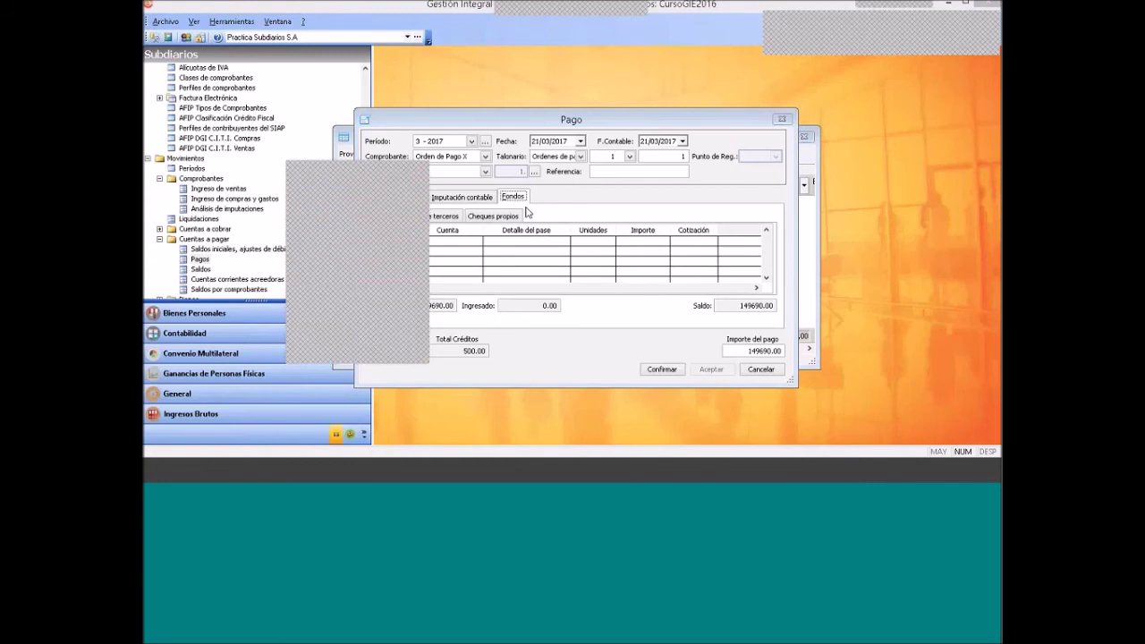
{"action": "left_click_drag", "start_coordinate": [379, 186], "coordinate": [778, 149]}
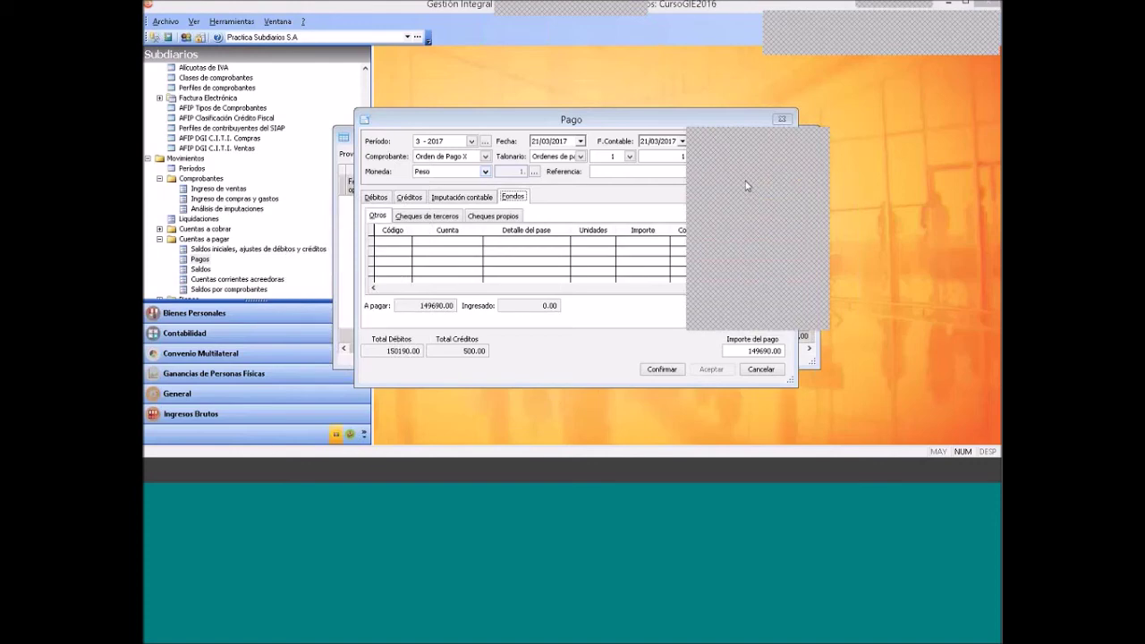
{"action": "left_click_drag", "start_coordinate": [726, 135], "coordinate": [660, 176]}
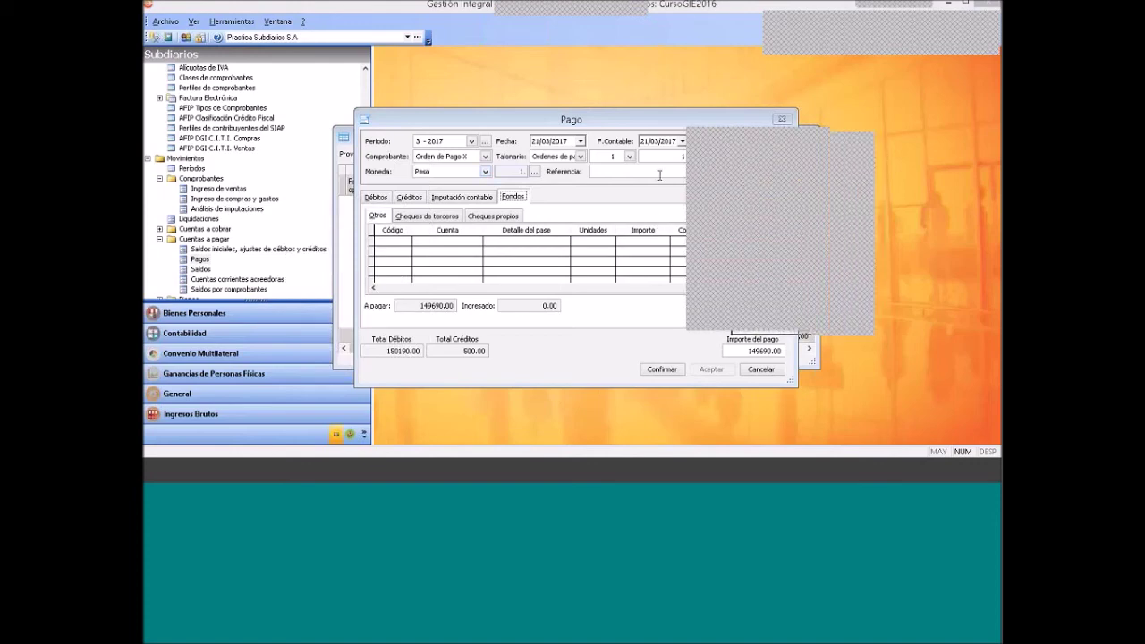
Enter a new own cheque from Banco 1 CC with number 324234 and amount 26800, payable to A
{"action": "left_click", "coordinate": [492, 216]}
{"action": "left_click", "coordinate": [479, 236]}
{"action": "left_click", "coordinate": [479, 245]}
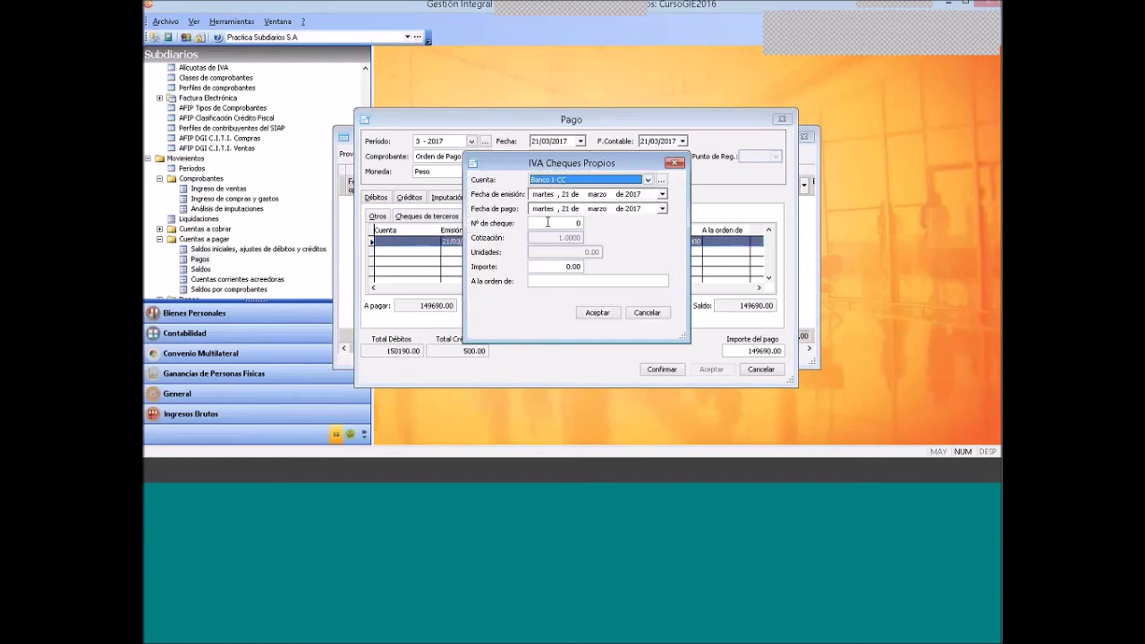
{"action": "left_click", "coordinate": [547, 222]}
{"action": "type", "text": "324234"}
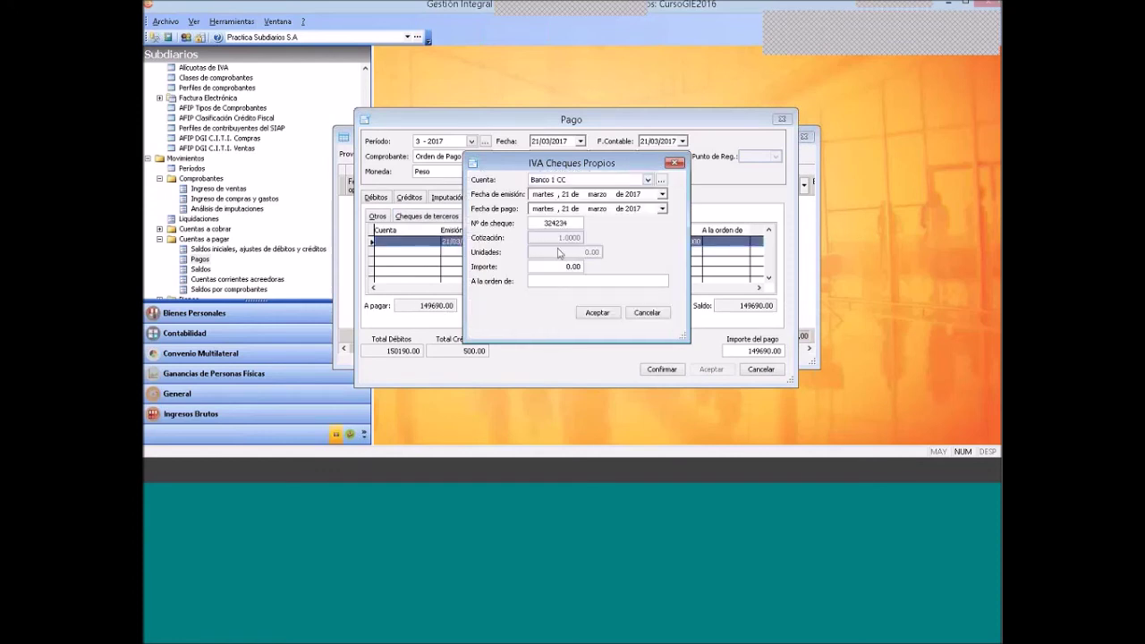
{"action": "left_click", "coordinate": [544, 267]}
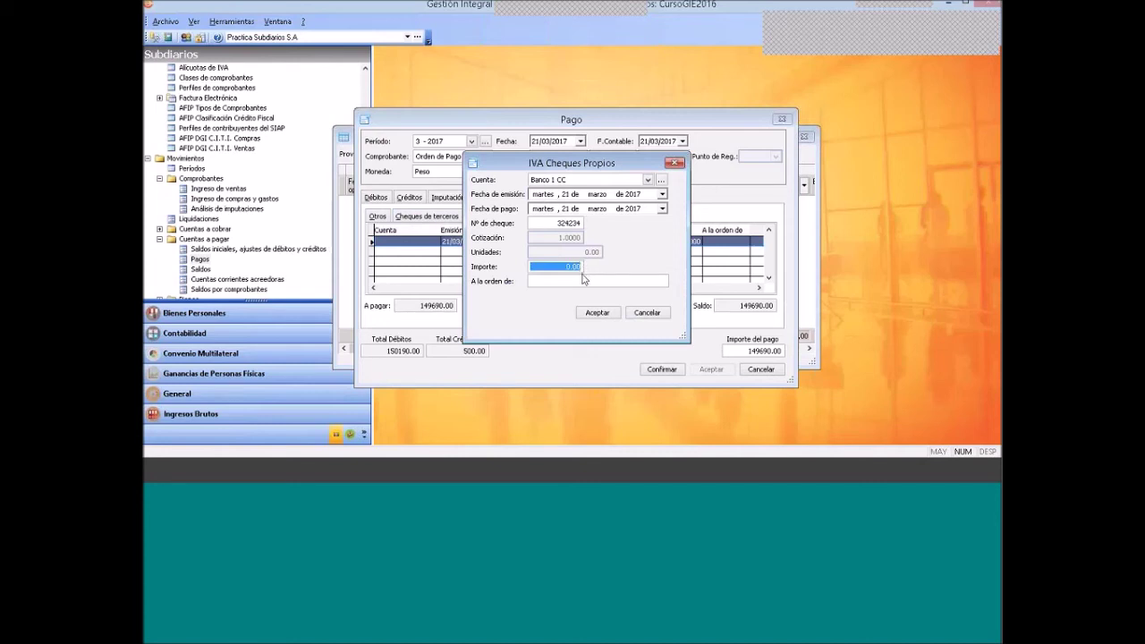
{"action": "type", "text": "26800"}
{"action": "key", "text": "Tab"}
{"action": "type", "text": "A"}
Leave the first cheque's payment date at 21 March 2017 and accept the cheque
{"action": "left_click", "coordinate": [567, 210]}
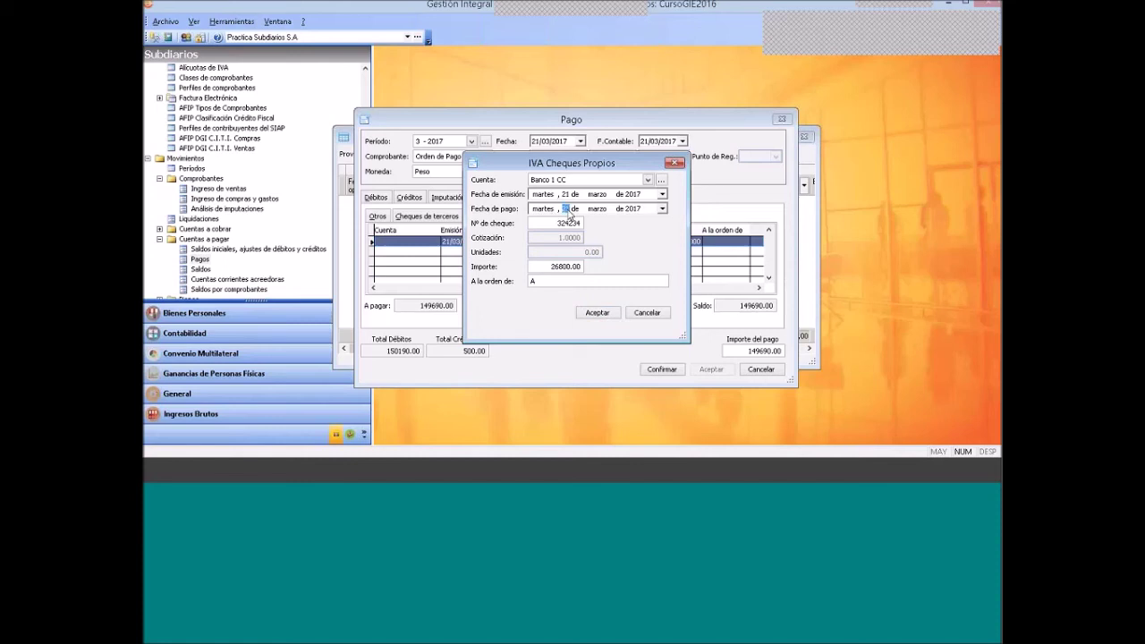
{"action": "left_click", "coordinate": [597, 210]}
{"action": "type", "text": "41"}
{"action": "left_click", "coordinate": [567, 211]}
{"action": "left_click", "coordinate": [598, 313]}
{"action": "left_click", "coordinate": [598, 313]}
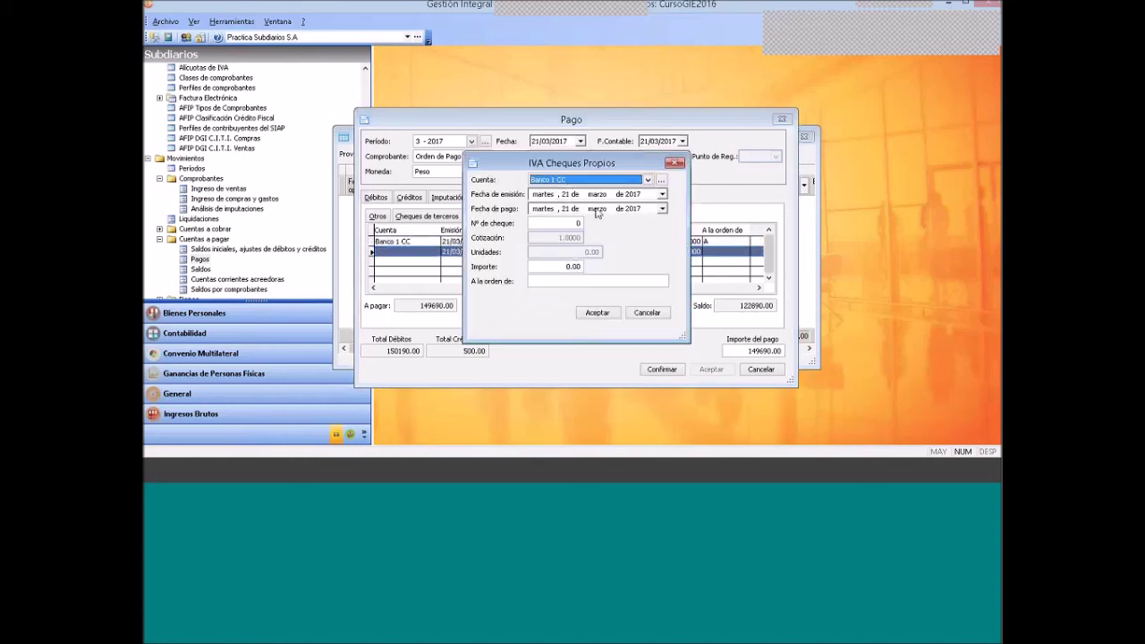
Add a second Banco 1 CC cheque, number 42352, payable on 21 April 2017 for 26800 to the order of A
{"action": "left_click", "coordinate": [597, 208]}
{"action": "type", "text": "4"}
{"action": "key", "text": "Tab"}
{"action": "type", "text": "42352"}
{"action": "key", "text": "Tab"}
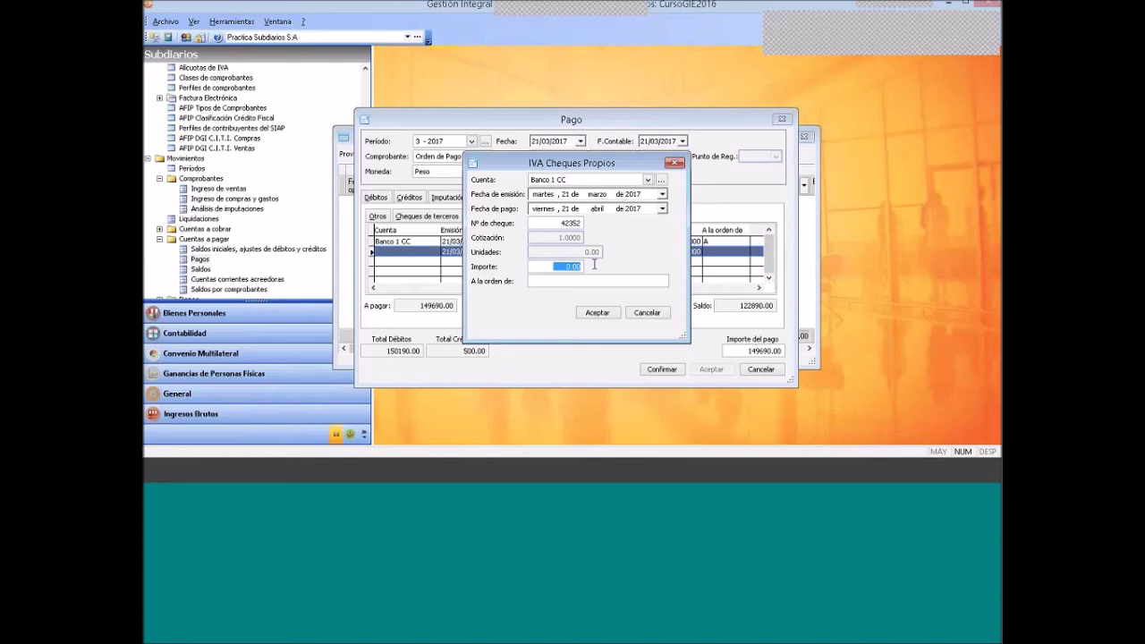
{"action": "type", "text": "26800"}
{"action": "left_click", "coordinate": [568, 283]}
{"action": "type", "text": "A"}
{"action": "left_click", "coordinate": [595, 315]}
Add a third Banco 1 CC cheque, number 424232, payable on 21 May 2017 for 26800 to A, and check the payment's debits
{"action": "right_click", "coordinate": [529, 268]}
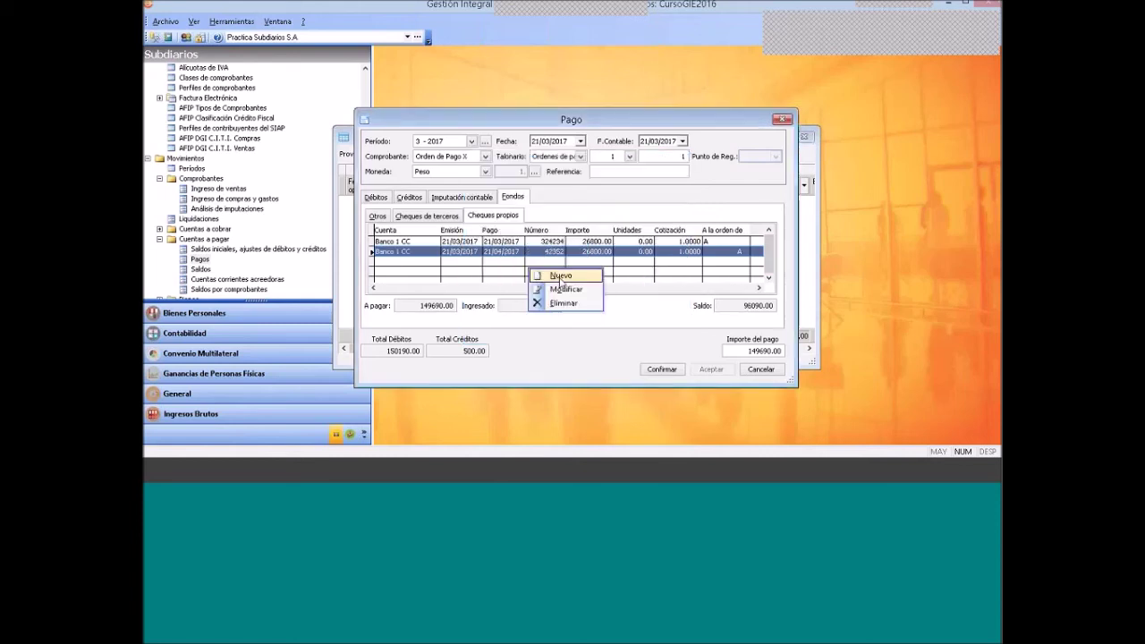
{"action": "left_click", "coordinate": [560, 276]}
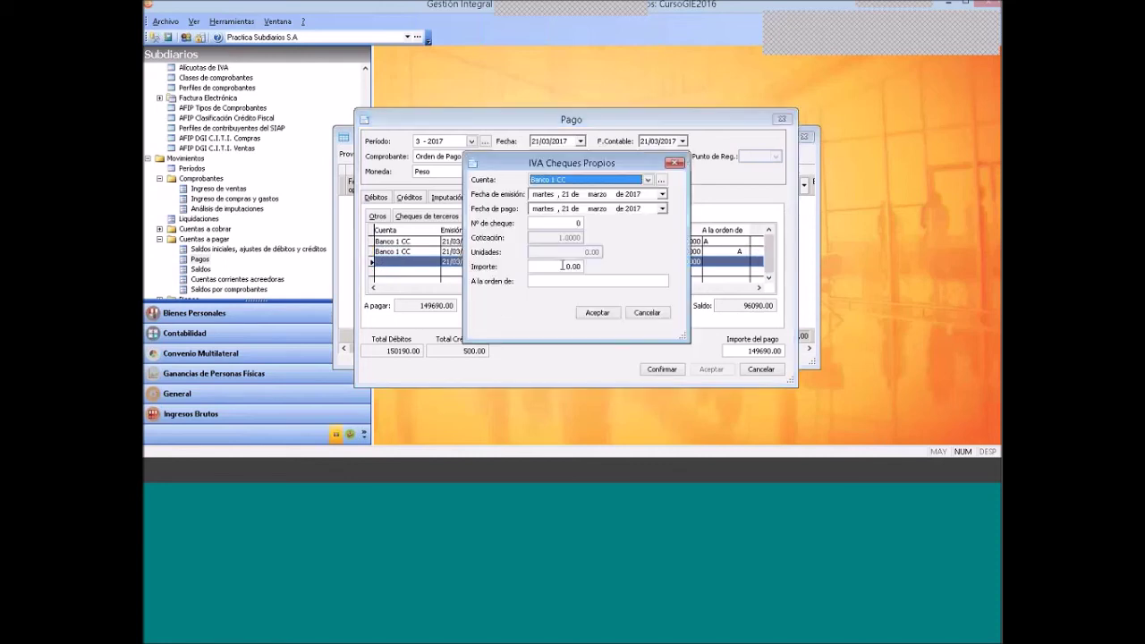
{"action": "left_click", "coordinate": [611, 208]}
{"action": "type", "text": "5"}
{"action": "key", "text": "Tab"}
{"action": "type", "text": "42423"}
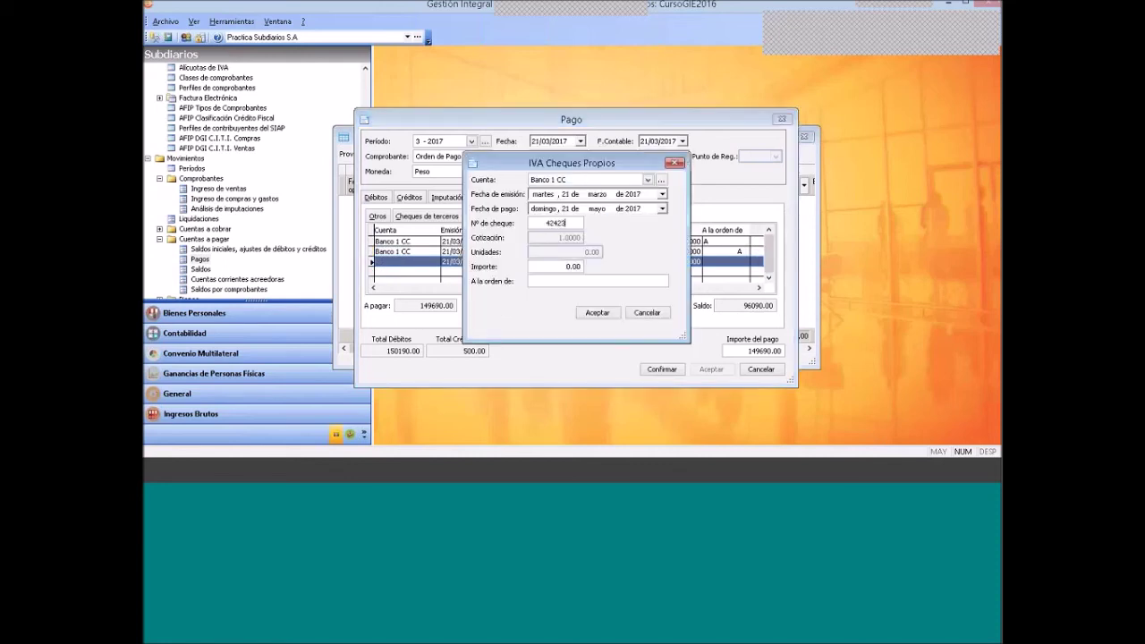
{"action": "key", "text": "Tab"}
{"action": "type", "text": "26800"}
{"action": "left_click", "coordinate": [567, 282]}
{"action": "key", "text": "Return"}
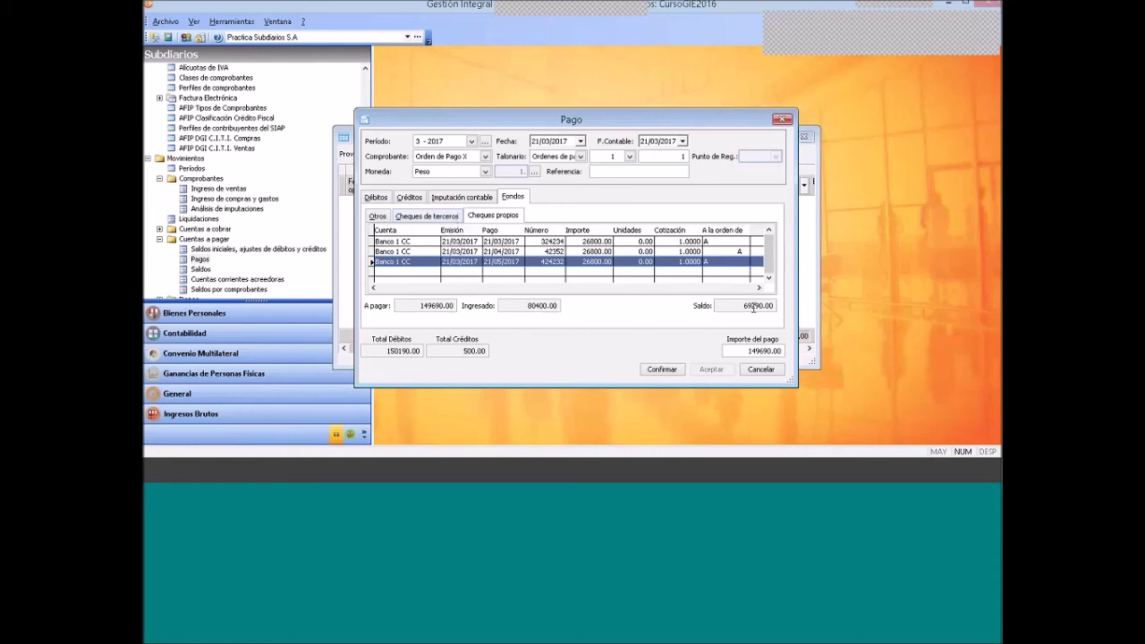
{"action": "left_click", "coordinate": [377, 198]}
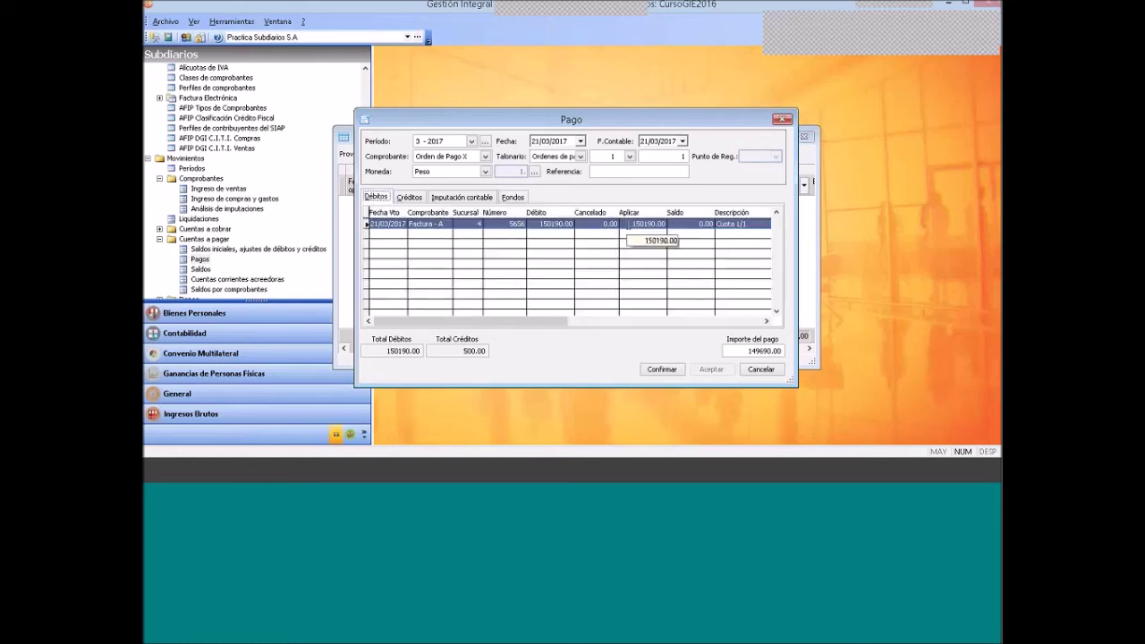
Try applying only 62290 of the payment to the Factura A debit
{"action": "left_click", "coordinate": [627, 224]}
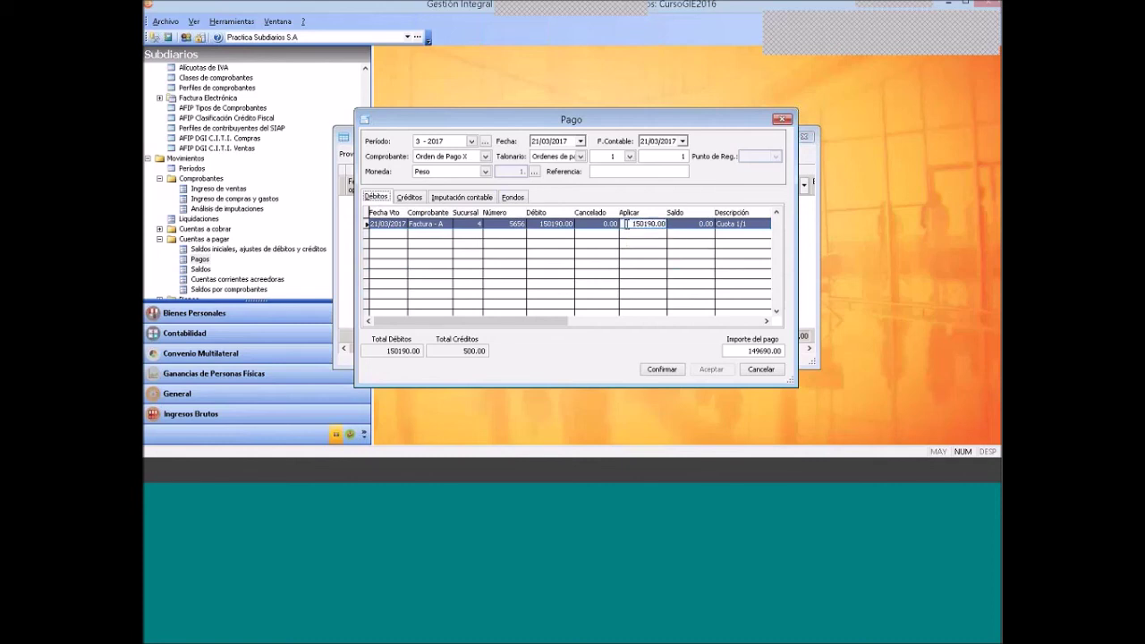
{"action": "left_click", "coordinate": [478, 199]}
{"action": "left_click", "coordinate": [511, 197]}
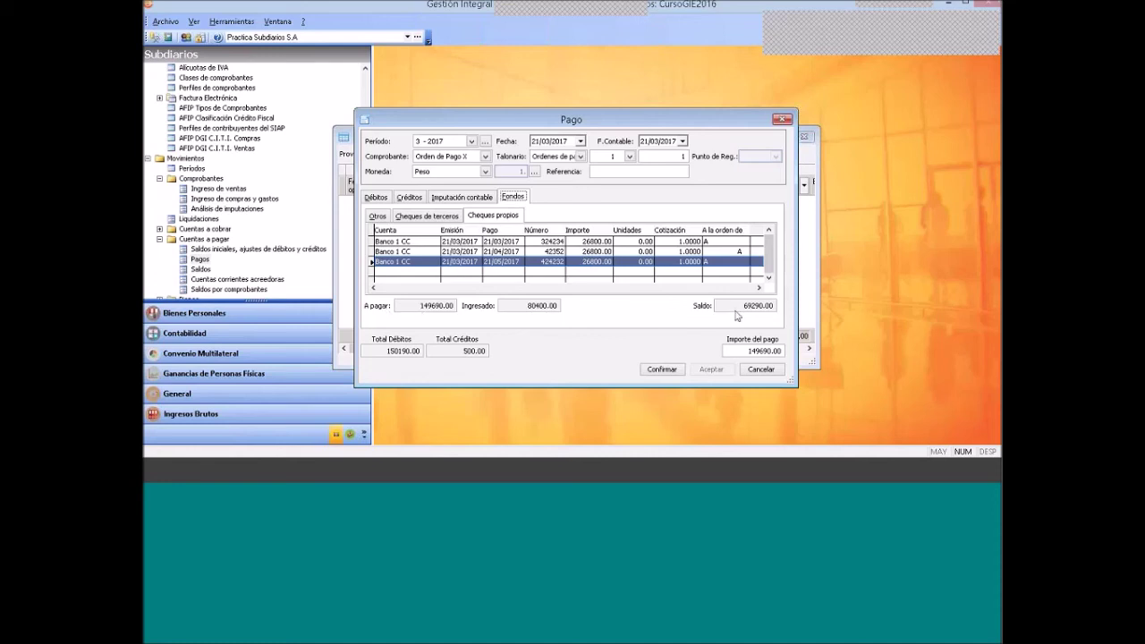
{"action": "left_click", "coordinate": [376, 196]}
{"action": "type", "text": "62290"}
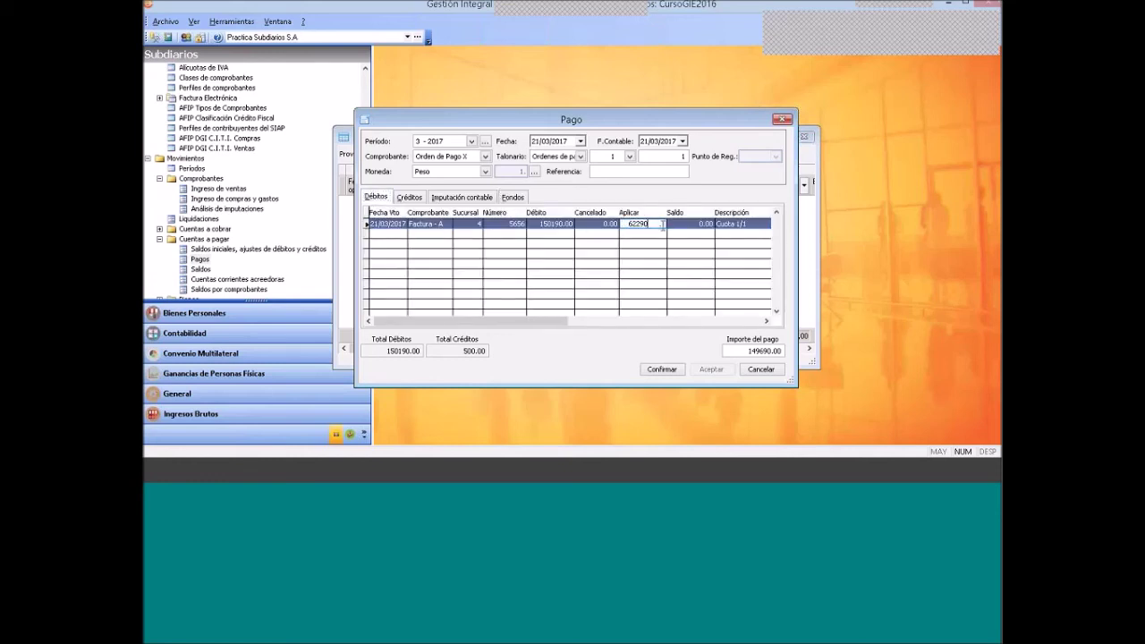
{"action": "left_click", "coordinate": [589, 224]}
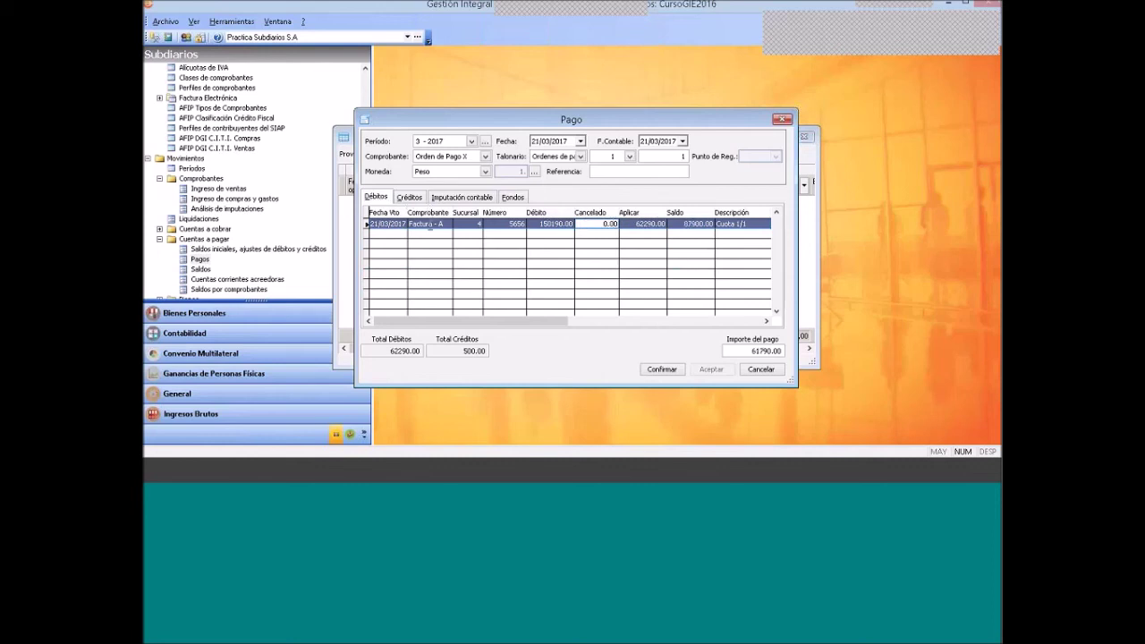
Remove the partly applied Factura A debit and add it again with its full amount applied
{"action": "right_click", "coordinate": [429, 225]}
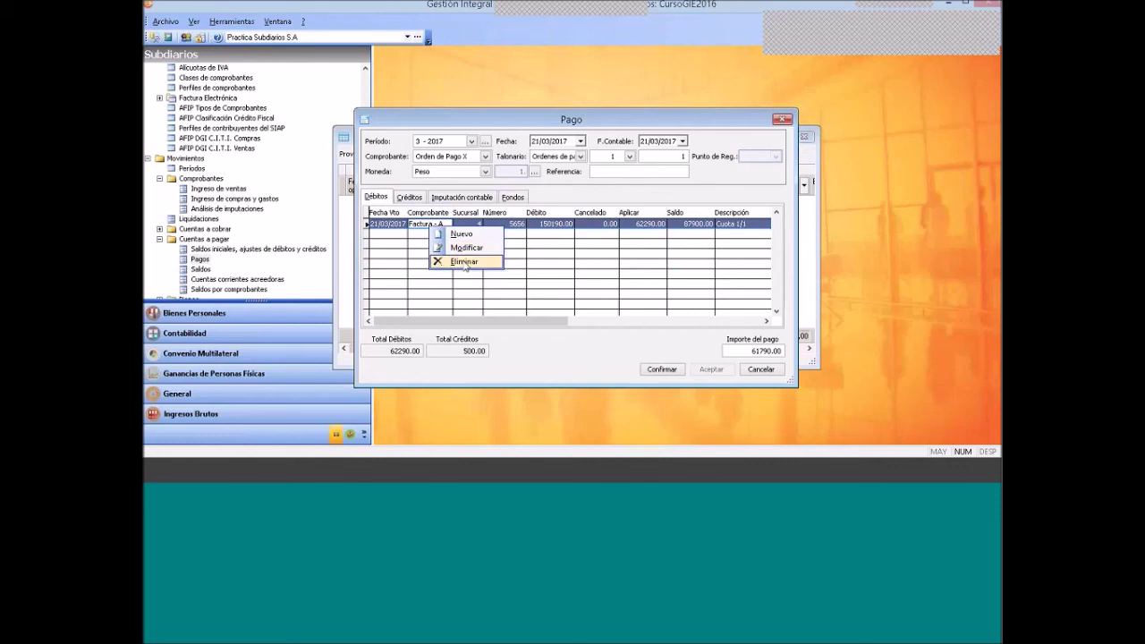
{"action": "left_click", "coordinate": [465, 262]}
{"action": "right_click", "coordinate": [527, 252]}
{"action": "left_click", "coordinate": [549, 258]}
{"action": "left_click", "coordinate": [786, 182]}
{"action": "left_click", "coordinate": [739, 361]}
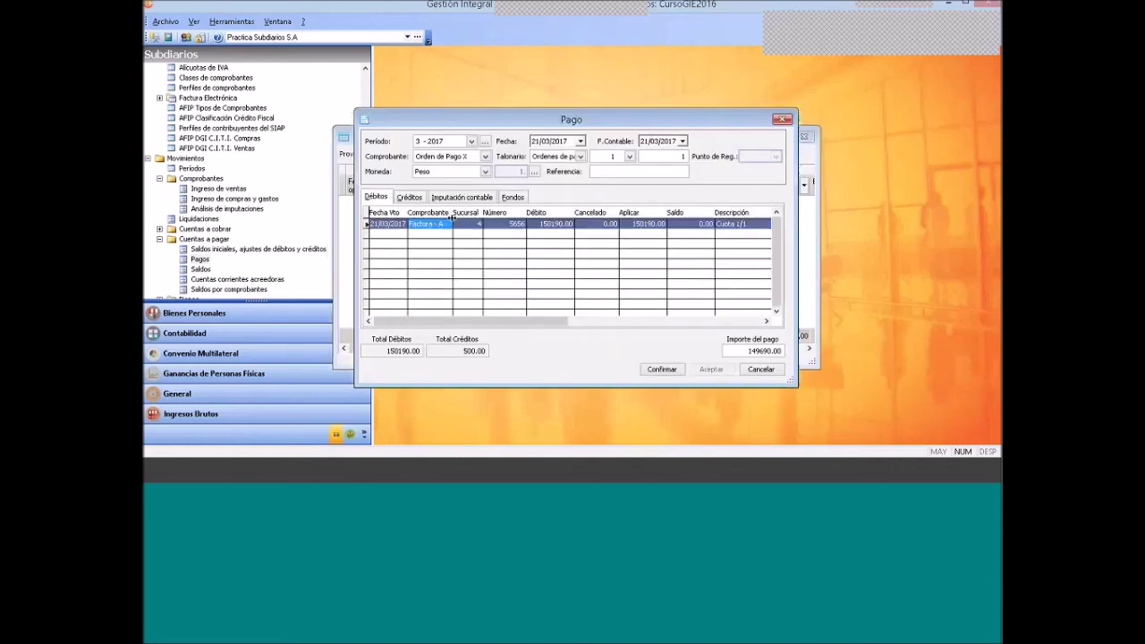
Add a cash line to the payment's other funds for account Caja, with detail AA and amount 62290
{"action": "left_click", "coordinate": [513, 198]}
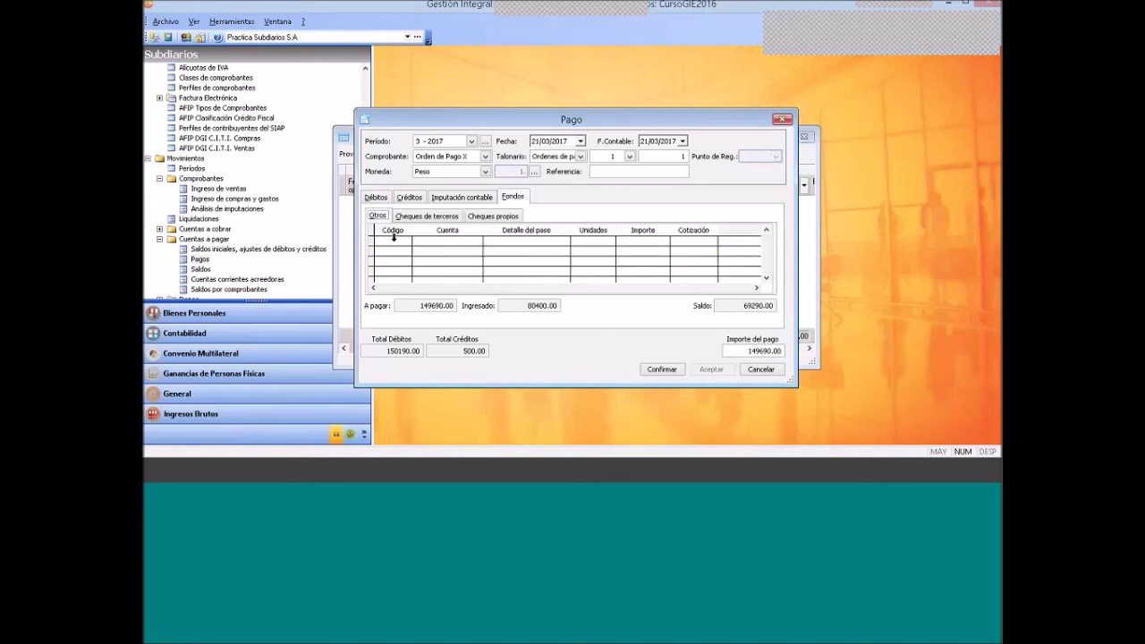
{"action": "right_click", "coordinate": [415, 254]}
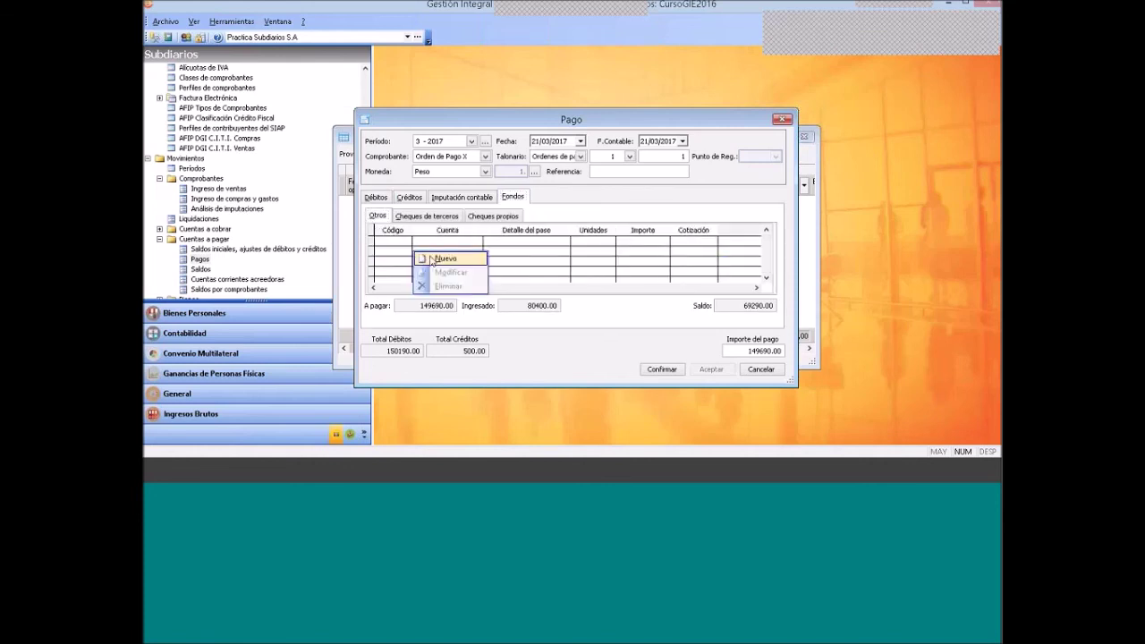
{"action": "left_click", "coordinate": [432, 259]}
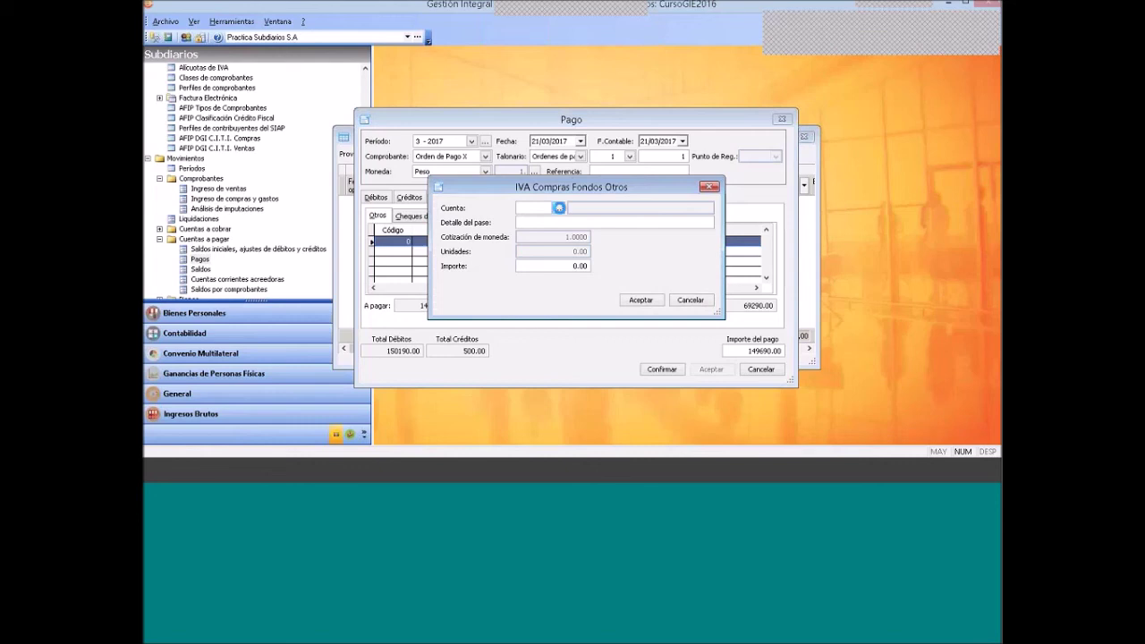
{"action": "left_click", "coordinate": [559, 208]}
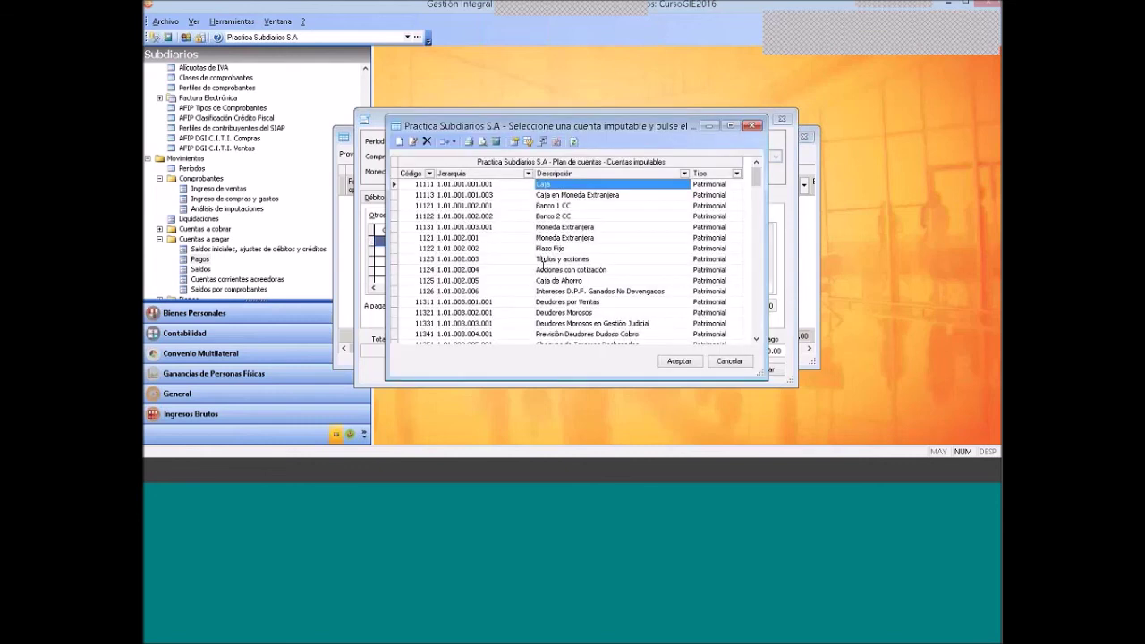
{"action": "key", "text": "Return"}
{"action": "type", "text": "62290"}
{"action": "key", "text": "shift+Tab"}
{"action": "type", "text": "AA"}
{"action": "key", "text": "Return"}
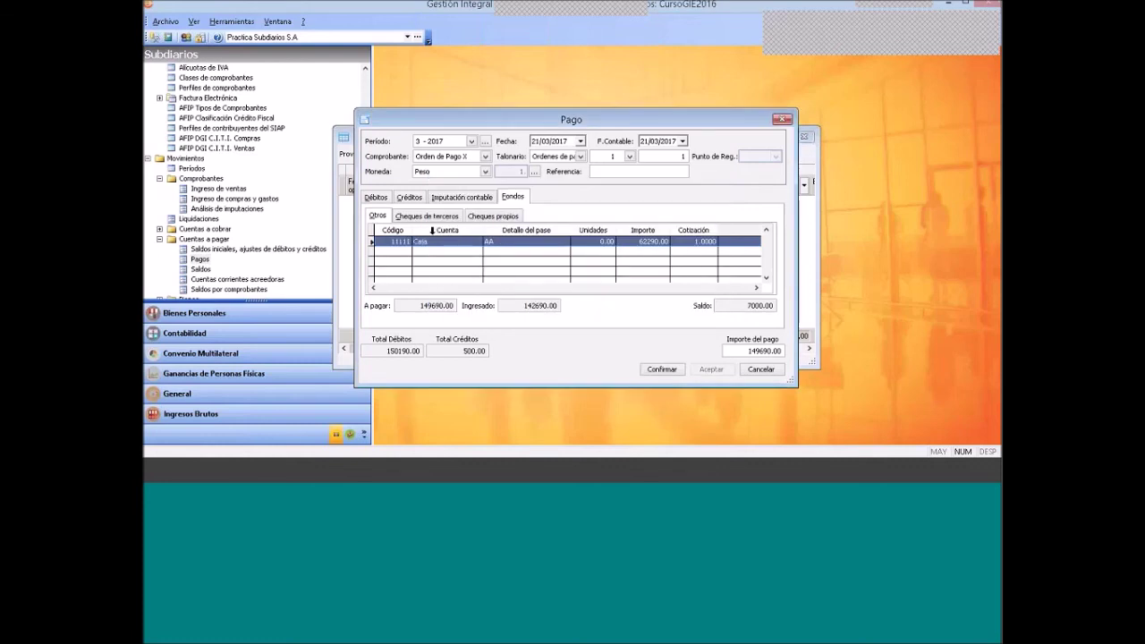
Compare the payment's debits and credits with the cash and own cheques entered
{"action": "left_click", "coordinate": [376, 198]}
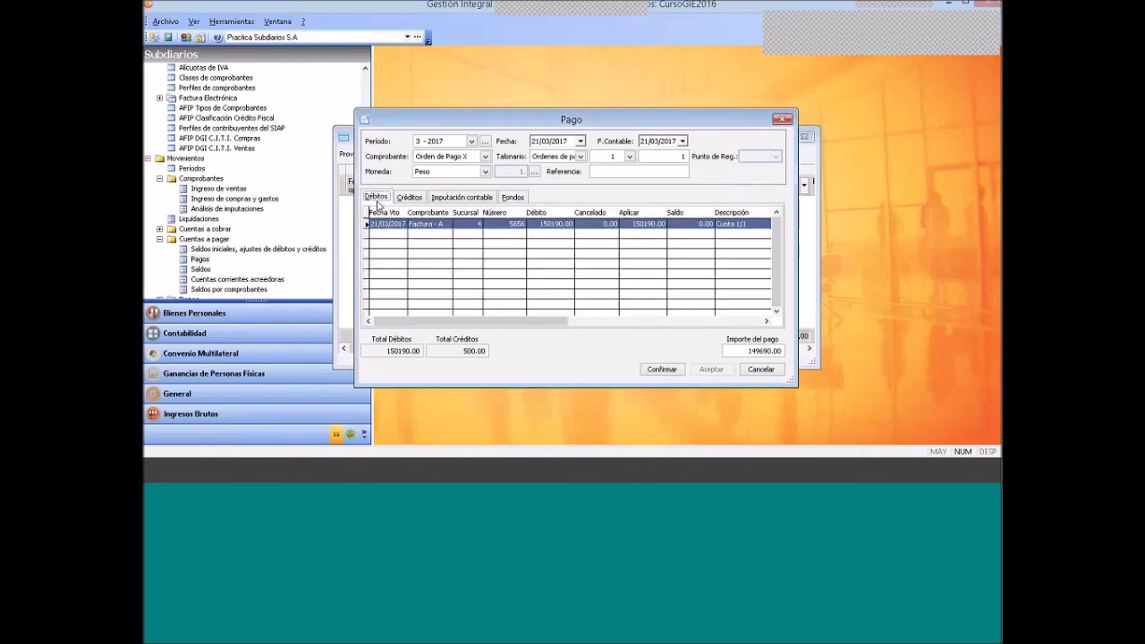
{"action": "left_click", "coordinate": [400, 199]}
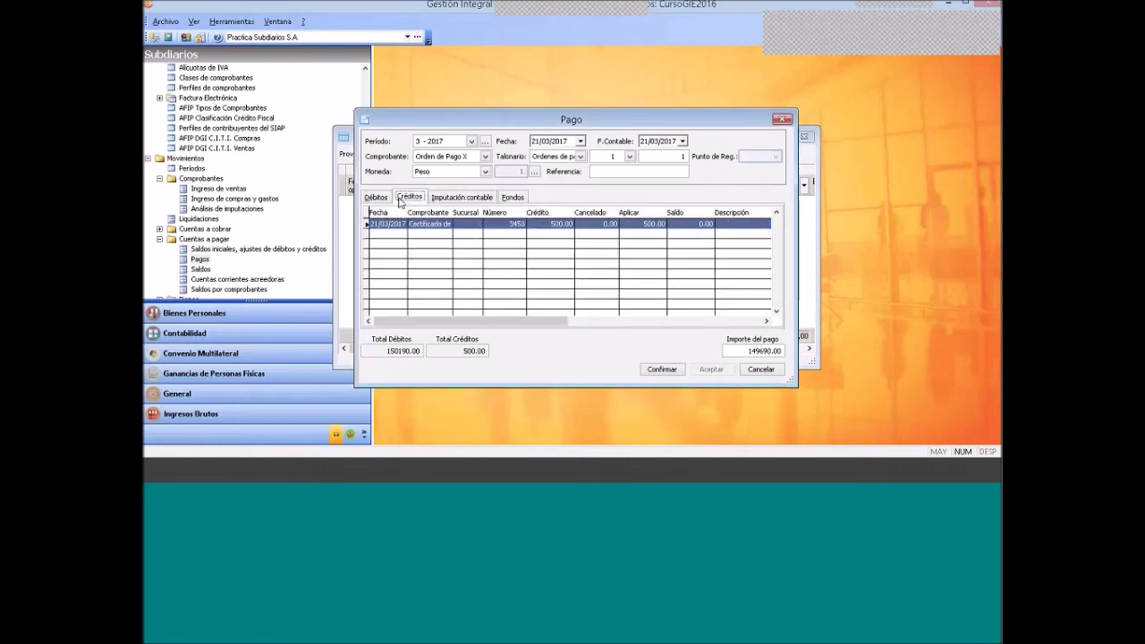
{"action": "left_click", "coordinate": [376, 197]}
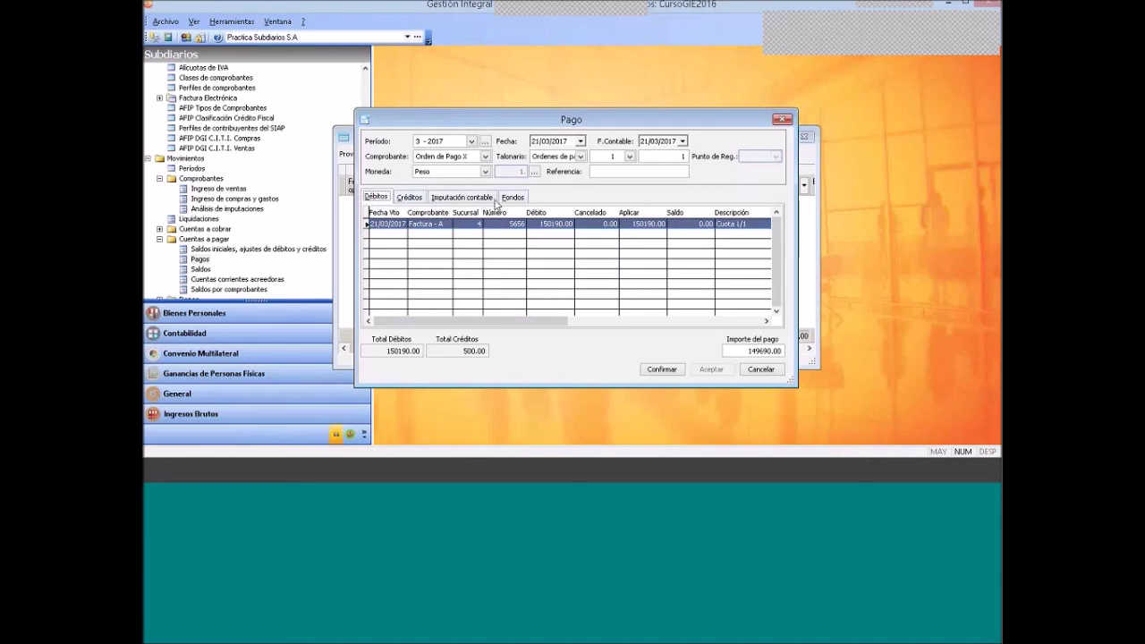
{"action": "left_click", "coordinate": [512, 197]}
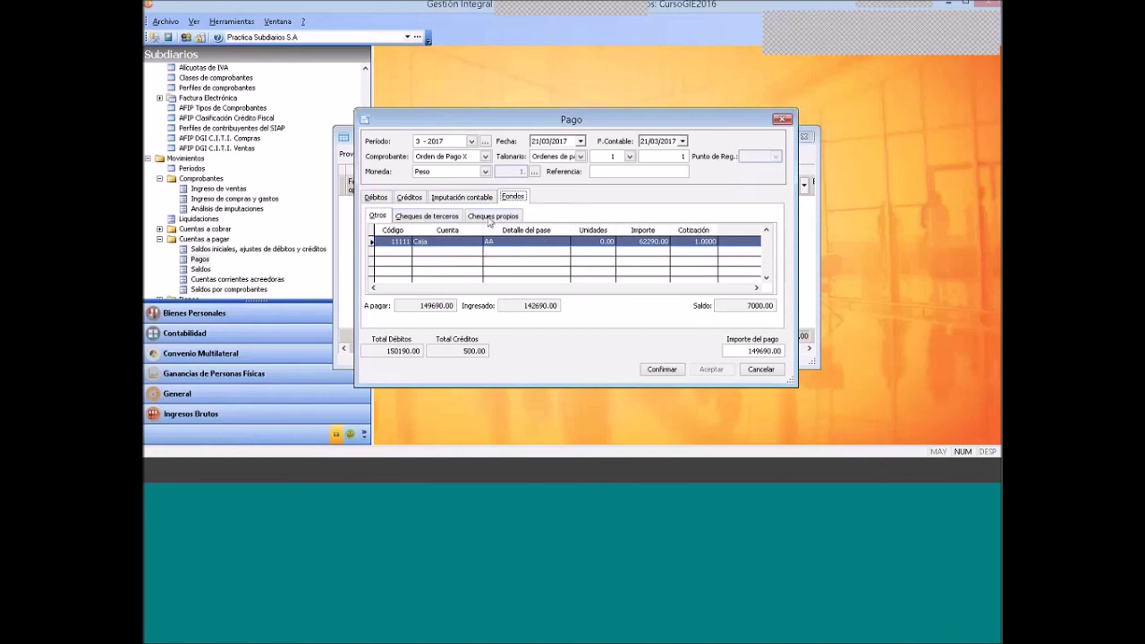
{"action": "left_click", "coordinate": [490, 218]}
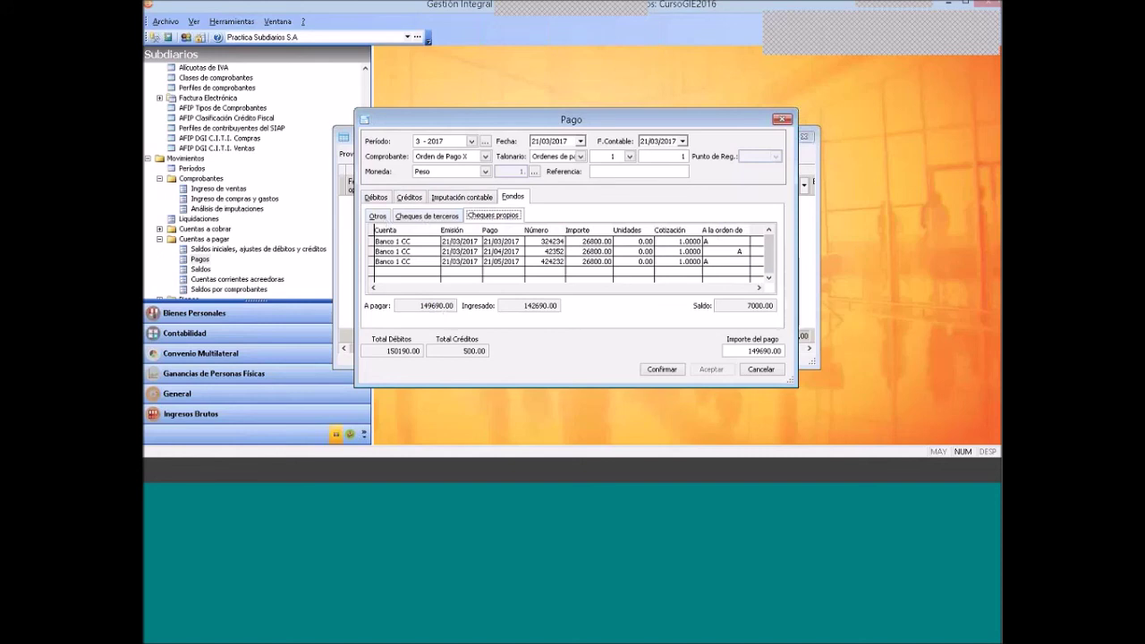
{"action": "left_click", "coordinate": [376, 197]}
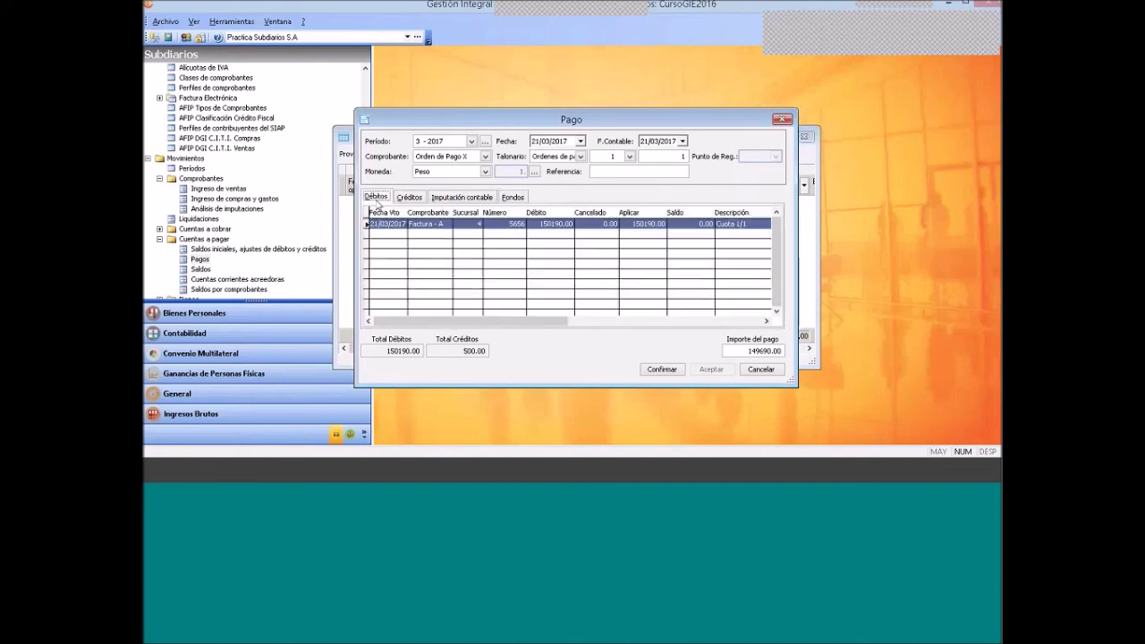
{"action": "left_click", "coordinate": [509, 199]}
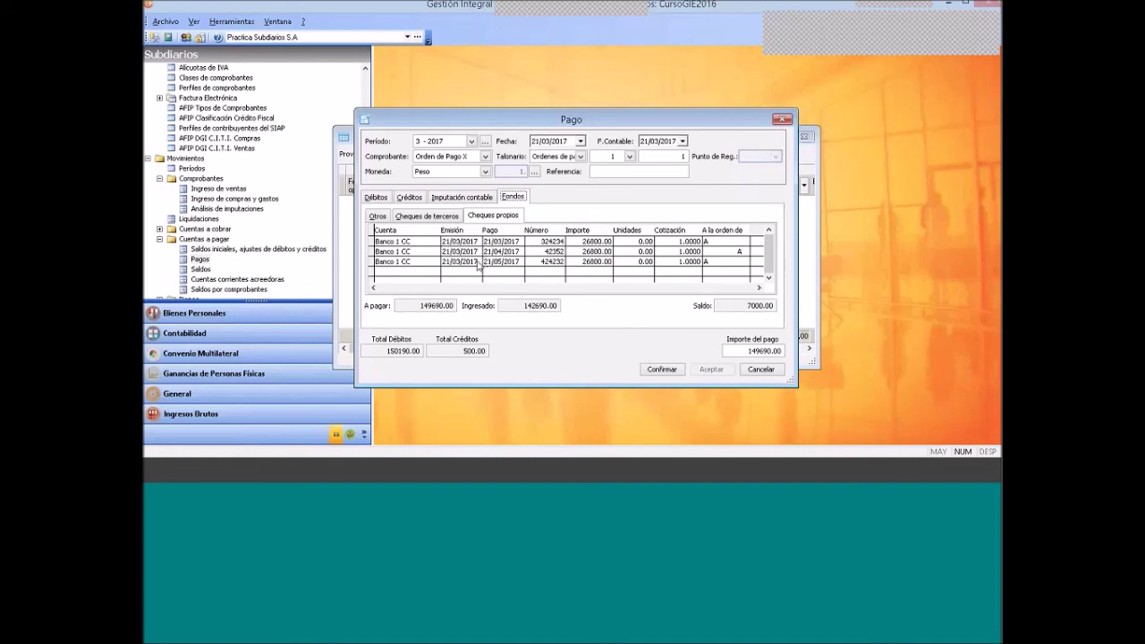
Change the amount of the own cheque payable on 21 May 2017 to 28800
{"action": "left_click", "coordinate": [476, 265]}
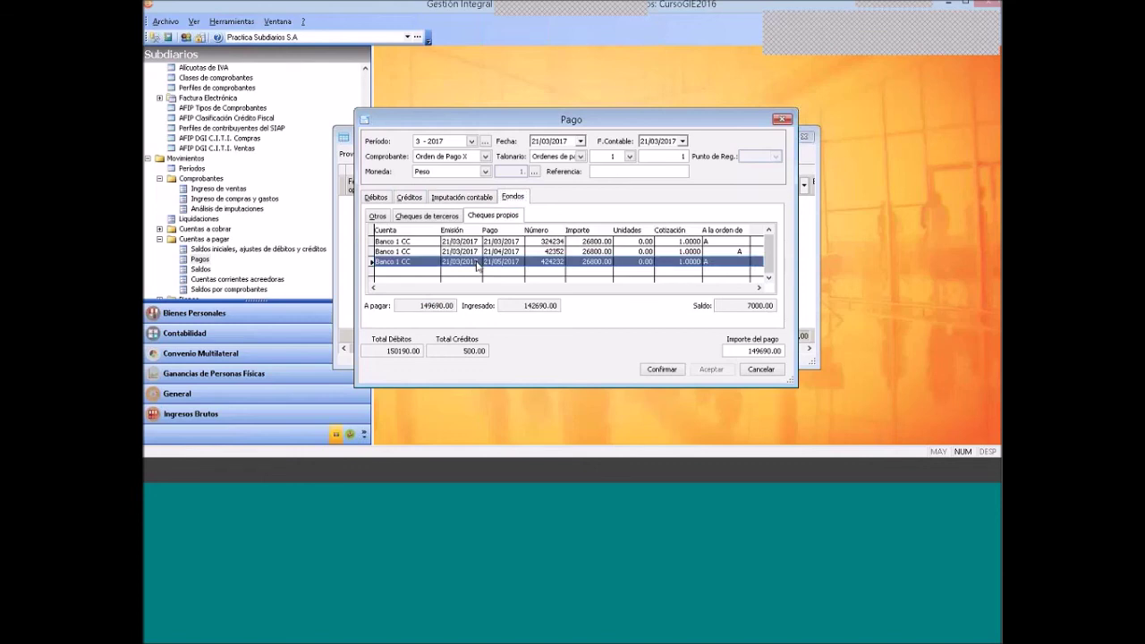
{"action": "right_click", "coordinate": [477, 265]}
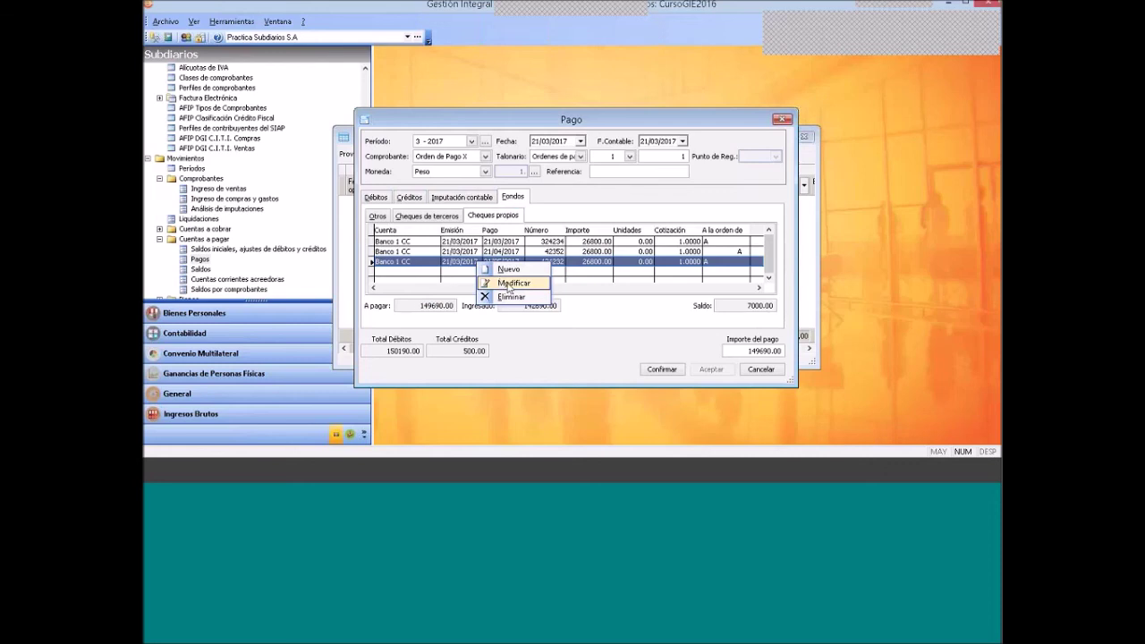
{"action": "left_click", "coordinate": [509, 286]}
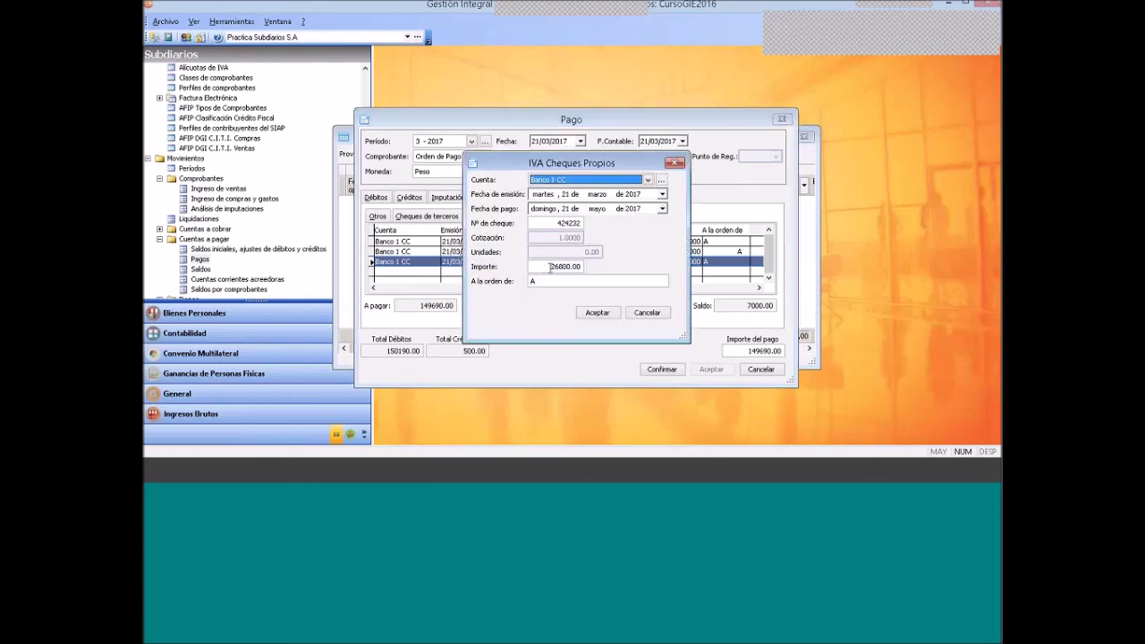
{"action": "left_click_drag", "start_coordinate": [549, 267], "coordinate": [561, 267]}
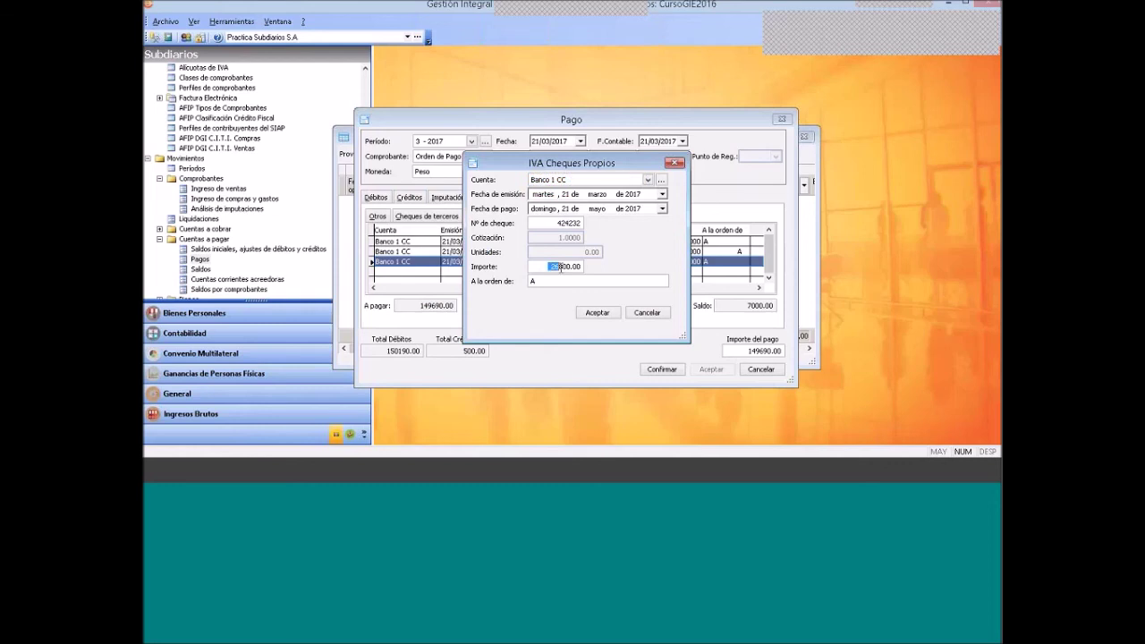
{"action": "type", "text": "3"}
{"action": "type", "text": "8"}
{"action": "left_click", "coordinate": [597, 313]}
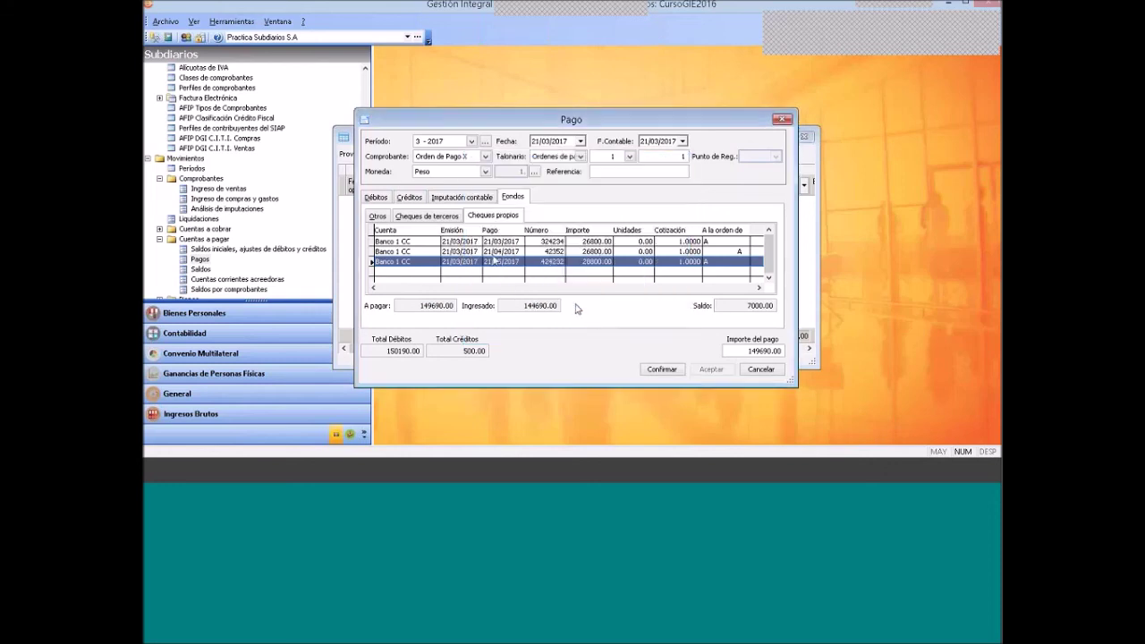
Change the amount of the own cheque payable on 21 April 2017 to 31800
{"action": "right_click", "coordinate": [478, 253]}
{"action": "left_click", "coordinate": [500, 270]}
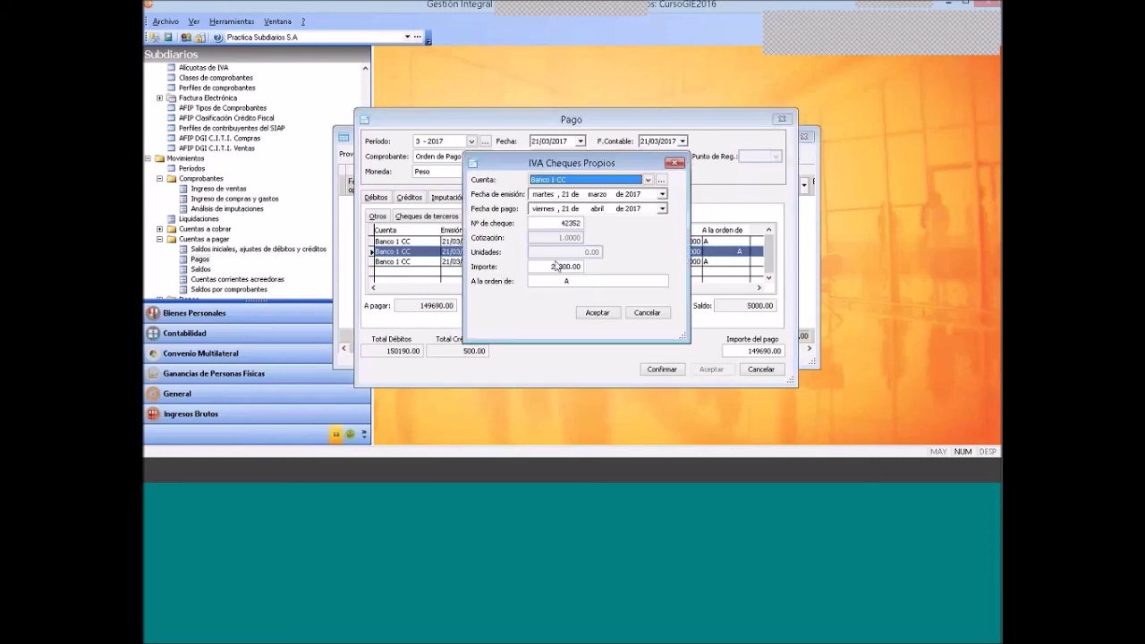
{"action": "left_click_drag", "start_coordinate": [548, 267], "coordinate": [560, 266]}
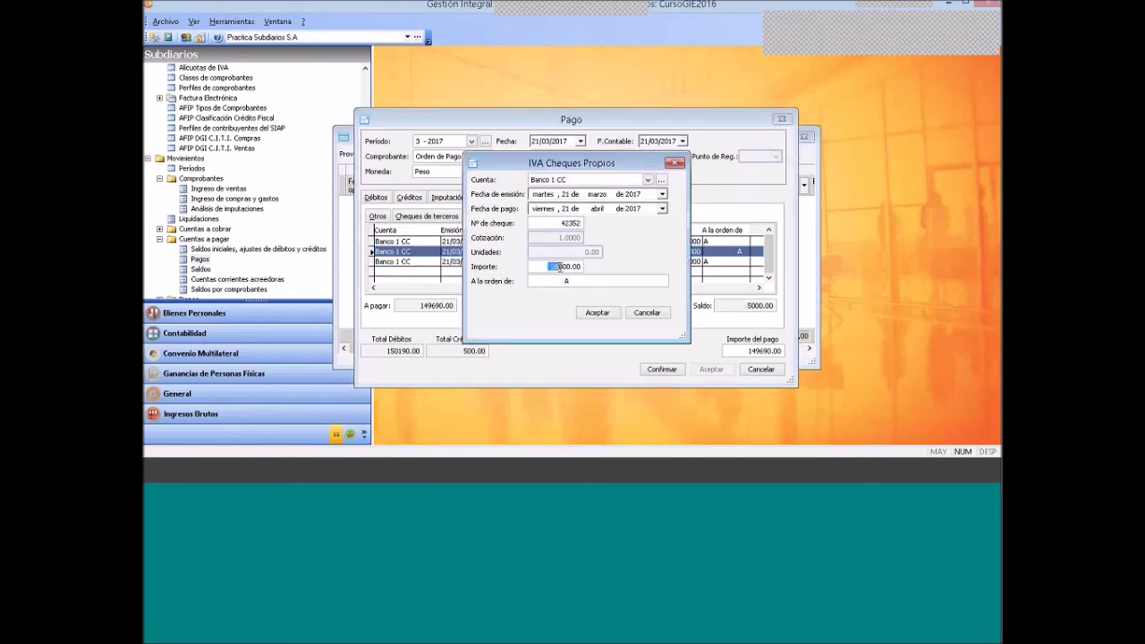
{"action": "type", "text": "31"}
{"action": "left_click", "coordinate": [589, 311]}
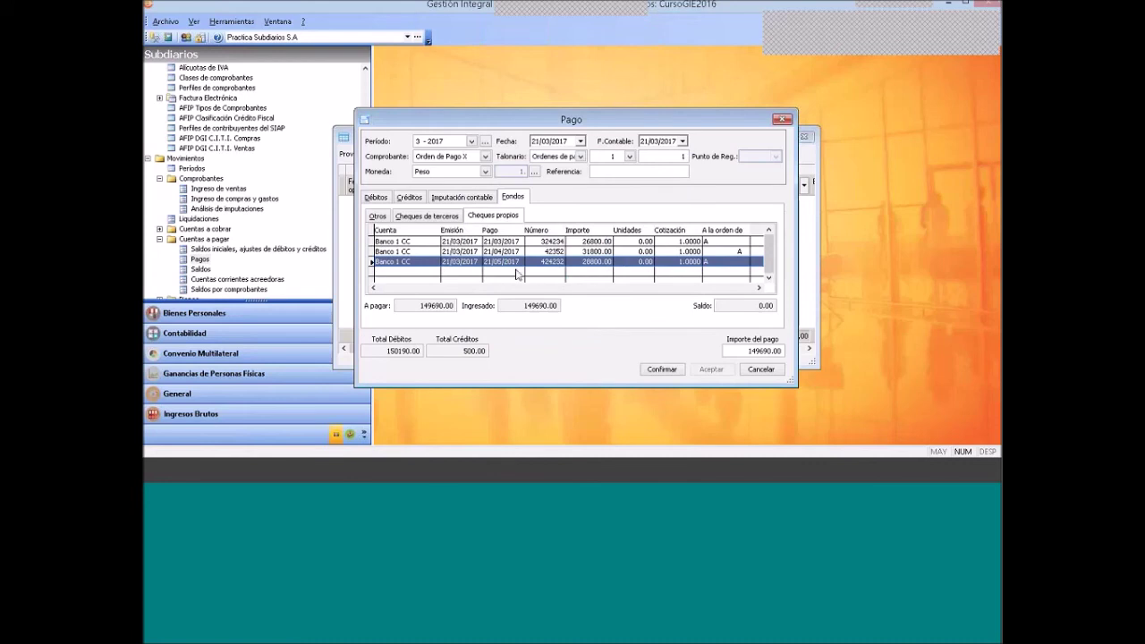
Recheck the payment's cheques, debits and credits, and confirm the payment
{"action": "left_click", "coordinate": [467, 241]}
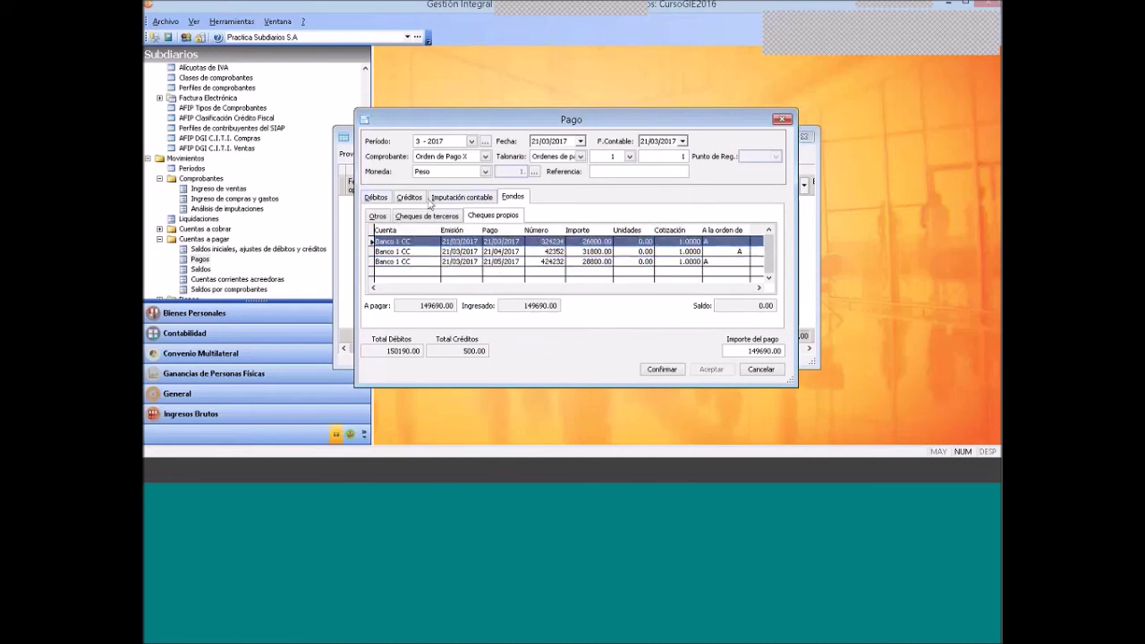
{"action": "left_click", "coordinate": [386, 199]}
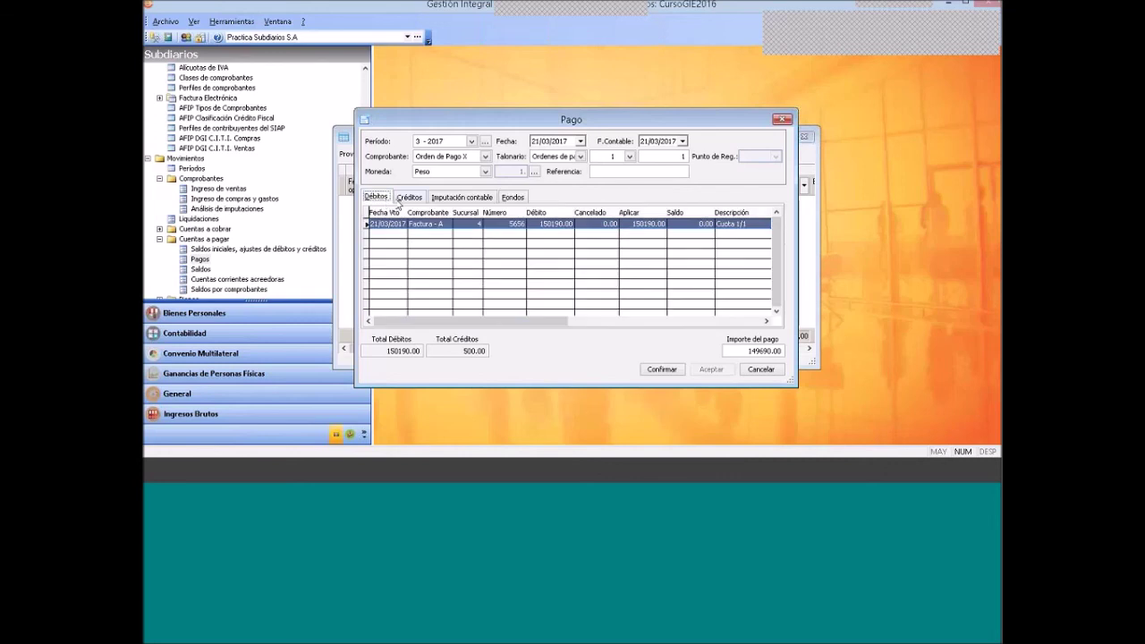
{"action": "left_click", "coordinate": [407, 200]}
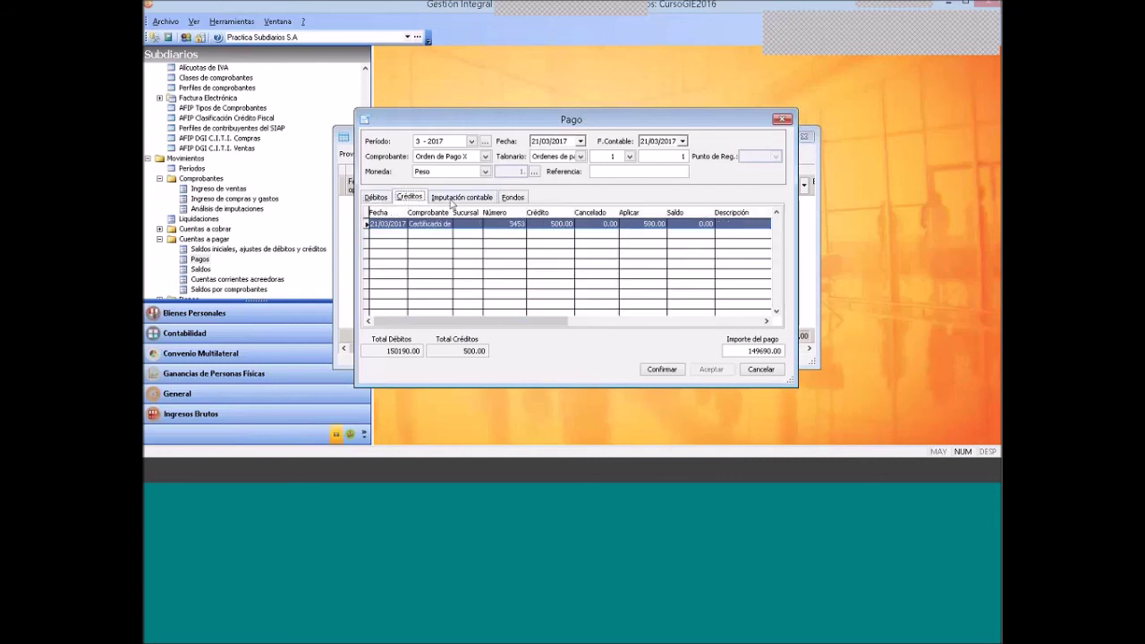
{"action": "left_click", "coordinate": [513, 200]}
{"action": "left_click", "coordinate": [376, 199]}
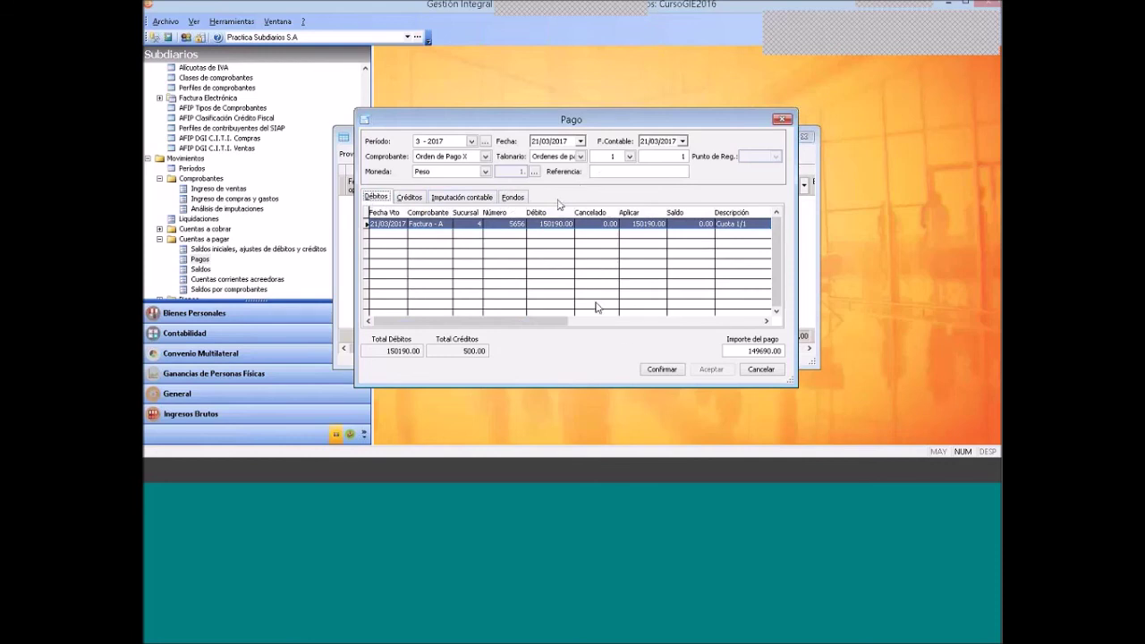
{"action": "left_click", "coordinate": [661, 369]}
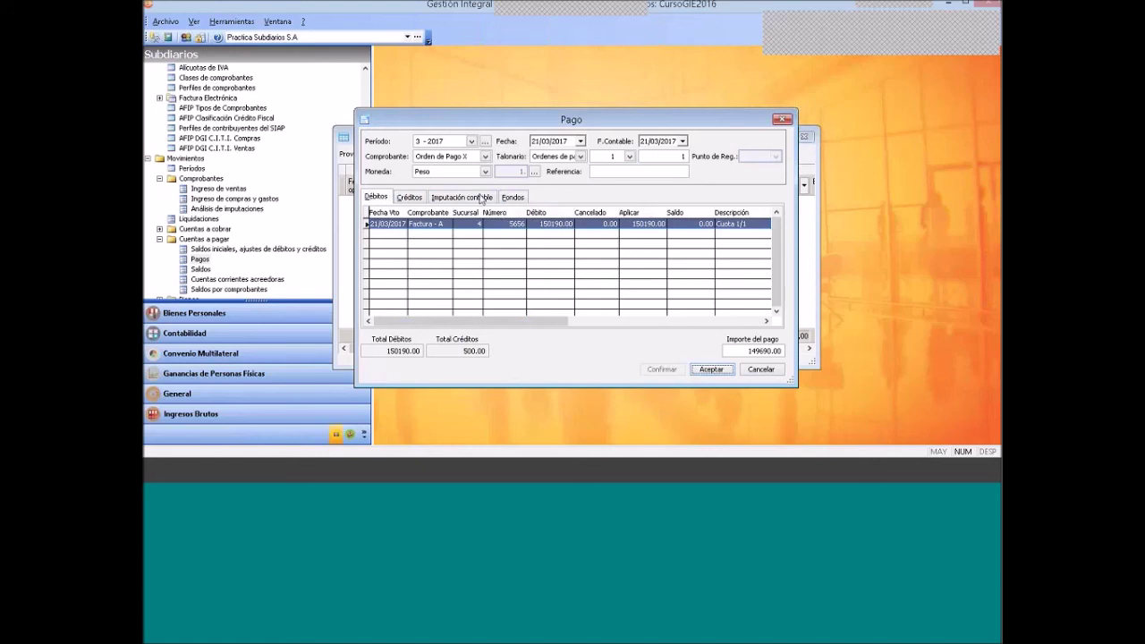
Accept the payment order after checking its accounting entries, and switch back to the exercise document in Word
{"action": "left_click", "coordinate": [481, 199]}
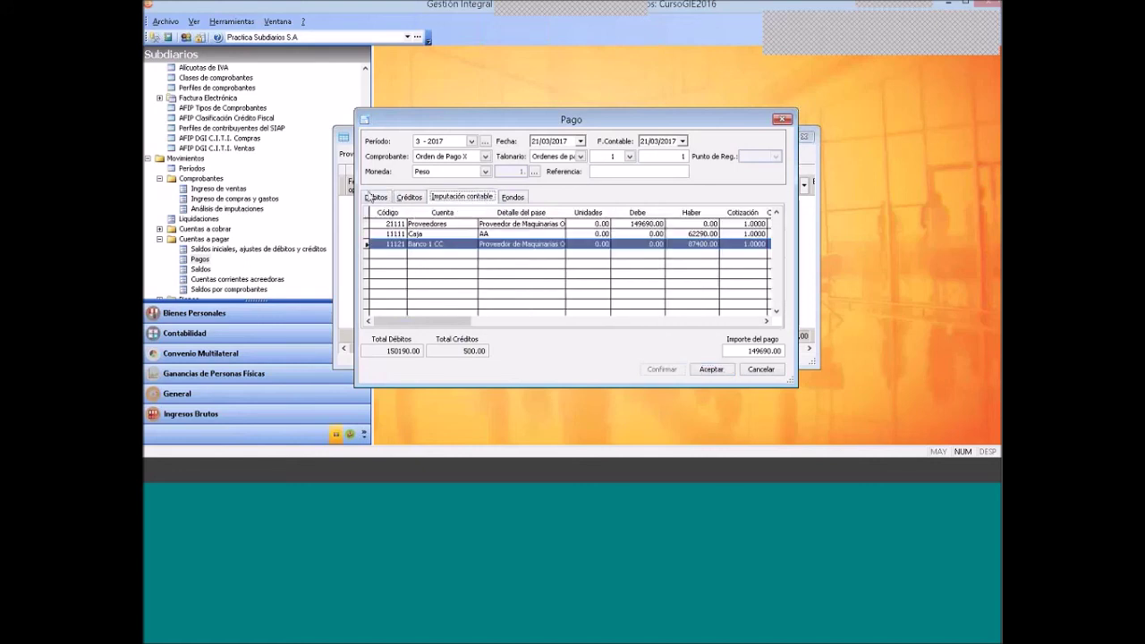
{"action": "left_click", "coordinate": [371, 197]}
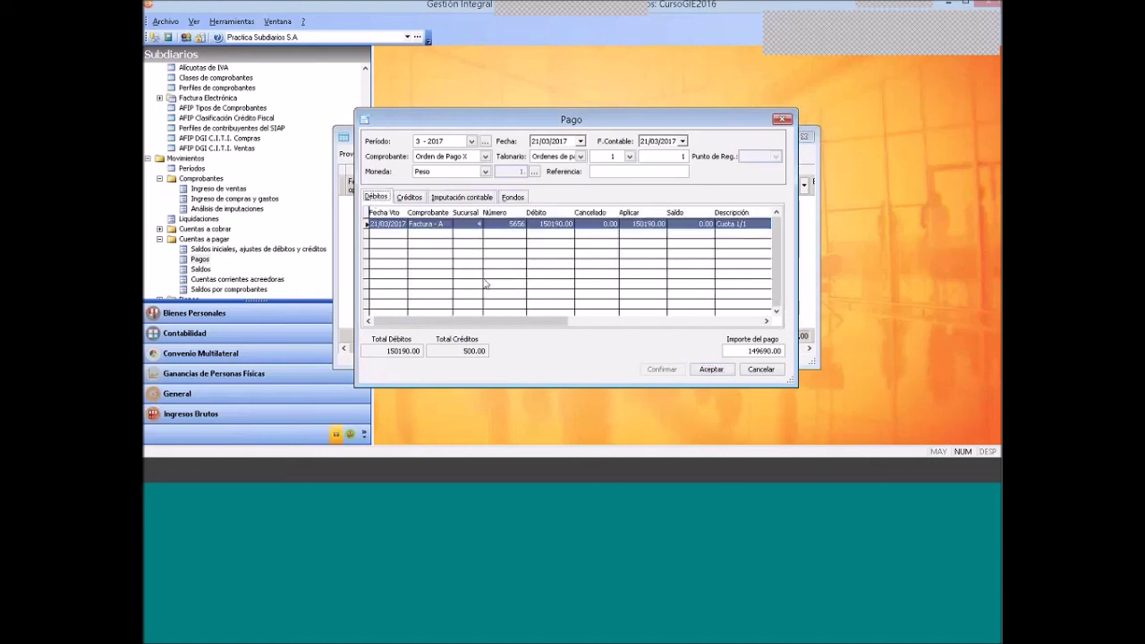
{"action": "left_click", "coordinate": [711, 369]}
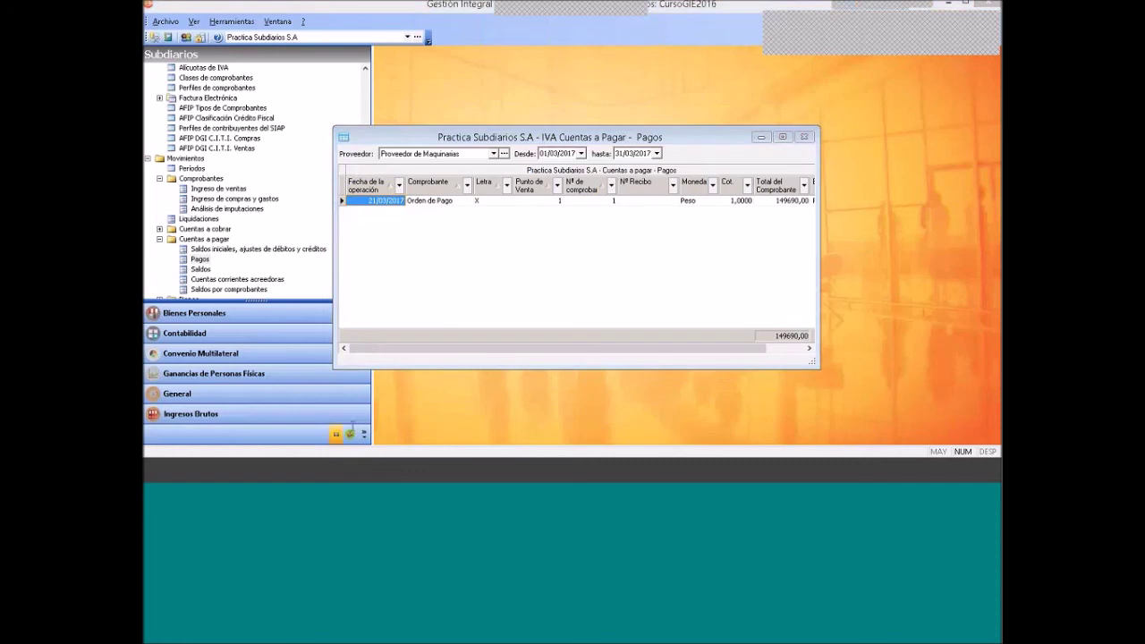
{"action": "key", "text": "alt+Tab"}
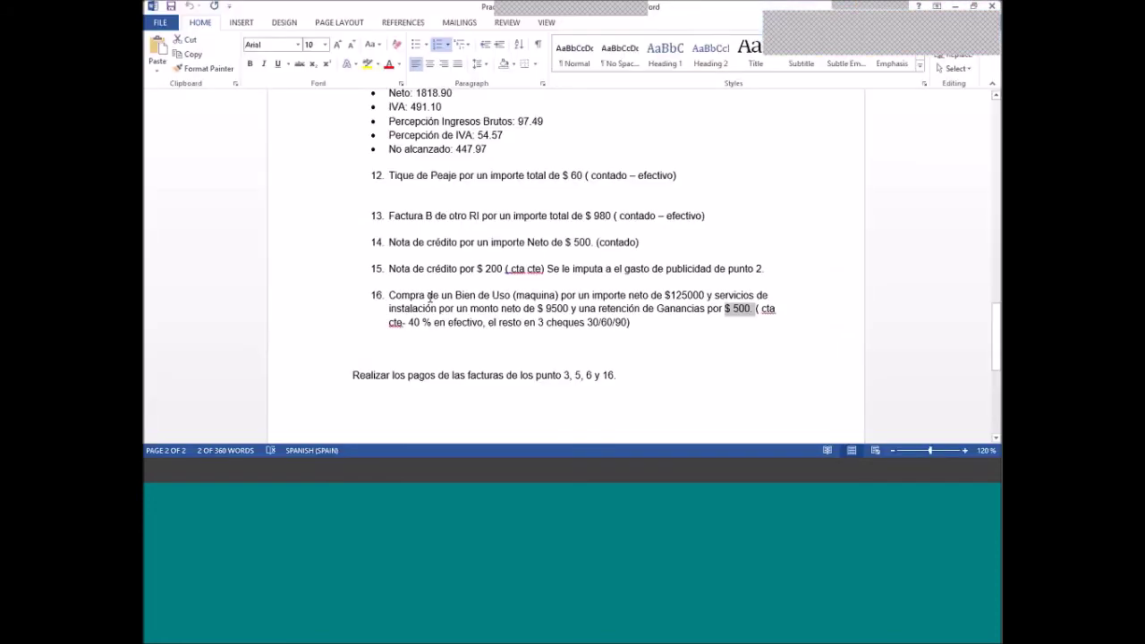
Highlight item 3 in the exercise document, switch to the accounting program, and start a new payment for Proveedor de Alquileres
{"action": "scroll", "coordinate": [627, 279], "scroll_direction": "up", "scroll_amount": 10}
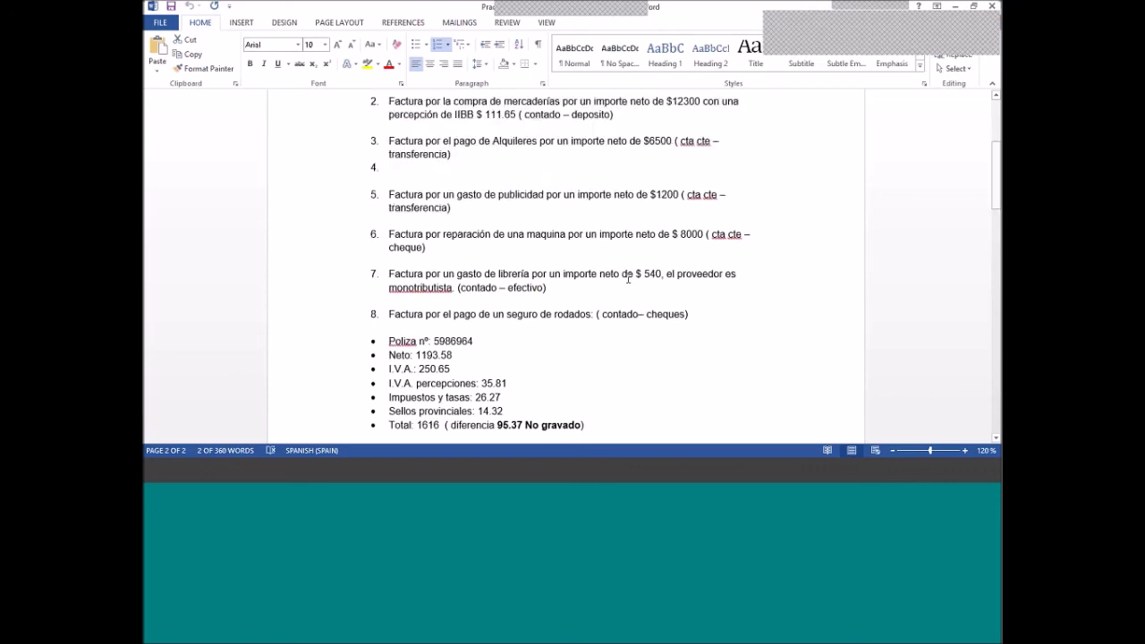
{"action": "scroll", "coordinate": [628, 279], "scroll_direction": "up", "scroll_amount": 3}
{"action": "left_click_drag", "start_coordinate": [628, 283], "coordinate": [389, 282]}
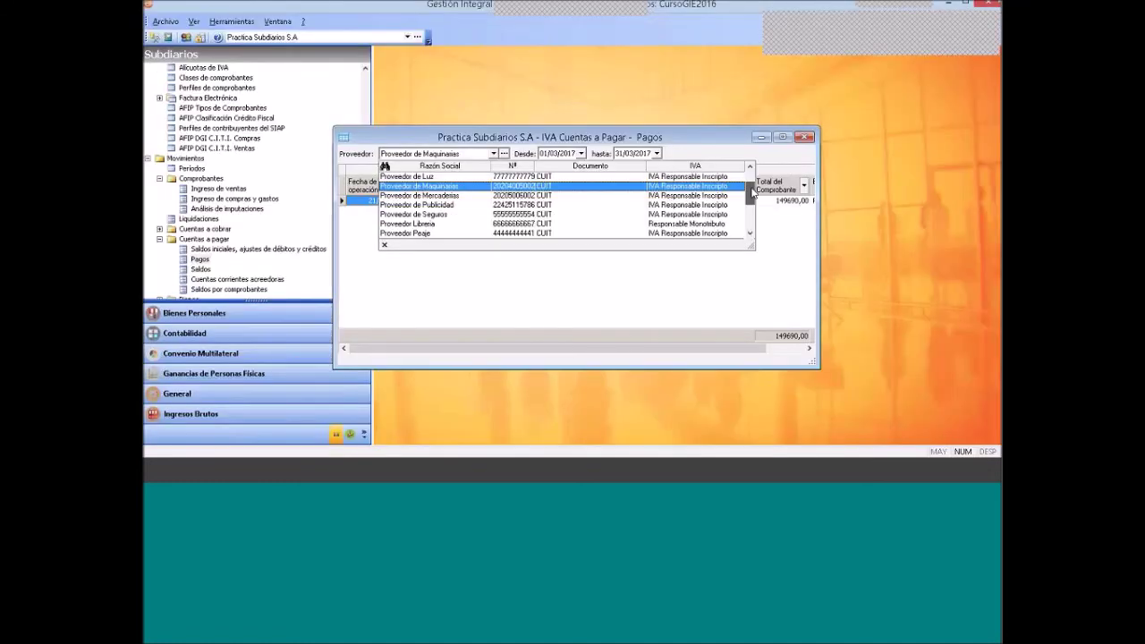
{"action": "scroll", "coordinate": [450, 183], "scroll_direction": "up", "scroll_amount": 2}
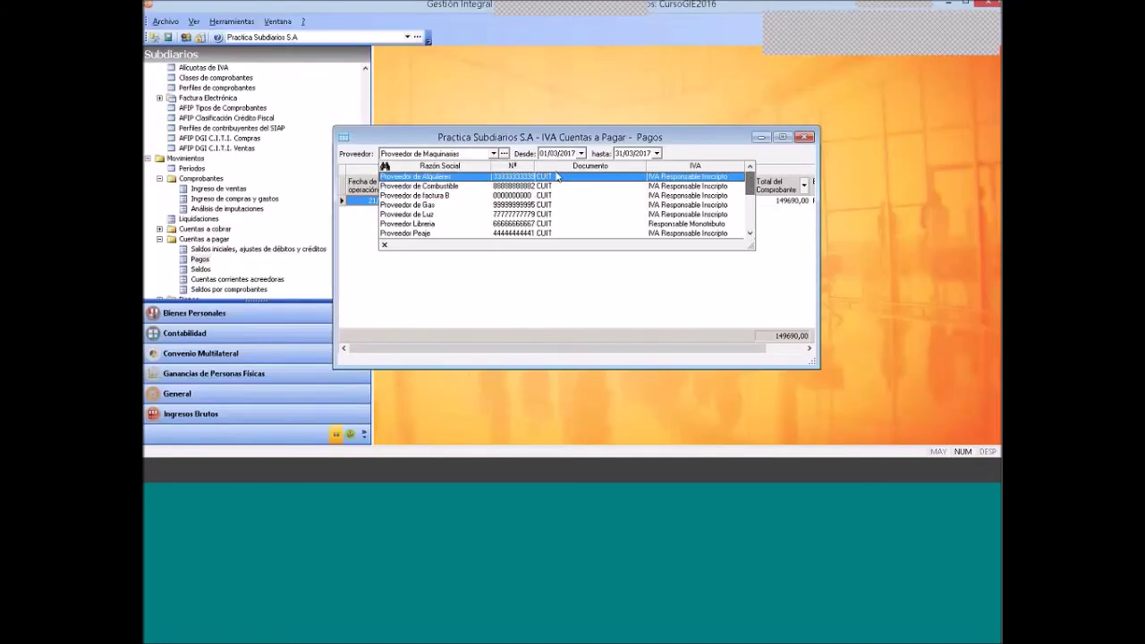
{"action": "left_click", "coordinate": [450, 183]}
{"action": "right_click", "coordinate": [467, 221]}
{"action": "left_click", "coordinate": [474, 227]}
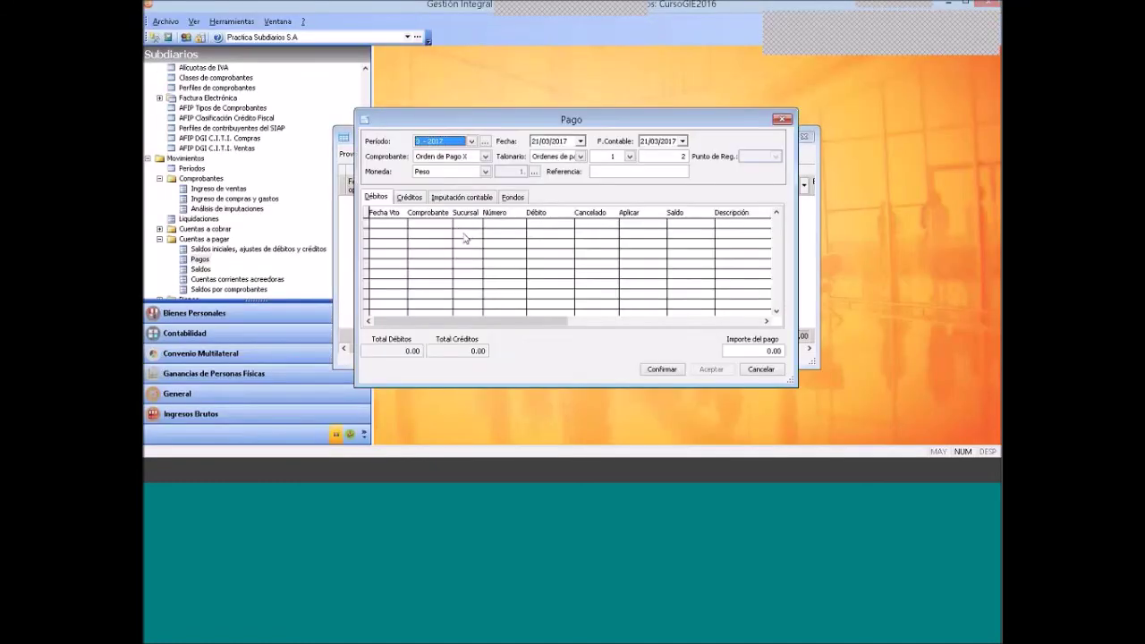
Add the rent supplier's Factura A dated 01/03/2017 to the payment's debits
{"action": "right_click", "coordinate": [438, 238]}
{"action": "left_click", "coordinate": [455, 245]}
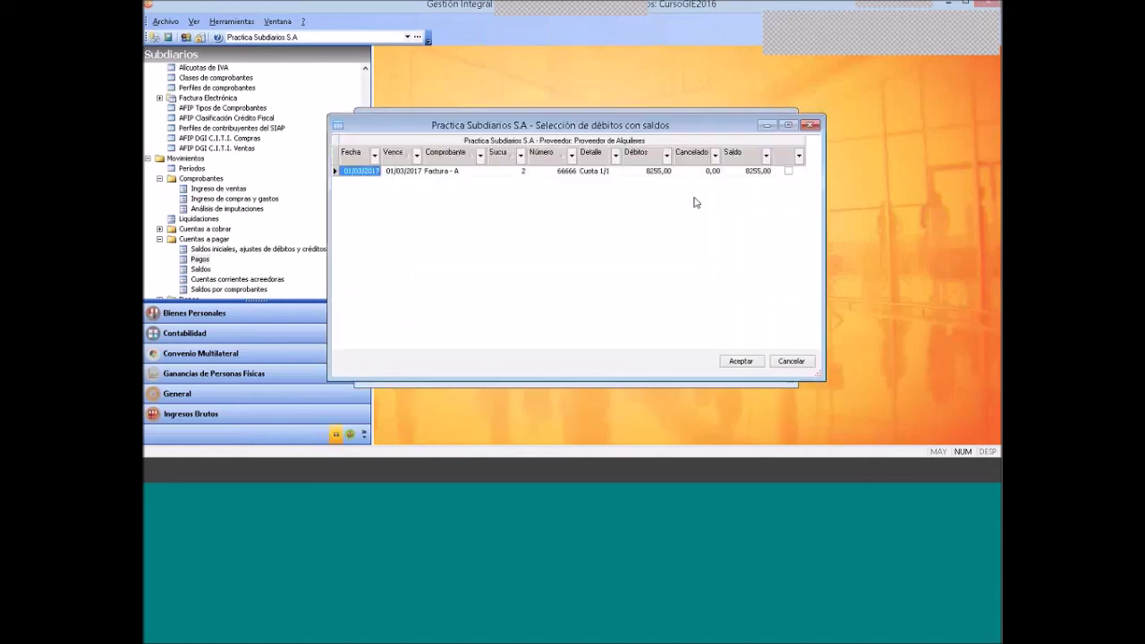
{"action": "left_click", "coordinate": [788, 172]}
{"action": "left_click", "coordinate": [742, 362]}
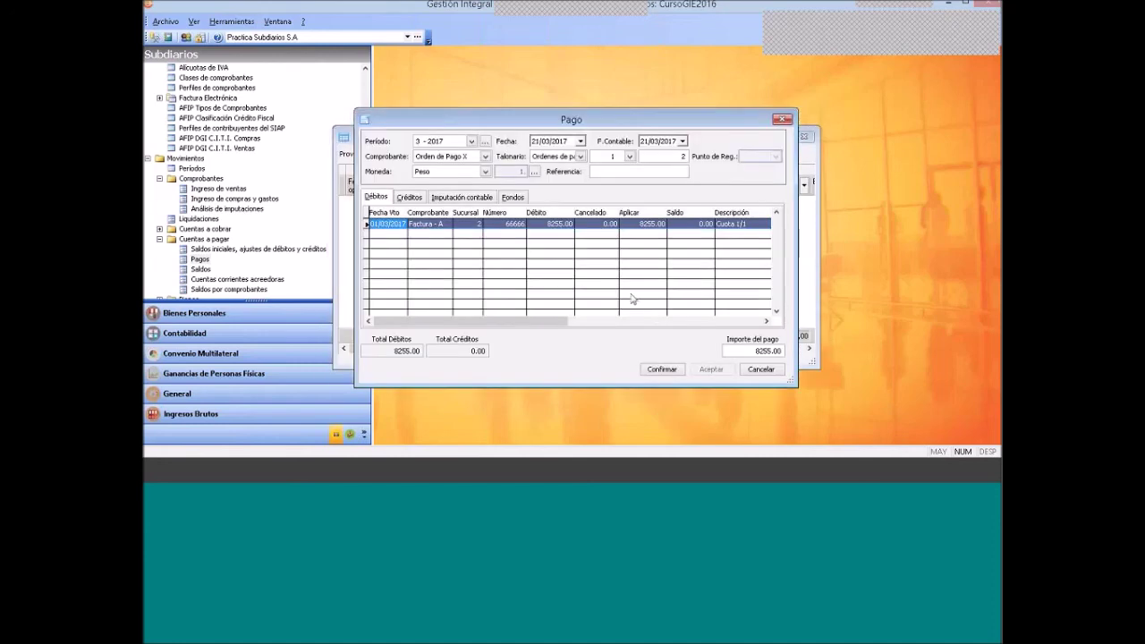
Confirm the rent payment, check its accounting entries and debits, and accept the payment order
{"action": "left_click", "coordinate": [664, 370]}
{"action": "left_click", "coordinate": [455, 204]}
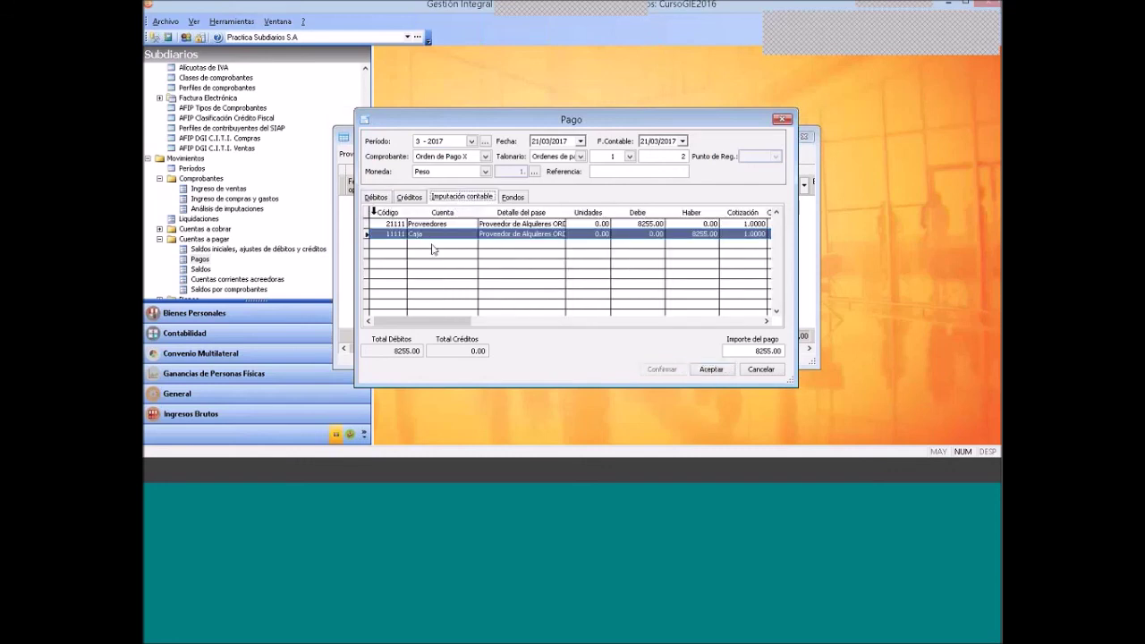
{"action": "left_click", "coordinate": [376, 199]}
{"action": "left_click", "coordinate": [723, 374]}
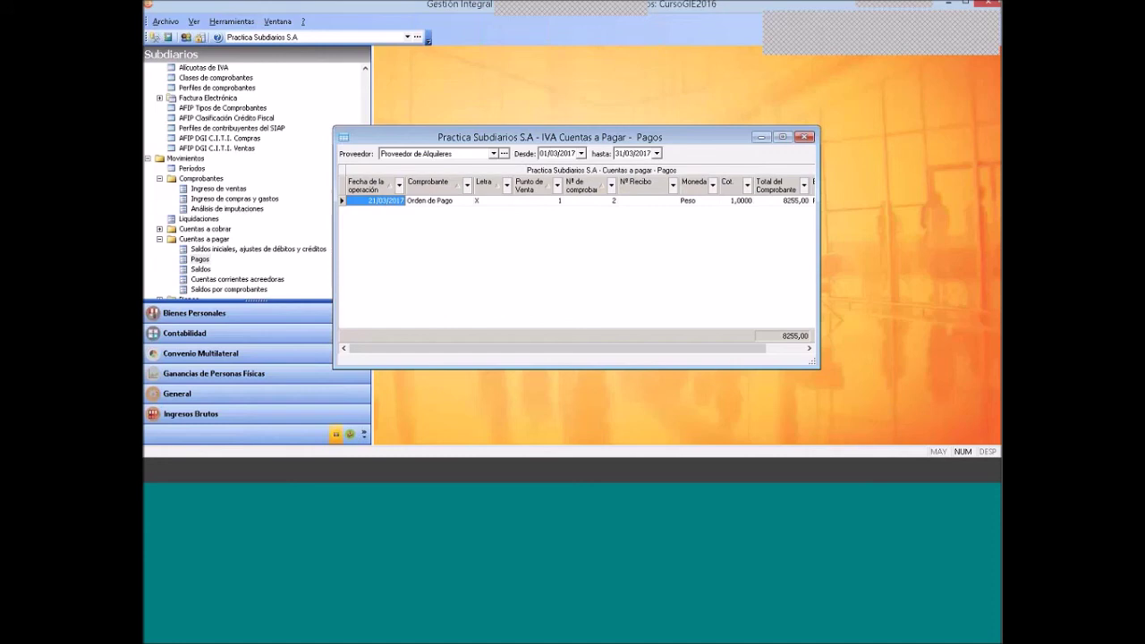
Examine the exercise document in Word for the next invoice that has to be paid
{"action": "key", "text": "alt+Tab"}
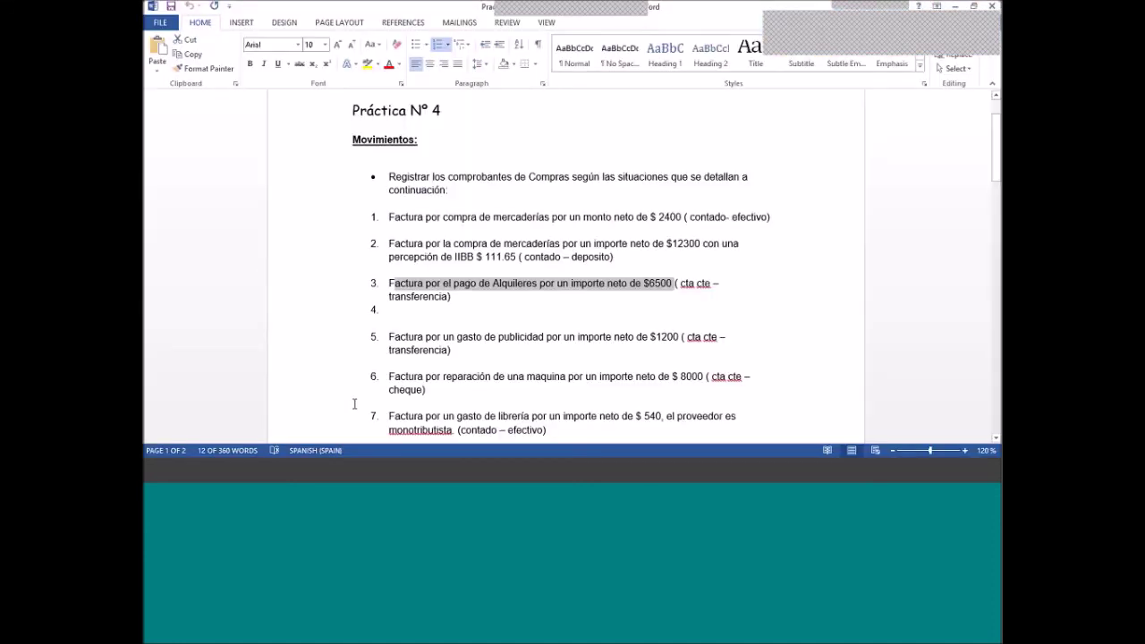
{"action": "scroll", "coordinate": [355, 405], "scroll_direction": "down", "scroll_amount": 12}
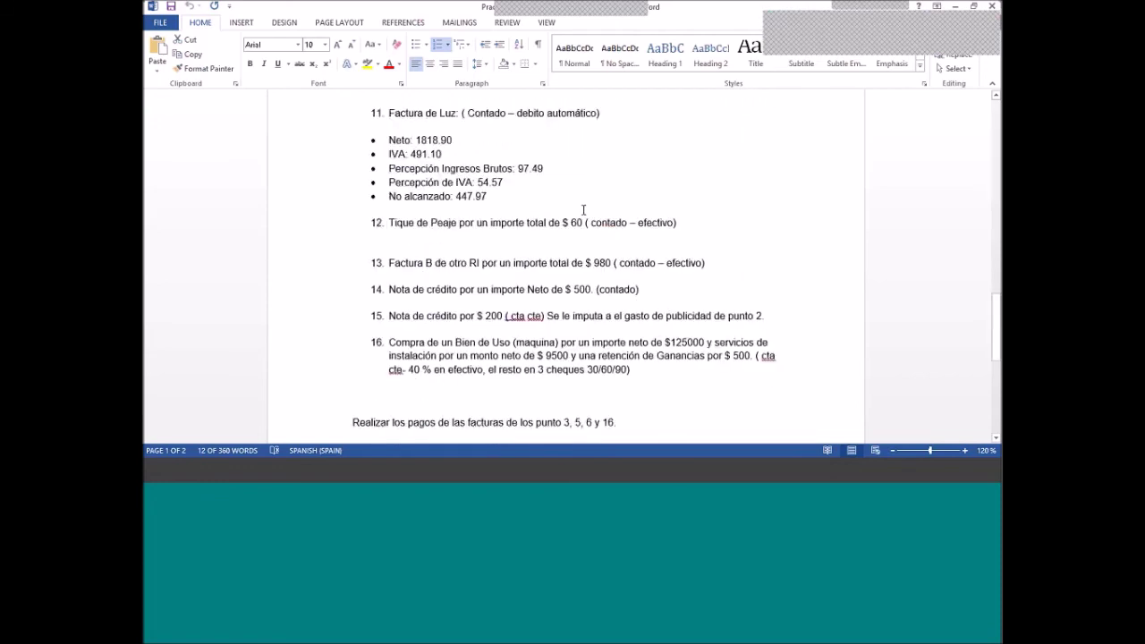
{"action": "key", "text": "alt+Tab"}
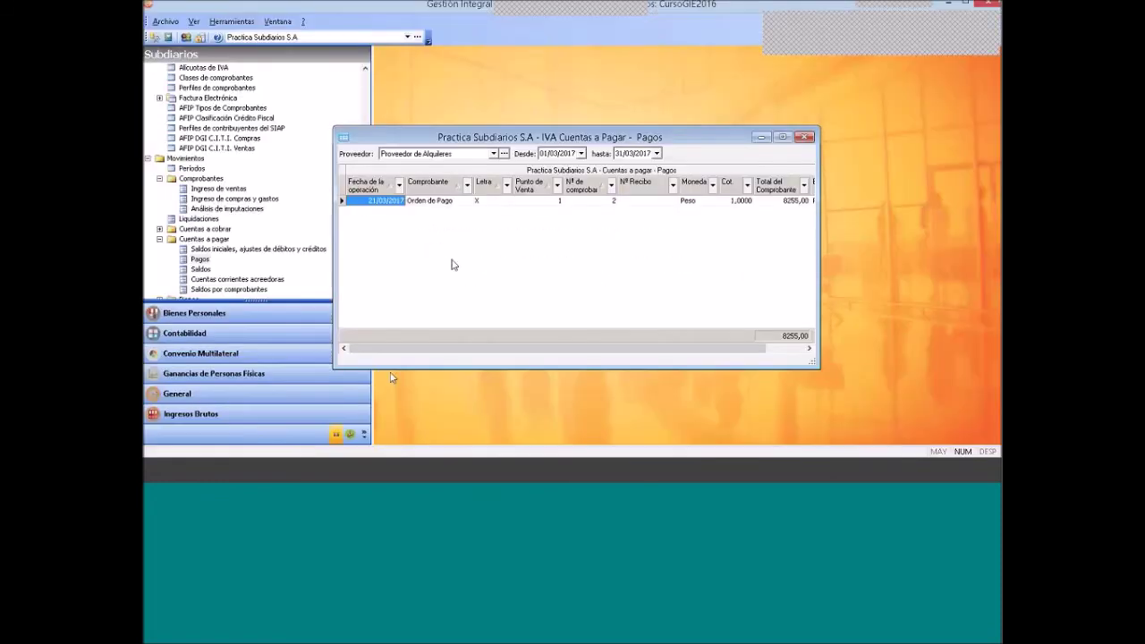
{"action": "left_click", "coordinate": [312, 477]}
{"action": "key", "text": "alt+Tab"}
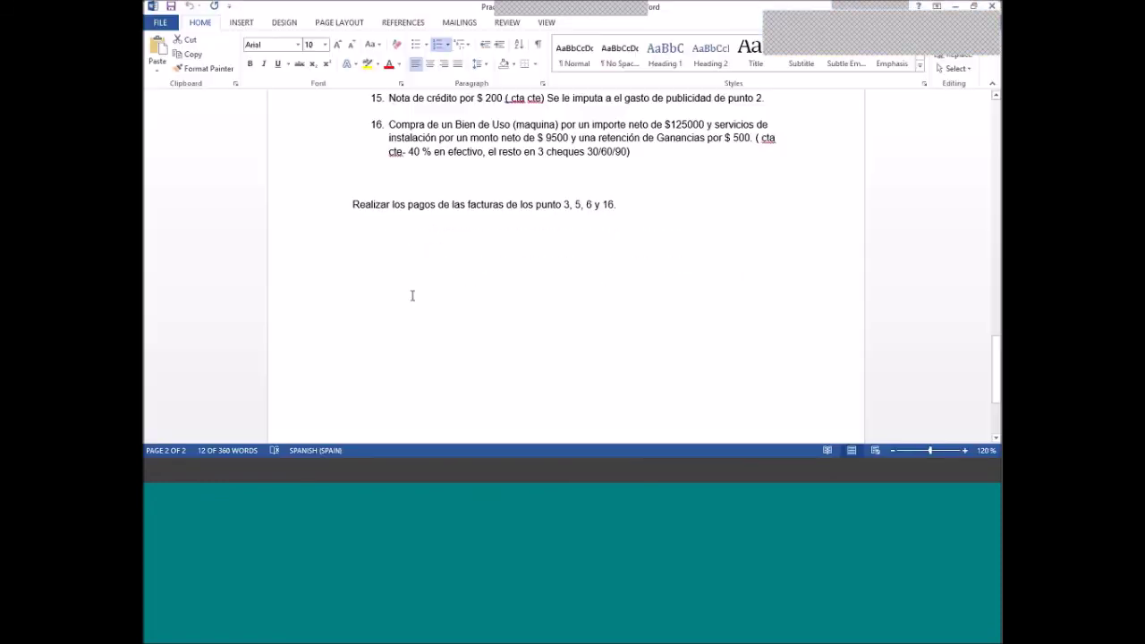
{"action": "scroll", "coordinate": [412, 295], "scroll_direction": "up", "scroll_amount": 1}
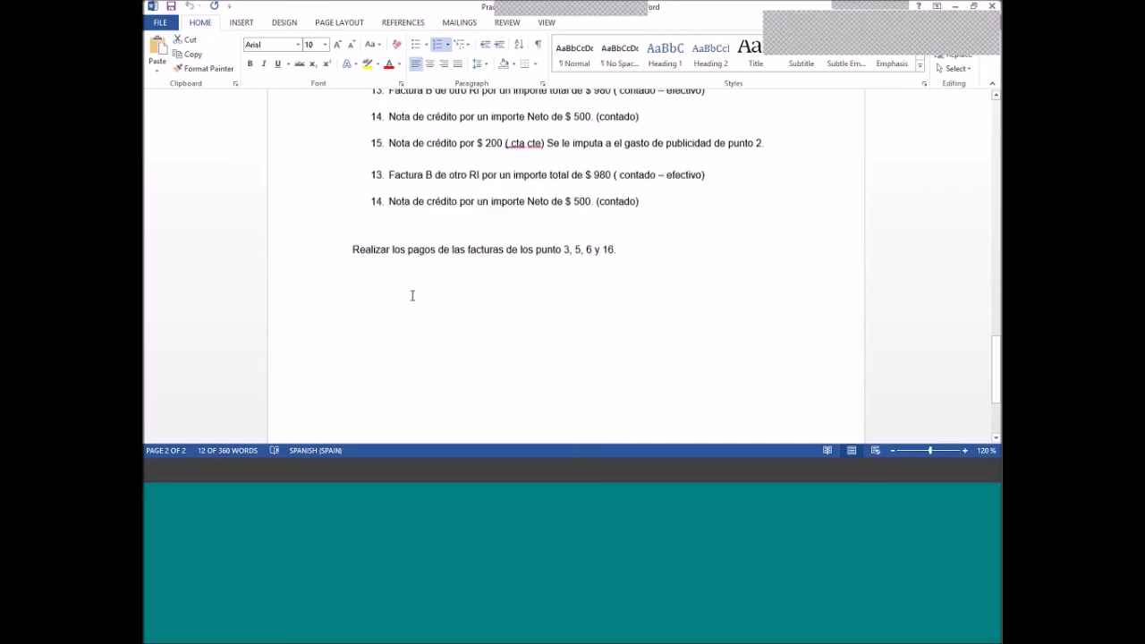
{"action": "scroll", "coordinate": [413, 296], "scroll_direction": "up", "scroll_amount": 10}
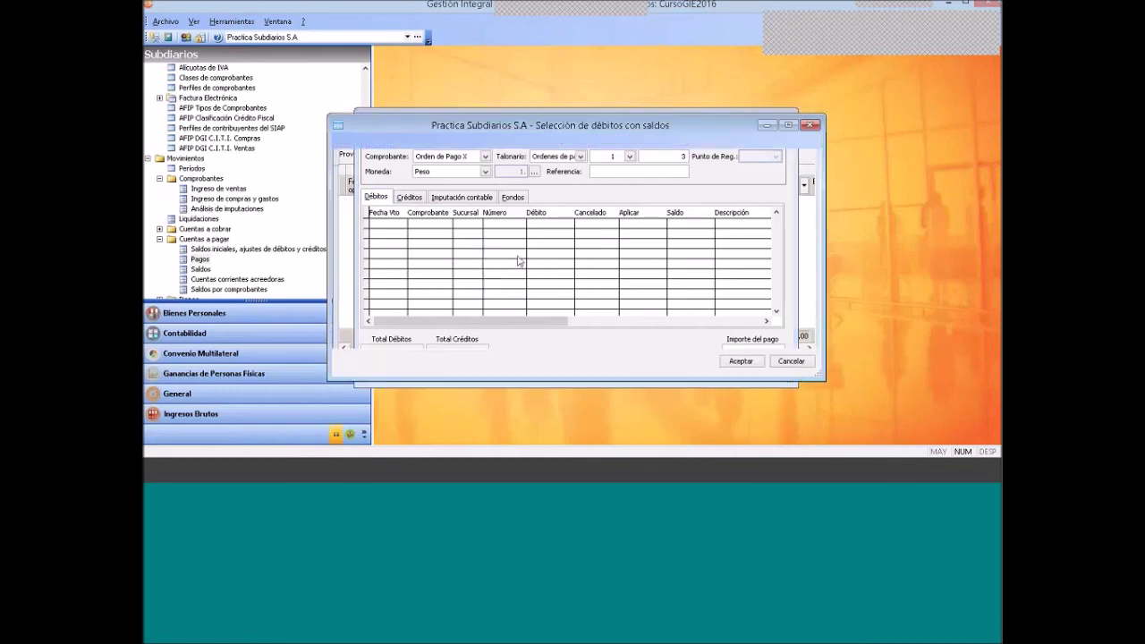
Add the Proveedor de Publicidad invoice to the payment's debits, then confirm and accept the payment order without applying any credit
{"action": "left_click", "coordinate": [741, 360]}
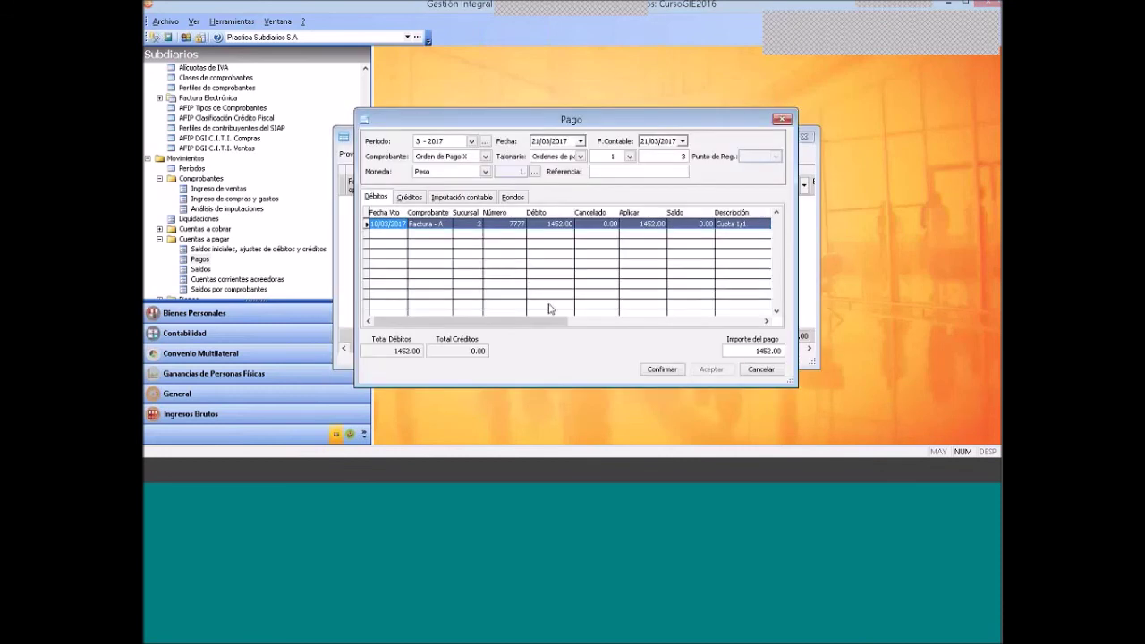
{"action": "left_click", "coordinate": [663, 374]}
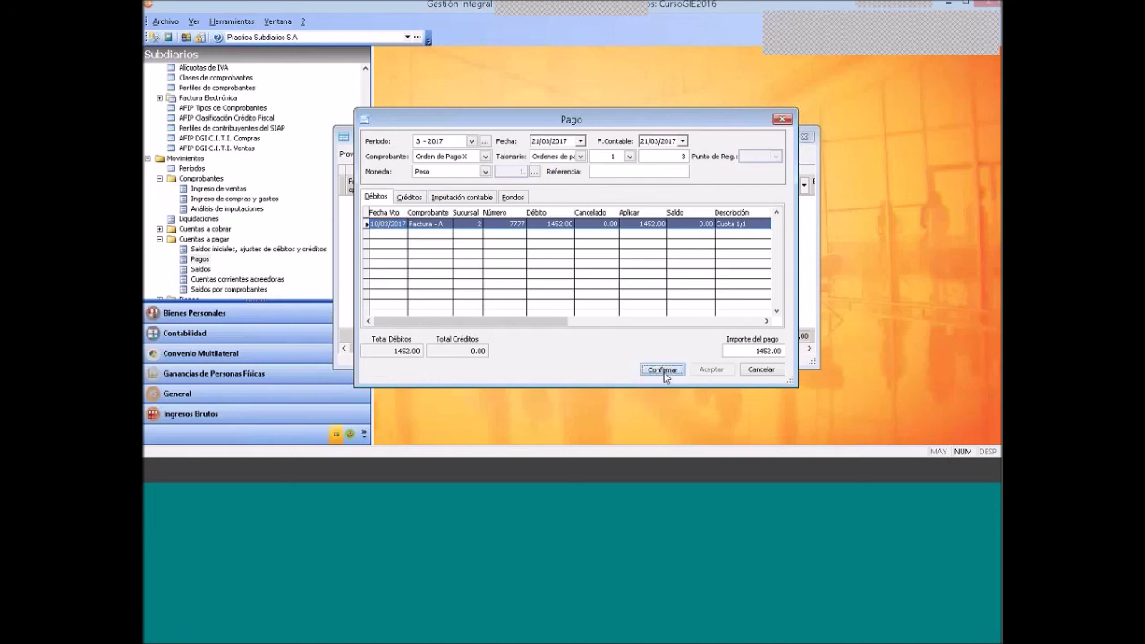
{"action": "left_click", "coordinate": [712, 371]}
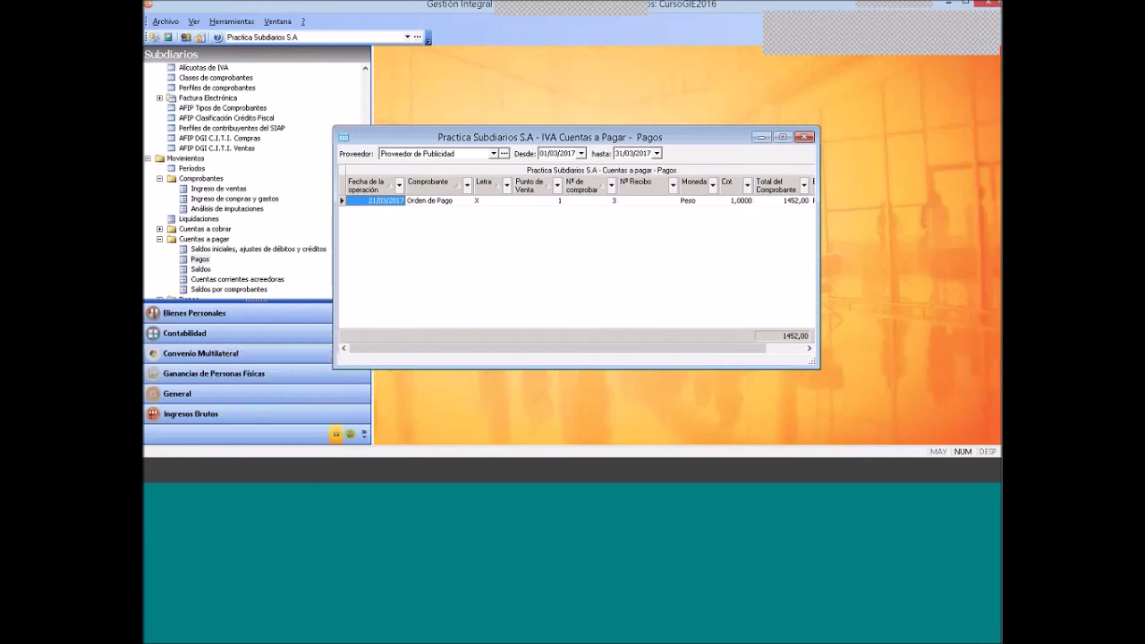
Delete the payment order just registered for Proveedor de Publicidad
{"action": "right_click", "coordinate": [458, 205]}
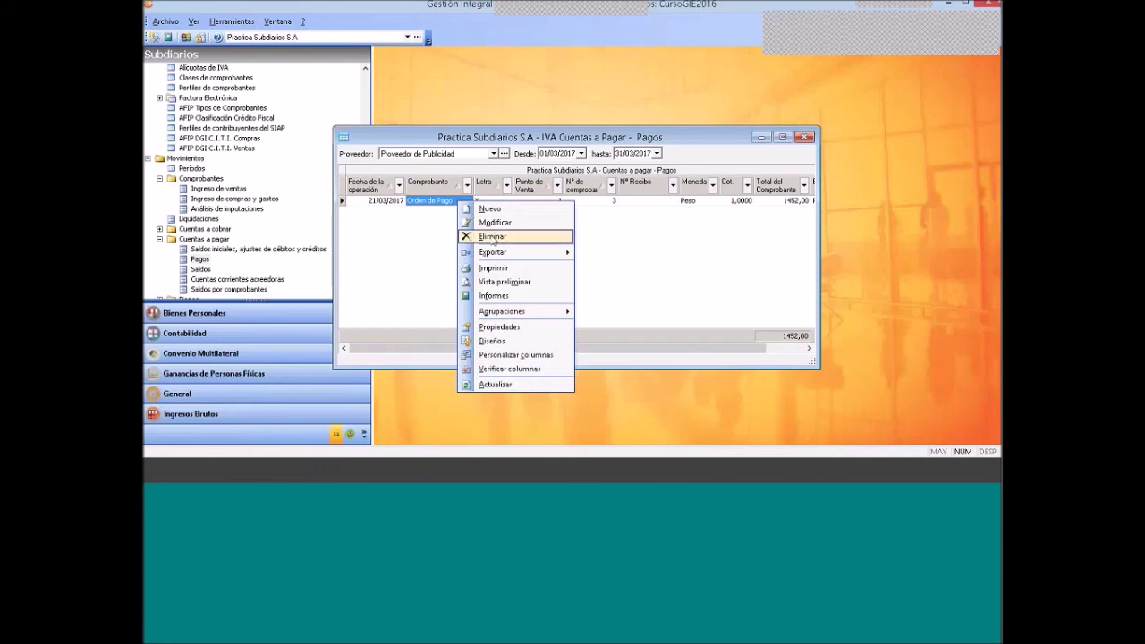
{"action": "left_click", "coordinate": [493, 237]}
{"action": "left_click", "coordinate": [598, 279]}
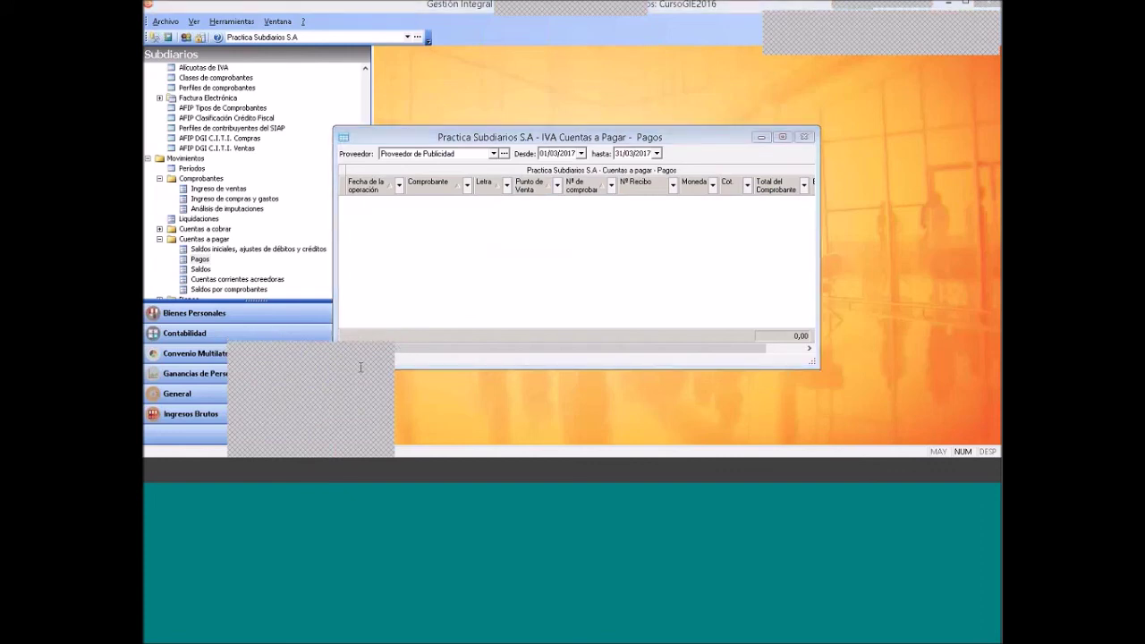
Review items 5 and 15 in the exercise document, and add the invoice to a new payment for Proveedor de Publicidad
{"action": "key", "text": "alt+Tab"}
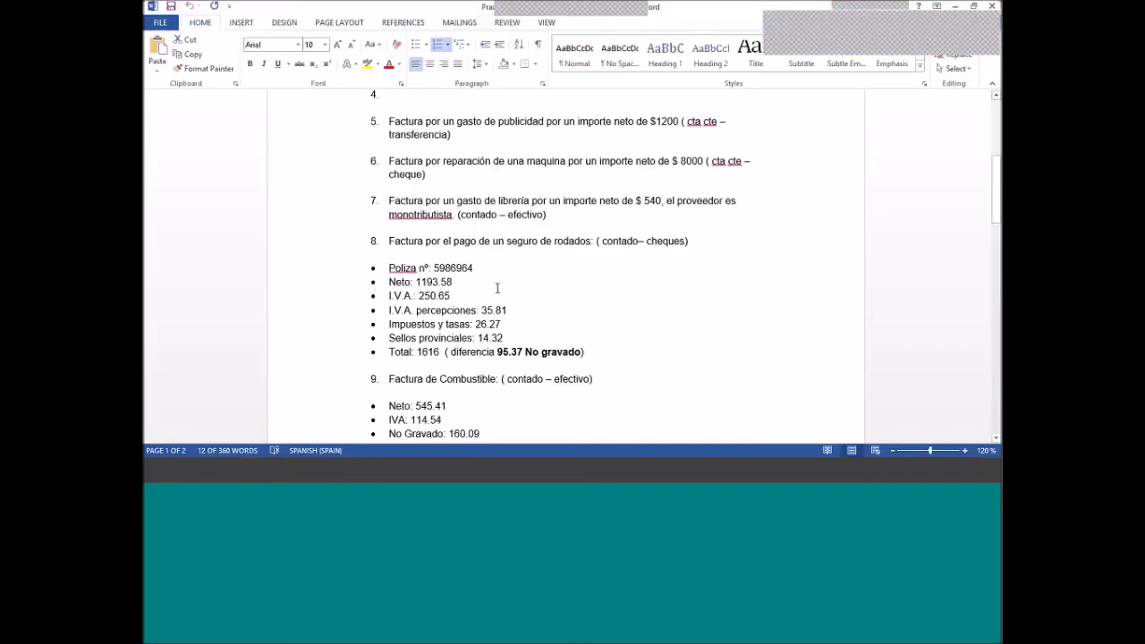
{"action": "scroll", "coordinate": [497, 288], "scroll_direction": "up", "scroll_amount": 1}
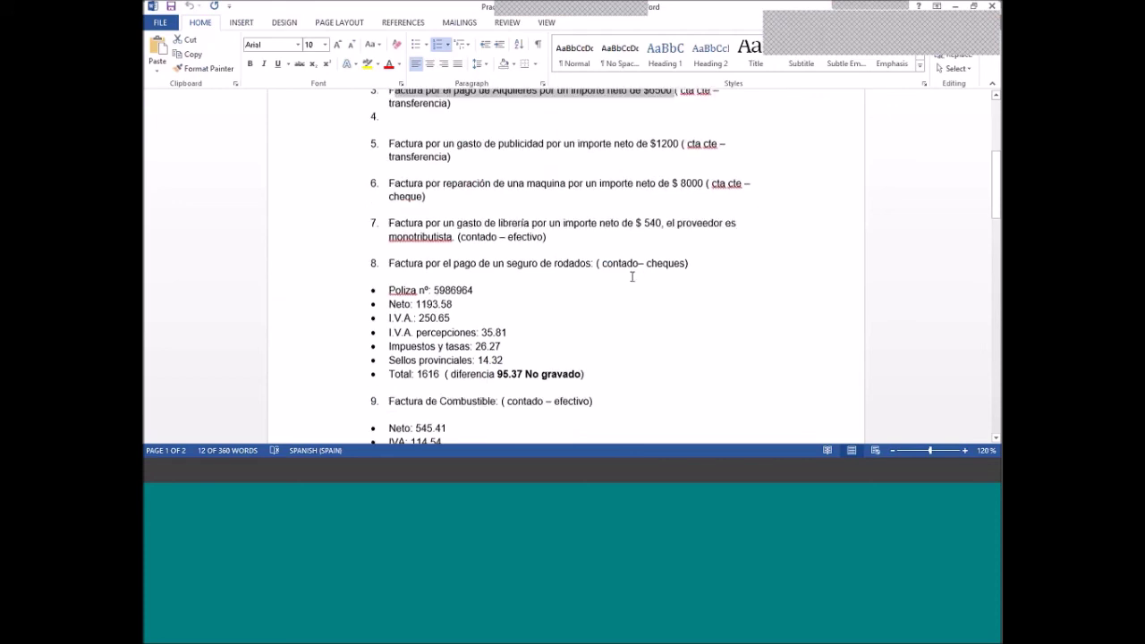
{"action": "scroll", "coordinate": [631, 276], "scroll_direction": "up", "scroll_amount": 3}
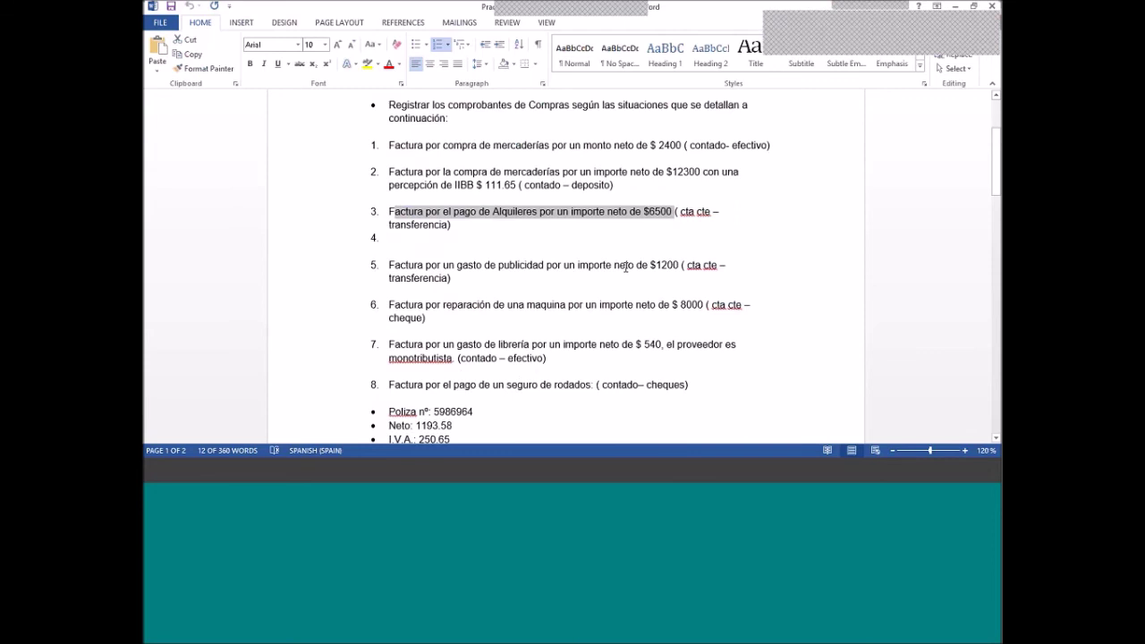
{"action": "scroll", "coordinate": [625, 266], "scroll_direction": "down", "scroll_amount": 3}
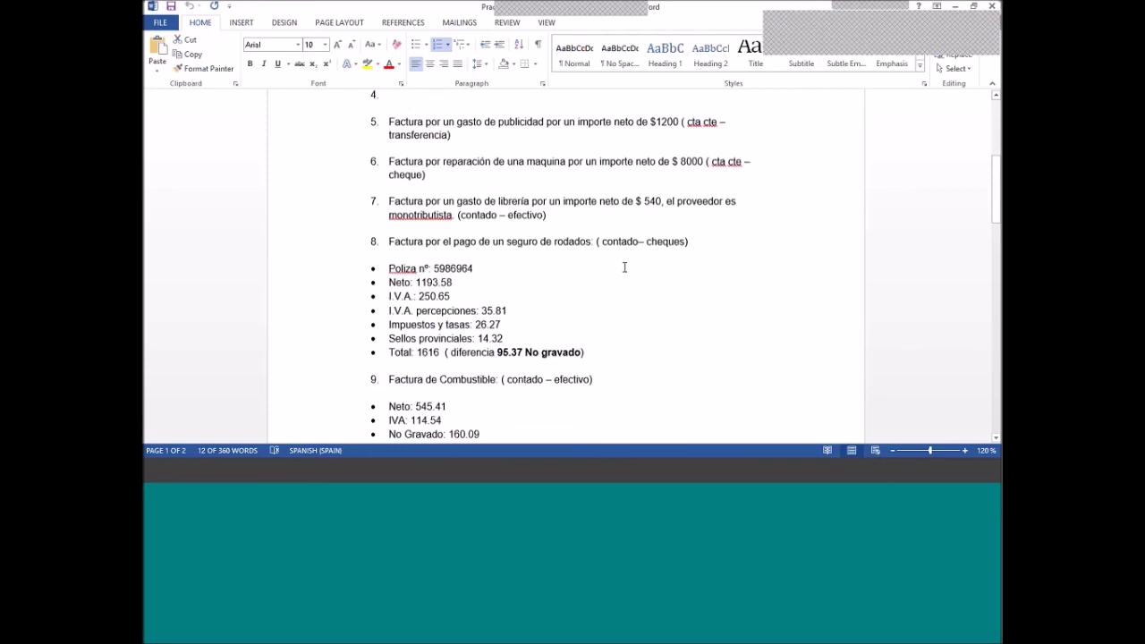
{"action": "scroll", "coordinate": [624, 266], "scroll_direction": "down", "scroll_amount": 15}
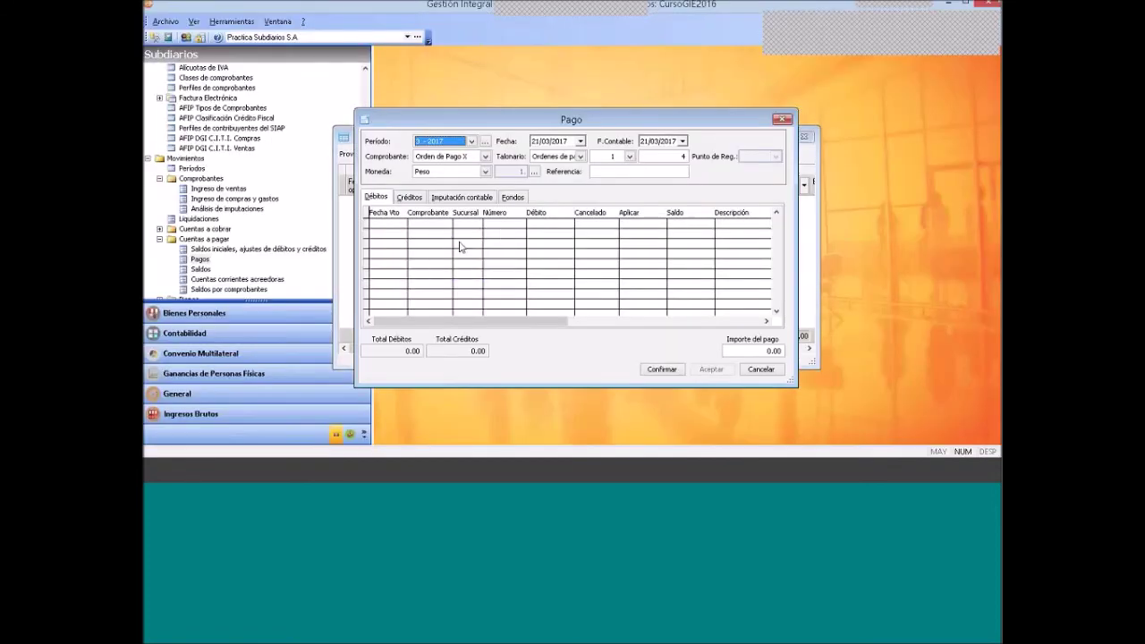
{"action": "double_click", "coordinate": [460, 247]}
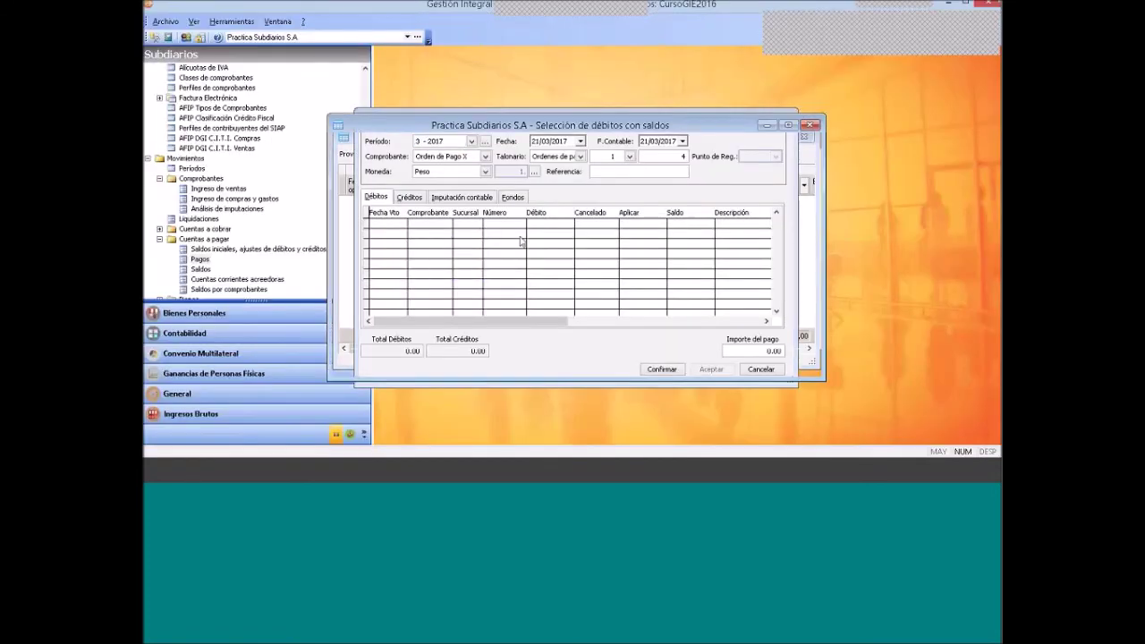
{"action": "left_click", "coordinate": [740, 362]}
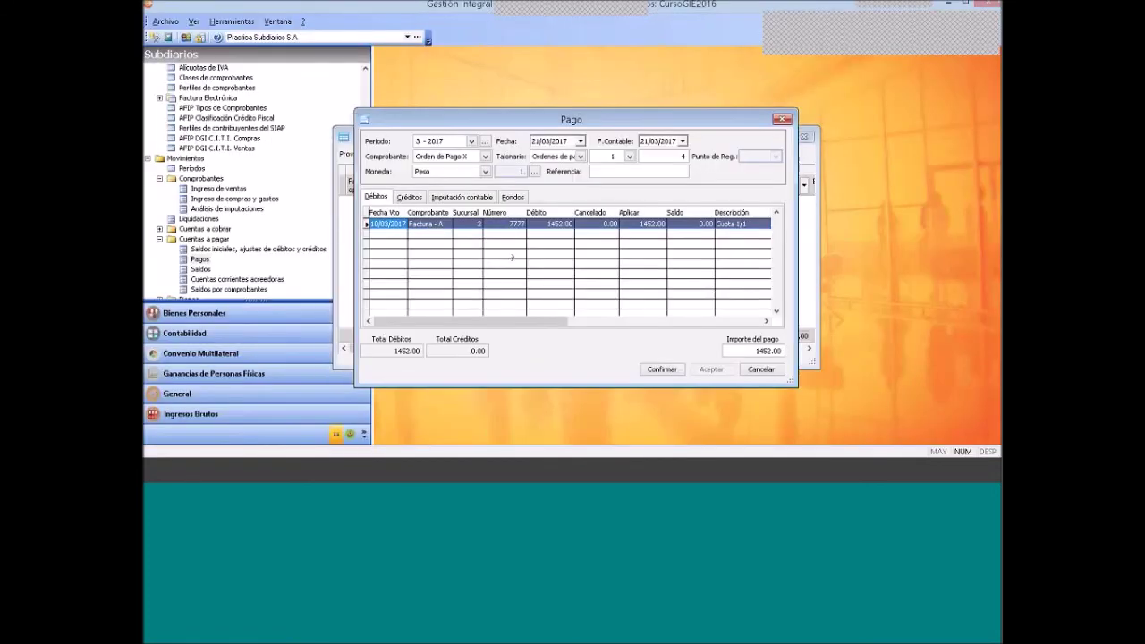
Apply the advertising supplier's Nota de Crédito A dated 01/03/2017 to the payment's credits
{"action": "left_click", "coordinate": [410, 197]}
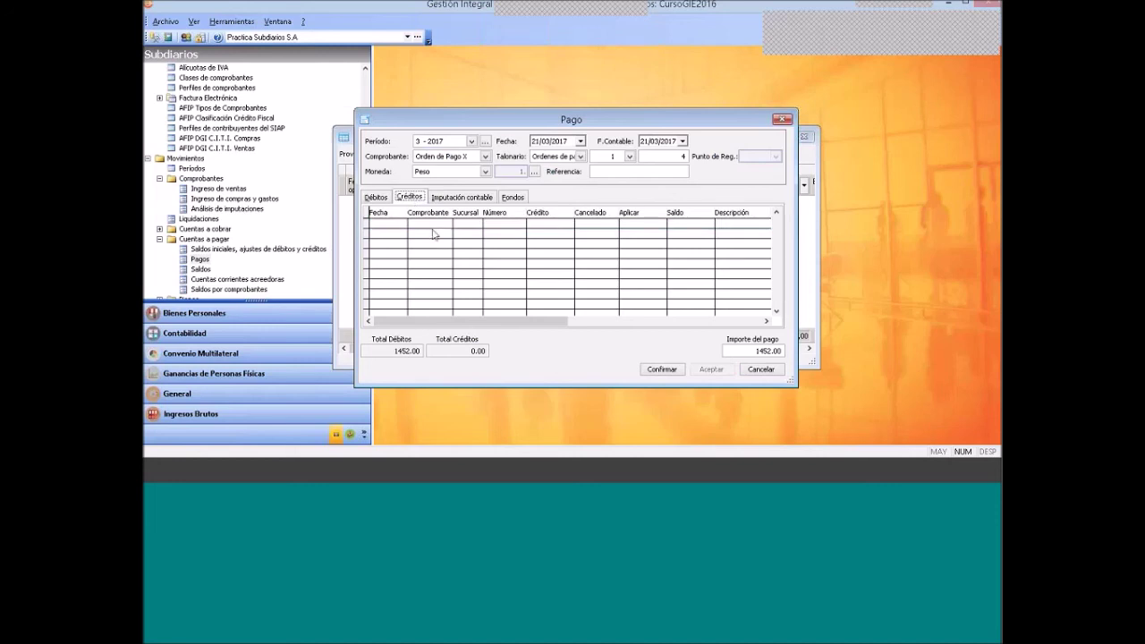
{"action": "right_click", "coordinate": [434, 231]}
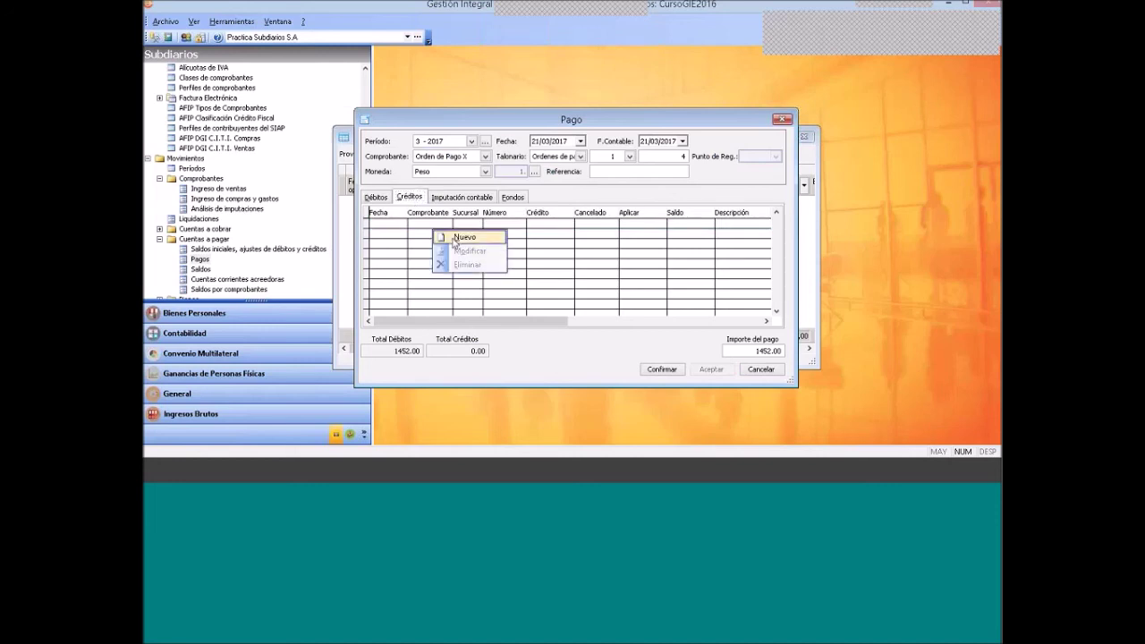
{"action": "left_click", "coordinate": [462, 237]}
{"action": "left_click", "coordinate": [789, 171]}
{"action": "left_click", "coordinate": [789, 172]}
{"action": "left_click", "coordinate": [739, 363]}
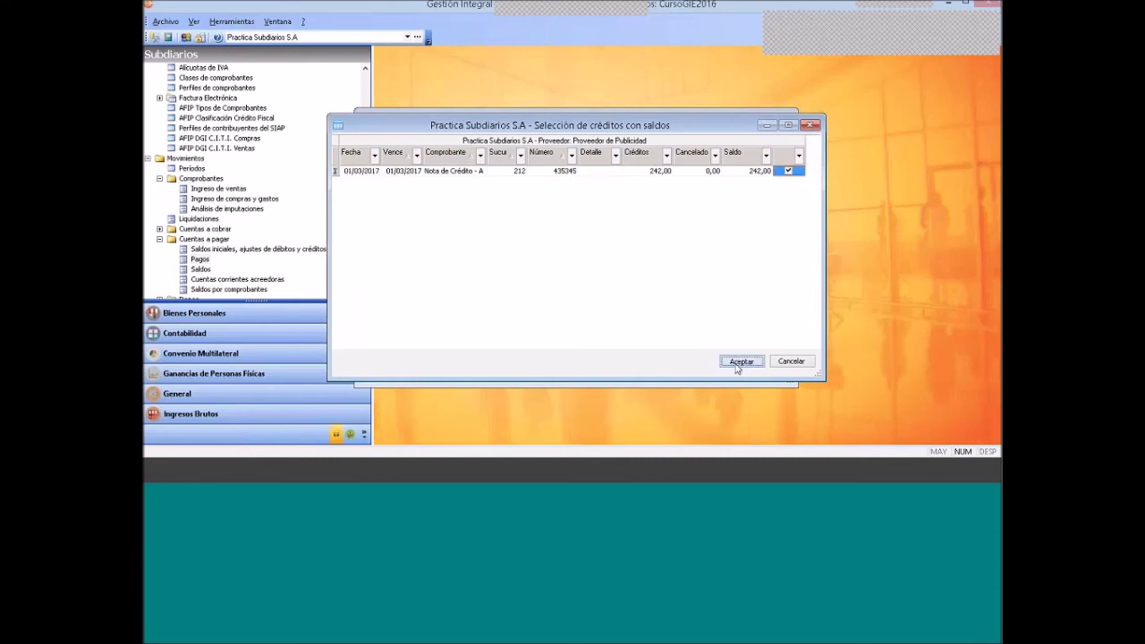
{"action": "left_click", "coordinate": [739, 362]}
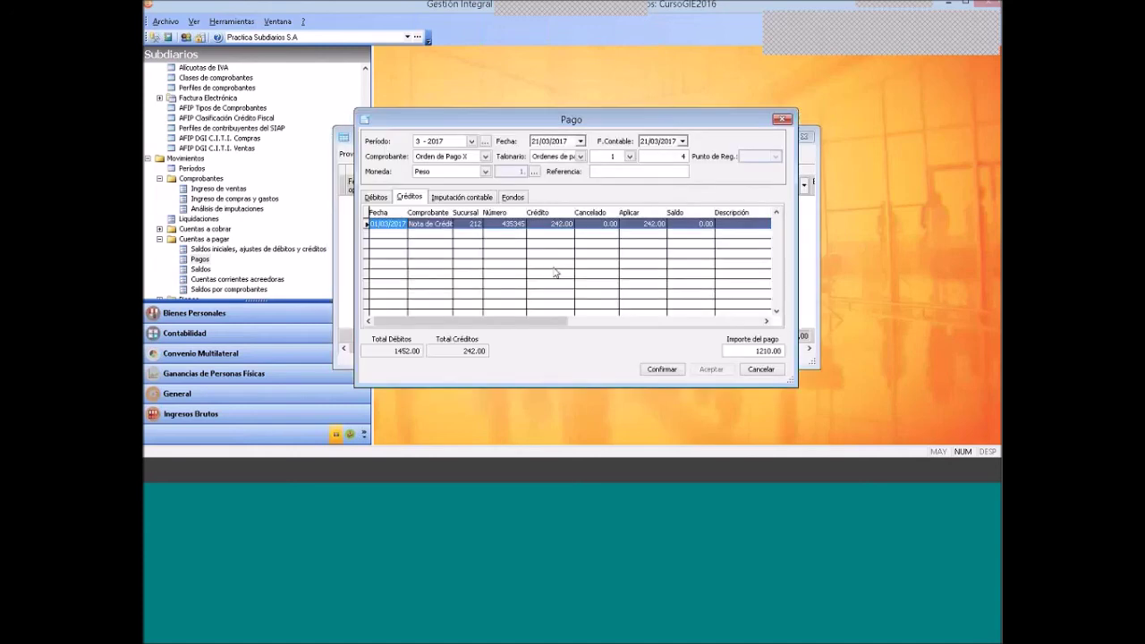
Recheck the debits, confirm and accept the advertising payment, and mark item 6 in the exercise document's payment list in Word
{"action": "left_click", "coordinate": [381, 195]}
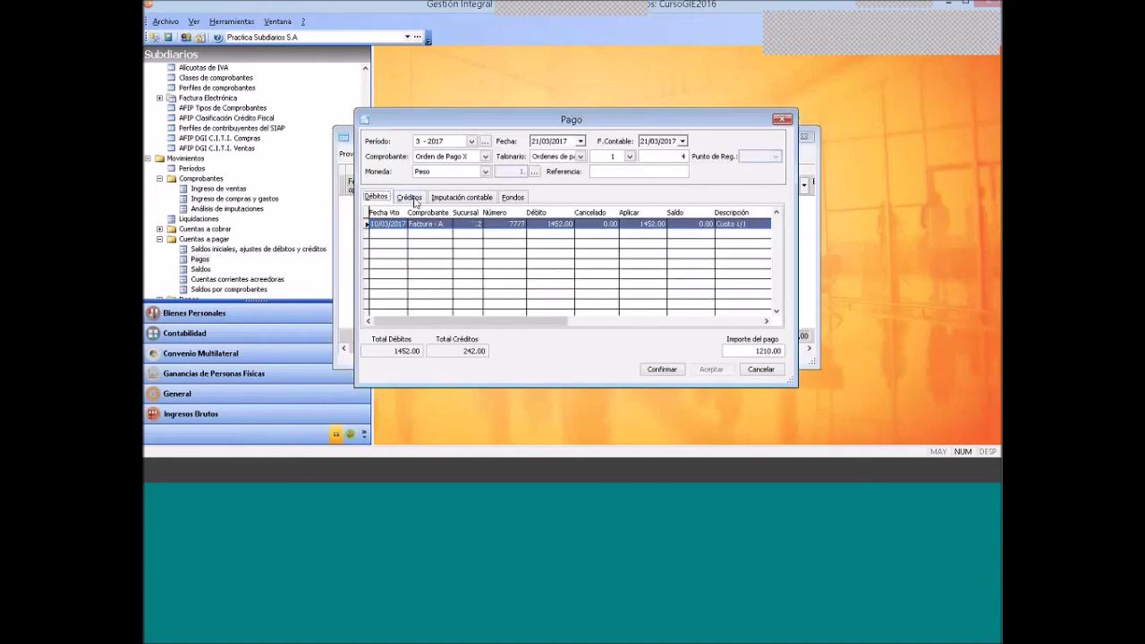
{"action": "left_click", "coordinate": [662, 368]}
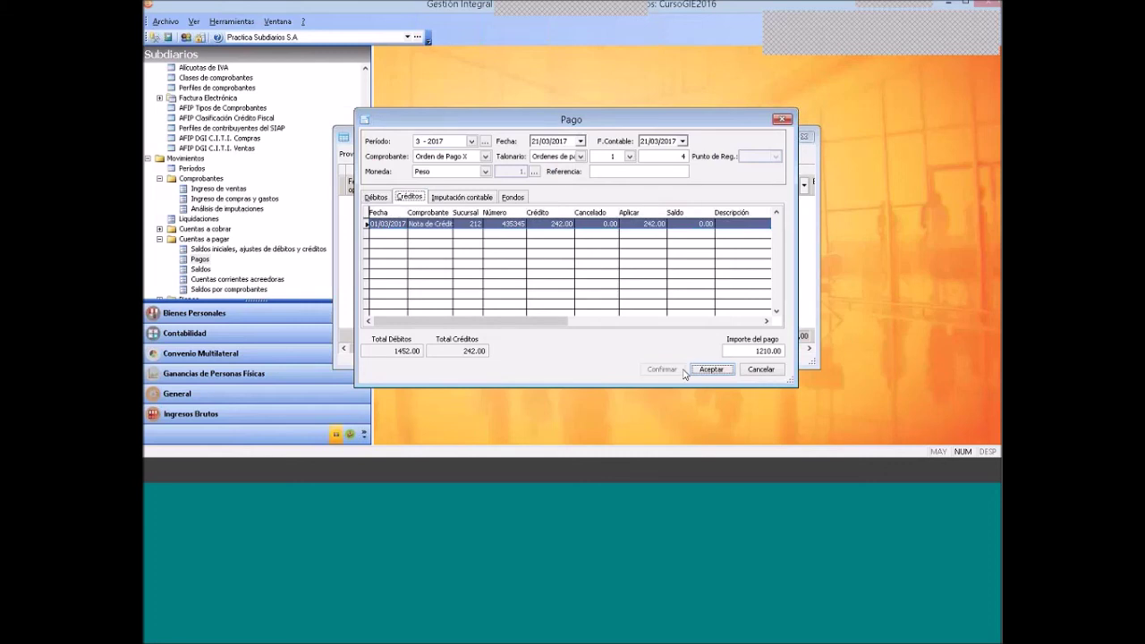
{"action": "left_click", "coordinate": [712, 370]}
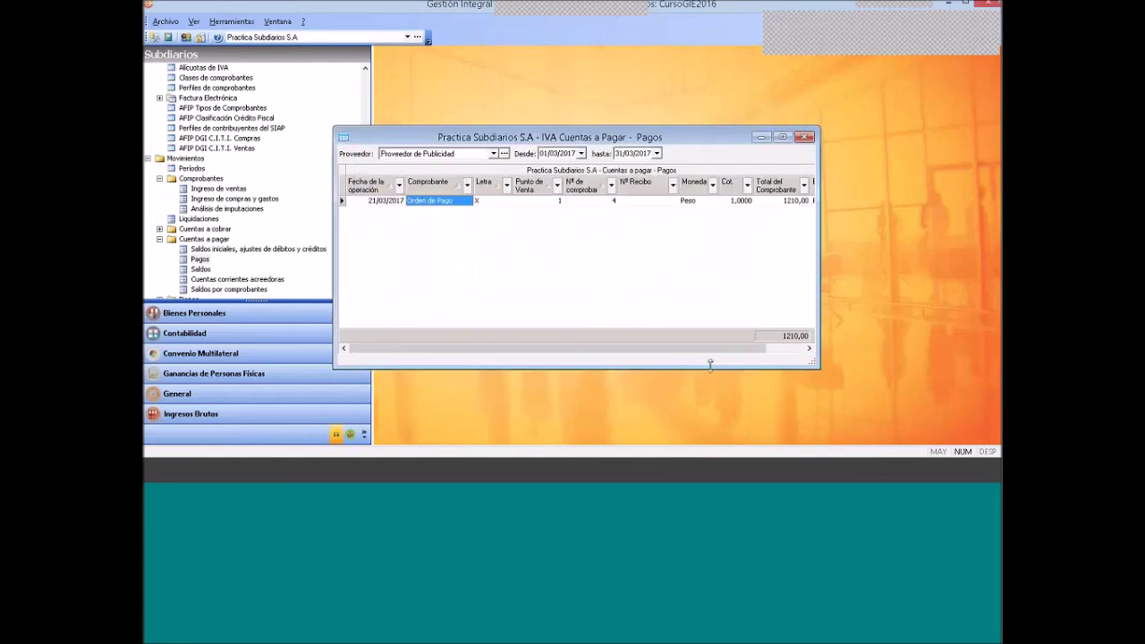
{"action": "left_click", "coordinate": [327, 473]}
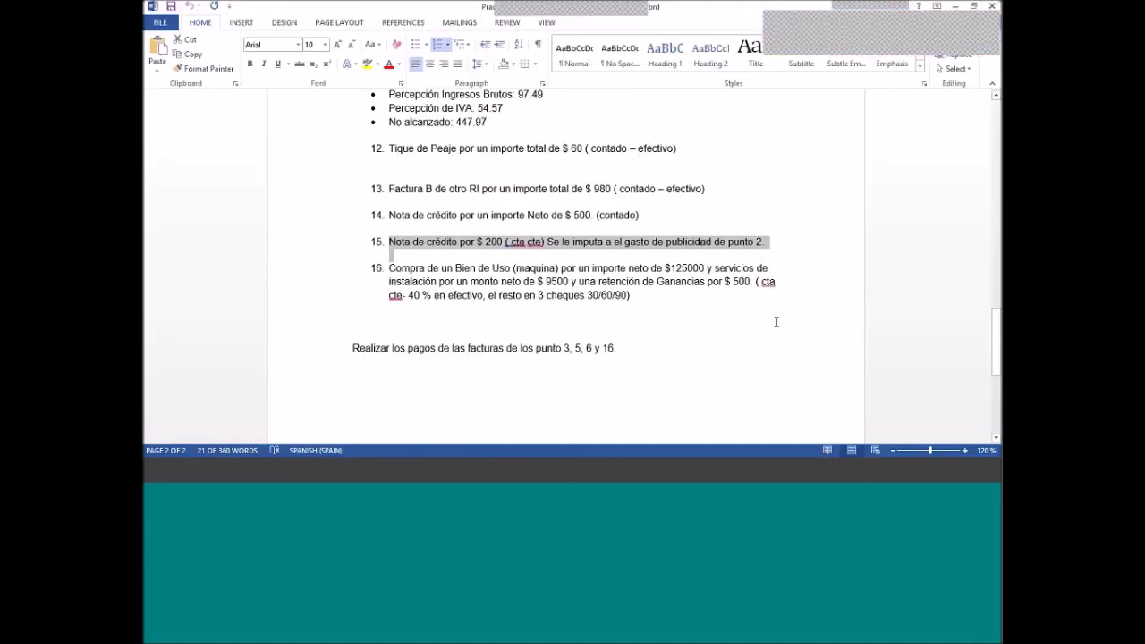
{"action": "double_click", "coordinate": [587, 348]}
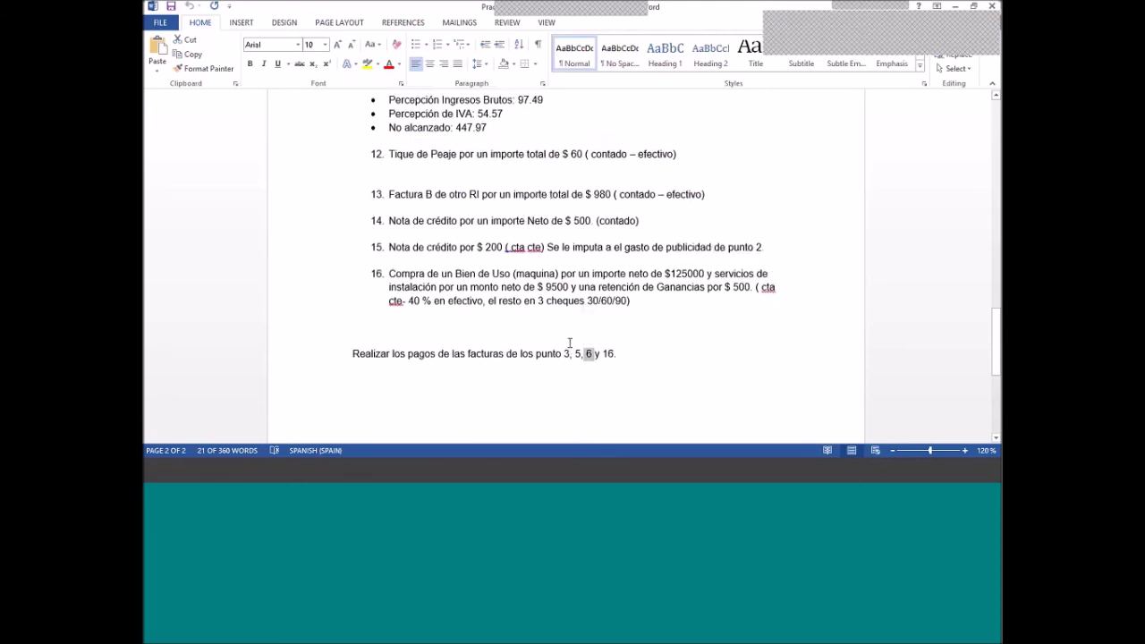
Review item 6 in the exercise document, and list the March 2017 payments of Proveedor de Maquinarias in Gestión Integral
{"action": "scroll", "coordinate": [569, 343], "scroll_direction": "up", "scroll_amount": 8}
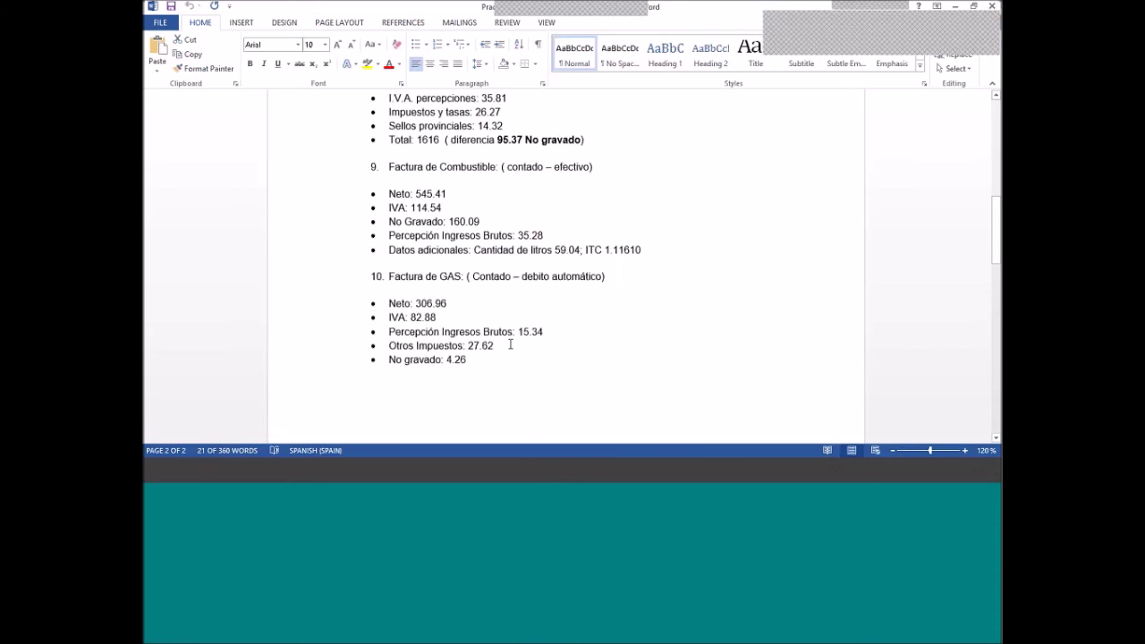
{"action": "scroll", "coordinate": [510, 344], "scroll_direction": "up", "scroll_amount": 5}
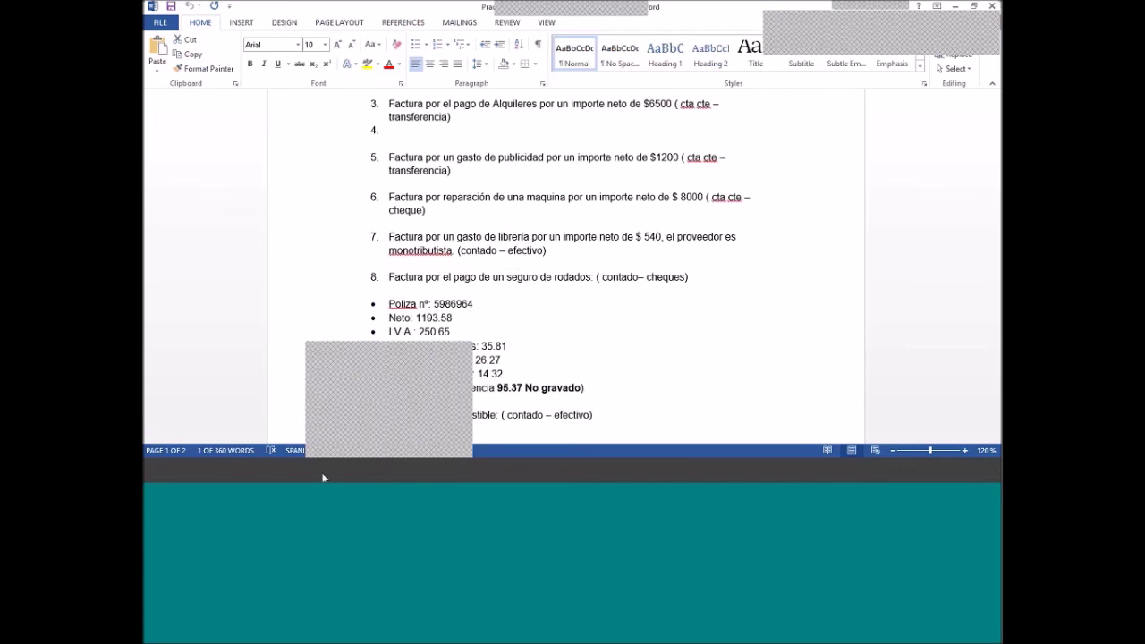
{"action": "key", "text": "alt+Tab"}
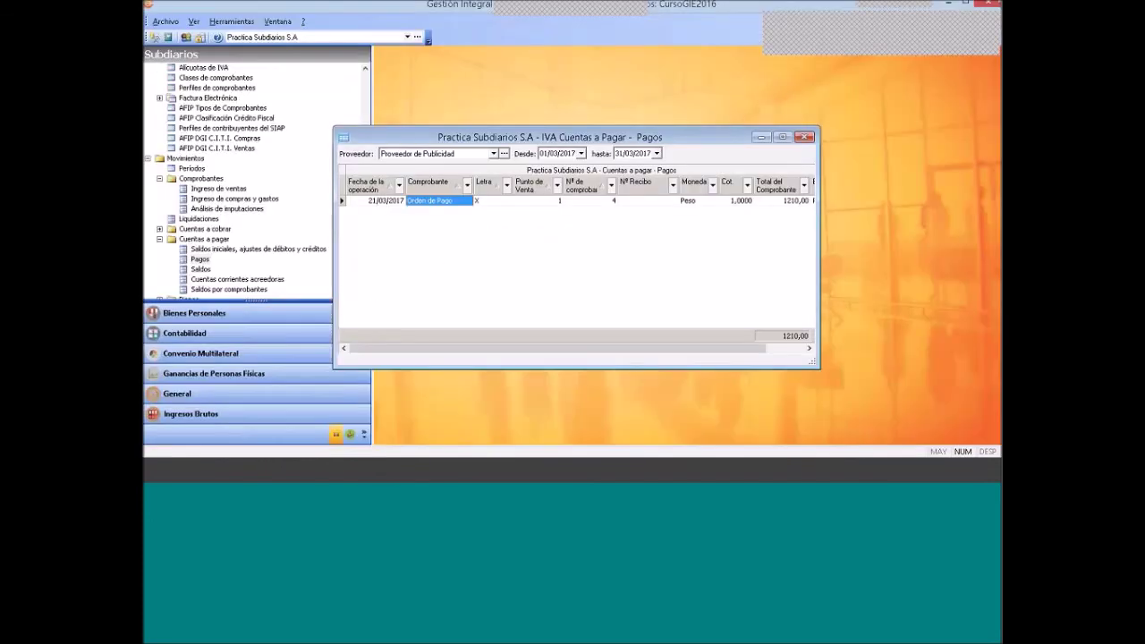
{"action": "key", "text": "alt+Tab"}
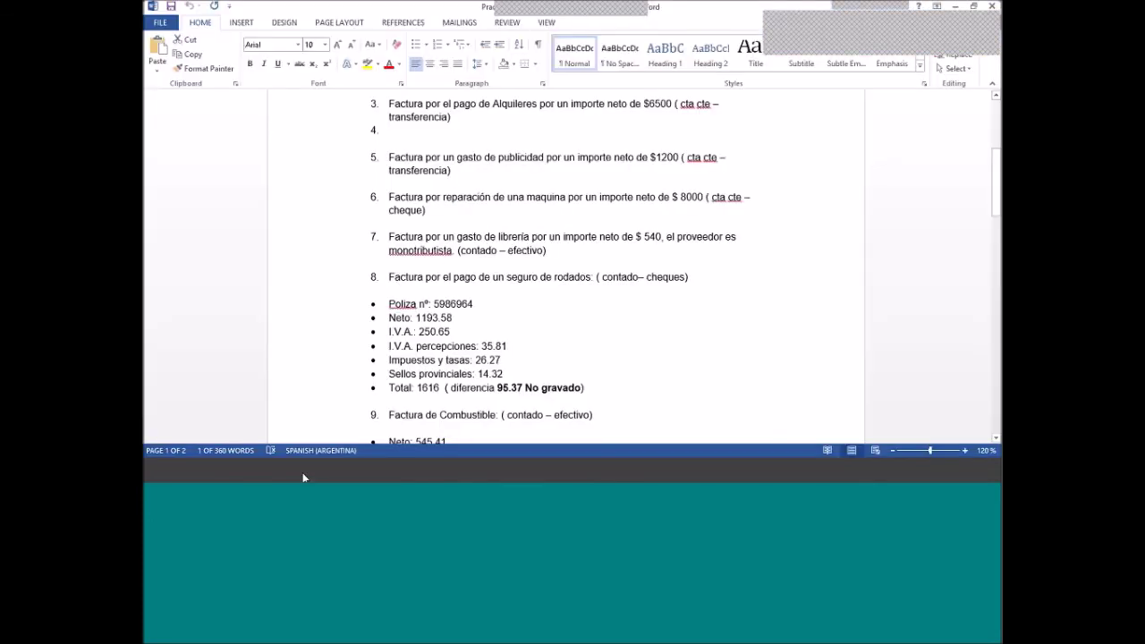
{"action": "key", "text": "alt+Tab"}
{"action": "left_click", "coordinate": [480, 155]}
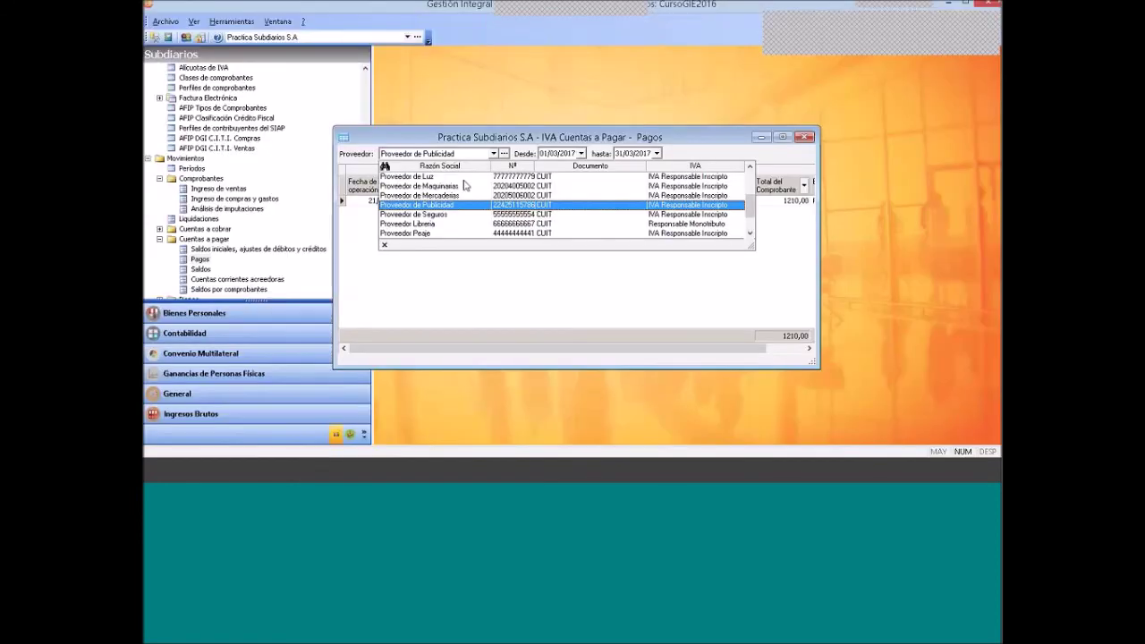
{"action": "left_click", "coordinate": [452, 186]}
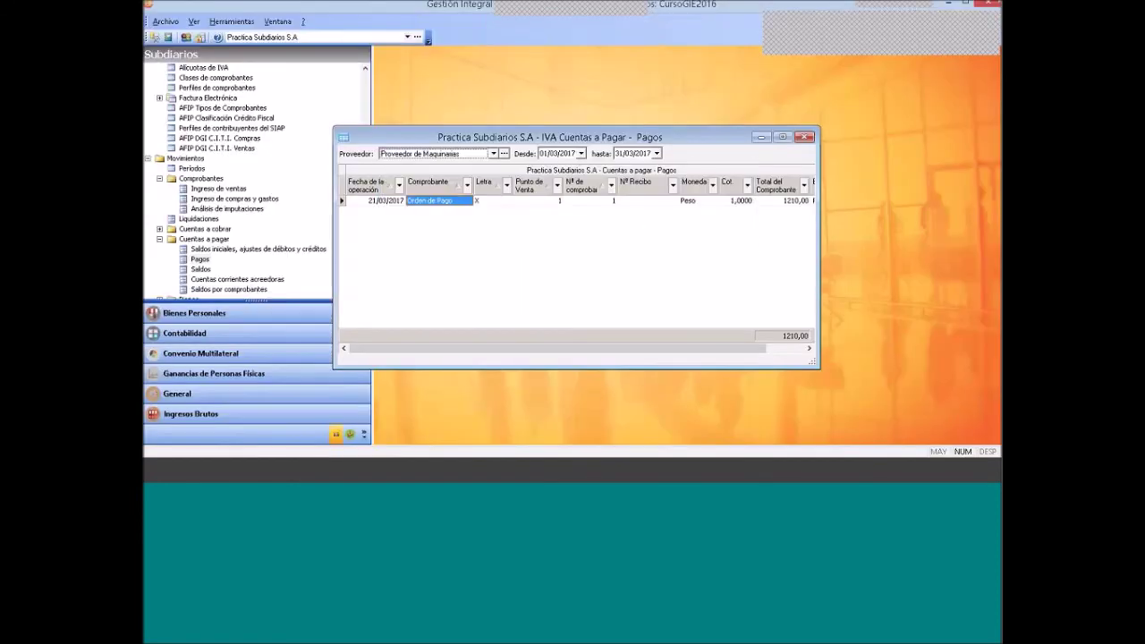
Create a new payment for Proveedor de Maquinarias and add the Factura A dated 15/03/2017 to its debits
{"action": "right_click", "coordinate": [449, 239]}
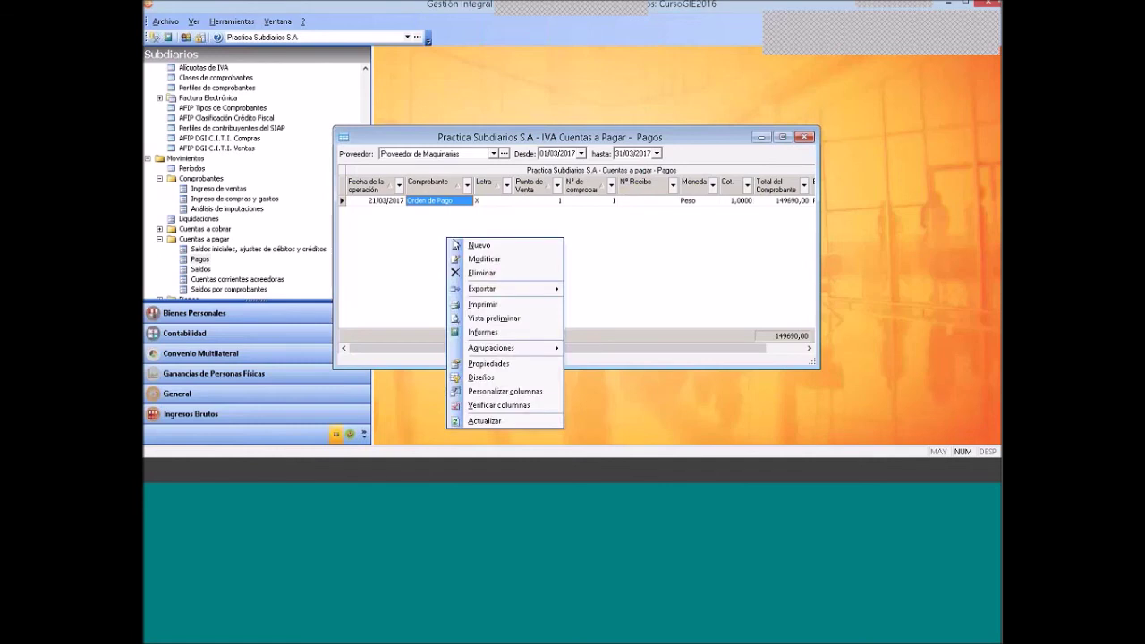
{"action": "left_click", "coordinate": [478, 245]}
{"action": "right_click", "coordinate": [460, 255]}
{"action": "key", "text": "Escape"}
{"action": "double_click", "coordinate": [475, 262]}
{"action": "left_click", "coordinate": [788, 172]}
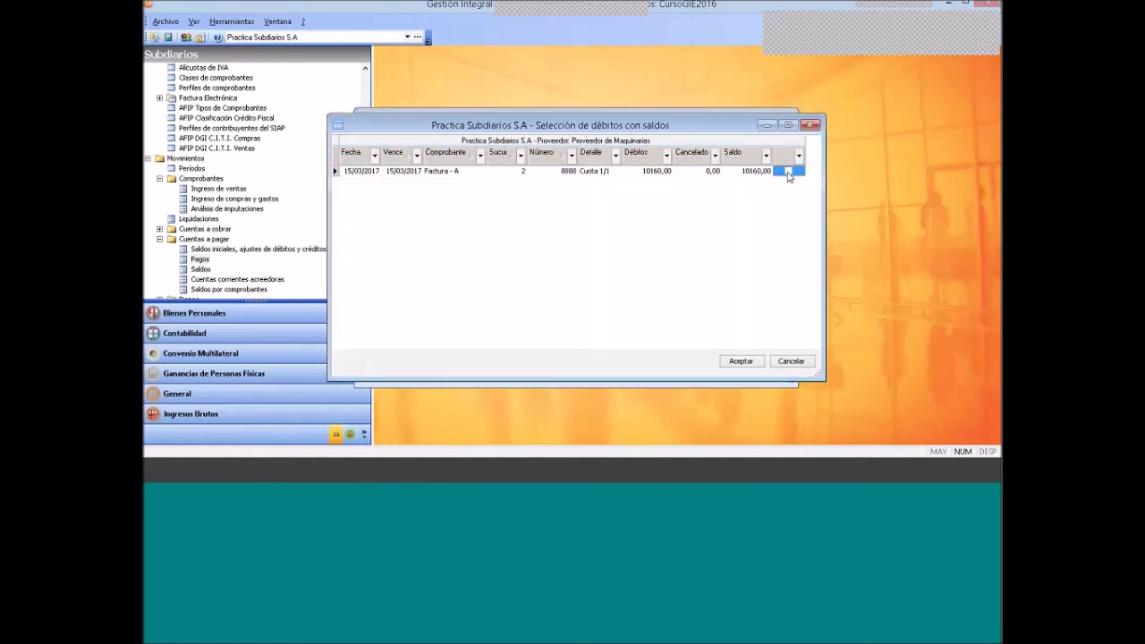
{"action": "left_click", "coordinate": [788, 172]}
{"action": "left_click", "coordinate": [741, 363]}
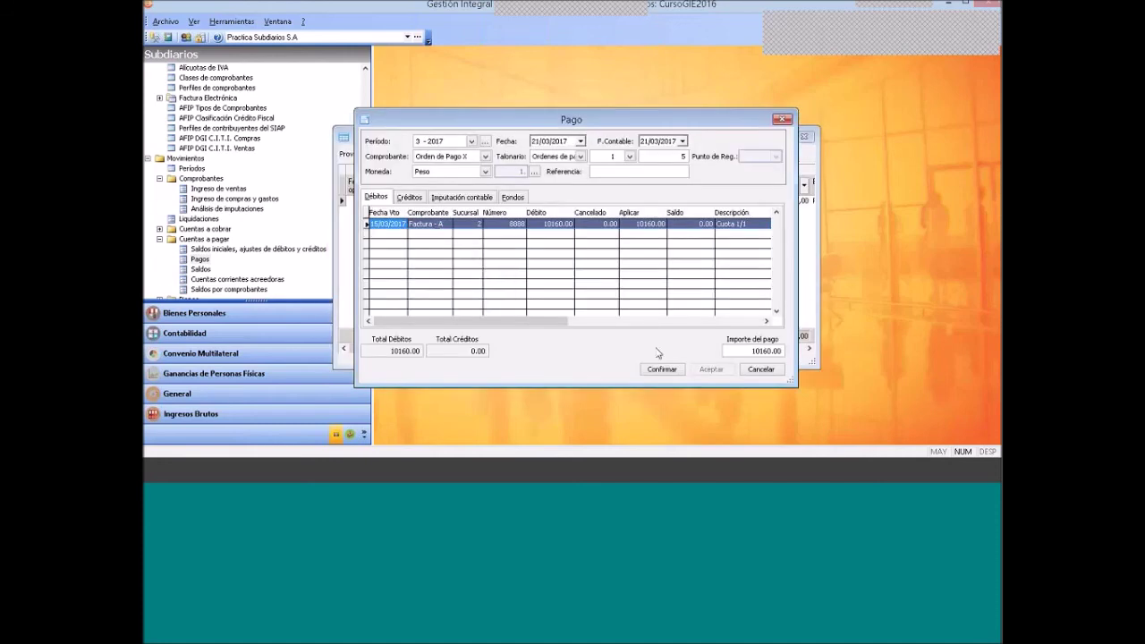
Set the amount applied to the machinery supplier's invoice to 10000
{"action": "left_click_drag", "start_coordinate": [751, 349], "coordinate": [780, 347]}
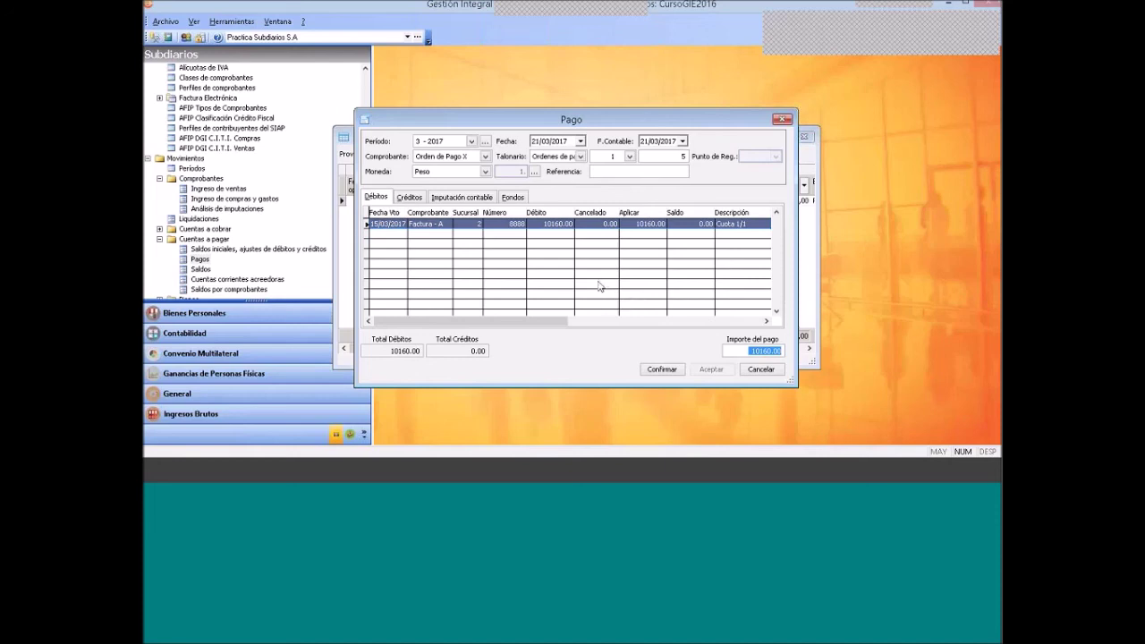
{"action": "left_click", "coordinate": [623, 224]}
{"action": "double_click", "coordinate": [642, 224]}
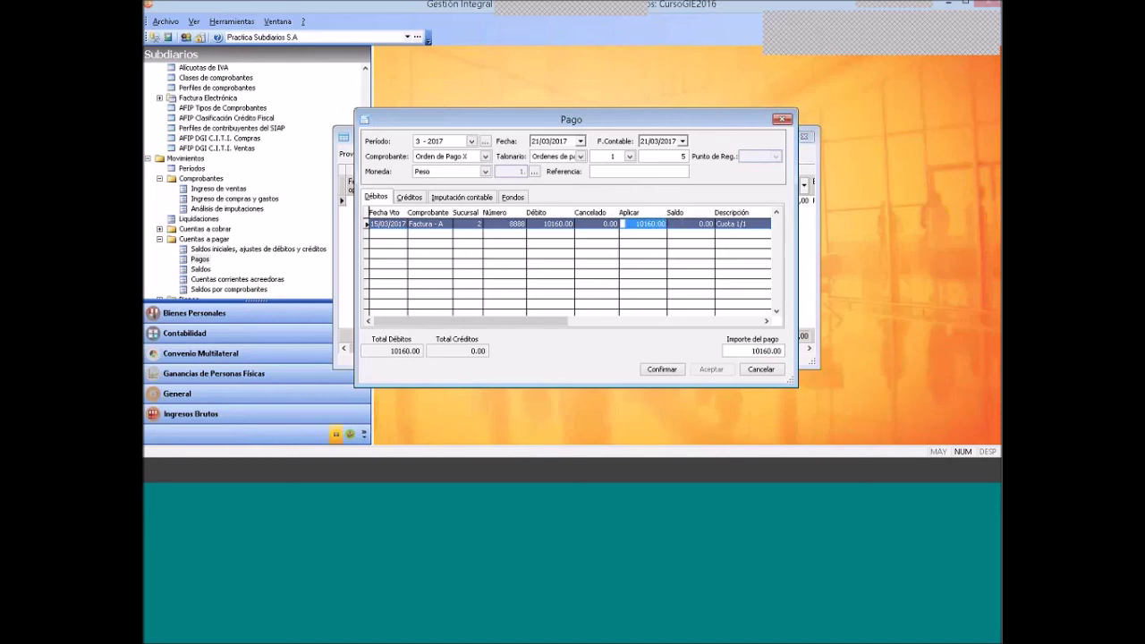
{"action": "type", "text": "10000"}
{"action": "left_click", "coordinate": [707, 223]}
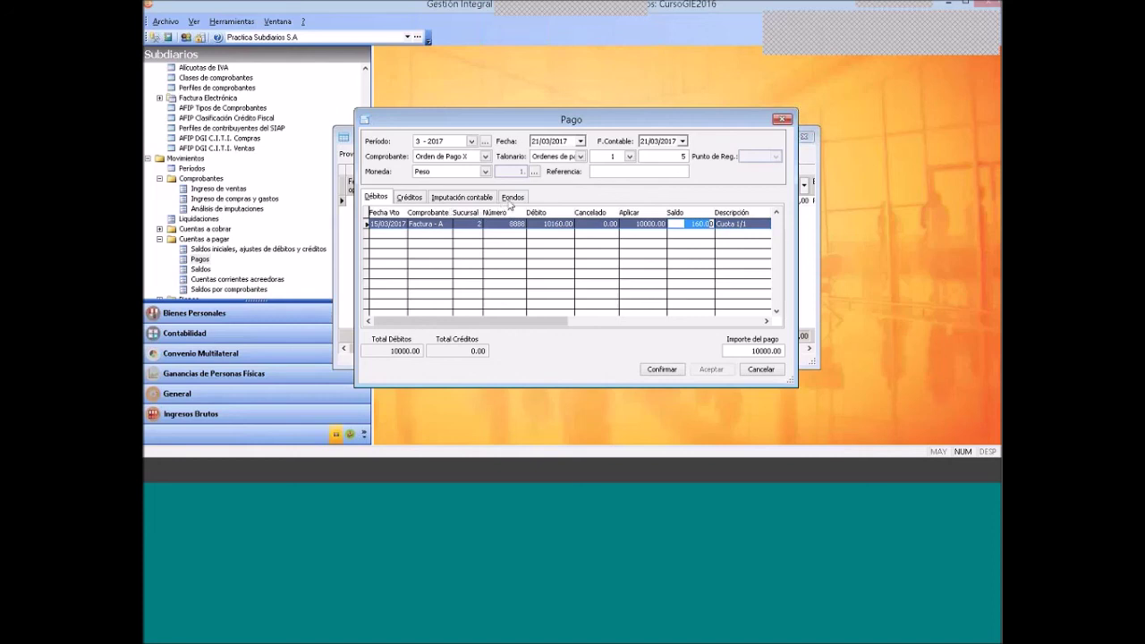
Fund the payment with an own cheque from Banco 1 CC, number 124234, for 10000, made out to "A"
{"action": "left_click", "coordinate": [511, 197]}
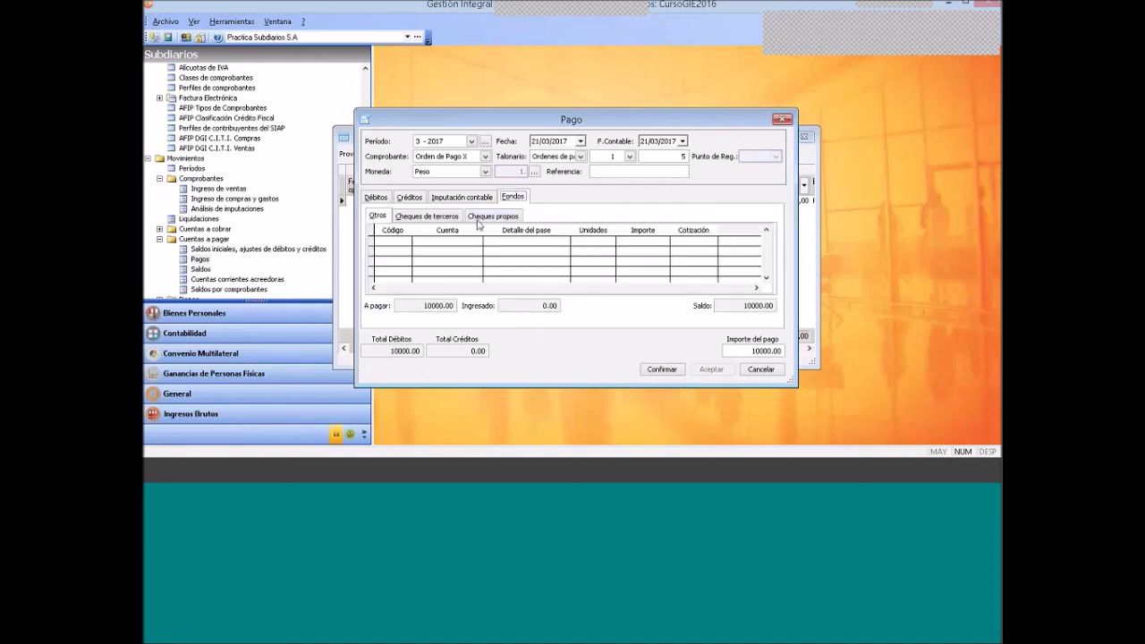
{"action": "left_click", "coordinate": [482, 218]}
{"action": "right_click", "coordinate": [480, 238]}
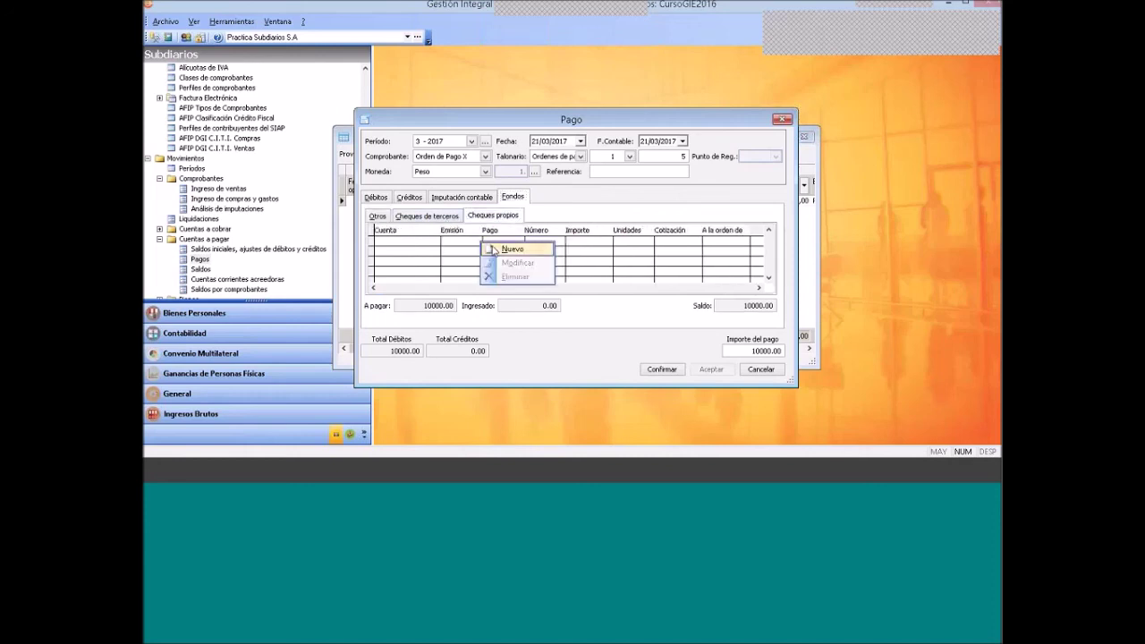
{"action": "left_click", "coordinate": [491, 244]}
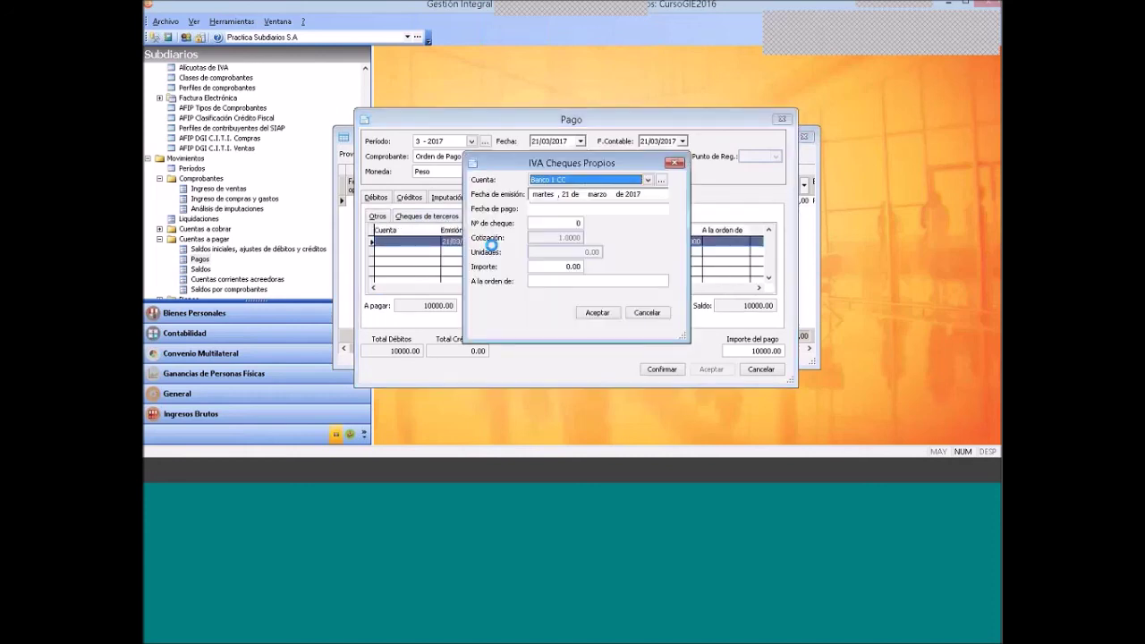
{"action": "type", "text": "124234"}
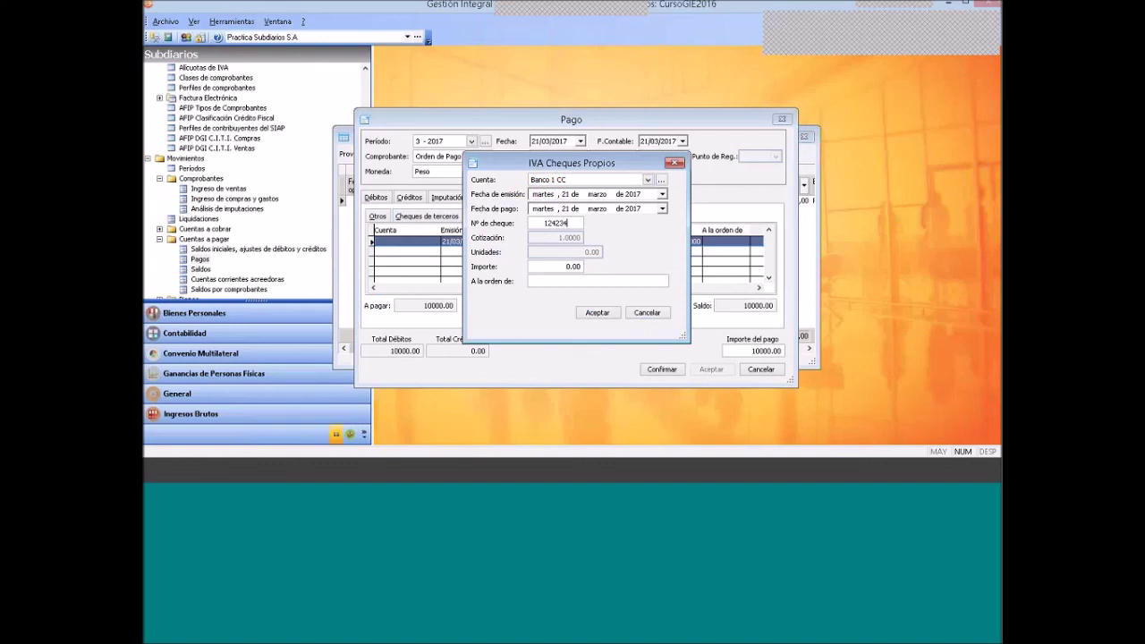
{"action": "key", "text": "Tab"}
{"action": "type", "text": "10000"}
{"action": "left_click", "coordinate": [596, 314]}
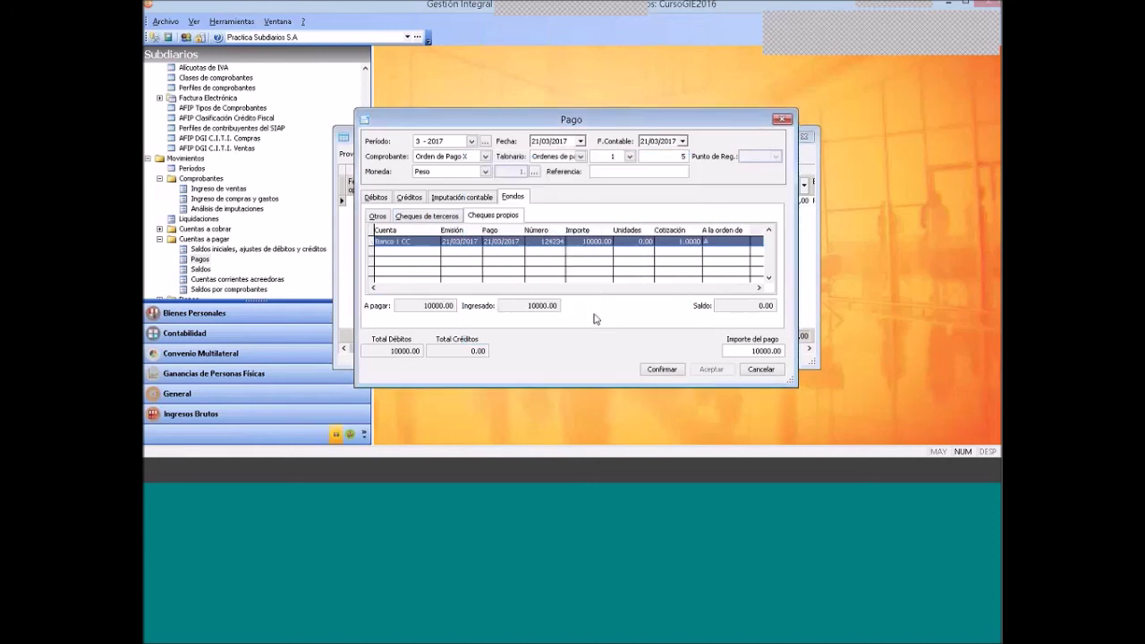
Recheck the invoice's remaining balance in the debits, and confirm and accept the partial payment
{"action": "left_click", "coordinate": [379, 199]}
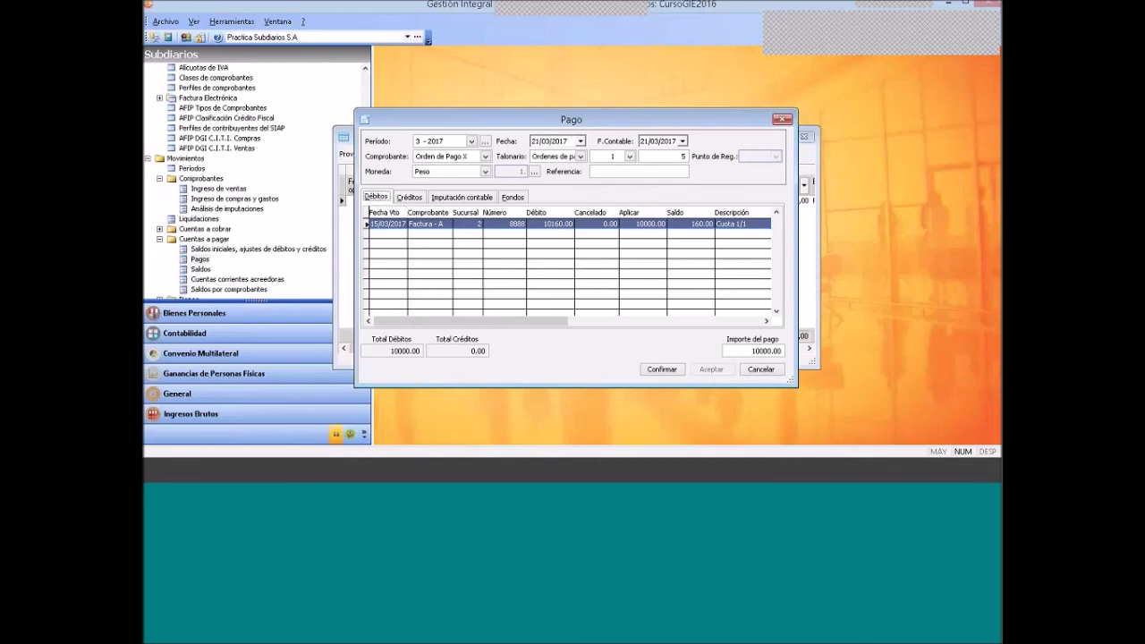
{"action": "left_click_drag", "start_coordinate": [693, 230], "coordinate": [704, 226]}
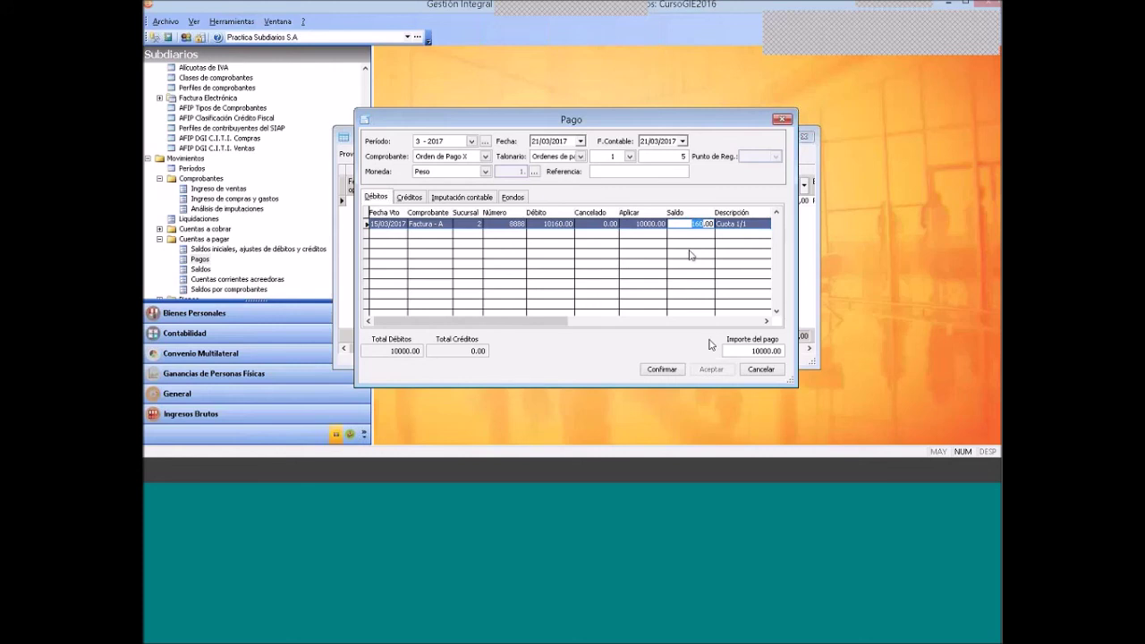
{"action": "left_click", "coordinate": [662, 369]}
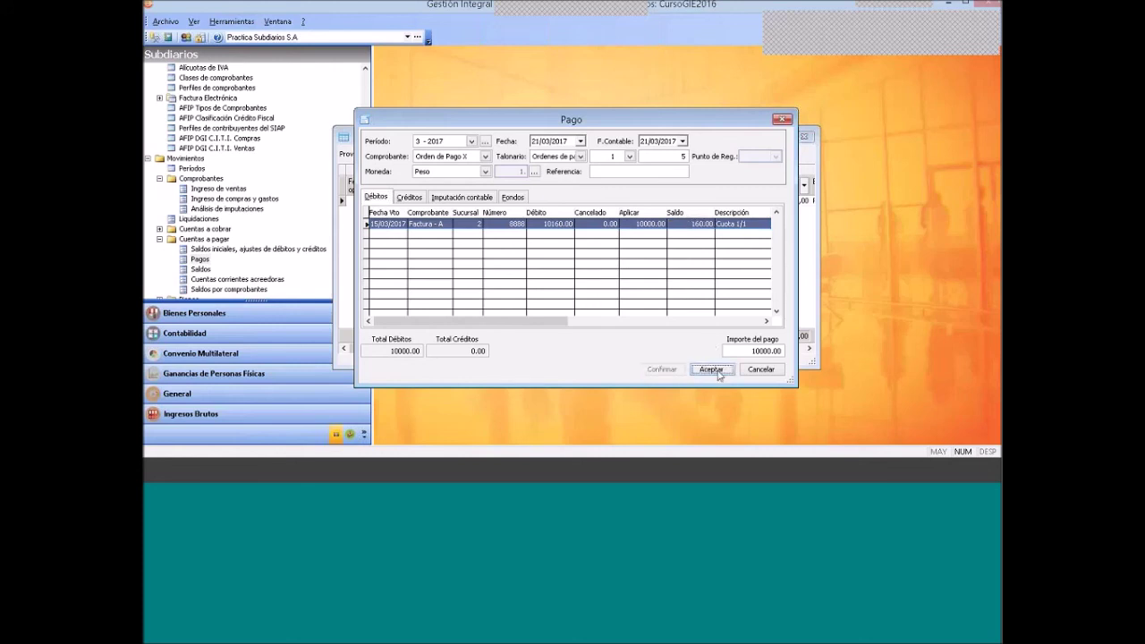
{"action": "left_click", "coordinate": [711, 370]}
Register a second payment for Proveedor de Maquinarias covering the remaining balance of the Factura A dated 15/03/2017
{"action": "right_click", "coordinate": [448, 242]}
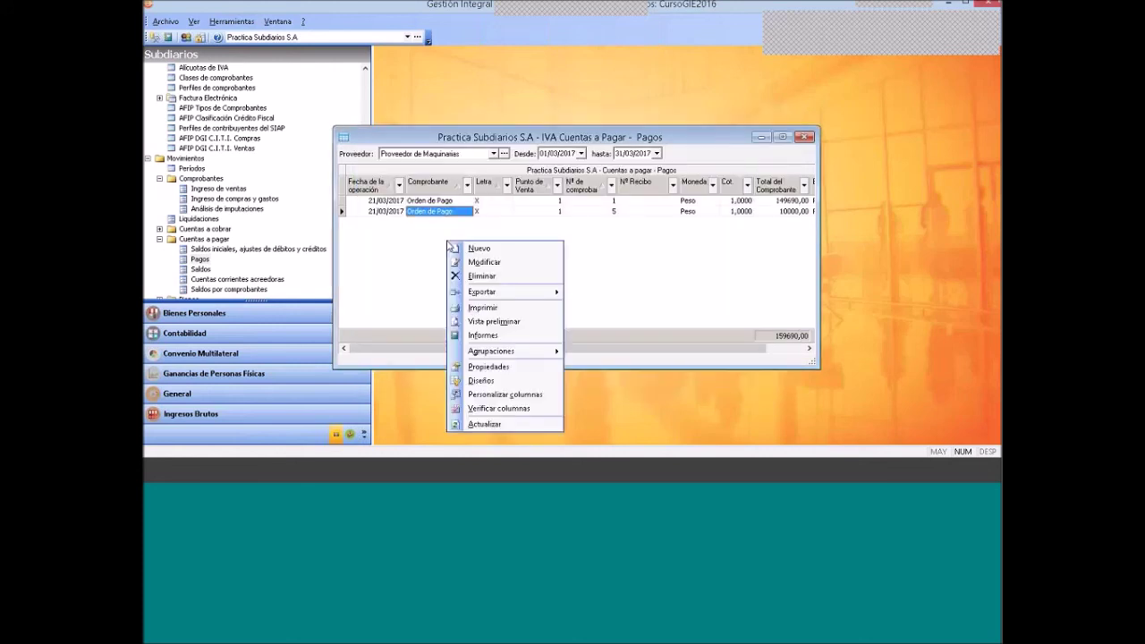
{"action": "left_click", "coordinate": [465, 247]}
{"action": "right_click", "coordinate": [464, 244]}
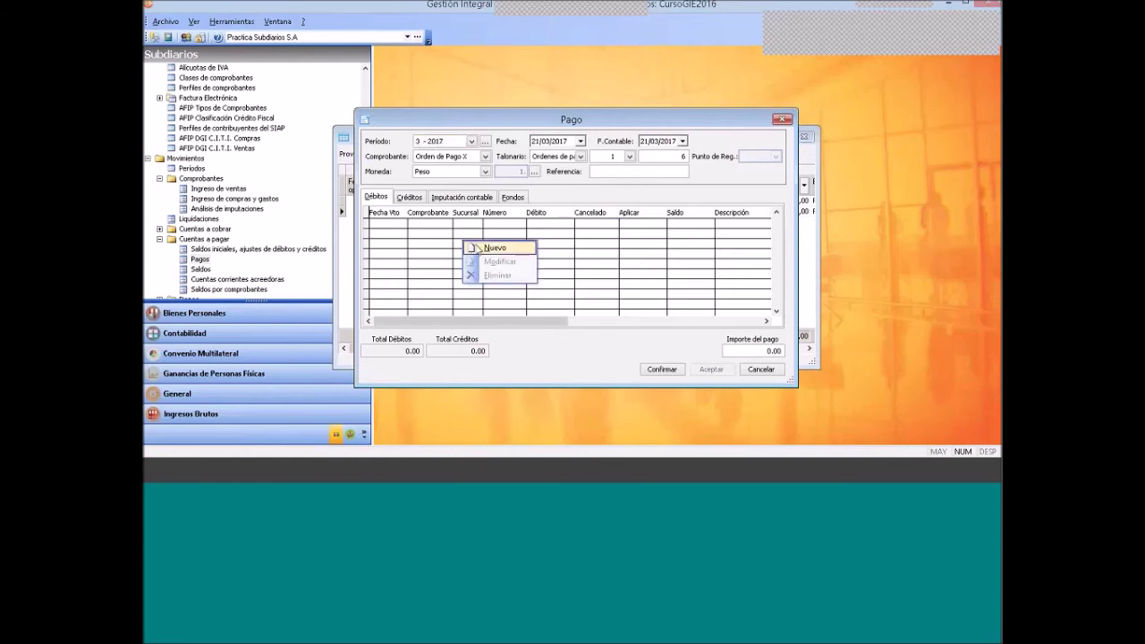
{"action": "left_click", "coordinate": [492, 247]}
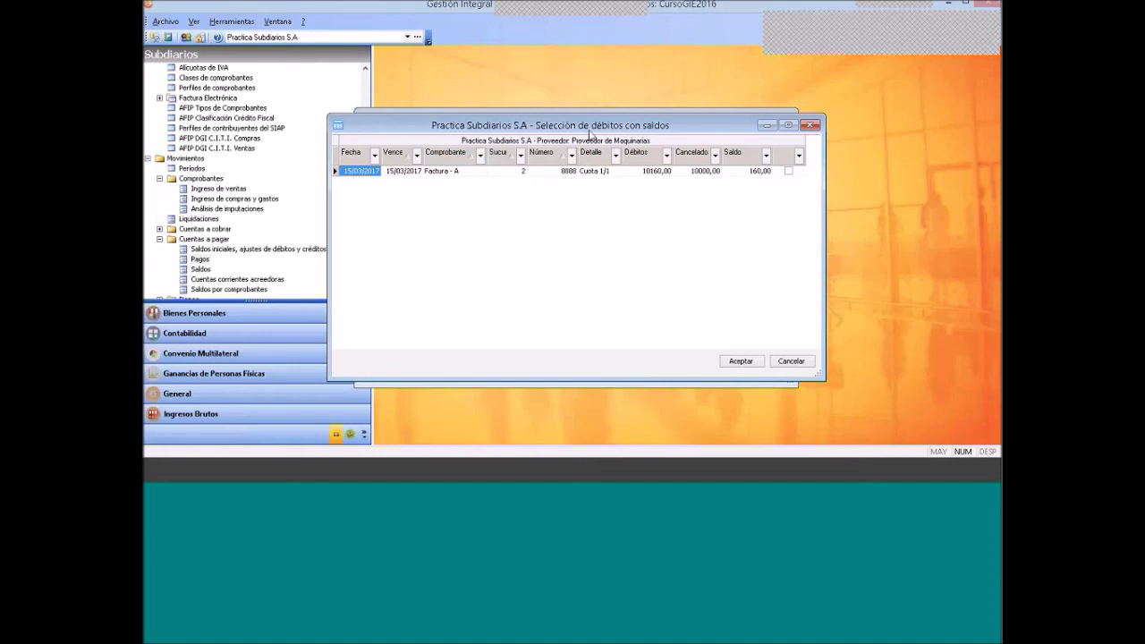
{"action": "left_click_drag", "start_coordinate": [588, 132], "coordinate": [573, 140]}
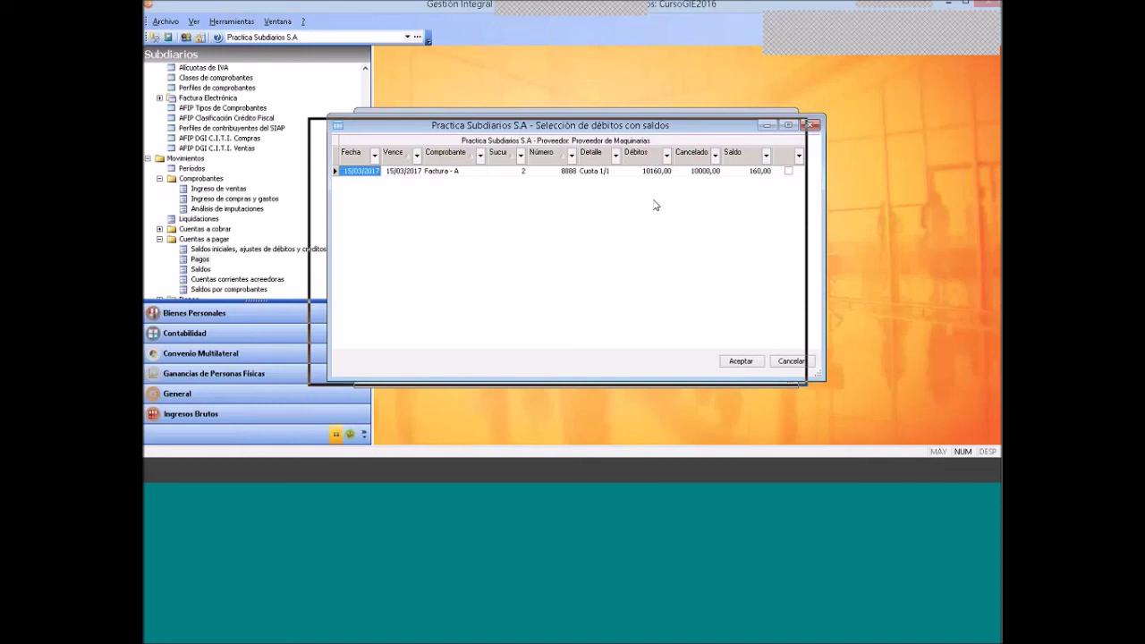
{"action": "left_click", "coordinate": [769, 175]}
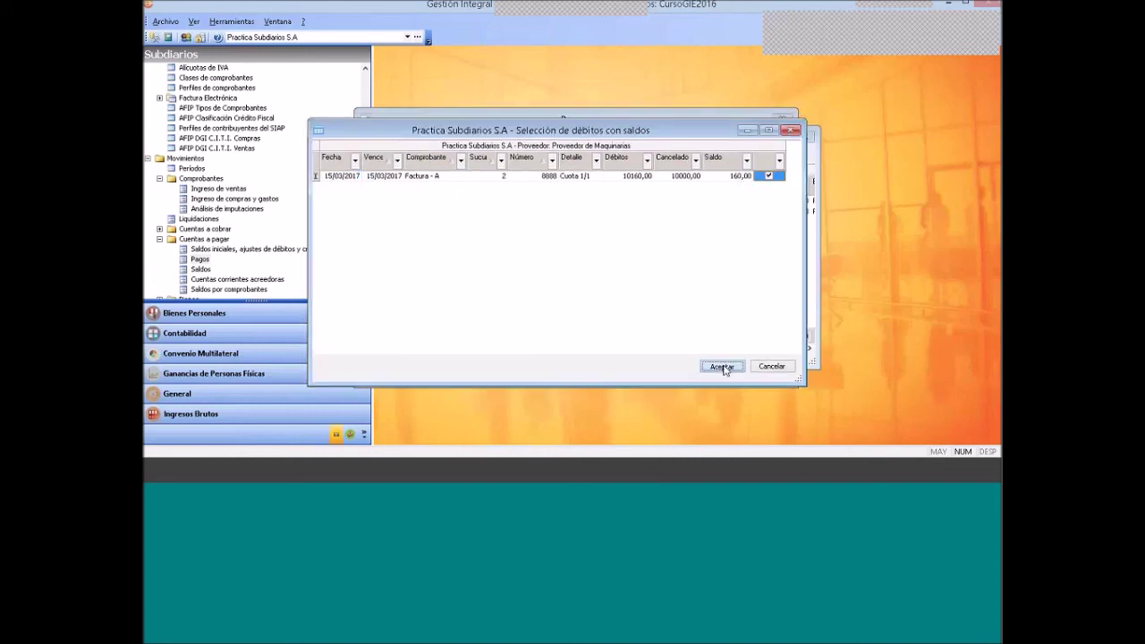
{"action": "left_click", "coordinate": [723, 367]}
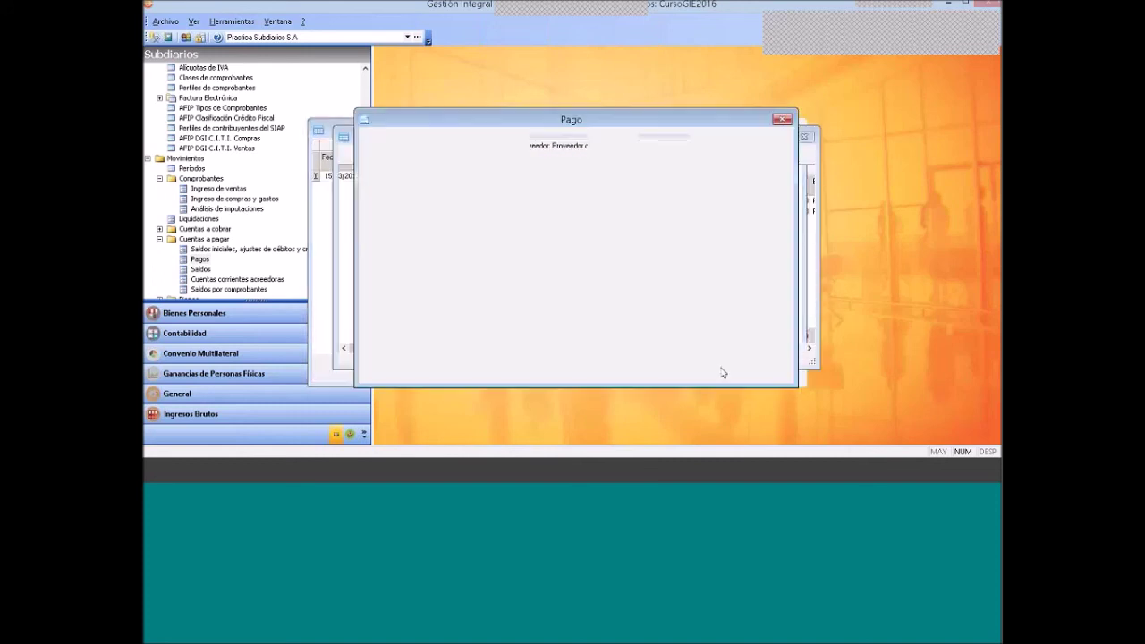
{"action": "left_click", "coordinate": [662, 369]}
{"action": "left_click", "coordinate": [710, 371]}
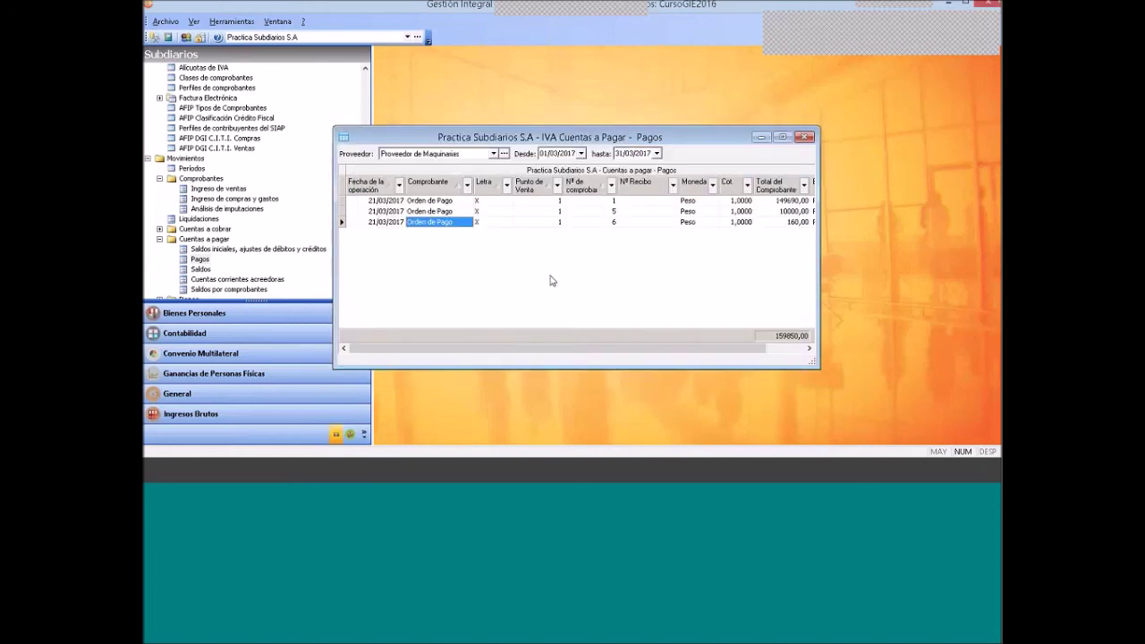
Check for outstanding debits of Proveedor de Maquinarias from another new payment, and close it without saving
{"action": "right_click", "coordinate": [551, 280]}
{"action": "left_click", "coordinate": [562, 86]}
{"action": "right_click", "coordinate": [464, 250]}
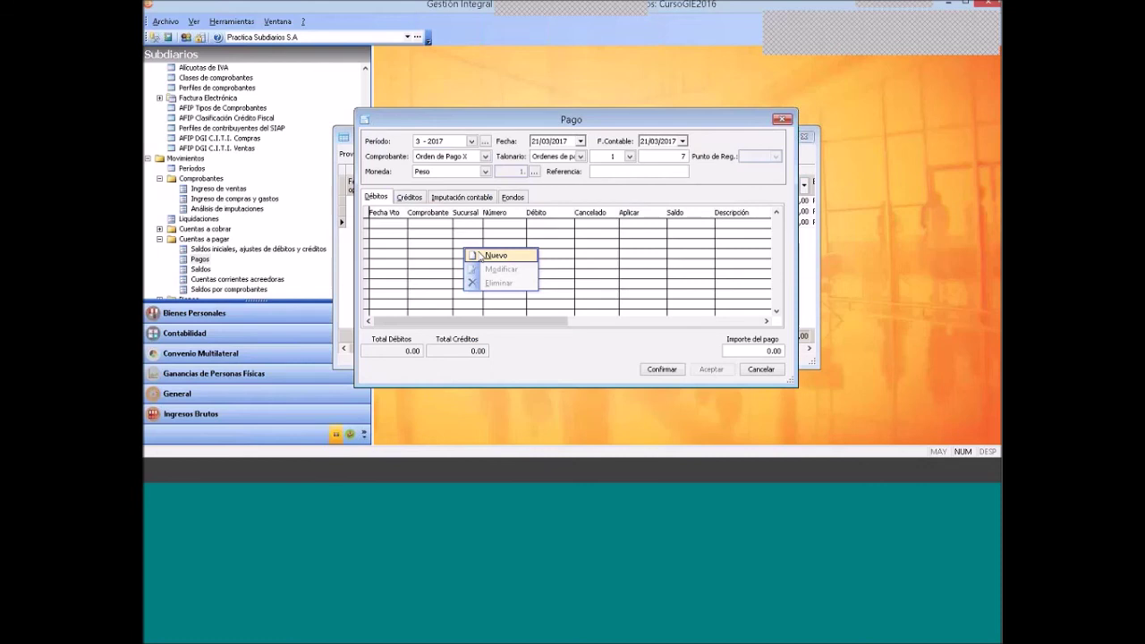
{"action": "left_click", "coordinate": [494, 256]}
{"action": "left_click", "coordinate": [781, 119]}
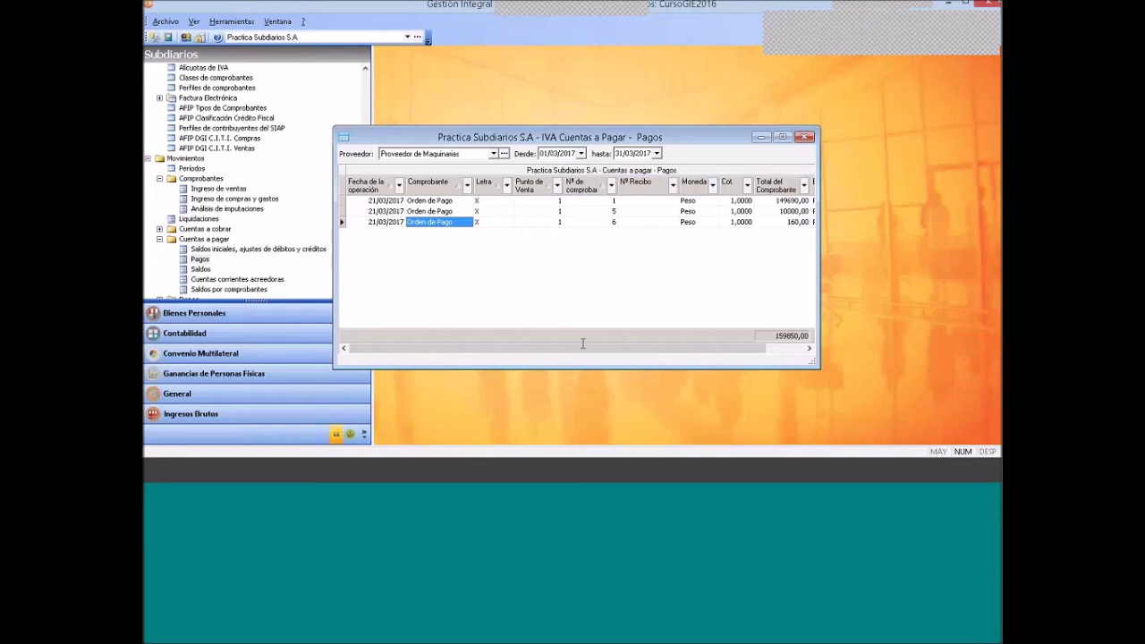
Return to the exercise document in Word and review its list of purchase vouchers from the beginning
{"action": "key", "text": "alt+Tab"}
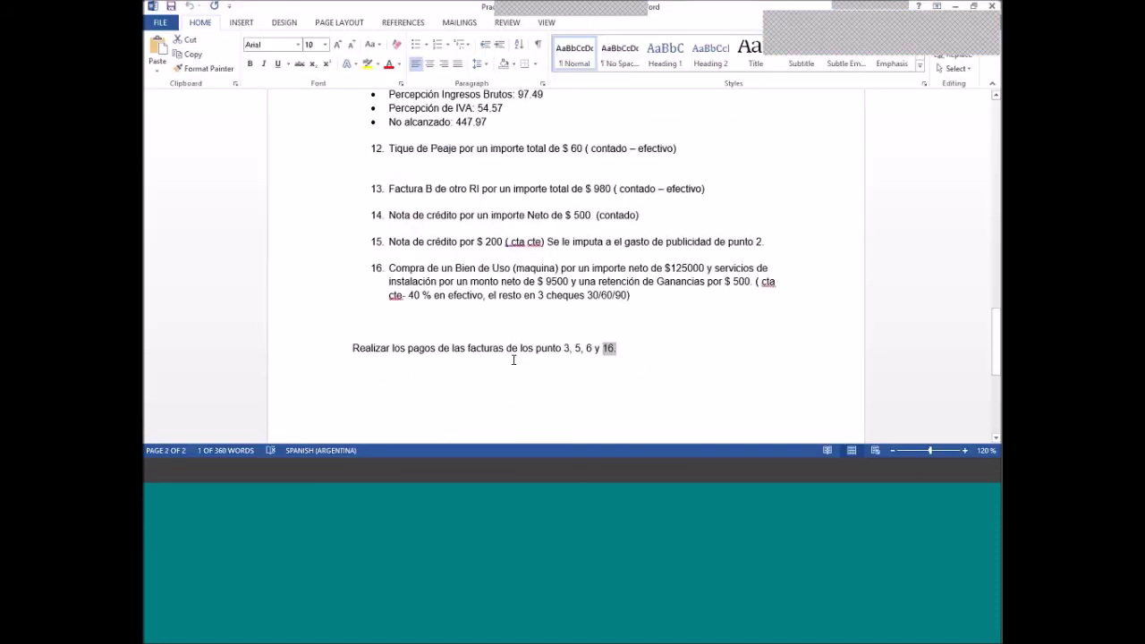
{"action": "scroll", "coordinate": [514, 360], "scroll_direction": "up", "scroll_amount": 20}
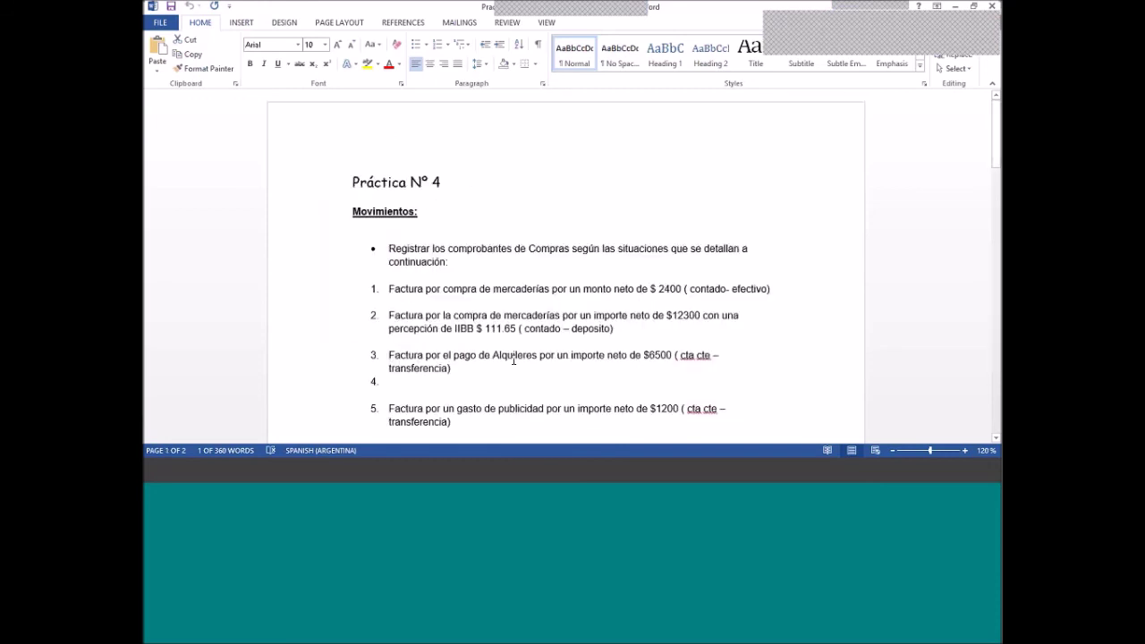